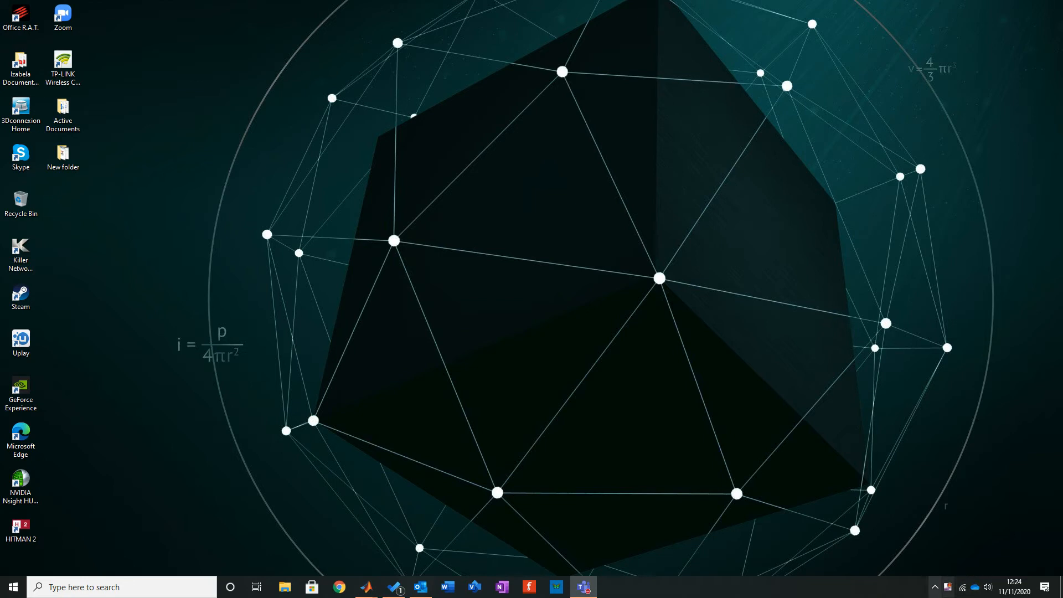
click(935, 587)
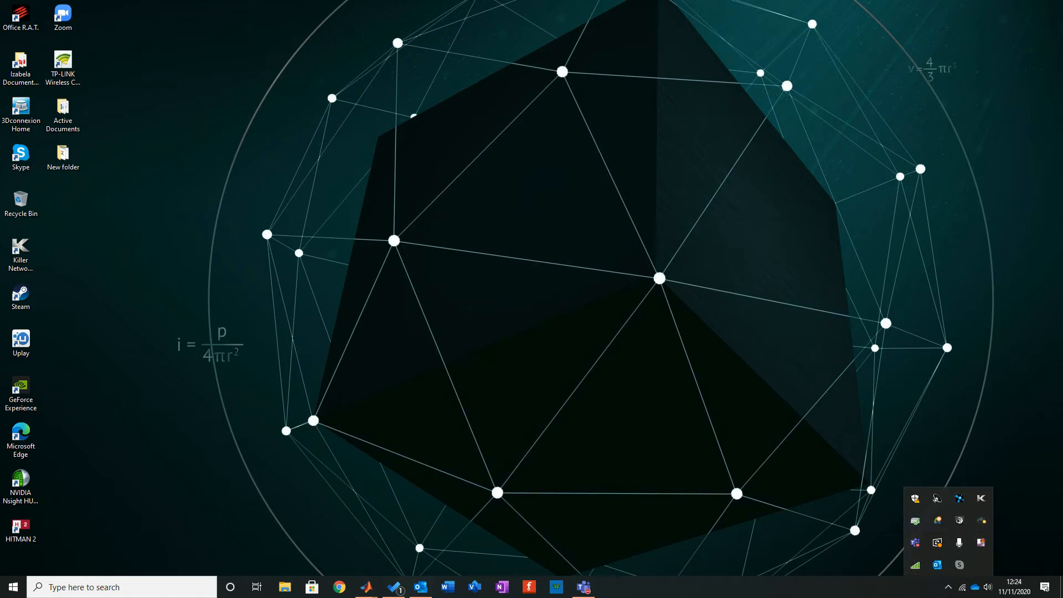
key(Escape)
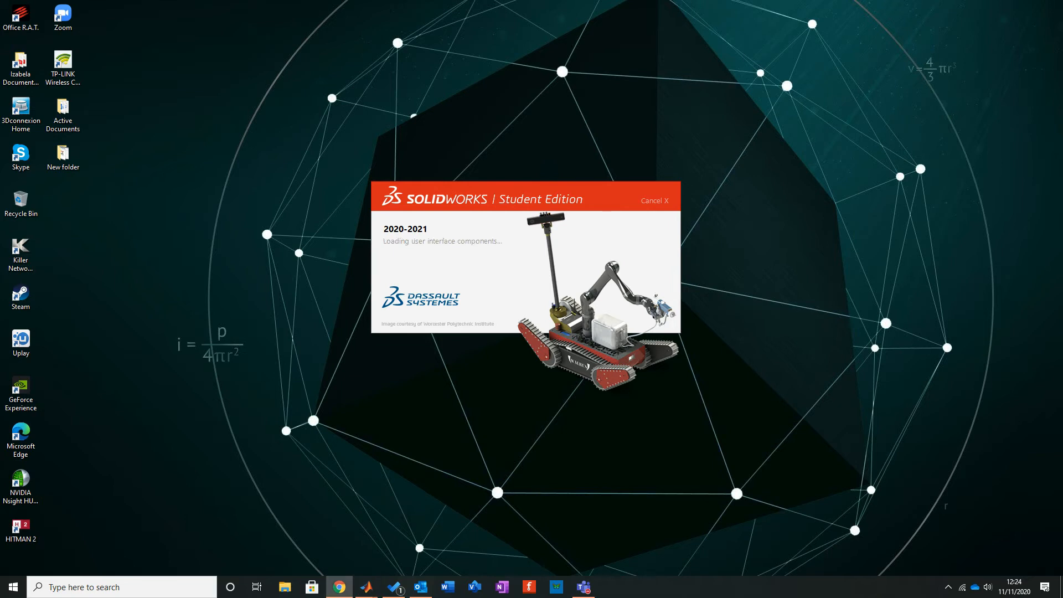
Step: Switch to Chrome, open the UCLan website and go to its staff intranet
drag(0, 191, 420, 0)
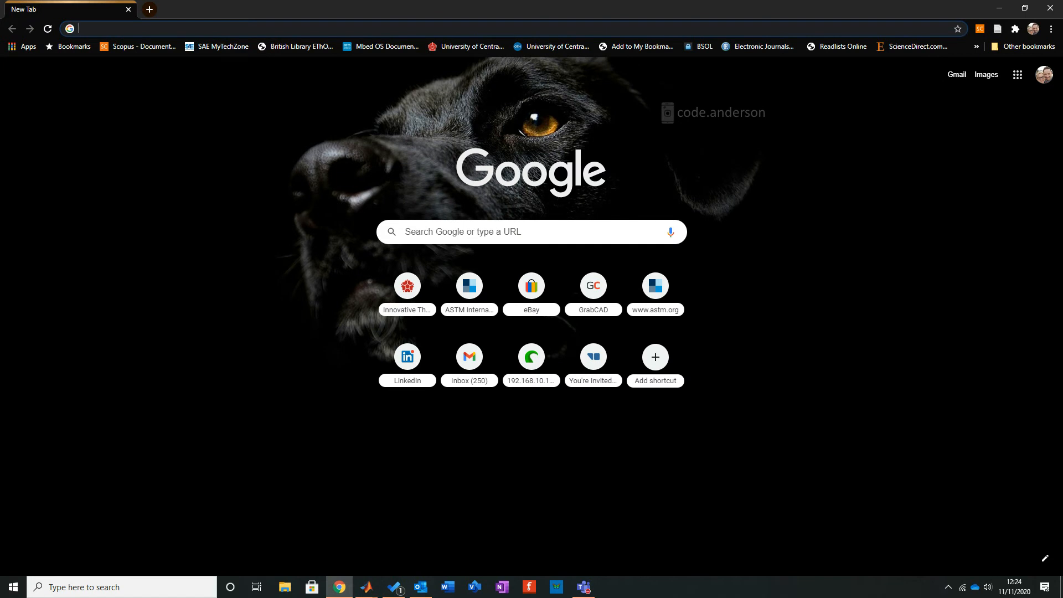
text(uclan)
key(Return)
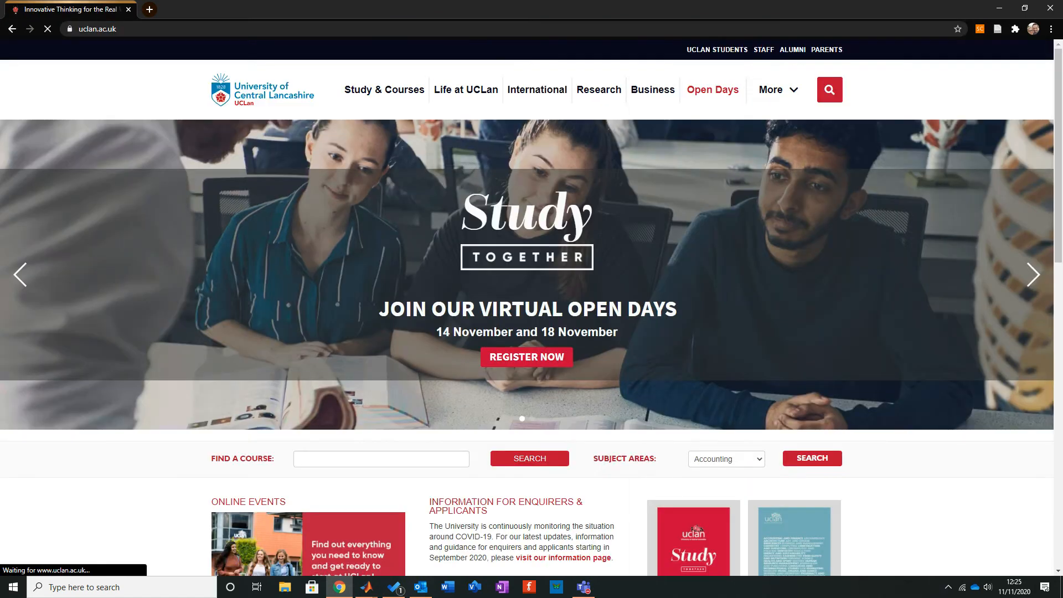
click(763, 50)
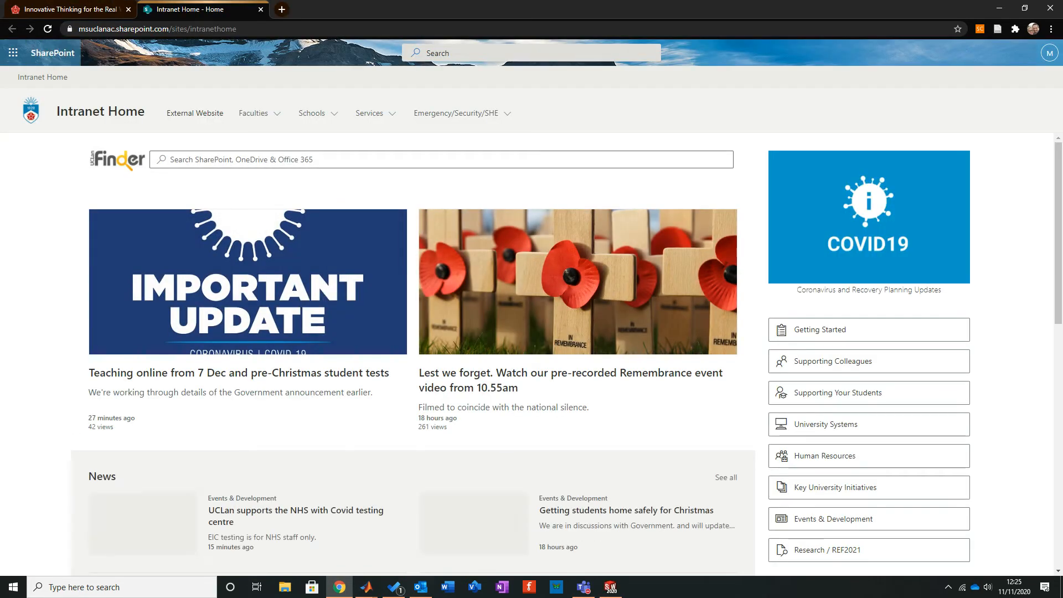
Step: Open Blackboard from the University Systems page and sign in with the saved account credentials
click(825, 424)
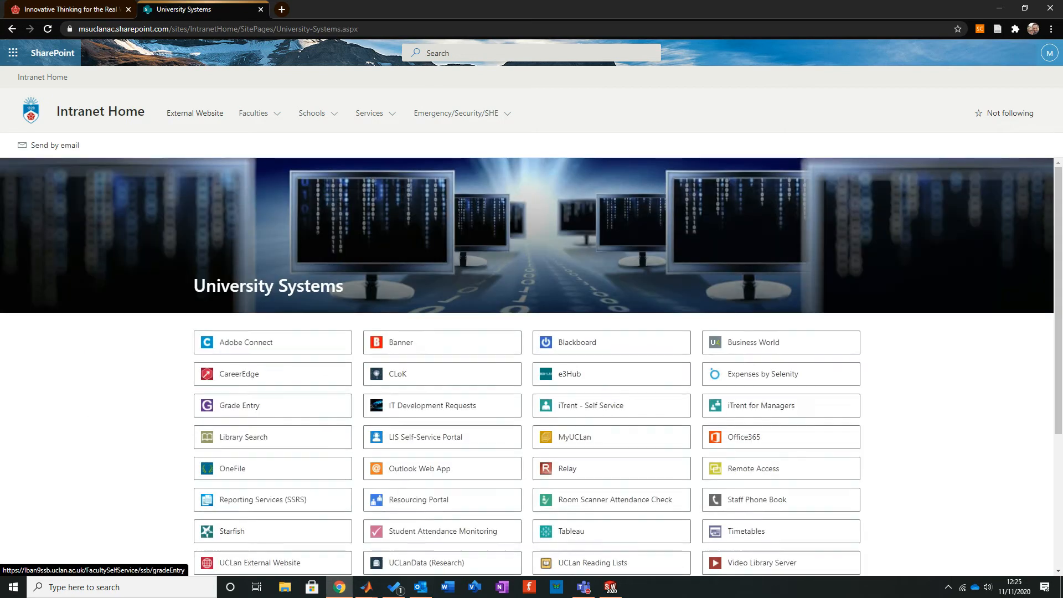
click(577, 342)
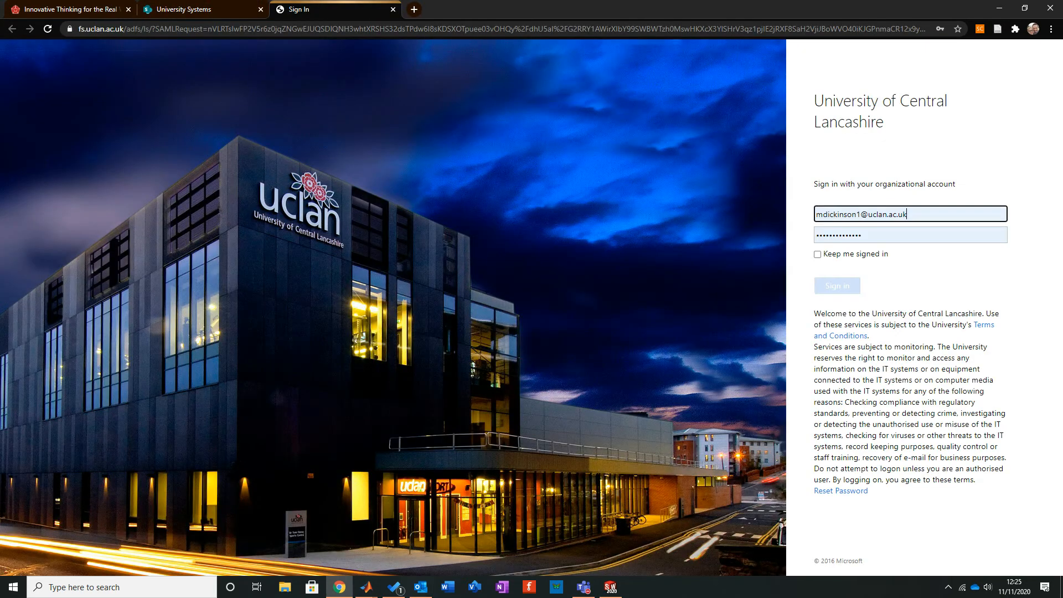
key(Return)
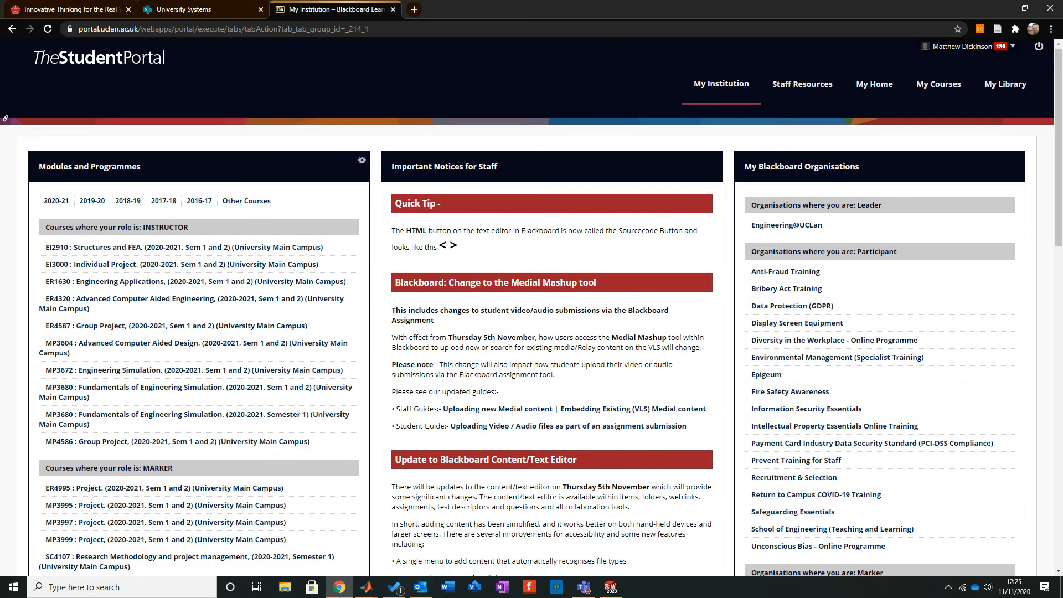
Step: Open the Module Materials of MP3604 Advanced Computer Aided Design and turn Edit Mode off
click(166, 344)
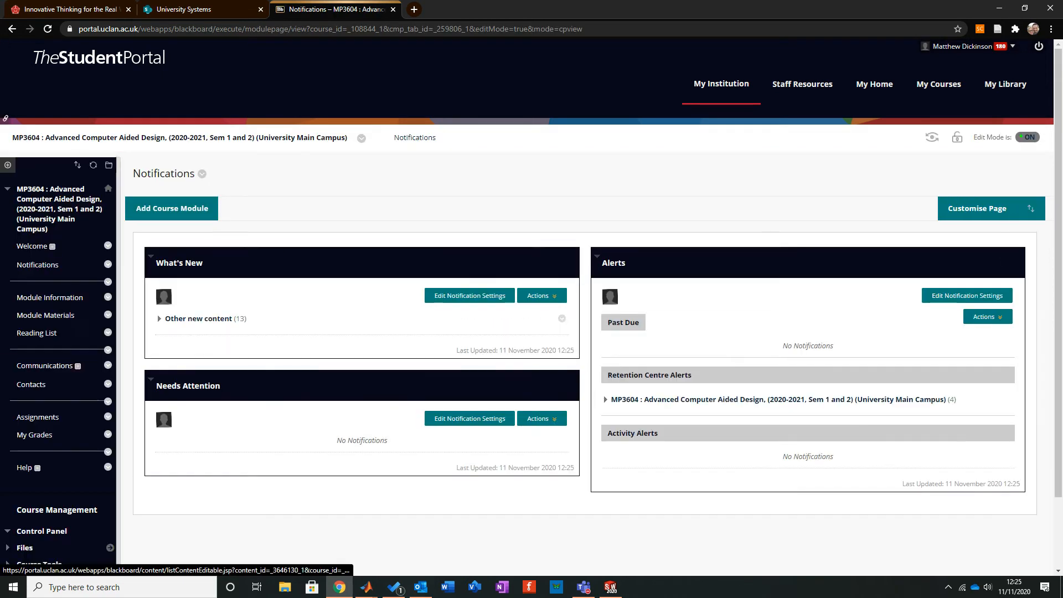
click(45, 315)
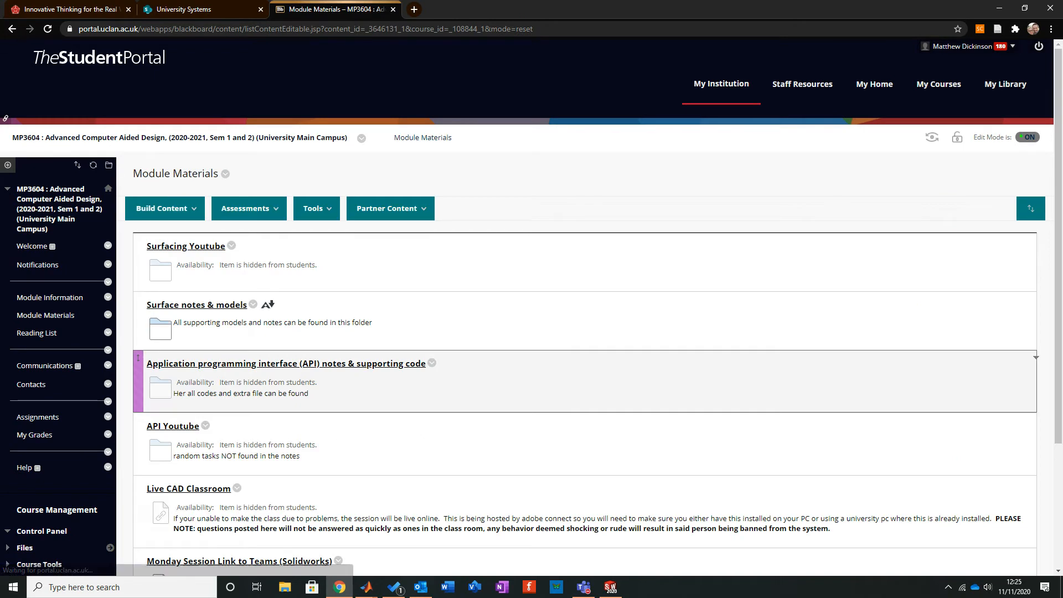
scroll(554, 321, down, 3)
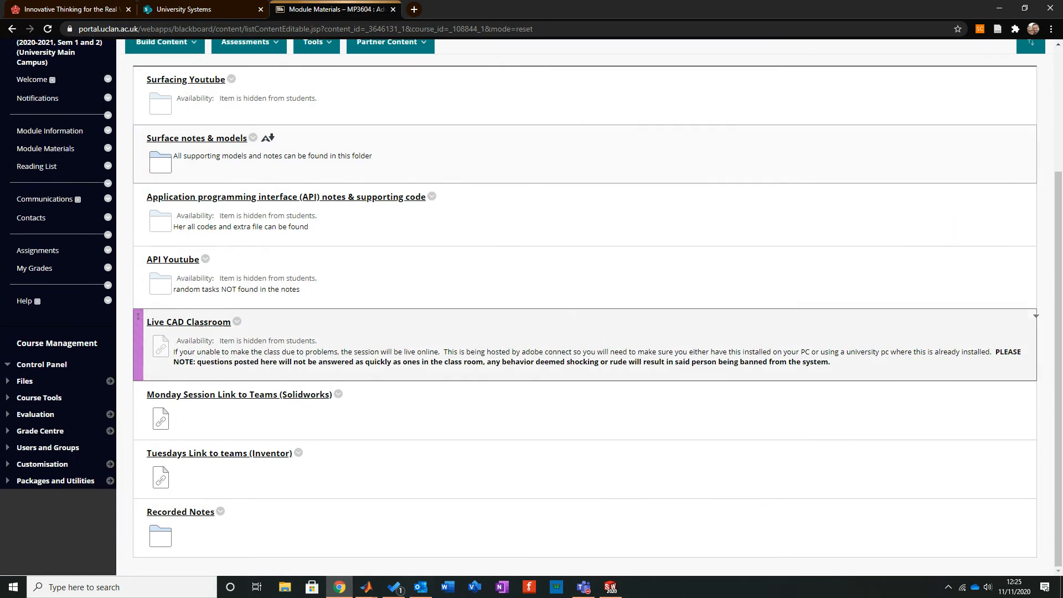
scroll(499, 216, up, 3)
click(46, 315)
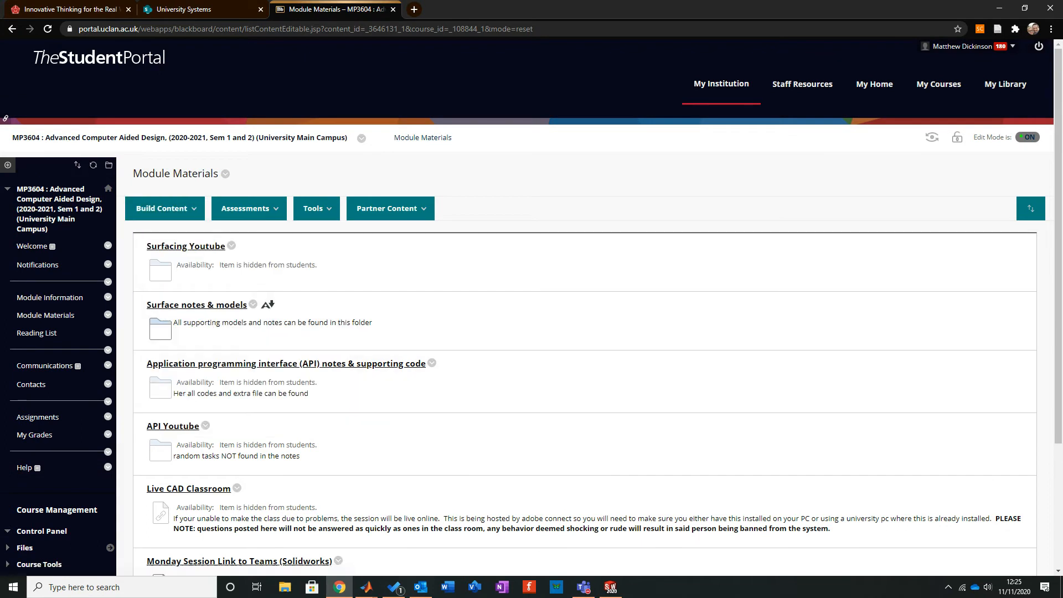
click(1028, 137)
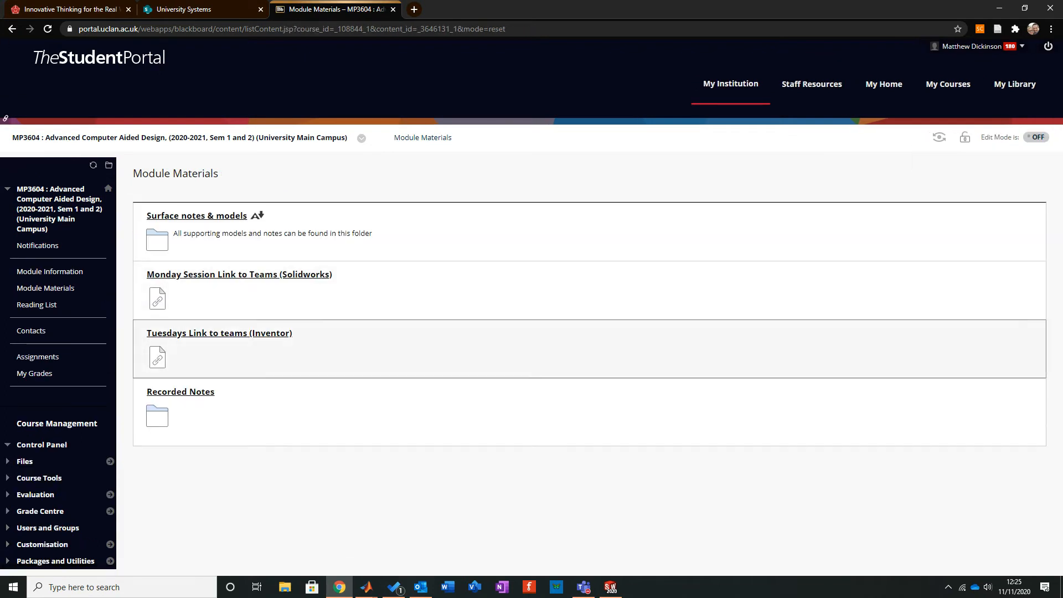
Step: Download the Shin file from the Surface notes & models folder
click(197, 215)
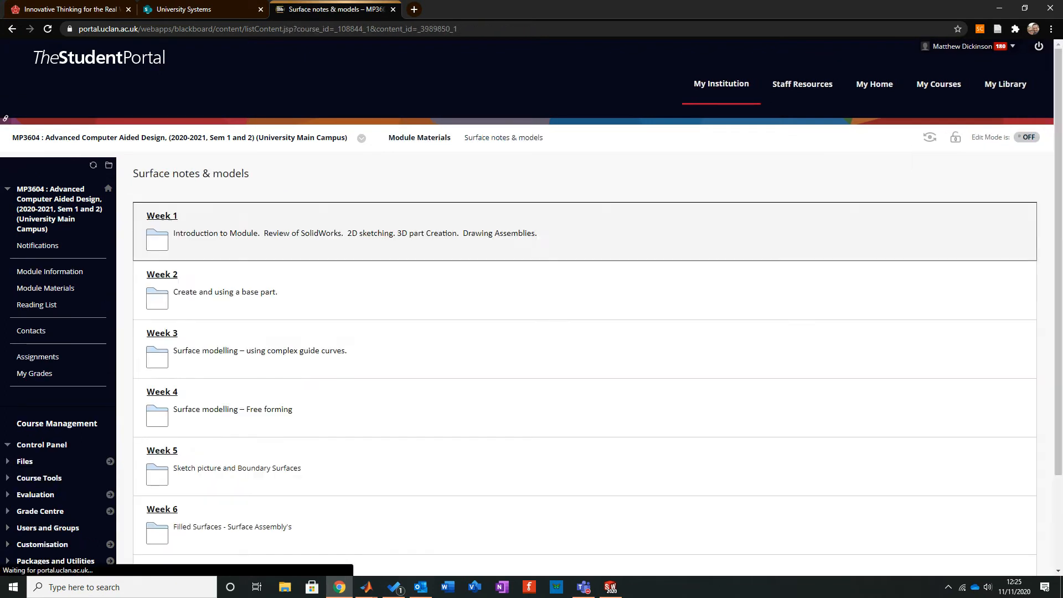
scroll(553, 410, down, 3)
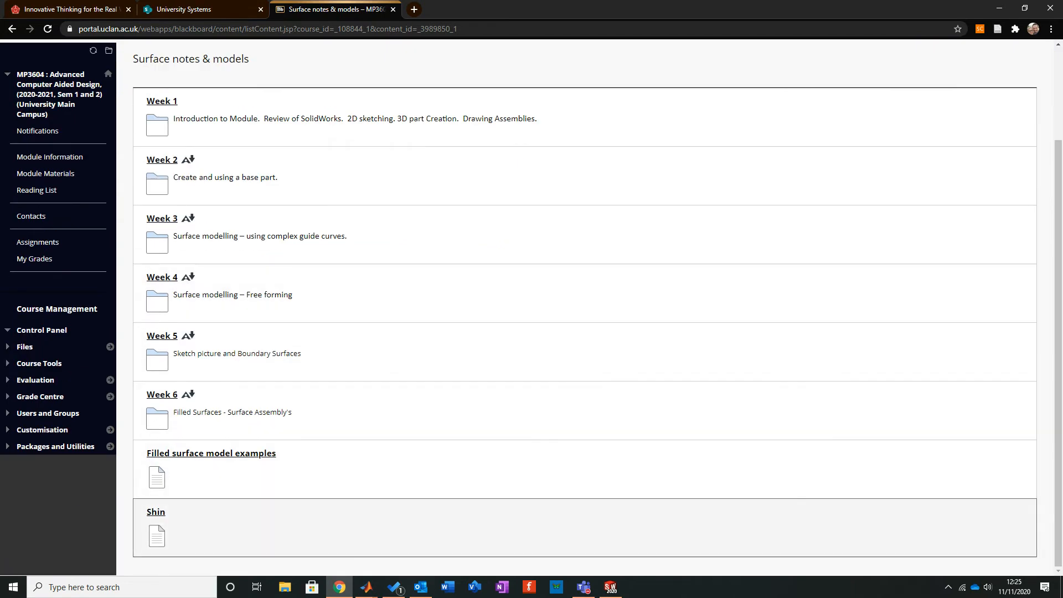
click(156, 511)
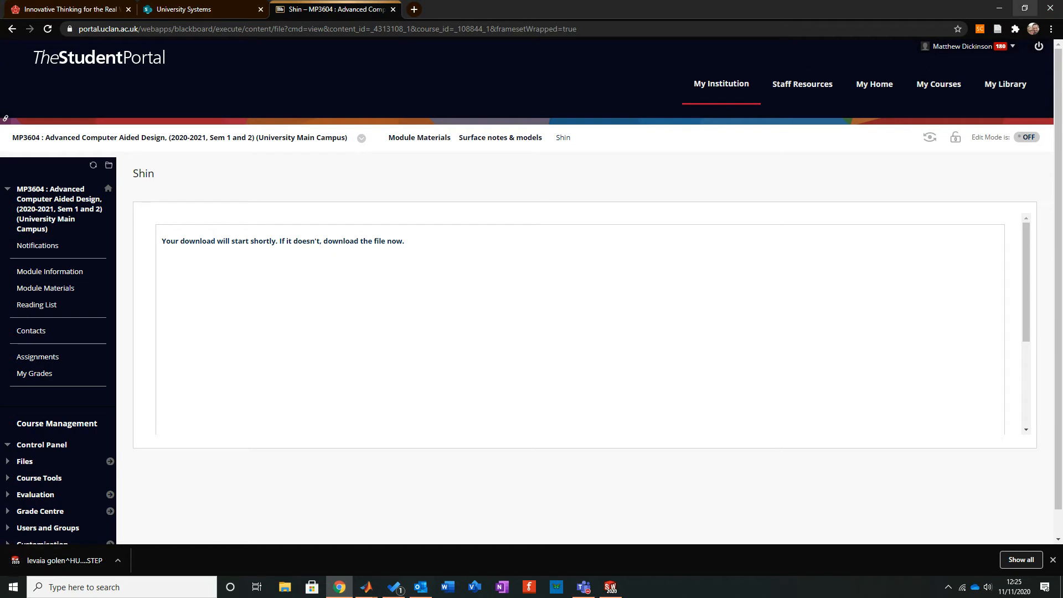
Step: Move the SOLIDWORKS window aside and create a desktop folder named Project
key(alt+Tab)
drag(554, 10, 746, 49)
right_click(80, 196)
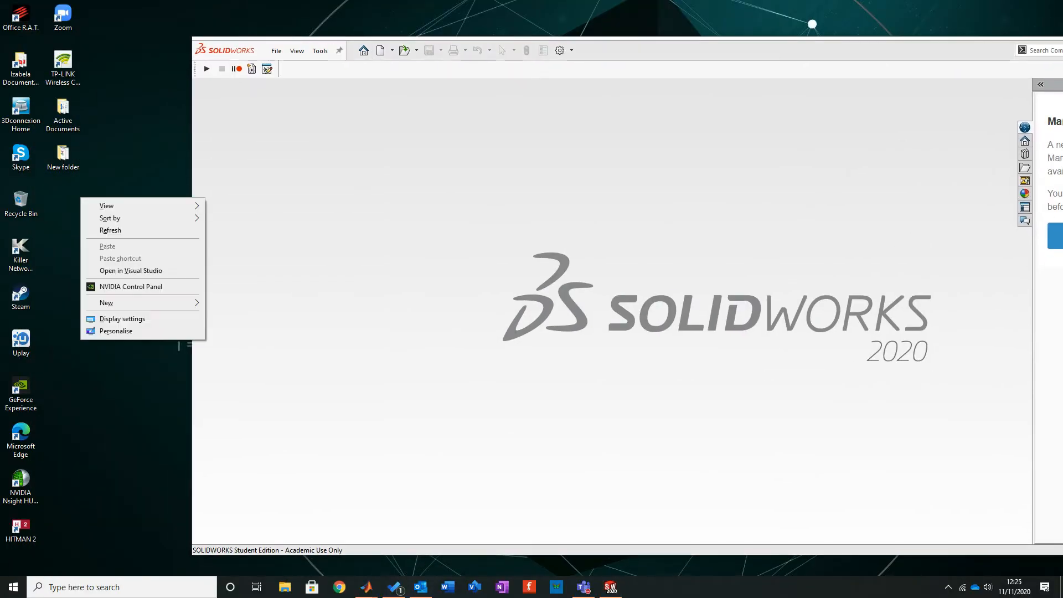
mouse_move(144, 303)
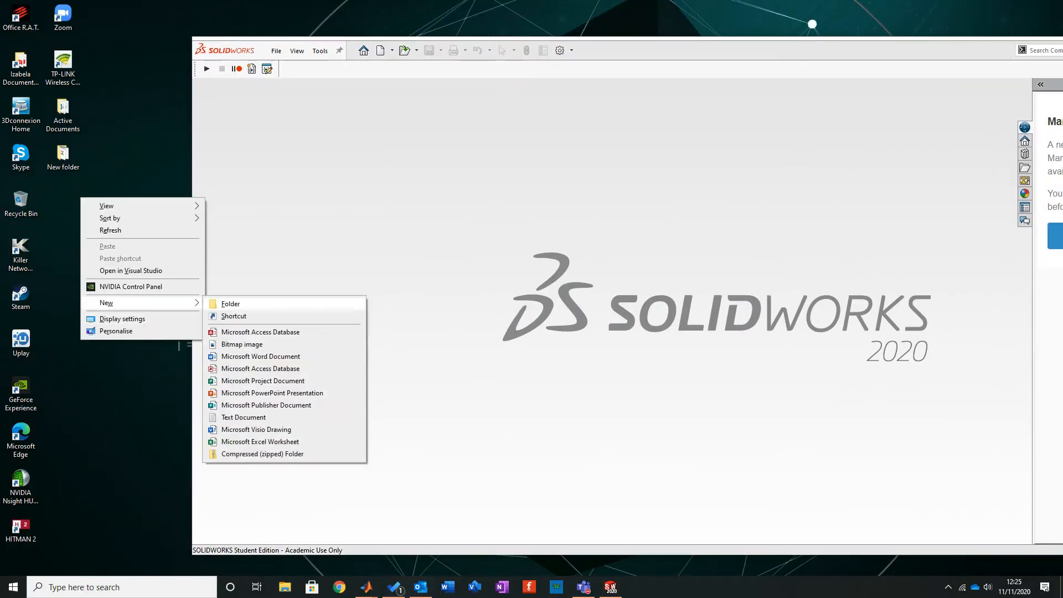
click(231, 303)
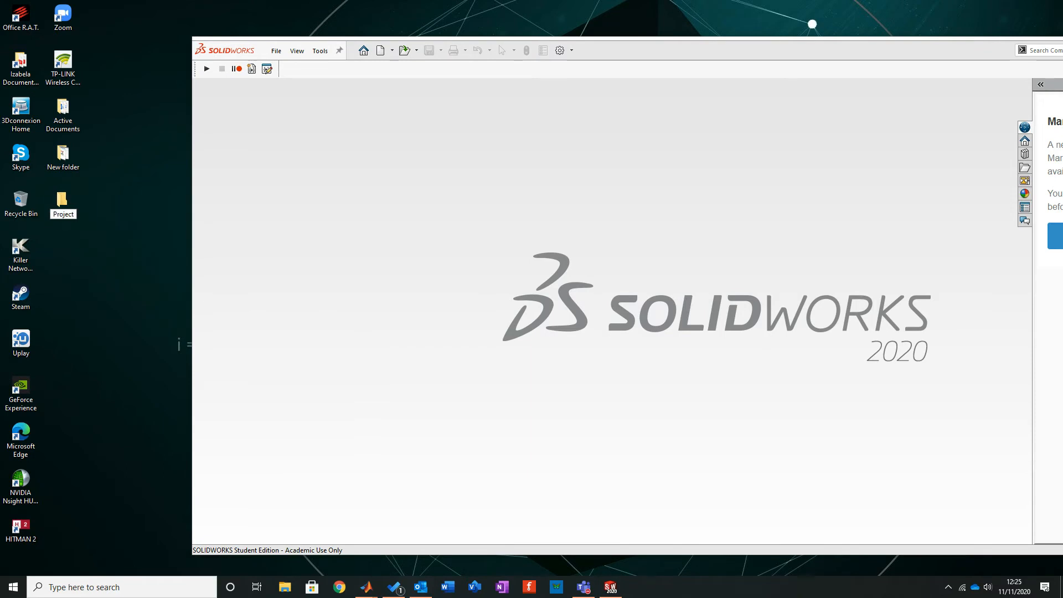
key(Return)
Step: Move today's downloaded HUMAN MALE _Dummy example (1) file from Downloads into the Project folder on the desktop
click(284, 587)
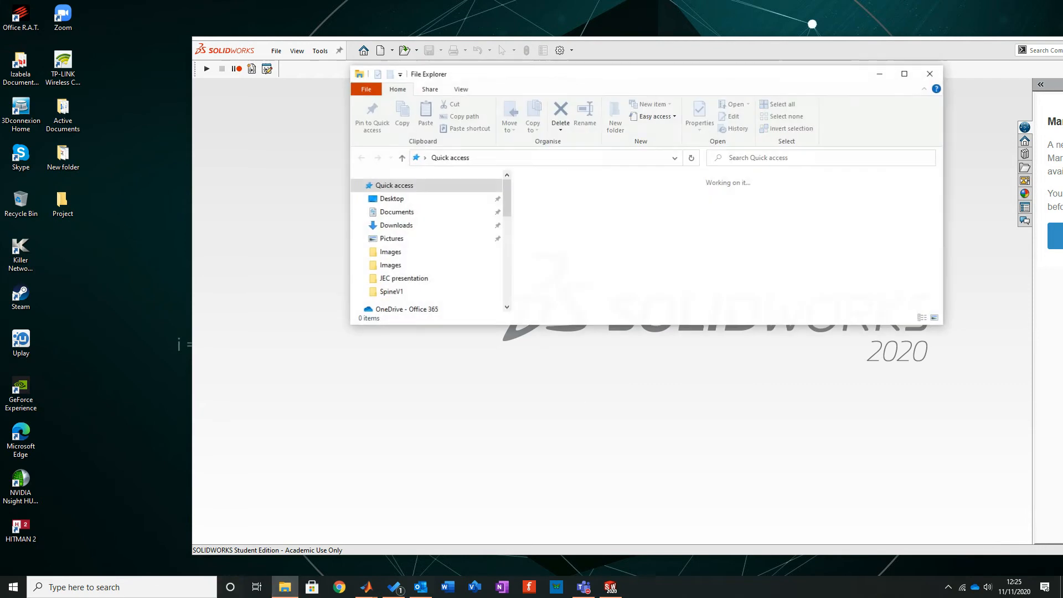
click(396, 224)
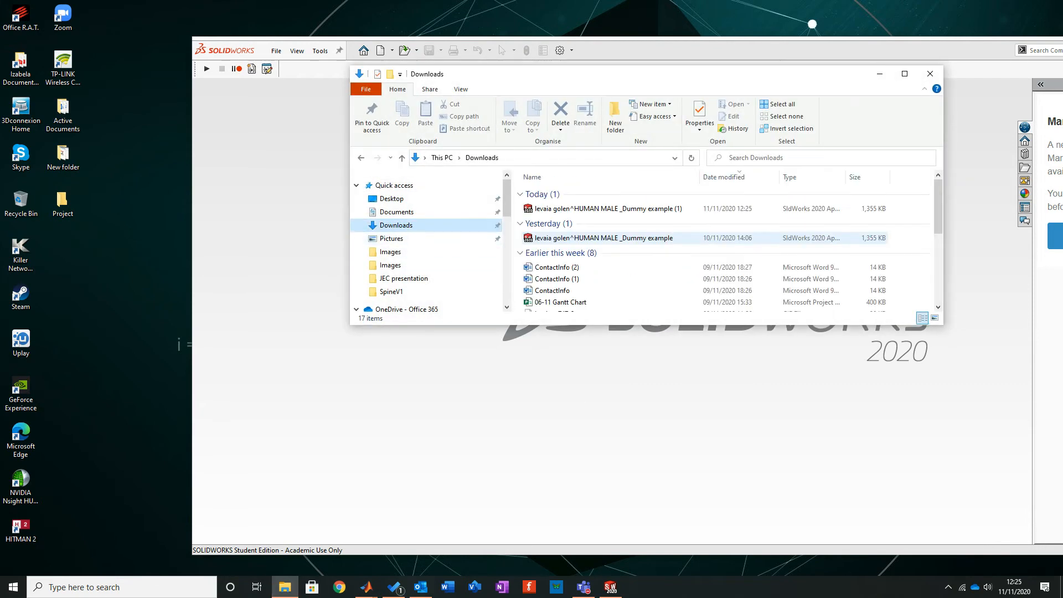
drag(603, 209, 63, 203)
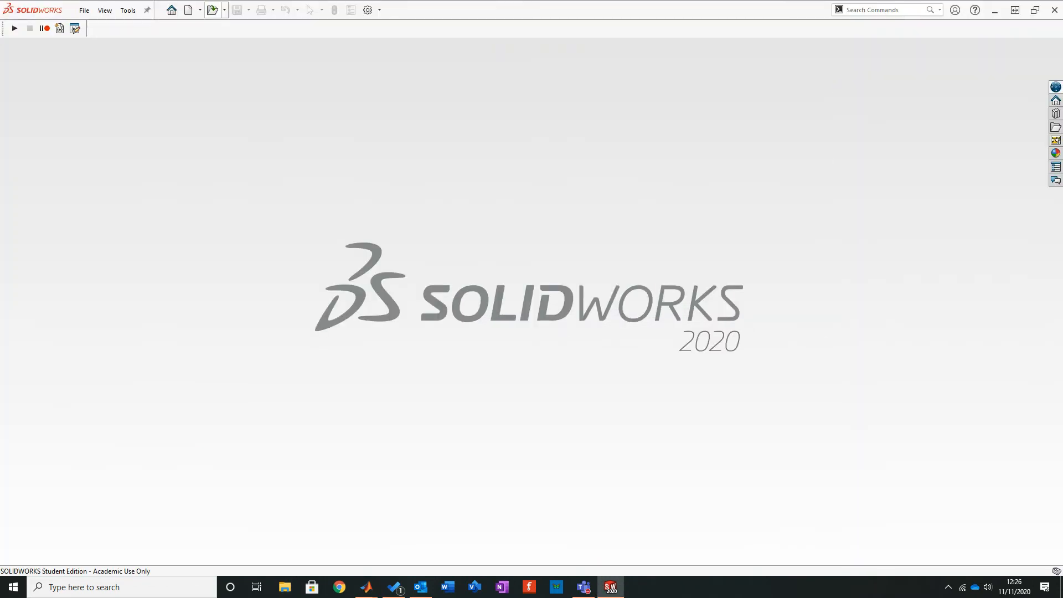
Step: Open the HUMAN MALE _Dummy example (1) file from the desktop's Project folder in SOLIDWORKS and decline Import Diagnostics
click(213, 9)
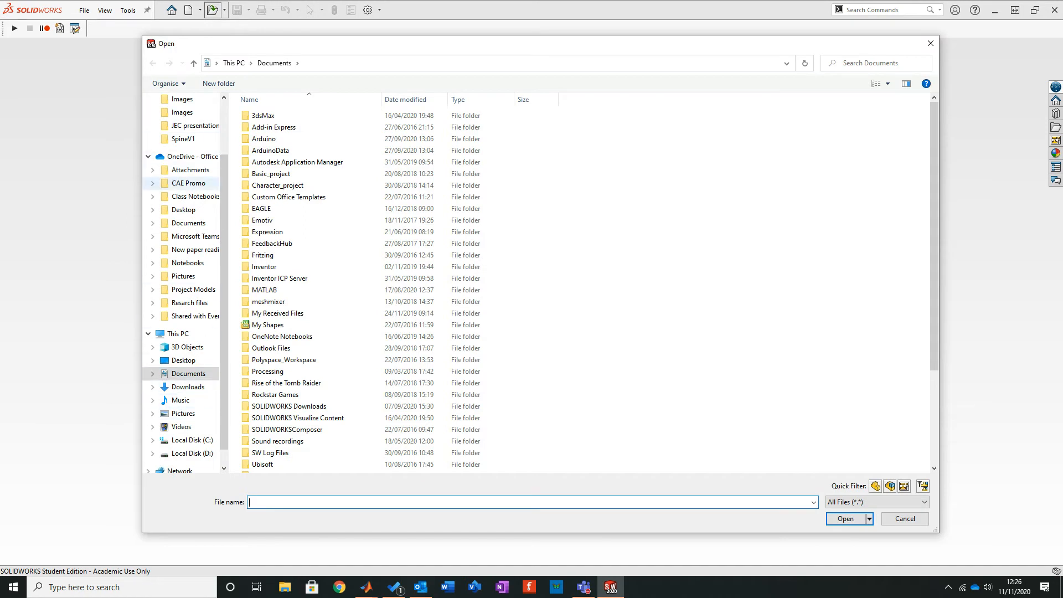
scroll(185, 232, up, 2)
click(183, 121)
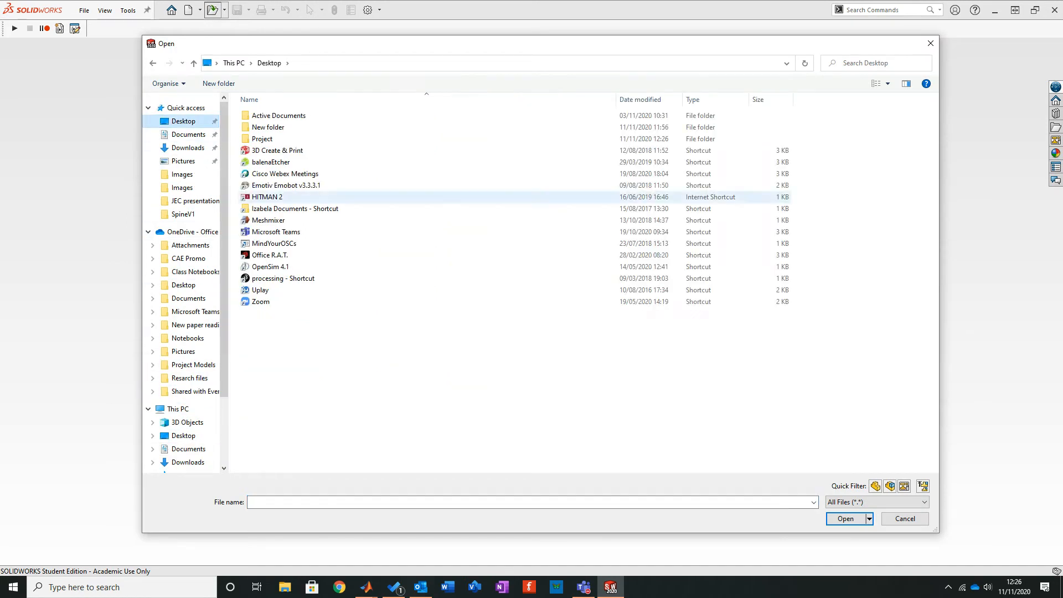
double_click(268, 127)
click(269, 63)
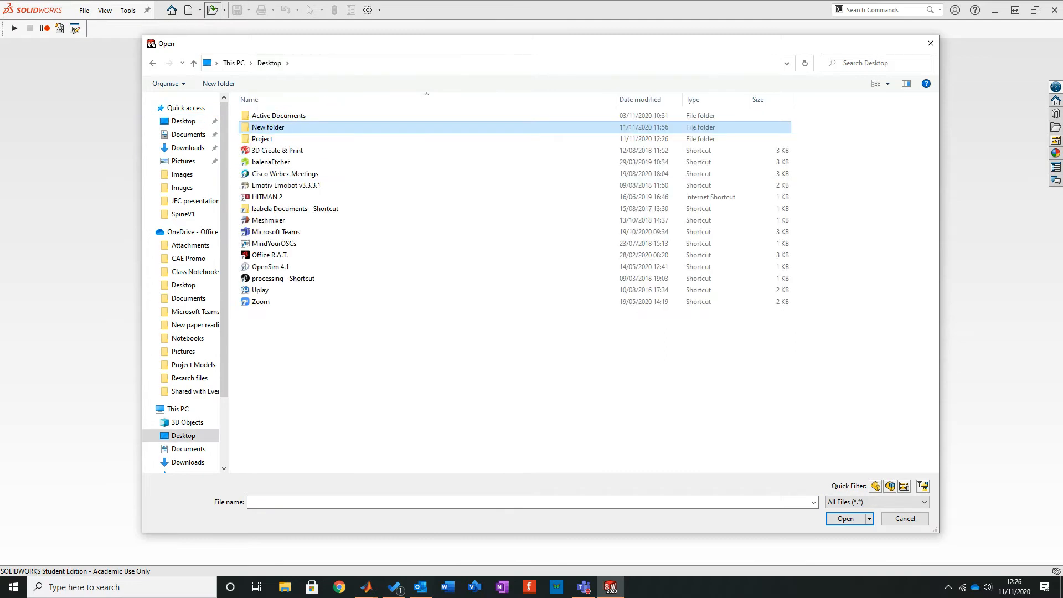
double_click(261, 139)
double_click(277, 133)
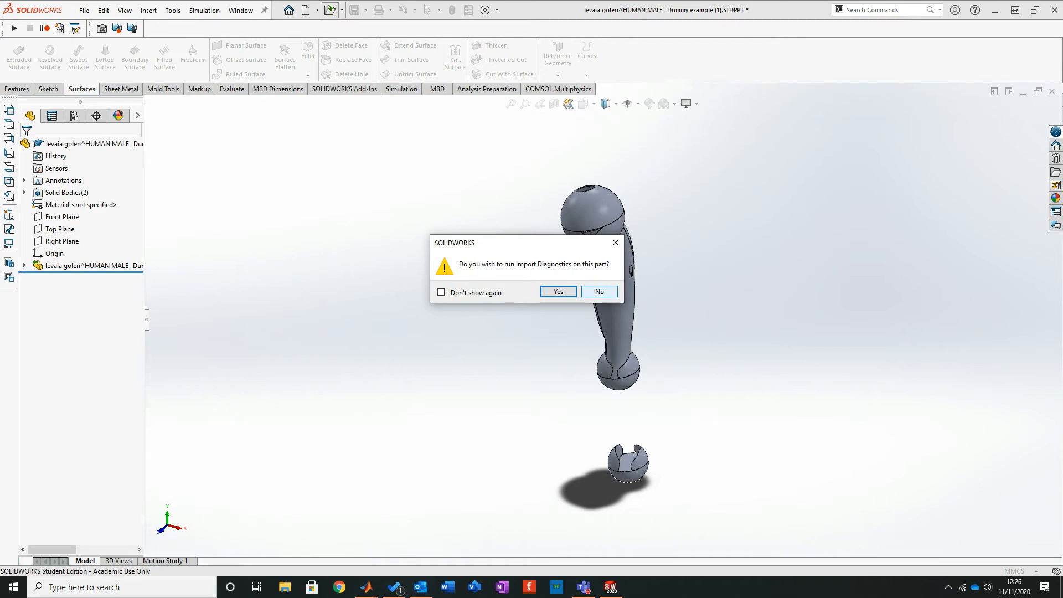
click(599, 291)
Step: Dissolve the imported HUMAN MALE _Dummy example feature and break its link with the original CAD model
middle_drag(603, 310, 609, 288)
scroll(625, 477, down, 4)
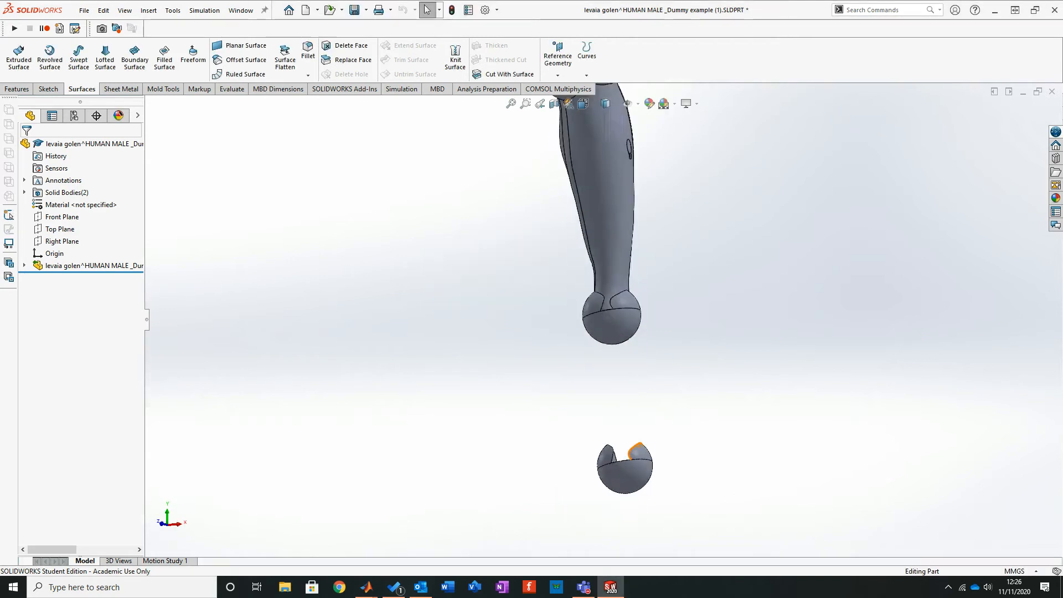
middle_drag(625, 477, 621, 462)
scroll(560, 444, up, 4)
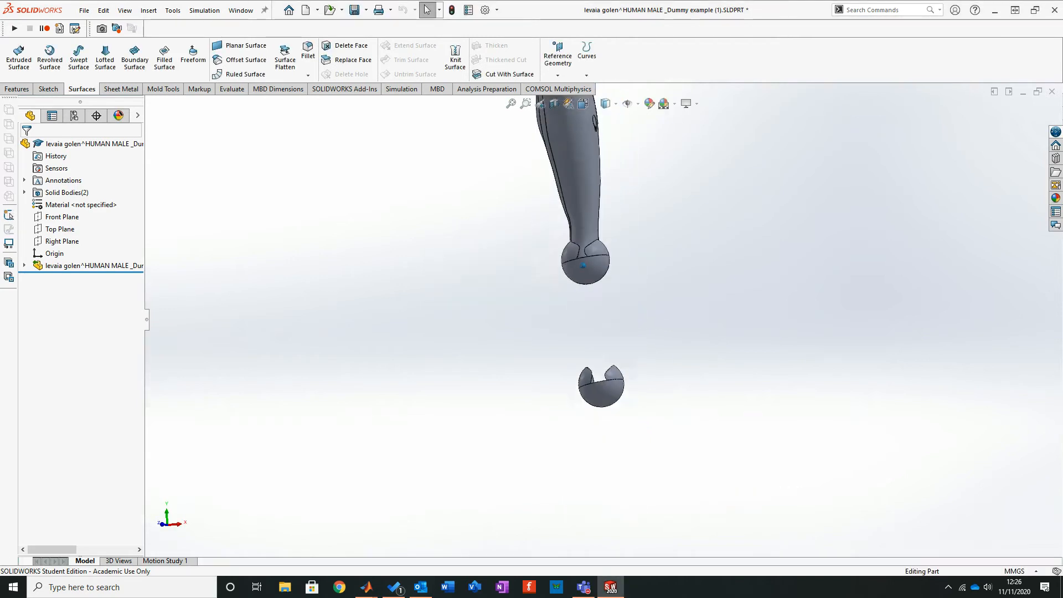
scroll(567, 321, up, 2)
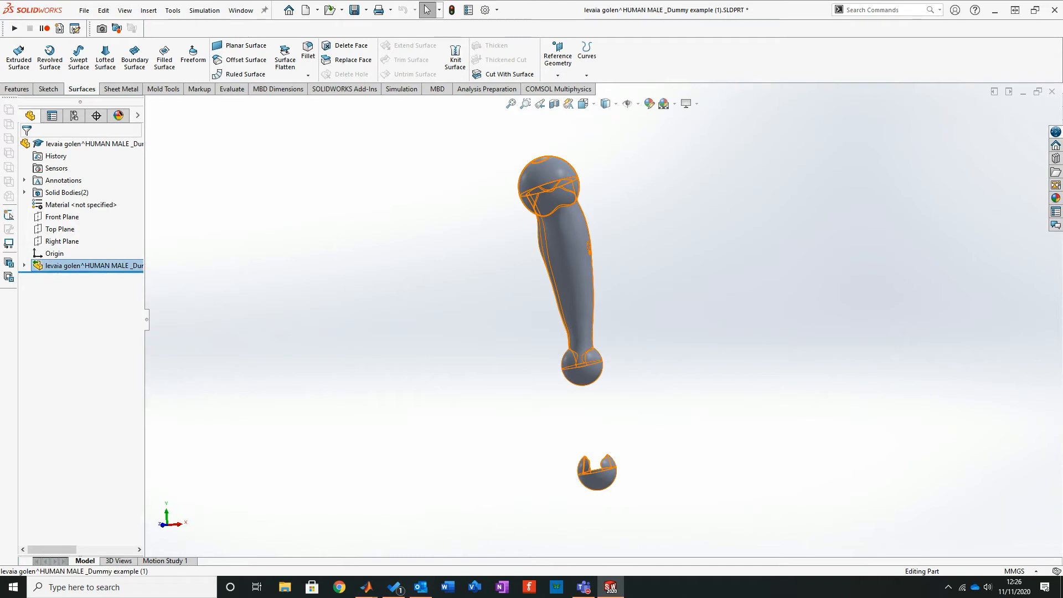
right_click(55, 265)
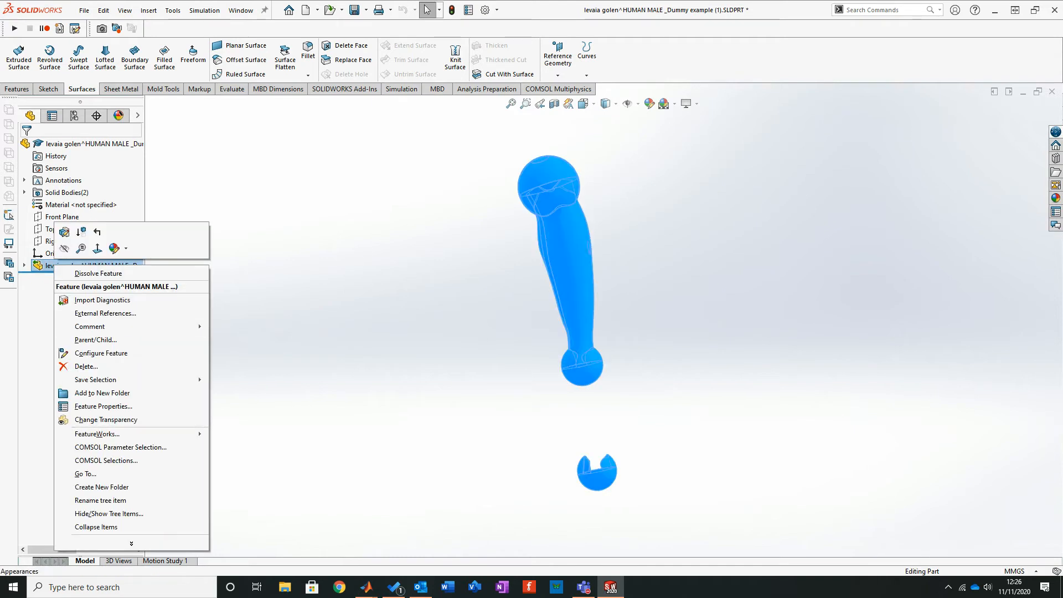
click(99, 273)
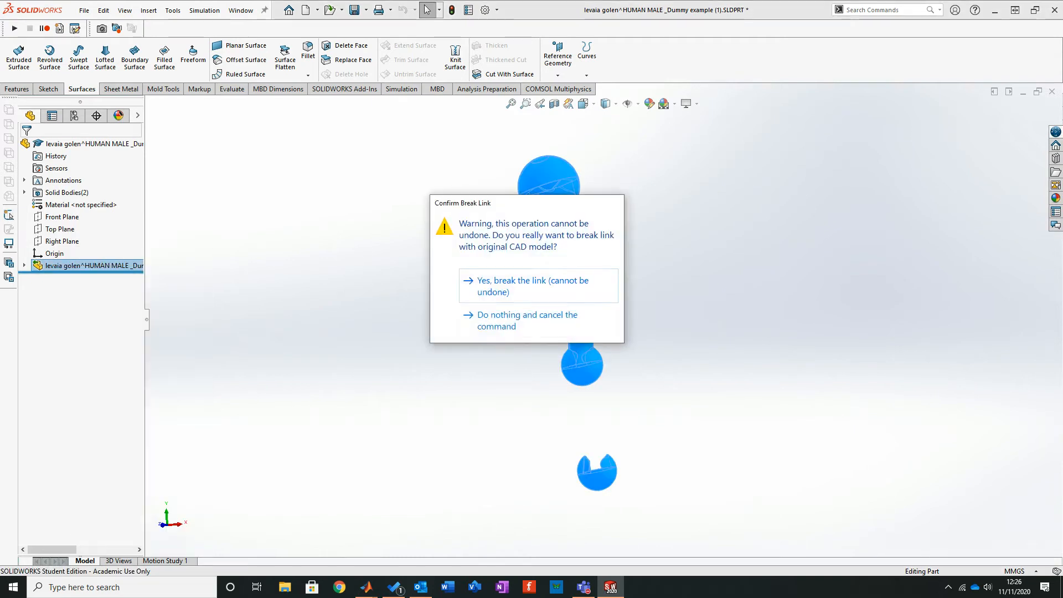
key(Return)
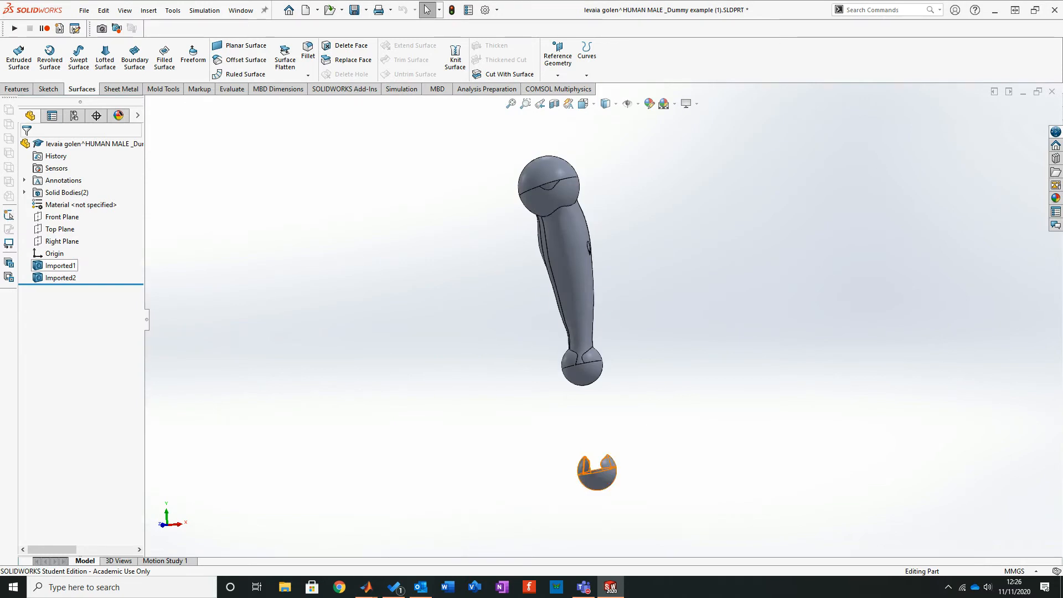
Step: Delete the Imported1 feature, the separate notched ball piece below the shin
click(60, 266)
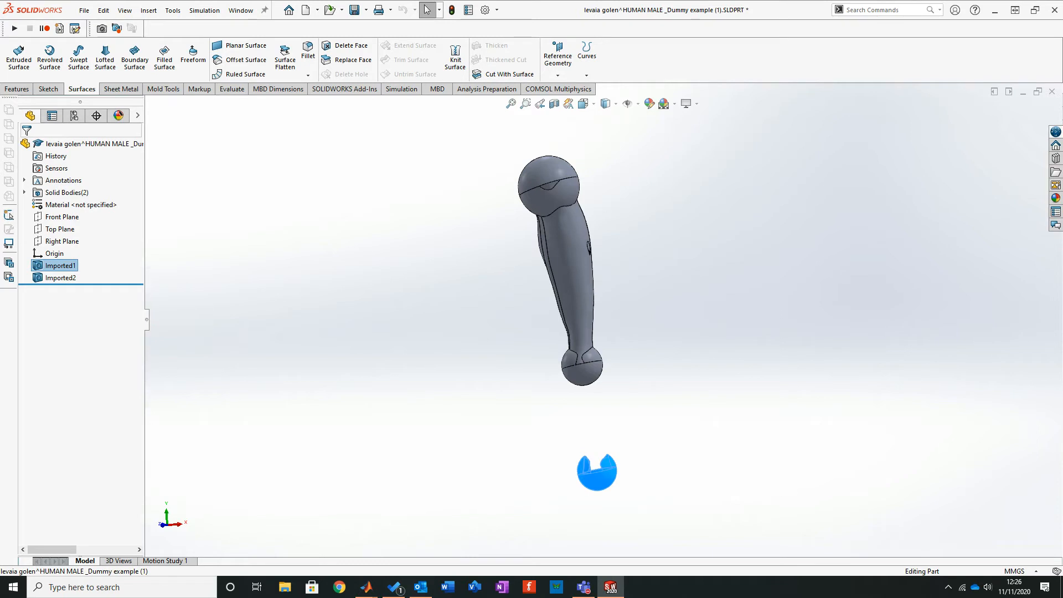
right_click(62, 266)
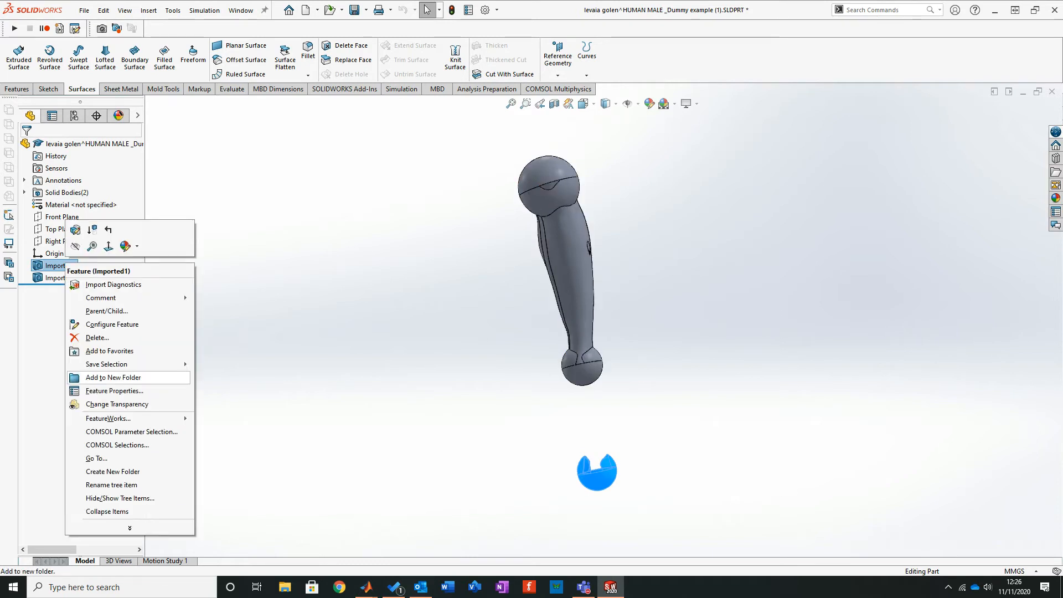
click(97, 337)
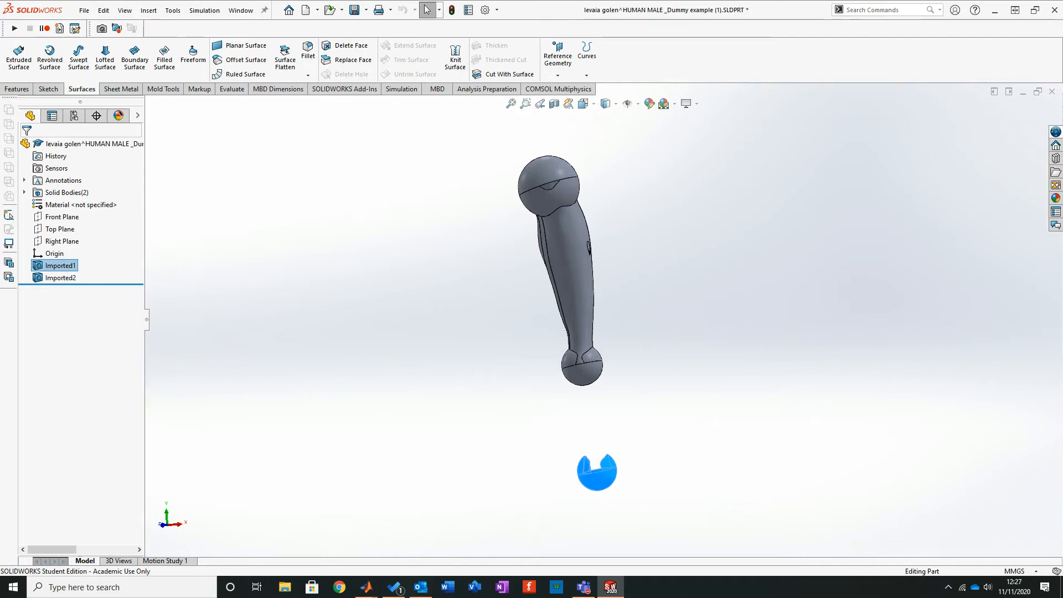
click(334, 240)
Step: Examine the remaining shin body from below, in the standard Front view and at an oblique angle
middle_drag(570, 288, 554, 318)
scroll(553, 318, down, 5)
middle_drag(474, 297, 474, 353)
scroll(501, 328, up, 1)
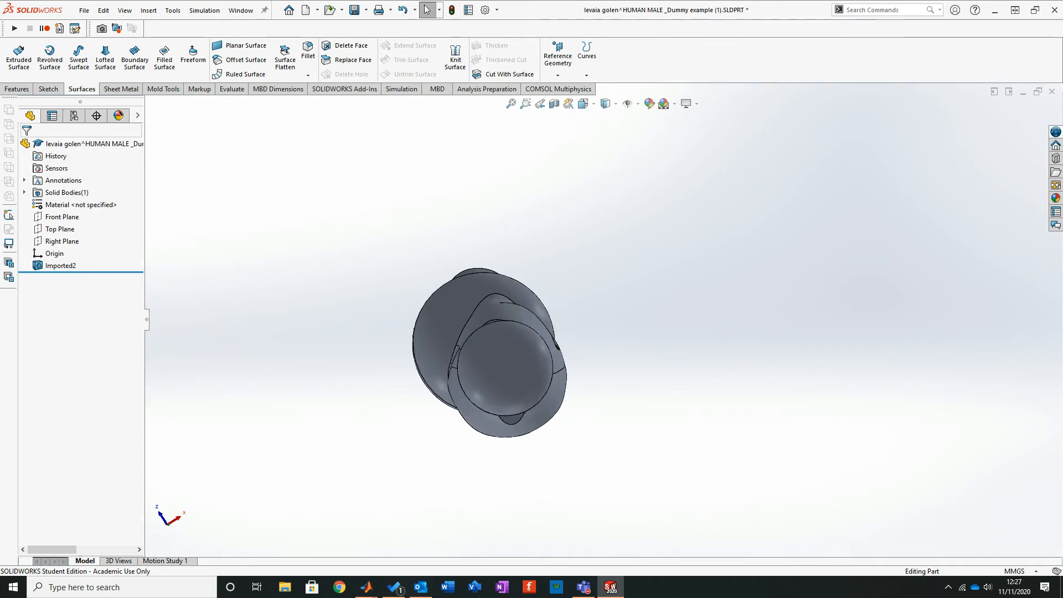
middle_drag(473, 353, 523, 341)
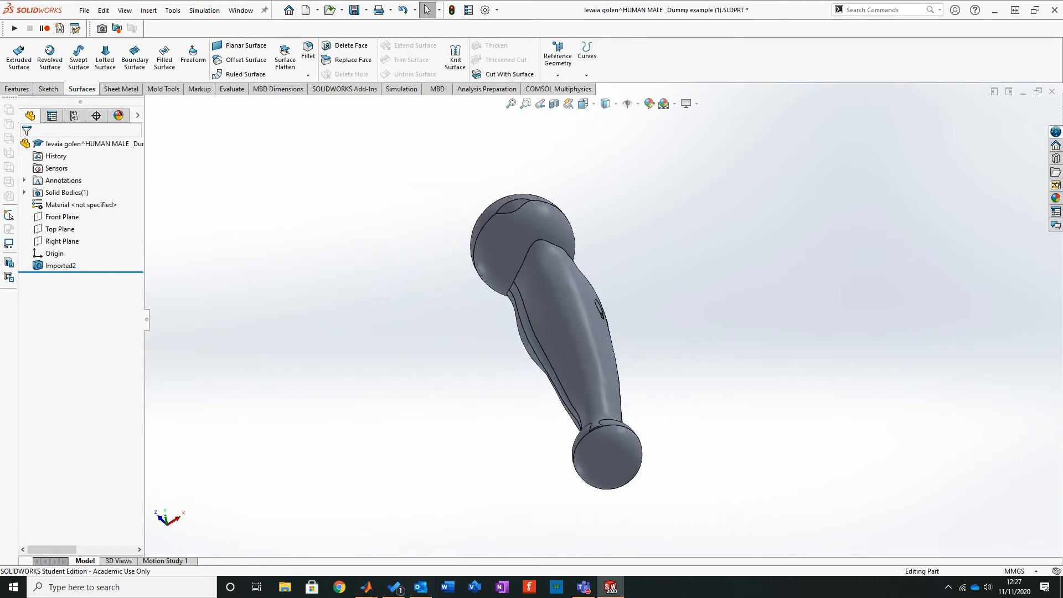
click(583, 104)
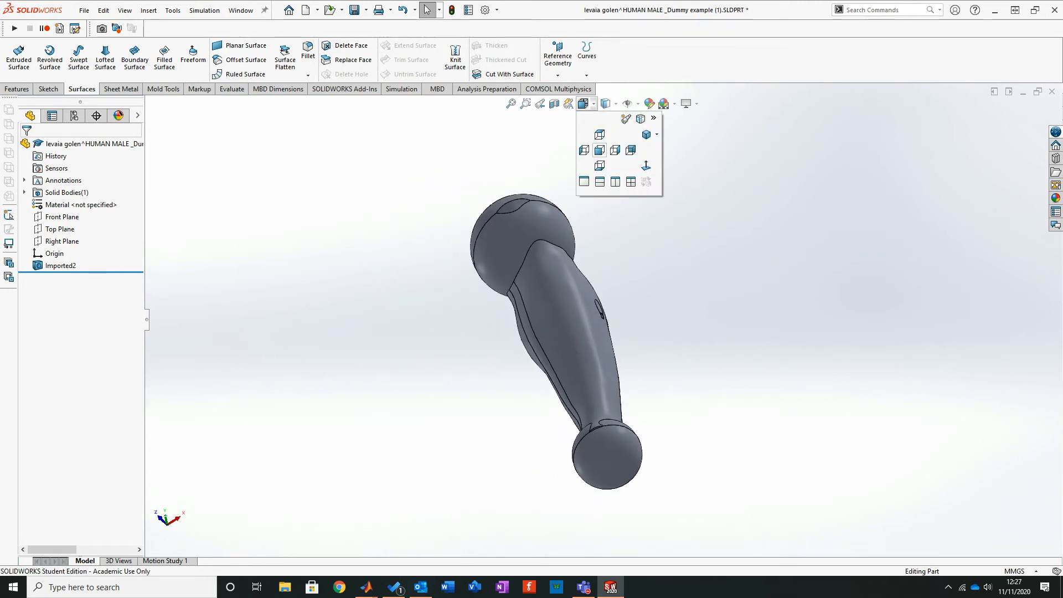
click(599, 150)
scroll(710, 322, down, 3)
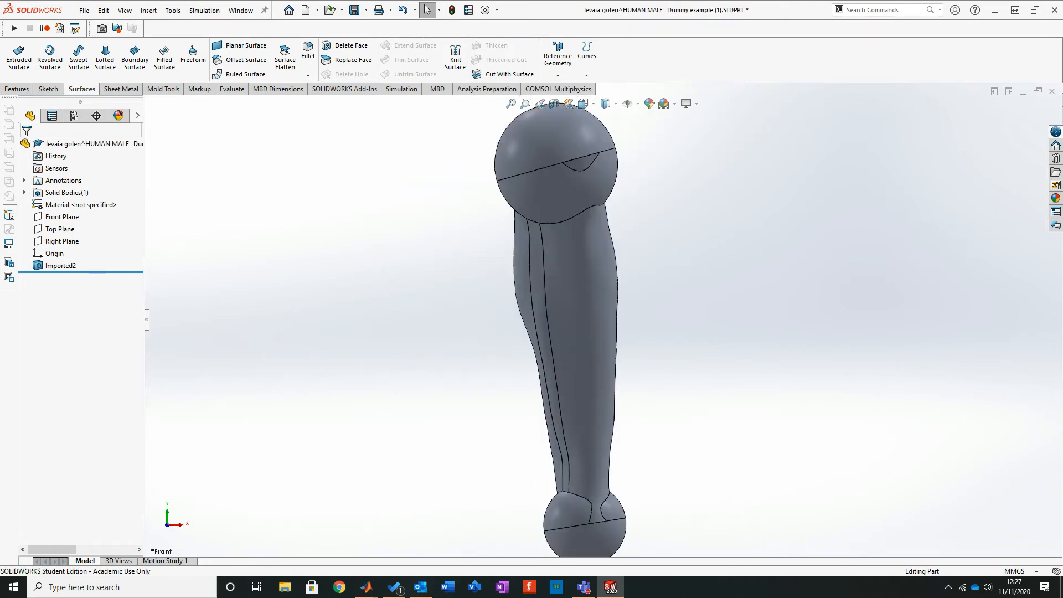
middle_drag(560, 314, 421, 305)
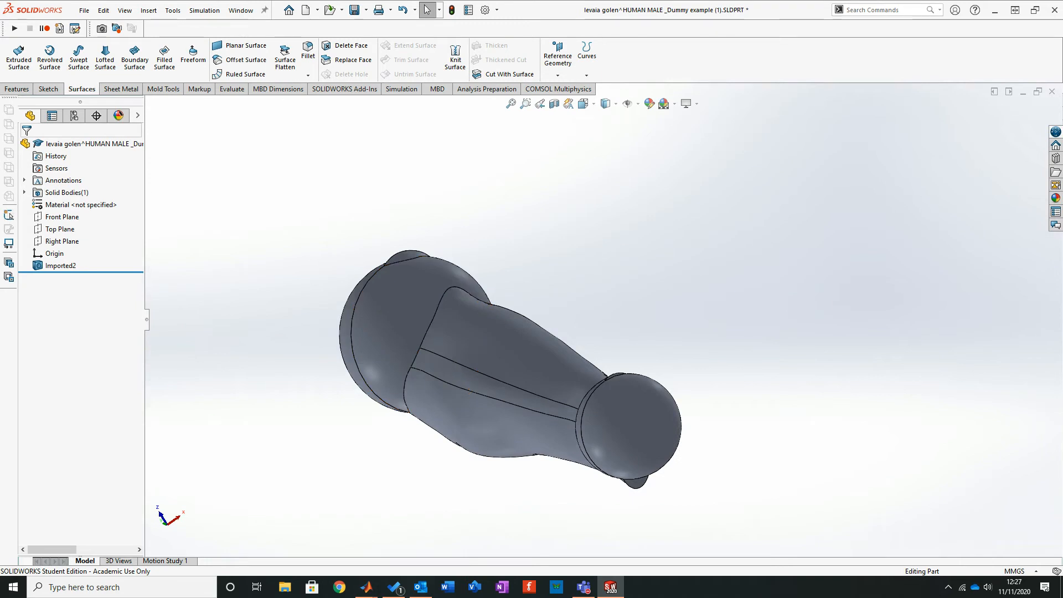
Step: Create a reference plane through three vertices of the shin body, two near the knee ball and one near the ankle ball
click(557, 61)
click(567, 88)
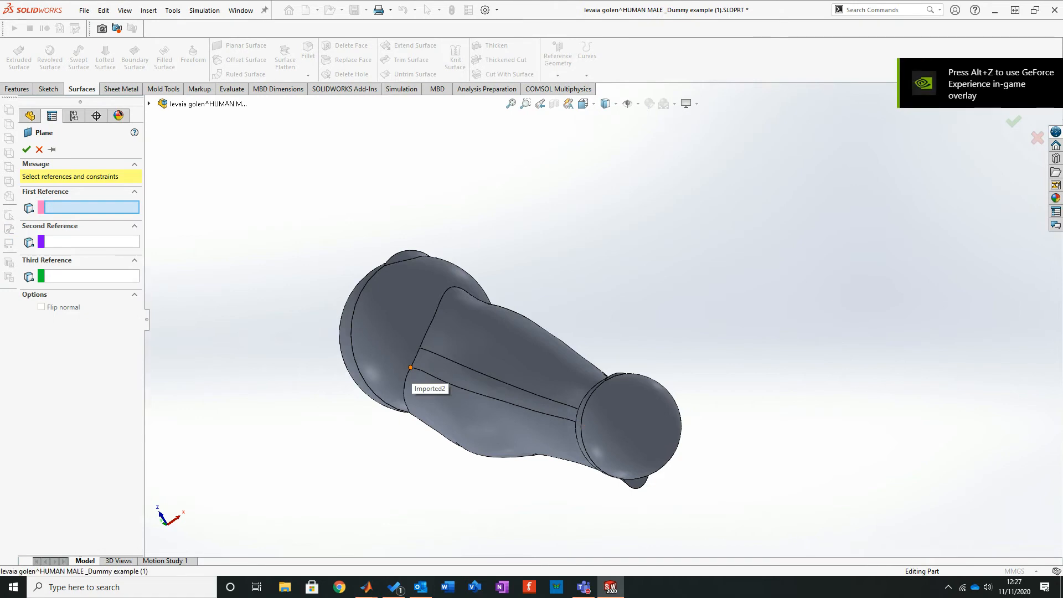
click(410, 368)
middle_drag(609, 423, 748, 398)
click(686, 397)
middle_drag(678, 398, 476, 396)
click(669, 354)
middle_drag(670, 357, 808, 354)
scroll(797, 357, up, 1)
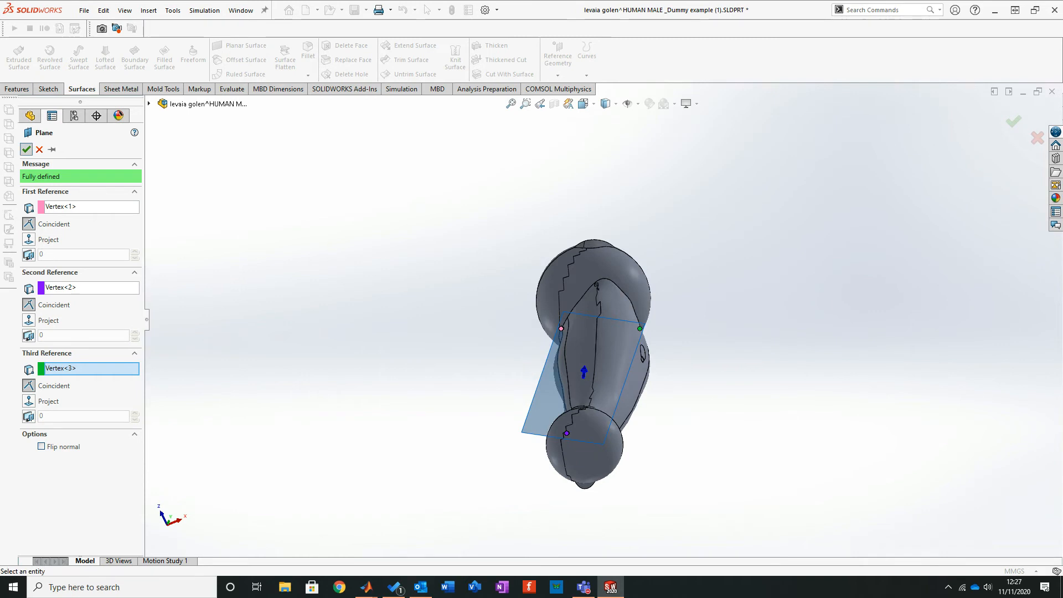
click(26, 150)
Step: On the new three-vertex plane, sketch a vertical centerline about 198 mm long running down the shin, and exit the sketch
mouse_move(568, 335)
middle_down()
mouse_move(570, 402)
mouse_move(580, 346)
middle_up()
scroll(574, 354, up, 1)
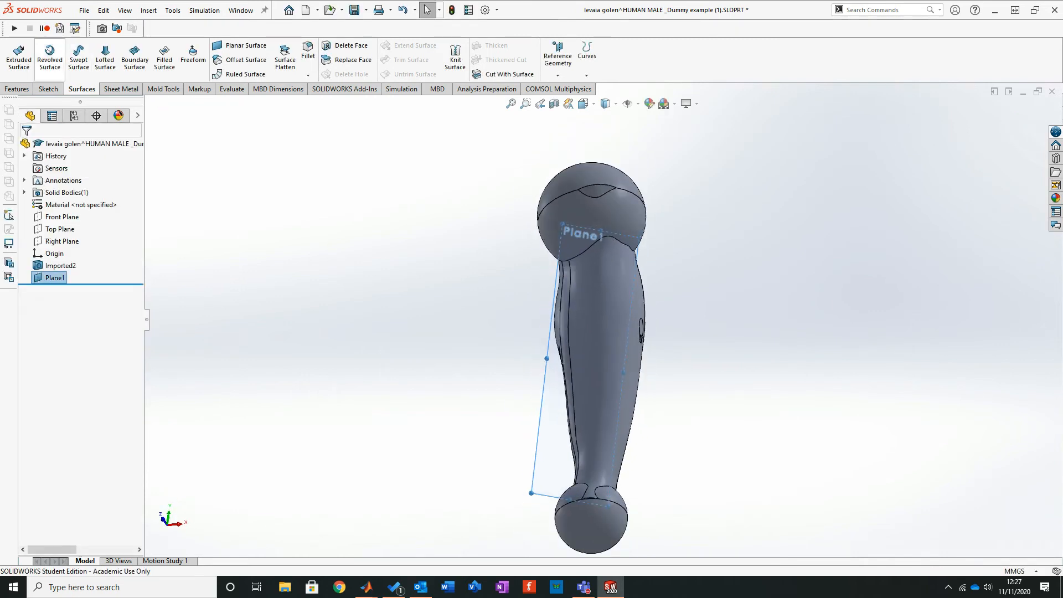
click(49, 89)
click(16, 56)
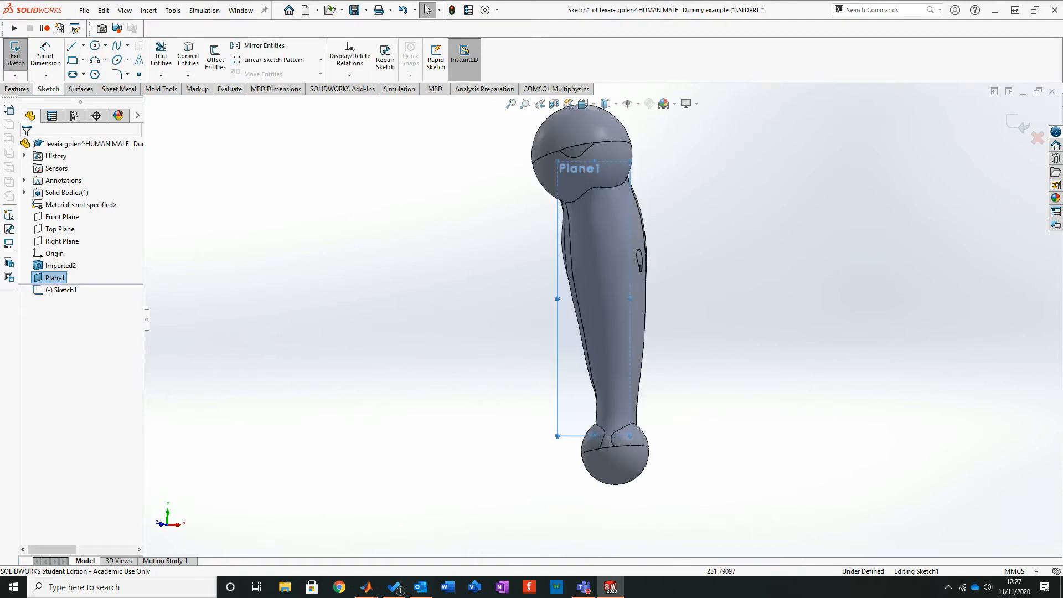
scroll(639, 265, down, 3)
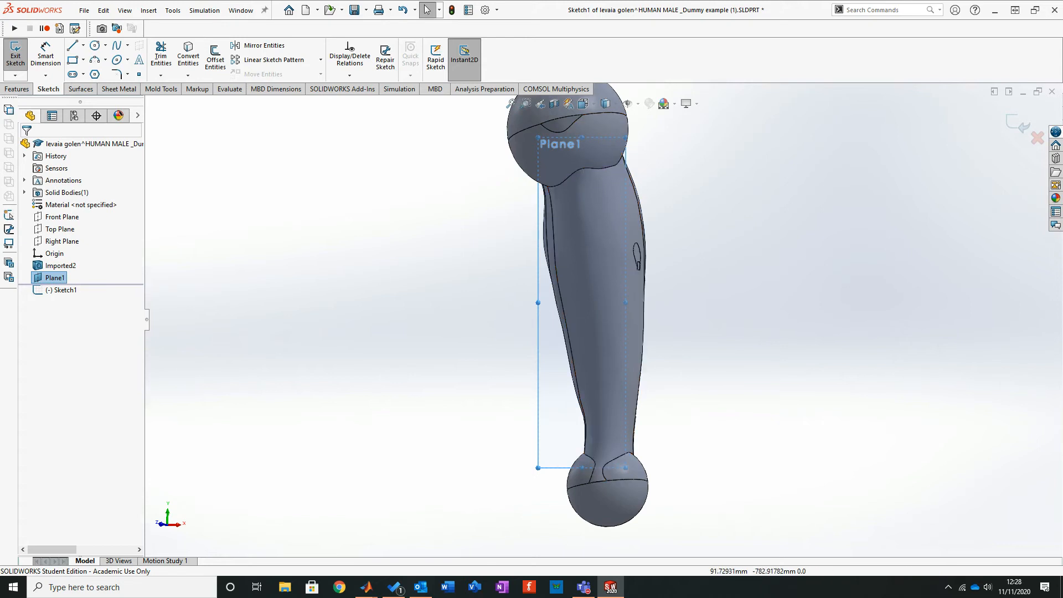
click(83, 45)
click(102, 83)
click(83, 45)
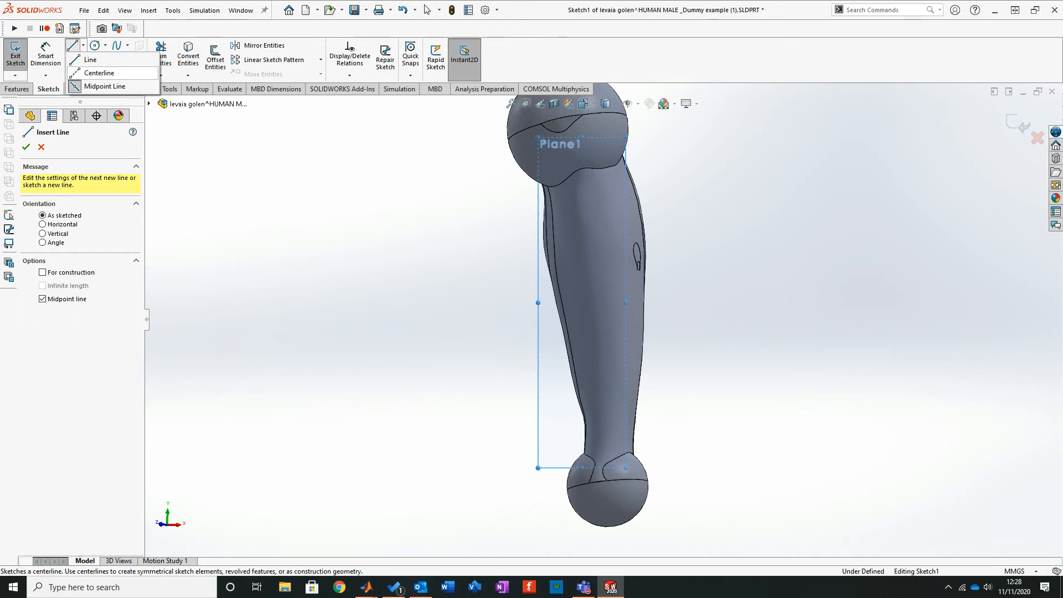
click(96, 72)
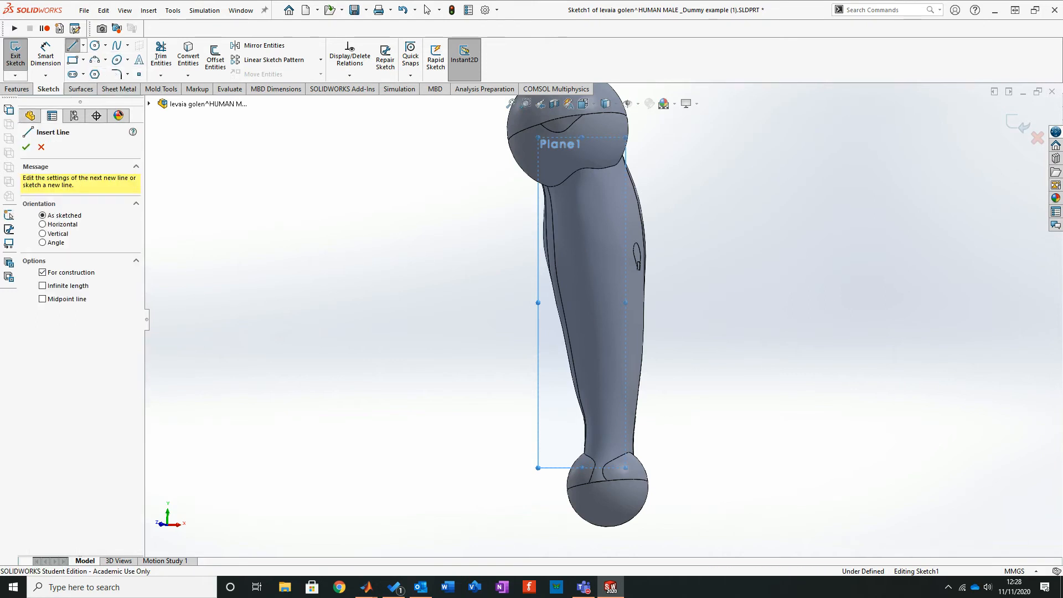
click(589, 138)
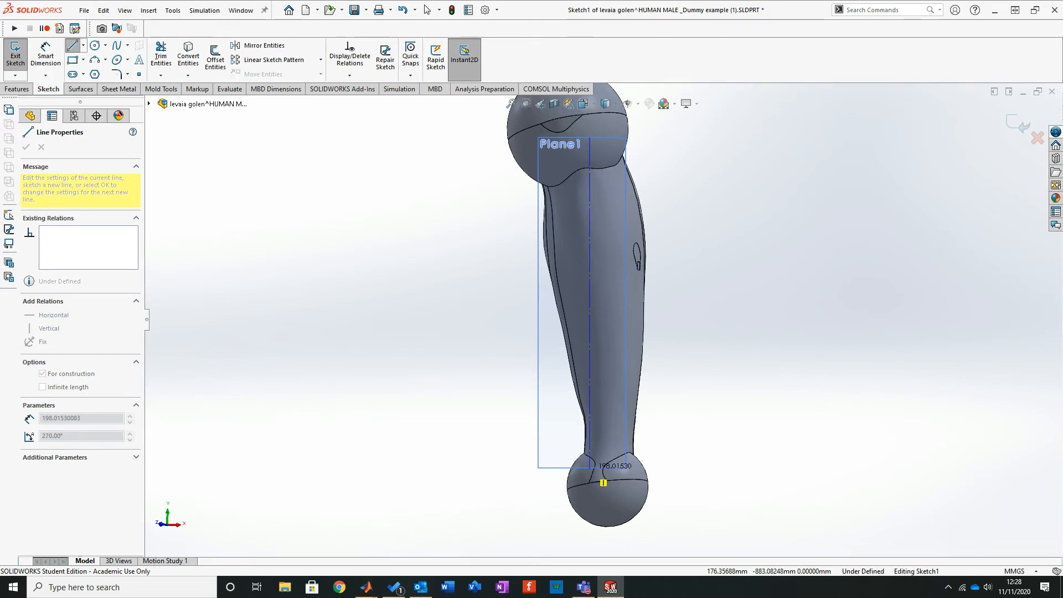
click(590, 469)
right_click(772, 365)
click(781, 374)
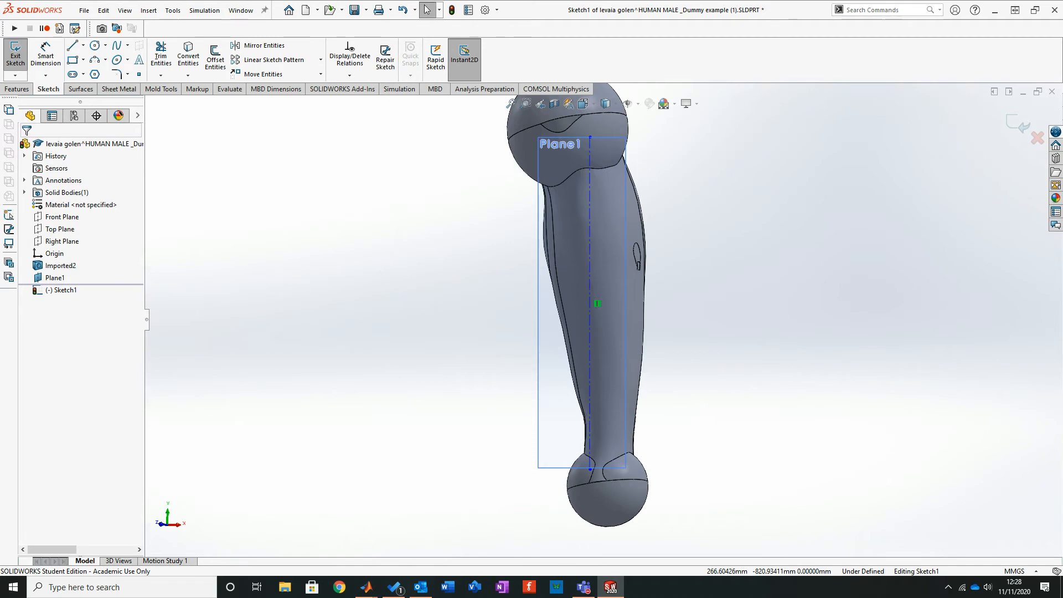
click(1018, 124)
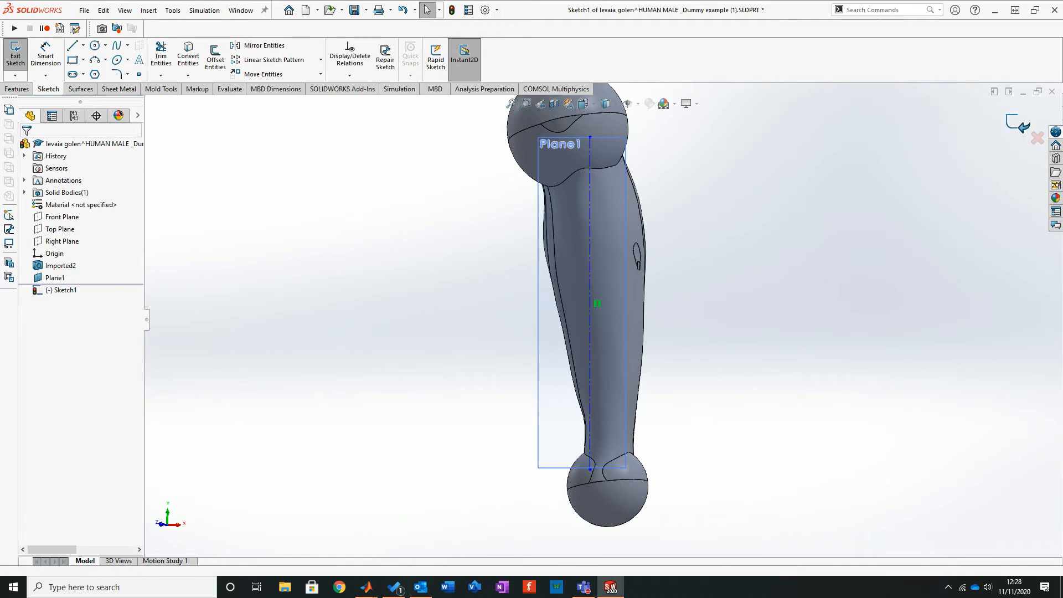
Step: Create a second reference plane perpendicular to Plane1 and coincident with the sketched centerline
mouse_move(554, 409)
middle_down()
mouse_move(570, 299)
mouse_move(554, 327)
mouse_move(581, 352)
mouse_move(565, 288)
middle_up()
click(17, 89)
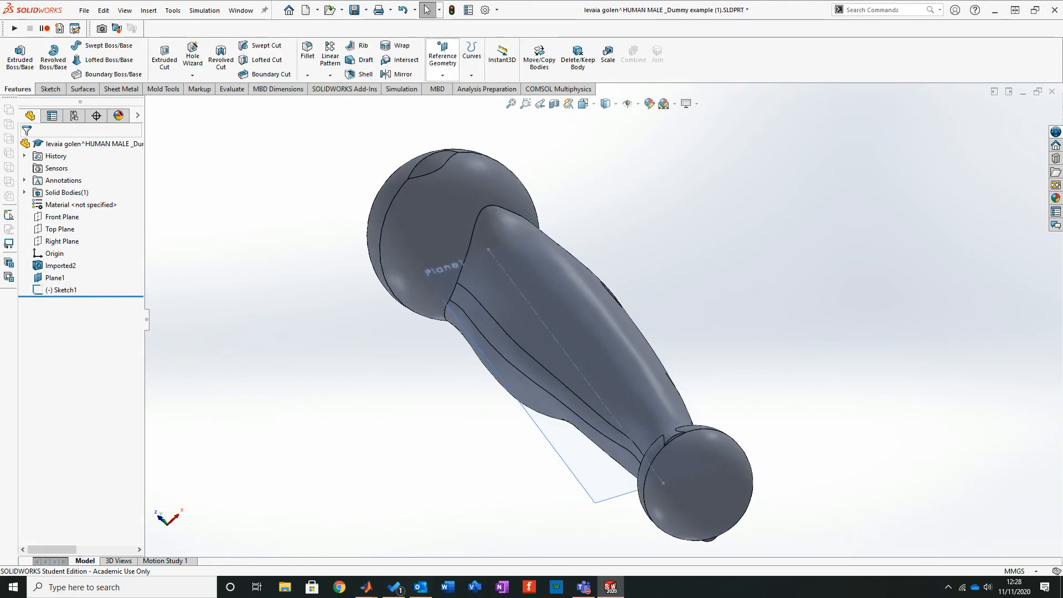
click(443, 58)
click(452, 89)
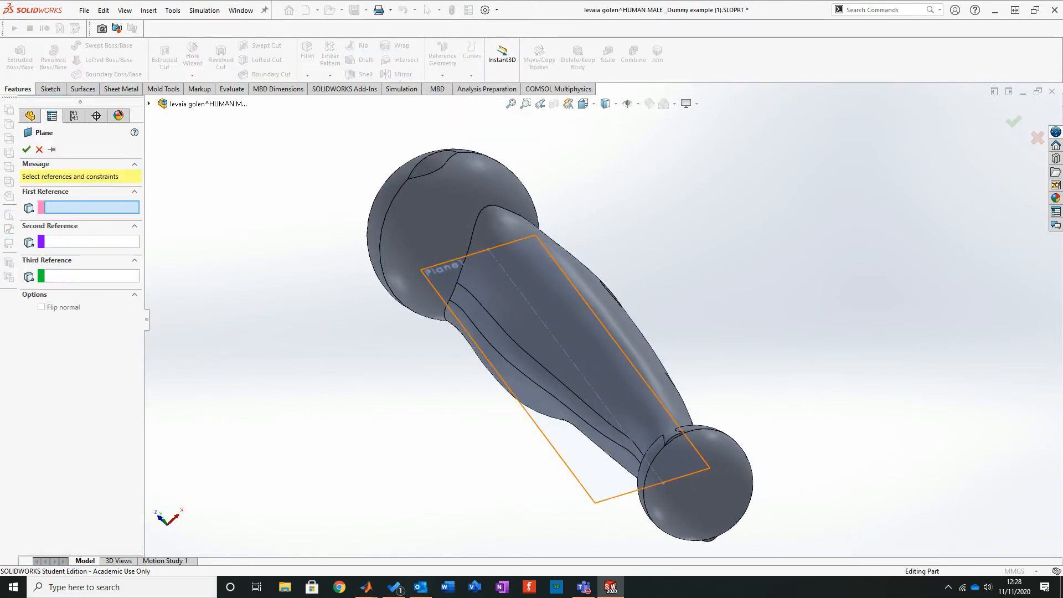
click(532, 419)
click(570, 359)
mouse_move(595, 322)
middle_down()
mouse_move(593, 357)
mouse_move(645, 365)
middle_up()
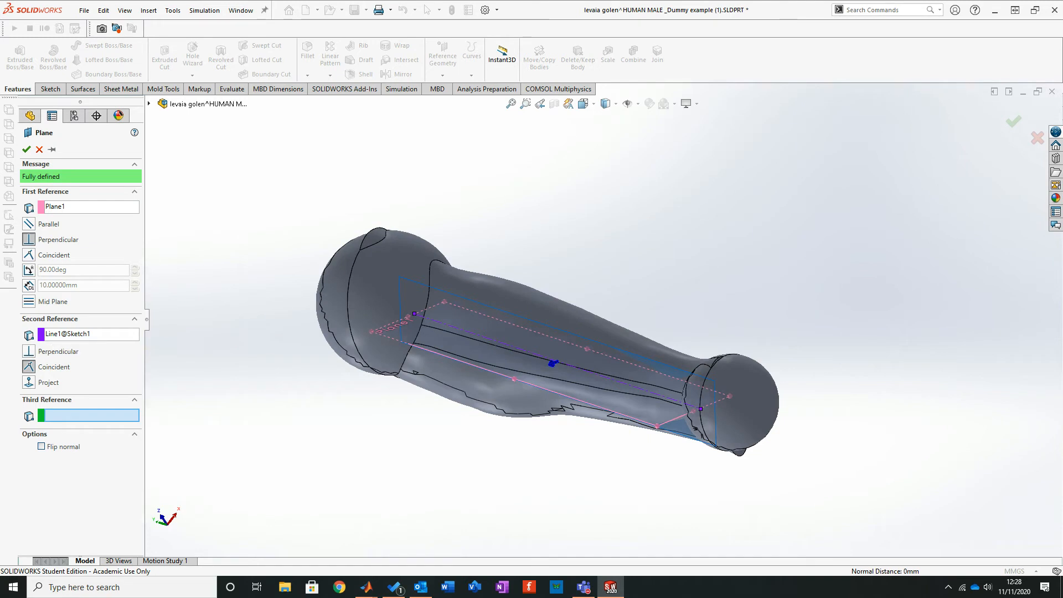
middle_drag(645, 354, 531, 360)
scroll(443, 387, down, 3)
middle_drag(423, 396, 524, 443)
scroll(498, 434, down, 3)
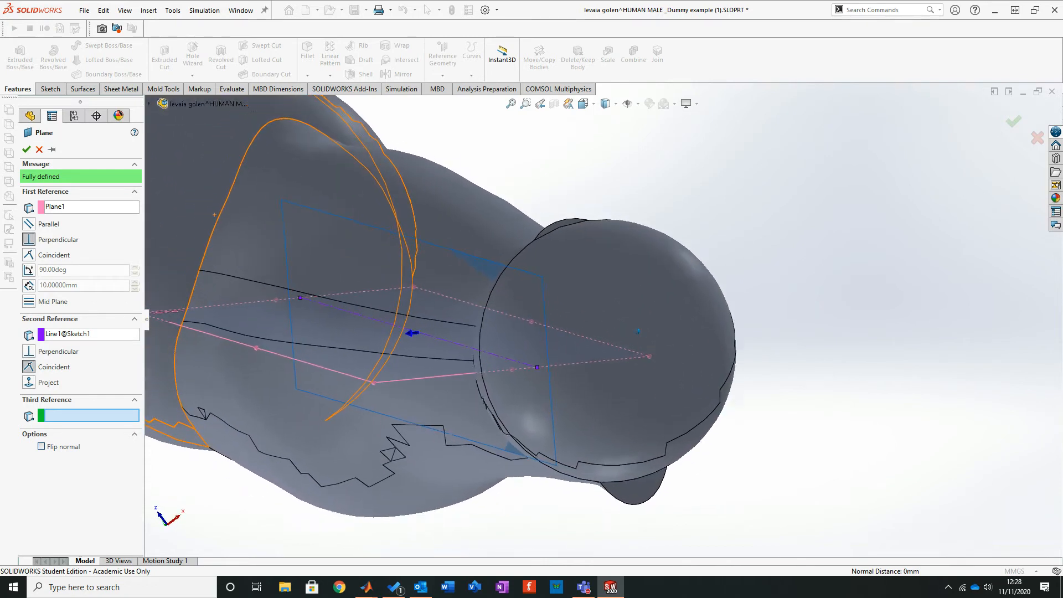
click(27, 150)
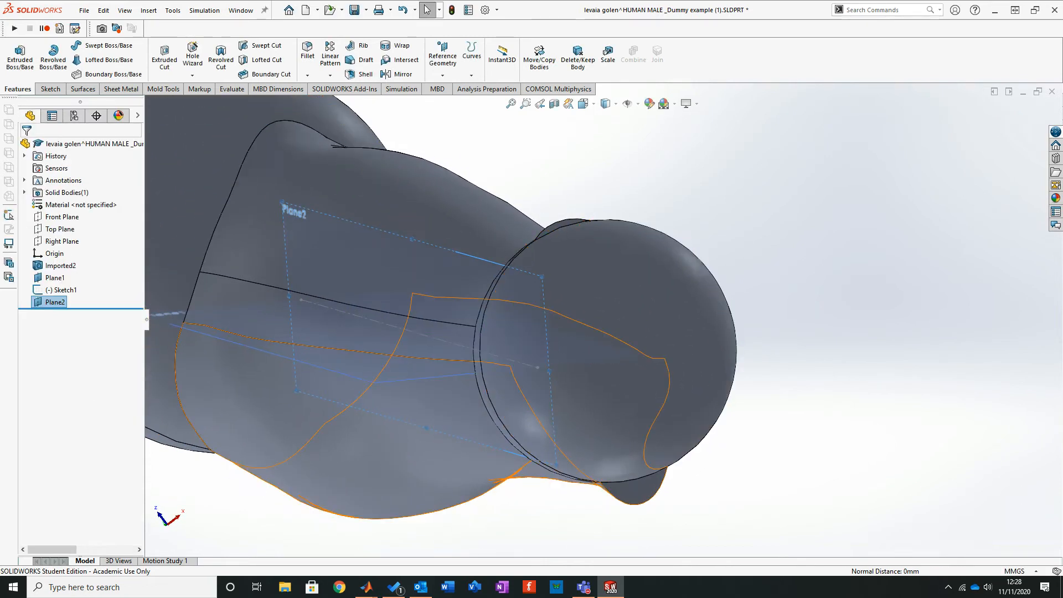
Step: Start a new sketch on Plane1, the plane through the three shin vertices
middle_drag(354, 388, 421, 404)
middle_drag(654, 320, 589, 280)
scroll(589, 280, up, 3)
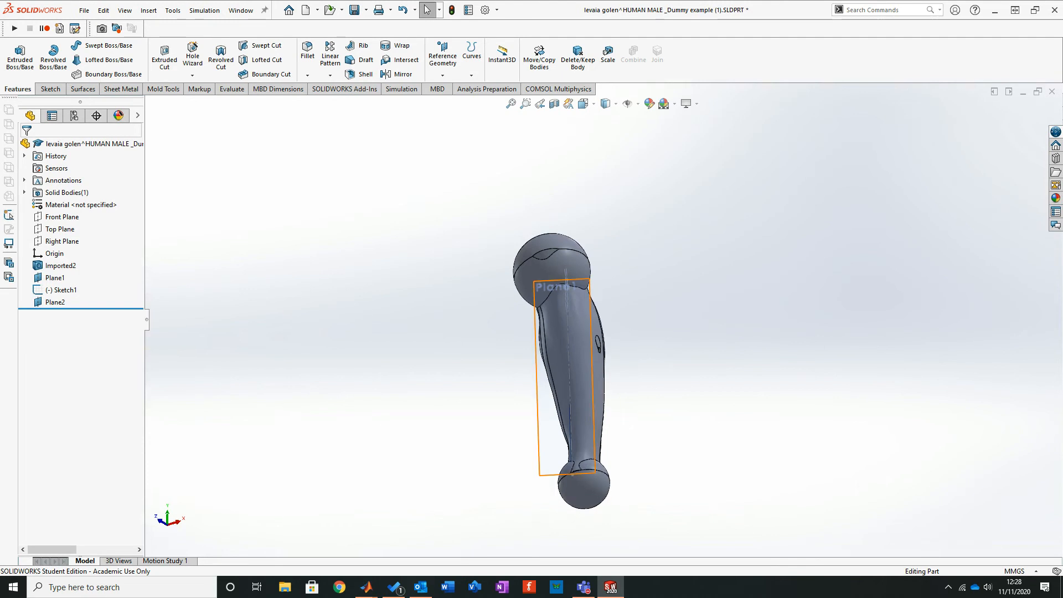
click(589, 279)
click(50, 89)
click(15, 55)
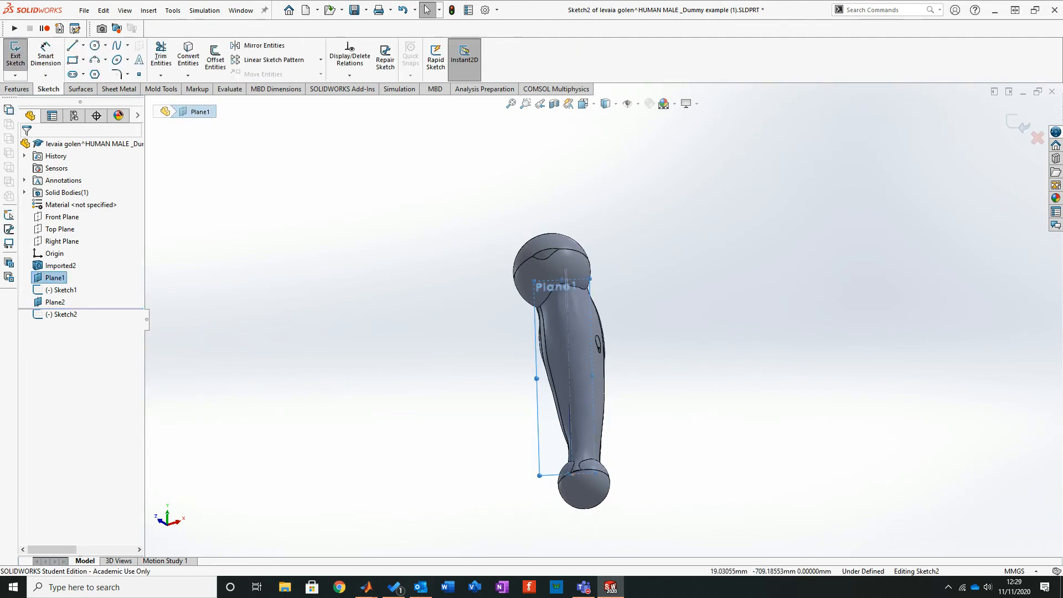
scroll(669, 249, down, 2)
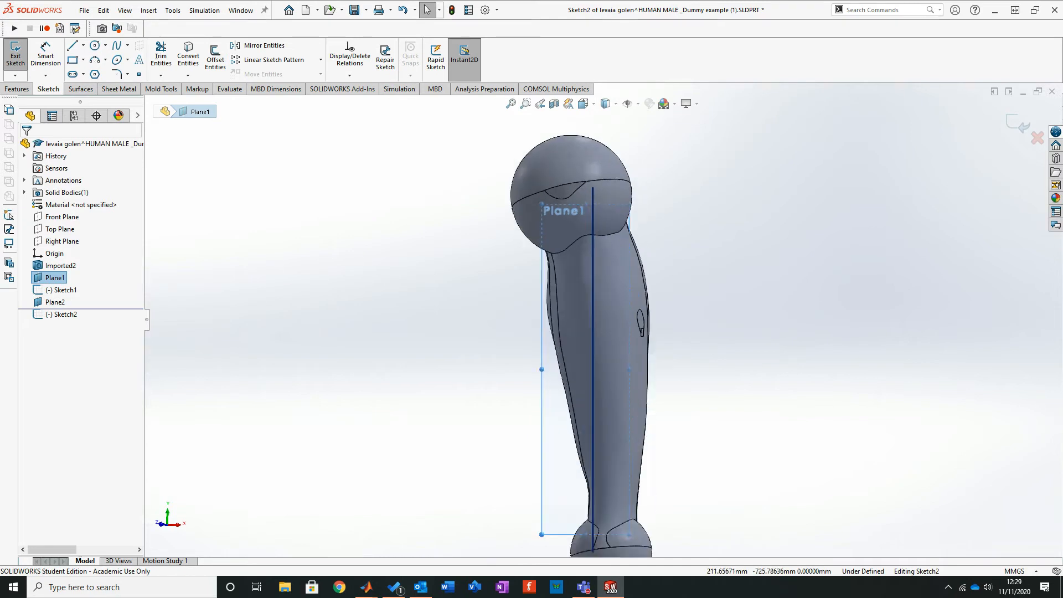
scroll(734, 252, down, 2)
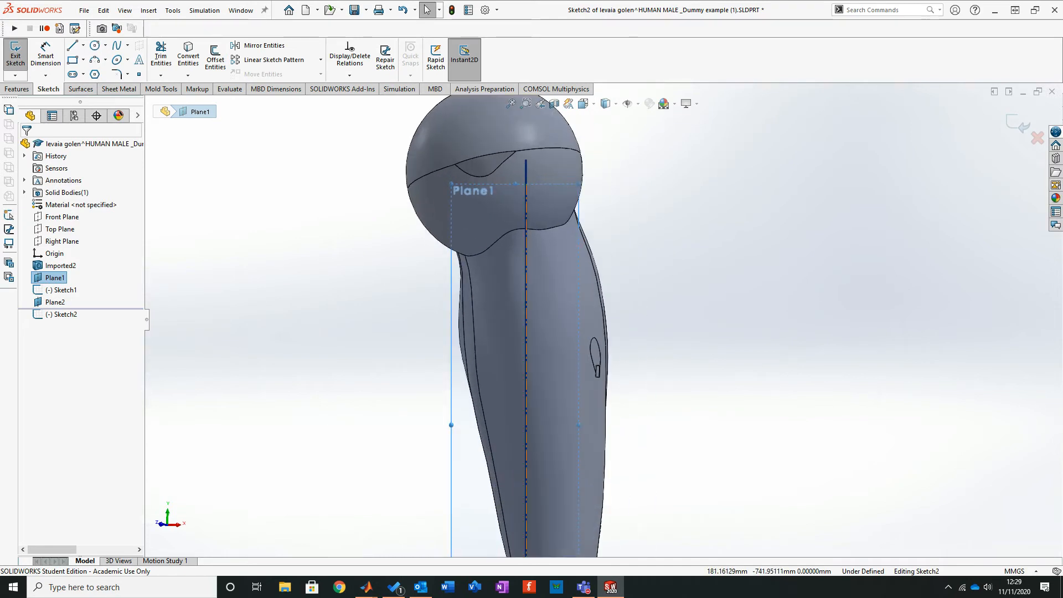
scroll(526, 323, down, 1)
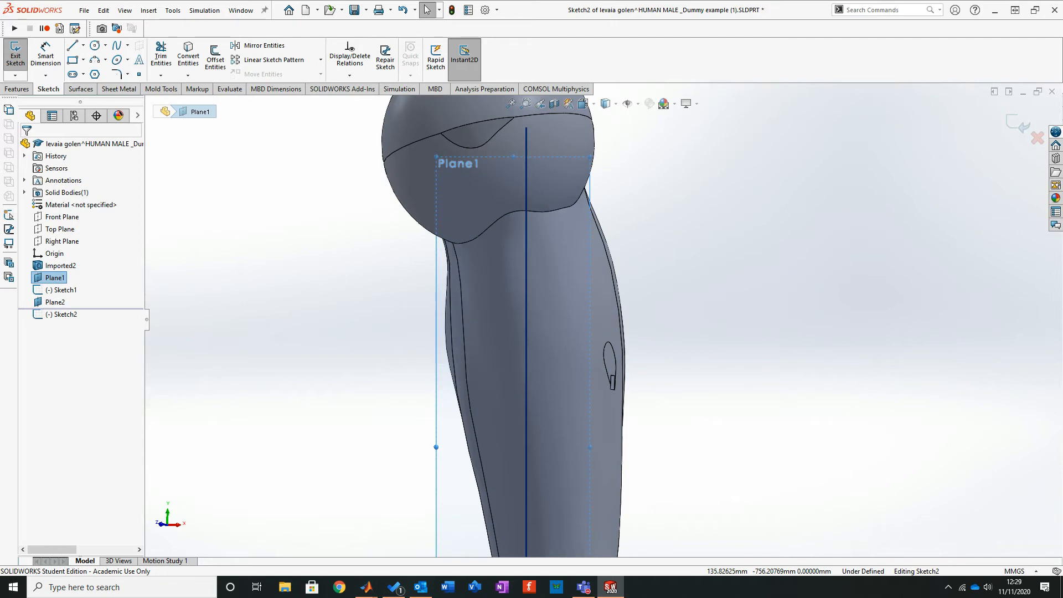
Step: Switch to Chrome, search Google Images for "shin guard", enlarge the TAGVO football shin guard picture for reference, and return to SOLIDWORKS
click(339, 587)
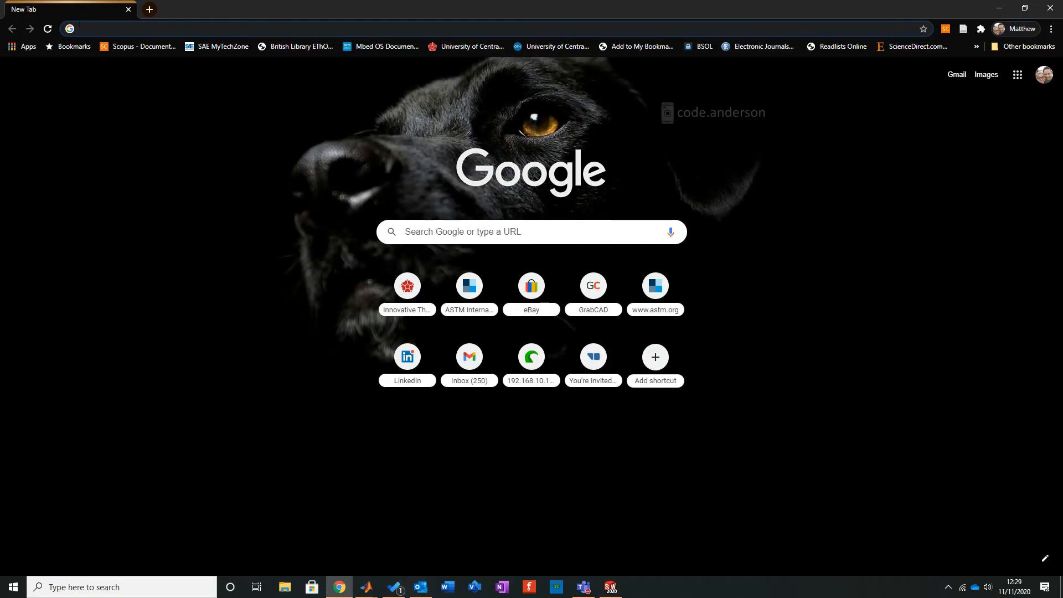
text(shin )
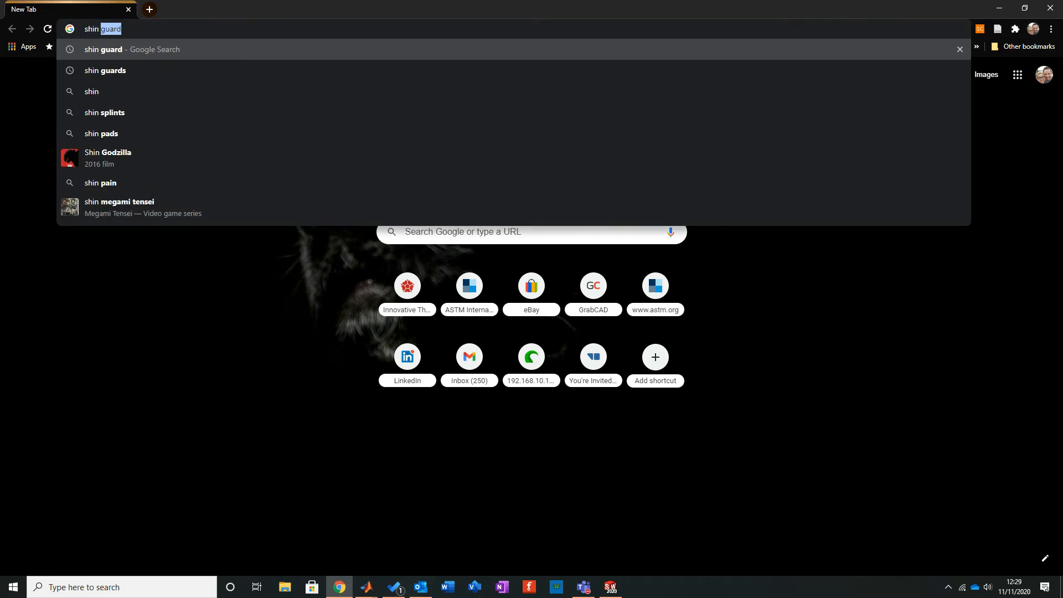
text(guard)
key(Return)
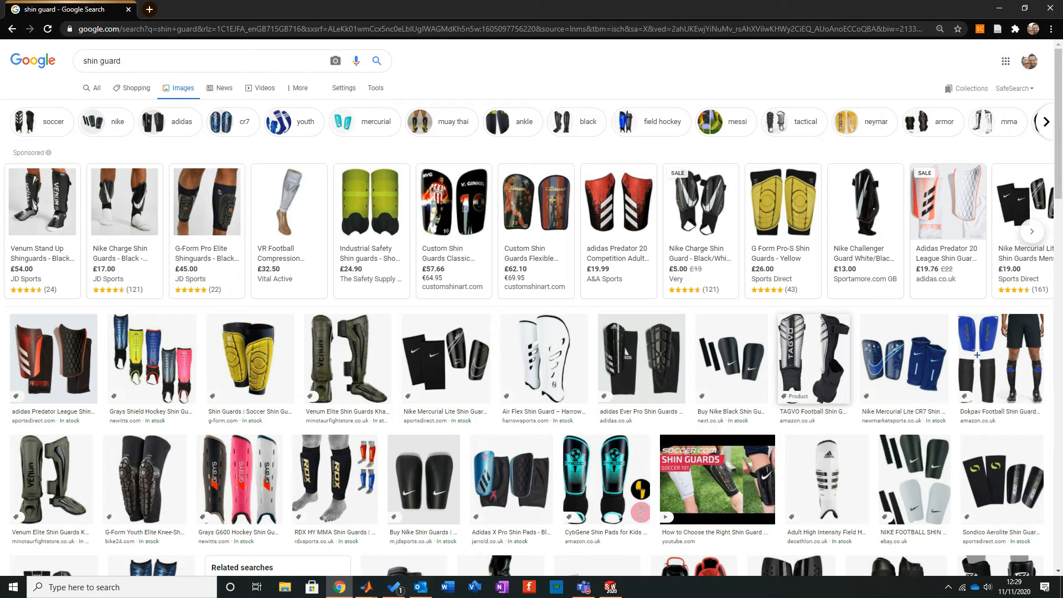
click(813, 357)
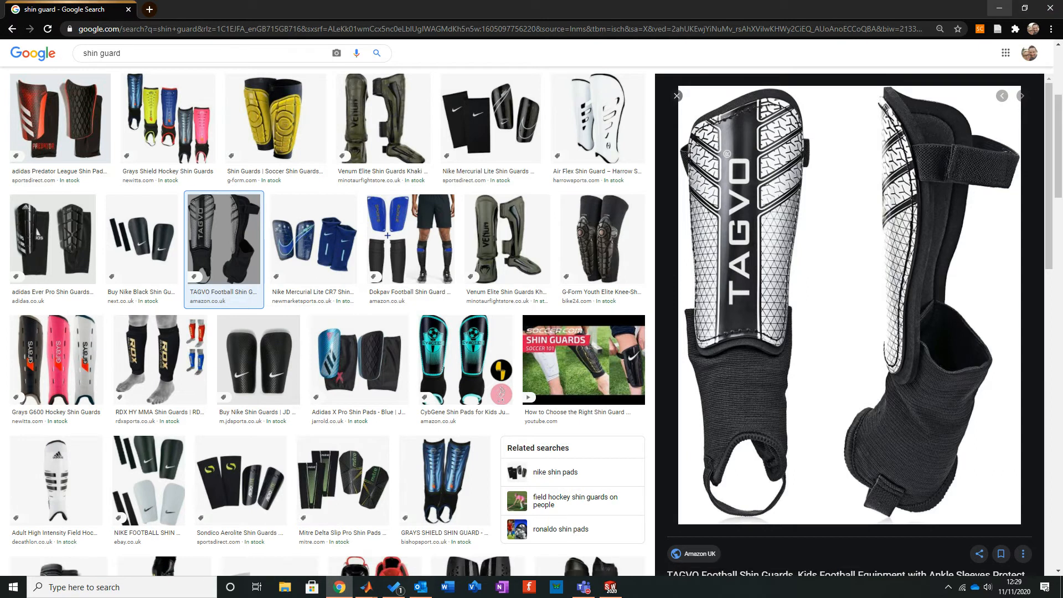
click(999, 8)
Step: Sketch a three-point arc of about 33.4 mm radius below the knee, from the shin's outer edge toward the centerline
scroll(600, 322, up, 2)
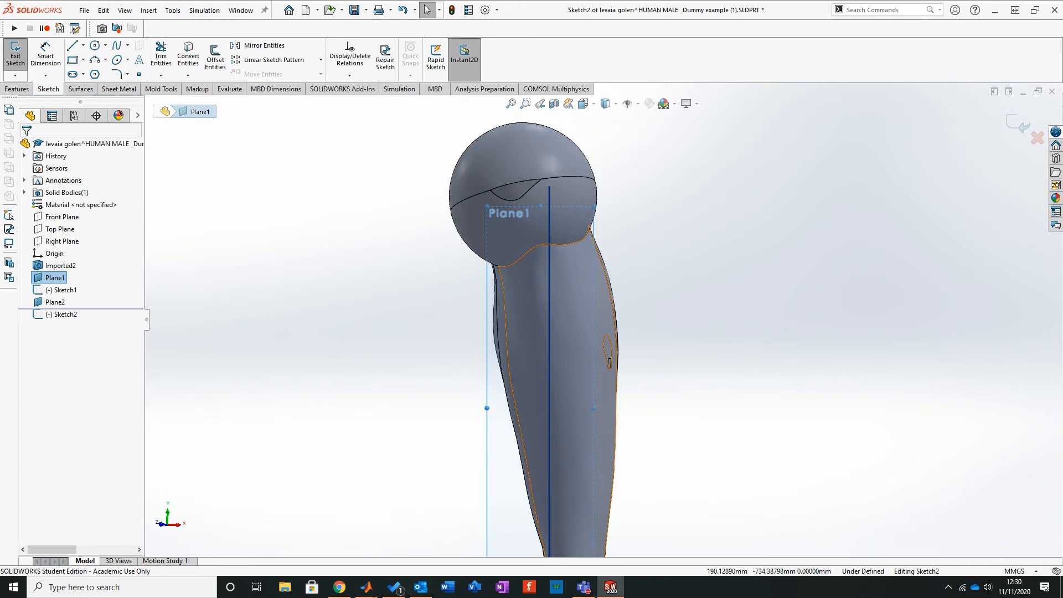
scroll(583, 291, up, 2)
scroll(564, 451, down, 3)
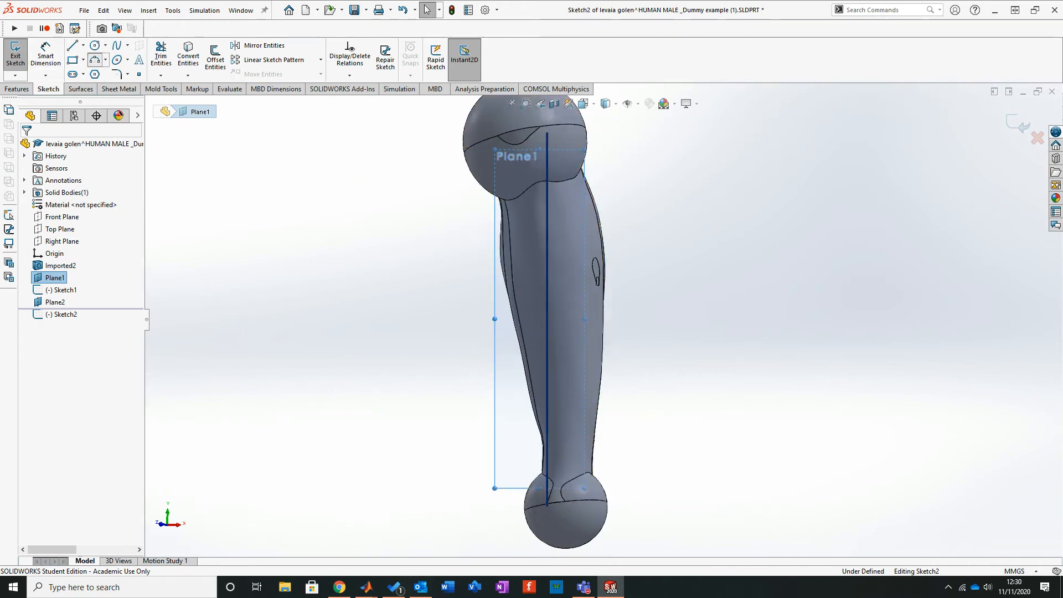
click(96, 59)
scroll(508, 205, down, 8)
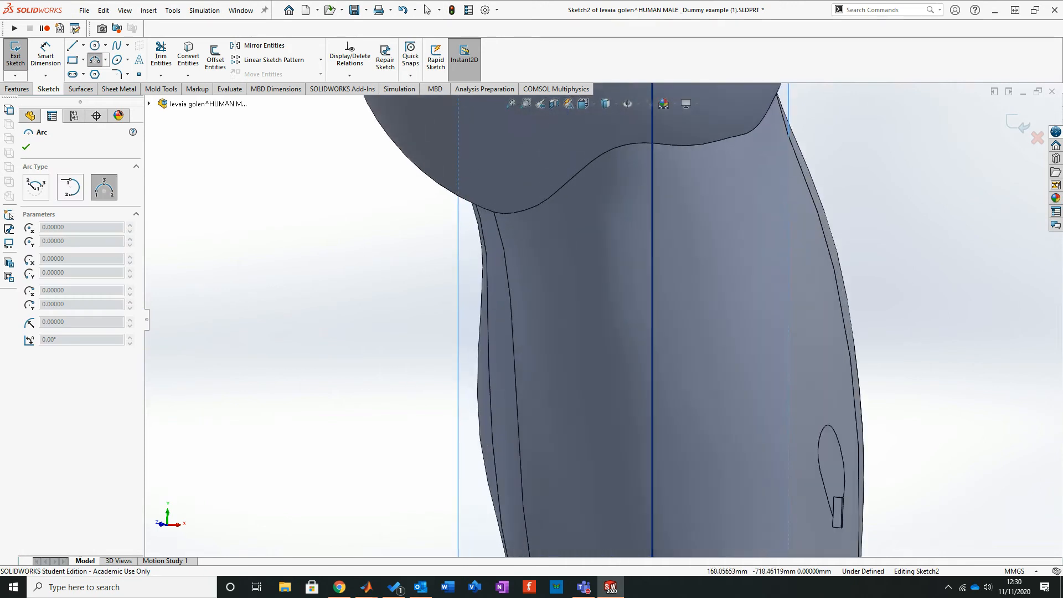
scroll(488, 238, down, 3)
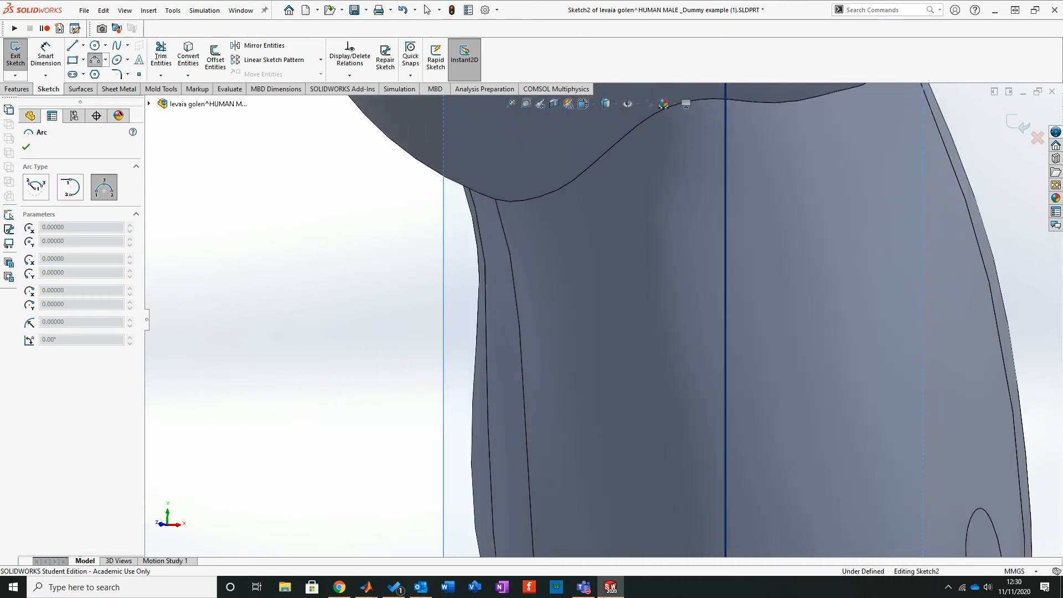
click(482, 265)
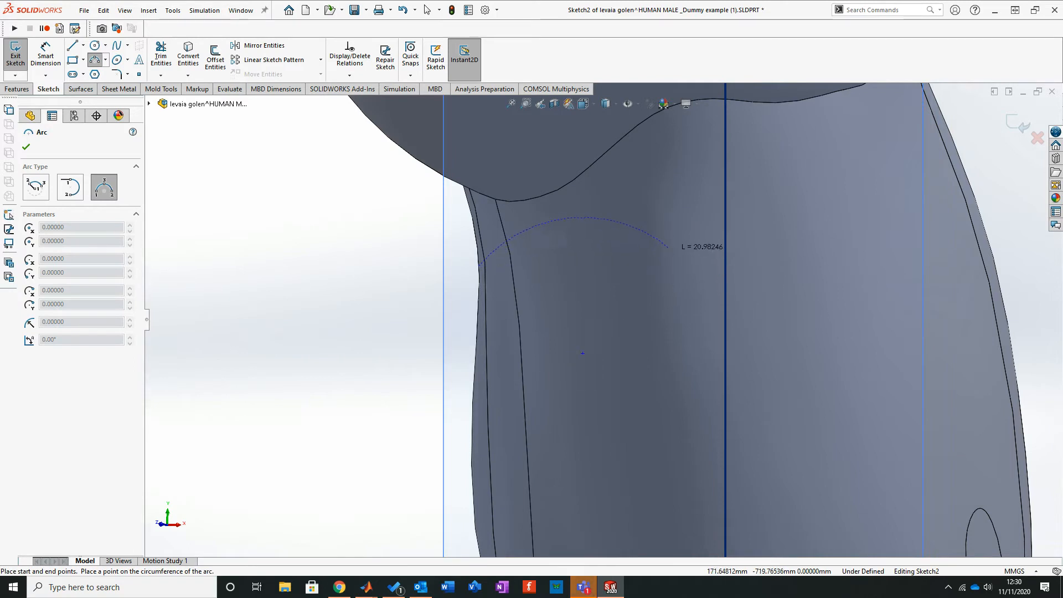
click(672, 256)
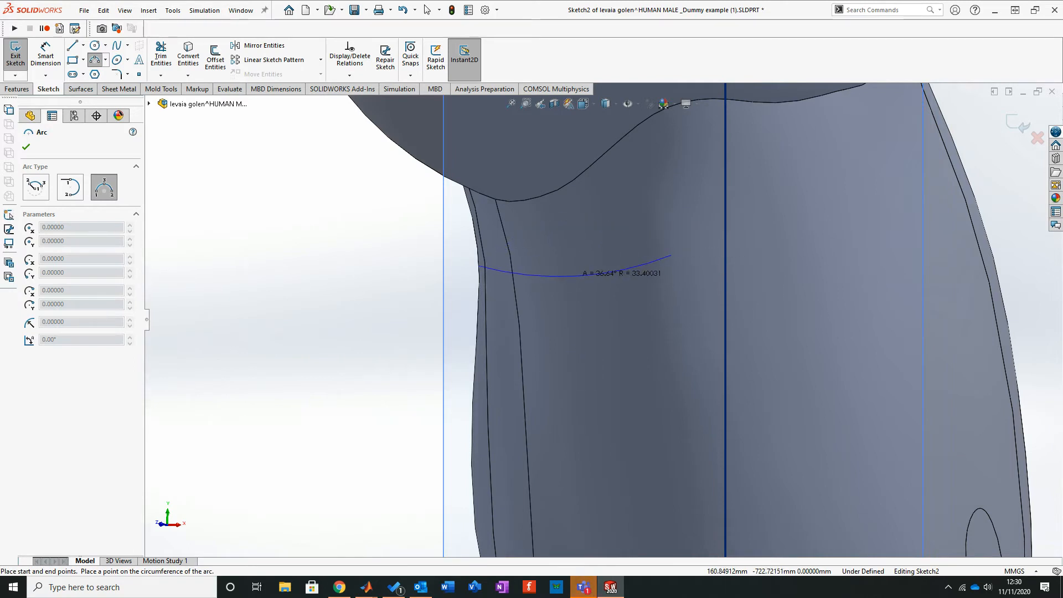
click(570, 276)
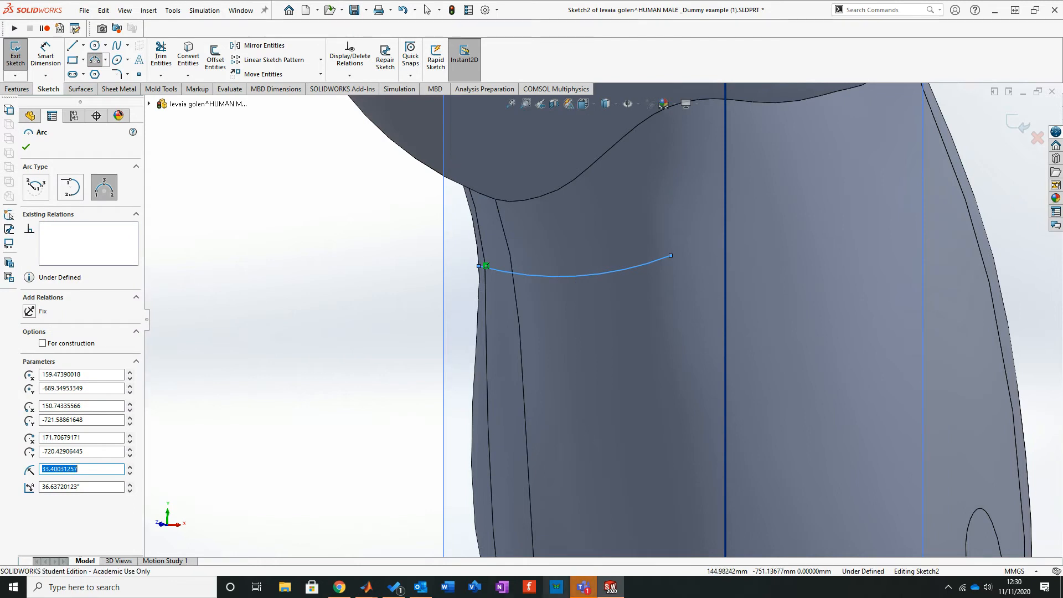
click(948, 587)
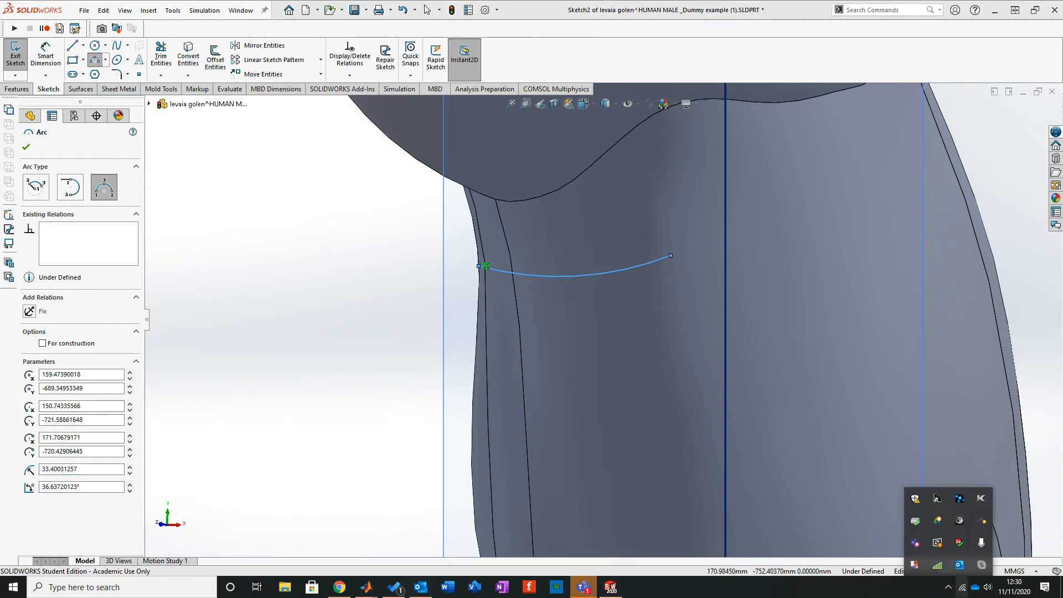
right_click(914, 565)
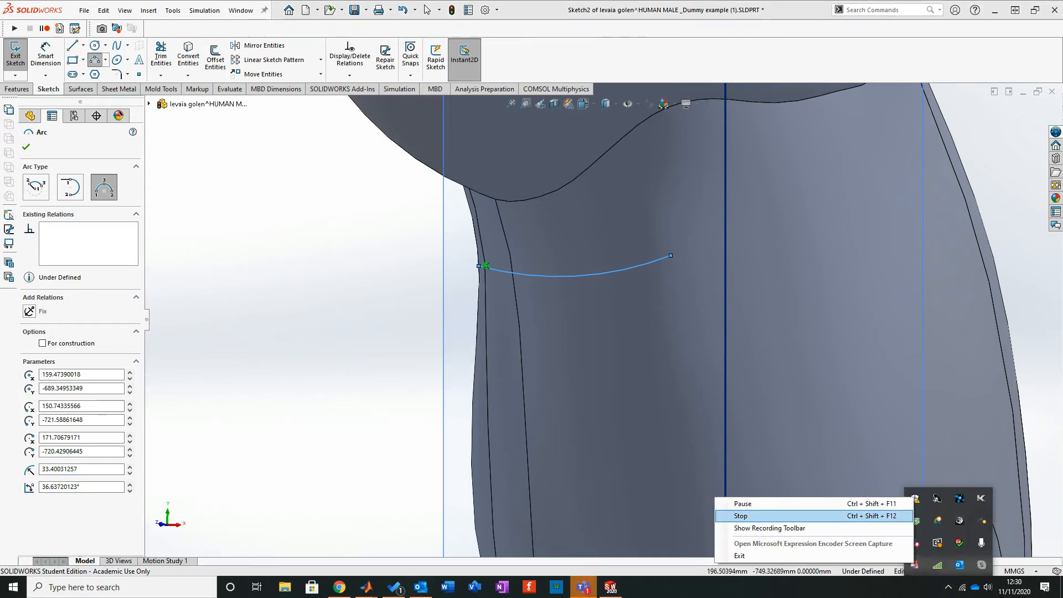
click(742, 503)
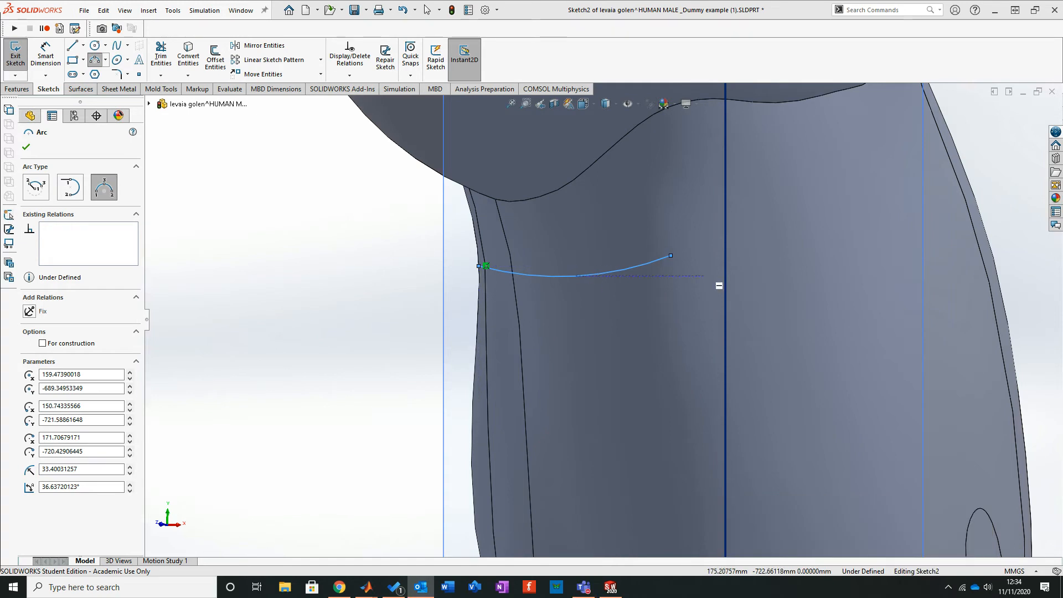
Step: Sketch a second three-point arc of about 49.7 mm radius from the first arc's inner end across the centerline to the opposite shin edge
scroll(703, 284, up, 1)
scroll(704, 308, up, 3)
scroll(853, 232, down, 2)
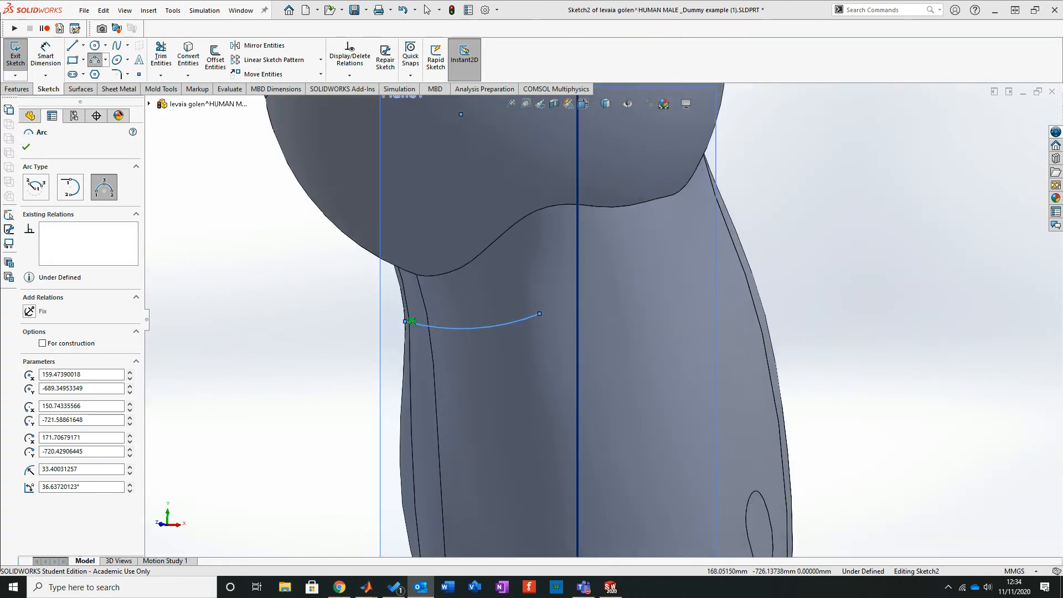
click(560, 326)
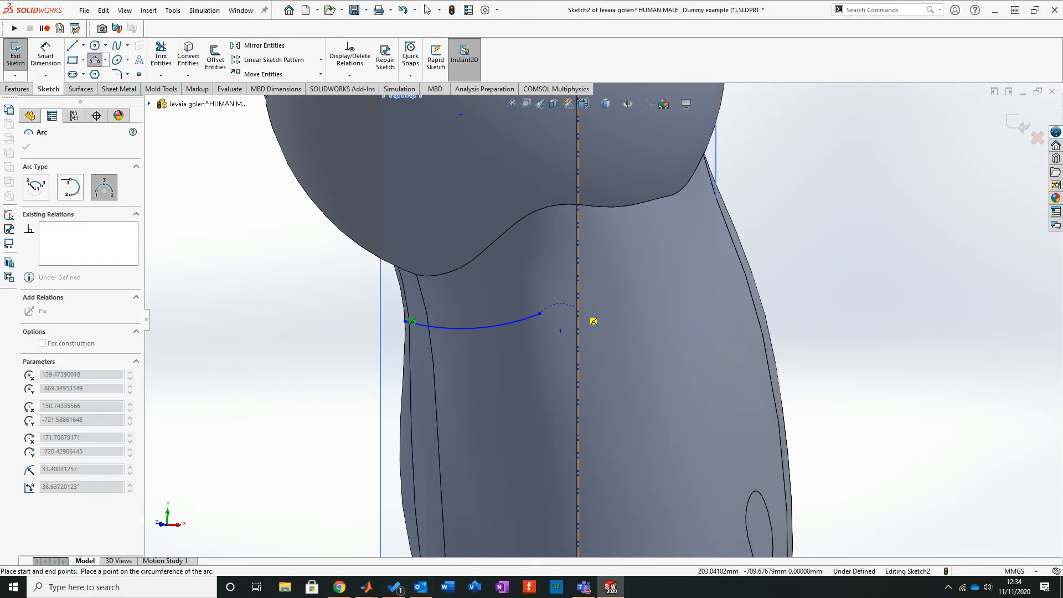
key(Escape)
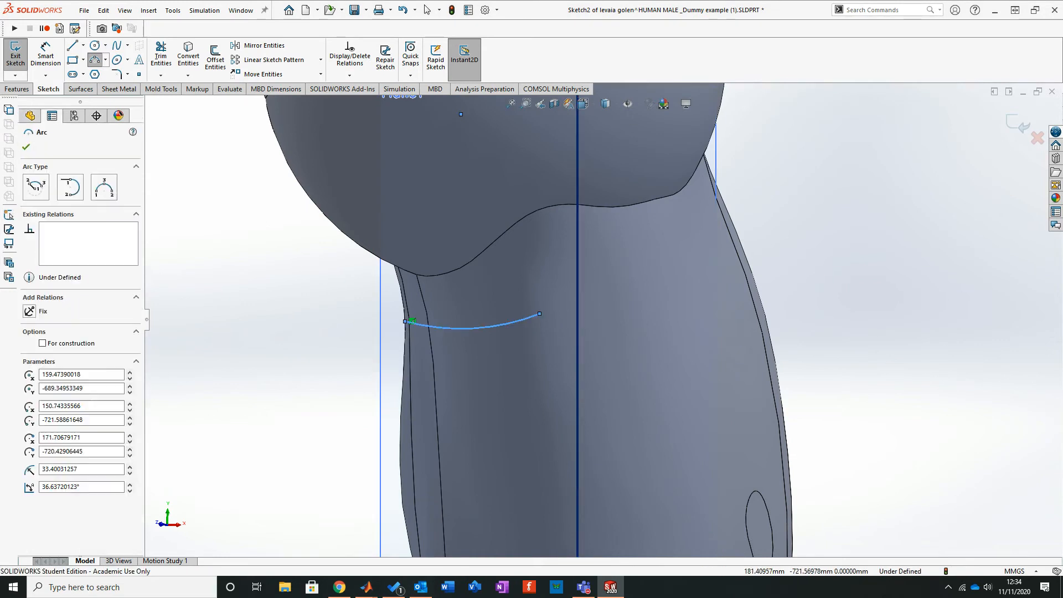
click(95, 59)
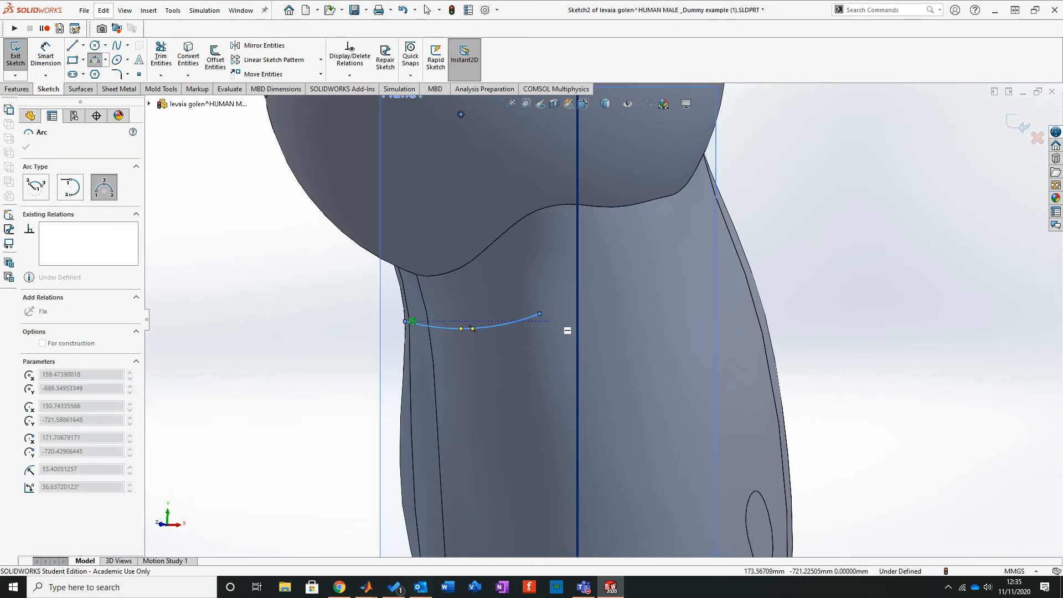
click(540, 314)
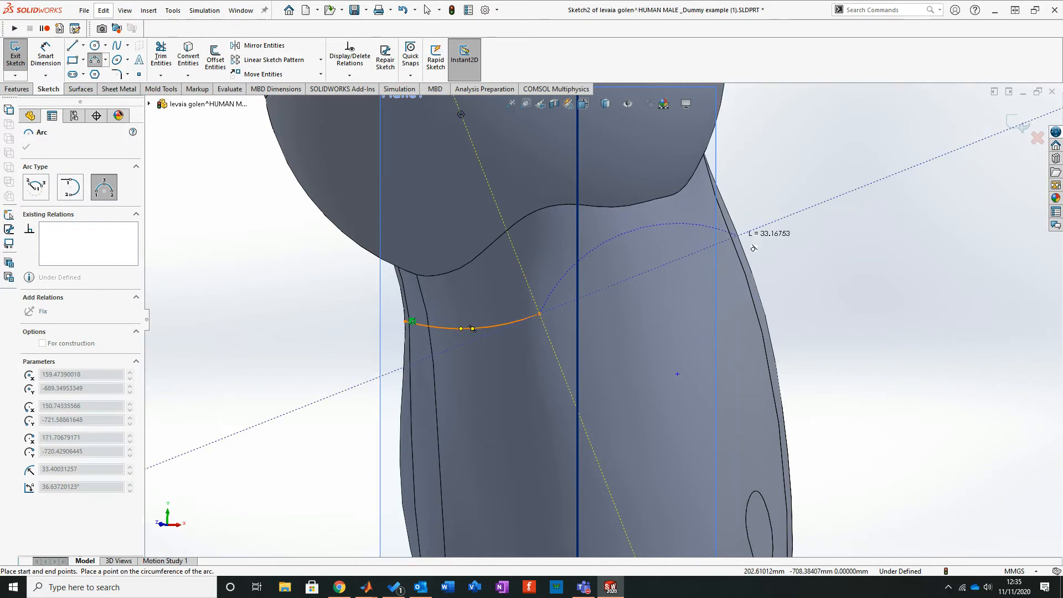
click(735, 237)
click(636, 295)
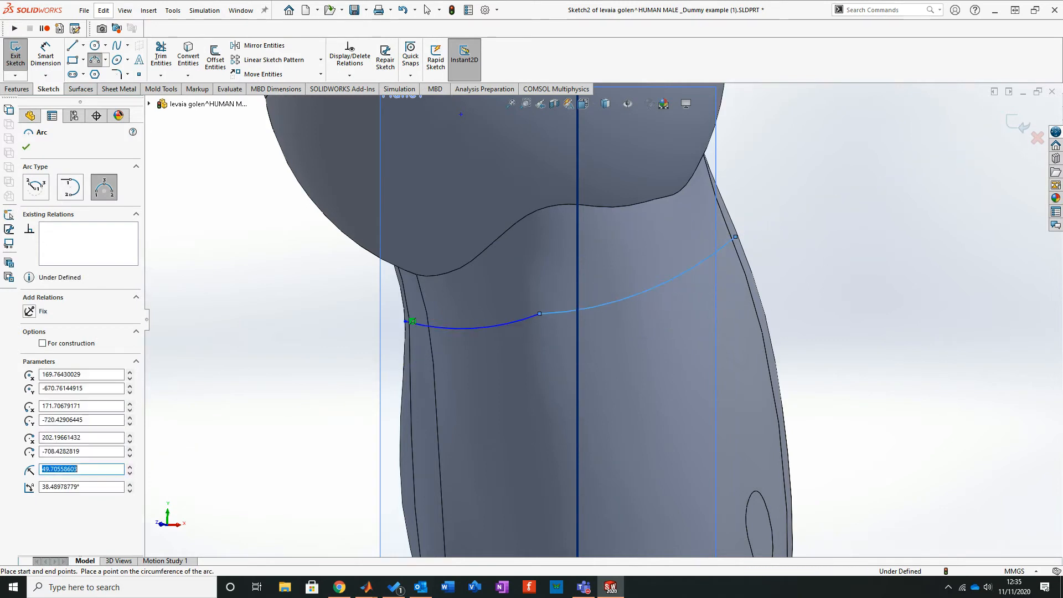
key(Escape)
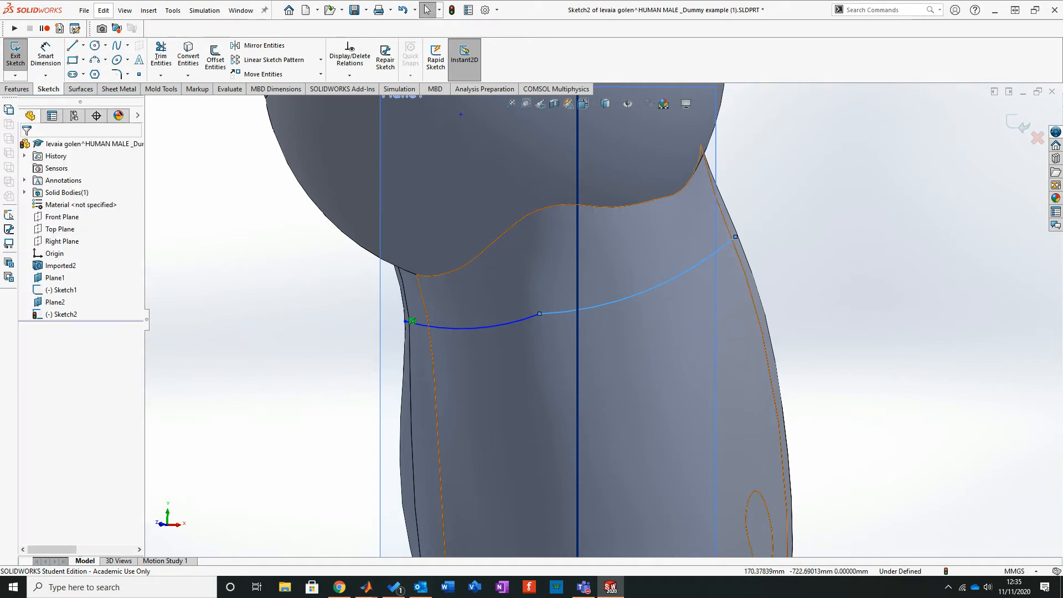
Step: Switch to Chrome to examine the upper edge shape of the TAGVO shin guard picture, and return to SOLIDWORKS
click(340, 587)
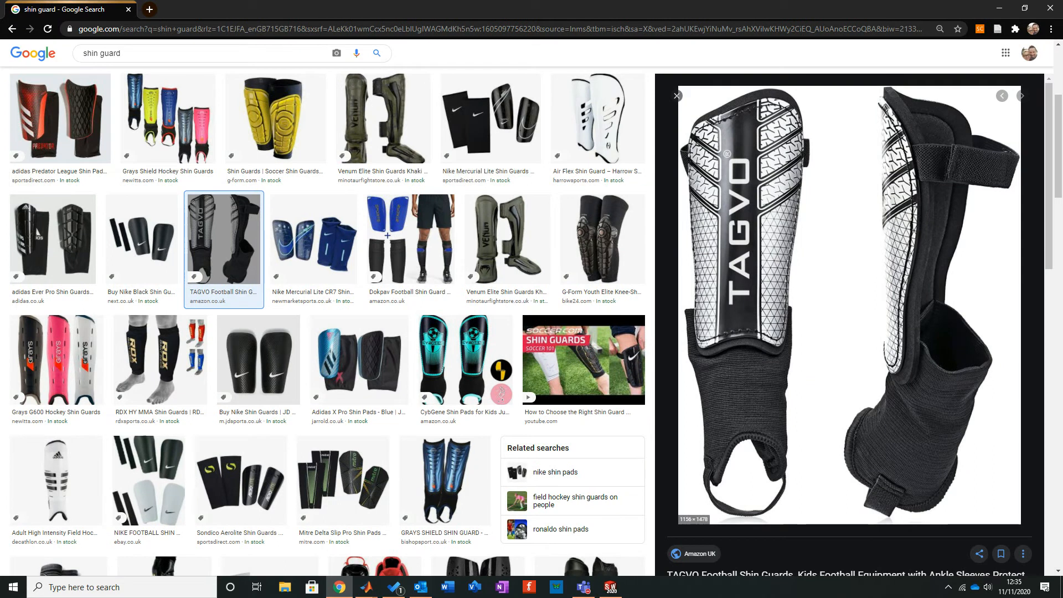
click(999, 8)
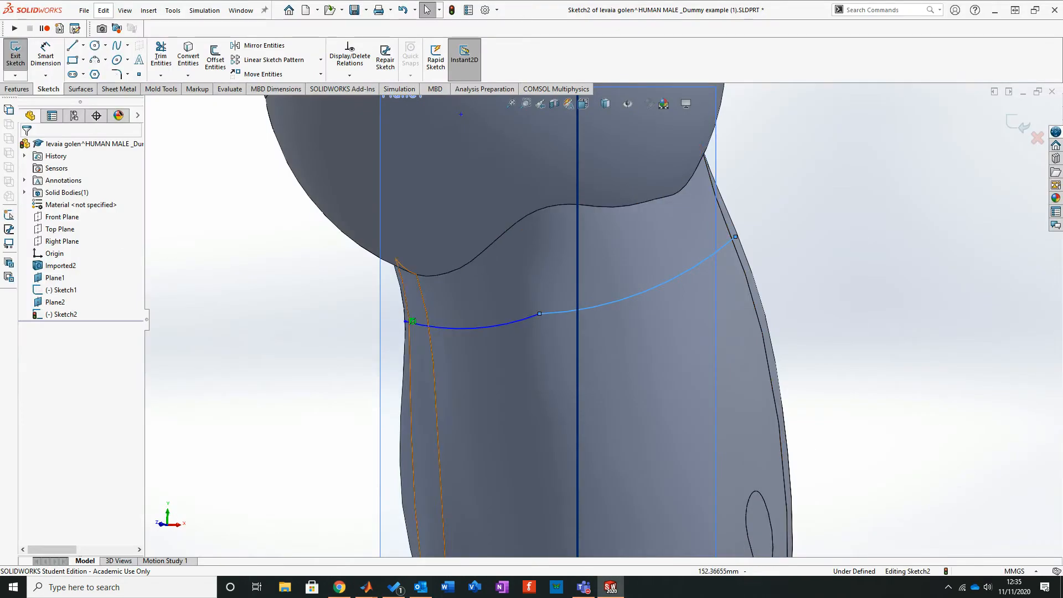
key(Escape)
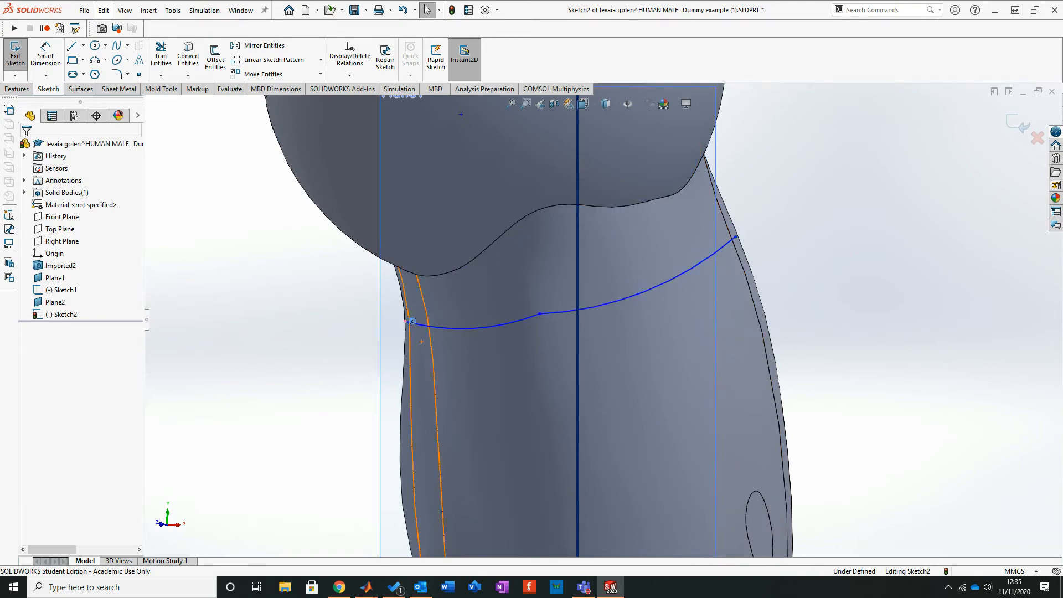
Step: Shorten the first arc at its outer end and add a three-point arc of about 10.9 mm radius curving down to the shin's edge
drag(410, 322, 461, 328)
key(Escape)
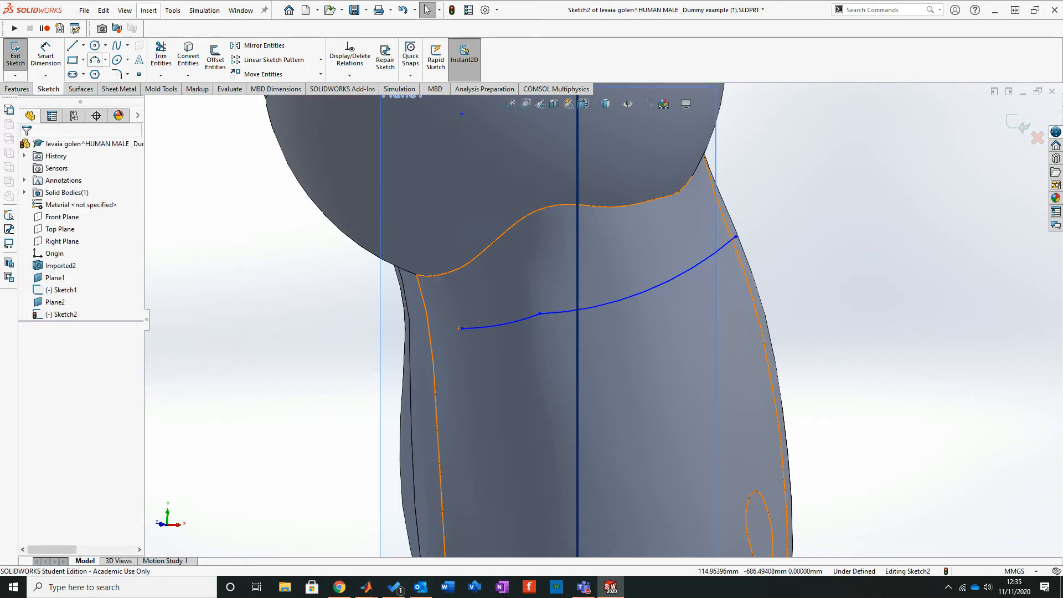
click(95, 60)
click(462, 328)
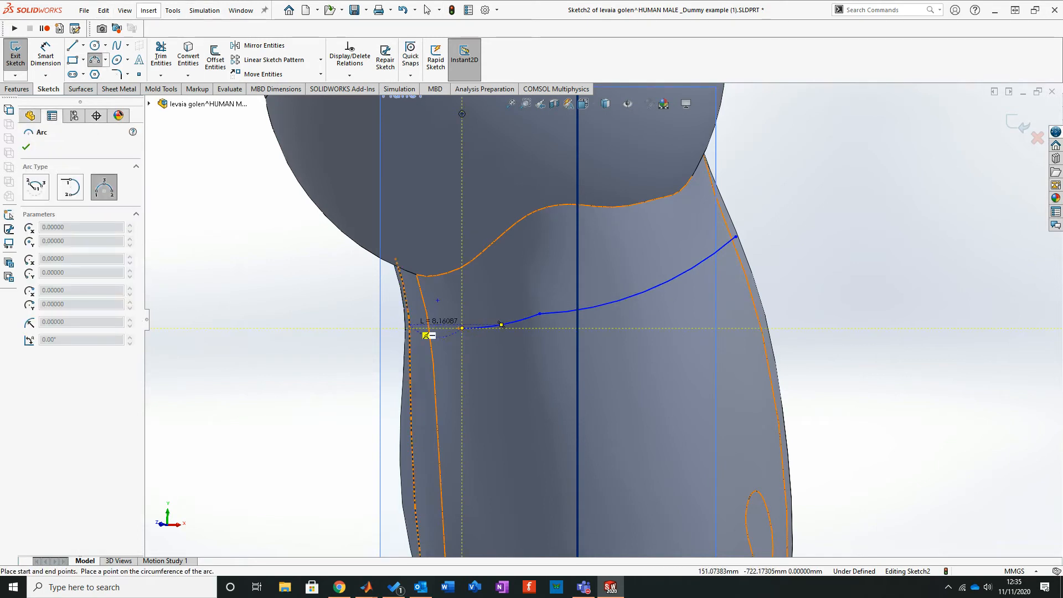
click(404, 377)
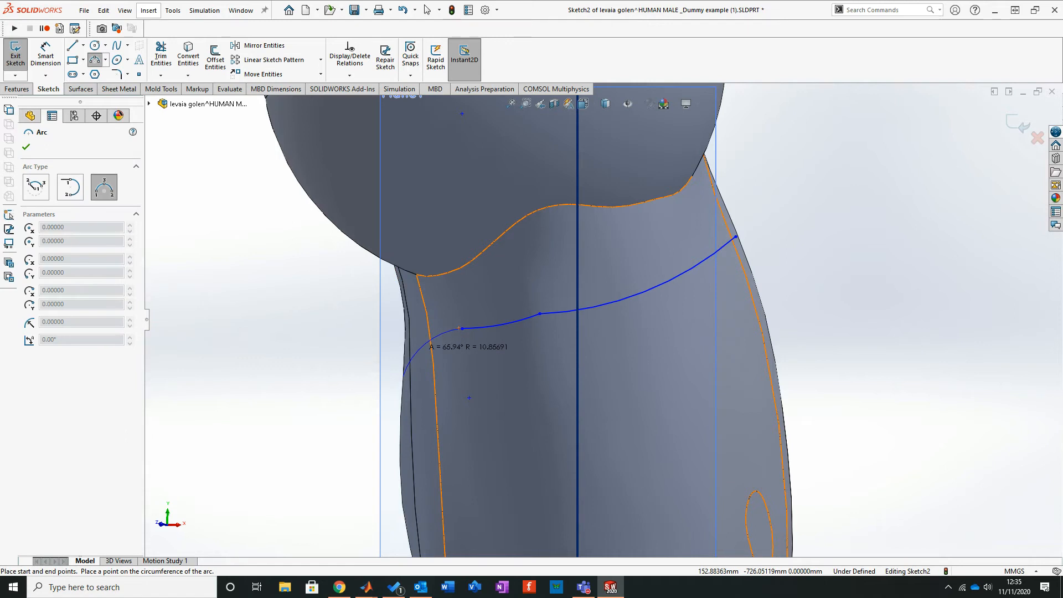
click(426, 339)
key(Escape)
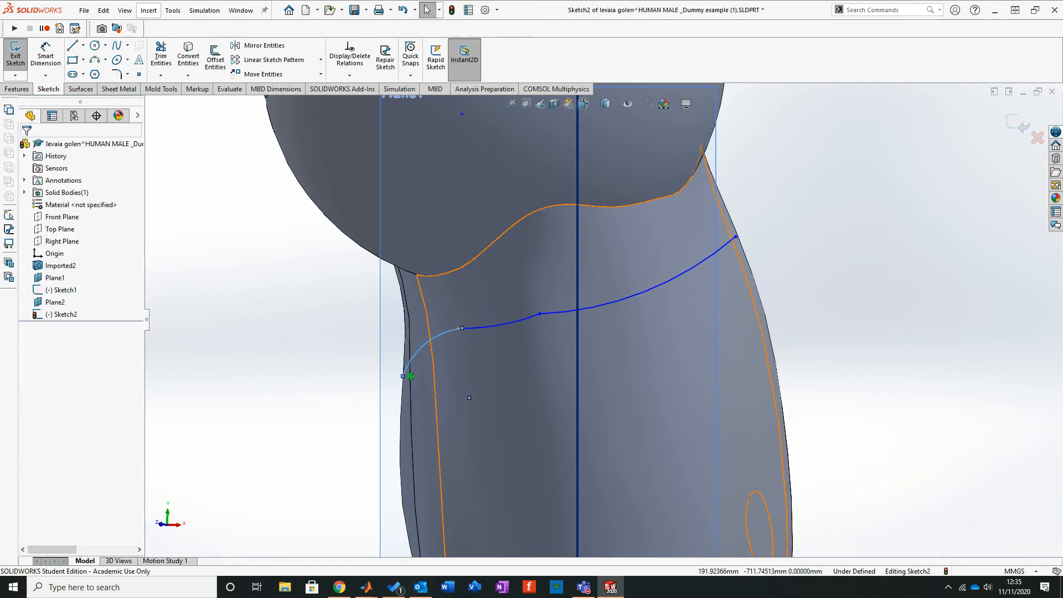
Step: Make the small corner arc tangent to the adjoining middle arc
scroll(463, 319, down, 3)
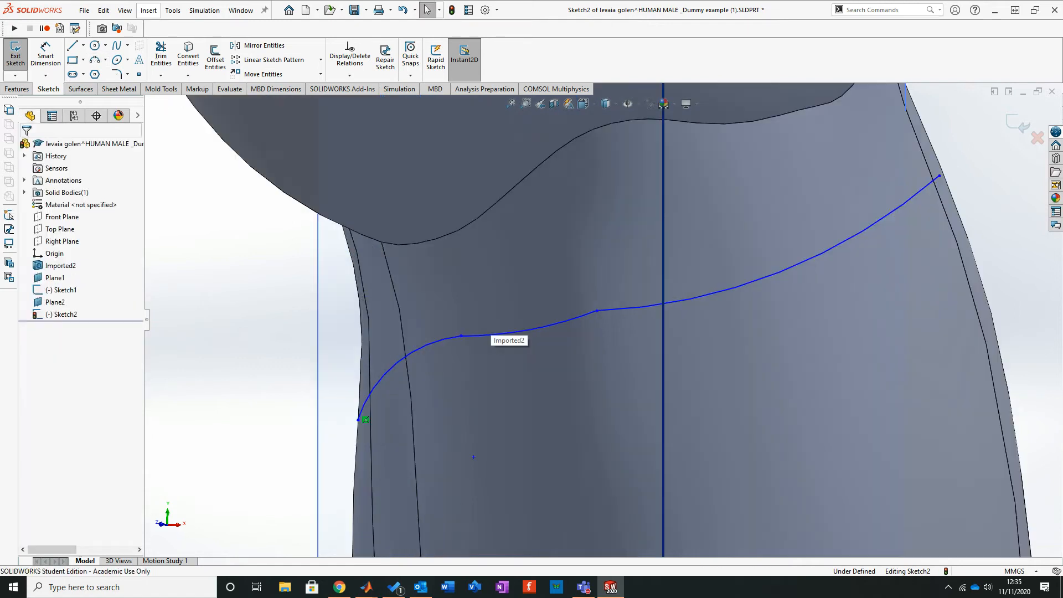
click(426, 345)
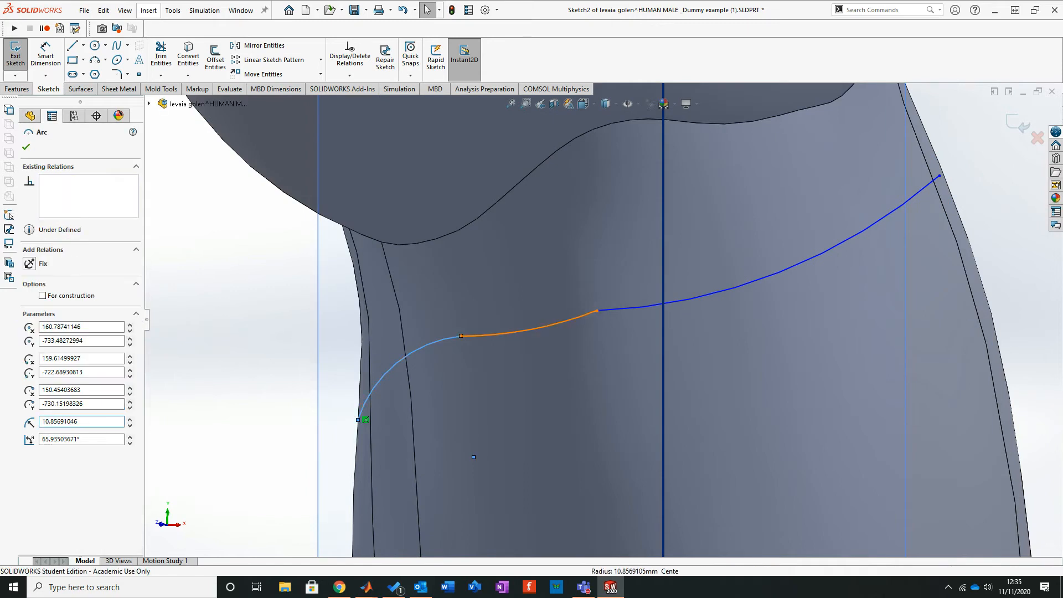
ctrl+click(532, 330)
click(50, 339)
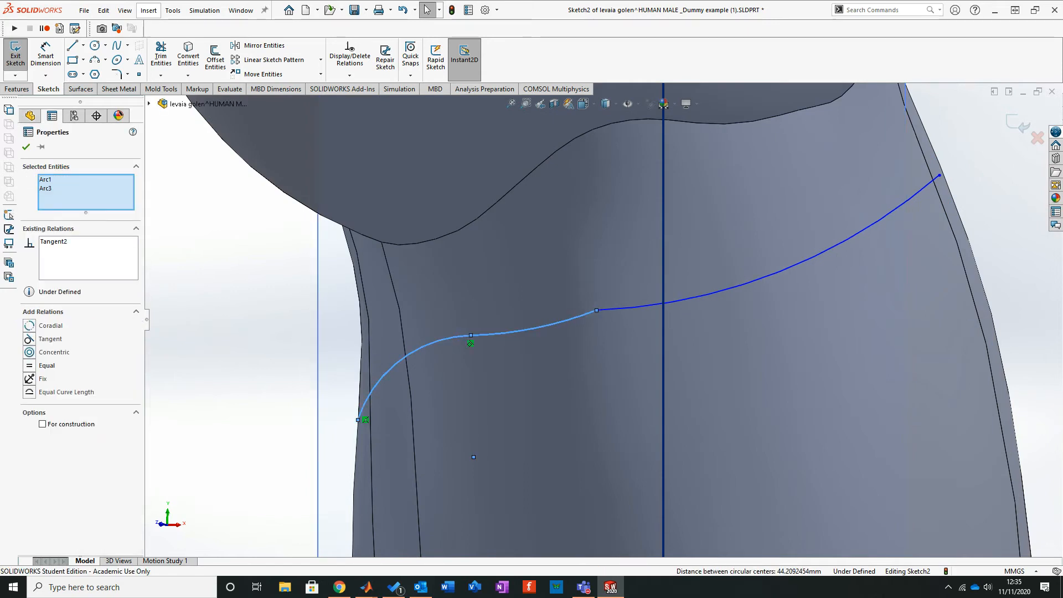
key(Escape)
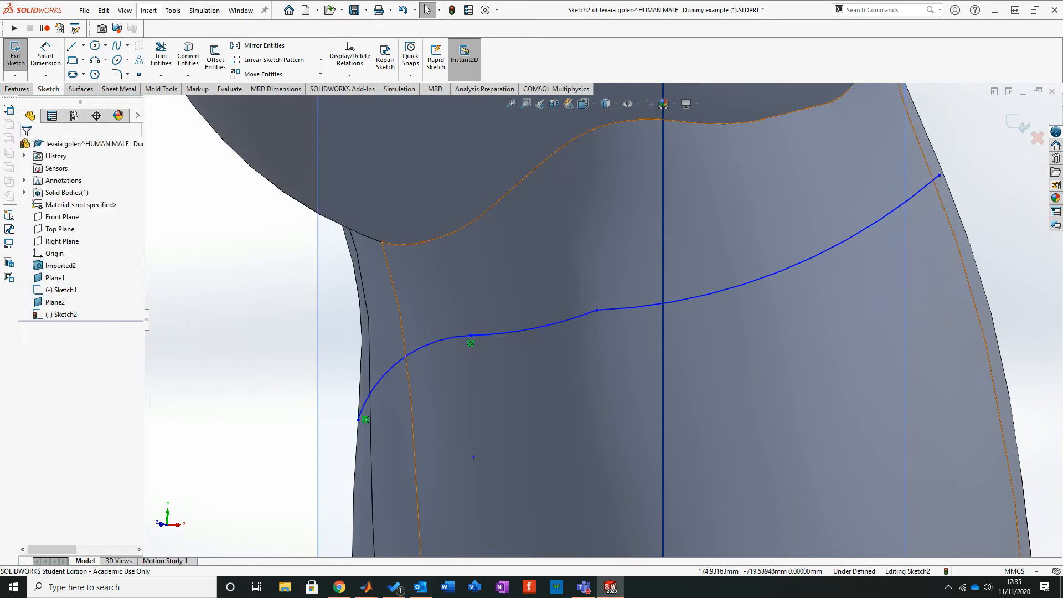
Step: Try a tangent relation between the middle arc and the long arc crossing the centerline, and undo it
click(634, 307)
ctrl+click(553, 324)
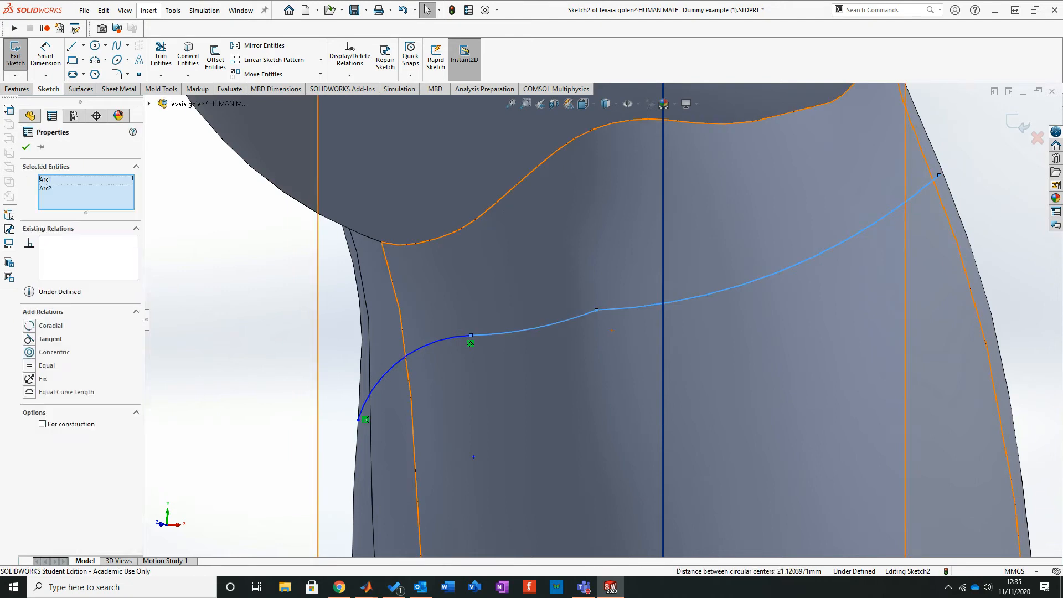
click(50, 339)
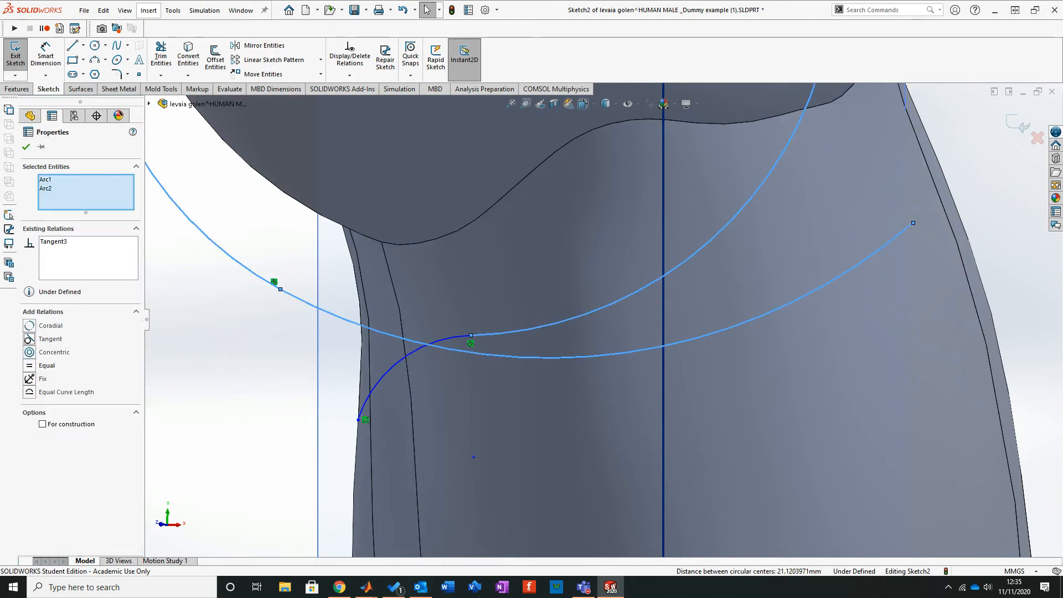
key(ctrl+z)
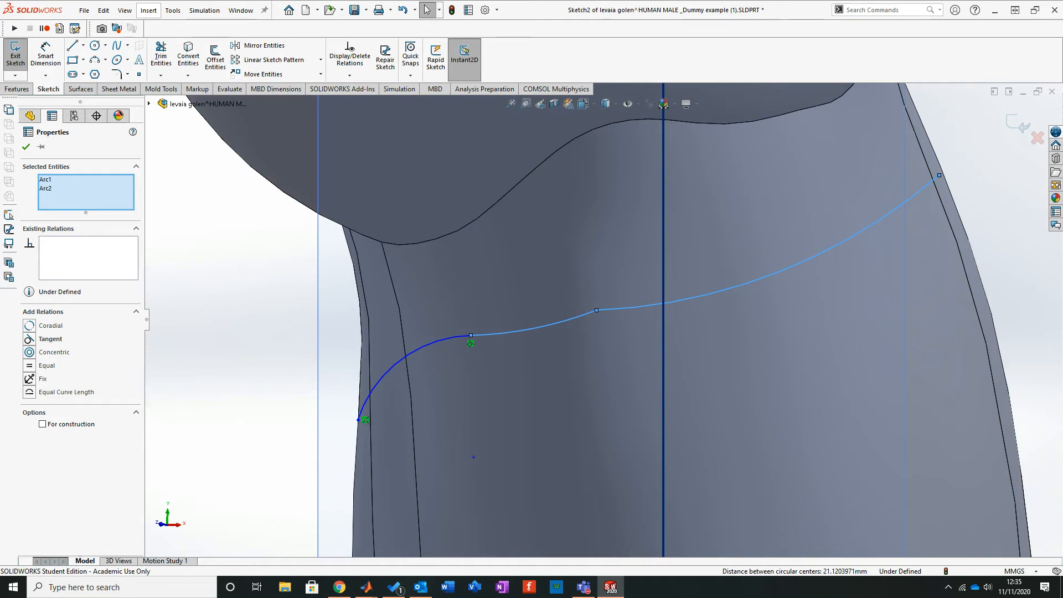
key(Escape)
Step: Move the joint between the middle and long arcs down toward the centerline and apply a coradial relation to the two arcs
drag(596, 310, 634, 327)
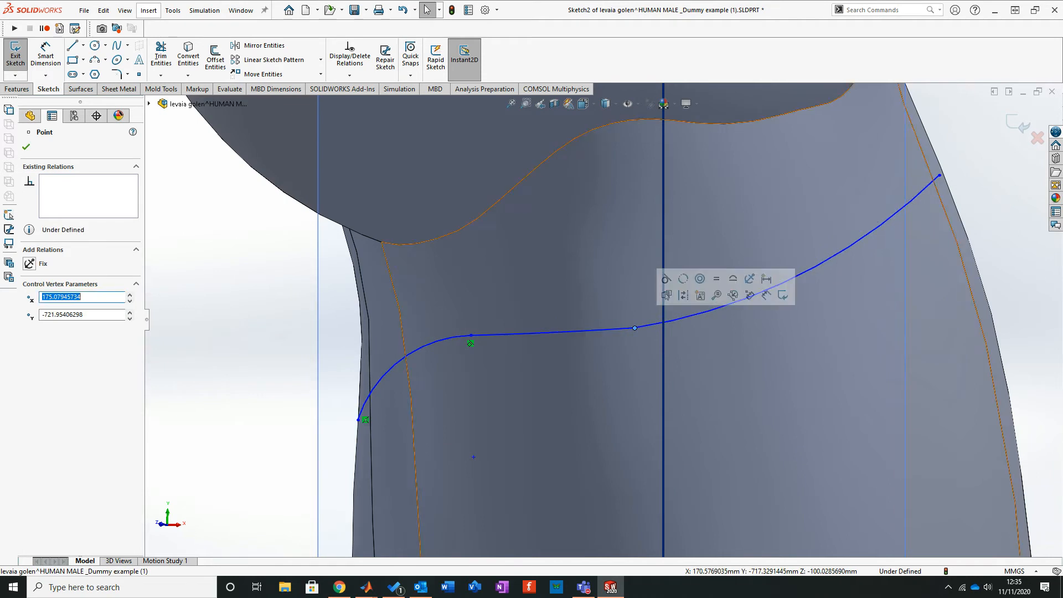
key(Escape)
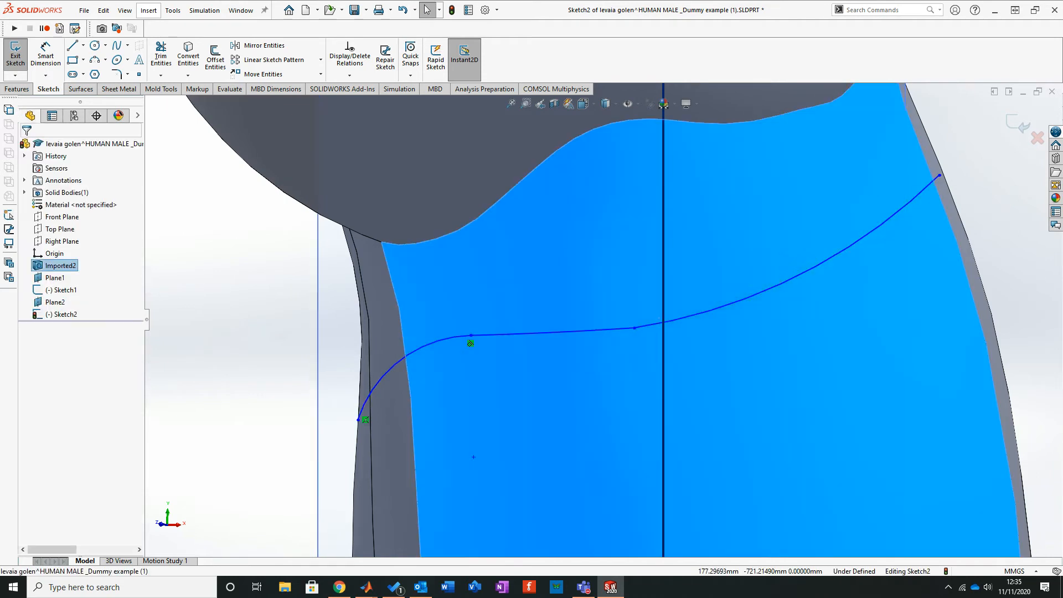
click(642, 327)
ctrl+click(603, 330)
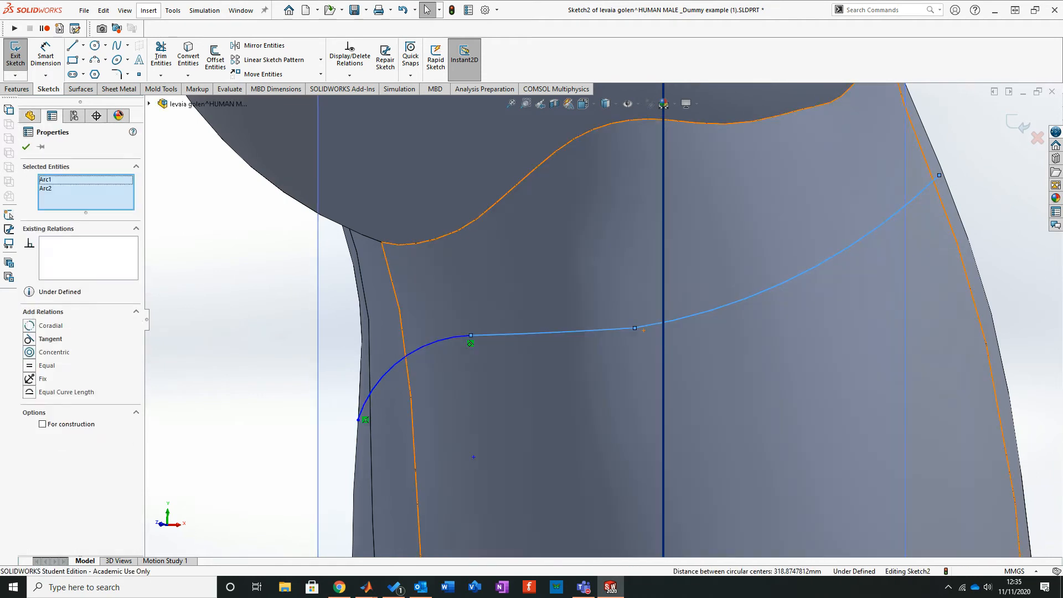
click(30, 326)
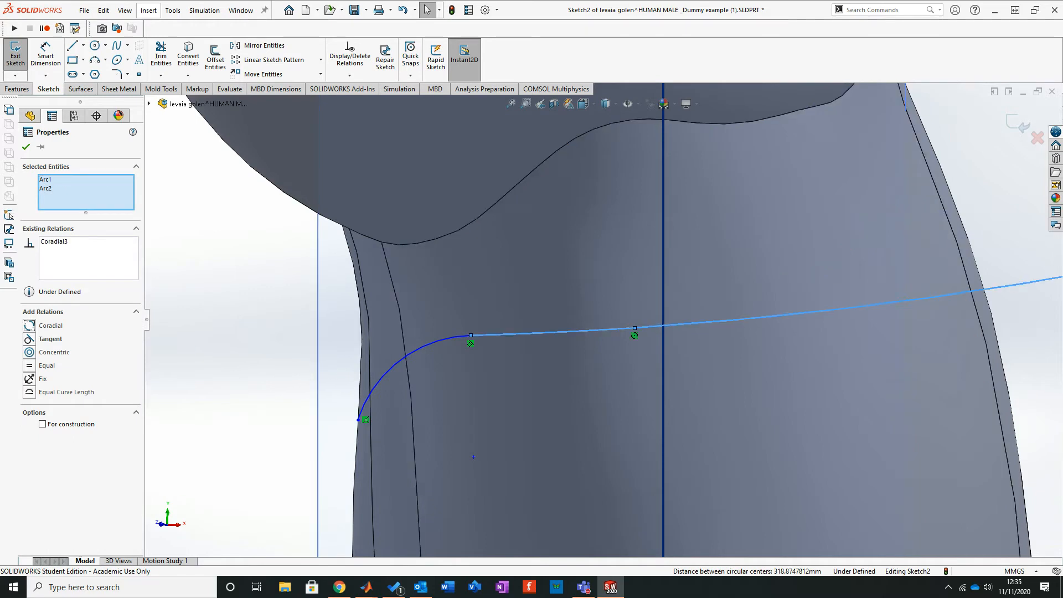
Step: Shorten the long arc crossing the centerline so that its outer end sits at the shin's outer edge
scroll(745, 365, up, 11)
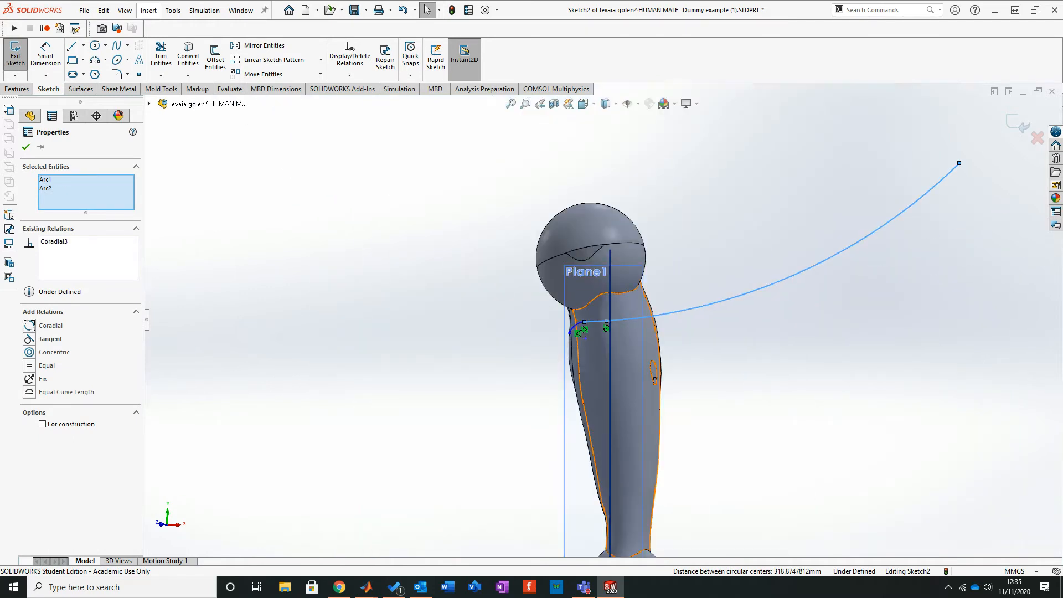
drag(958, 163, 646, 305)
scroll(646, 306, down, 8)
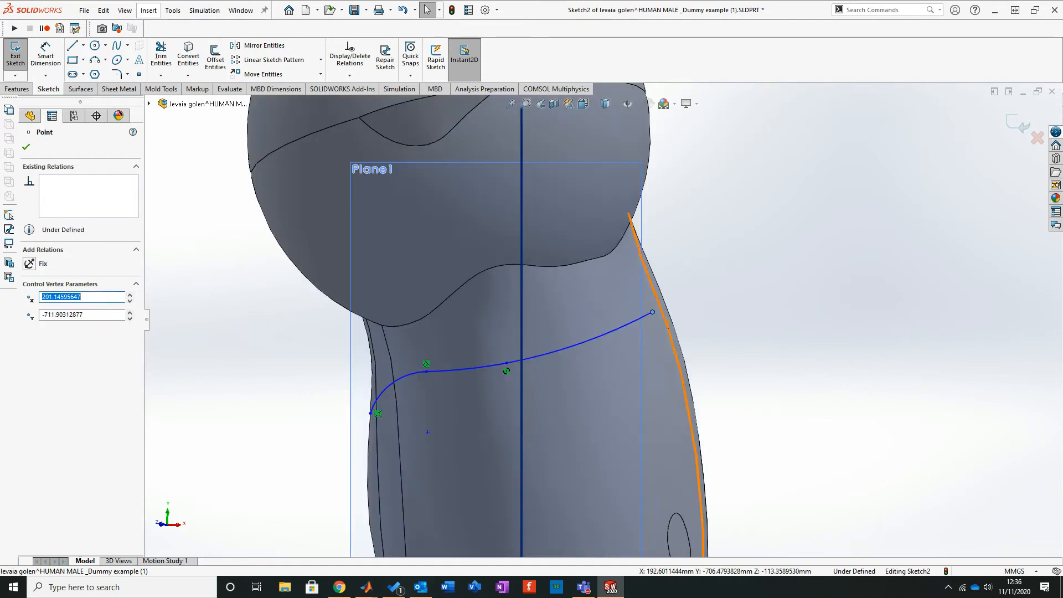
mouse_move(652, 312)
mouse_down()
mouse_move(677, 309)
mouse_move(642, 306)
mouse_up()
scroll(670, 297, down, 6)
key(Escape)
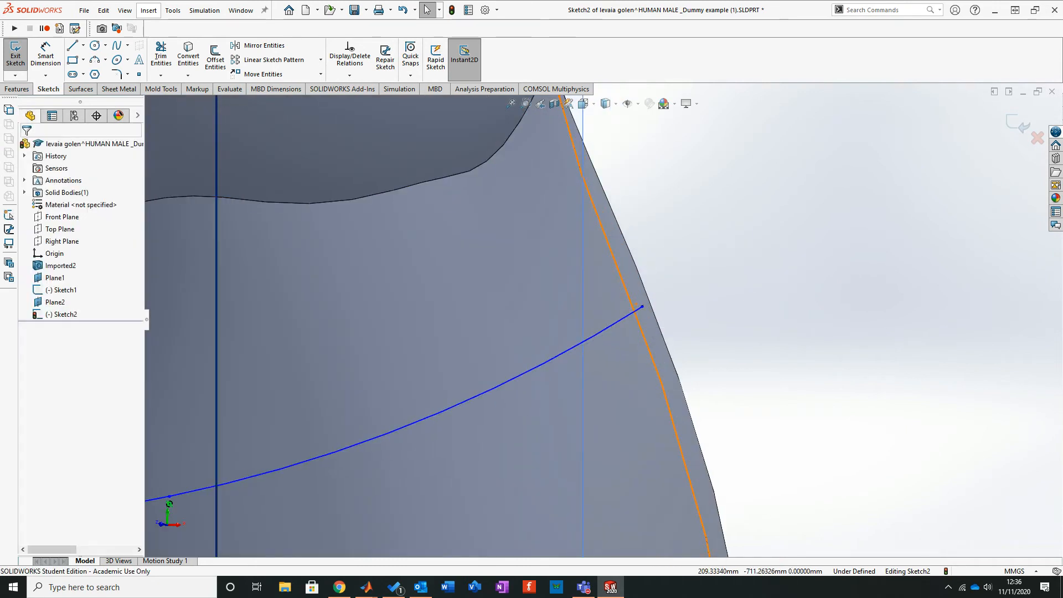
scroll(602, 320, up, 8)
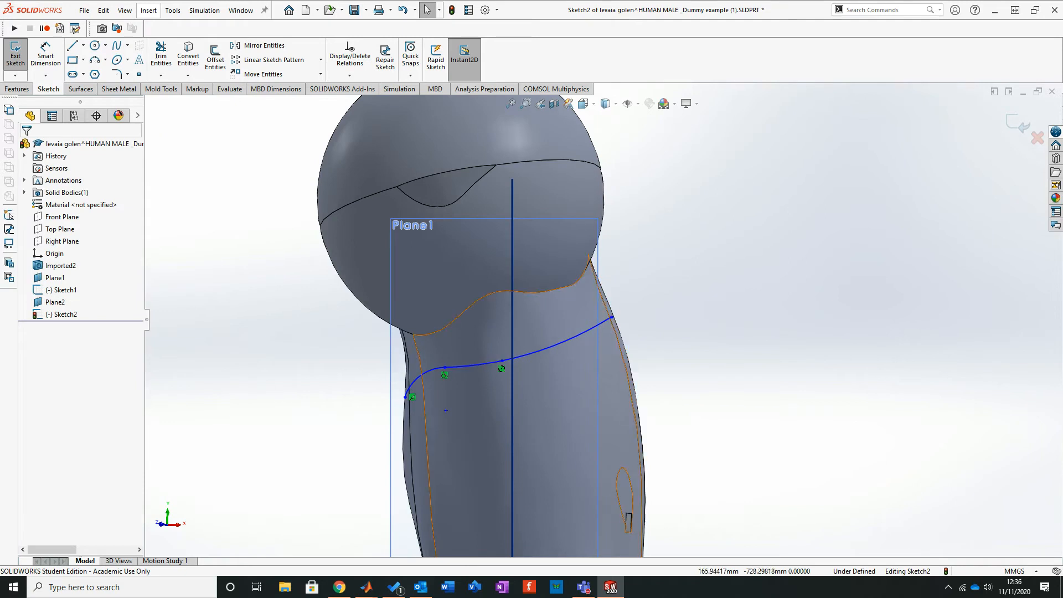
Step: Draw a shallow three-point arc across the shin just above the ankle, about 27.2 mm wide with about 68.8 mm radius
scroll(603, 319, up, 3)
scroll(553, 443, up, 3)
scroll(601, 482, down, 2)
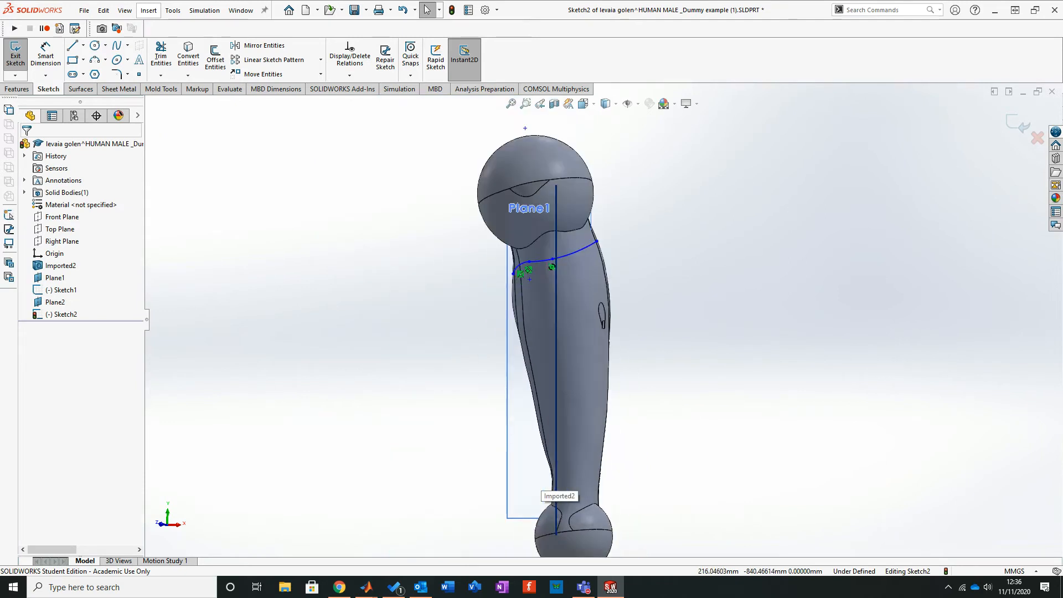
click(95, 60)
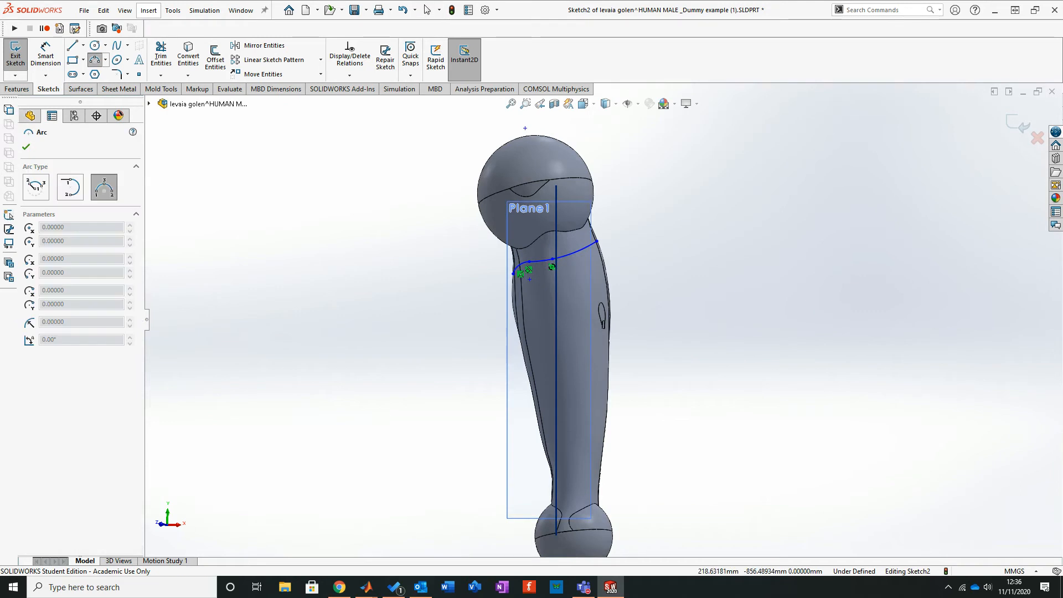
scroll(613, 548, down, 4)
scroll(449, 467, down, 2)
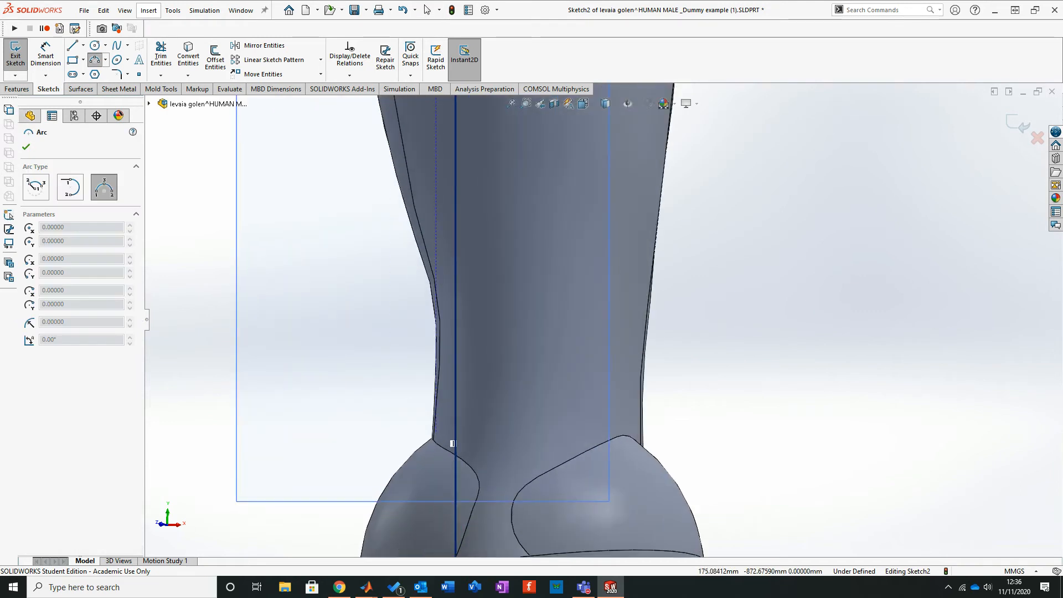
click(440, 430)
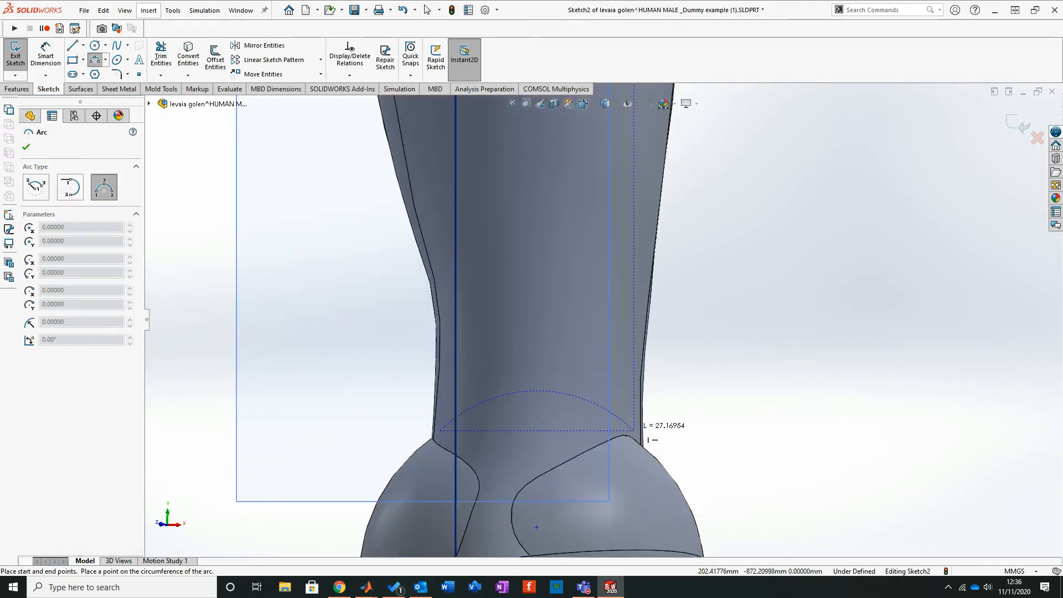
click(634, 430)
click(538, 420)
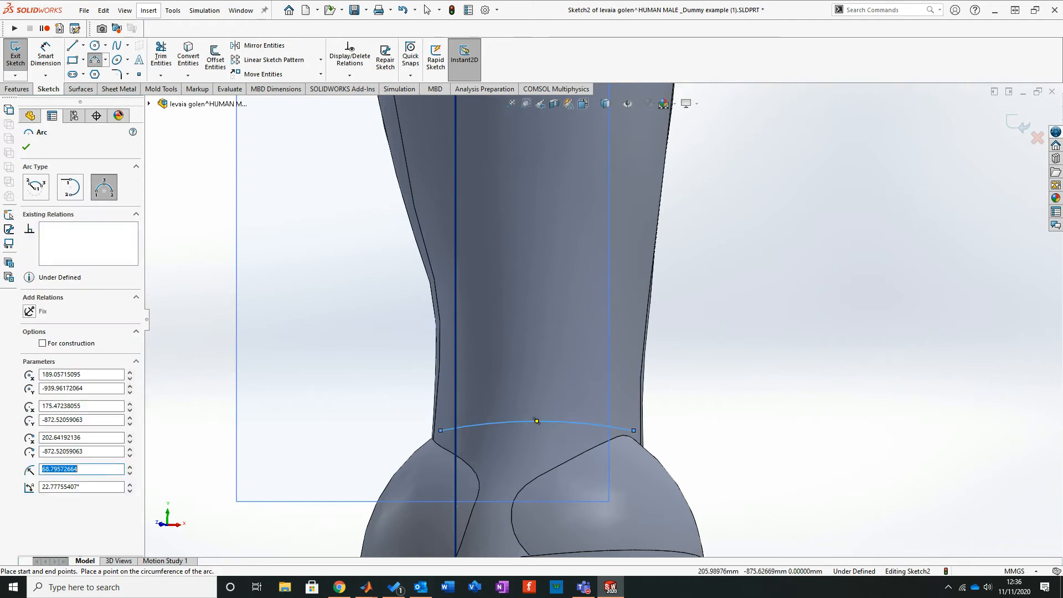
Step: Finish and exit the sketch containing the upper outline and ankle arcs
scroll(570, 368, up, 2)
scroll(575, 361, up, 1)
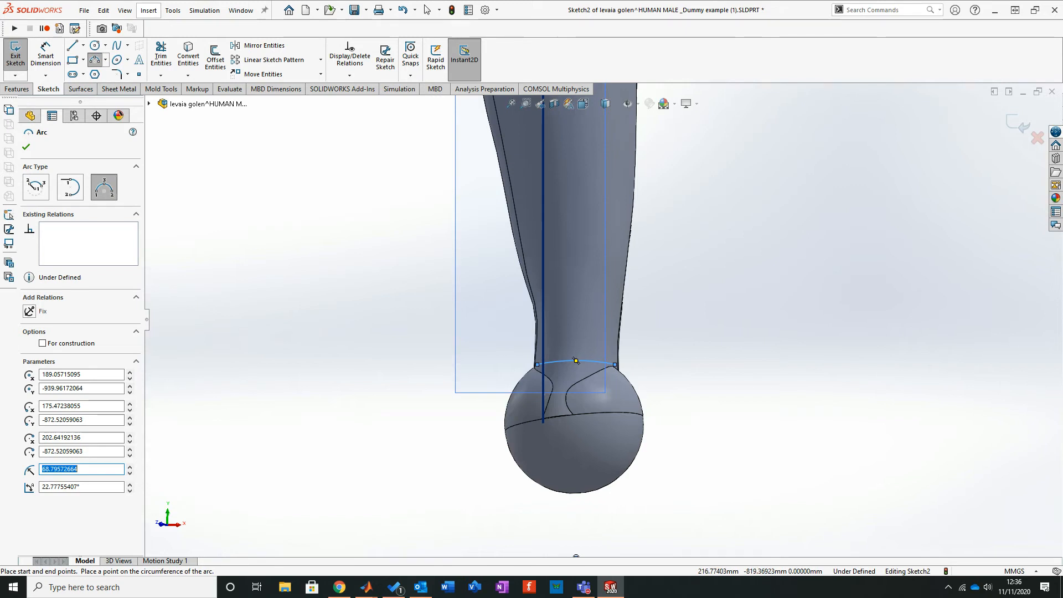
scroll(602, 320, down, 5)
scroll(590, 335, up, 3)
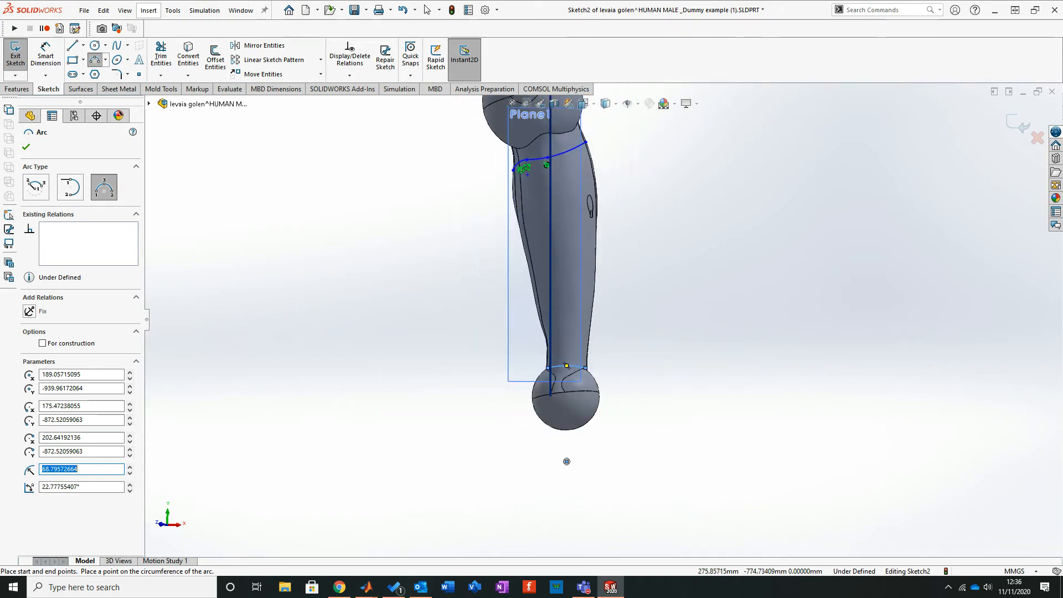
scroll(524, 498, down, 3)
scroll(524, 504, up, 1)
click(1017, 124)
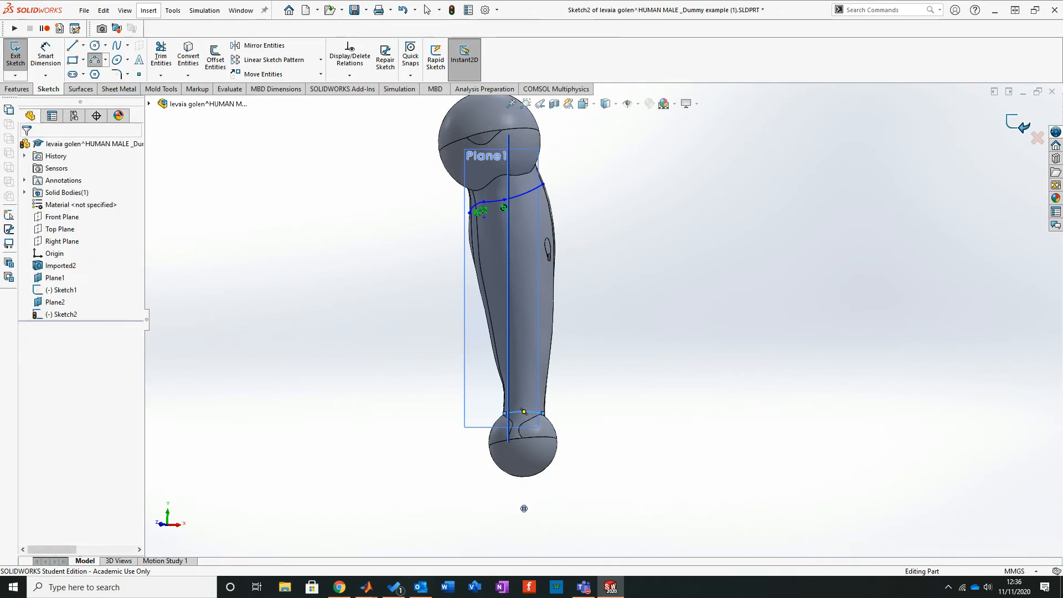
Step: Start a Projected Curve from the finished arc sketch with the projection type set to Sketch on faces
mouse_move(601, 358)
middle_down()
mouse_move(607, 317)
mouse_move(682, 272)
mouse_move(721, 271)
middle_up()
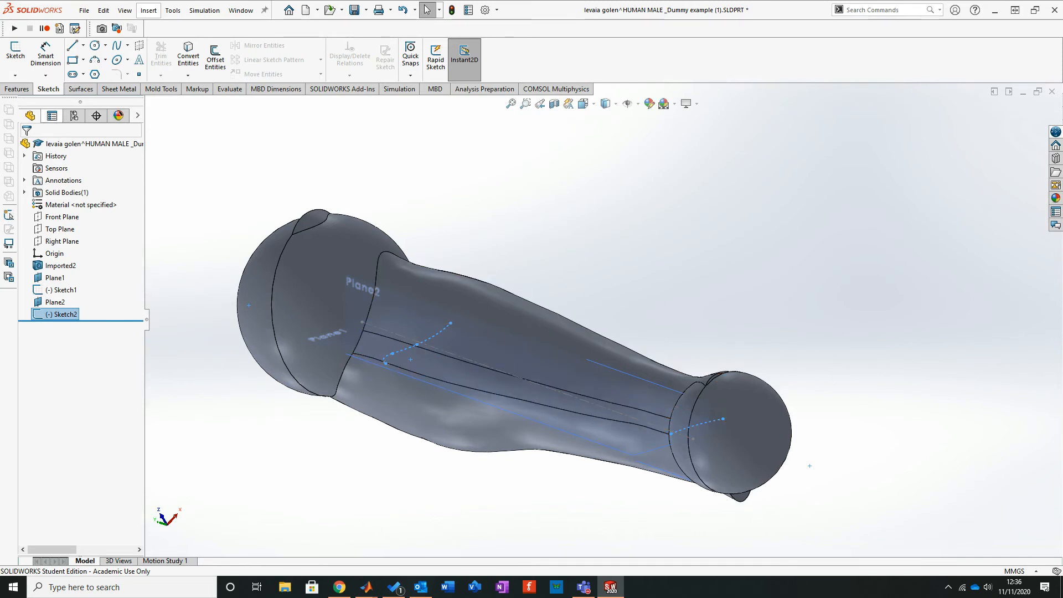
click(17, 89)
click(471, 61)
click(471, 61)
click(471, 61)
click(498, 103)
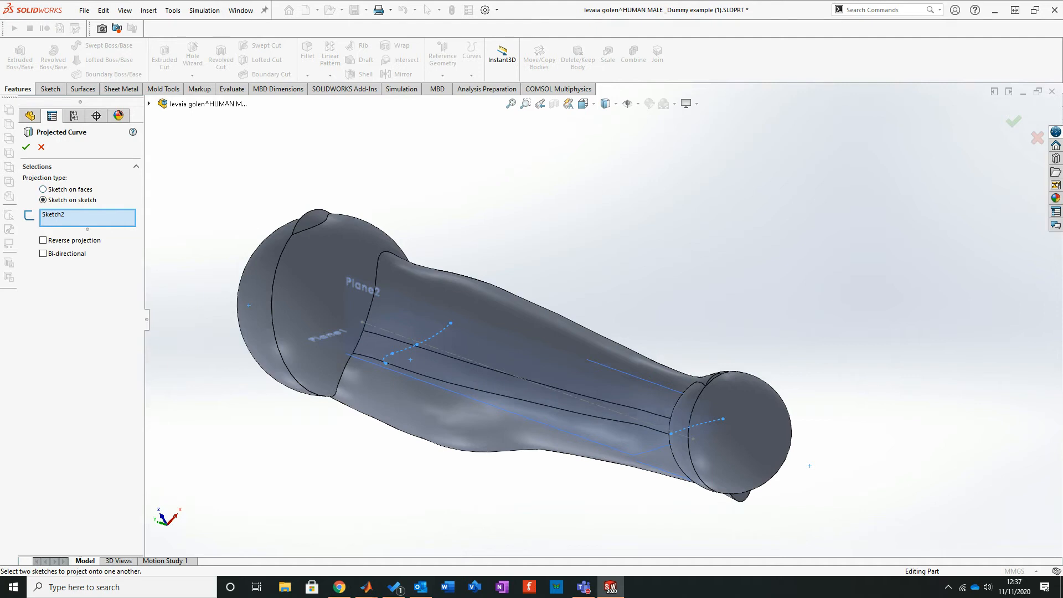
click(44, 189)
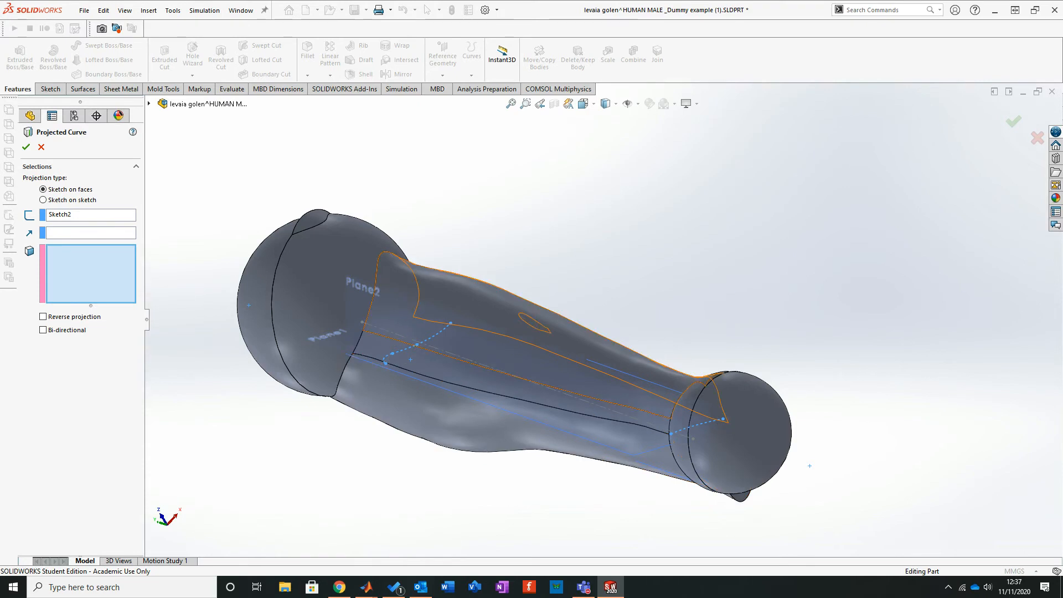
Step: Project the sketch onto the three faces that wrap around the shin and create the curve
click(436, 327)
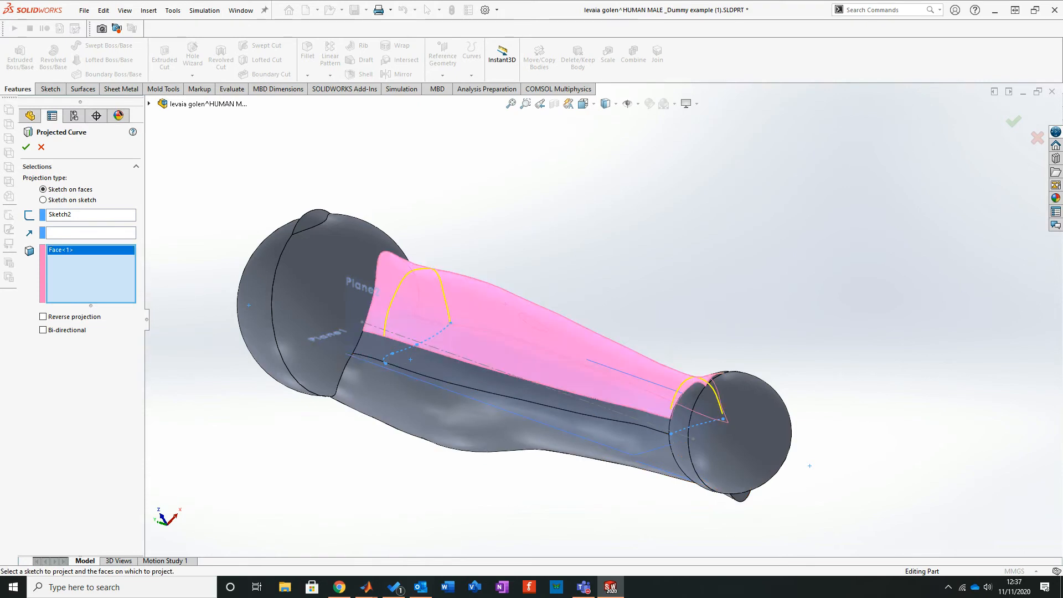
click(476, 374)
middle_drag(476, 374, 299, 360)
middle_drag(653, 443, 792, 407)
click(604, 429)
middle_drag(608, 313, 642, 302)
middle_drag(435, 316, 485, 270)
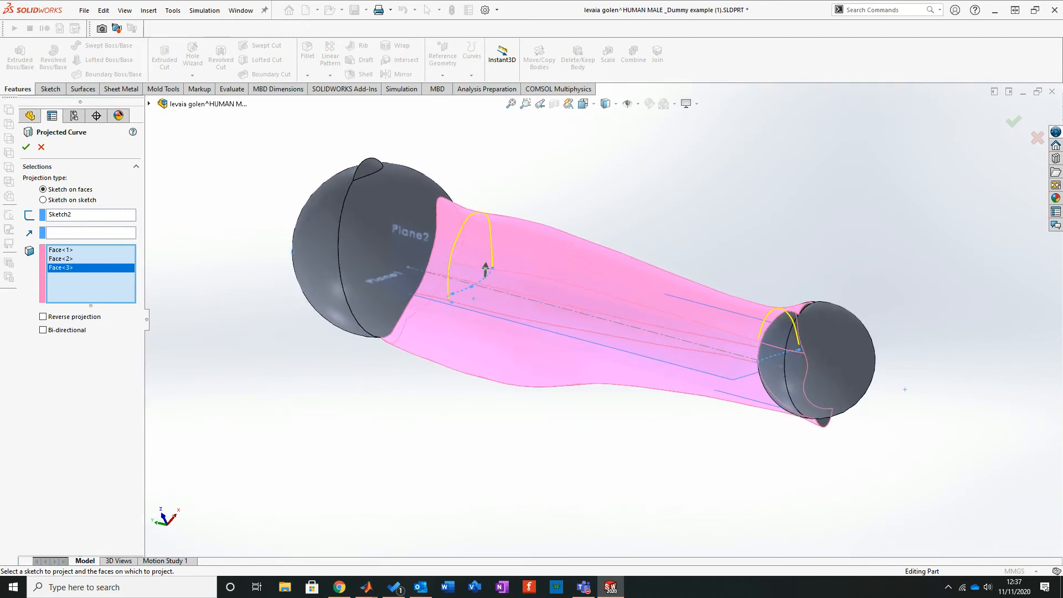
click(26, 148)
Step: Hide the imported solid body so only the planes, centerline and projected curves remain displayed
click(249, 211)
middle_drag(249, 210, 351, 277)
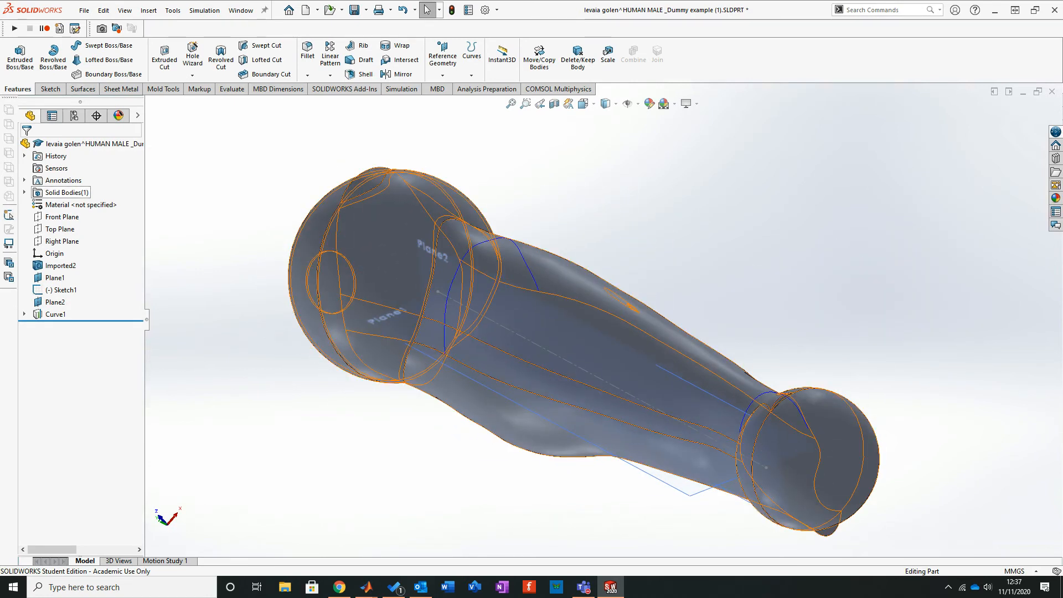
right_click(76, 193)
click(85, 176)
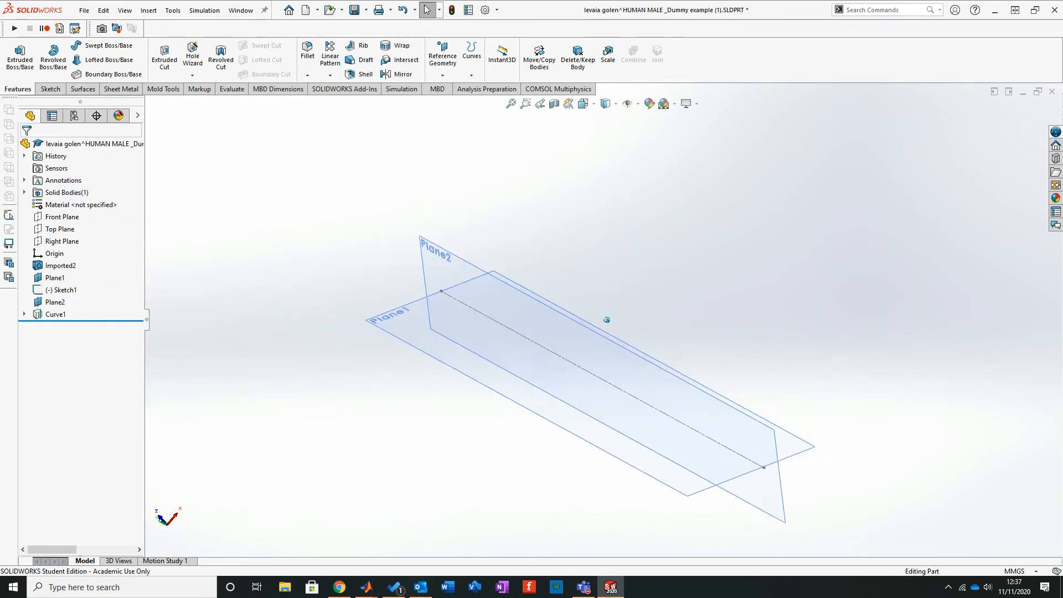
middle_drag(619, 321, 604, 321)
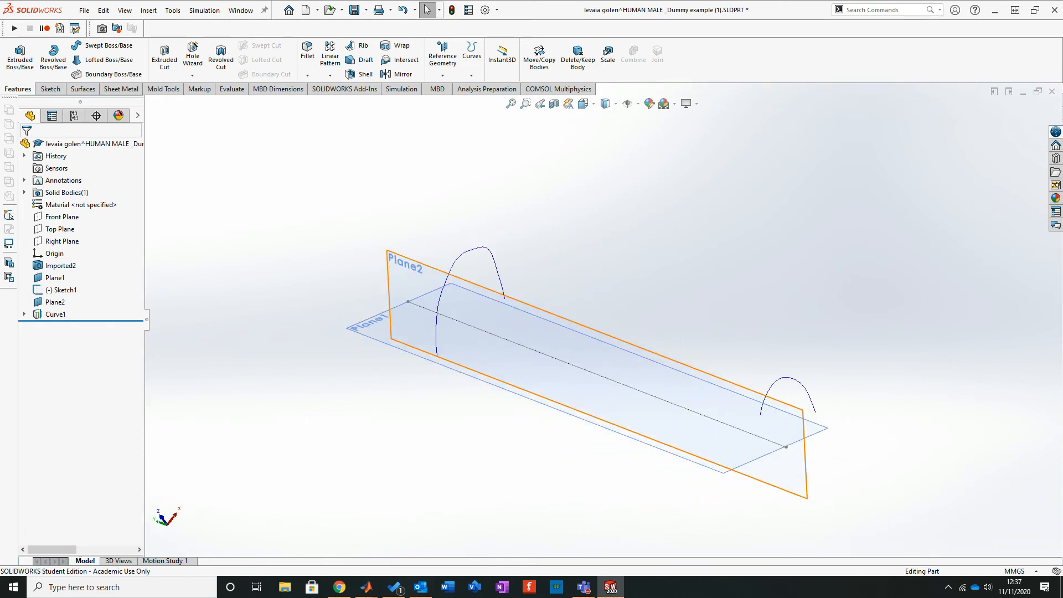
middle_drag(564, 328, 562, 319)
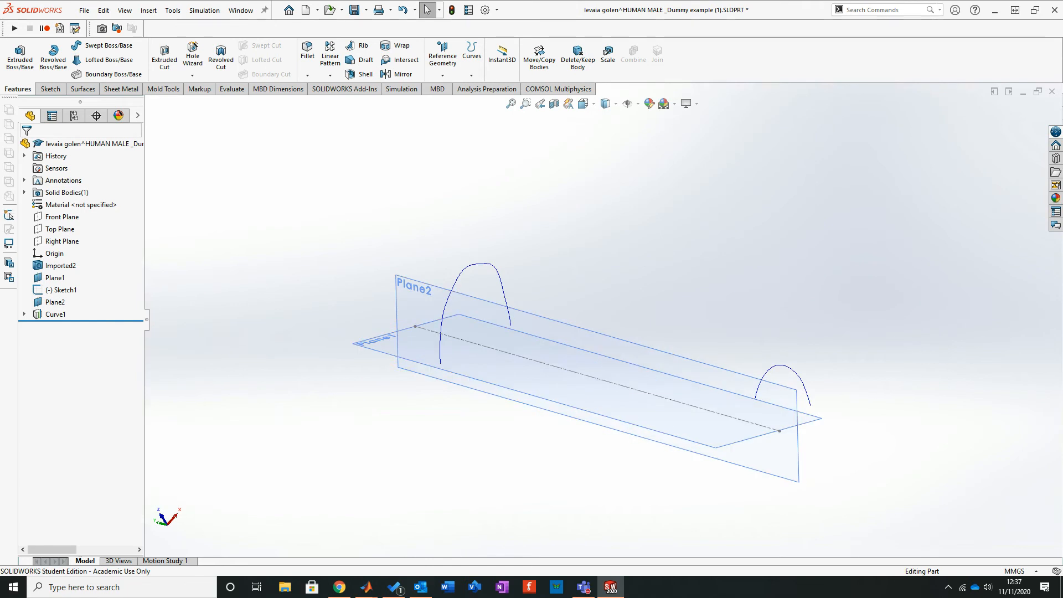
click(54, 277)
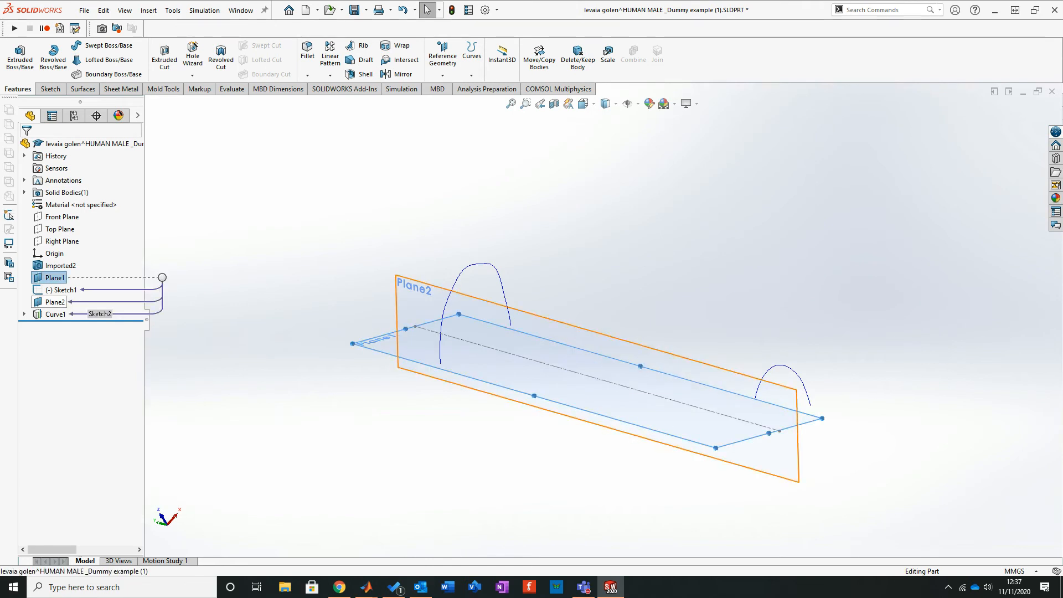
ctrl+click(55, 302)
ctrl+click(62, 289)
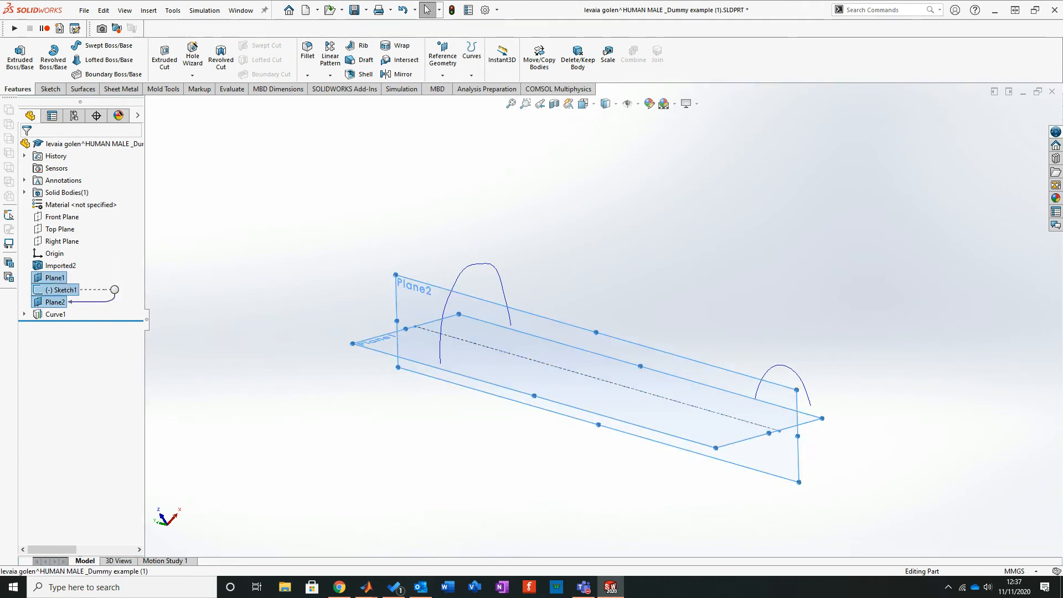
key(Escape)
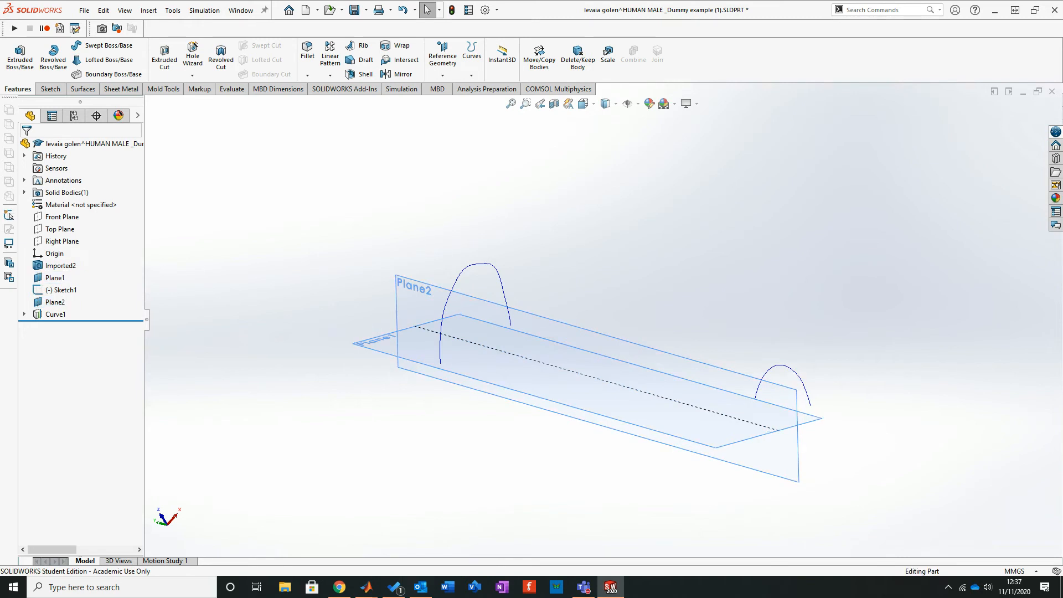
click(55, 278)
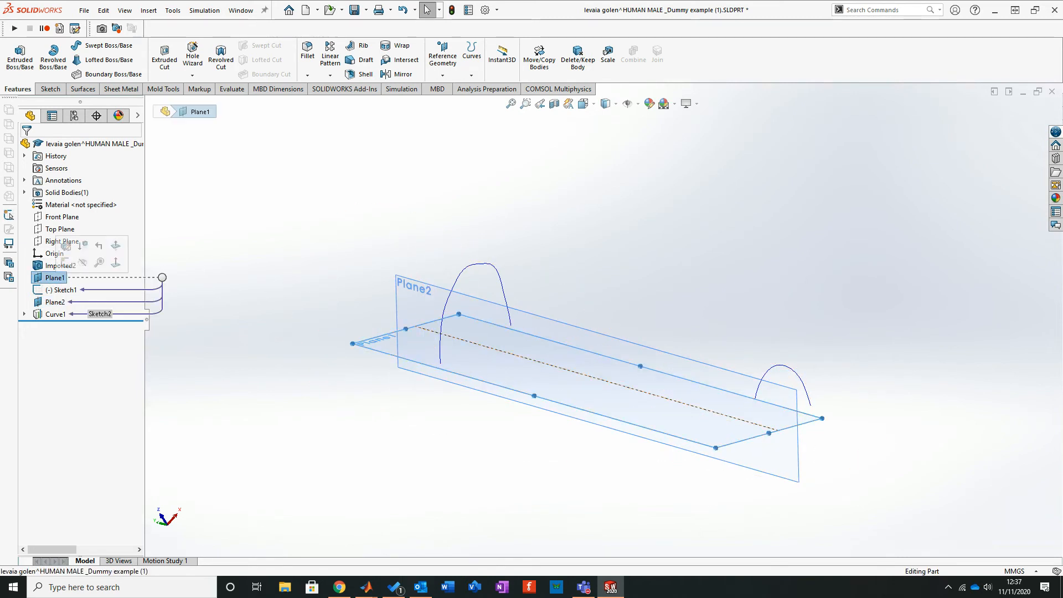
shift+click(54, 302)
click(65, 284)
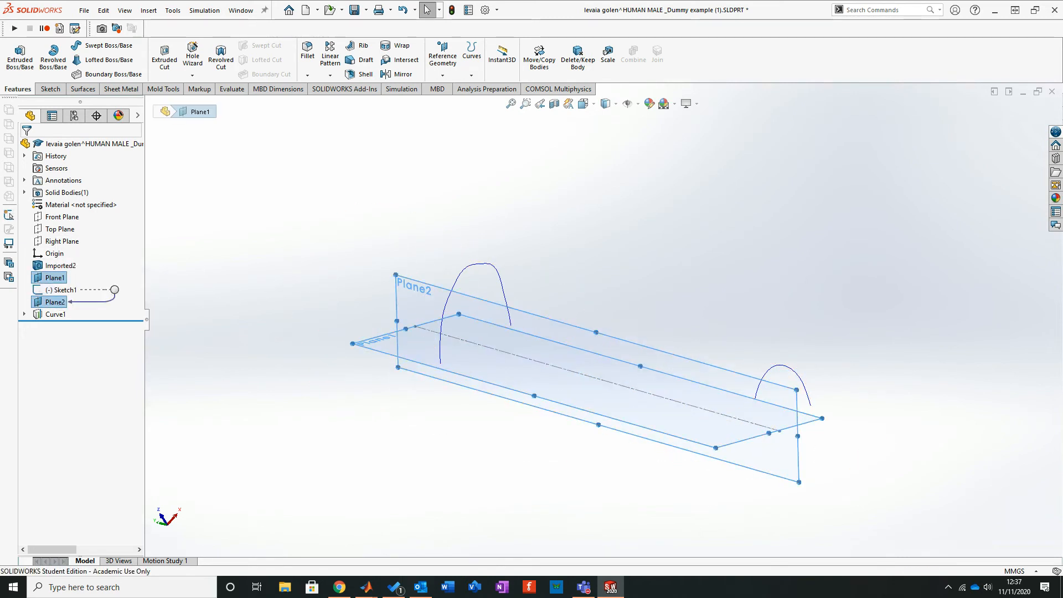
click(54, 302)
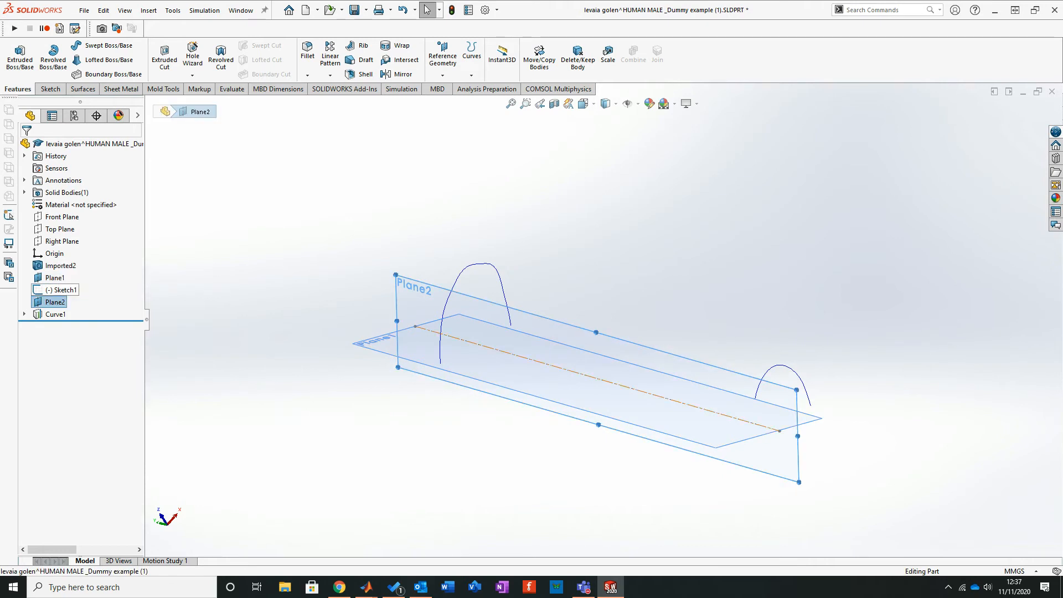
shift+click(54, 277)
click(65, 260)
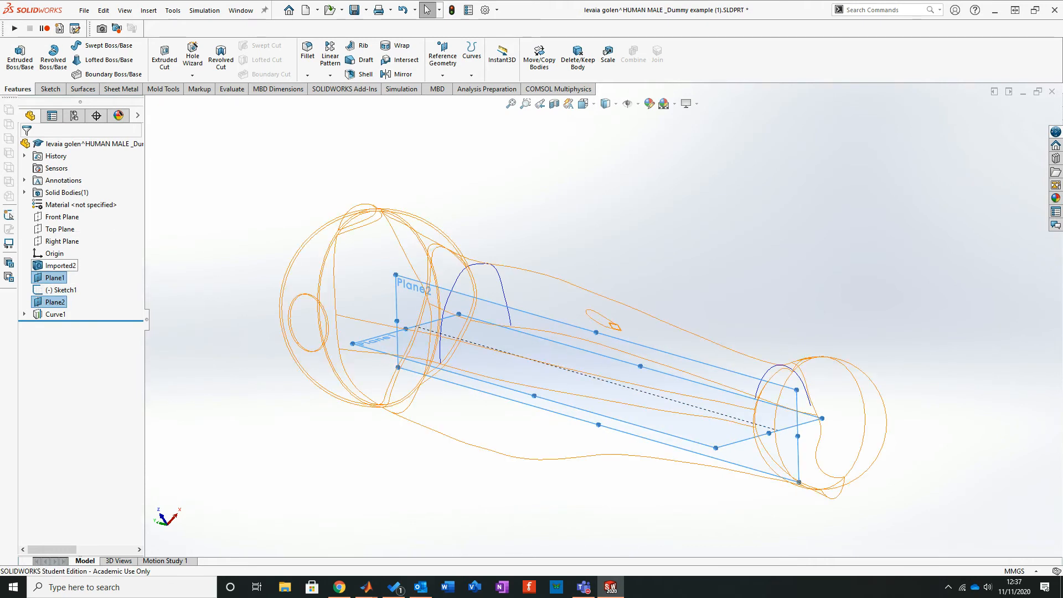
key(Escape)
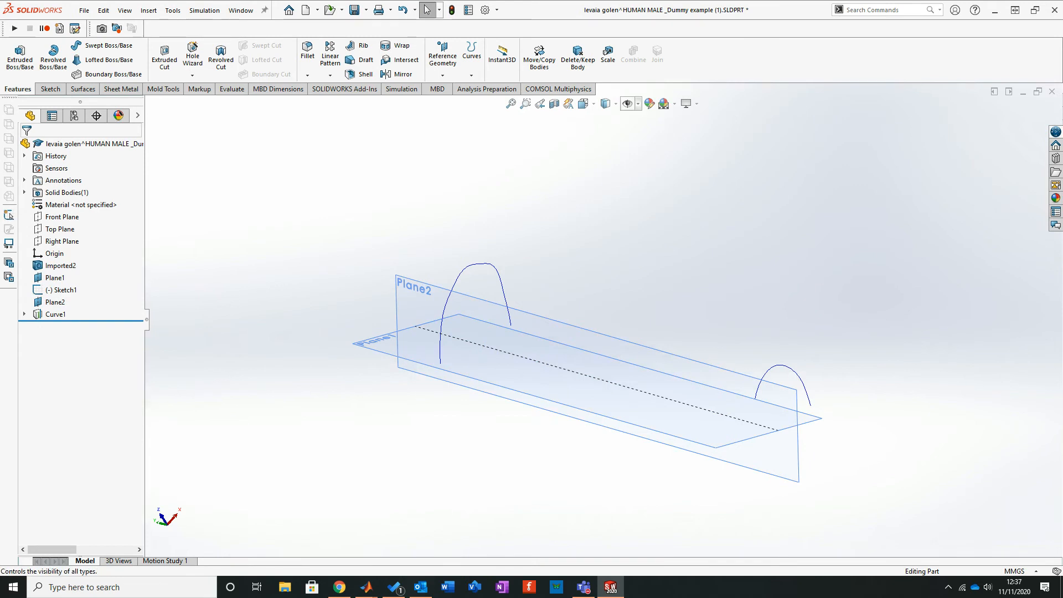
Step: Turn off the display of all reference planes in the model view
click(638, 104)
click(628, 119)
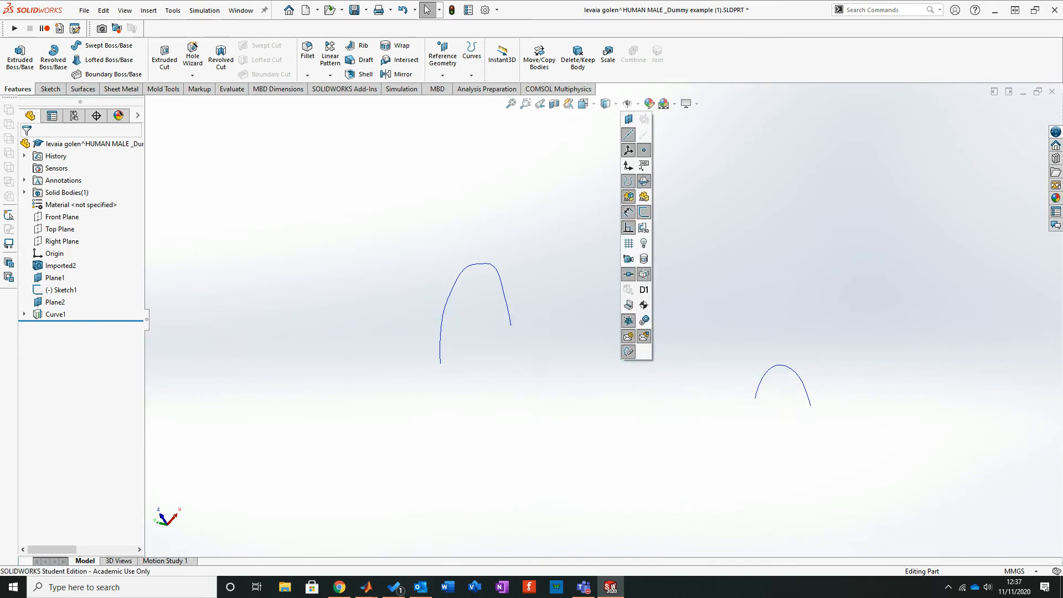
key(Escape)
Step: Examine the projected curves at the upper shin and ankle from several angles and up close
middle_drag(803, 449, 775, 439)
scroll(775, 439, down, 2)
scroll(755, 338, down, 1)
middle_drag(520, 265, 536, 289)
middle_drag(537, 288, 533, 288)
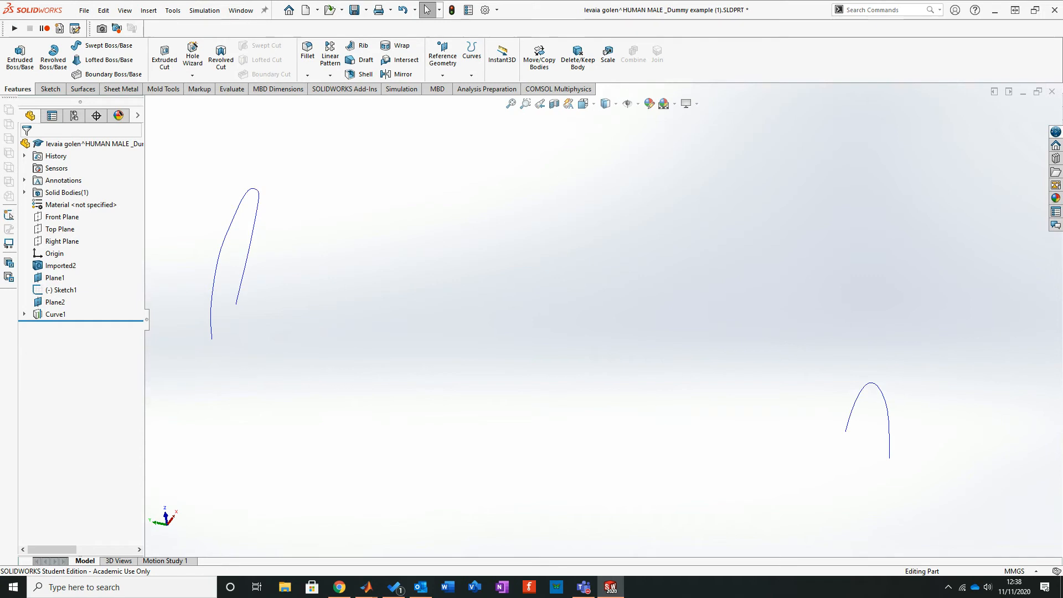
middle_drag(532, 287, 542, 304)
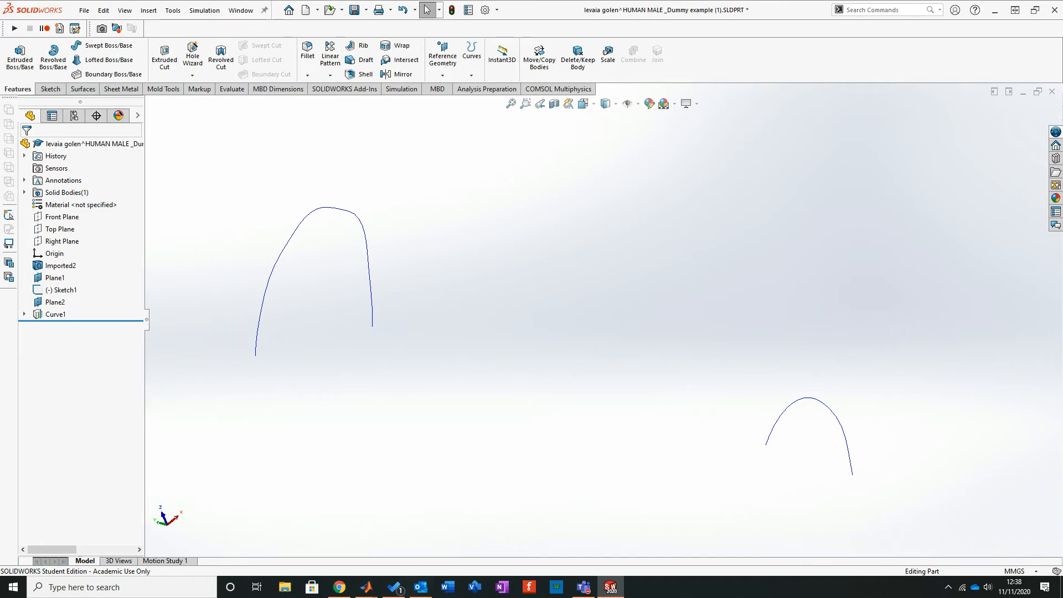
scroll(608, 321, up, 3)
scroll(349, 263, down, 5)
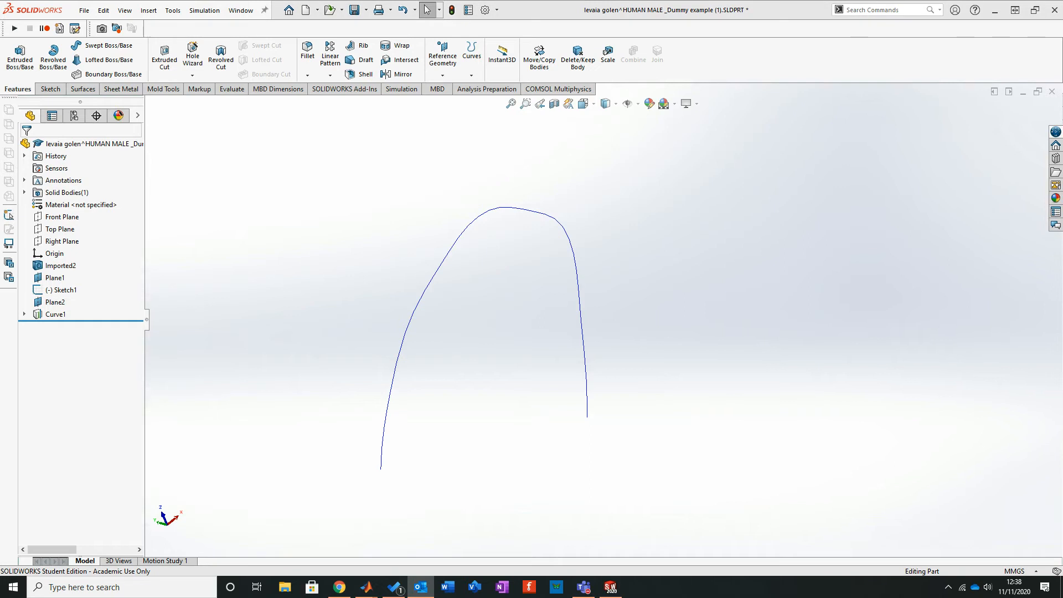
click(53, 56)
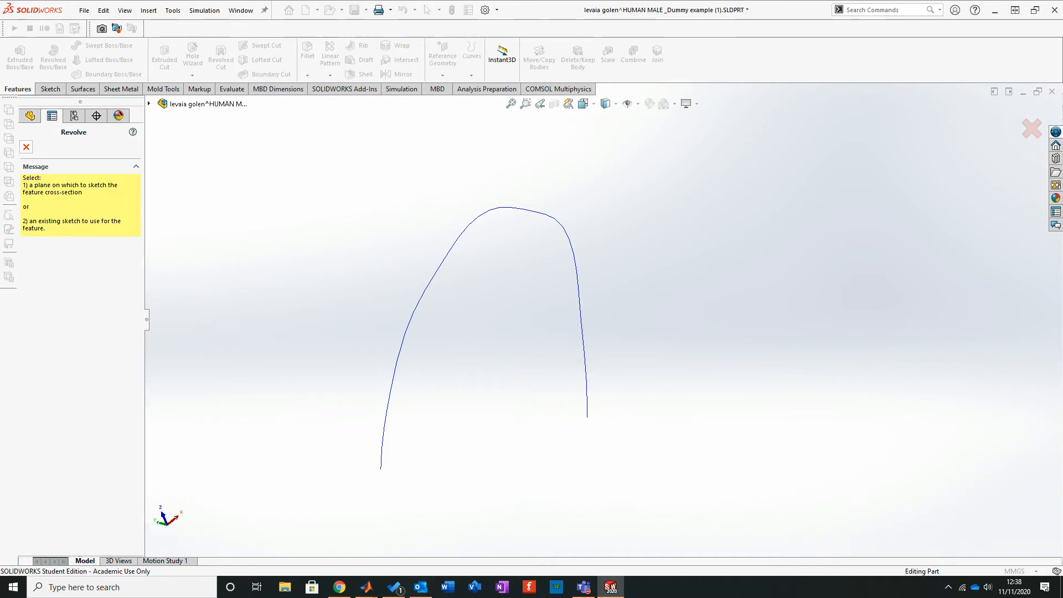
key(Escape)
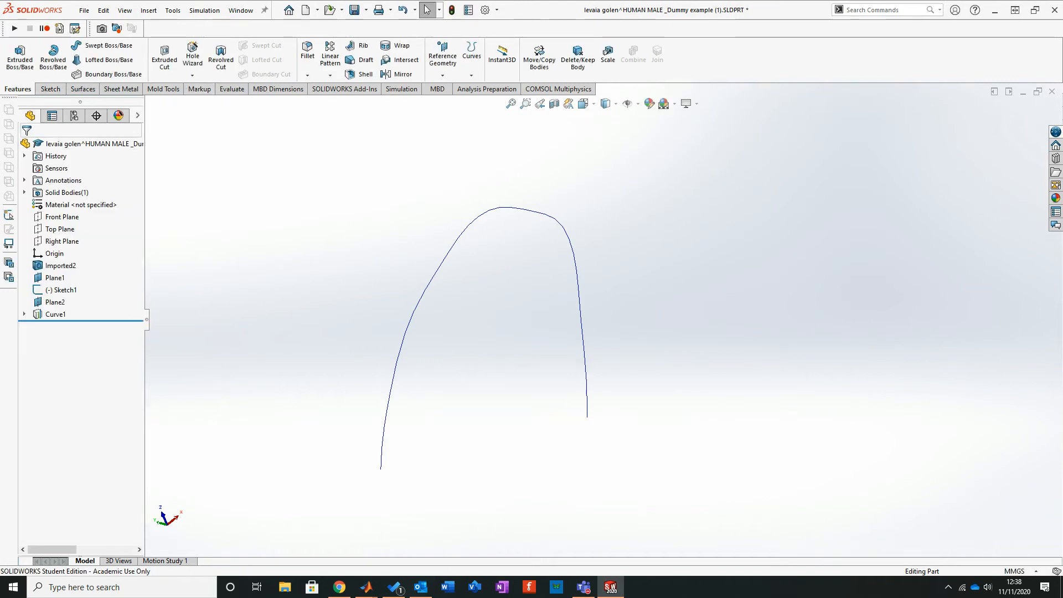
Step: Start a 3D sketch and convert the projected curves at the upper shin and ankle into sketch entities
click(51, 88)
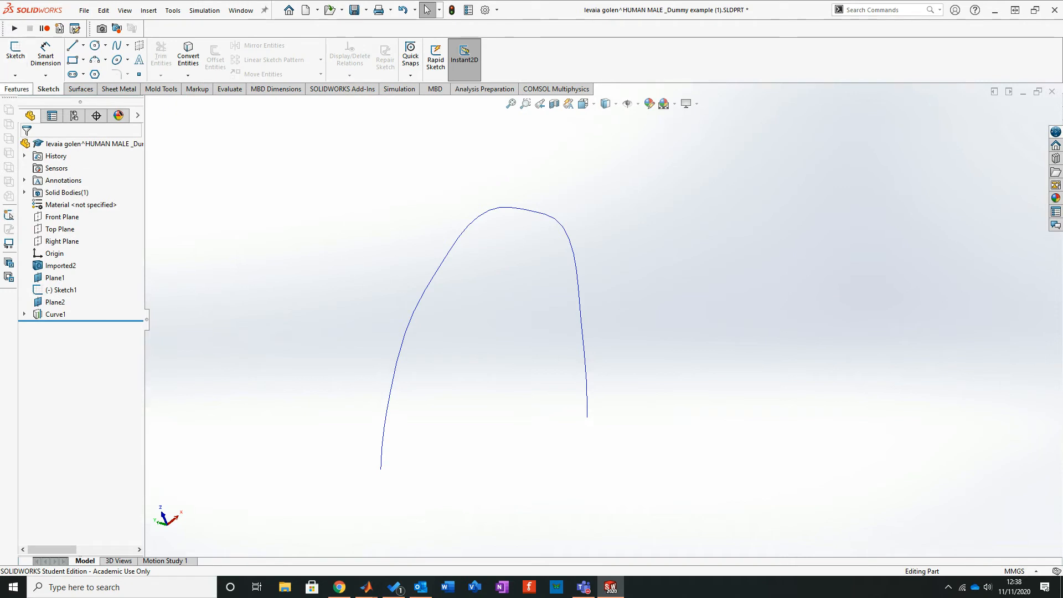
click(15, 75)
click(30, 101)
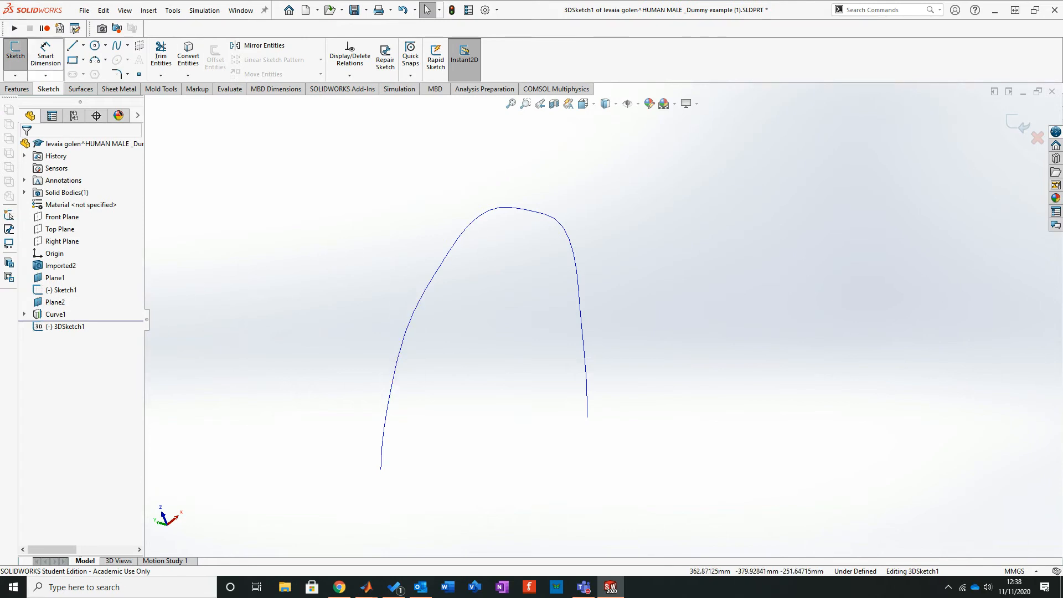
click(117, 45)
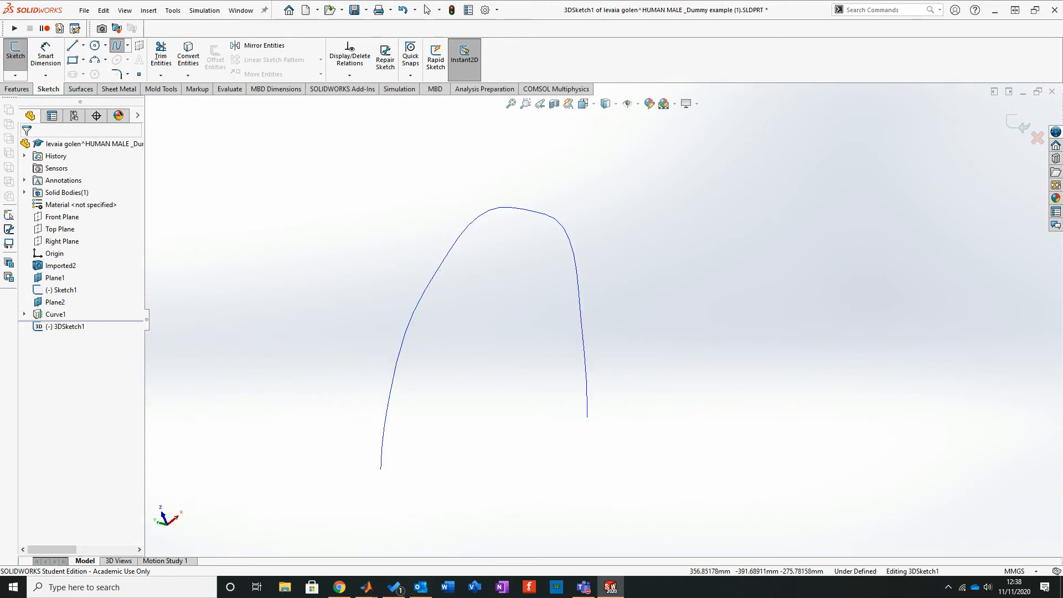
key(Escape)
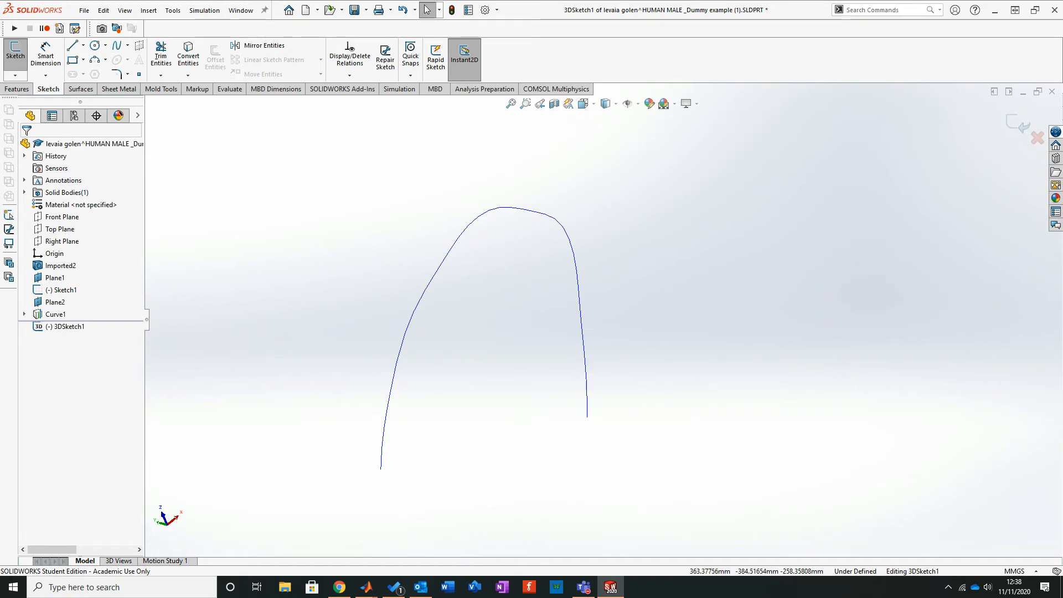
click(188, 56)
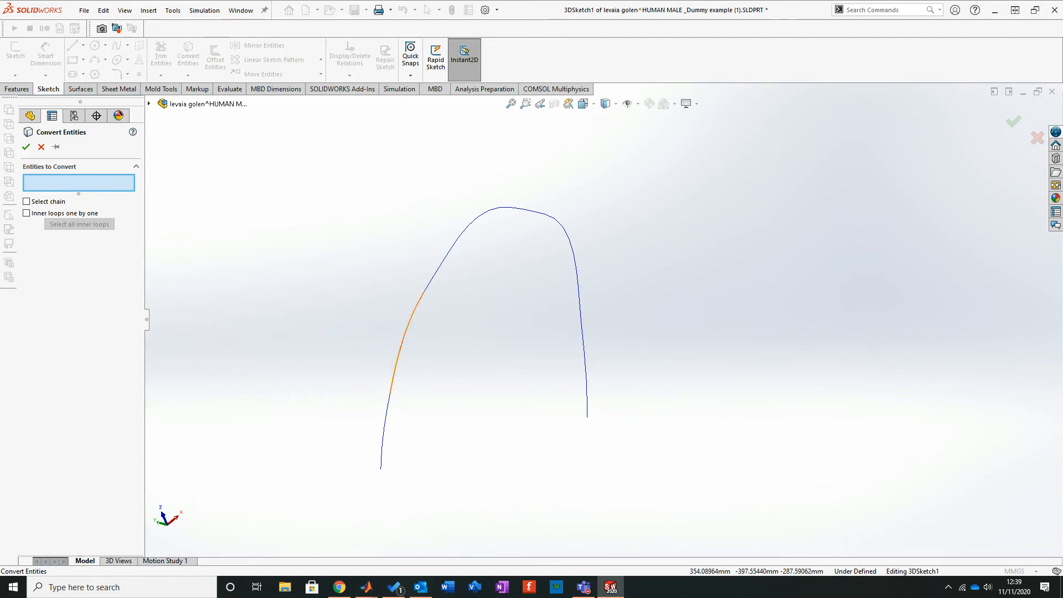
click(391, 388)
scroll(604, 320, up, 7)
scroll(877, 401, down, 3)
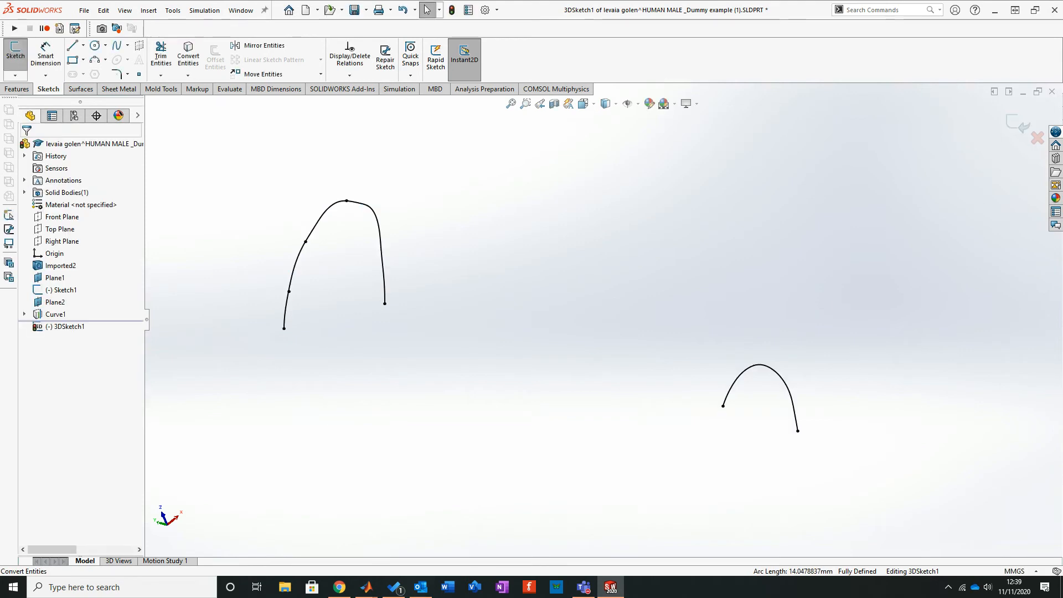
Step: Make all the converted splines construction geometry and close the 3D sketch
drag(221, 148, 925, 525)
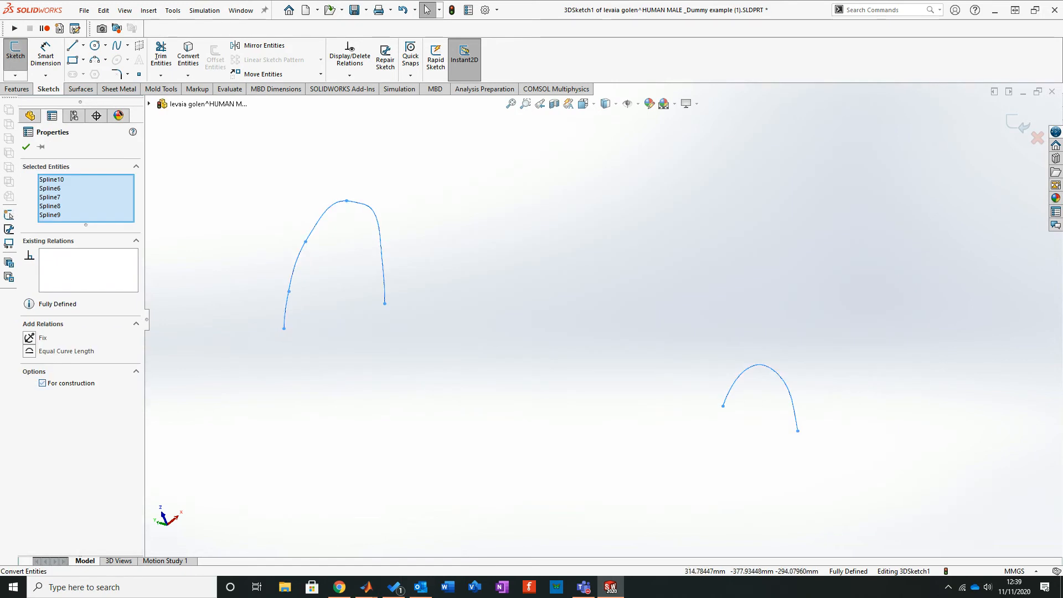
click(26, 147)
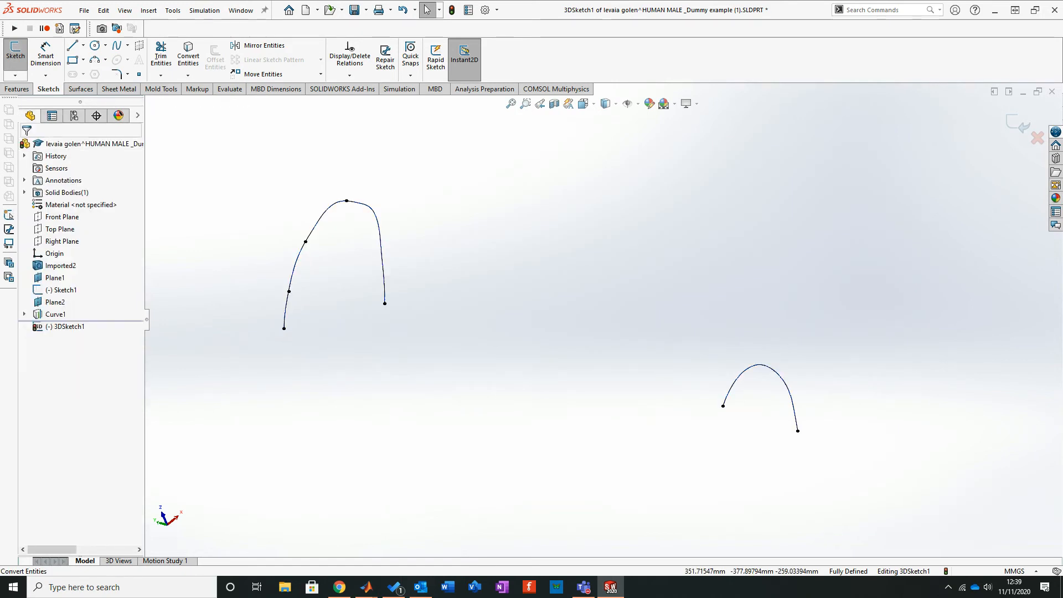
click(1017, 124)
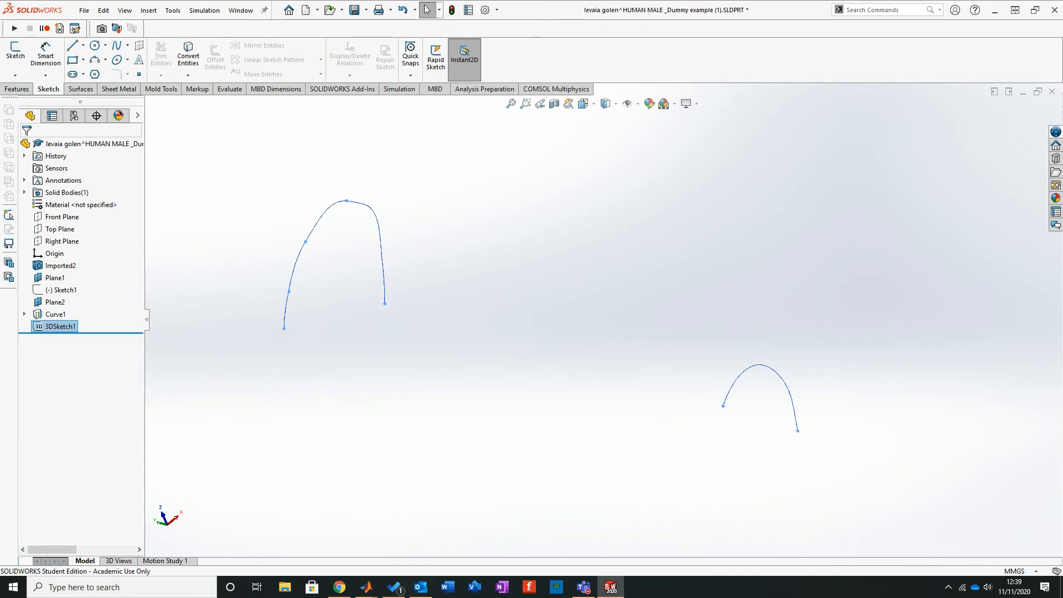
Step: Hide the projected curve feature so only the construction splines are displayed
right_click(57, 314)
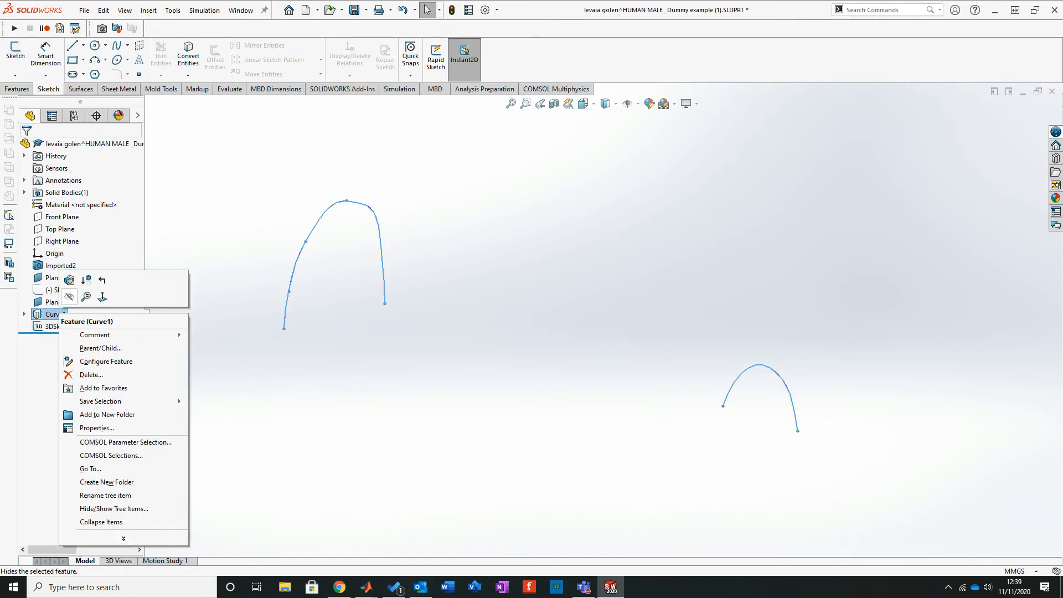
click(69, 296)
middle_drag(459, 326, 429, 394)
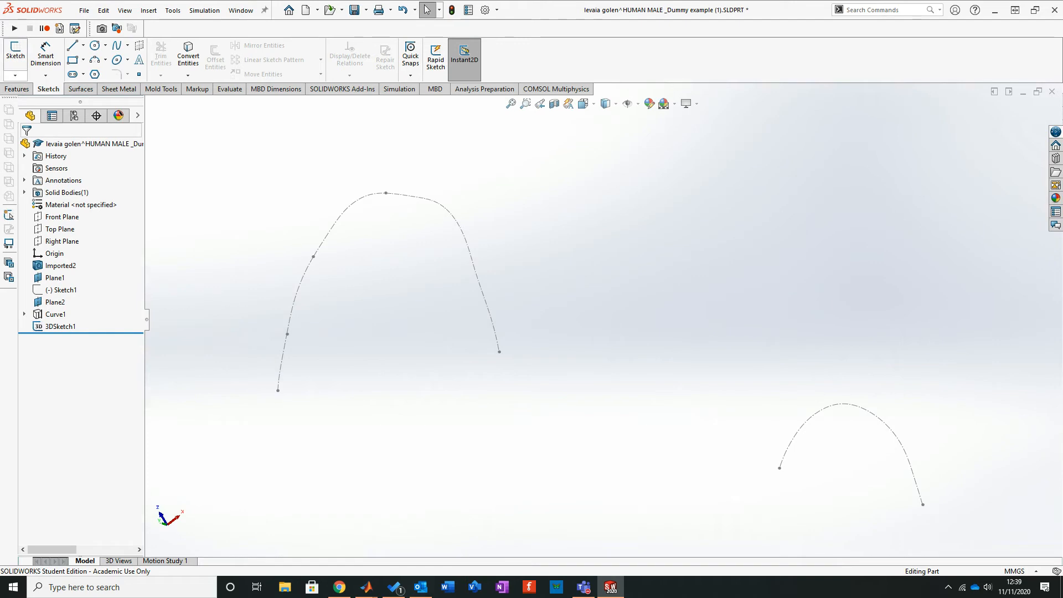
Step: In a new 3D sketch, trace the upper-shin construction curve from end to end with one eleven-point spline
click(15, 75)
click(35, 101)
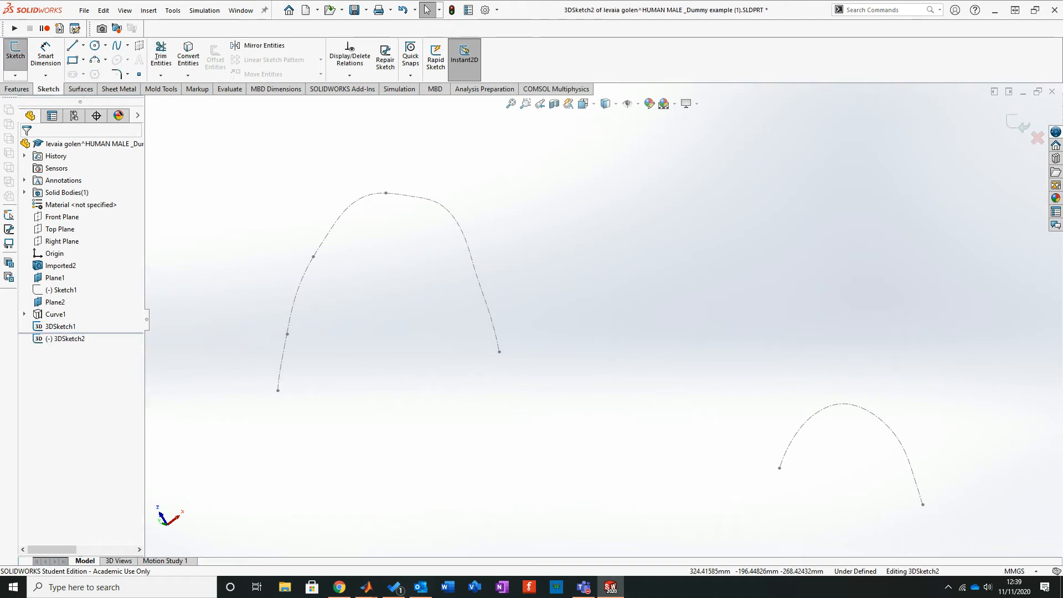
click(116, 45)
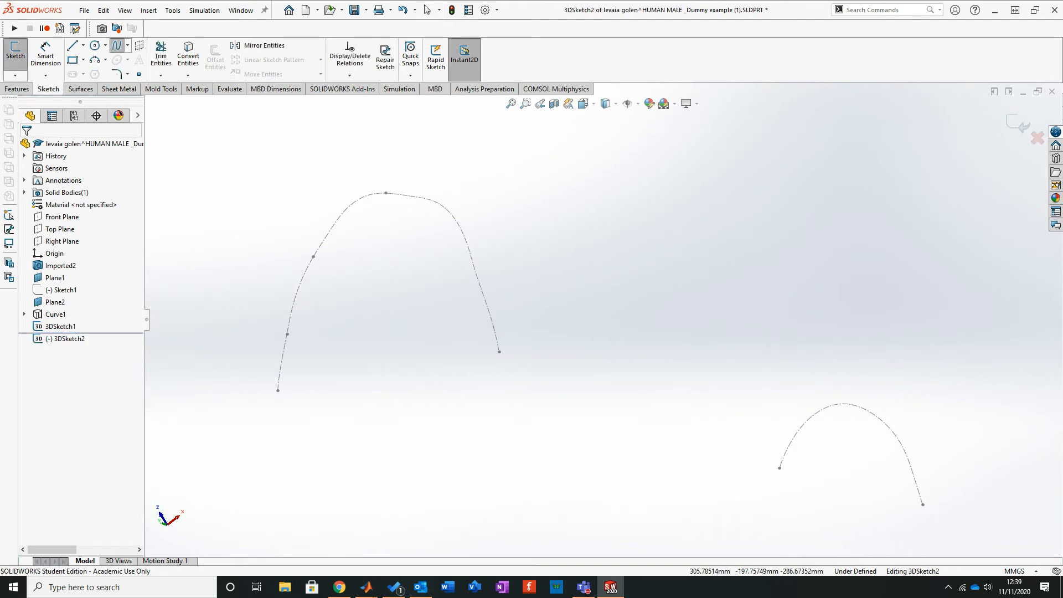
click(277, 391)
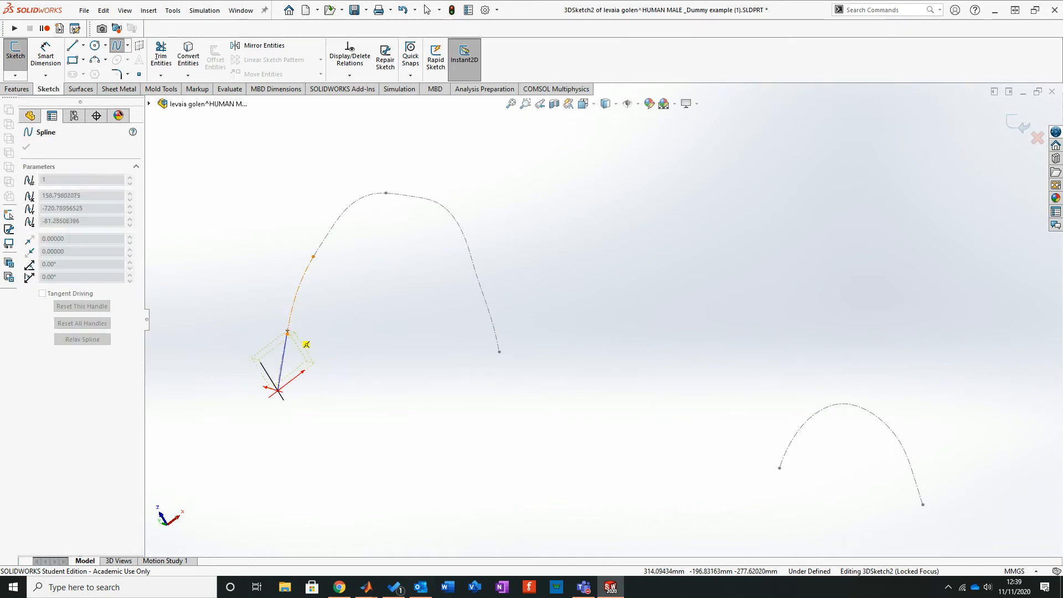
click(289, 320)
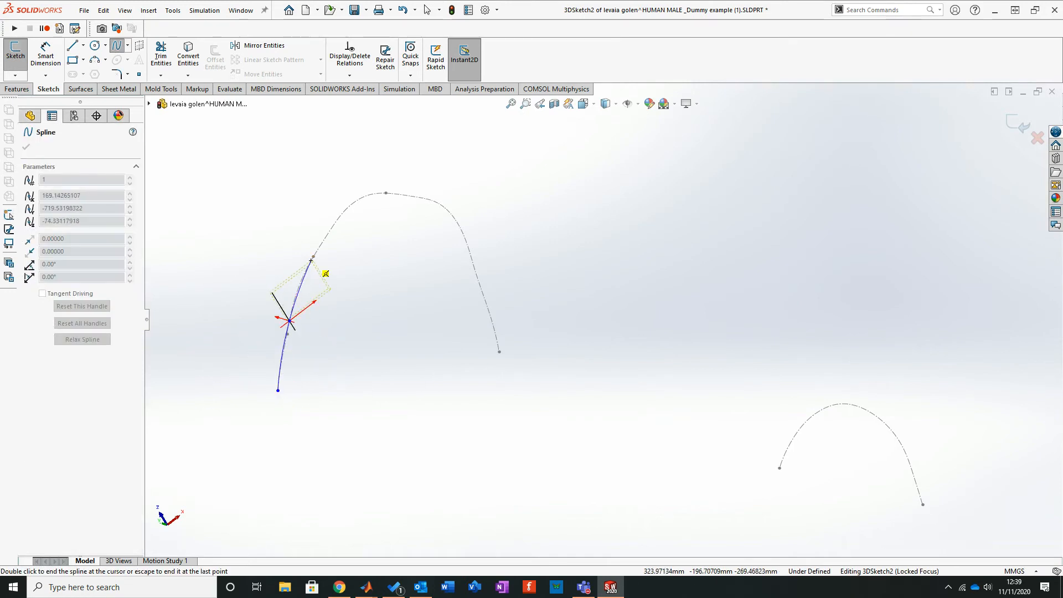
click(318, 249)
click(344, 210)
click(377, 192)
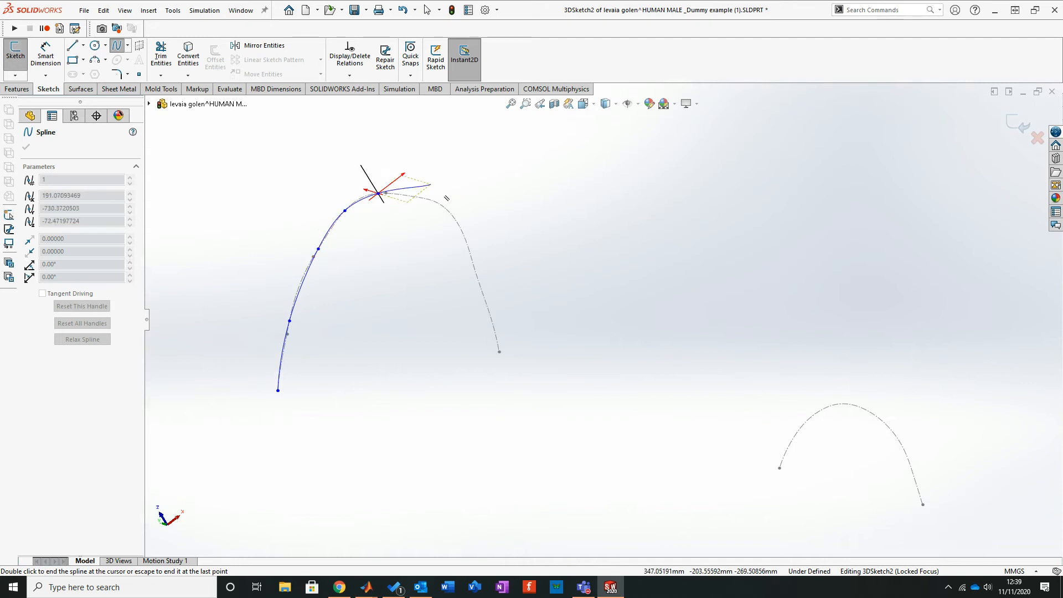
click(406, 195)
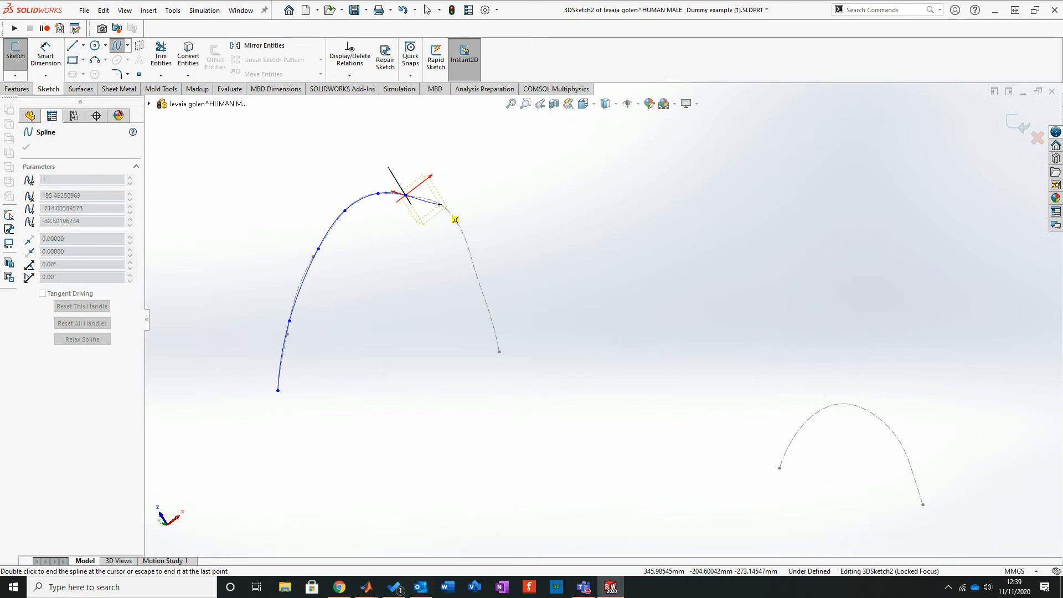
click(434, 200)
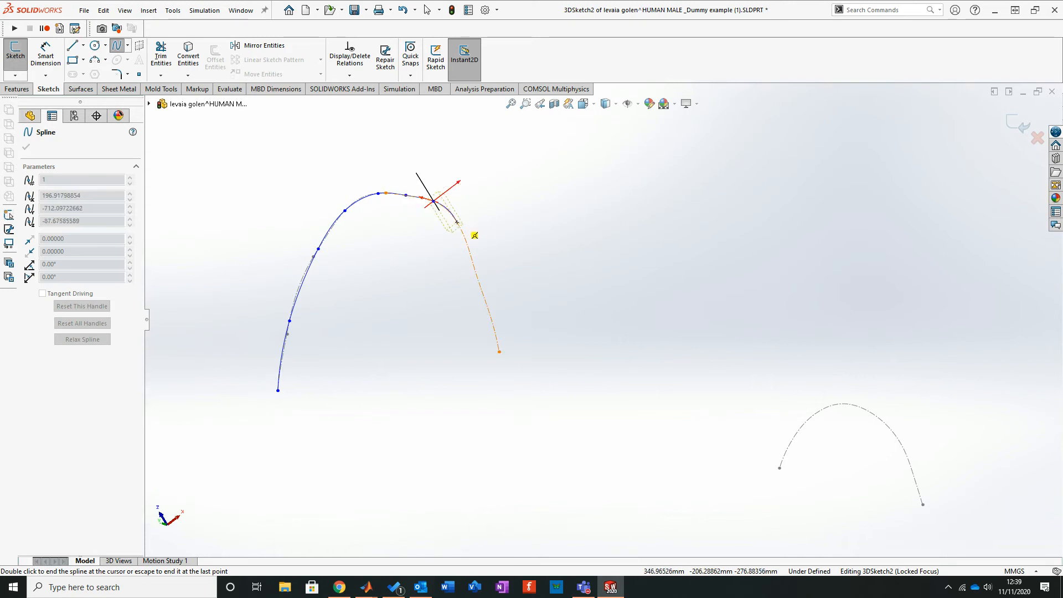
click(467, 244)
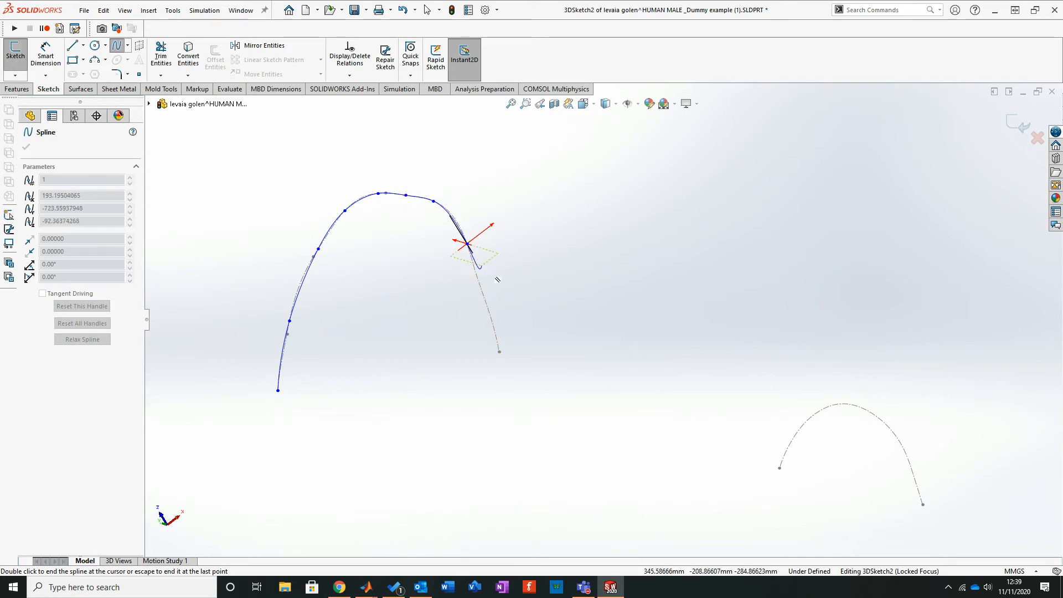
click(483, 296)
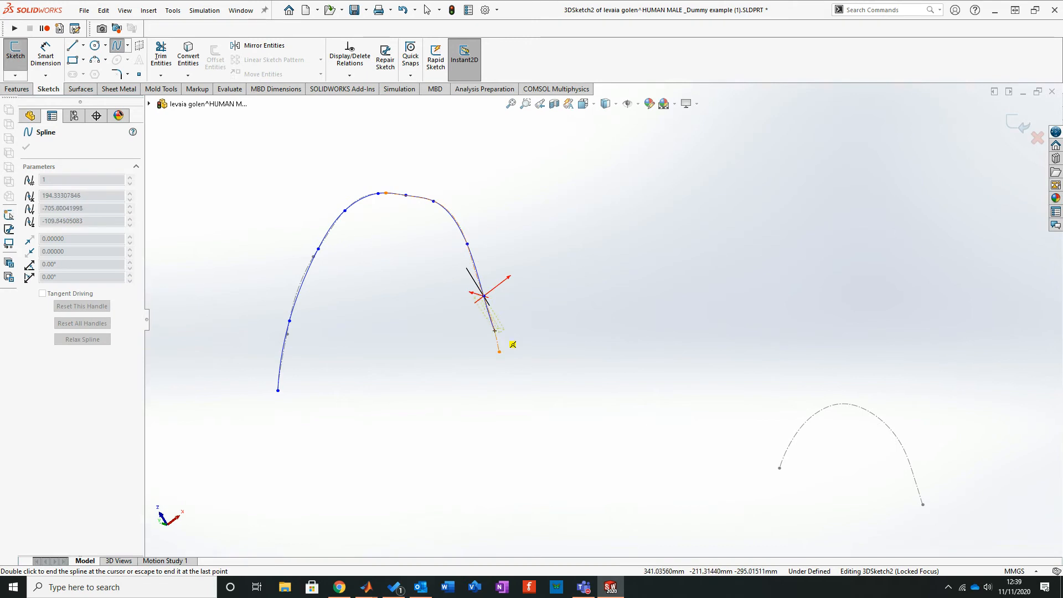
click(496, 334)
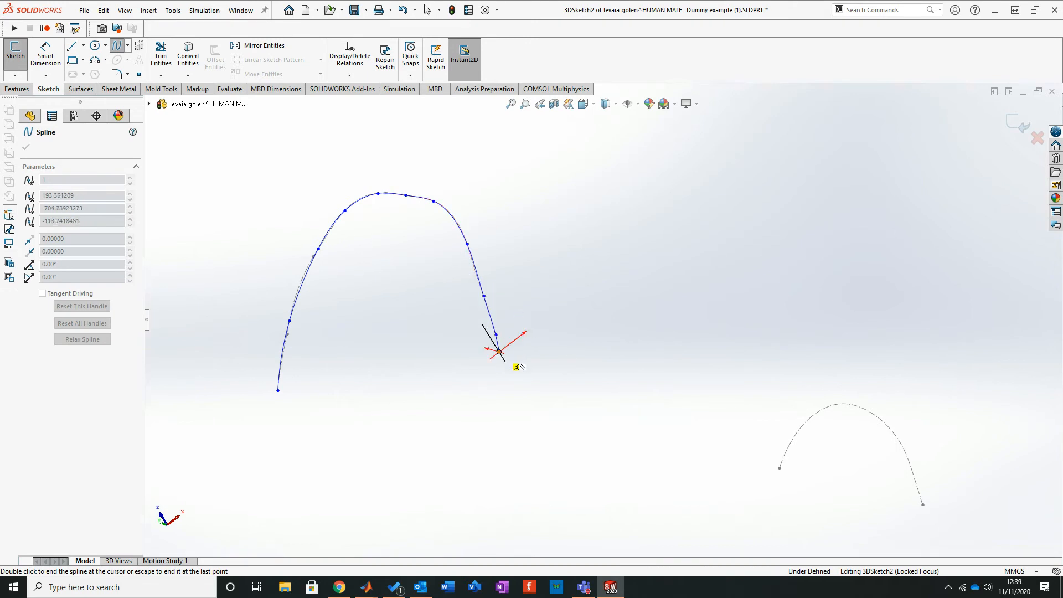
right_click(558, 336)
click(577, 343)
Step: Reposition the spline points near the crest of the upper-shin spline so it follows the construction curve more closely
middle_drag(462, 388, 443, 411)
scroll(477, 410, down, 8)
drag(323, 126, 275, 148)
drag(395, 115, 477, 122)
click(525, 143)
middle_drag(564, 327, 594, 328)
scroll(588, 332, up, 1)
scroll(603, 328, up, 3)
middle_drag(784, 538, 406, 349)
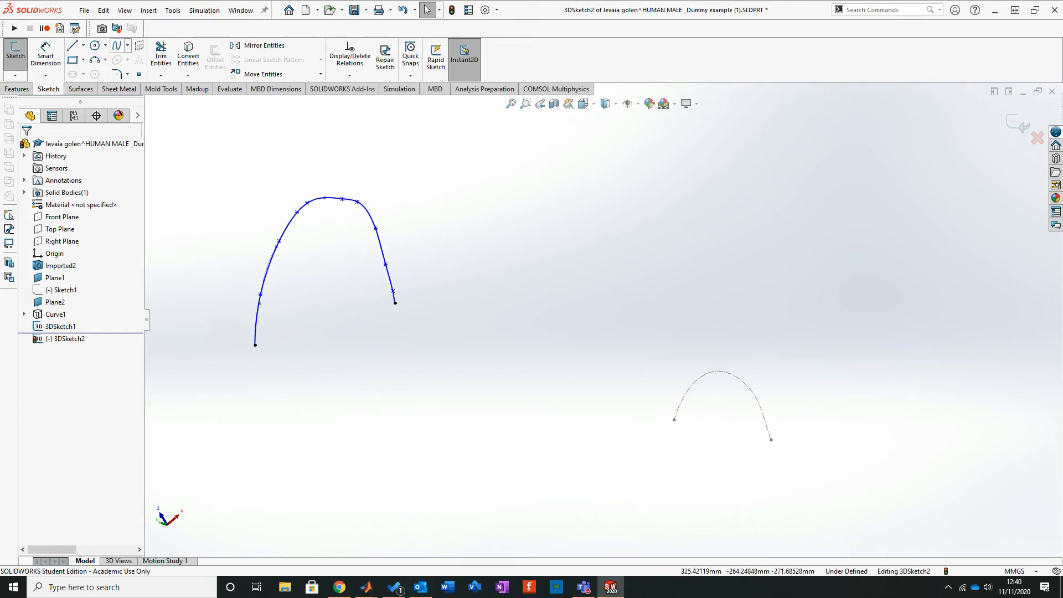
Step: Trace the ankle construction curve from end to end with a six-point spline and close the 3D sketch
click(117, 46)
click(673, 420)
click(692, 384)
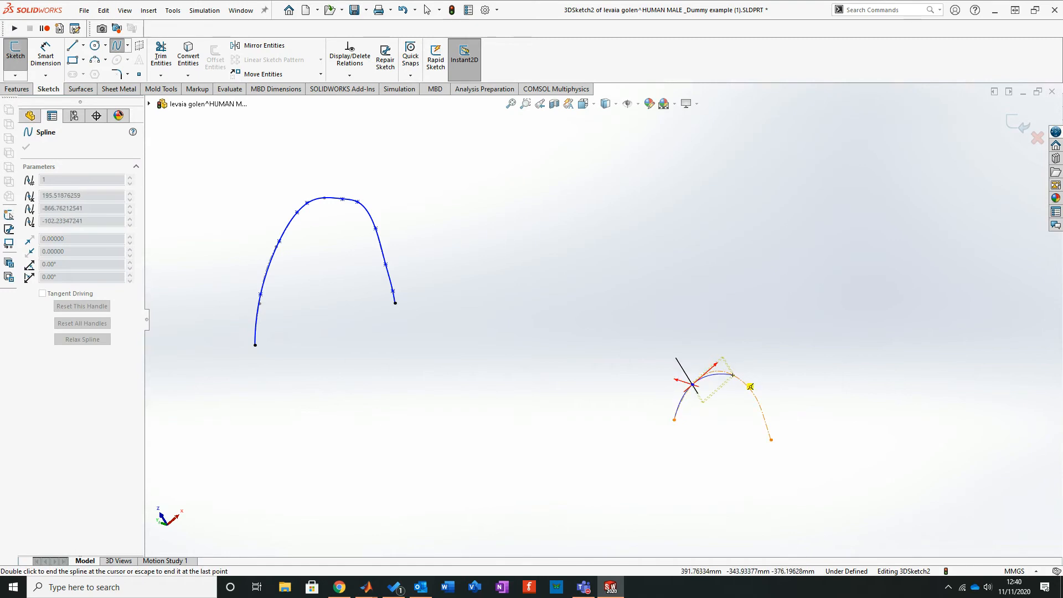
click(717, 371)
click(752, 390)
click(765, 418)
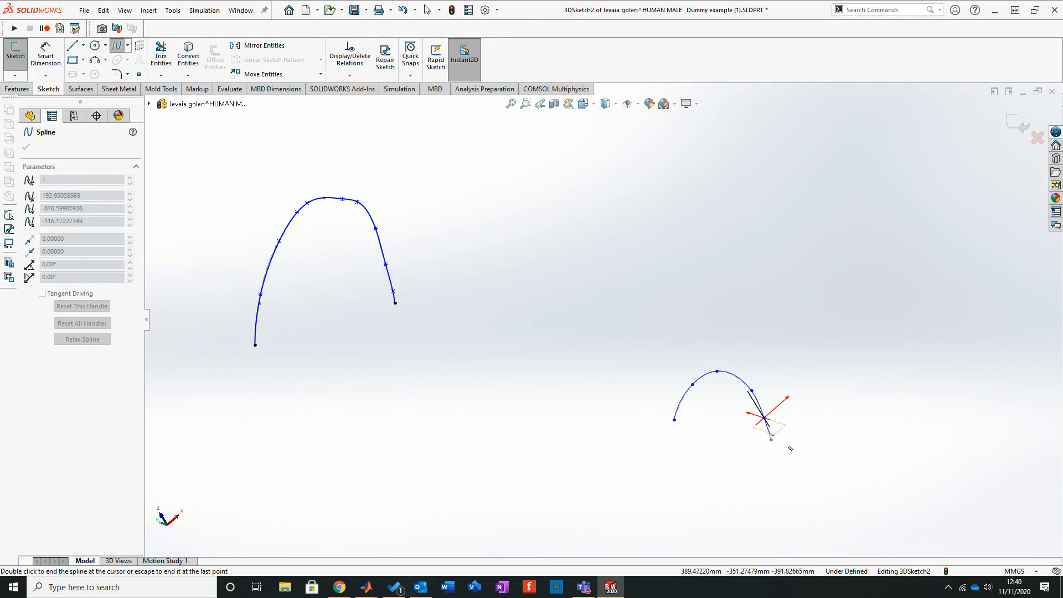
click(770, 440)
right_click(823, 364)
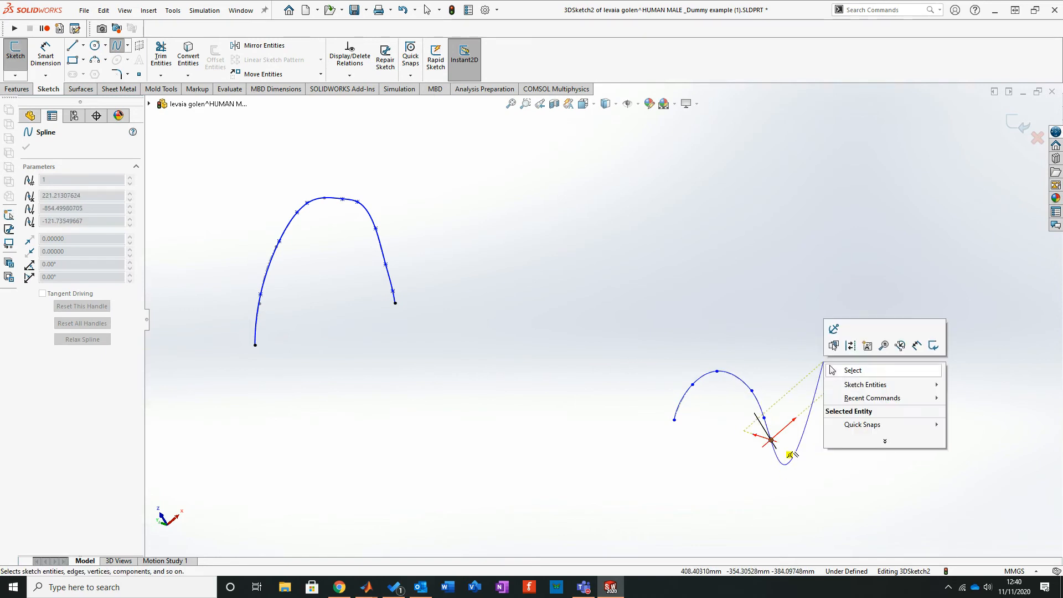
click(832, 370)
click(1018, 124)
Step: Hide the first 3D sketch containing the construction splines
click(406, 349)
right_click(62, 327)
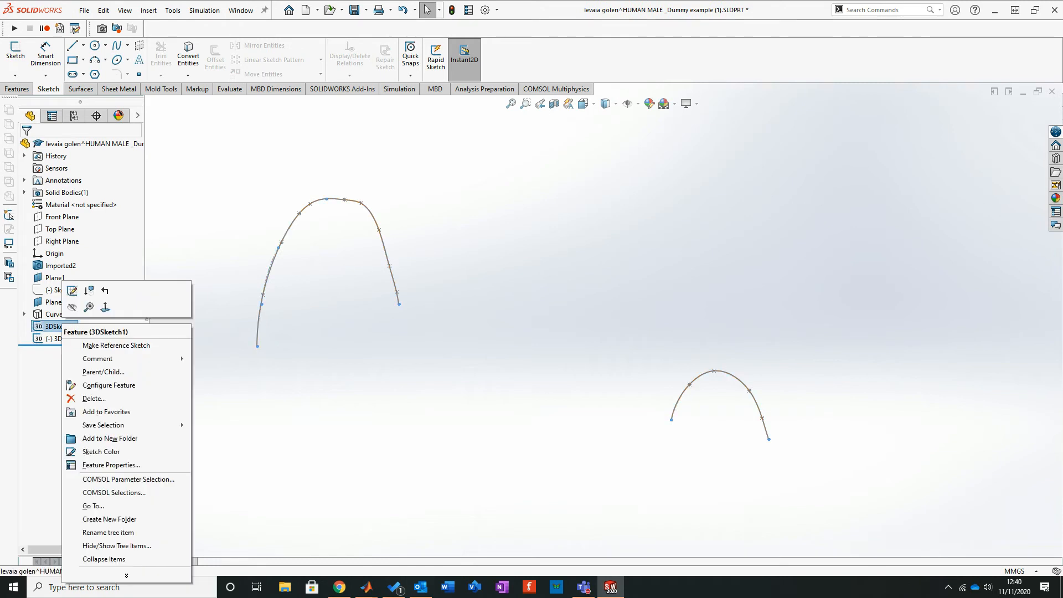
click(72, 307)
mouse_move(392, 350)
middle_down()
mouse_move(425, 366)
mouse_move(415, 367)
middle_up()
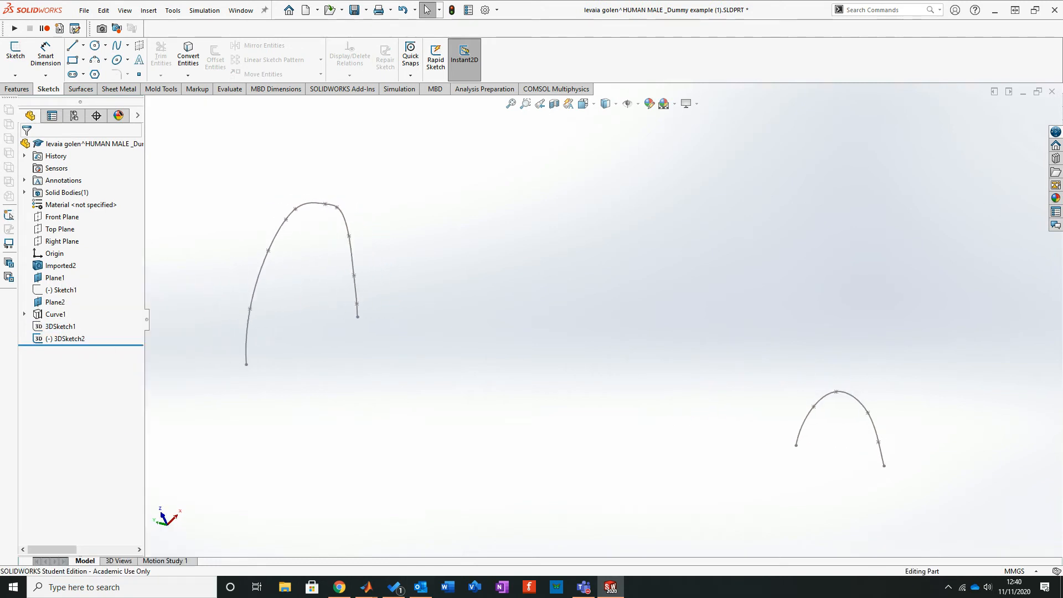
click(81, 89)
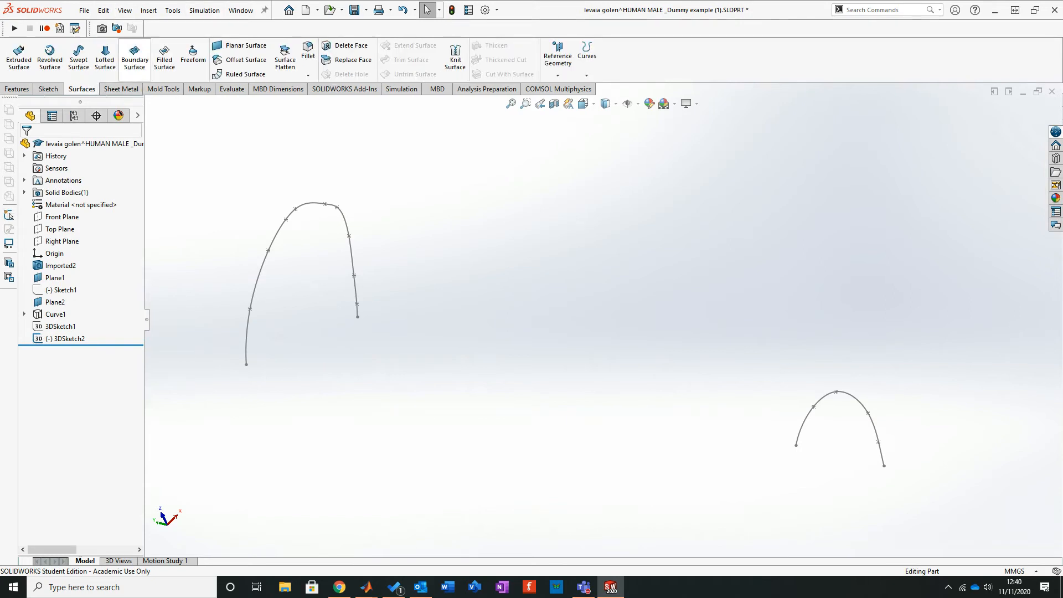
click(105, 58)
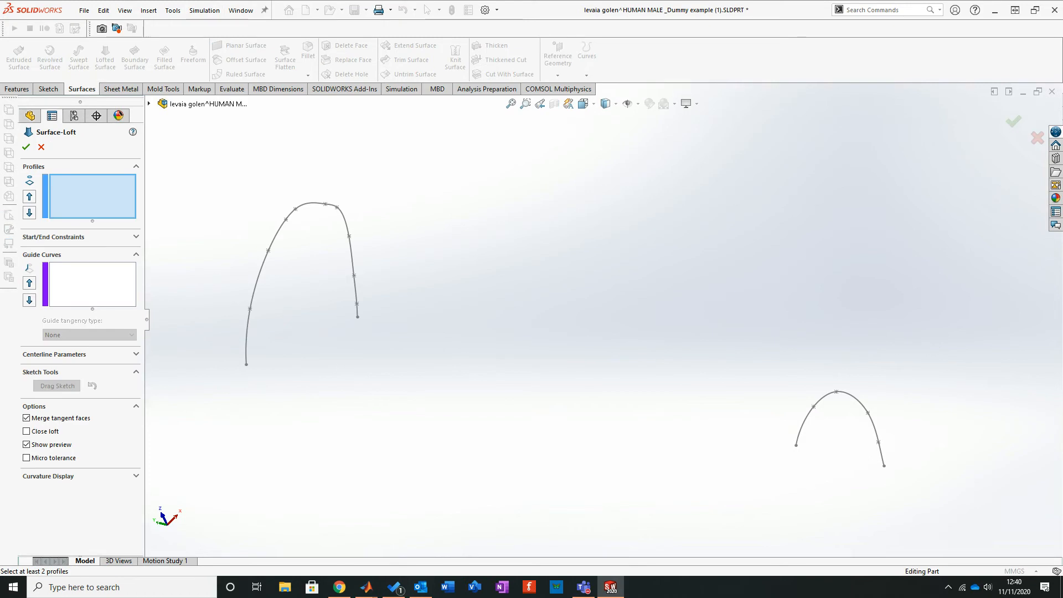
click(246, 350)
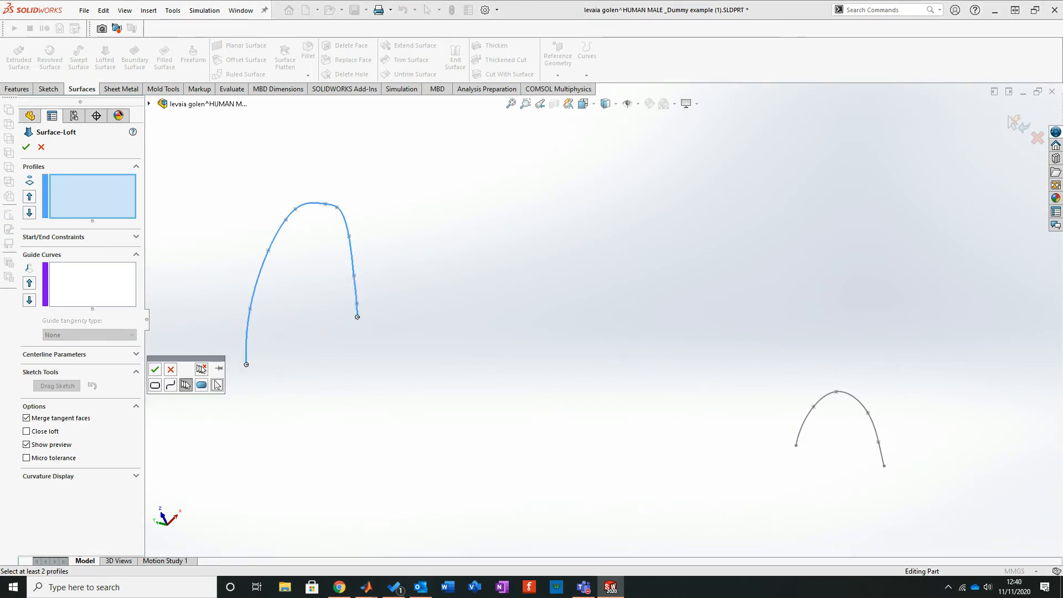
click(155, 369)
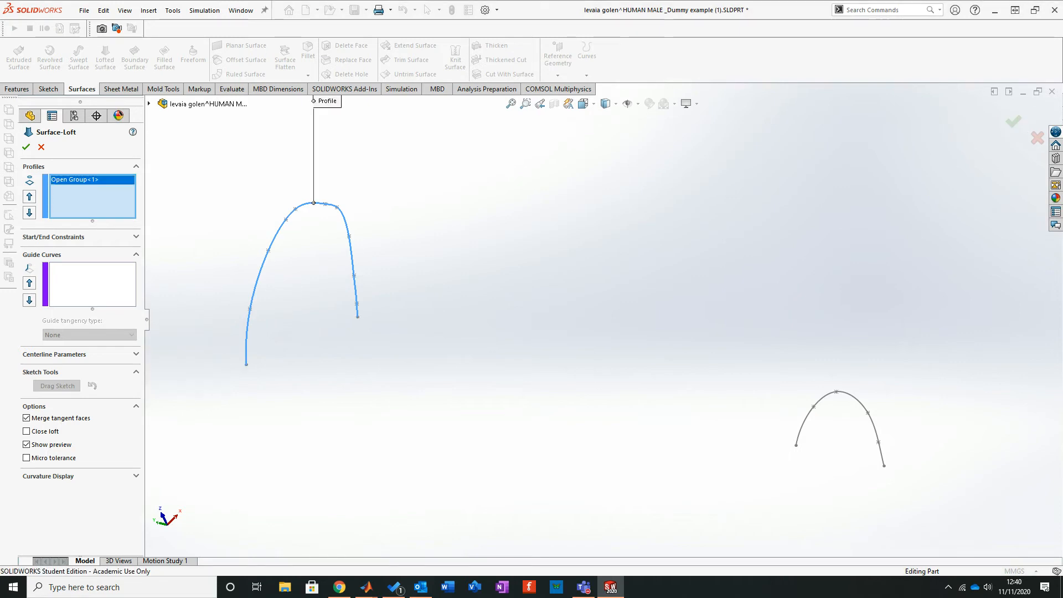
click(879, 446)
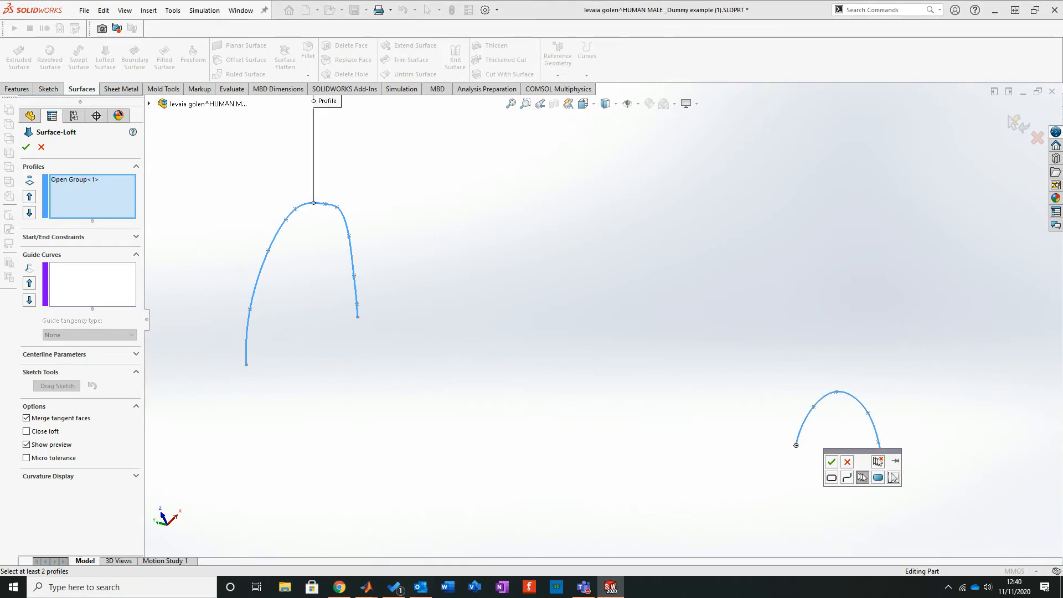
click(831, 461)
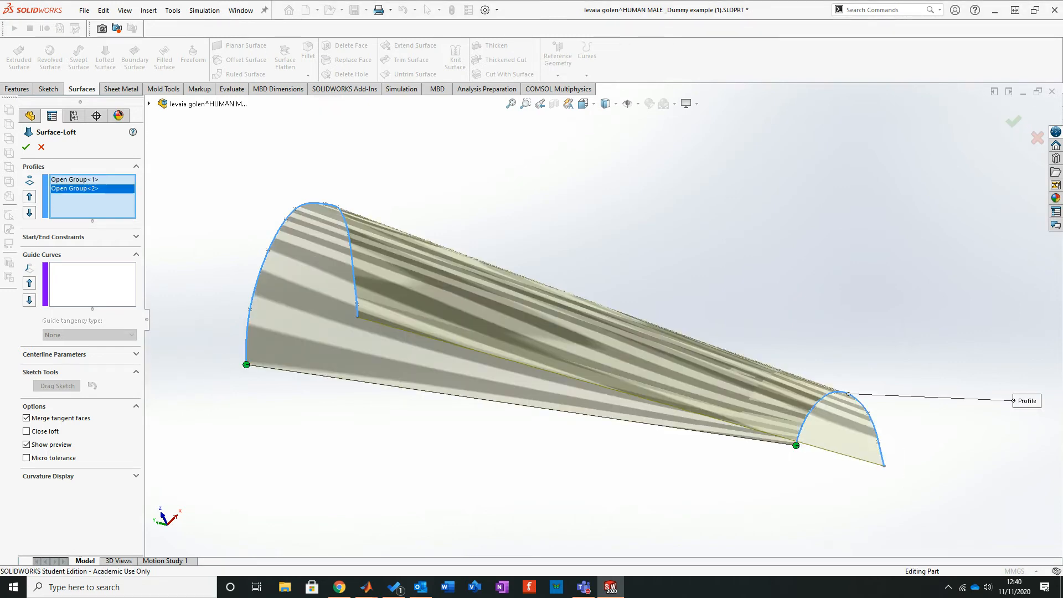
middle_drag(437, 369, 529, 326)
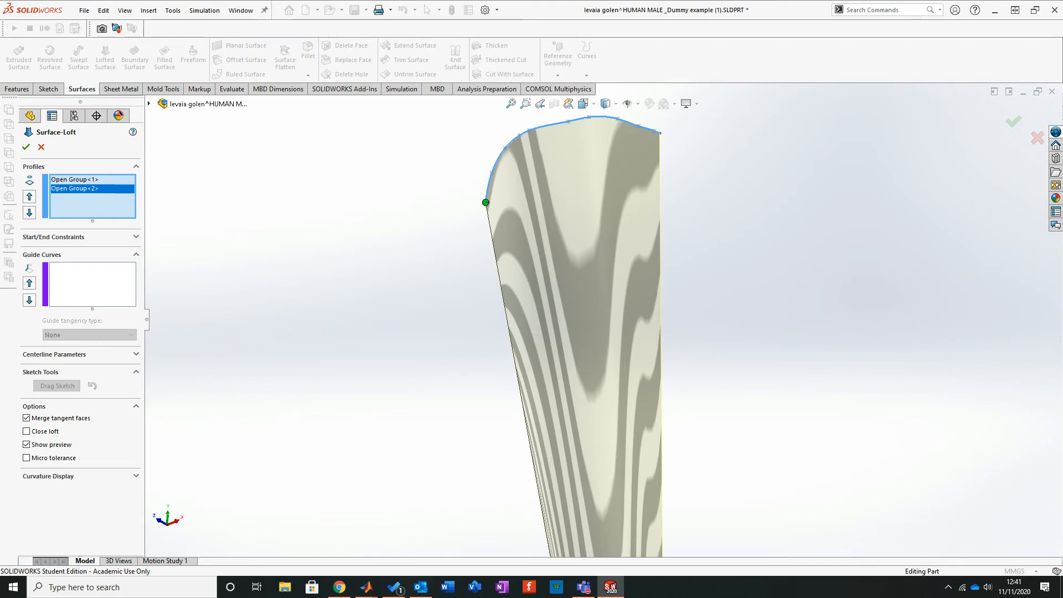
middle_drag(529, 326, 523, 321)
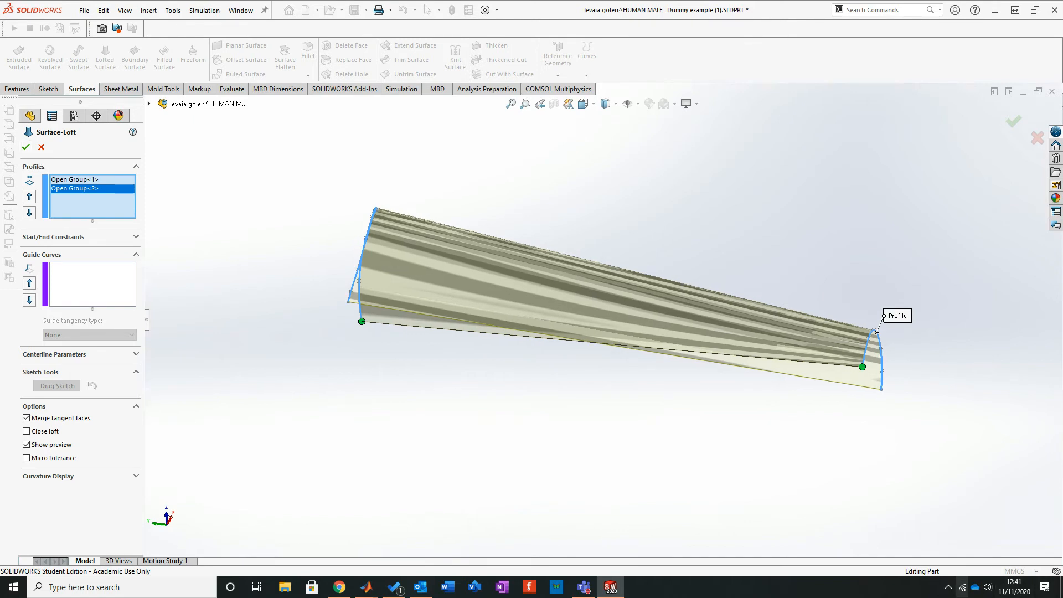
middle_drag(523, 321, 530, 324)
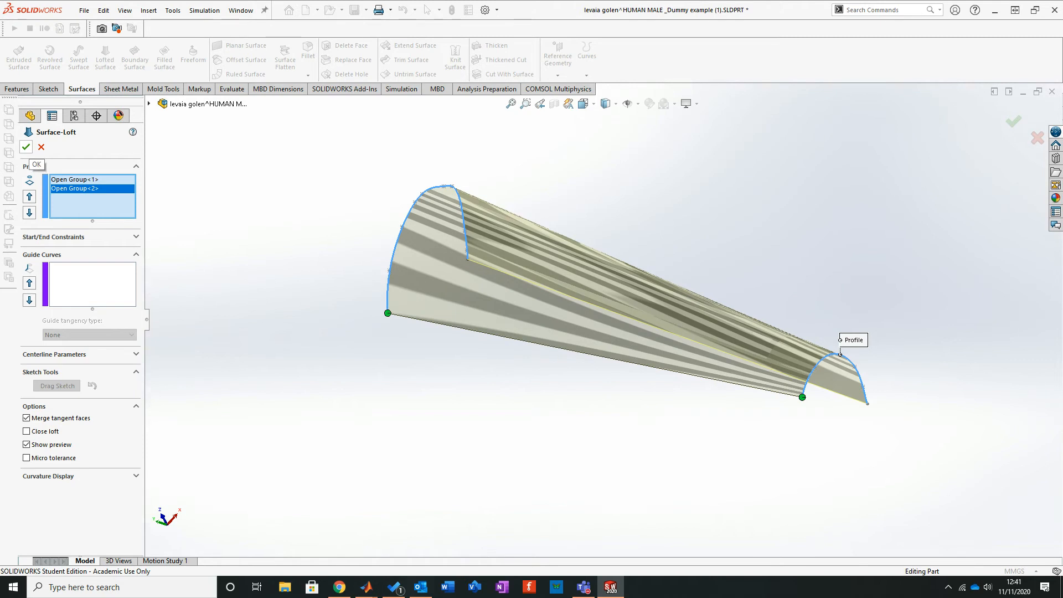
key(Escape)
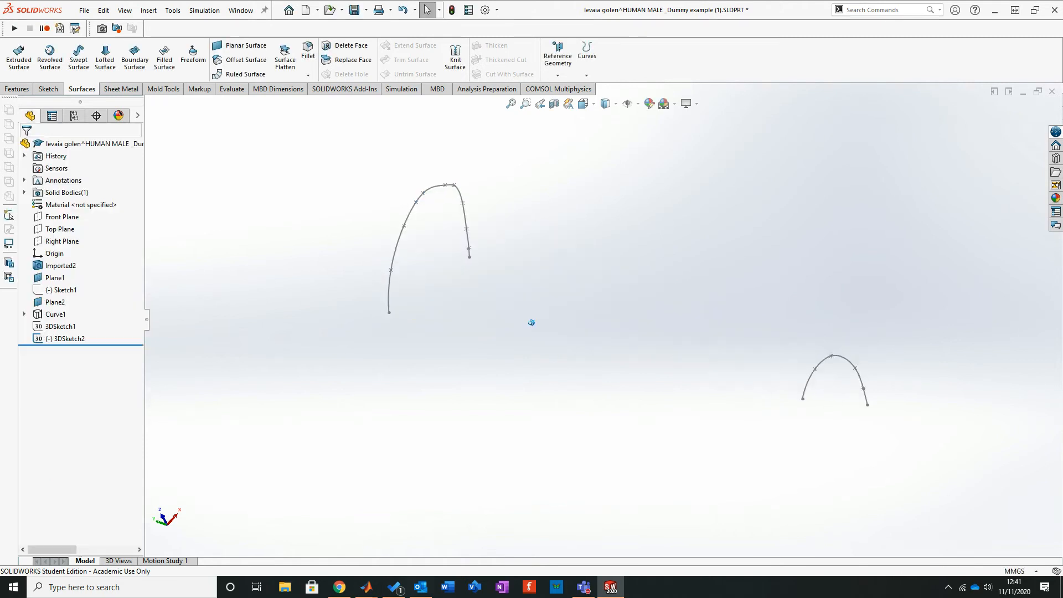
Step: Show the hidden solid leg body together with the two end splines
middle_drag(542, 323, 568, 276)
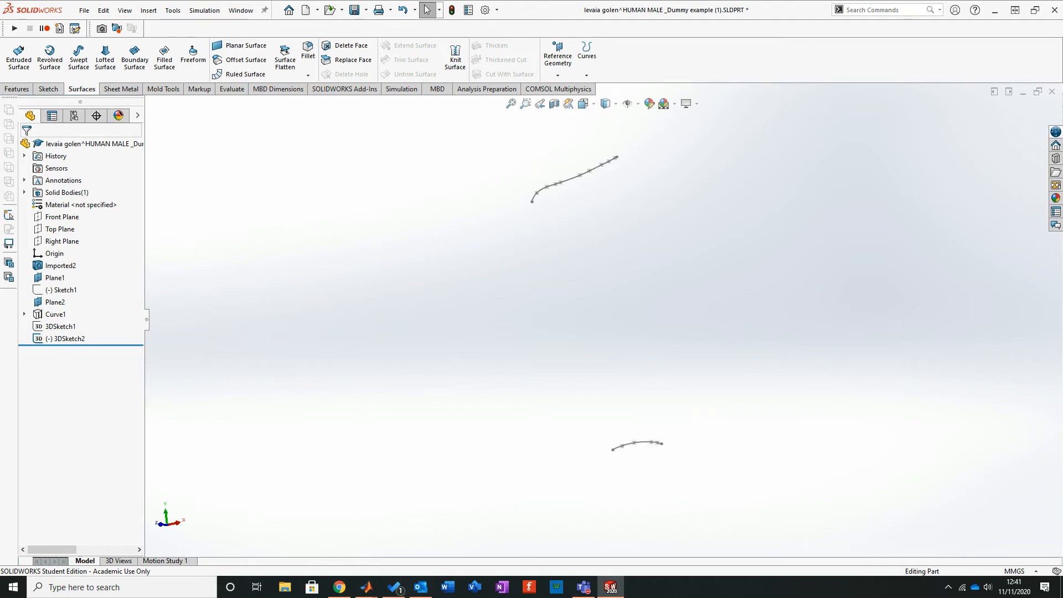
right_click(60, 192)
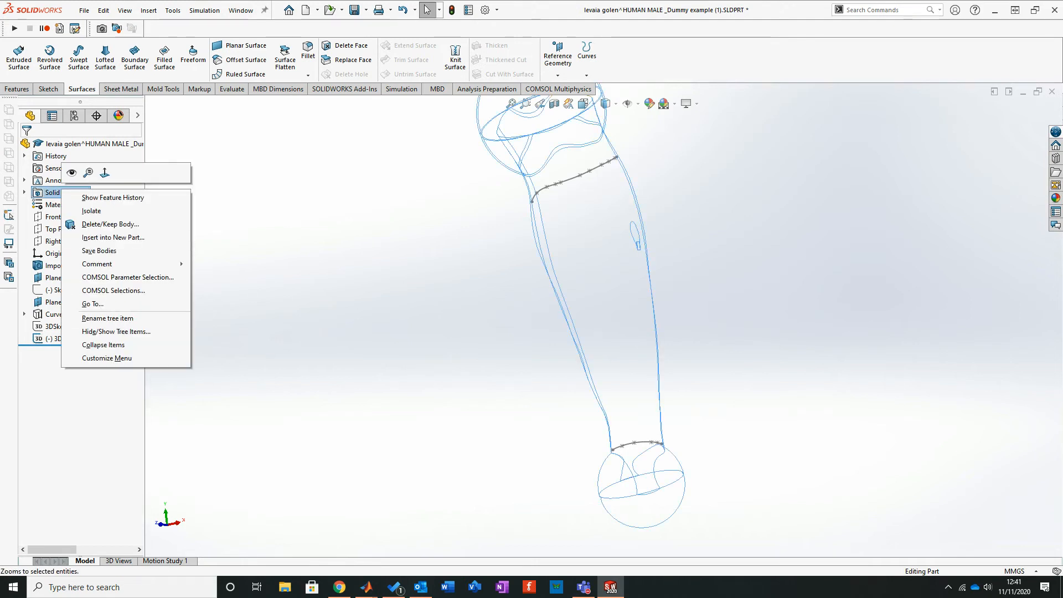
click(71, 173)
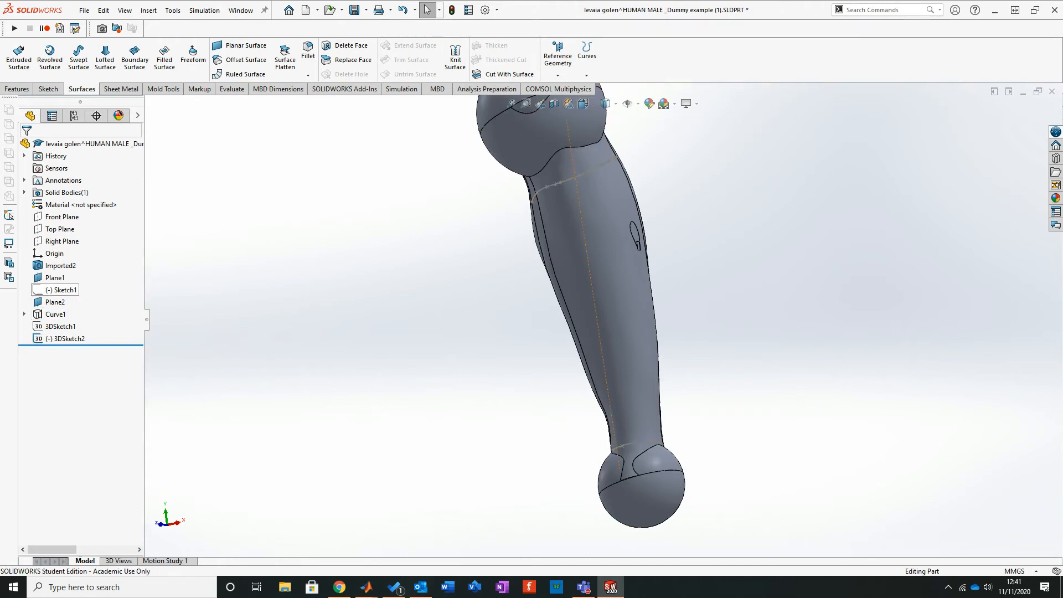
Step: On Plane1, sketch a three-point arc of about 105 mm radius along the shin's side edge, starting at the upper-shin spline's end
click(55, 277)
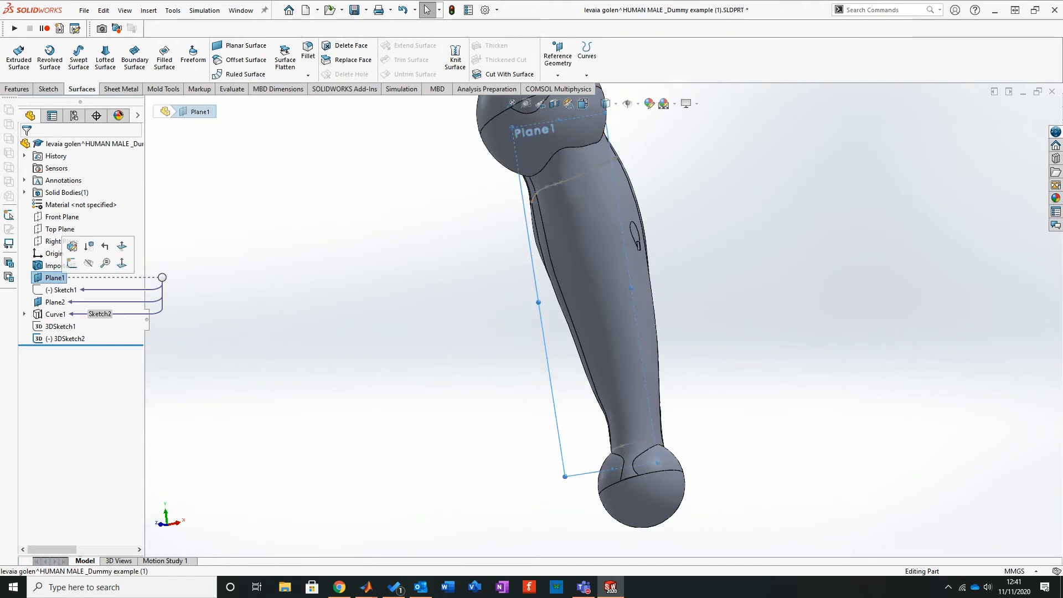
click(122, 264)
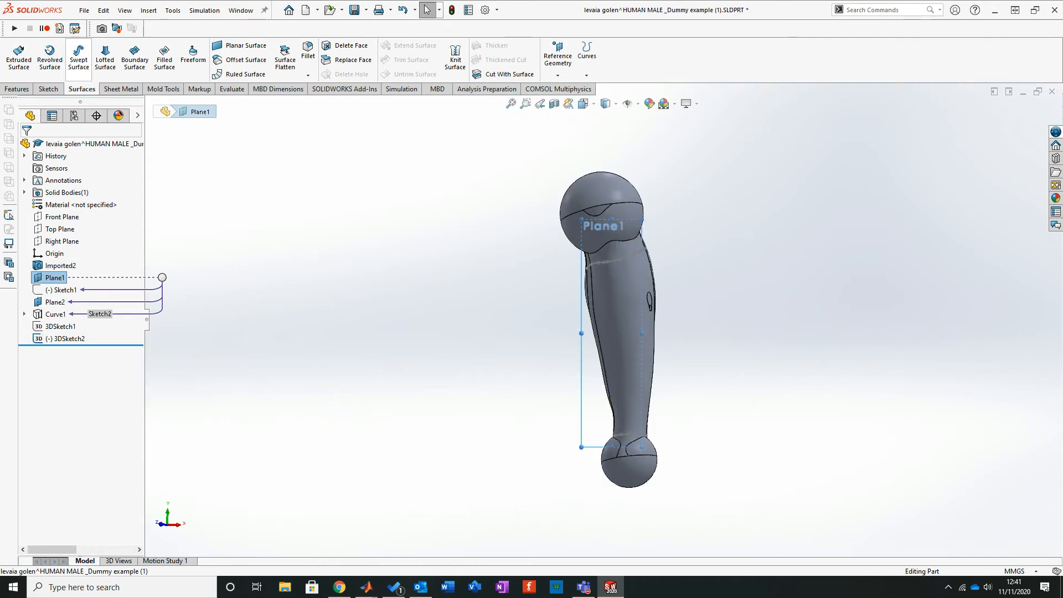
click(48, 89)
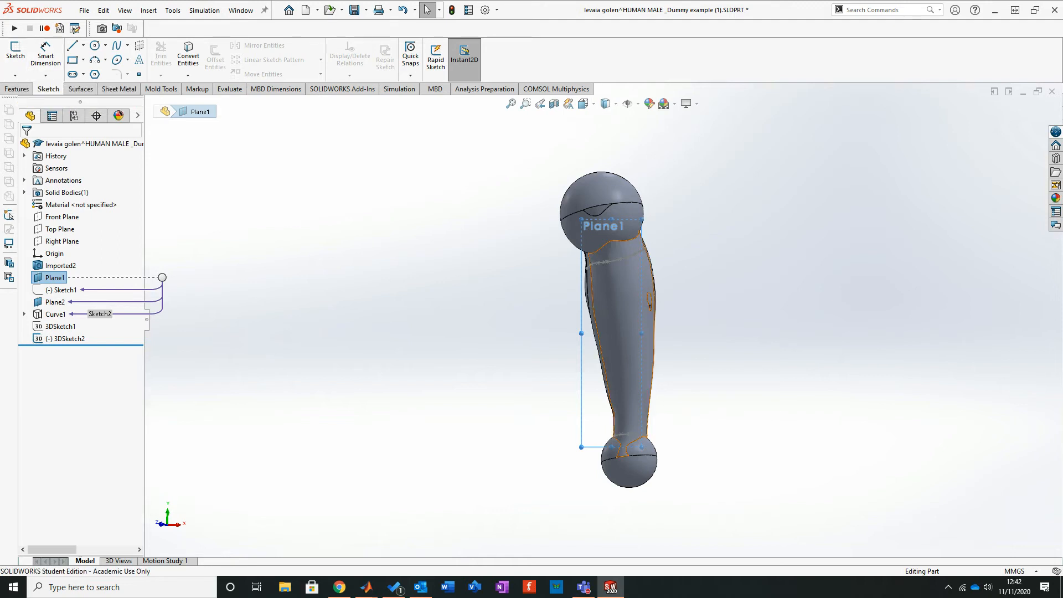
click(16, 52)
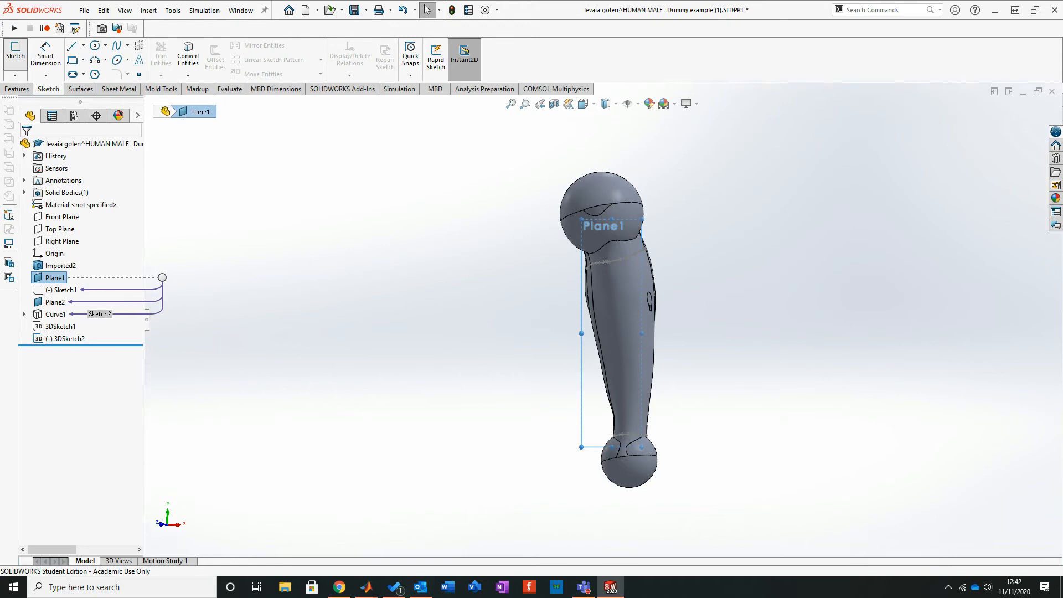
click(95, 60)
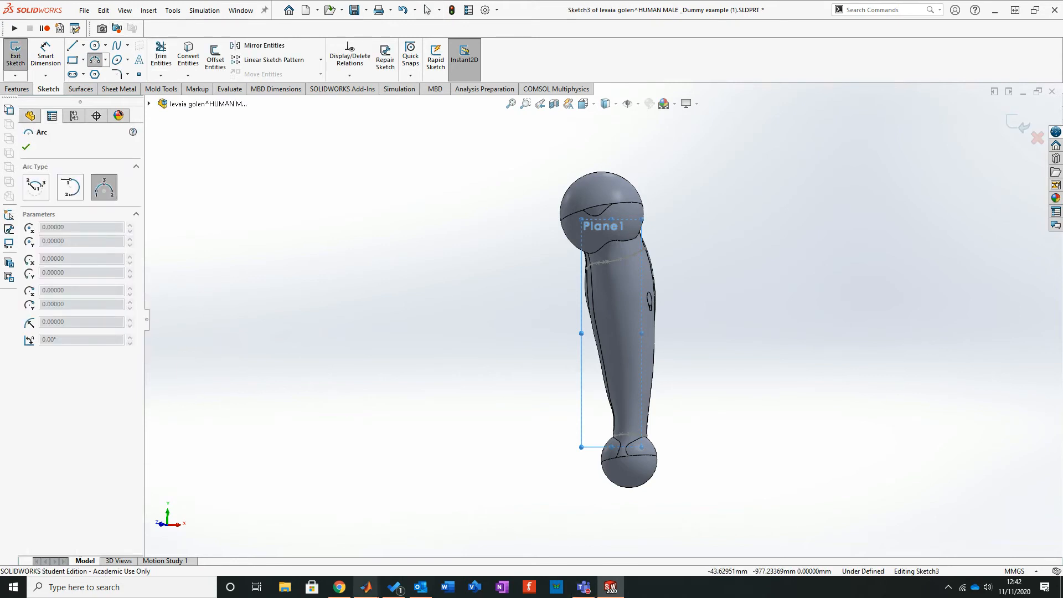
click(340, 587)
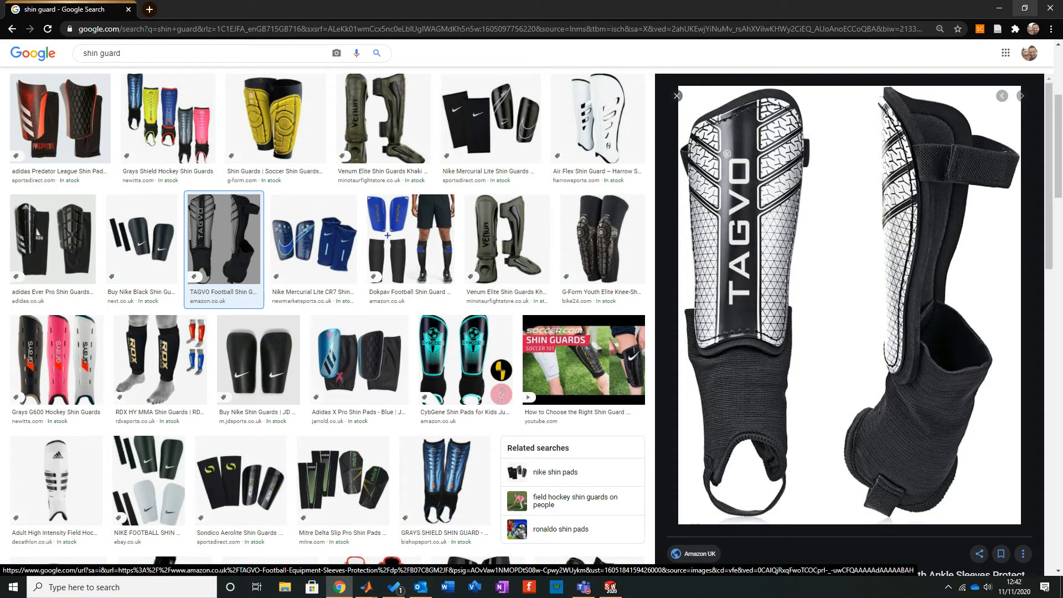
click(999, 8)
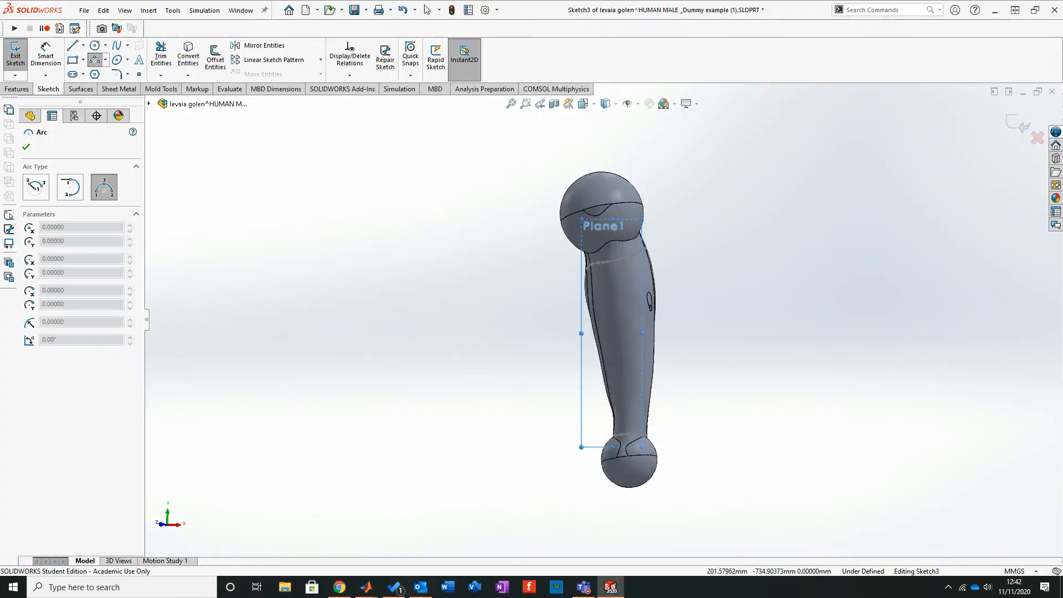
scroll(666, 276, down, 3)
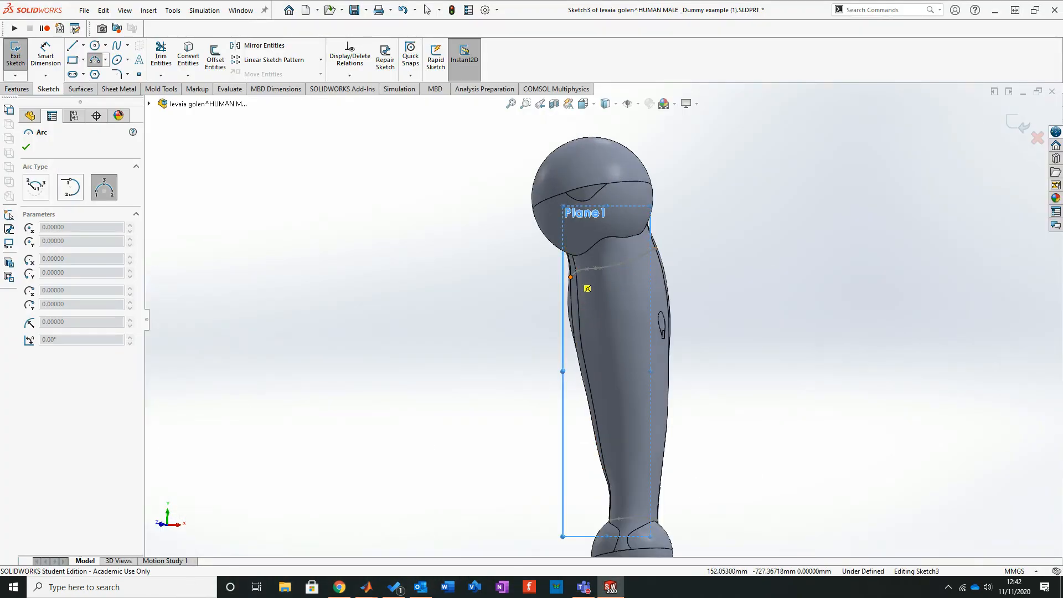
click(570, 277)
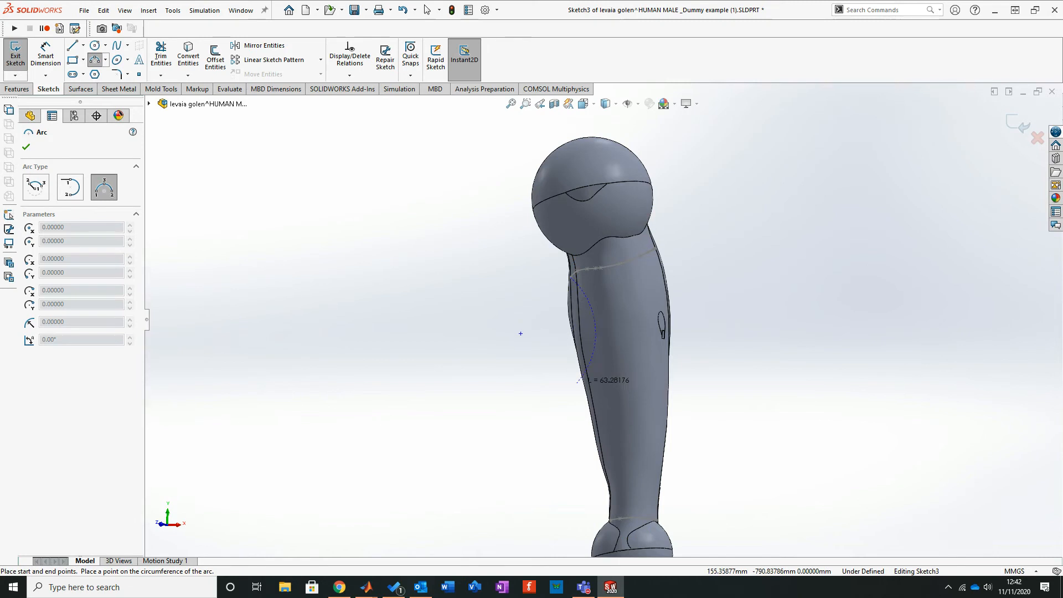
click(585, 396)
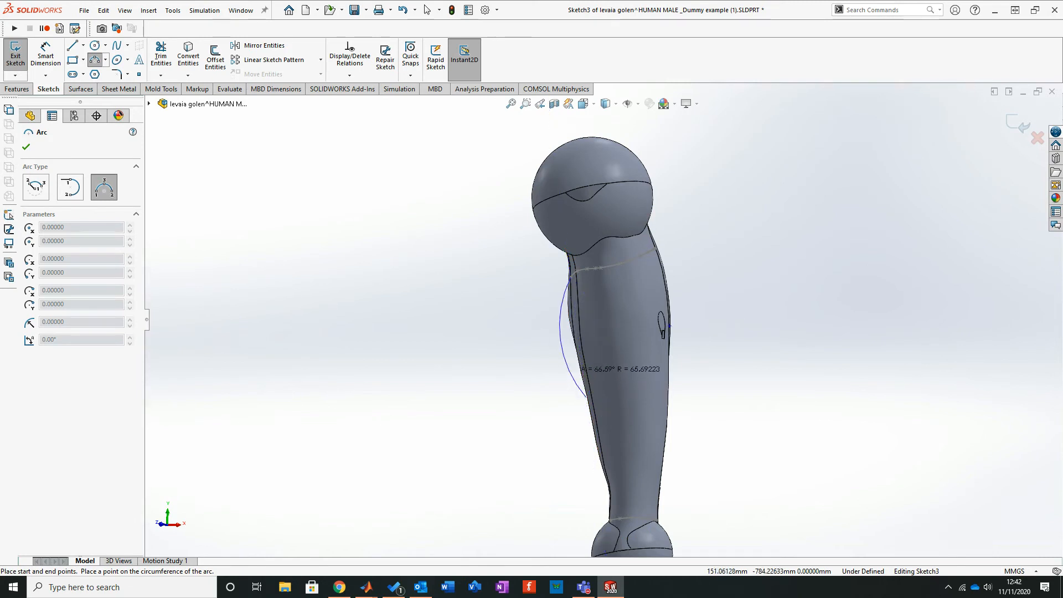
click(742, 316)
scroll(699, 317, up, 2)
scroll(636, 493, down, 1)
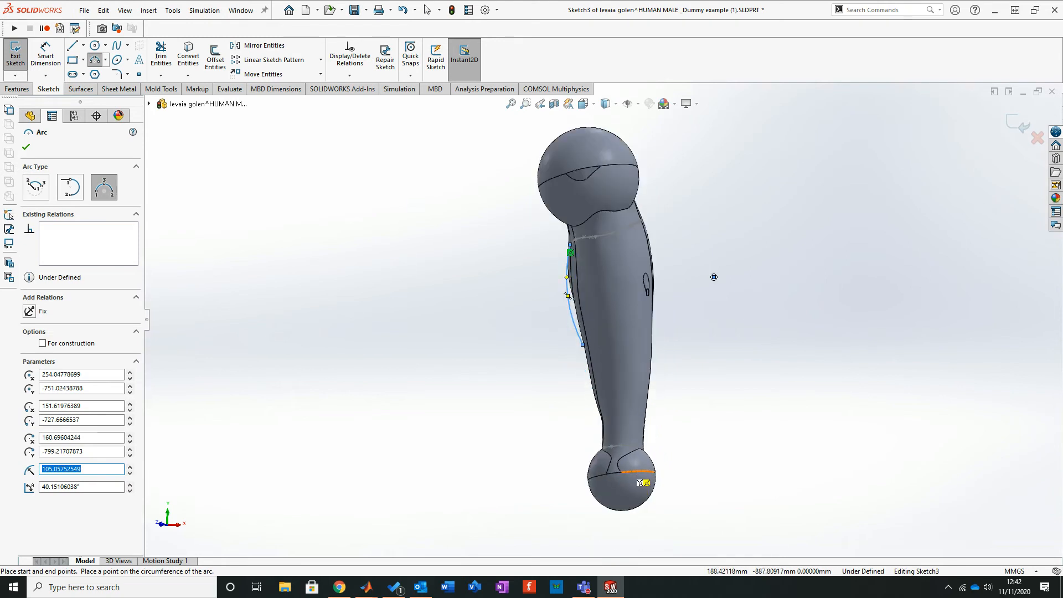
Step: Add a tangent three-point arc of about 135 mm radius between the ankle spline's end and the first arc's lower end
scroll(613, 412, down, 1)
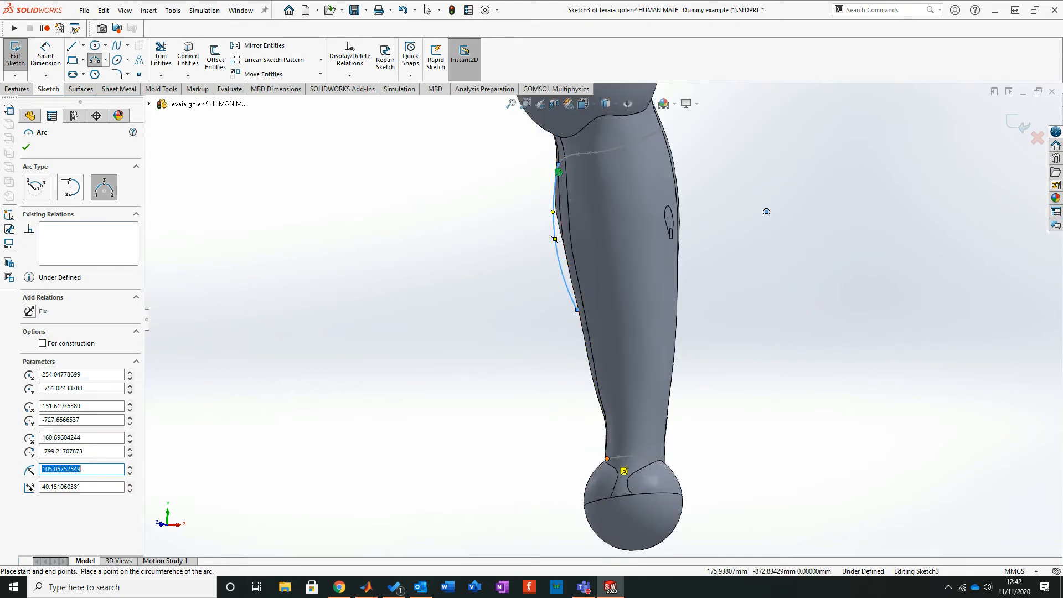
click(607, 458)
click(578, 310)
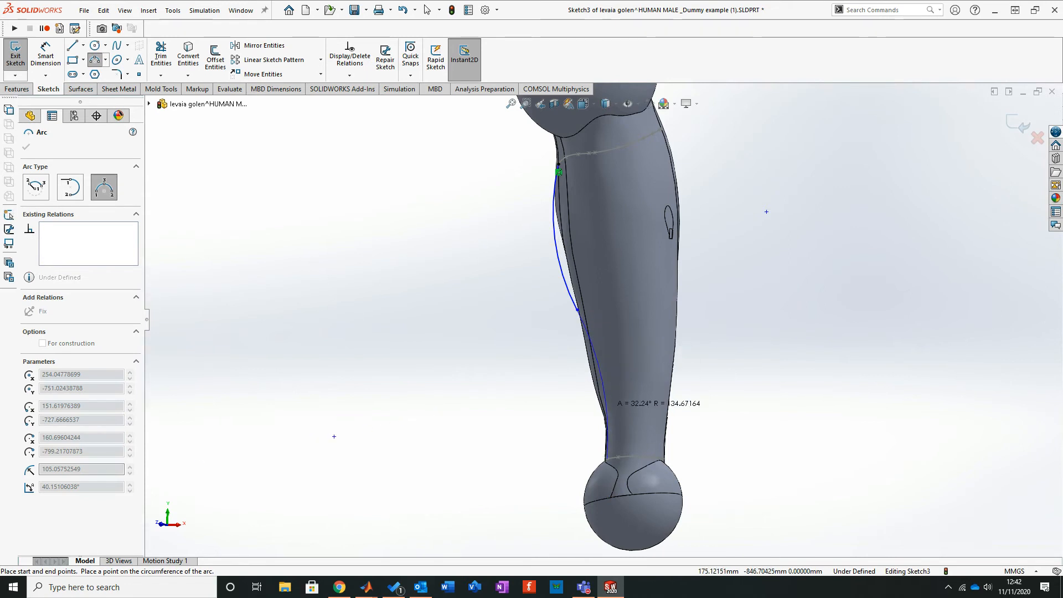
click(603, 398)
scroll(598, 340, down, 2)
scroll(598, 339, up, 2)
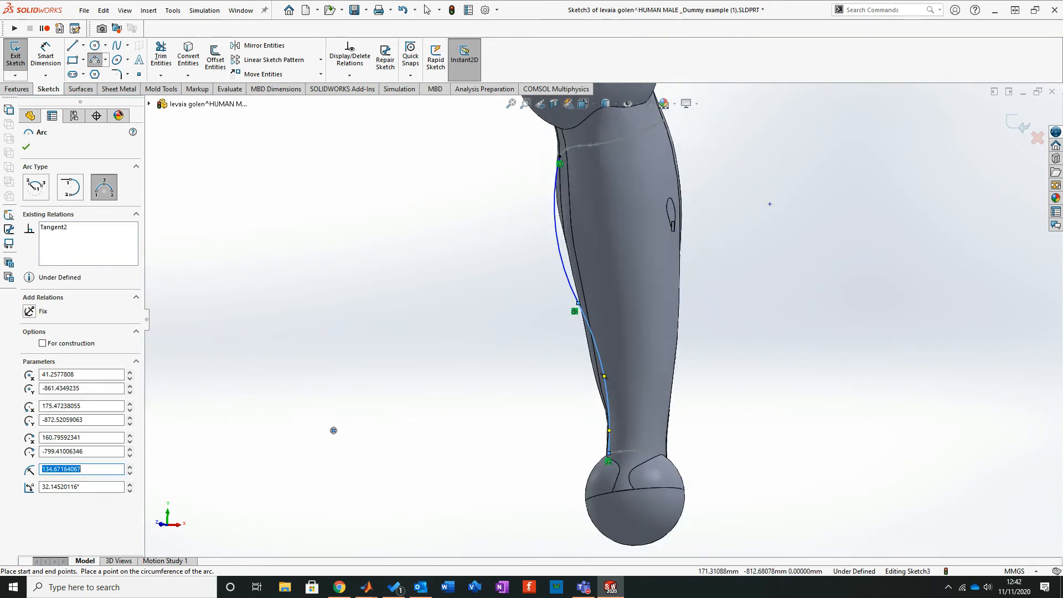
key(Escape)
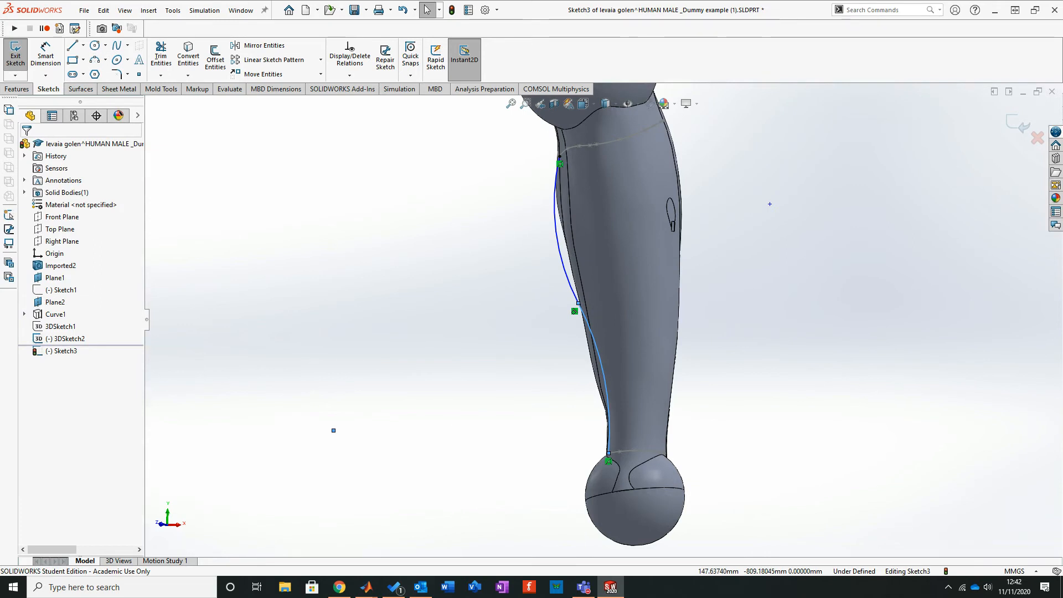
key(Escape)
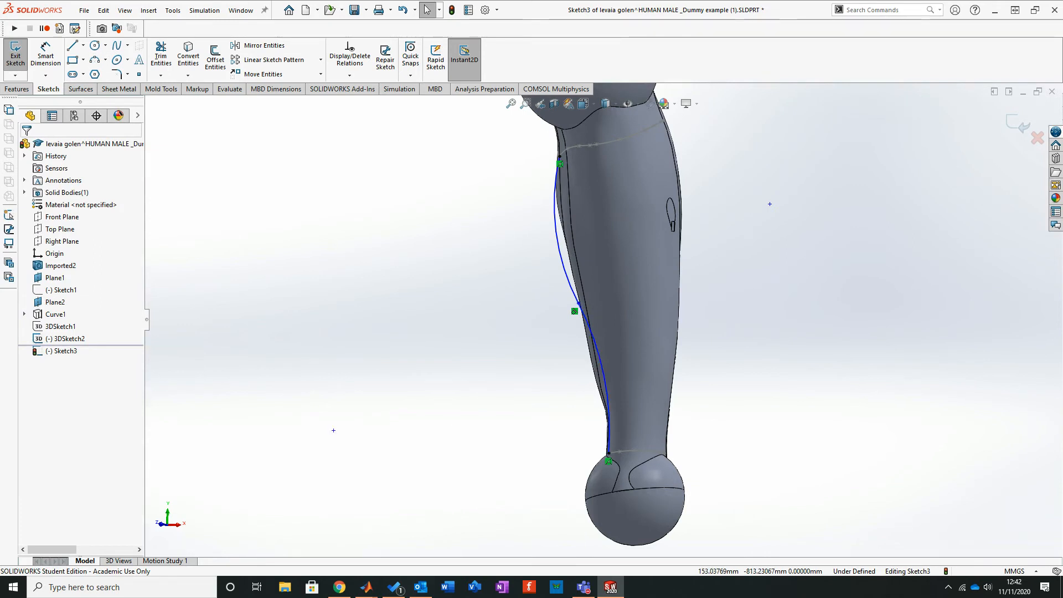
click(564, 267)
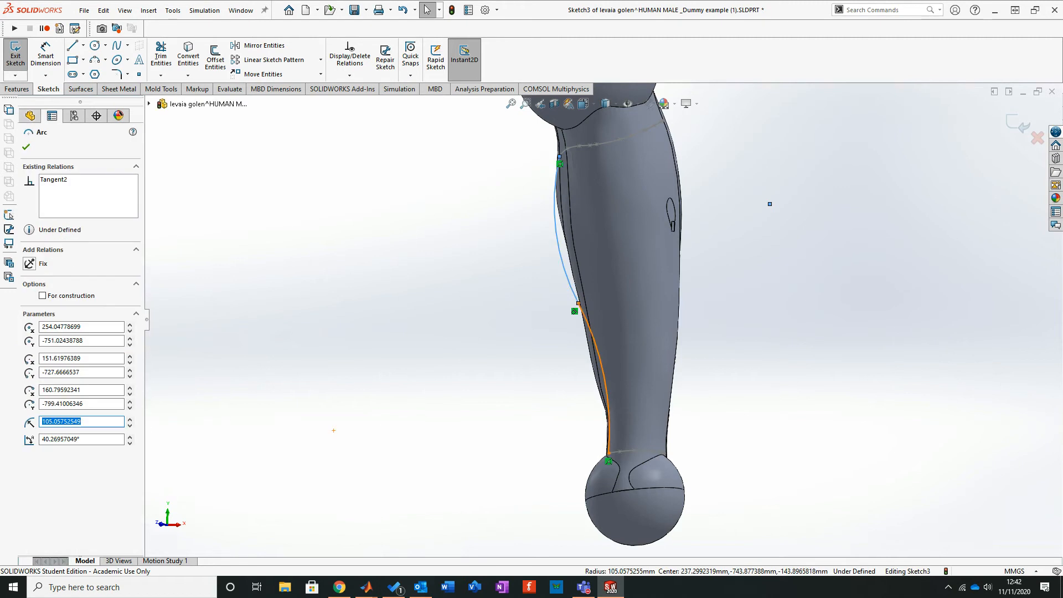
ctrl+click(600, 357)
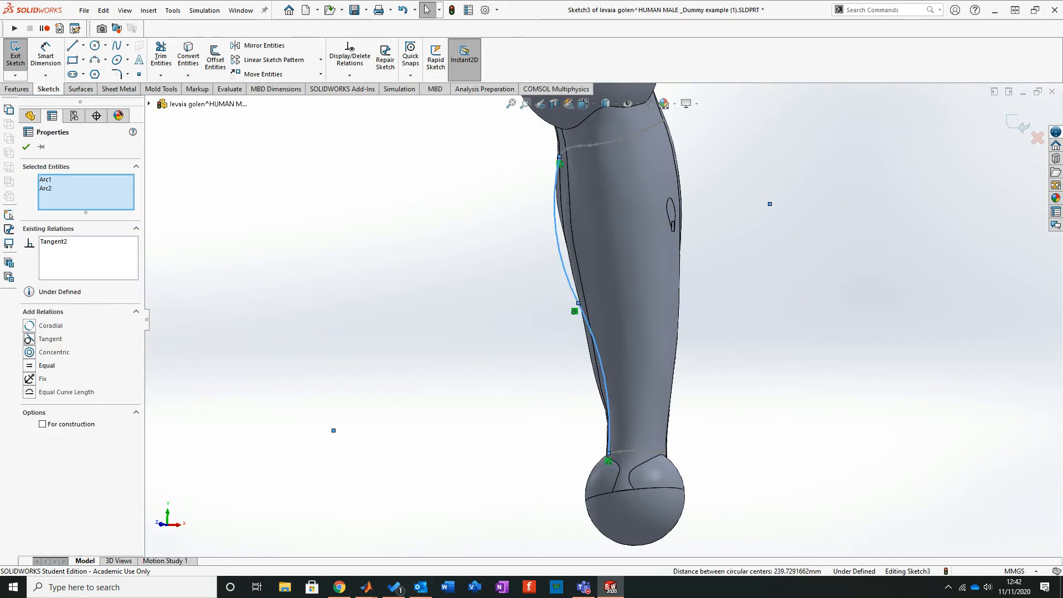
key(Escape)
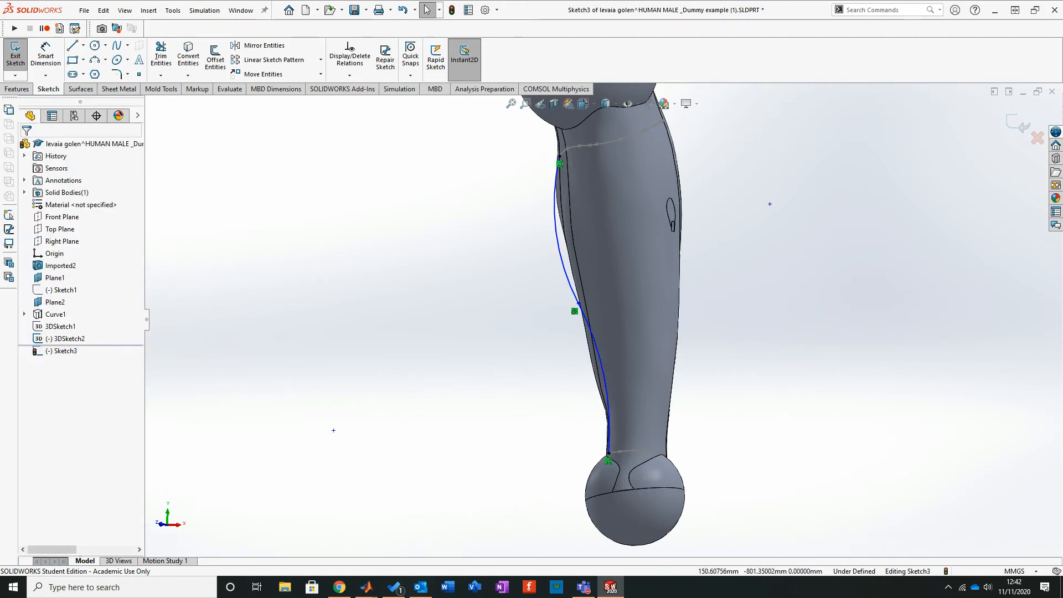
Step: Reshape the two arcs by moving their junction and the upper arc closer to the shin's side outline, and close the sketch
click(577, 303)
mouse_move(578, 303)
mouse_down()
mouse_move(574, 313)
mouse_move(565, 289)
mouse_move(570, 308)
mouse_up()
click(332, 435)
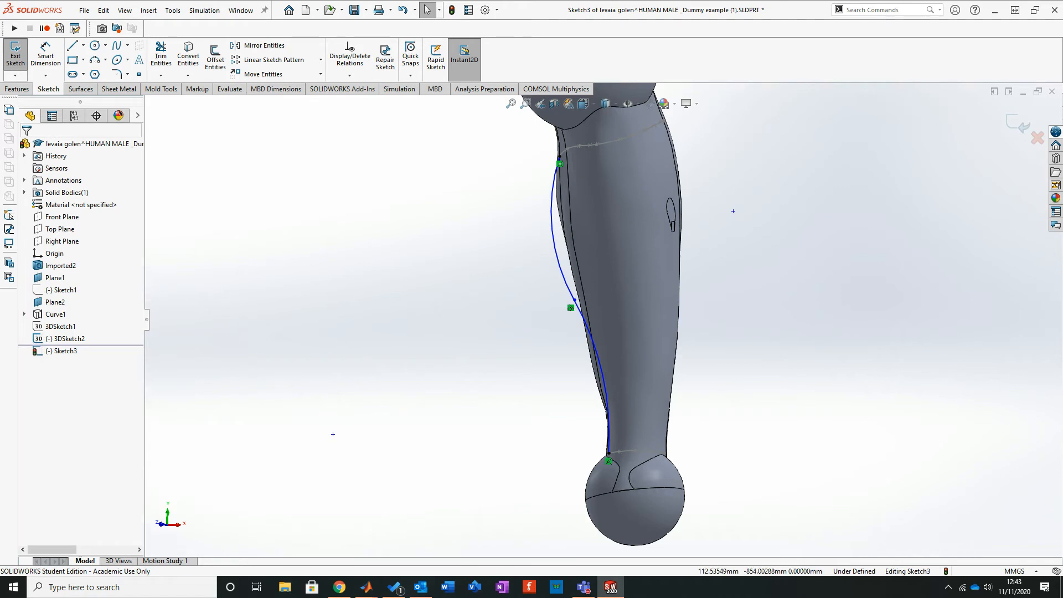
drag(550, 228, 559, 236)
click(869, 197)
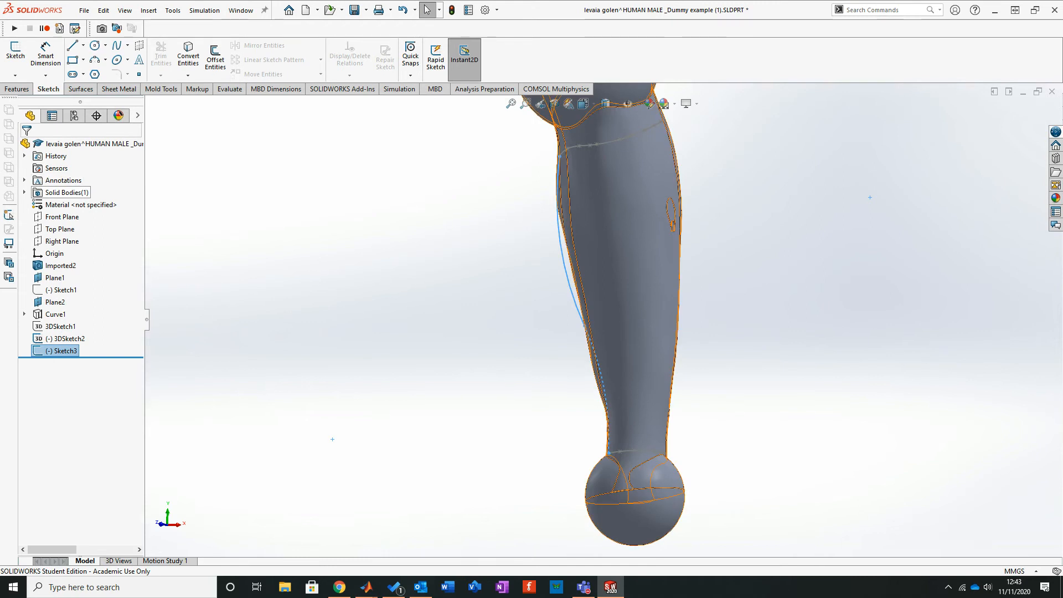
Step: Hide the solid leg body, leaving the end splines and the side-curve sketch
right_click(64, 192)
click(100, 199)
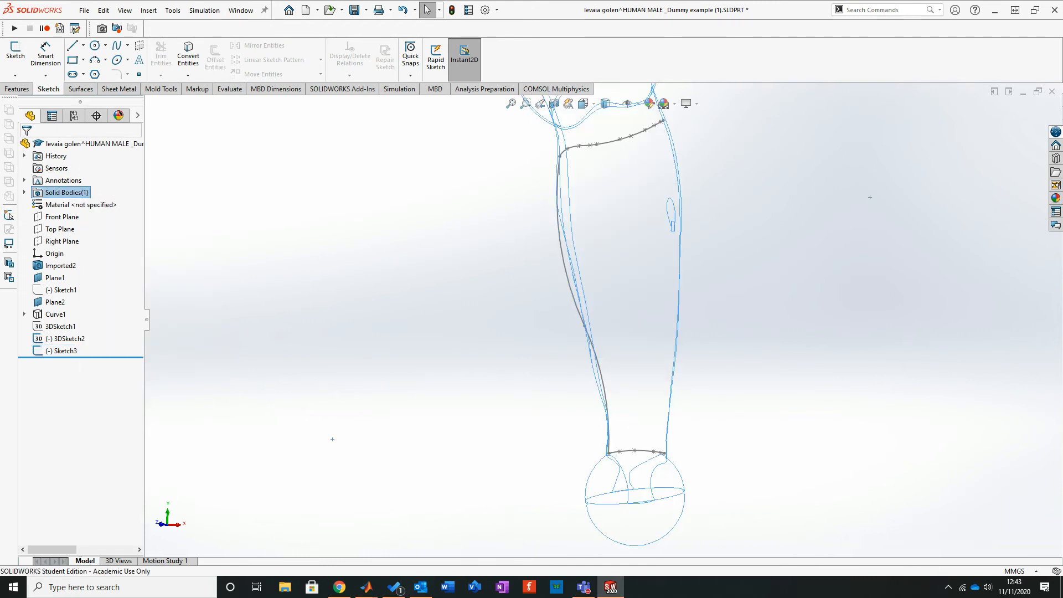
Step: On Plane2, sketch a three-point arc of about 369 mm radius starting at the upper-shin spline's end and running along the side curve
key(Escape)
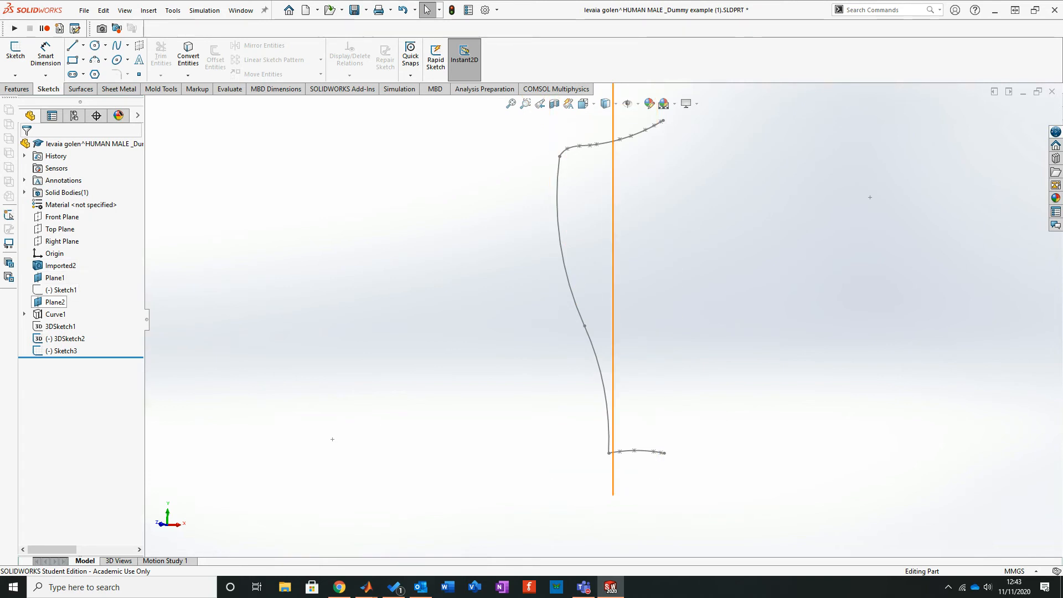
click(56, 302)
click(16, 56)
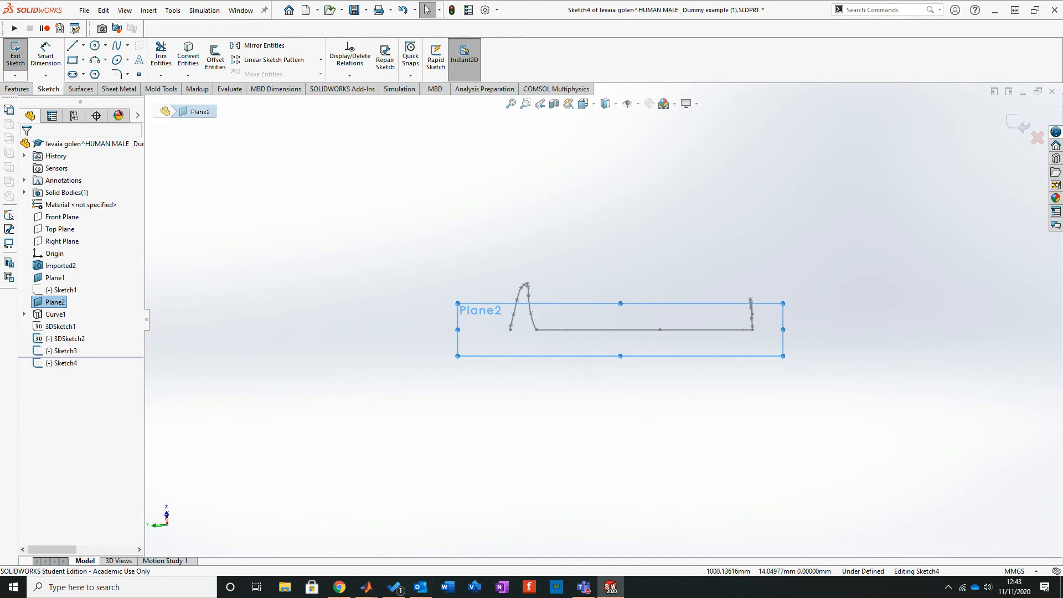
scroll(631, 329, down, 4)
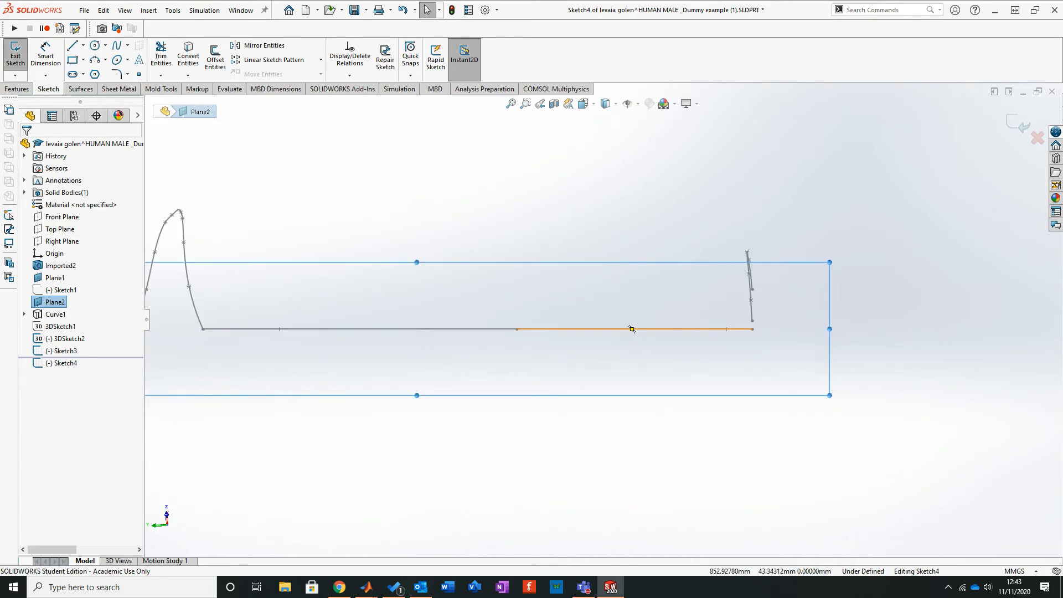
mouse_move(407, 227)
middle_down()
mouse_move(379, 301)
mouse_move(394, 297)
middle_up()
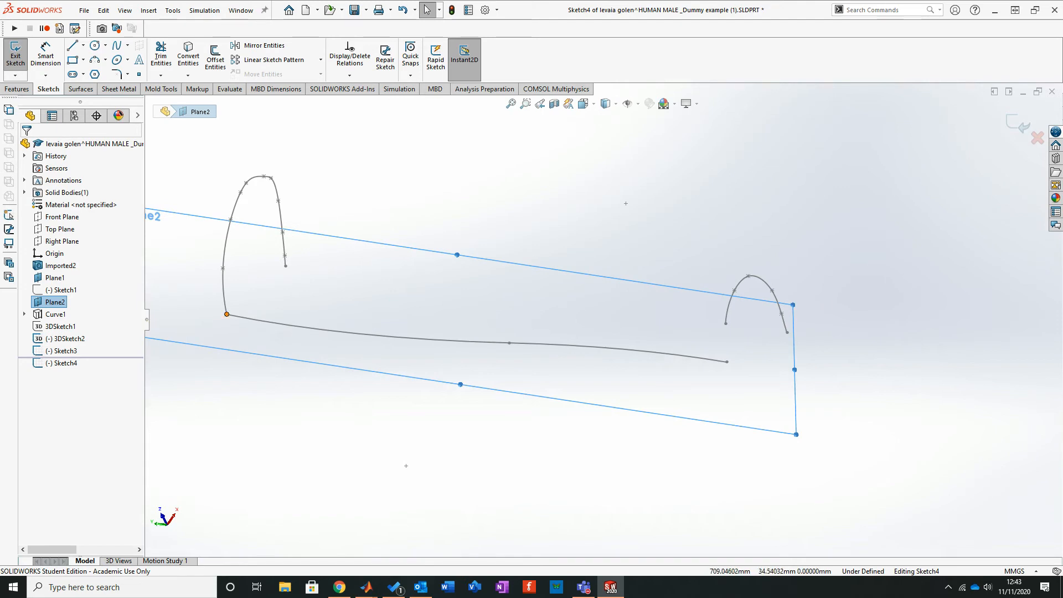
middle_drag(391, 299, 403, 299)
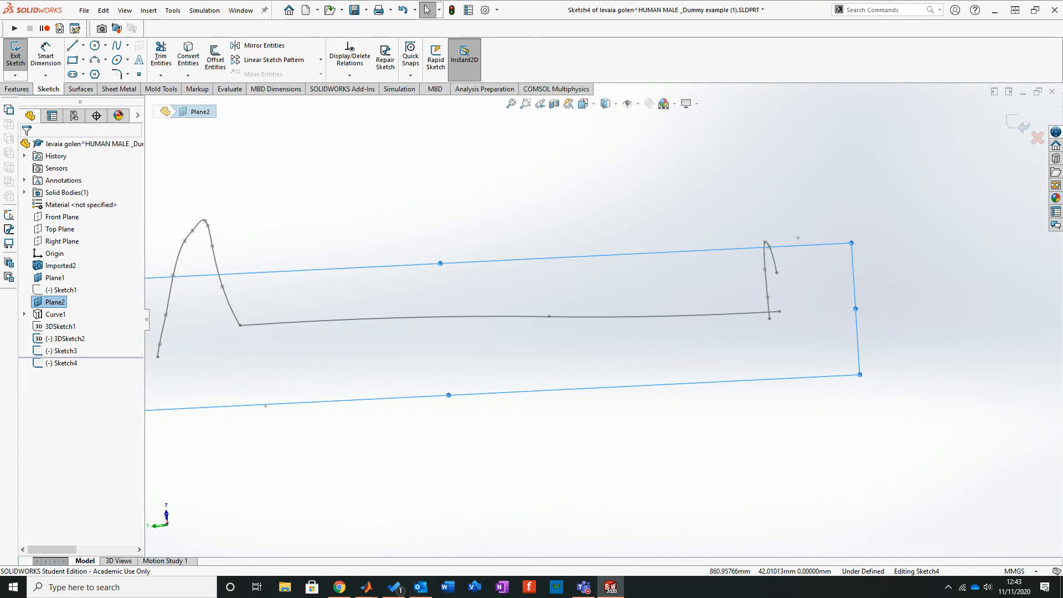
key(ctrl+8)
scroll(706, 315, down, 2)
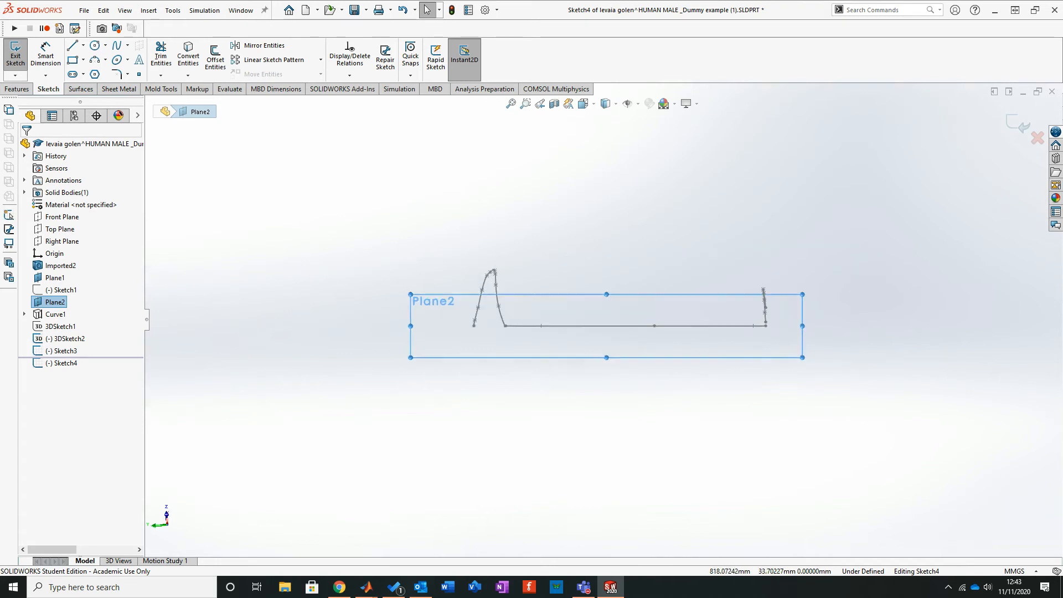
scroll(707, 315, down, 3)
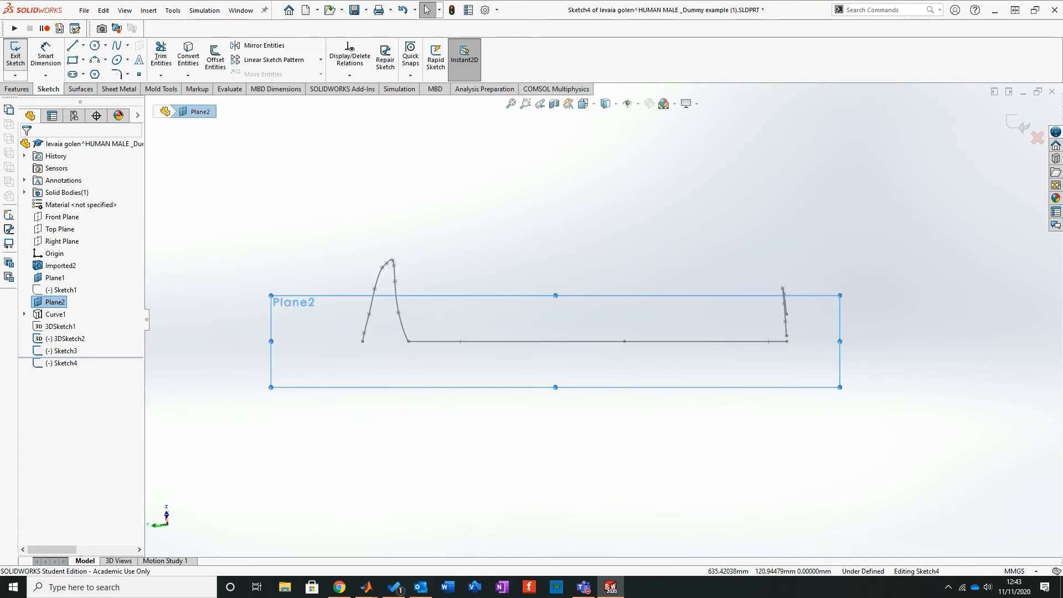
click(95, 59)
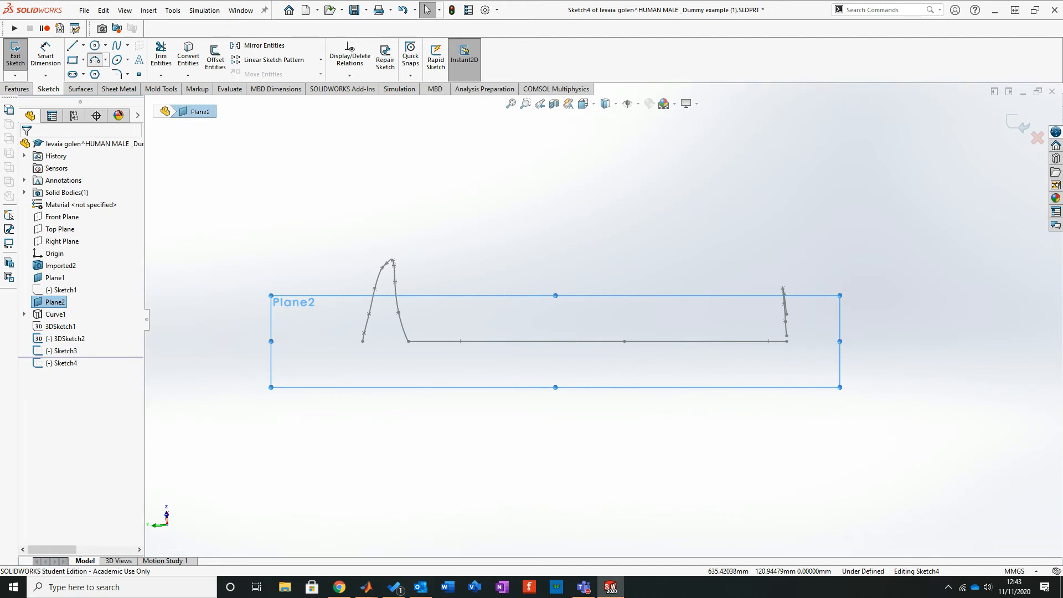
click(421, 350)
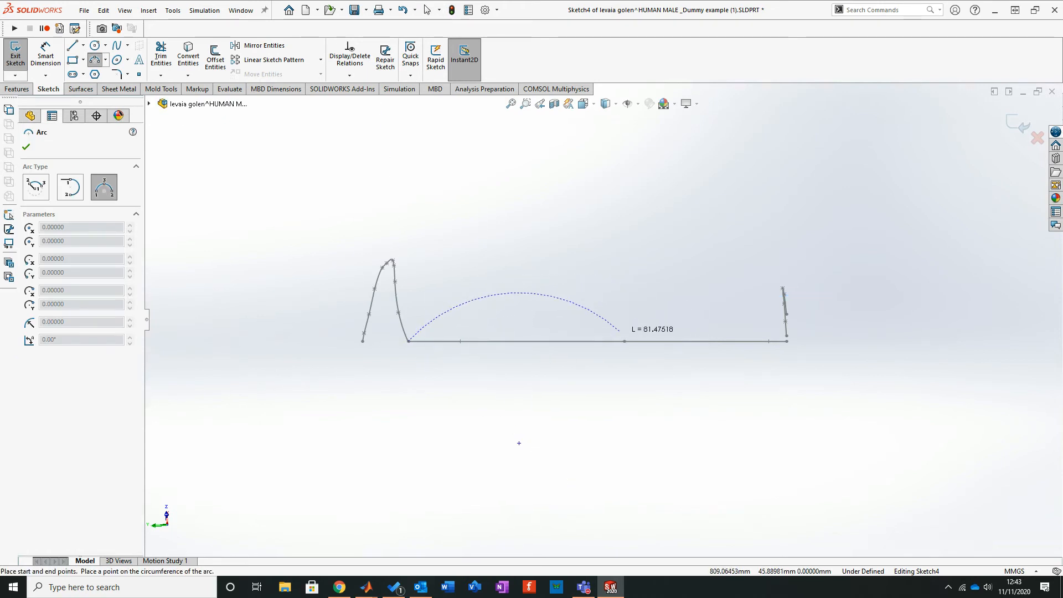
click(674, 333)
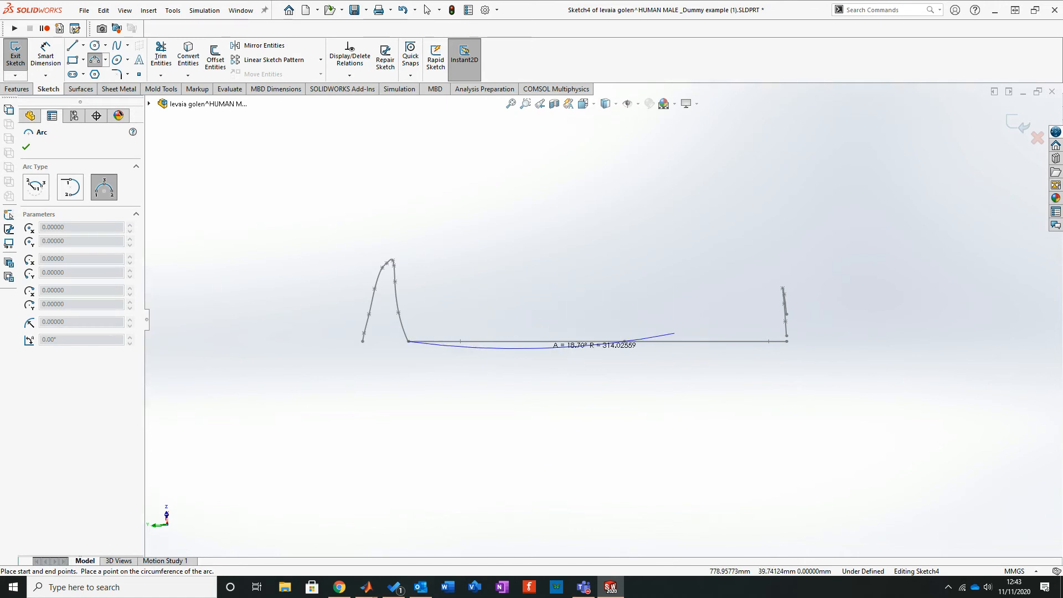
click(541, 347)
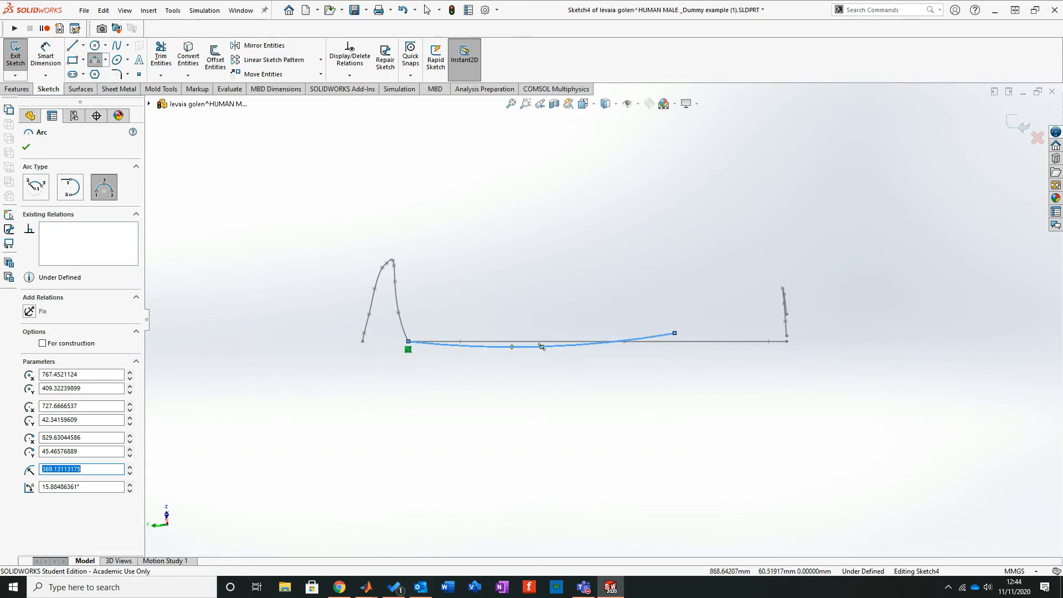
Step: Add a three-point arc of about 868 mm radius between the ankle spline's end and the first arc's free end
click(787, 313)
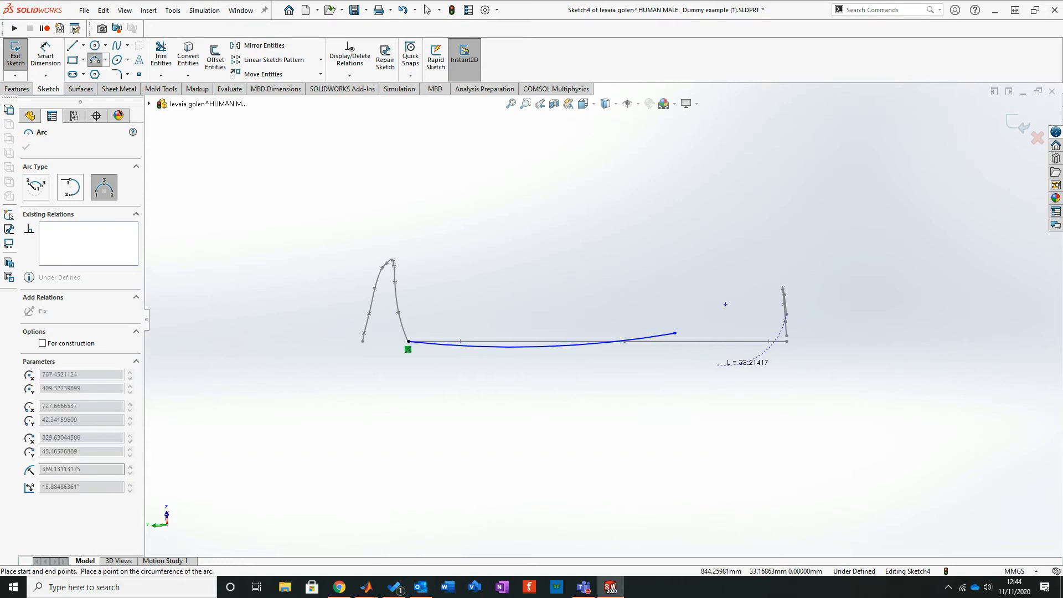
click(674, 333)
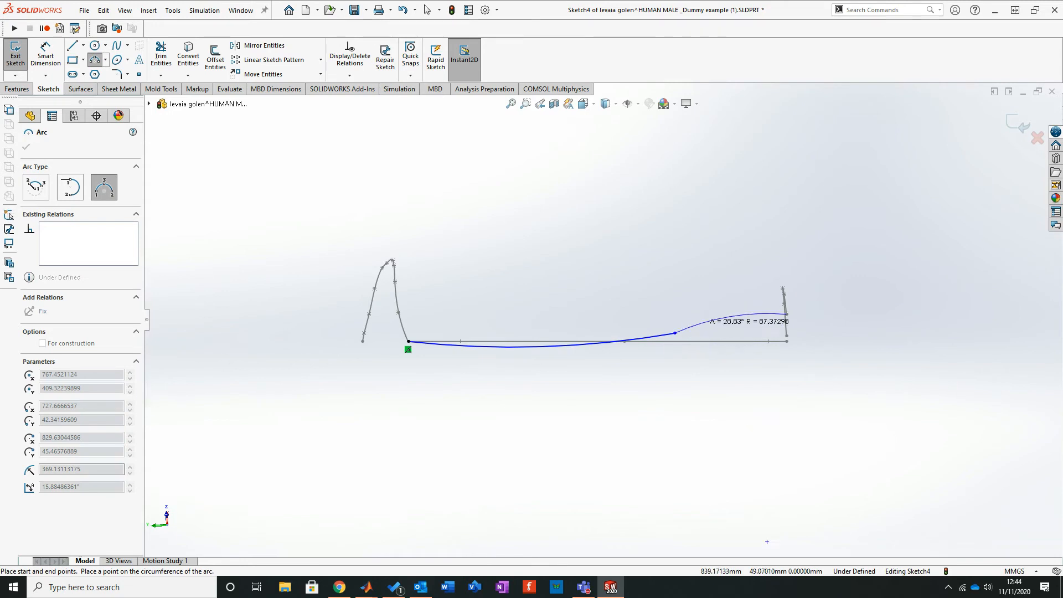
click(408, 342)
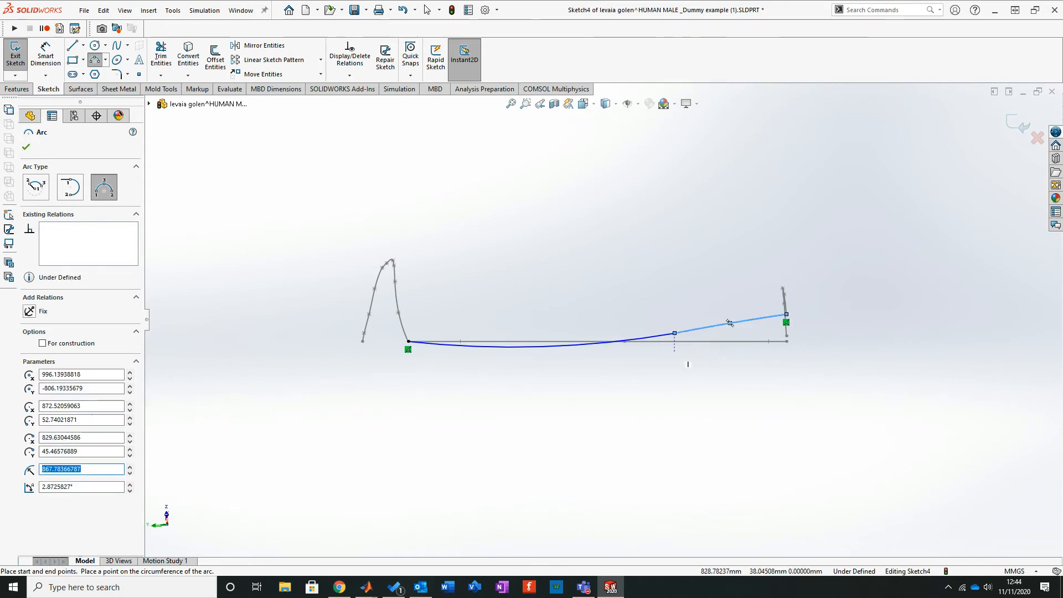
scroll(678, 357, down, 1)
click(427, 9)
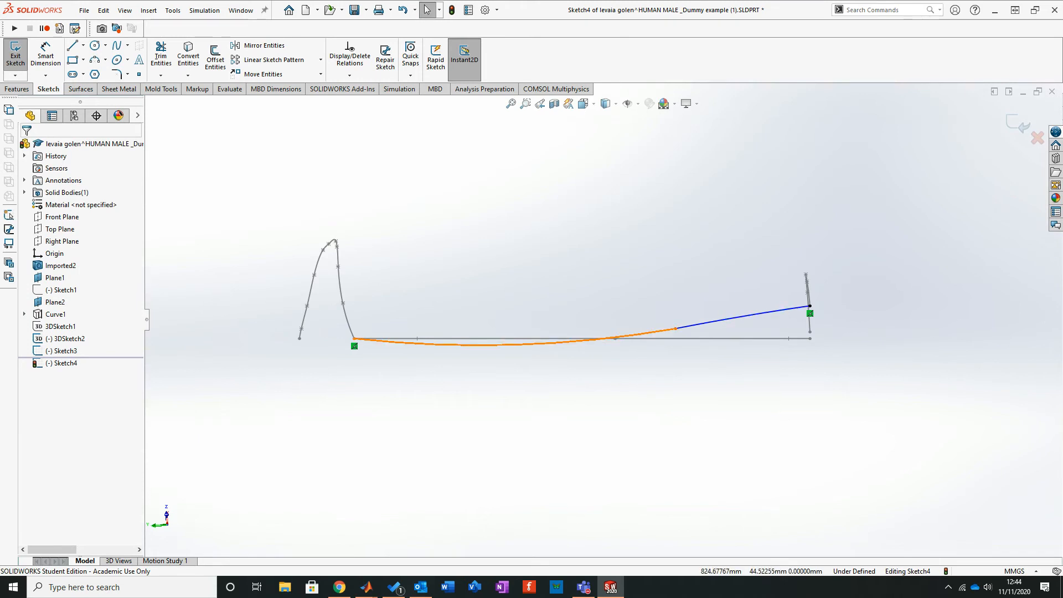
Step: Add a tangent relation between the two arcs of the Plane2 sketch
click(636, 334)
ctrl+click(712, 321)
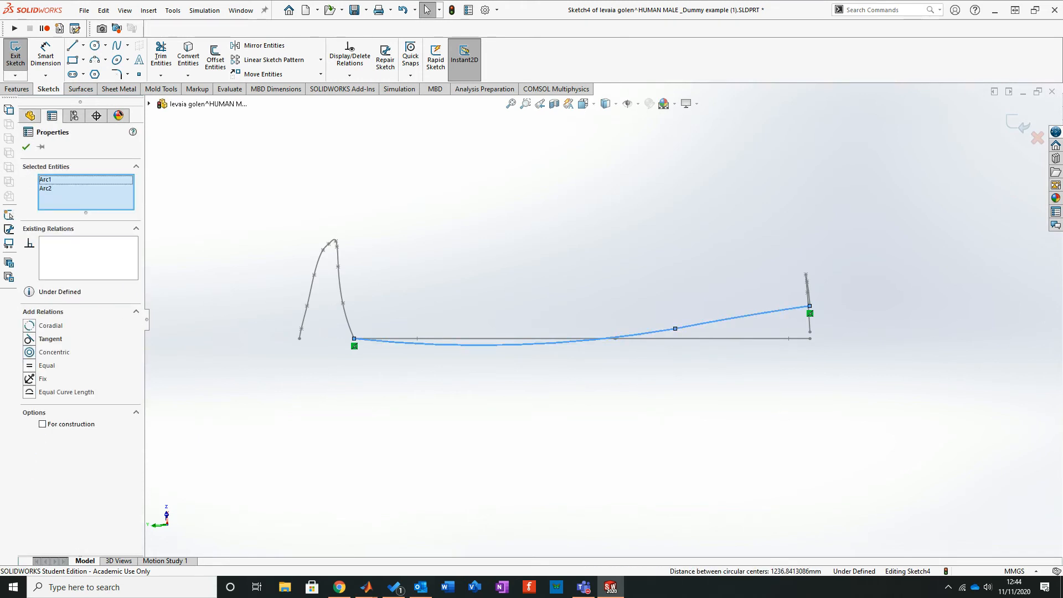
click(29, 339)
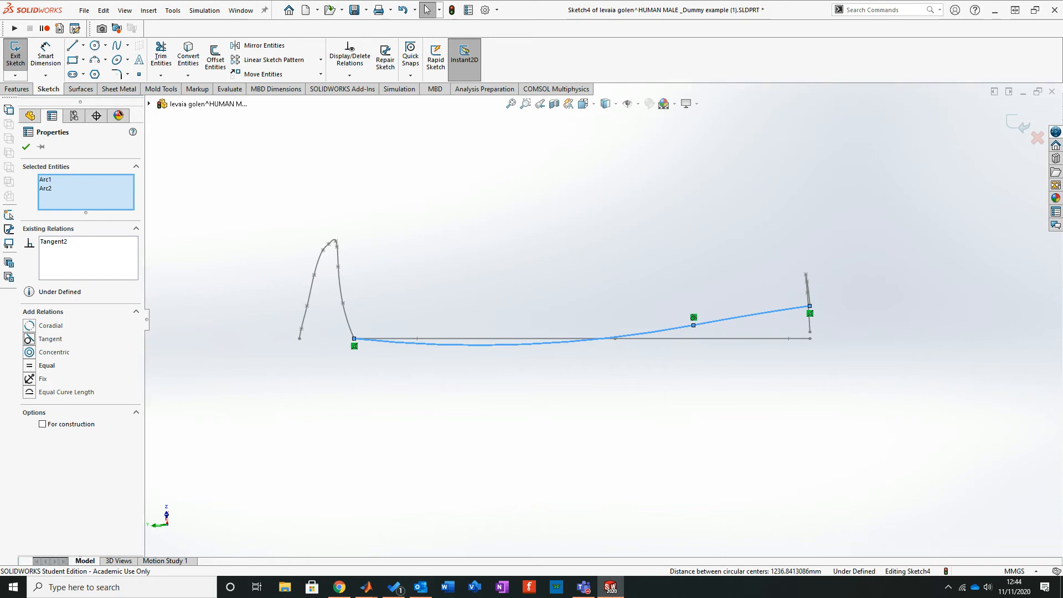
click(26, 146)
Step: Reshape the two arcs by moving their junction toward the upper-shin spline, and close the sketch
drag(694, 325, 484, 338)
click(442, 432)
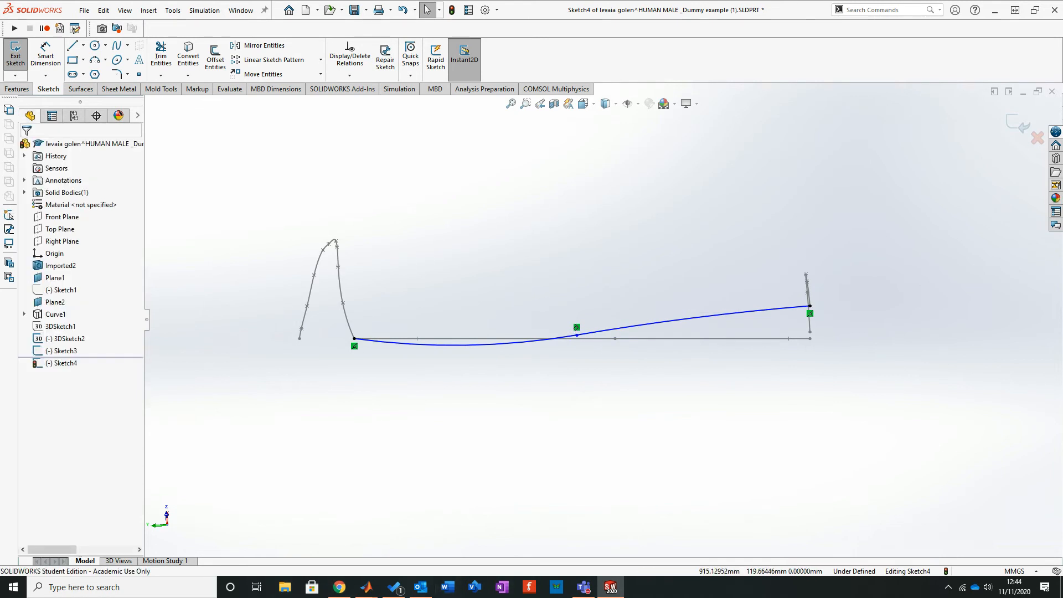
click(1020, 124)
Step: Create a projected curve with the sketch-on-sketch type from the Plane1 and Plane2 side-curve sketches
mouse_move(482, 326)
middle_down()
mouse_move(543, 317)
mouse_move(530, 310)
mouse_move(531, 321)
middle_up()
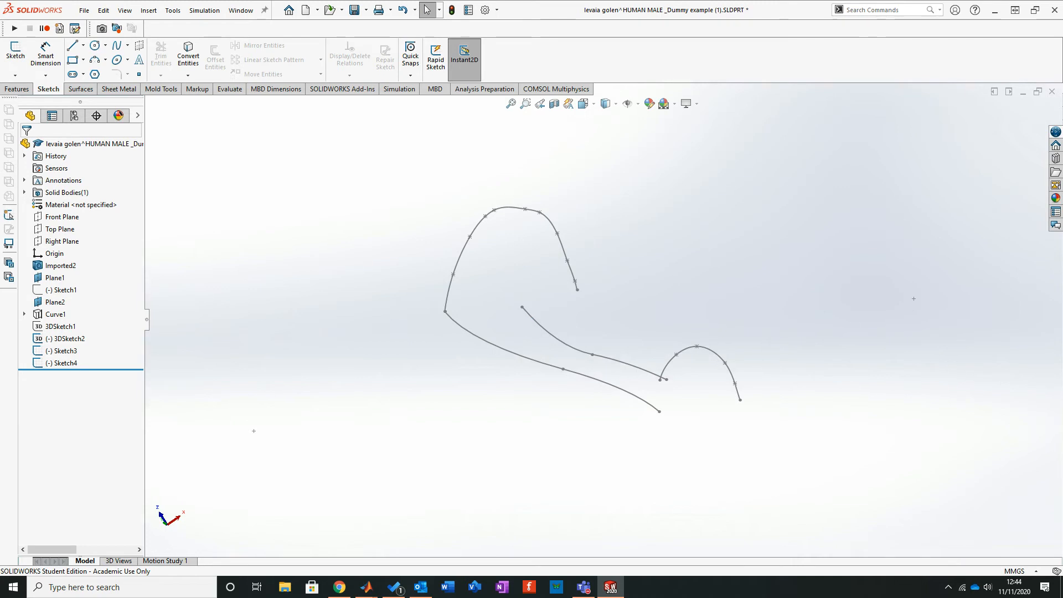
middle_drag(529, 320, 511, 317)
click(16, 89)
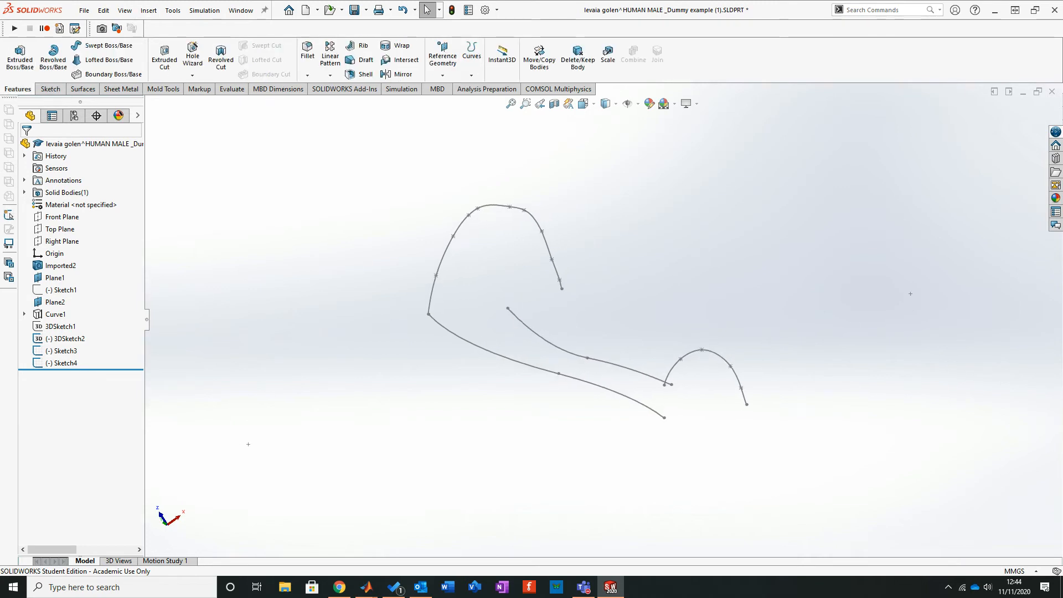
click(471, 56)
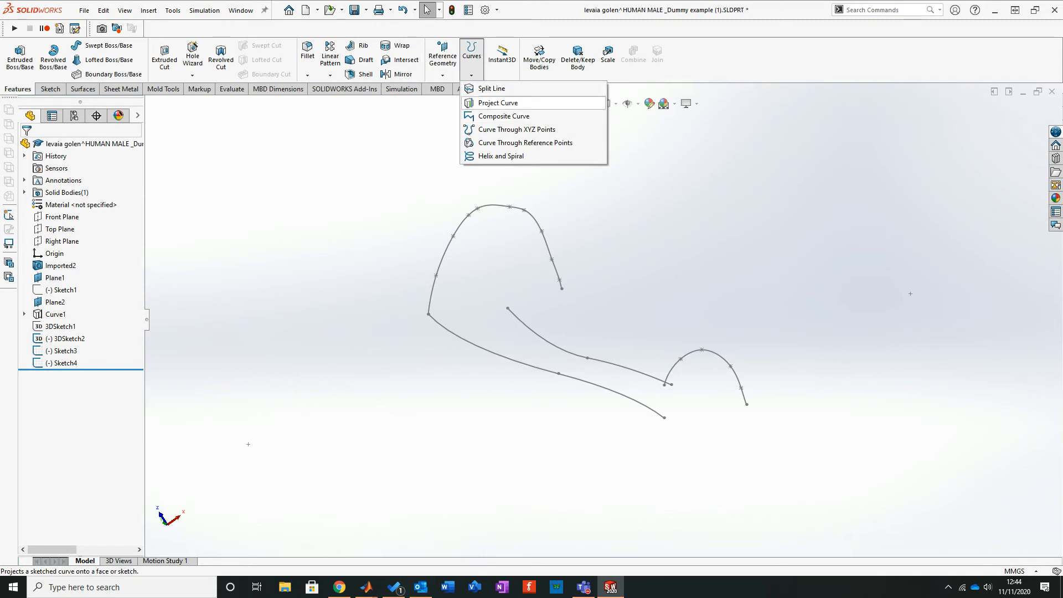
click(498, 102)
click(43, 200)
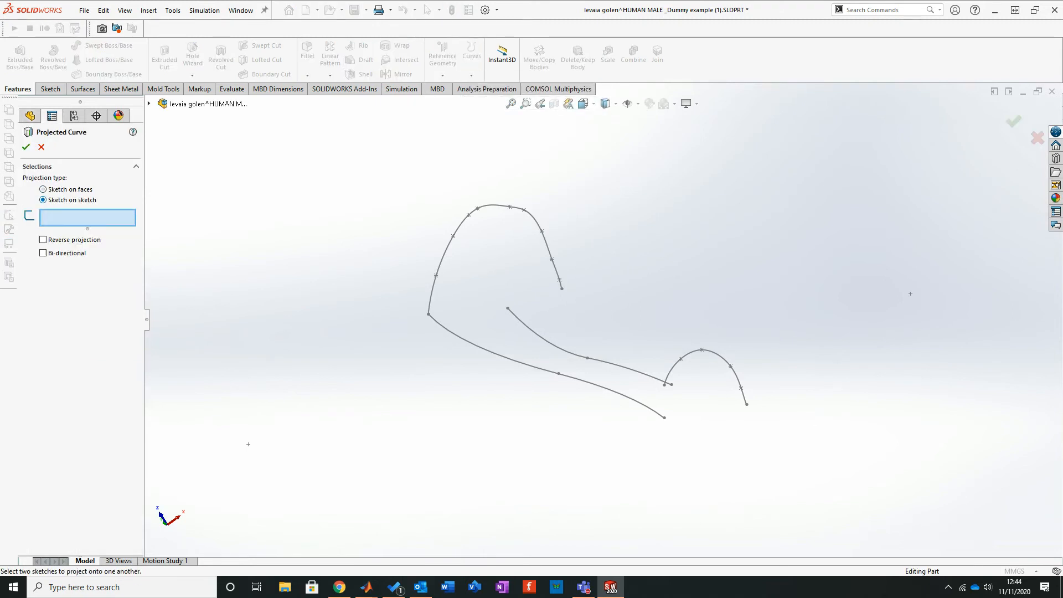
click(515, 361)
click(545, 336)
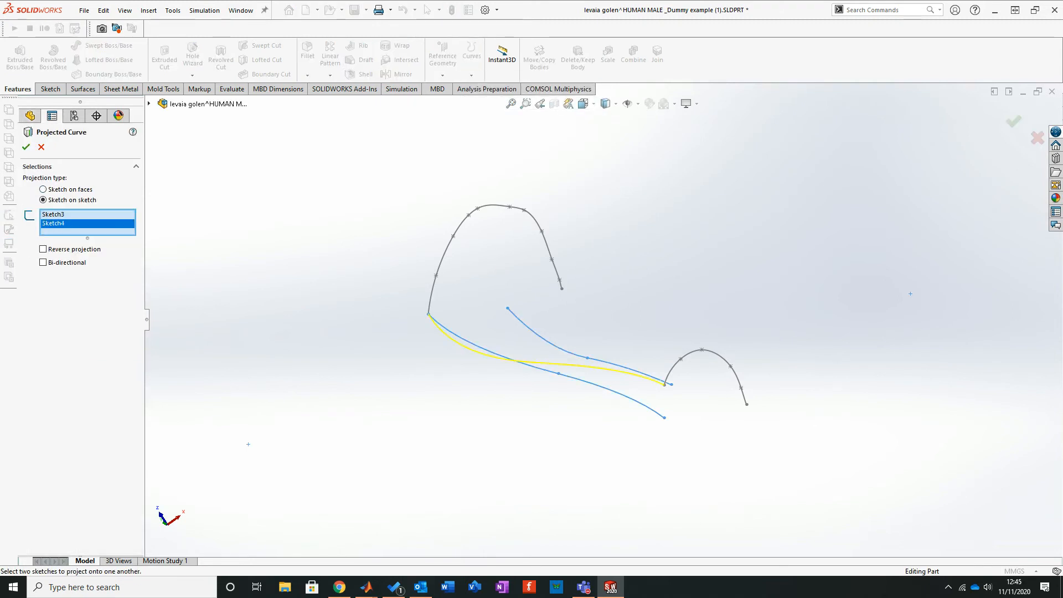
click(26, 147)
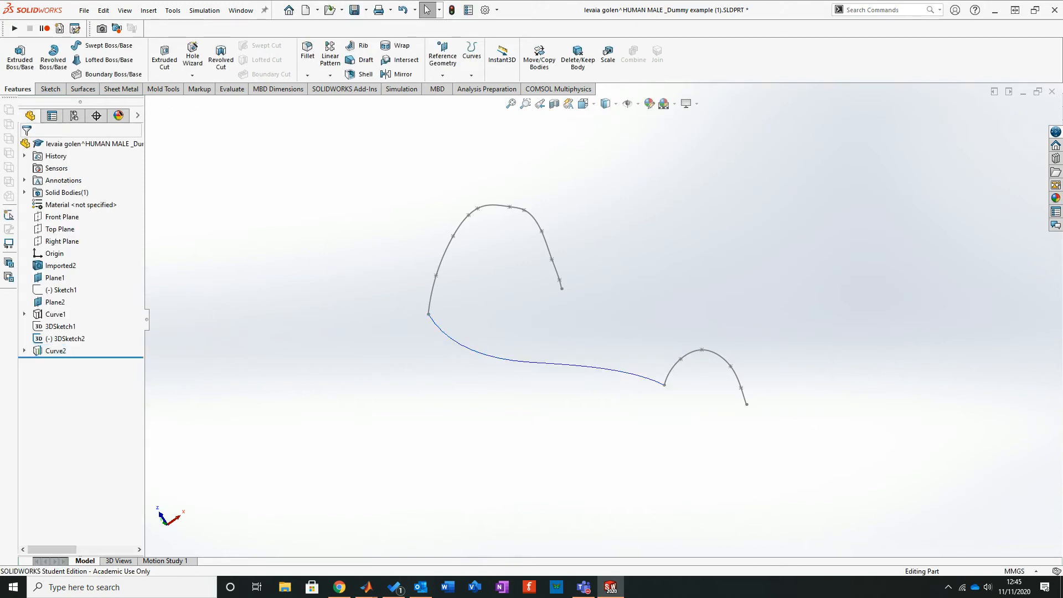
Step: Try a lofted surface between the upper-shin and ankle splines, with the projected side curve as the only guide curve
middle_drag(515, 320, 539, 334)
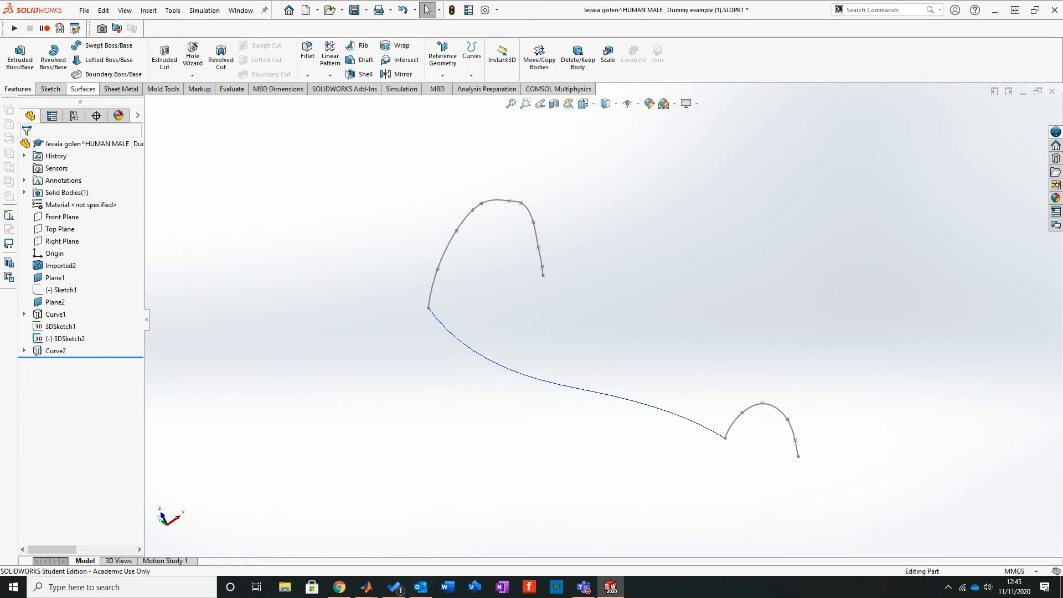
click(82, 88)
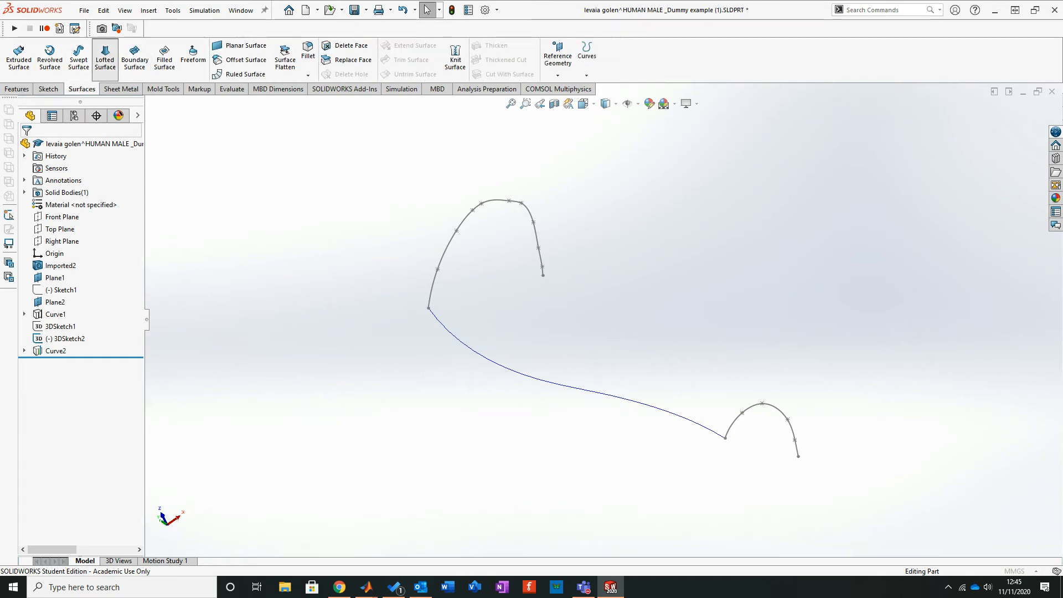
click(105, 58)
click(462, 222)
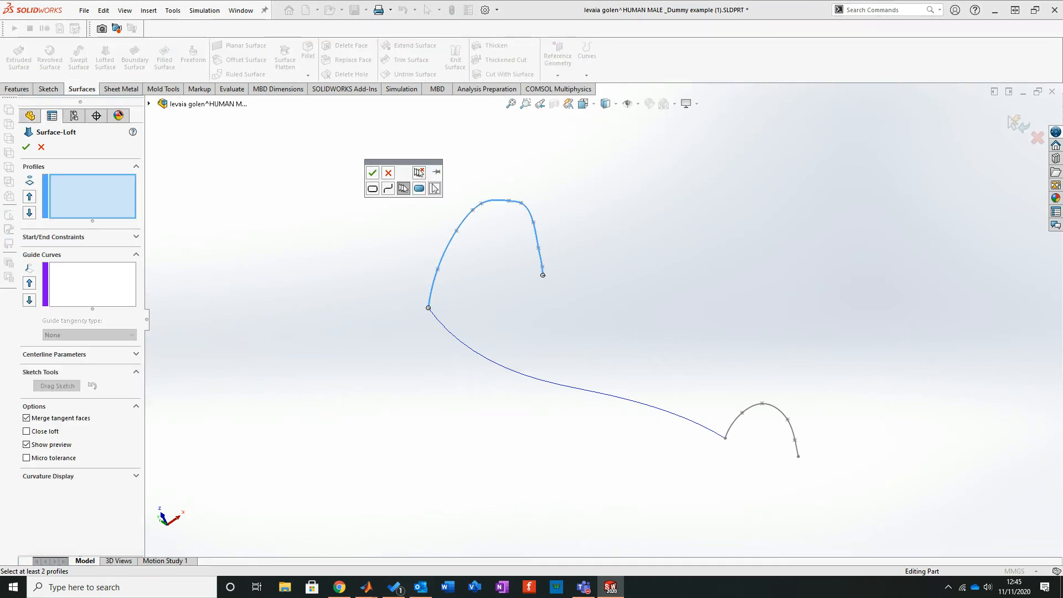
click(372, 172)
click(735, 422)
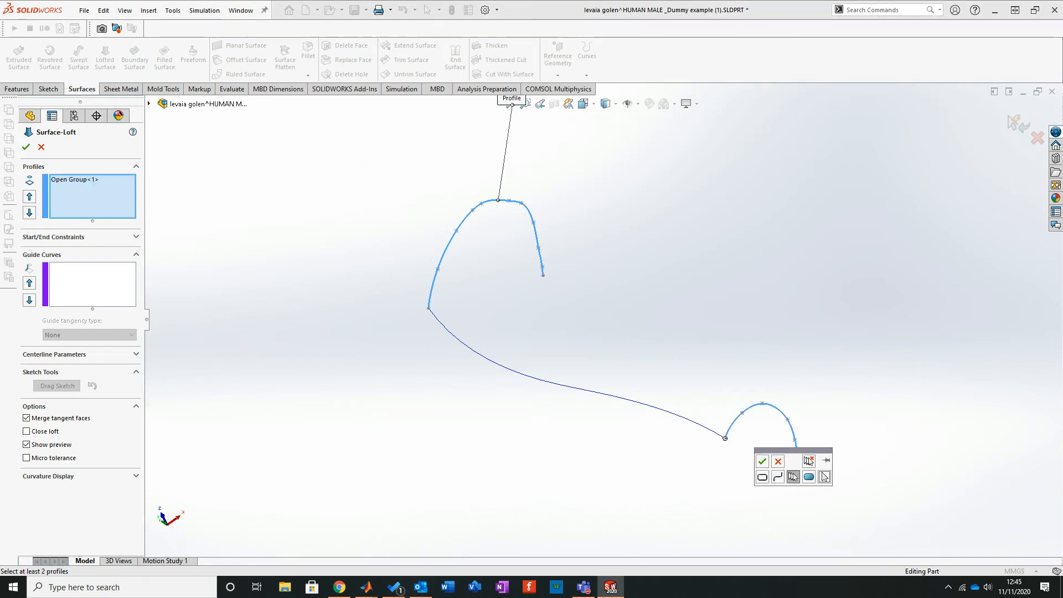
click(762, 461)
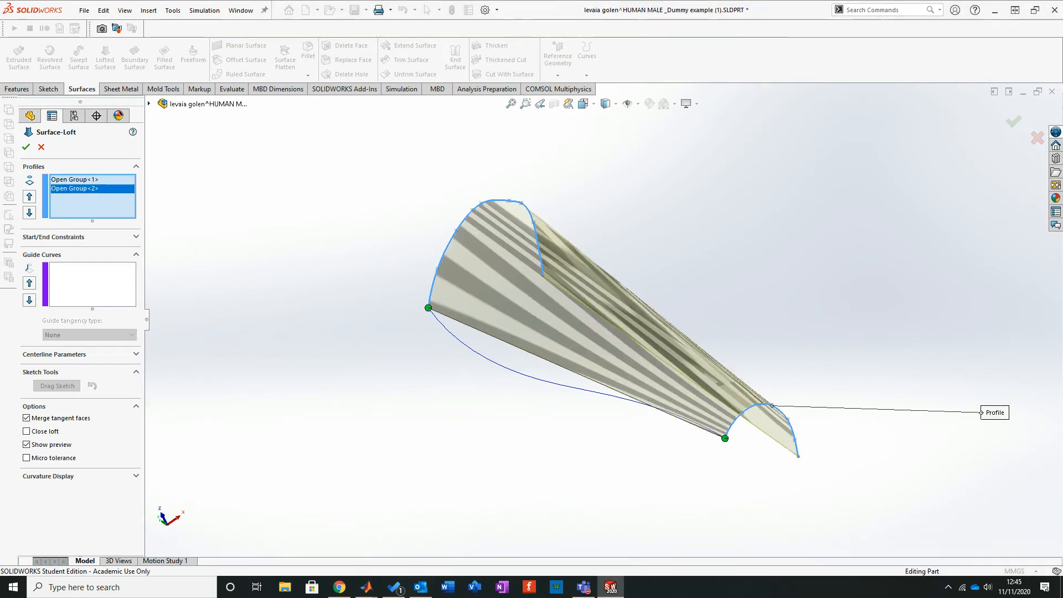
click(93, 285)
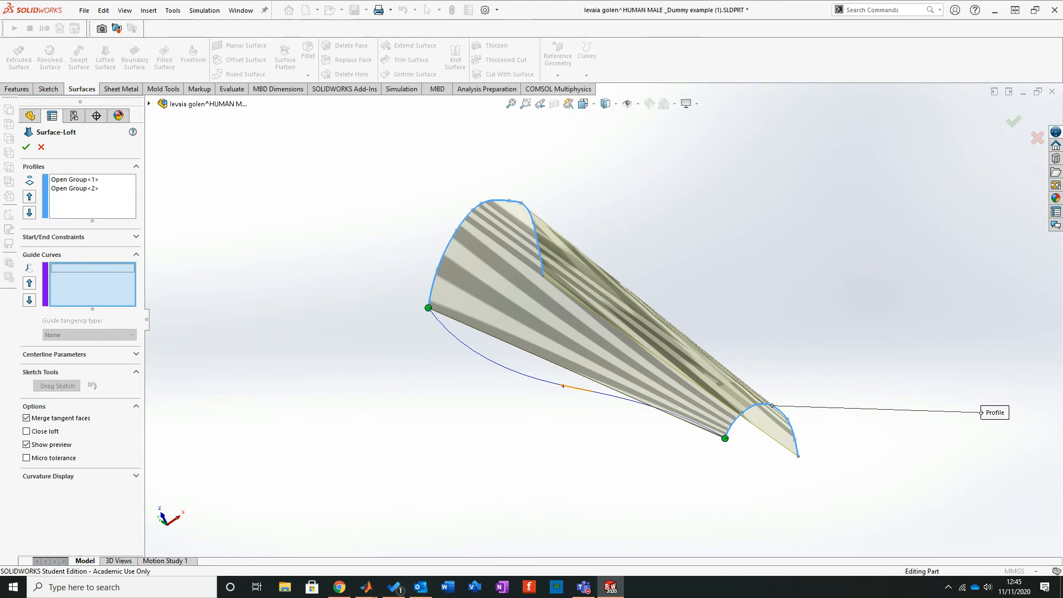
click(545, 380)
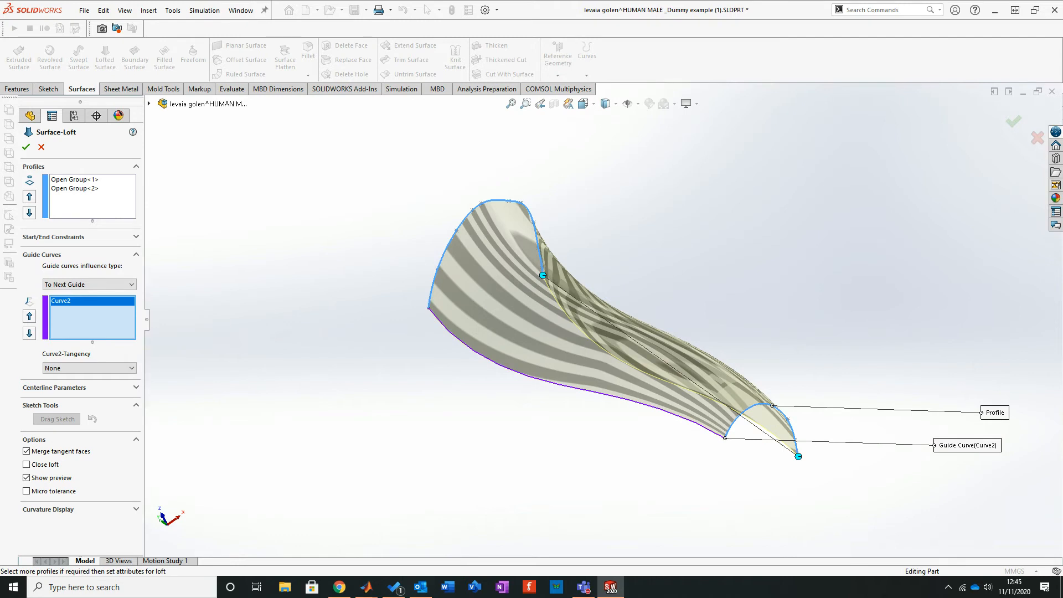
middle_drag(525, 321, 580, 297)
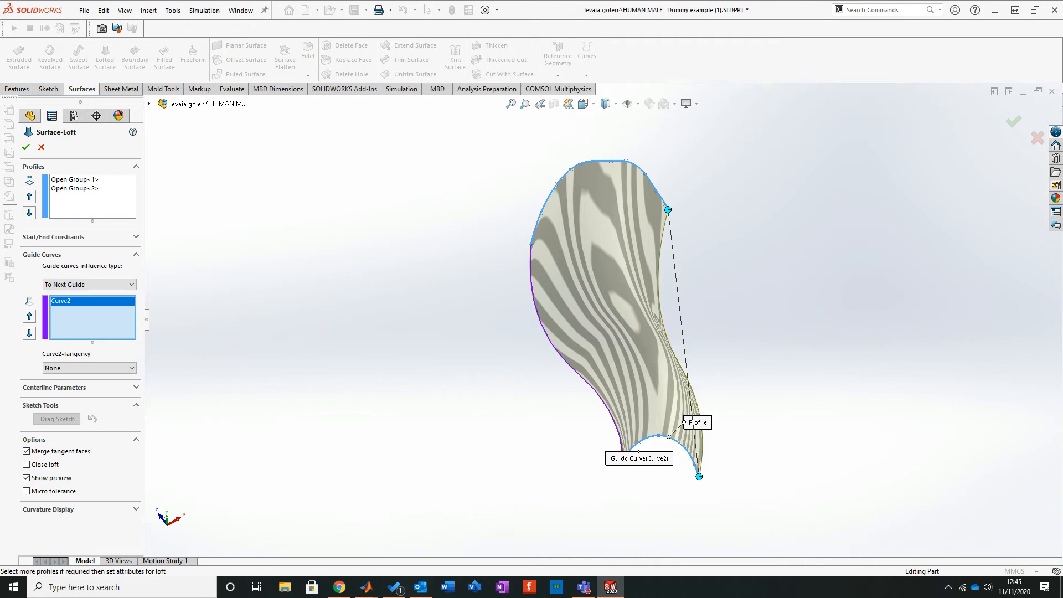
click(41, 146)
middle_drag(608, 293, 564, 319)
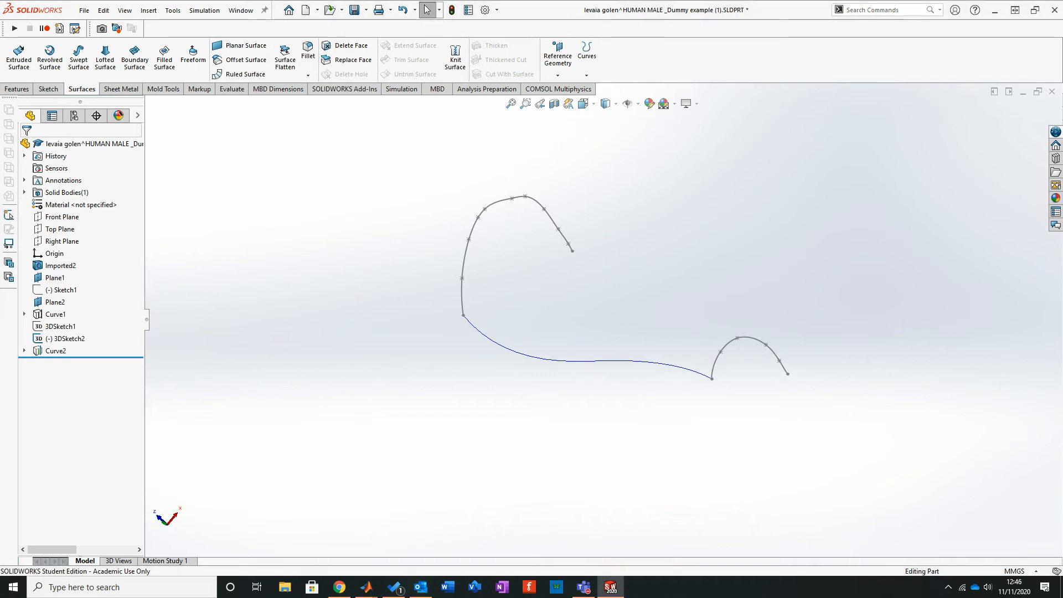
middle_drag(561, 302, 550, 320)
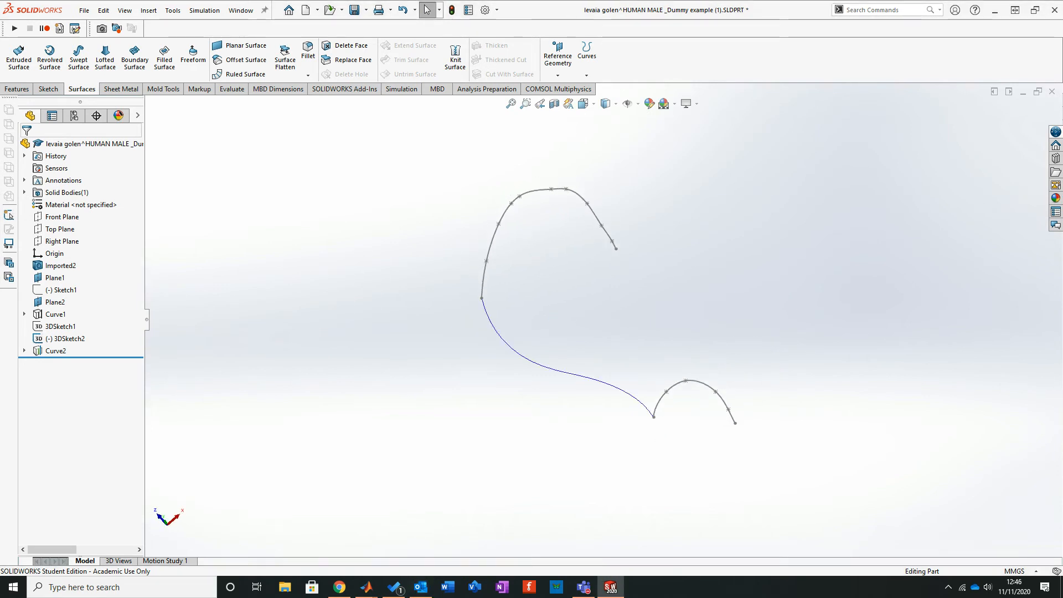
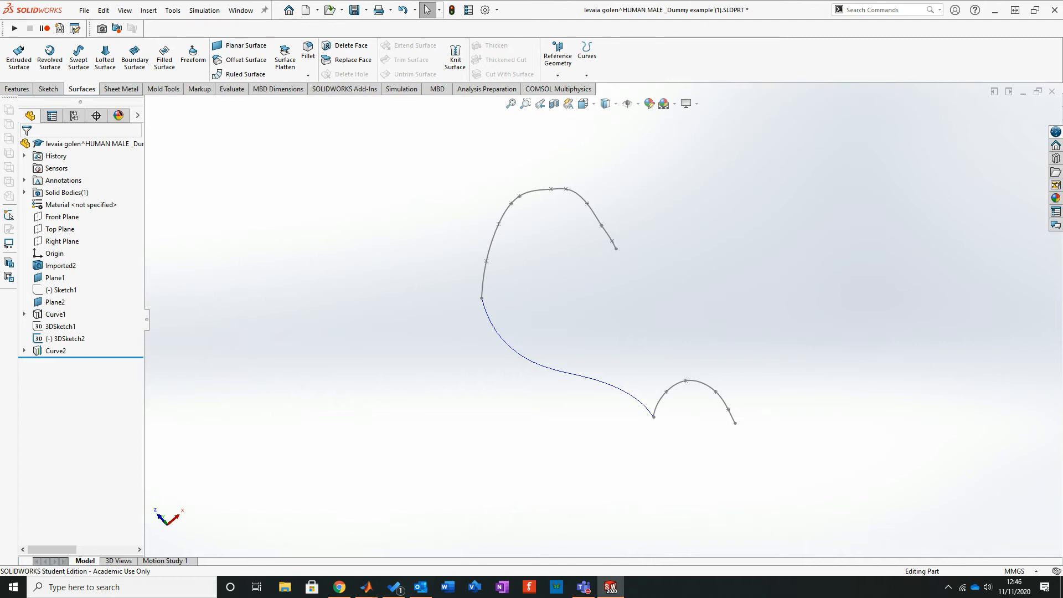
Step: On a new Plane1 sketch, draw a three-point arc of about 246 mm radius from near the free end of the upper-shin spline toward the ankle
scroll(609, 307, down, 2)
middle_drag(472, 365, 444, 368)
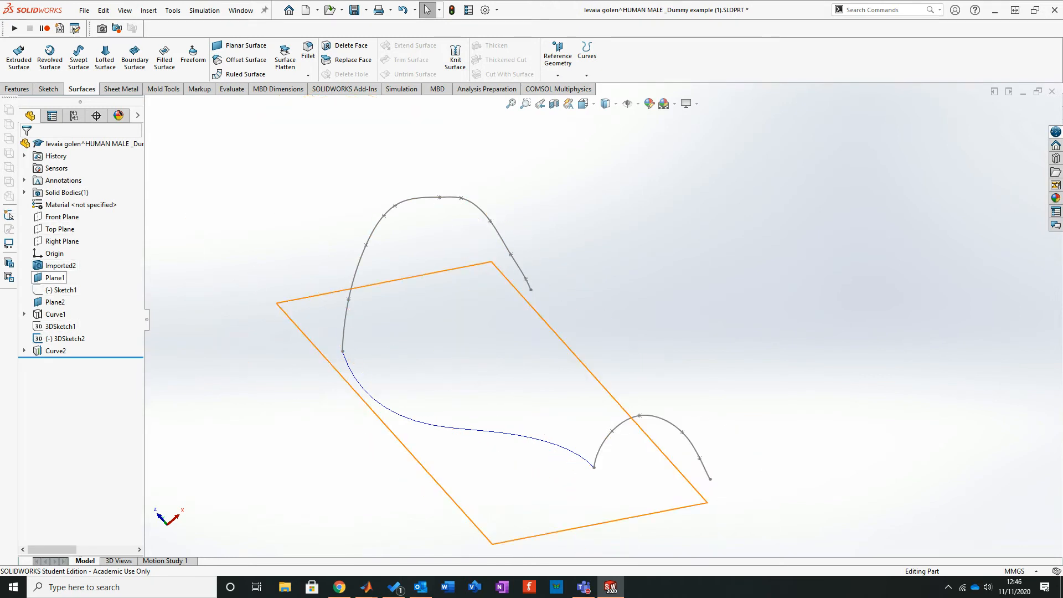
click(54, 277)
click(48, 89)
click(15, 55)
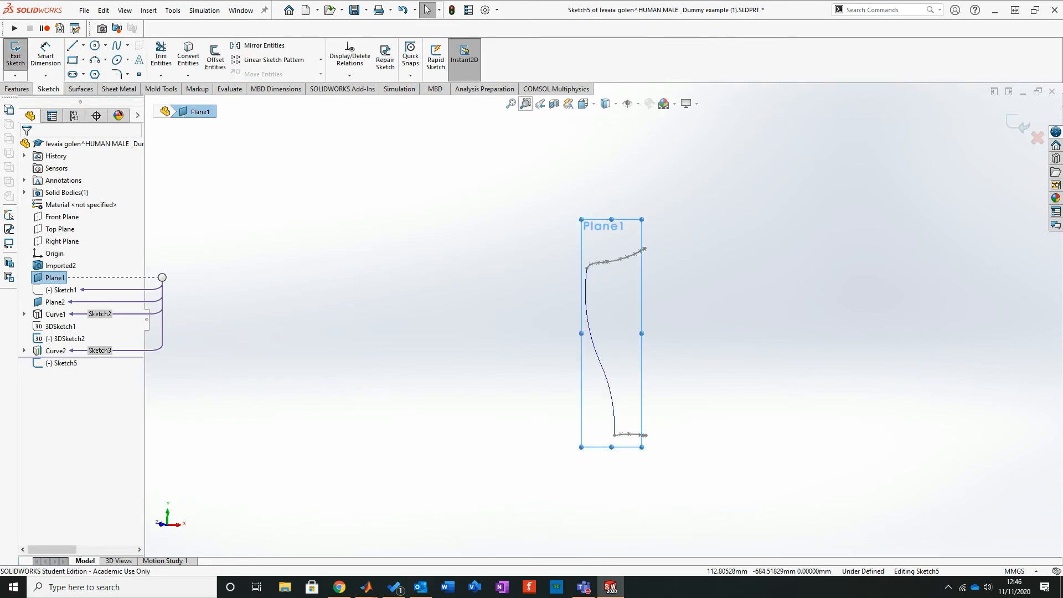
click(720, 445)
scroll(720, 445, down, 2)
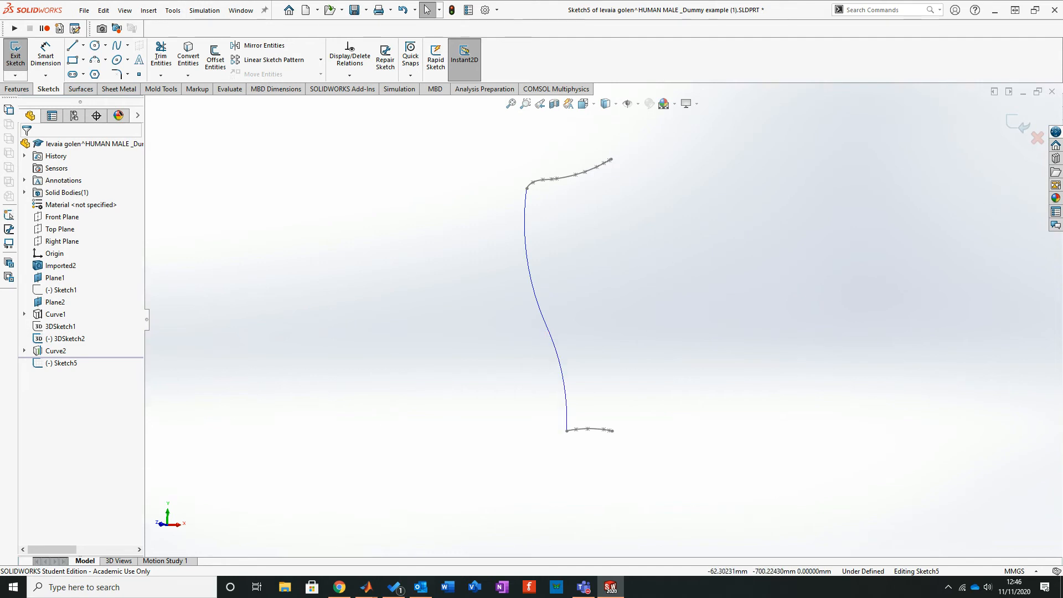
click(95, 60)
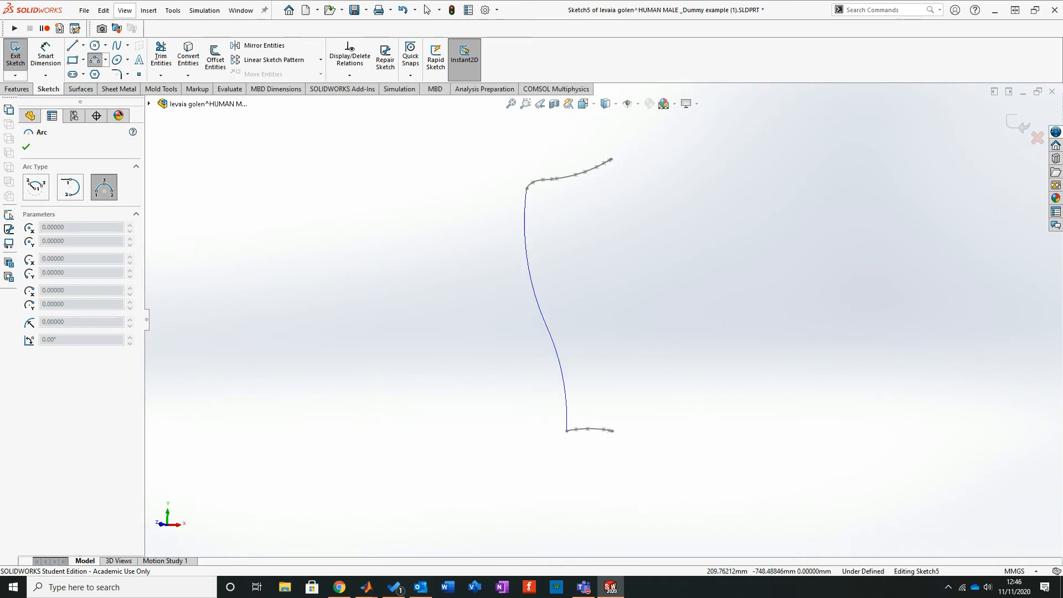
click(609, 160)
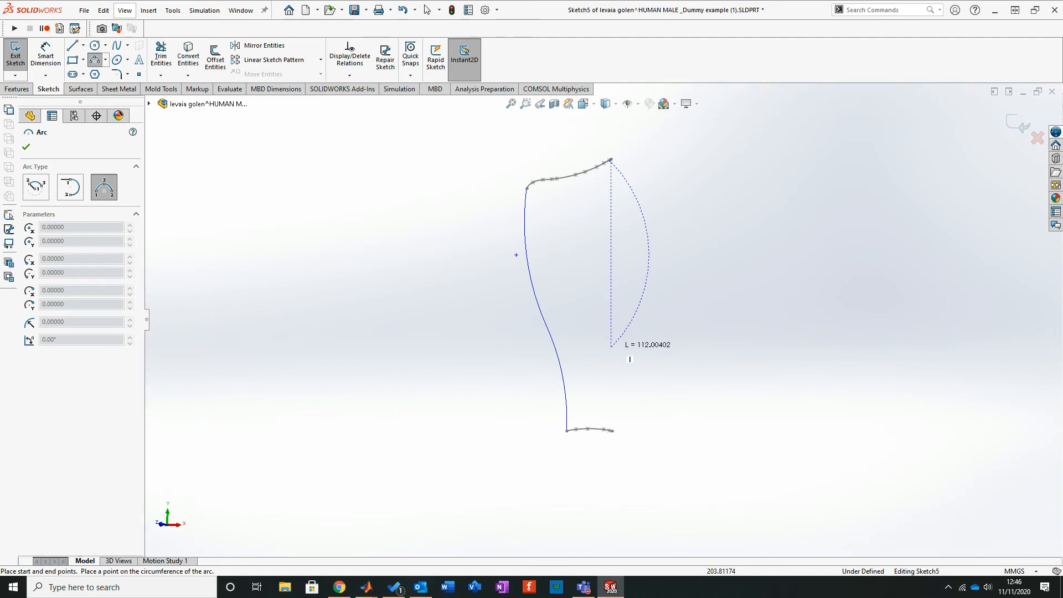
click(616, 361)
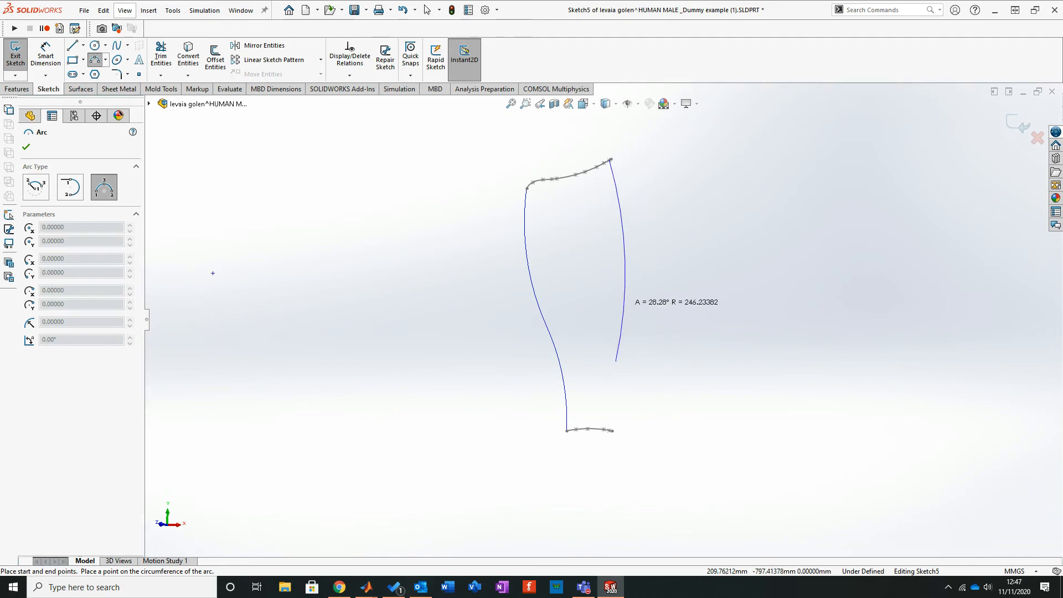
click(624, 304)
Step: Continue with a second three-point arc of about 180 mm radius from the first arc's lower end to the ankle spline's free end
click(615, 362)
scroll(614, 382, down, 4)
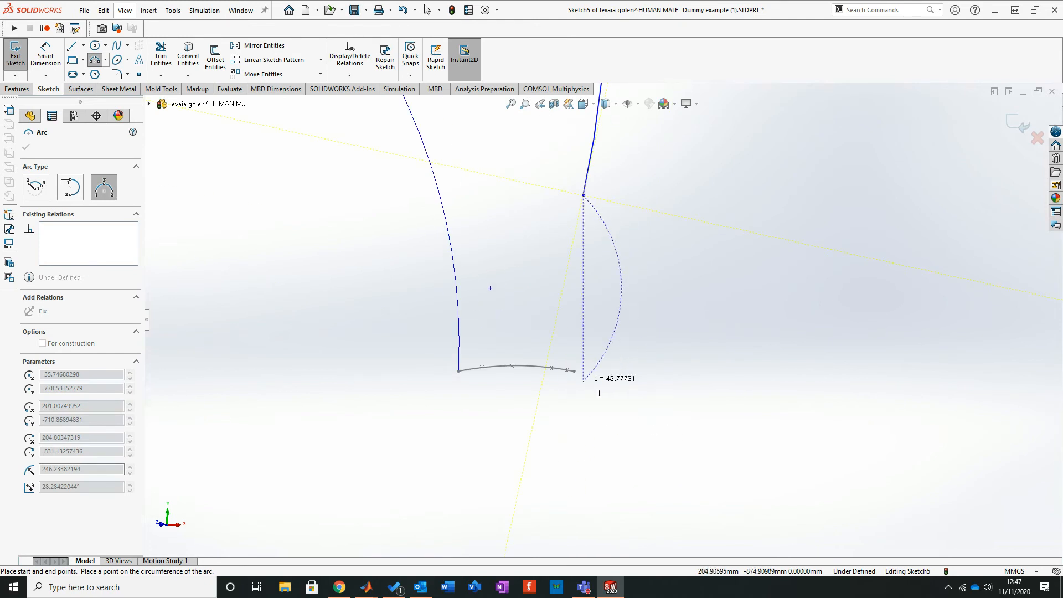
click(573, 370)
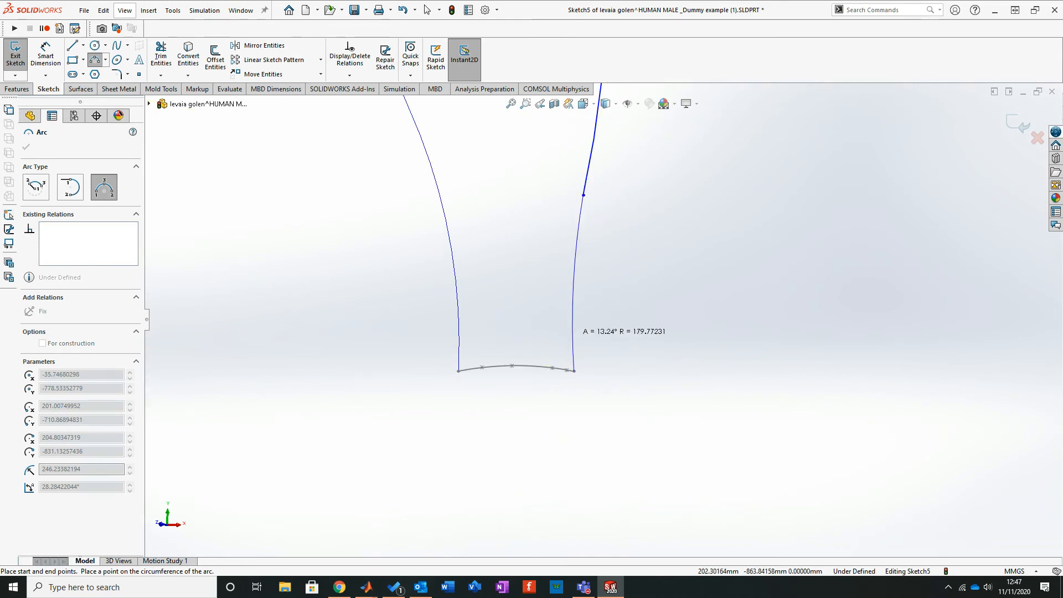
click(572, 323)
scroll(573, 283, up, 3)
key(Escape)
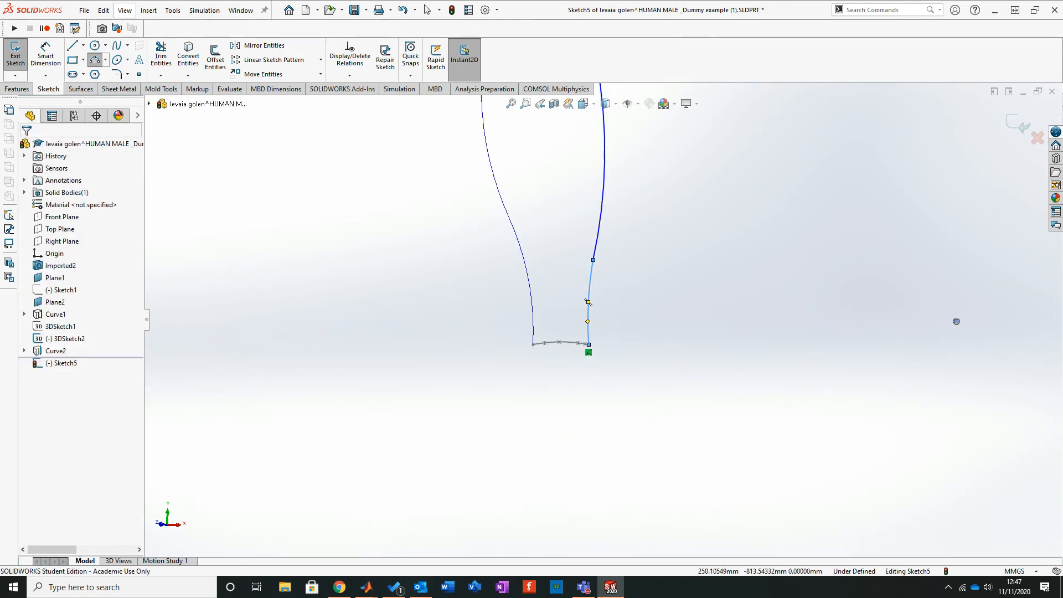
Step: Add a tangent relation between the two arcs of the new Plane1 sketch
middle_drag(956, 321, 942, 384)
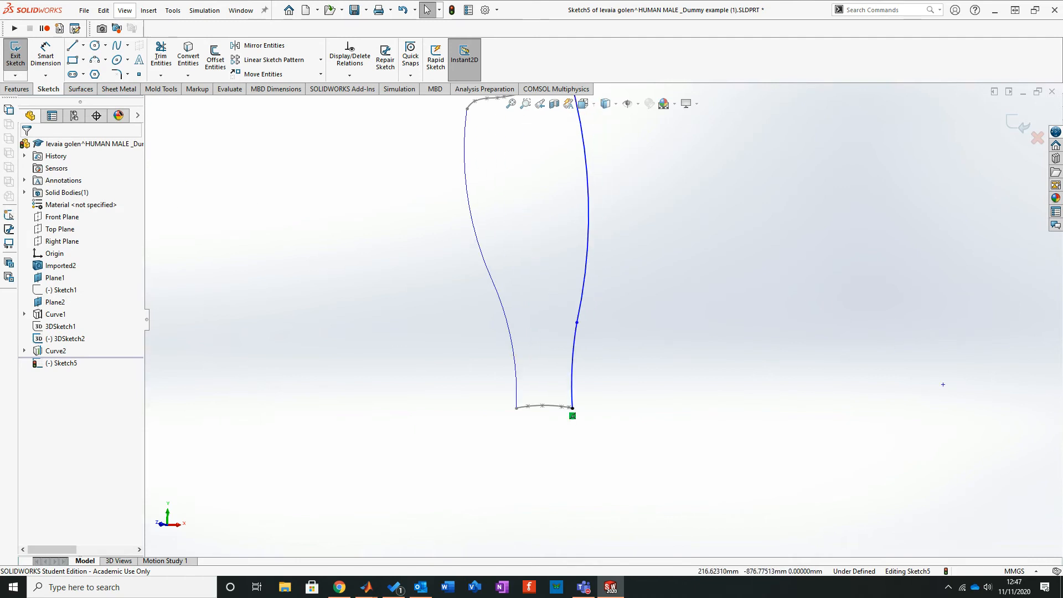
click(573, 346)
ctrl+click(580, 304)
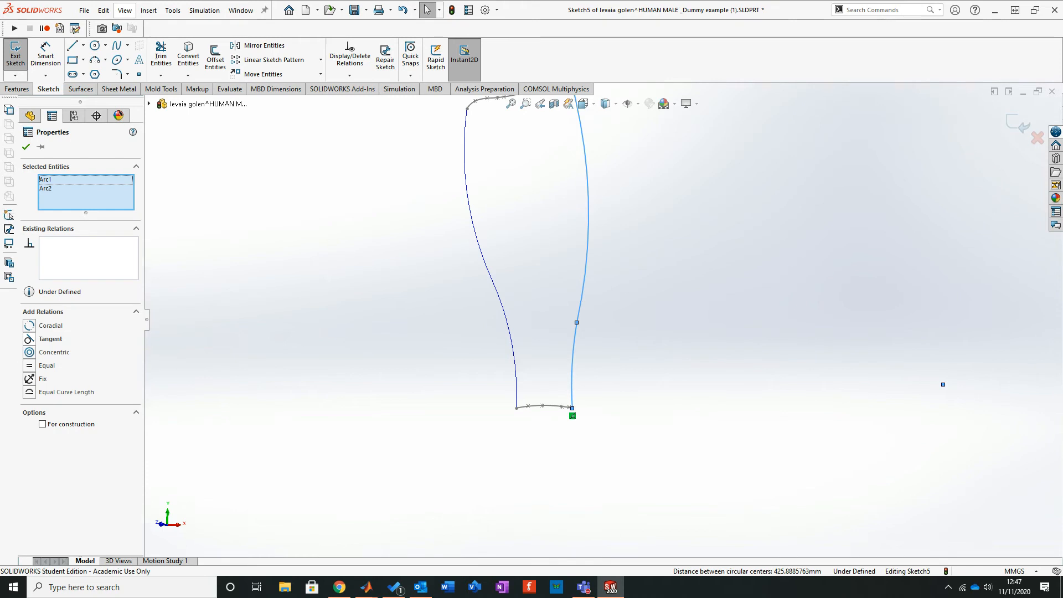
key(Escape)
Step: Move the upper arc's end onto the endpoint of the upper-shin spline and close the Plane1 sketch
middle_drag(943, 384, 868, 441)
scroll(559, 161, down, 6)
scroll(571, 255, down, 4)
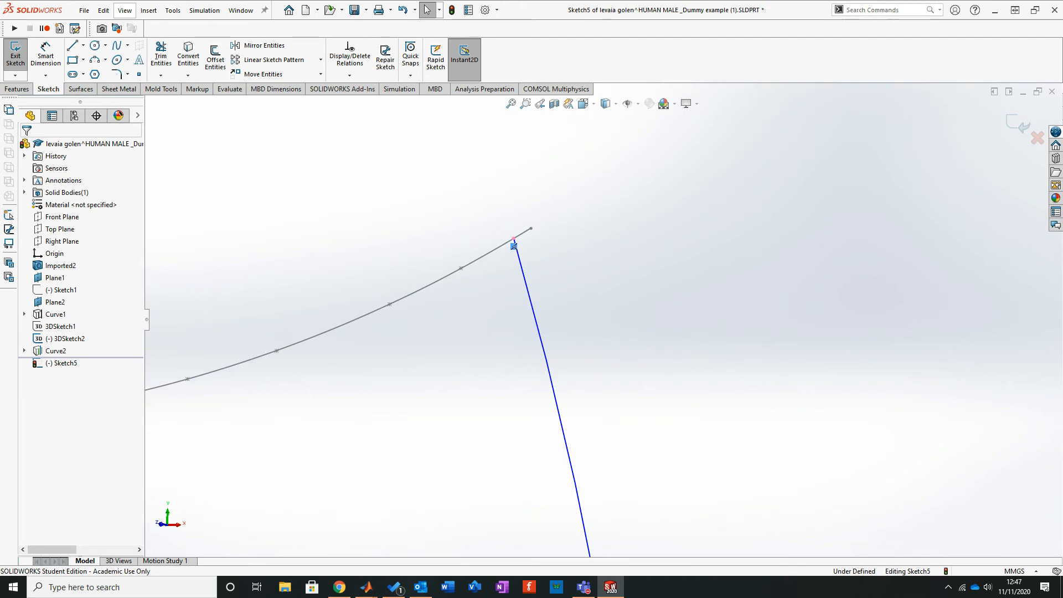
mouse_move(513, 238)
mouse_down()
mouse_move(550, 238)
mouse_move(530, 228)
mouse_up()
key(Escape)
scroll(674, 483, up, 14)
scroll(674, 483, down, 2)
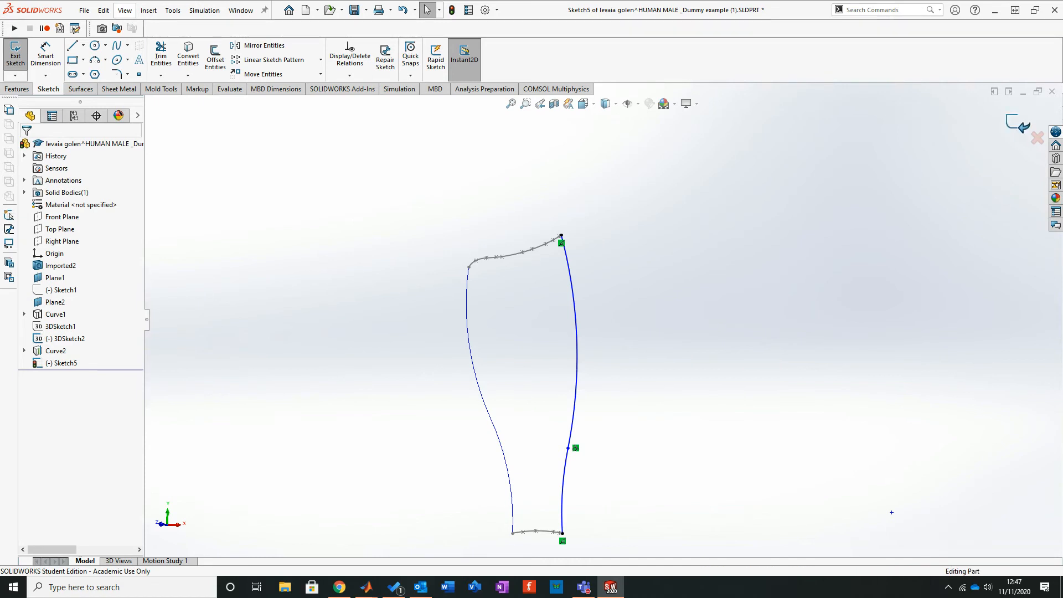
click(1017, 123)
Step: Open a new sketch on Plane2 for the second side curve
mouse_move(493, 349)
middle_down()
mouse_move(516, 349)
mouse_move(493, 360)
mouse_move(551, 392)
mouse_move(517, 369)
mouse_move(489, 373)
middle_up()
scroll(220, 414, down, 7)
scroll(768, 299, up, 8)
middle_drag(769, 299, 734, 356)
scroll(749, 301, down, 2)
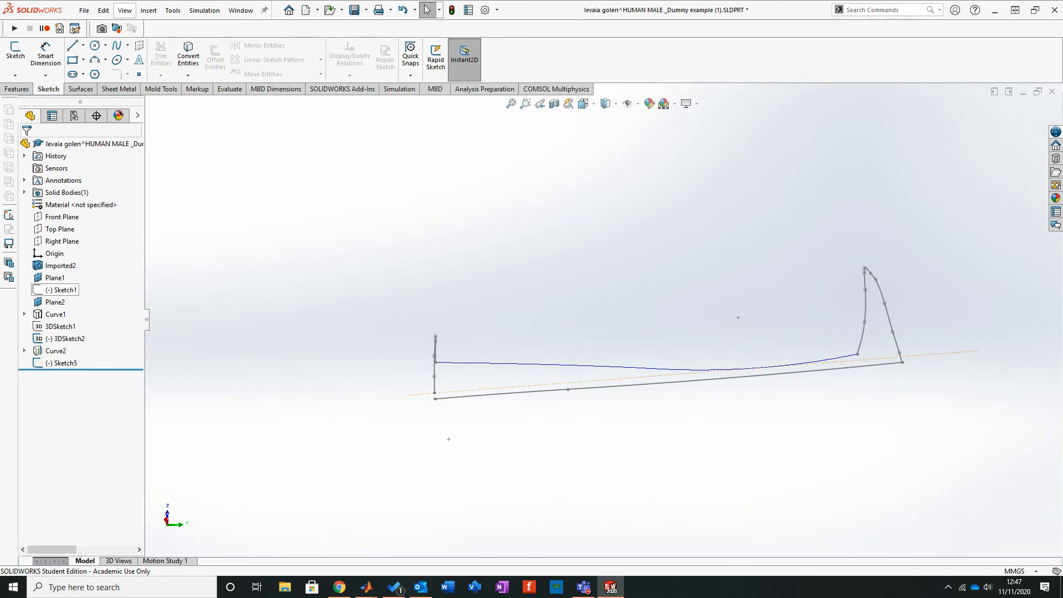
click(55, 301)
click(16, 51)
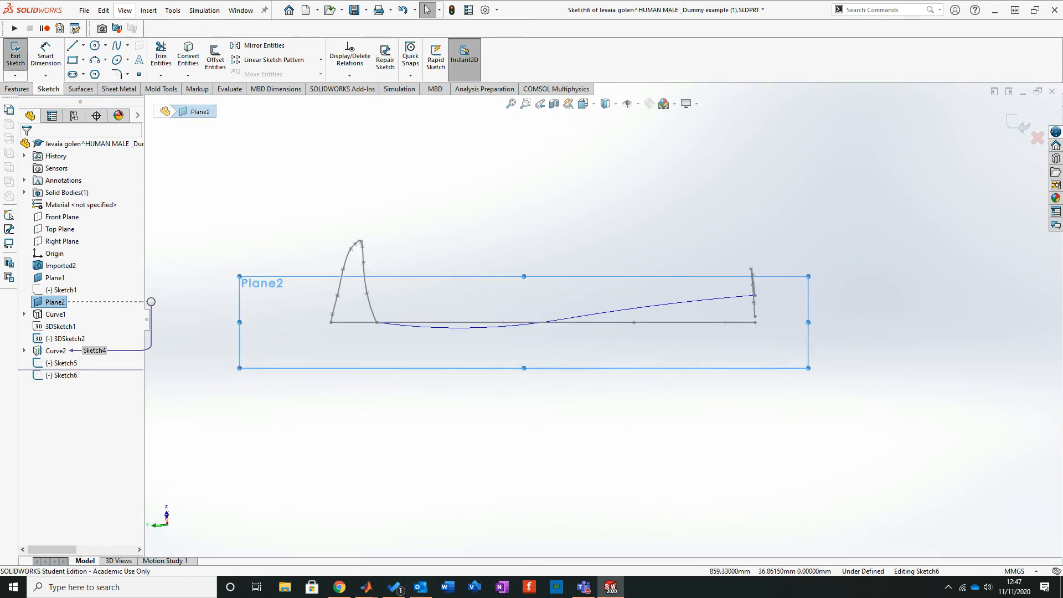
scroll(391, 329, down, 3)
scroll(390, 329, up, 3)
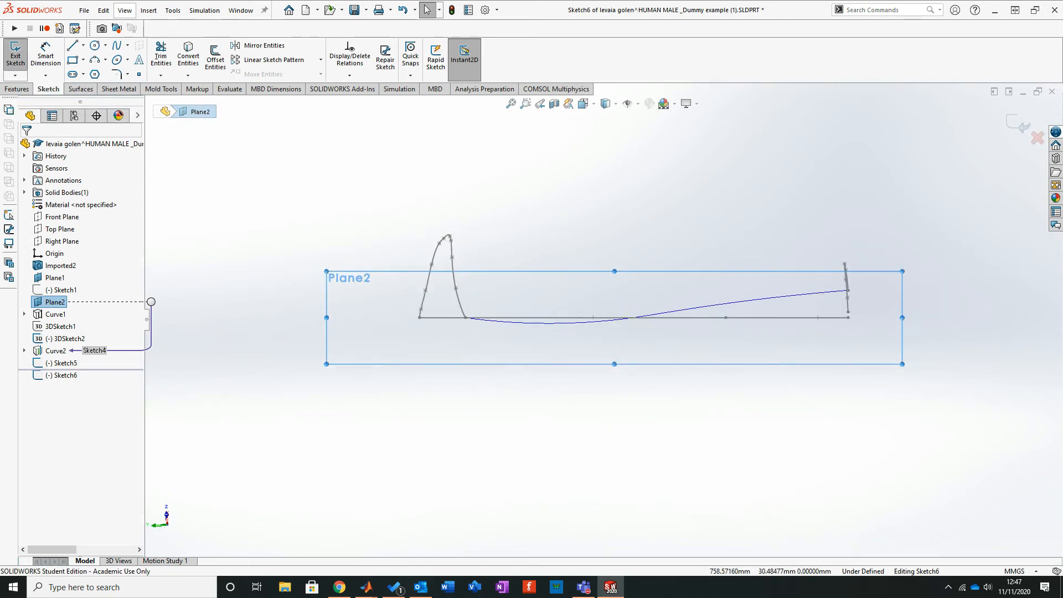
middle_drag(587, 308, 567, 311)
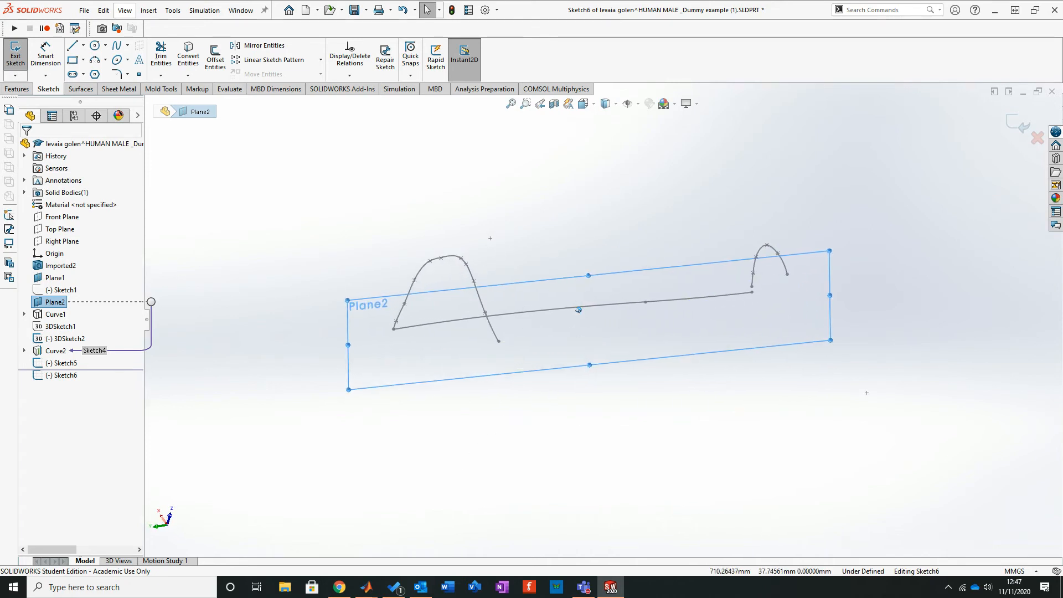
middle_drag(579, 310, 578, 310)
key(ctrl+8)
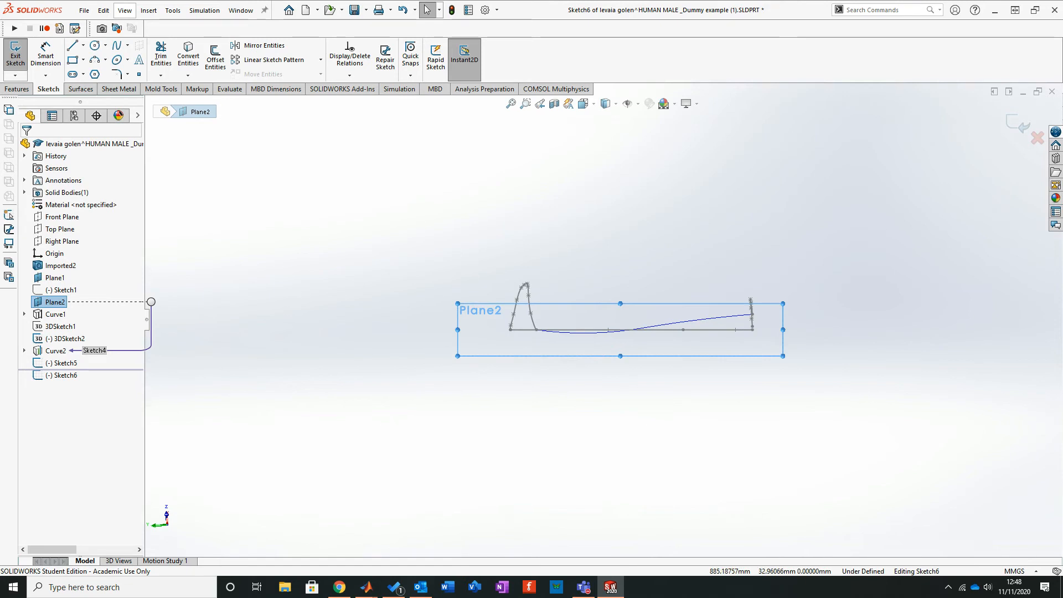
scroll(796, 327, down, 4)
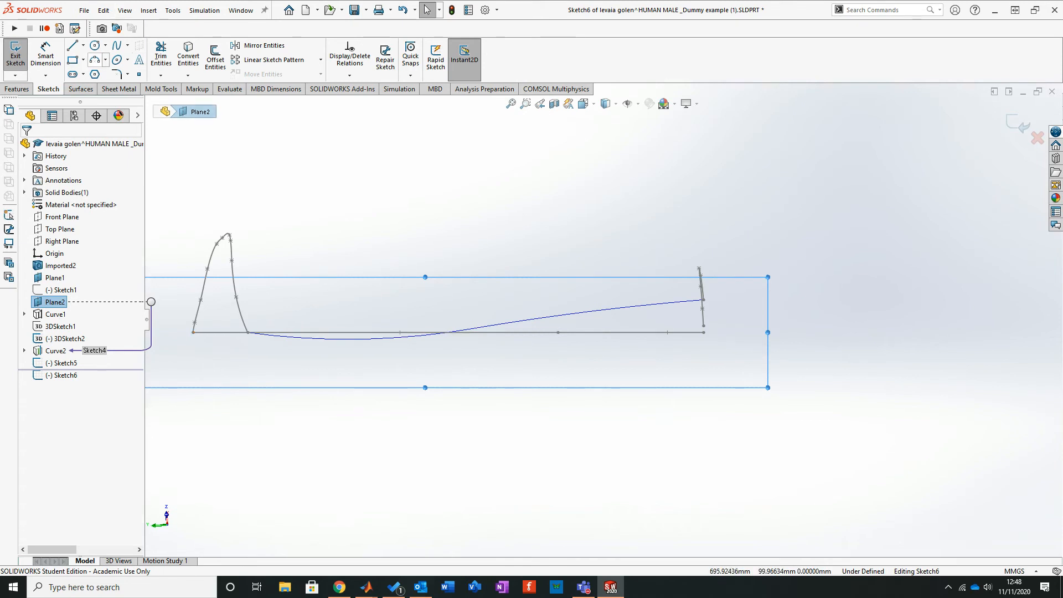
Step: Draw a three-point arc of about 354 mm radius from the upper-shin spline's free end to a point on the existing side curve
click(105, 60)
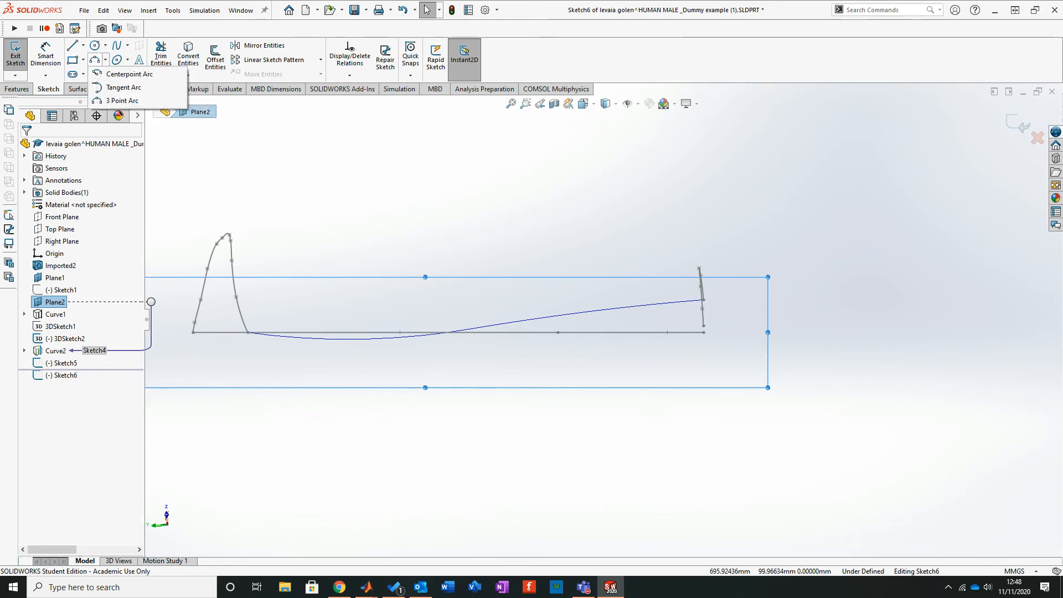
click(122, 100)
click(194, 332)
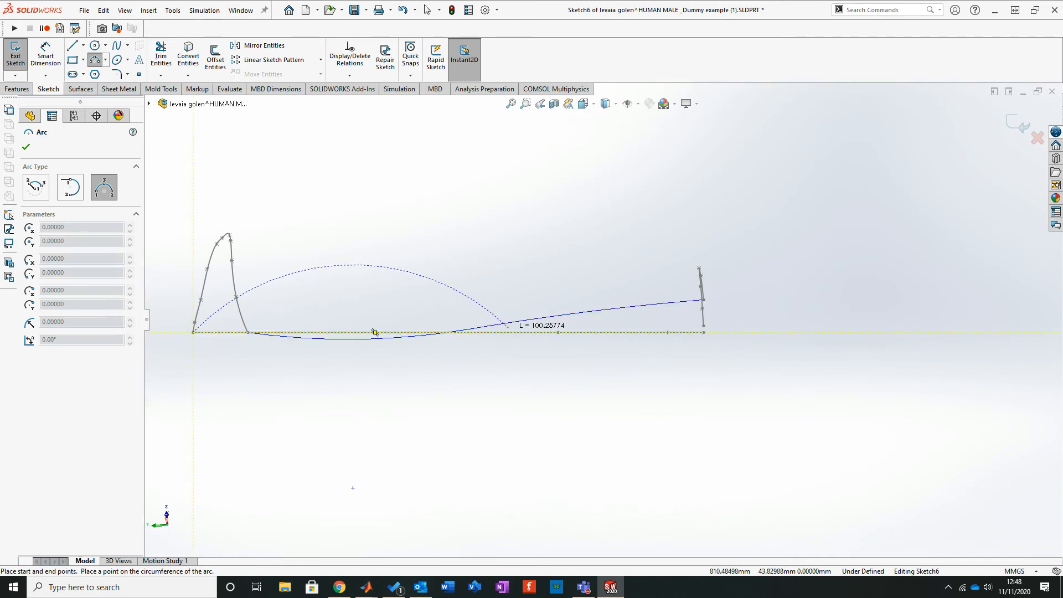
click(505, 324)
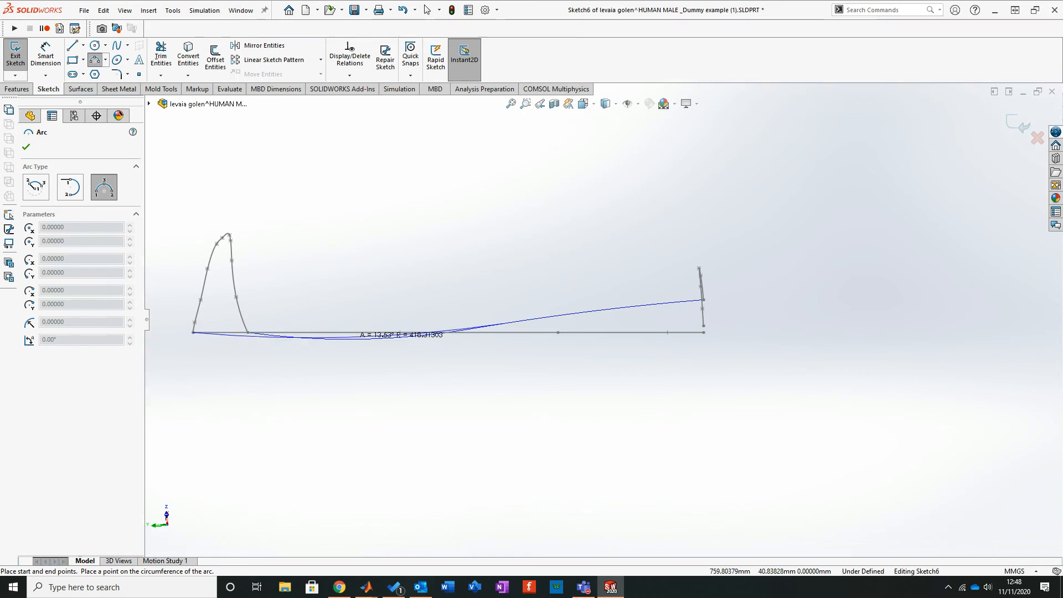
click(349, 339)
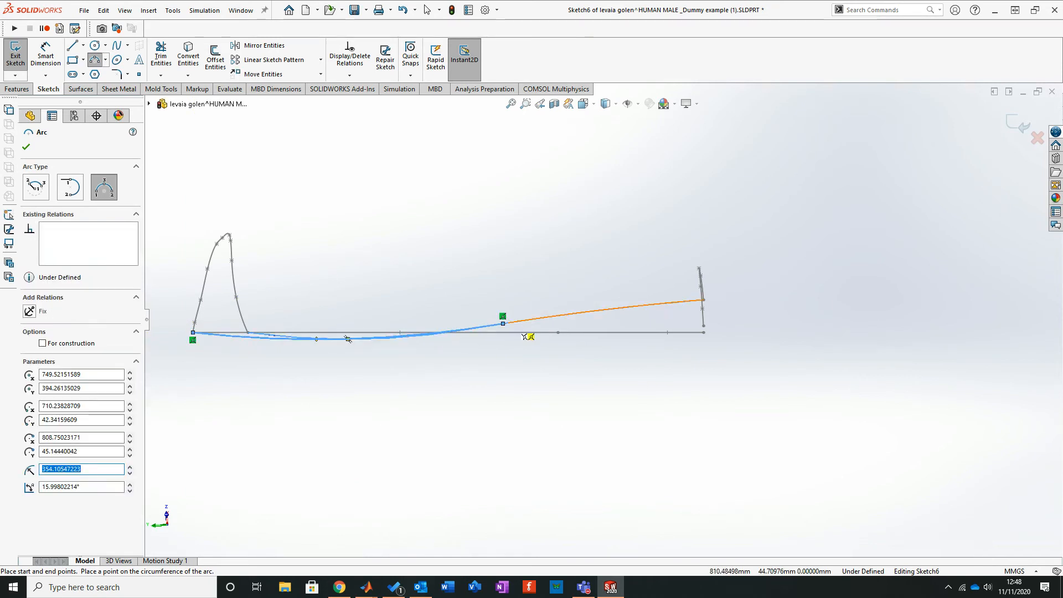
Step: Add a second three-point arc of about 265 mm radius, bowed the opposite way, ending at the ankle spline's free end
click(703, 325)
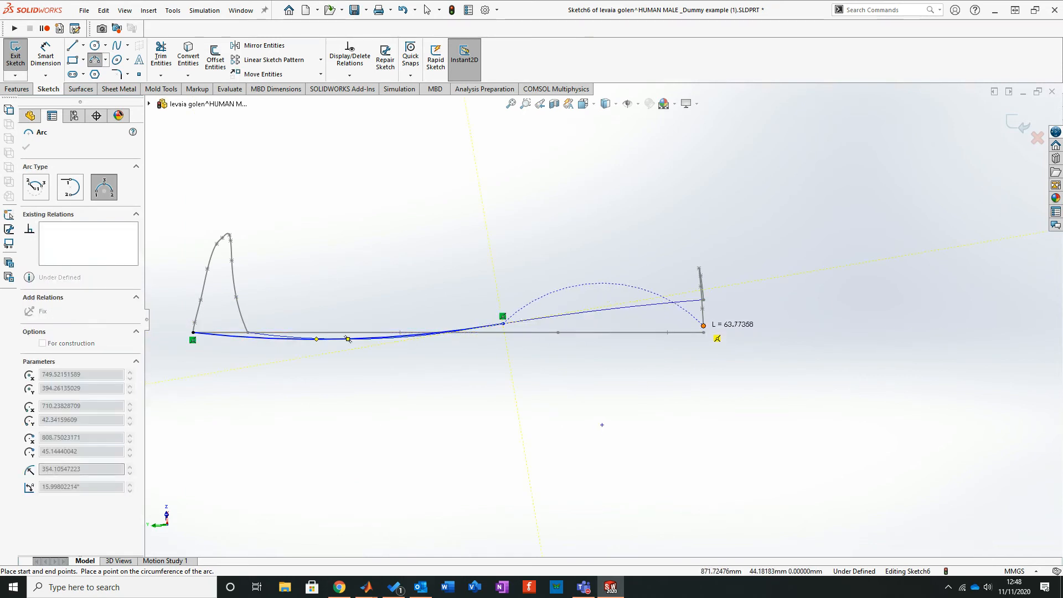
click(602, 319)
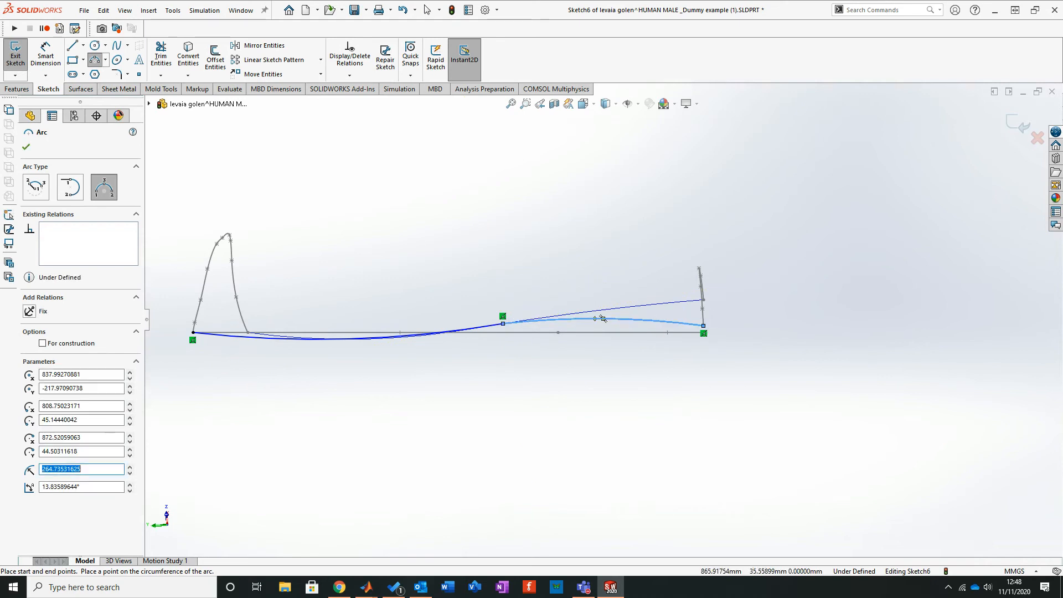
key(Escape)
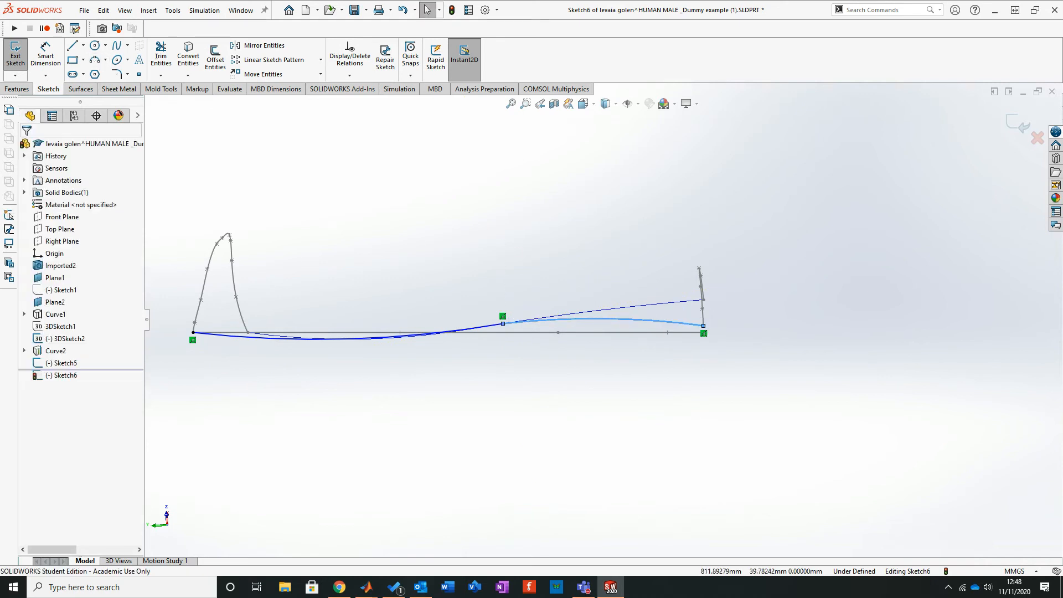
Step: Make the two arcs of the new Plane2 sketch tangent to each other and close the sketch
ctrl+click(479, 327)
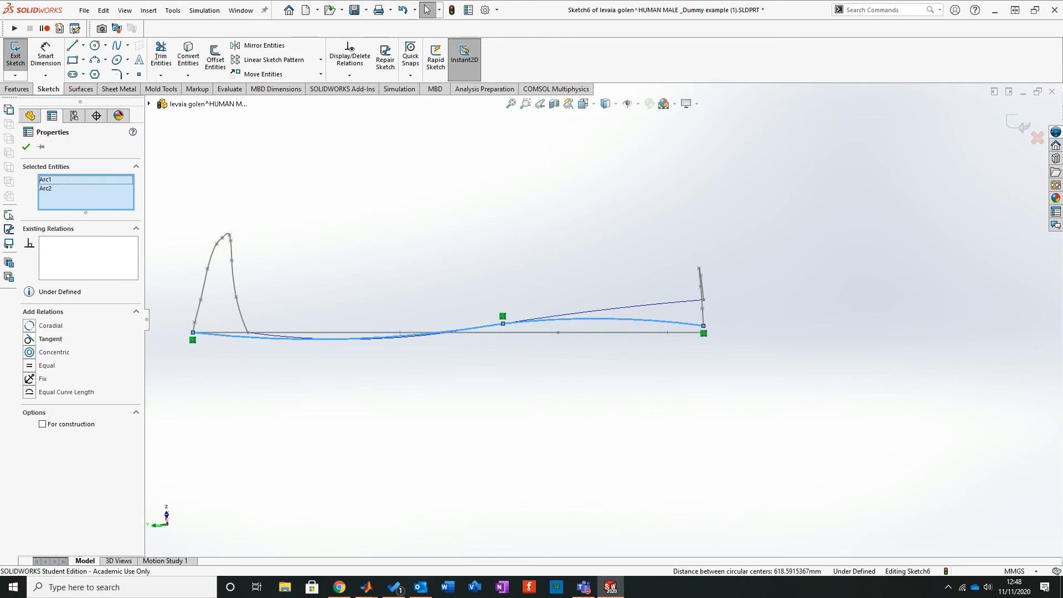
click(30, 339)
key(Escape)
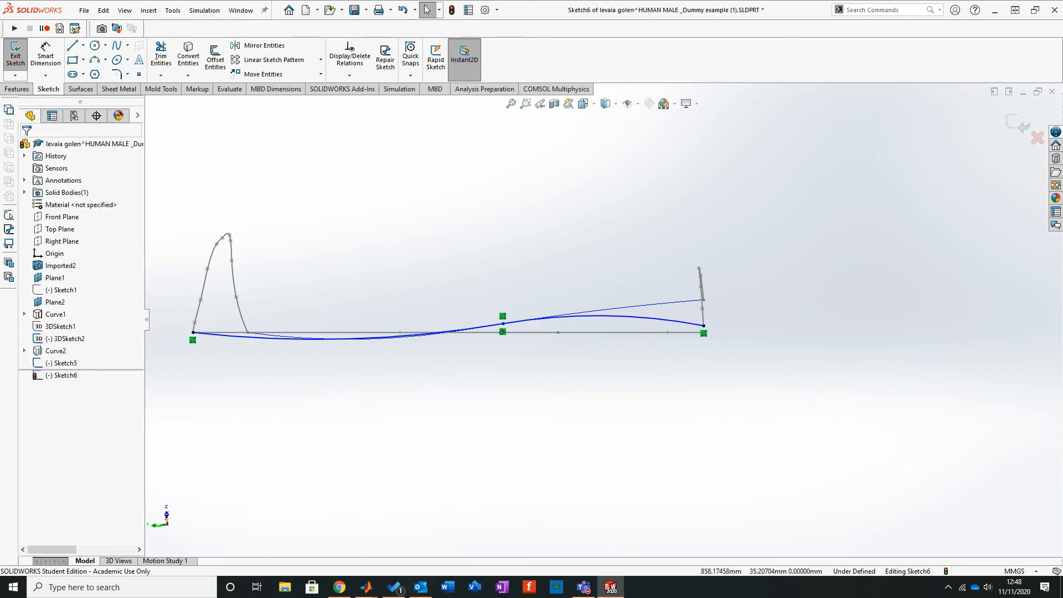
middle_drag(385, 309, 397, 306)
click(1017, 123)
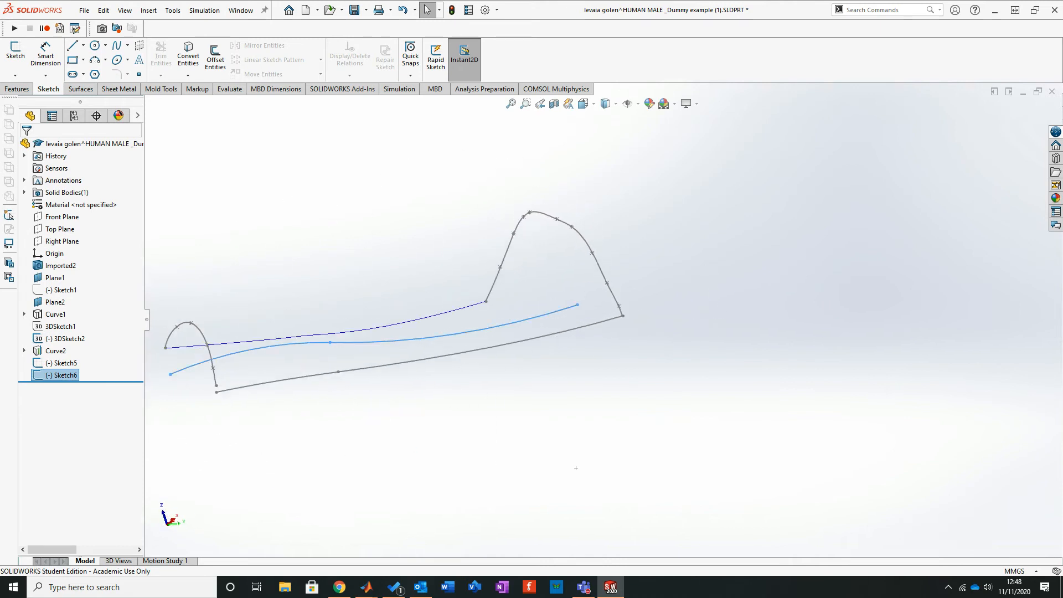
Step: Create a projected curve with the sketch-on-sketch type from the new Plane2 and Plane1 side-curve sketches
click(382, 279)
click(17, 89)
click(472, 55)
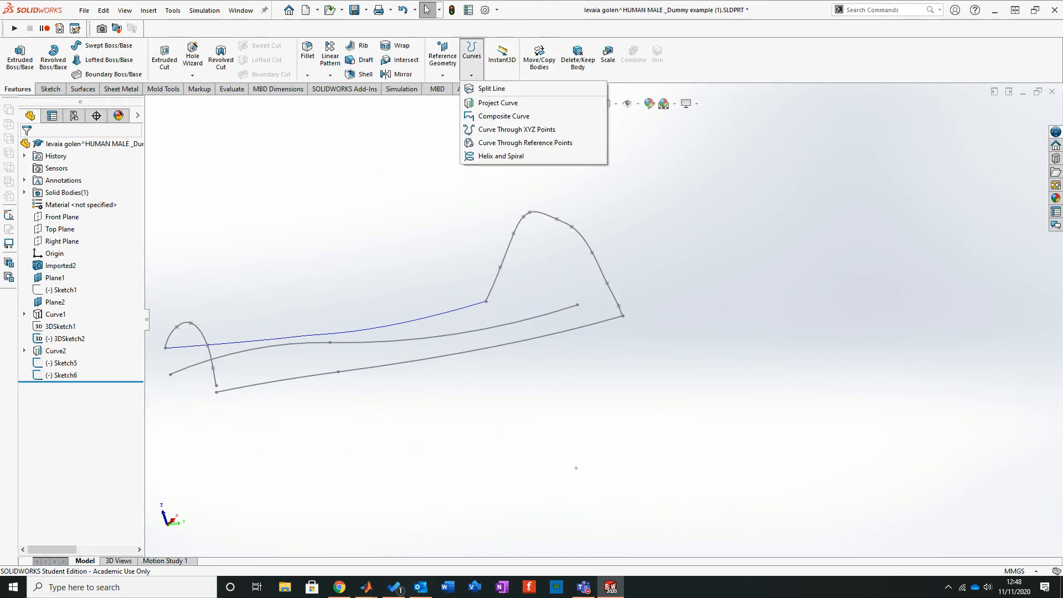
click(487, 102)
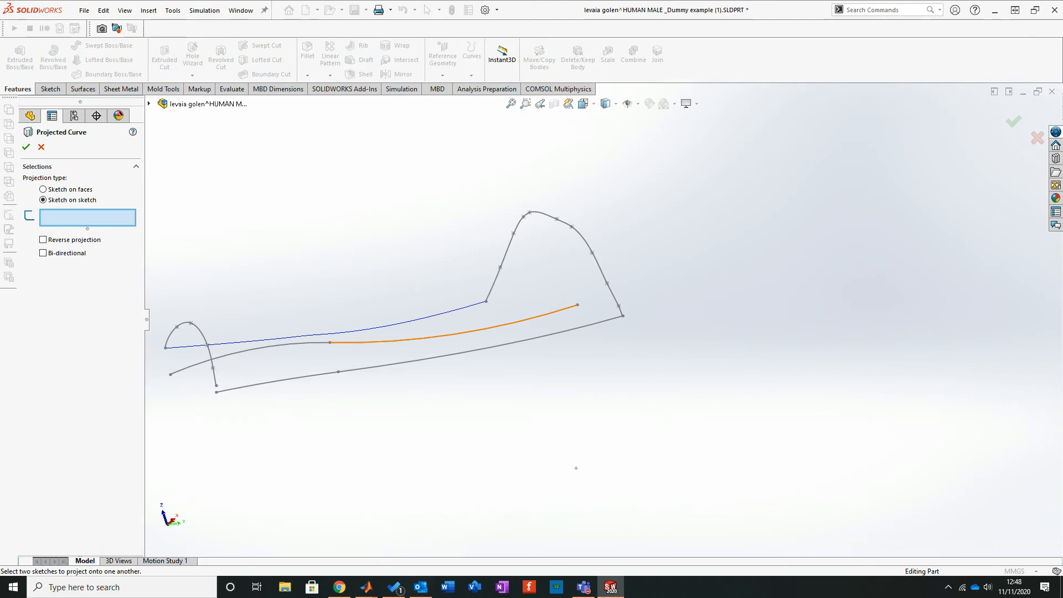
click(457, 334)
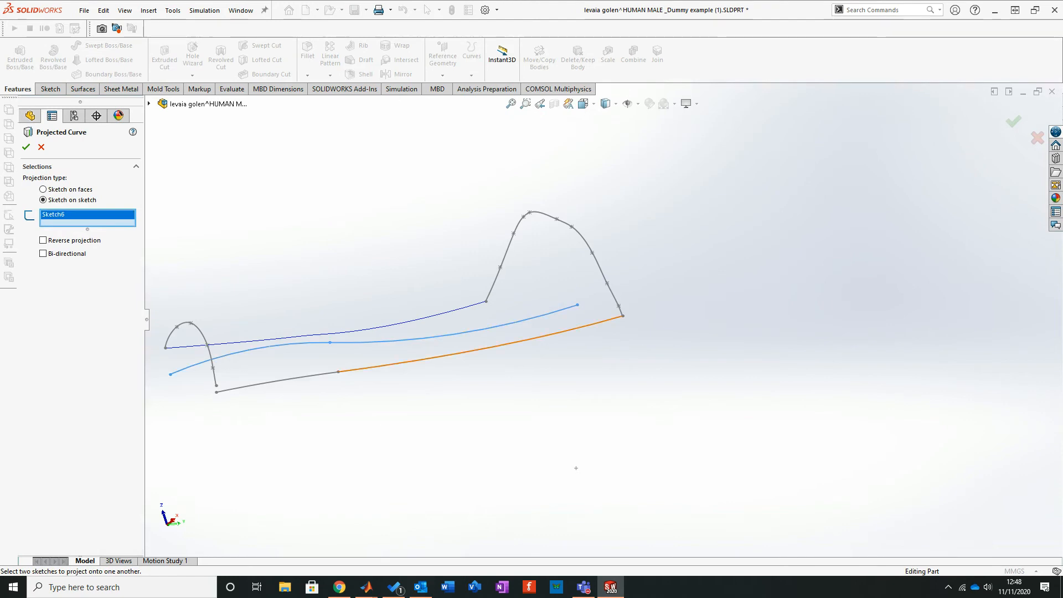
click(459, 352)
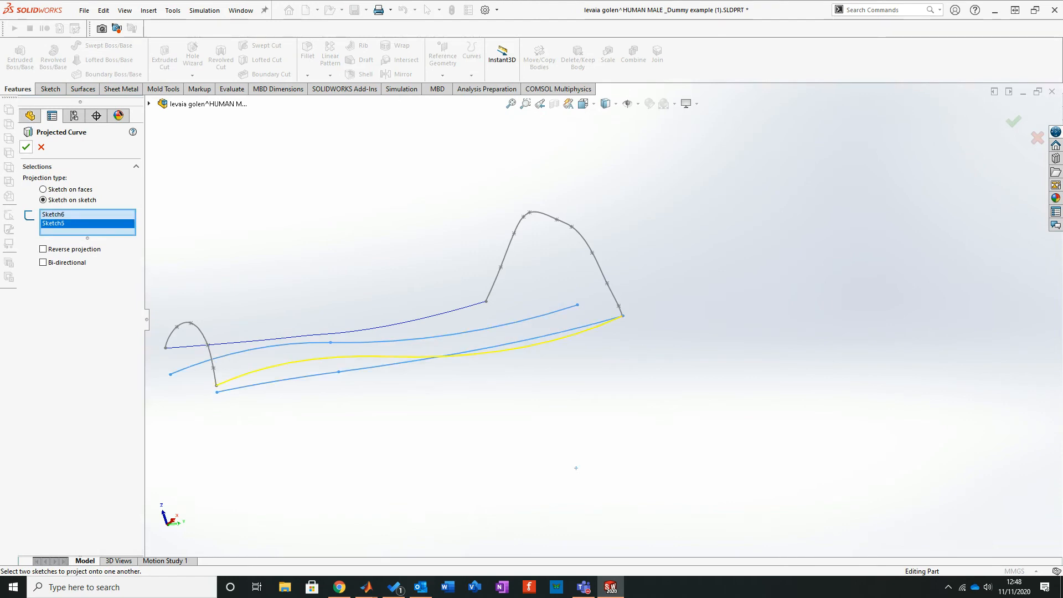
click(26, 147)
Step: Try a surface loft between the upper-shin and ankle splines with both projected side curves as guides, inspect the preview and cancel it
middle_drag(390, 306, 487, 321)
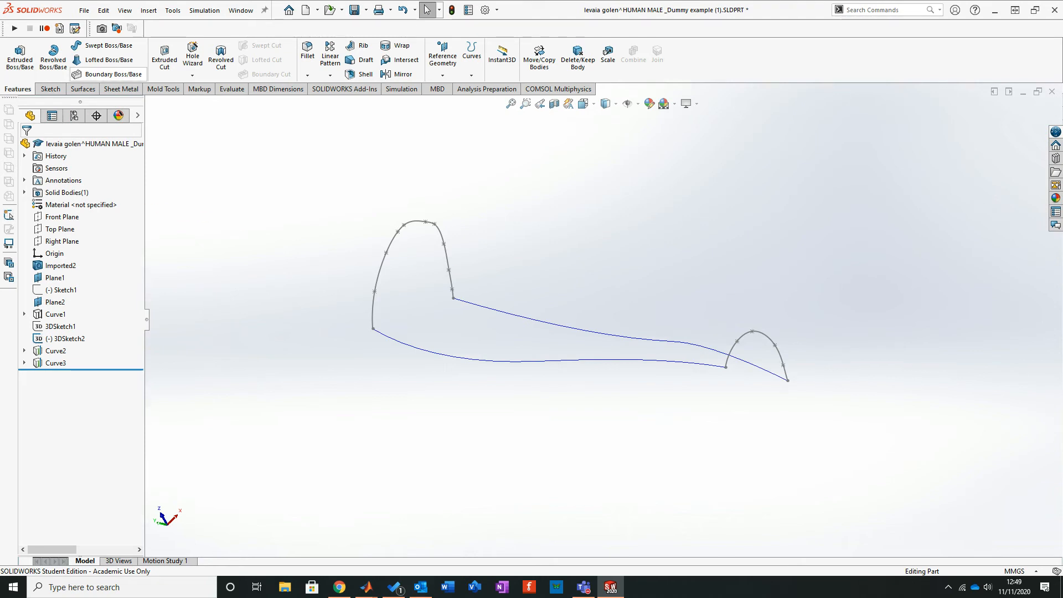
click(82, 89)
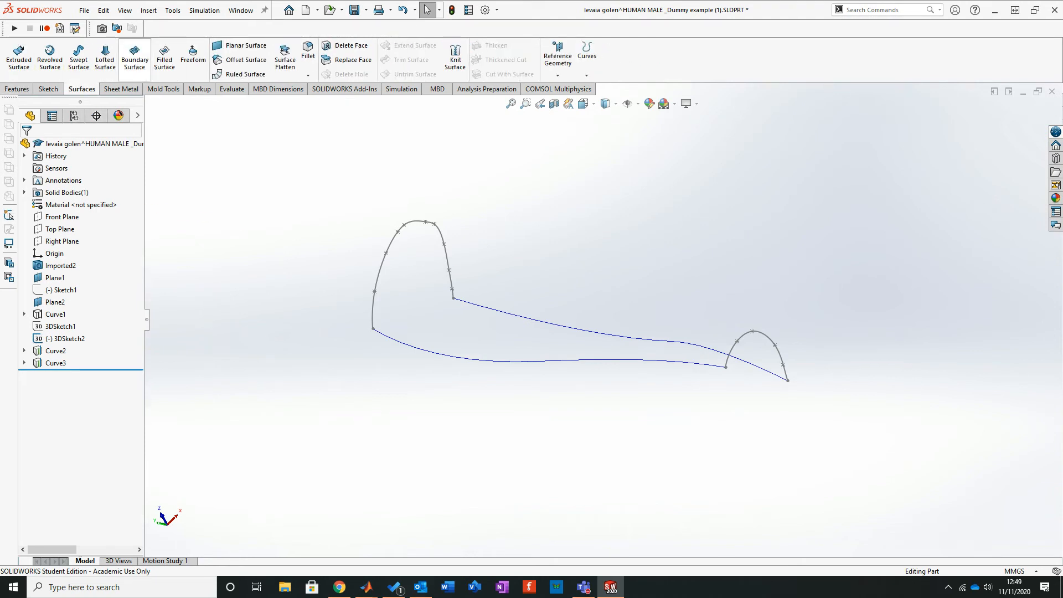
click(105, 60)
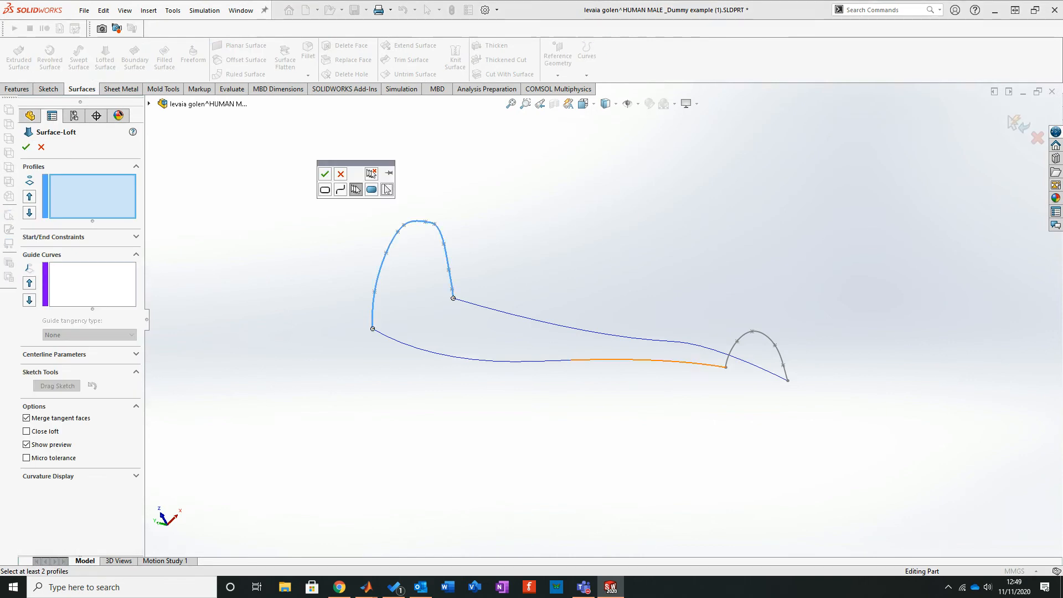
click(325, 173)
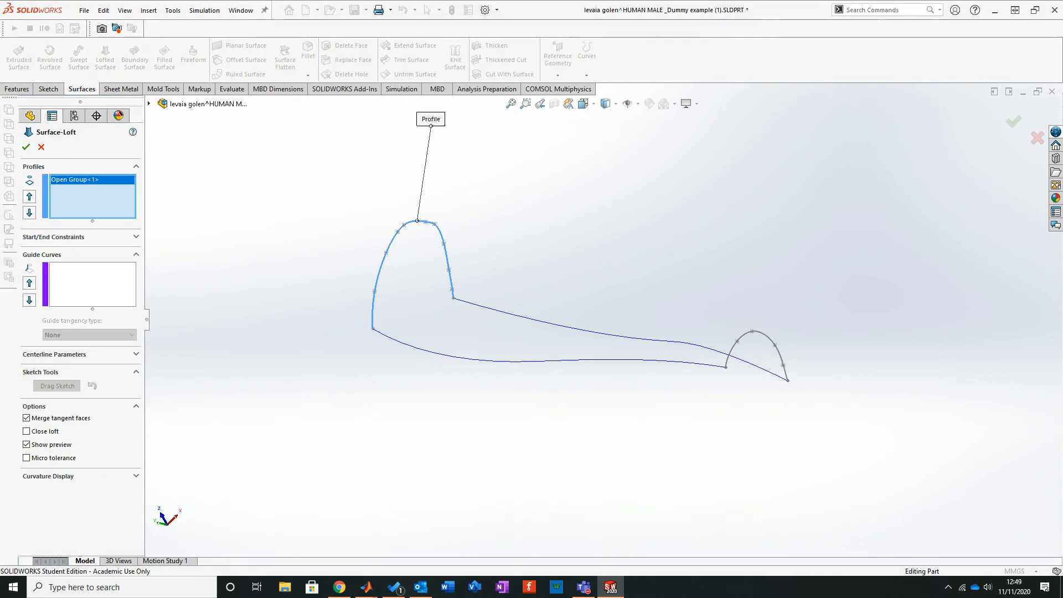
click(778, 354)
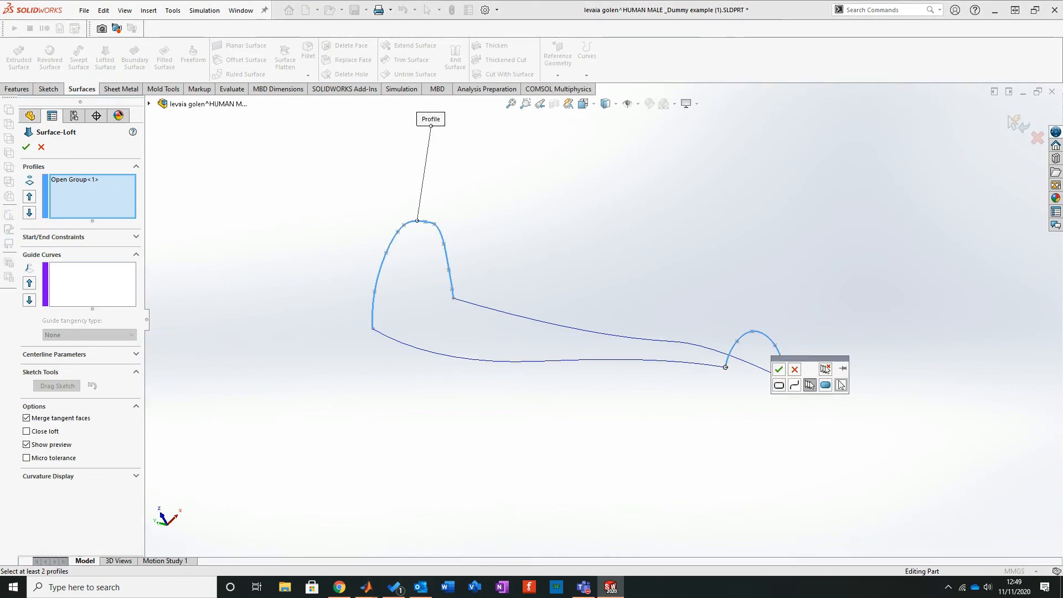
click(778, 369)
click(93, 285)
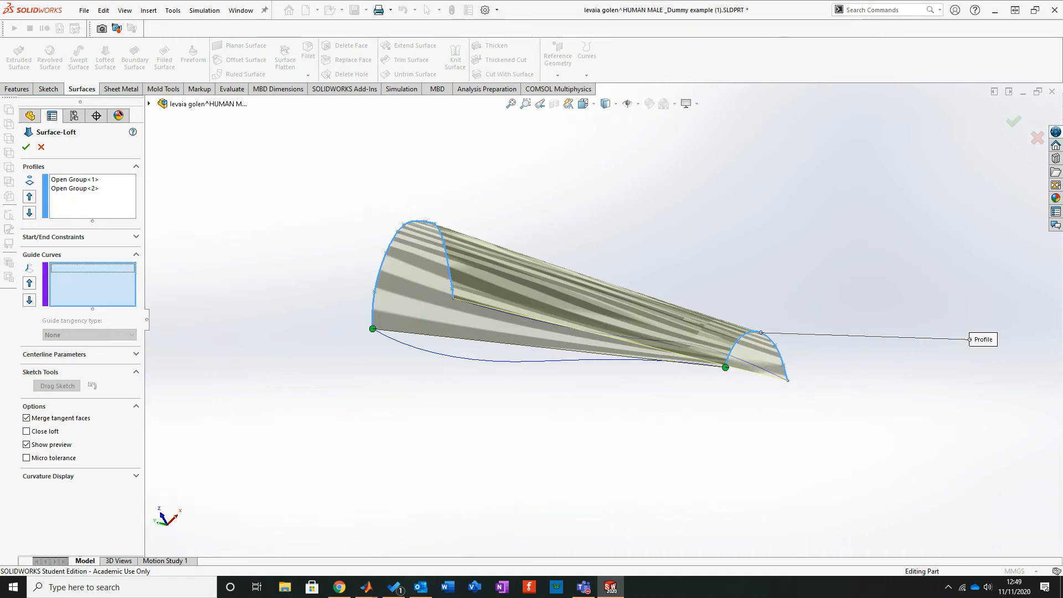
click(533, 361)
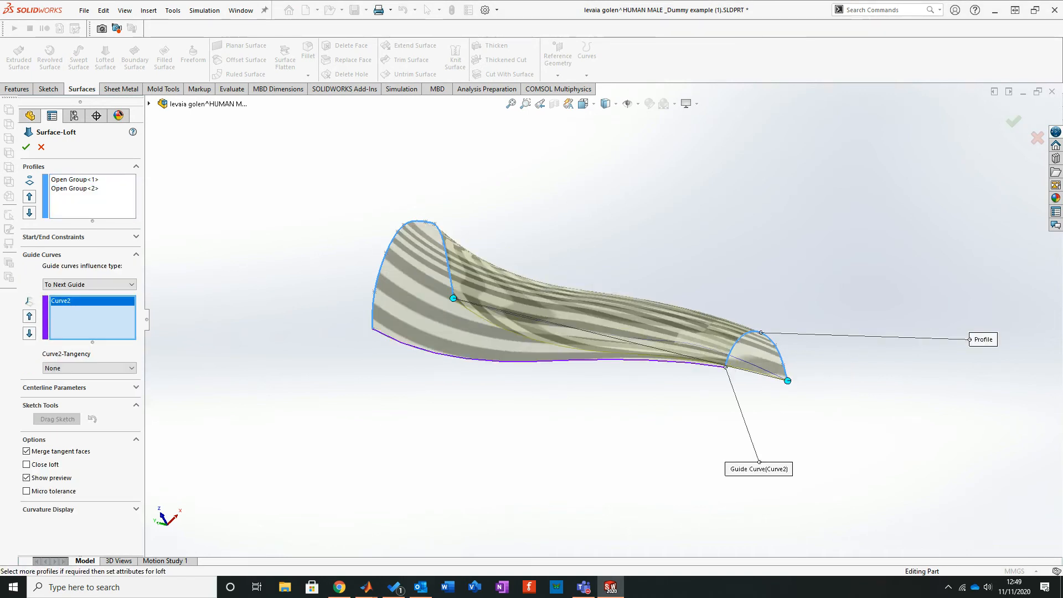
click(608, 332)
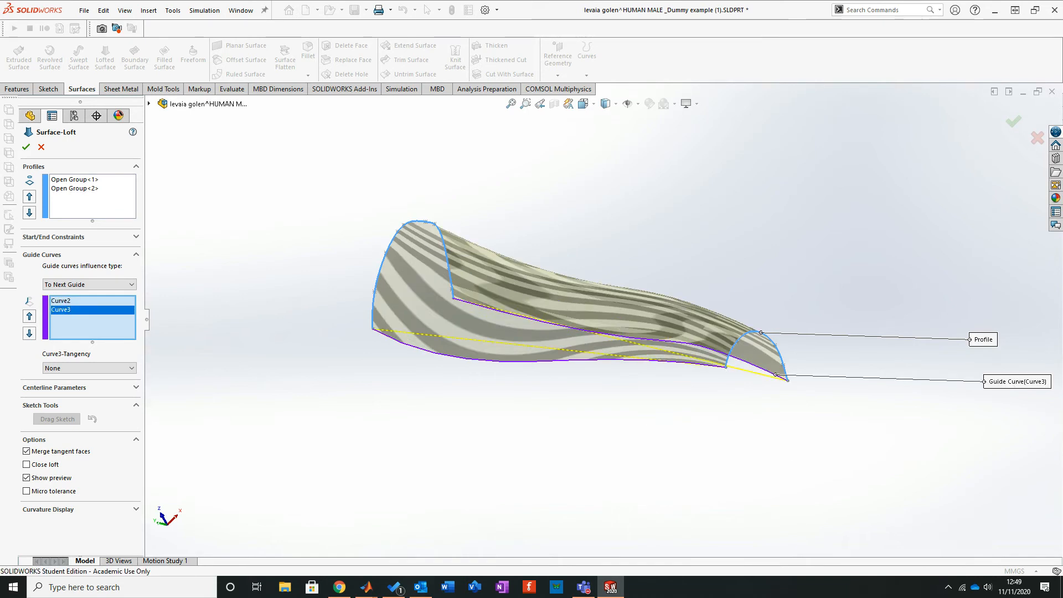
middle_drag(493, 328, 436, 445)
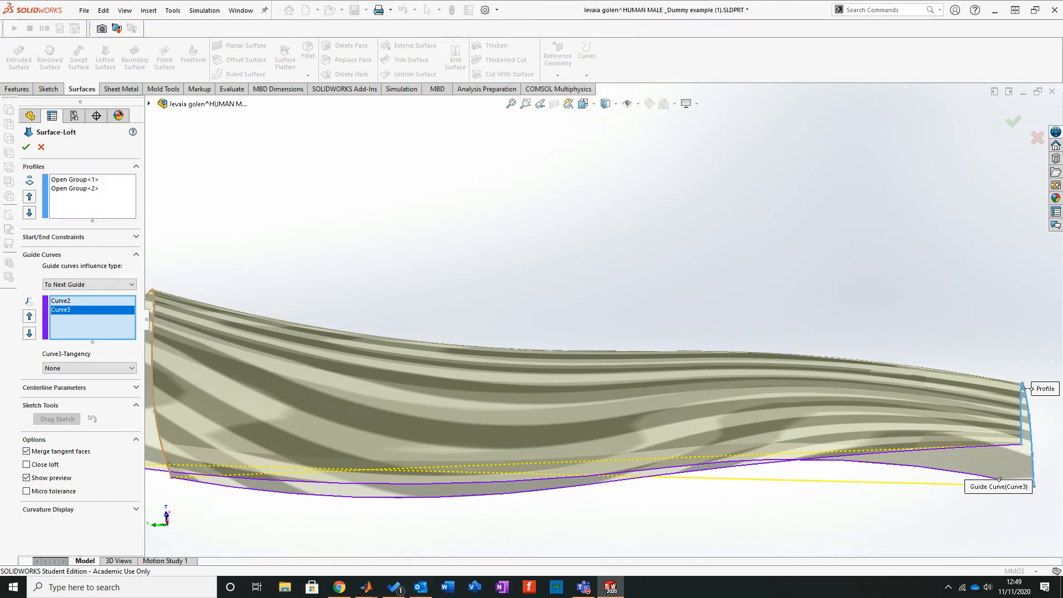
click(41, 147)
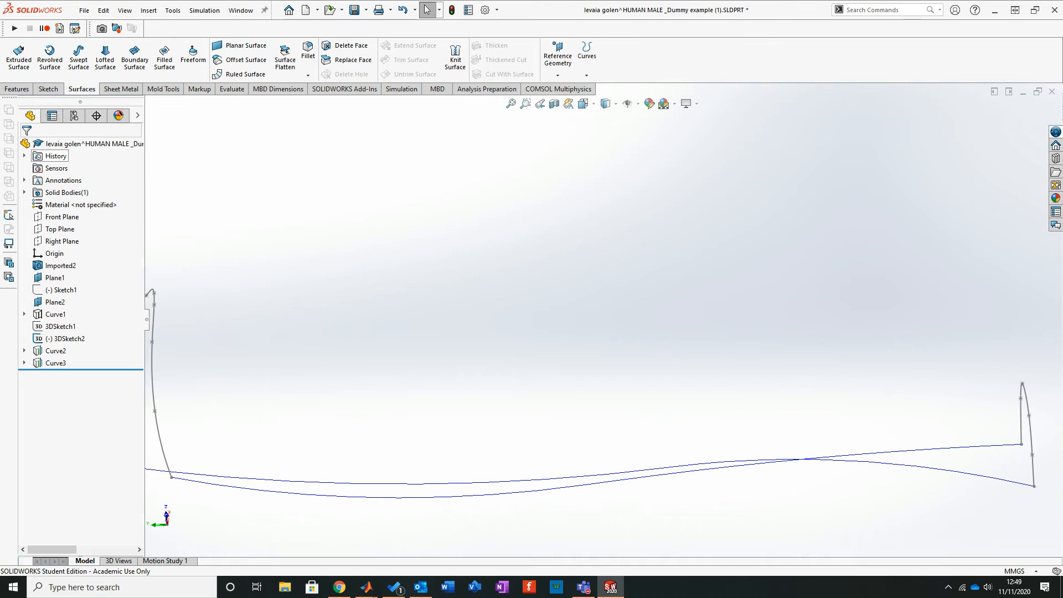
middle_drag(421, 454, 493, 351)
click(55, 303)
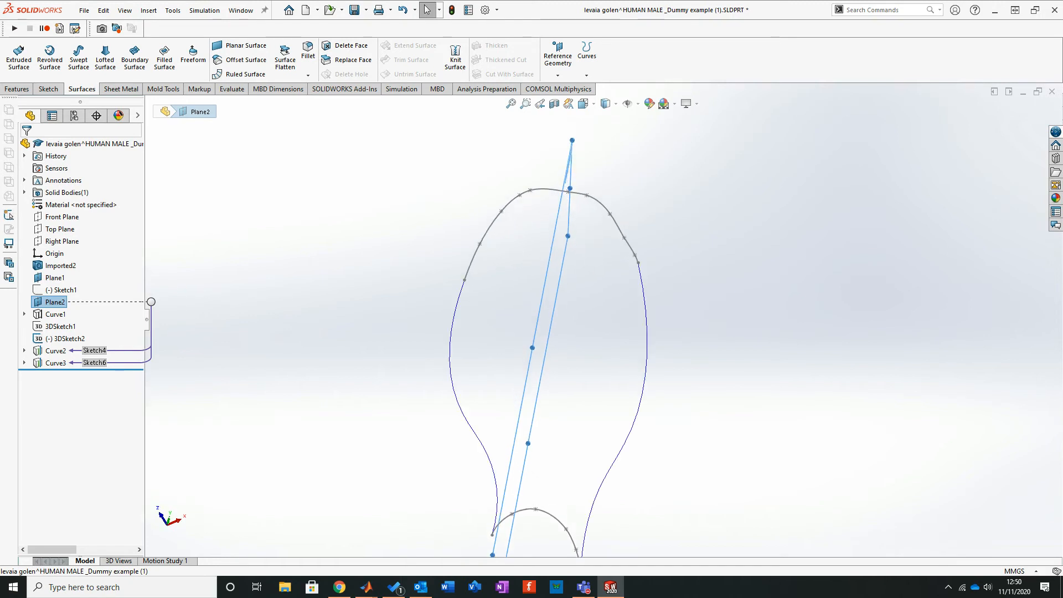
middle_click(494, 350)
click(493, 351)
middle_drag(493, 351, 491, 349)
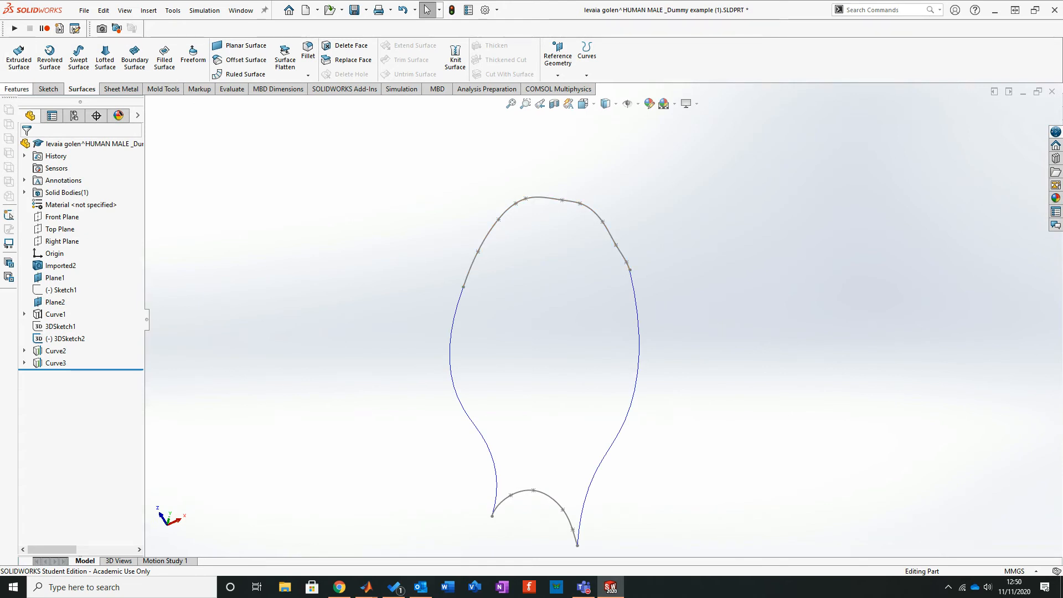
Step: Draw a centerline in a new 3D sketch from the upper-shin spline's crest point to the ankle spline's crest point and close the sketch
click(48, 89)
click(15, 75)
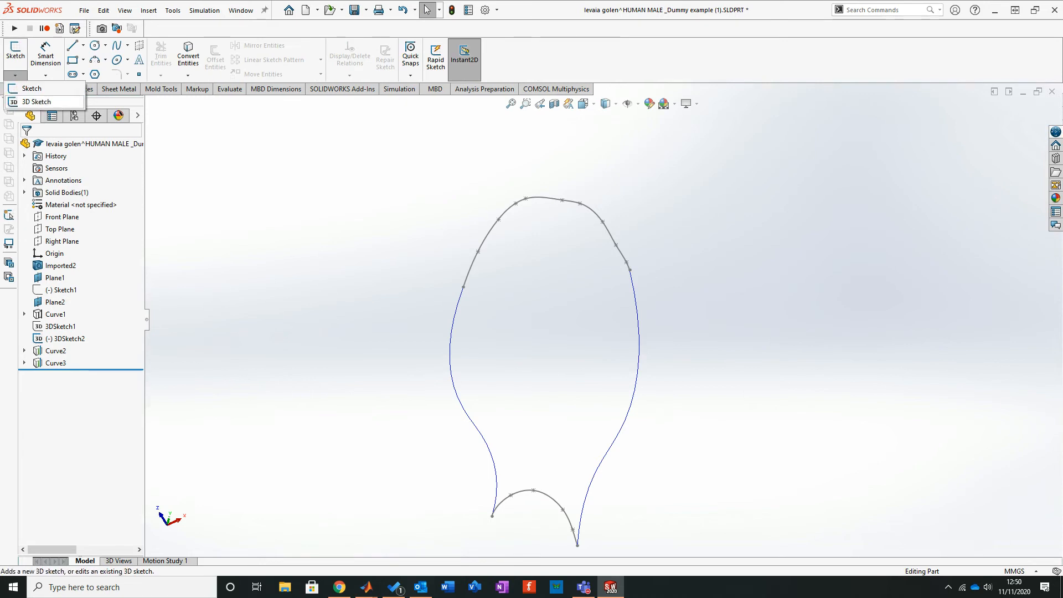
click(33, 105)
click(83, 44)
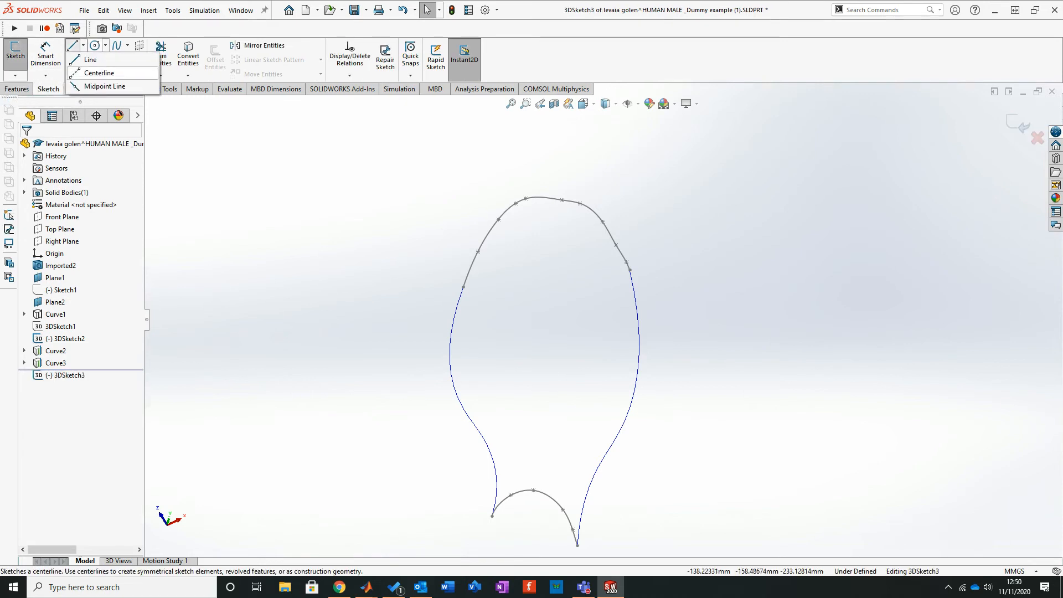
click(97, 69)
click(562, 200)
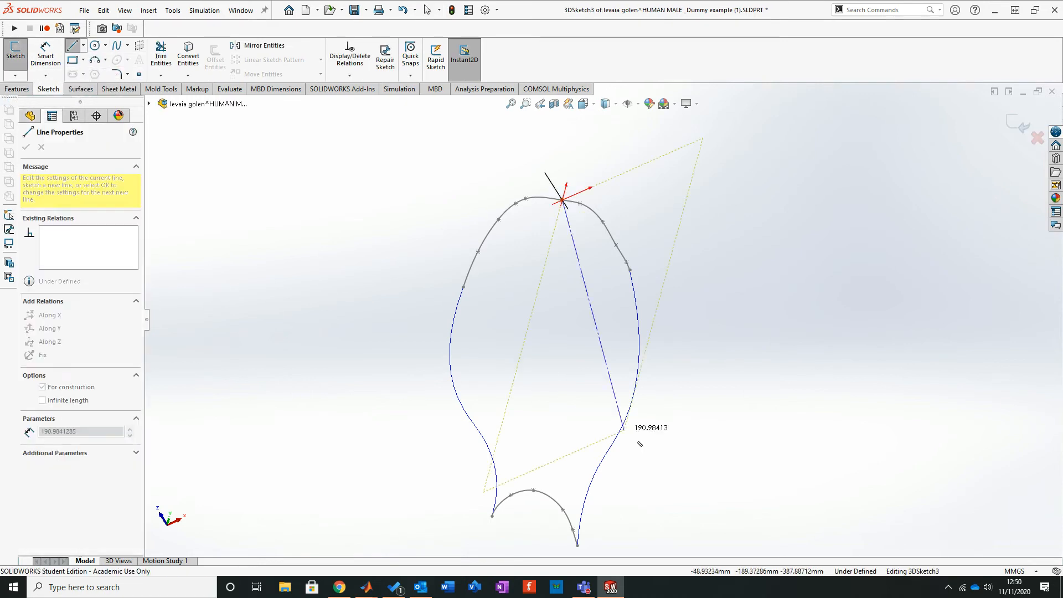
click(533, 490)
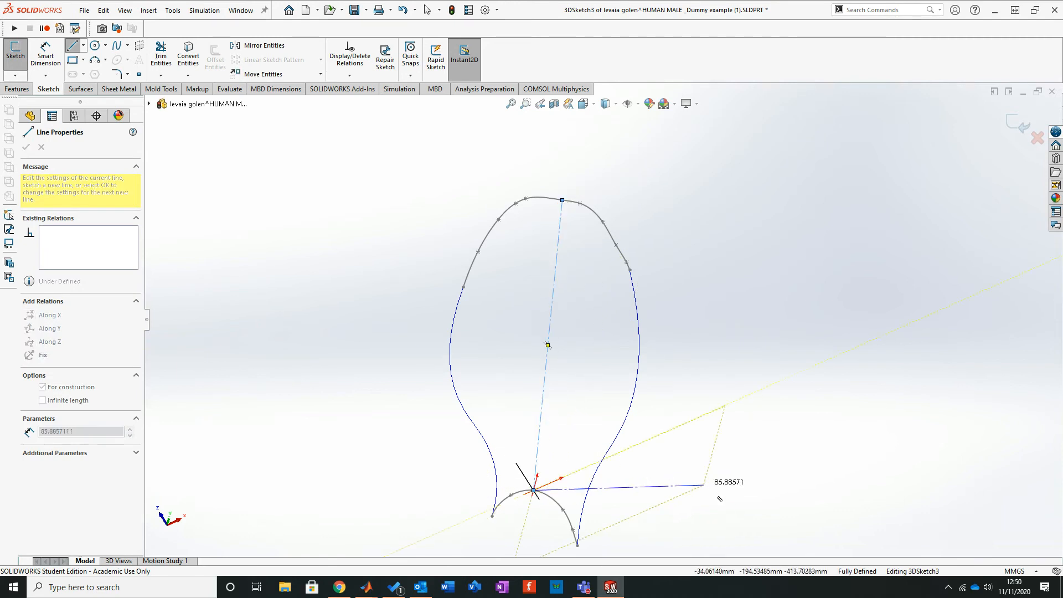
right_click(913, 219)
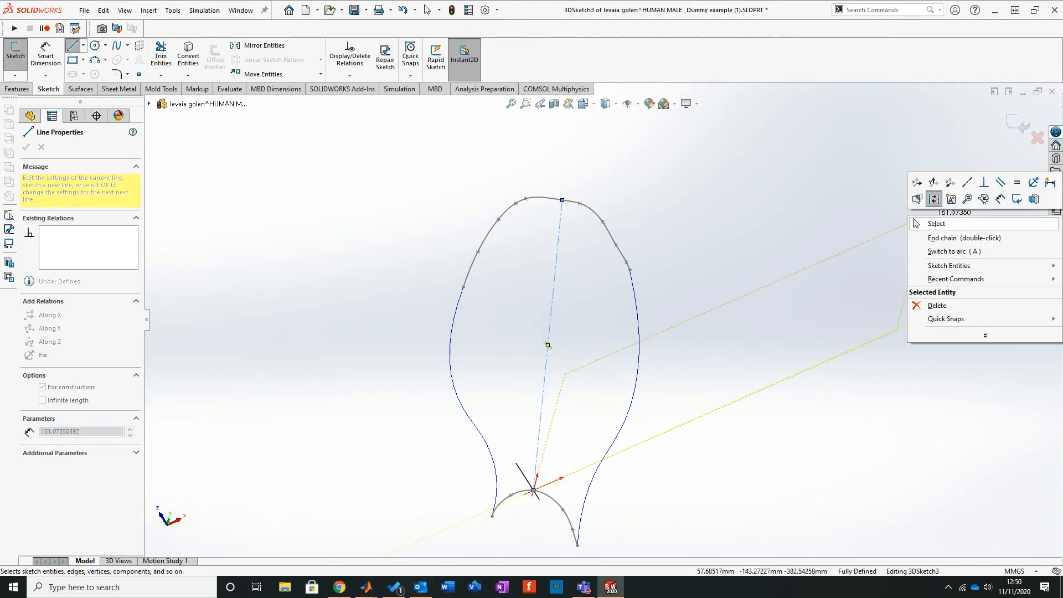
click(915, 223)
click(1020, 126)
Step: Begin a reference plane with the Right Plane as first reference and the new 3D-sketch centerline as second reference
mouse_move(531, 360)
middle_down()
mouse_move(489, 346)
mouse_move(463, 437)
mouse_move(470, 403)
mouse_move(445, 438)
middle_up()
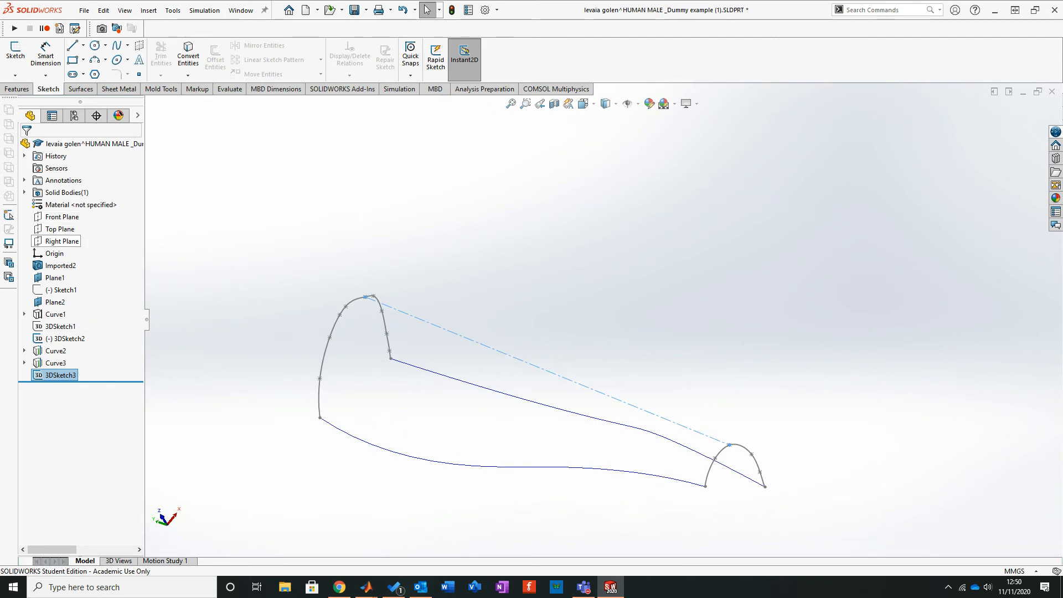
mouse_move(454, 429)
middle_down()
mouse_move(451, 397)
mouse_move(520, 358)
mouse_move(501, 360)
mouse_move(521, 360)
mouse_move(495, 434)
middle_up()
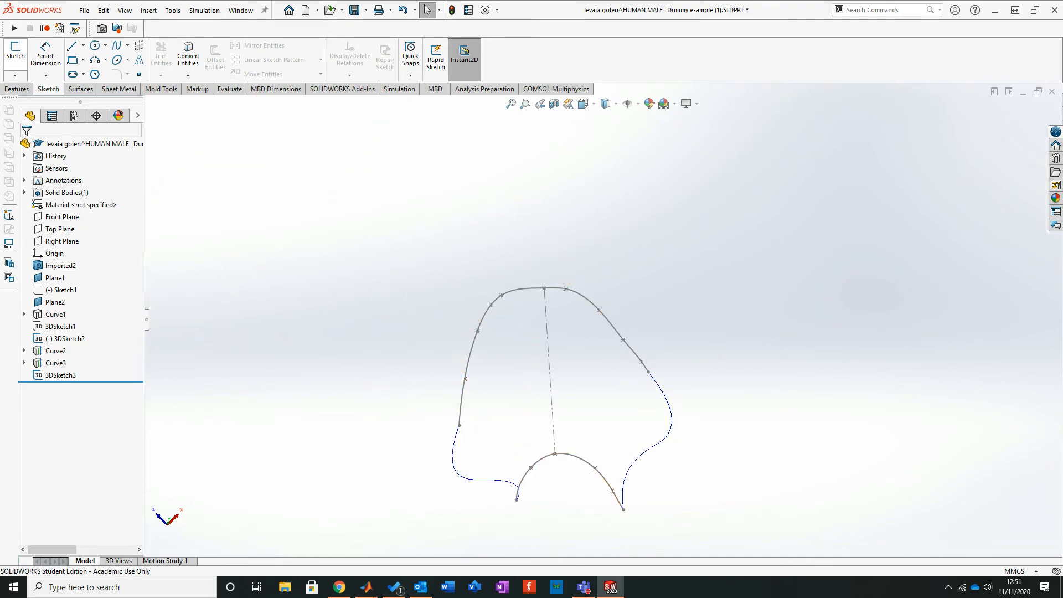
click(16, 89)
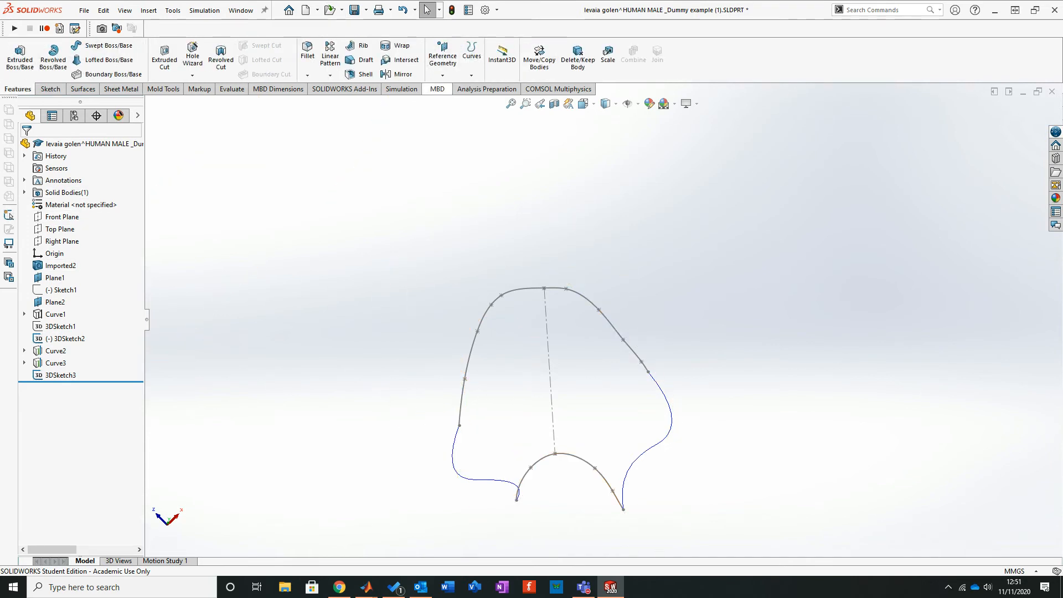
click(442, 58)
click(448, 88)
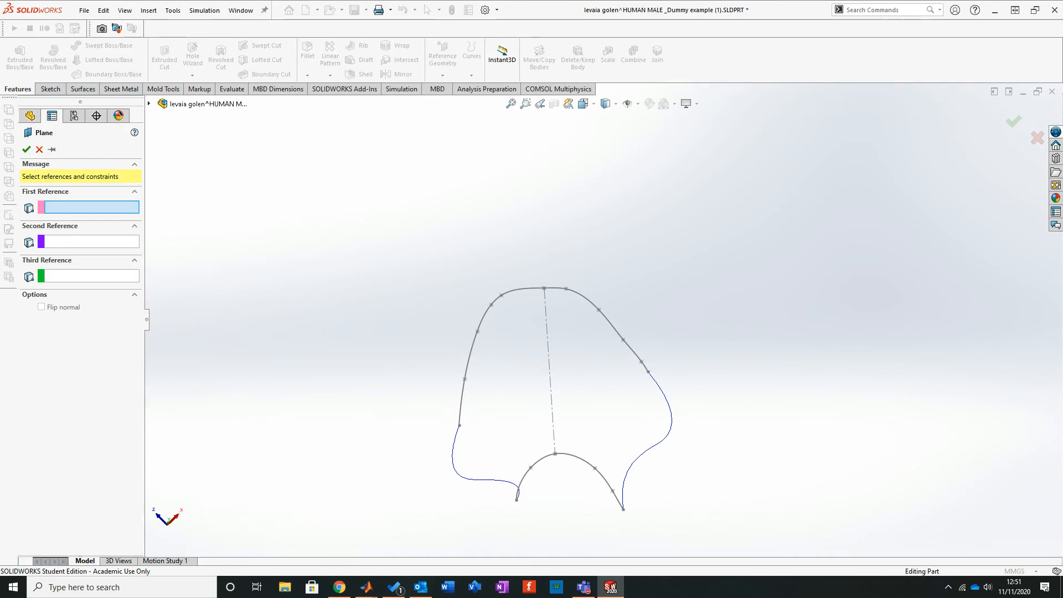
middle_drag(553, 354, 589, 357)
click(149, 104)
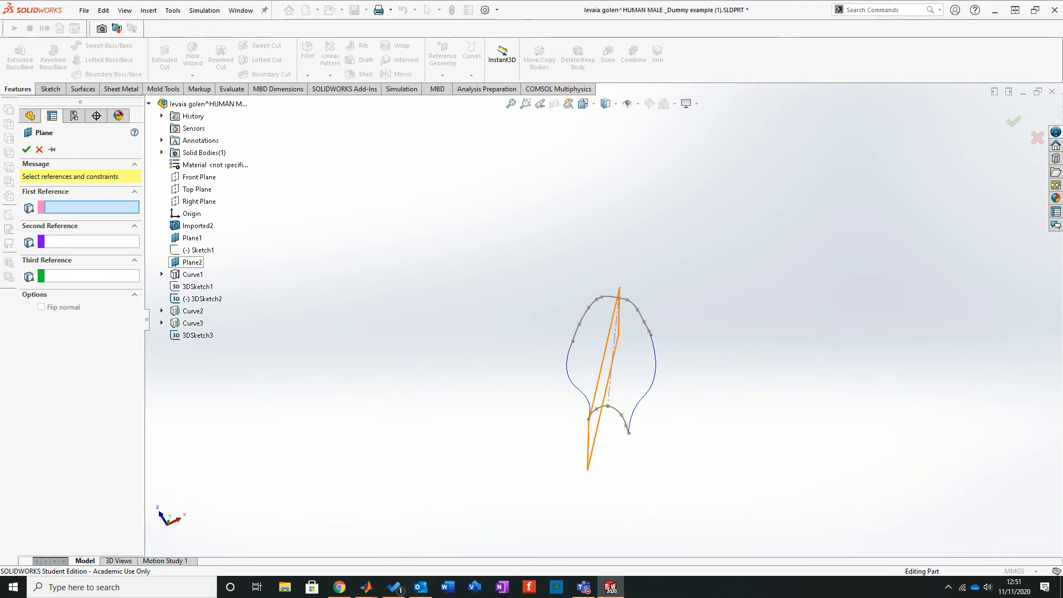
click(198, 201)
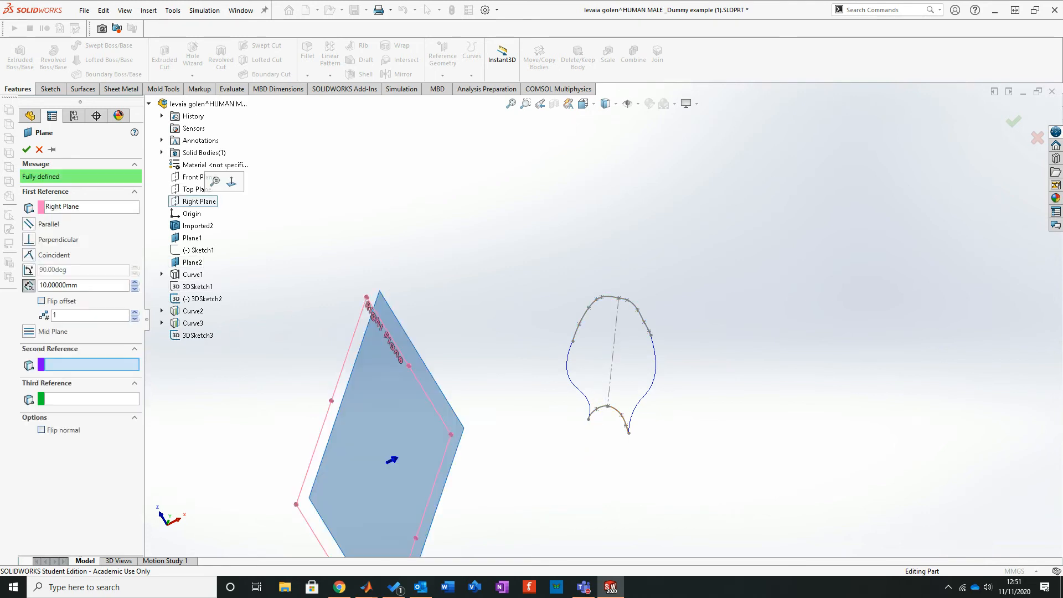
click(611, 365)
mouse_move(589, 411)
middle_down()
mouse_move(569, 360)
mouse_move(545, 385)
mouse_move(432, 423)
mouse_move(340, 503)
mouse_move(400, 509)
mouse_move(686, 379)
mouse_move(646, 425)
mouse_move(541, 431)
mouse_move(536, 501)
middle_up()
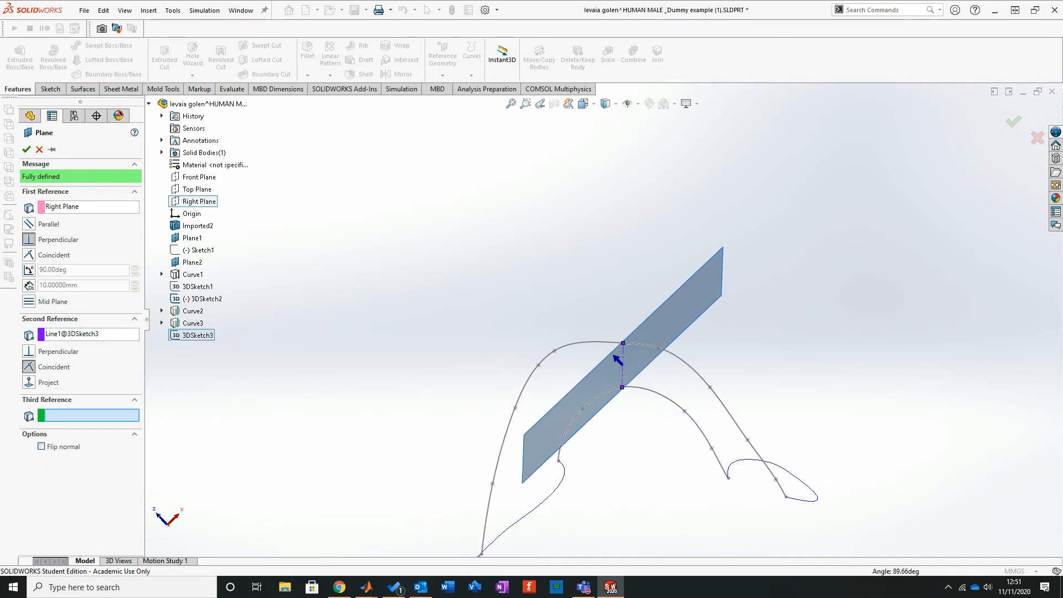
Step: Set the new plane at 135 degrees to the Right Plane through the centerline and create it
click(28, 270)
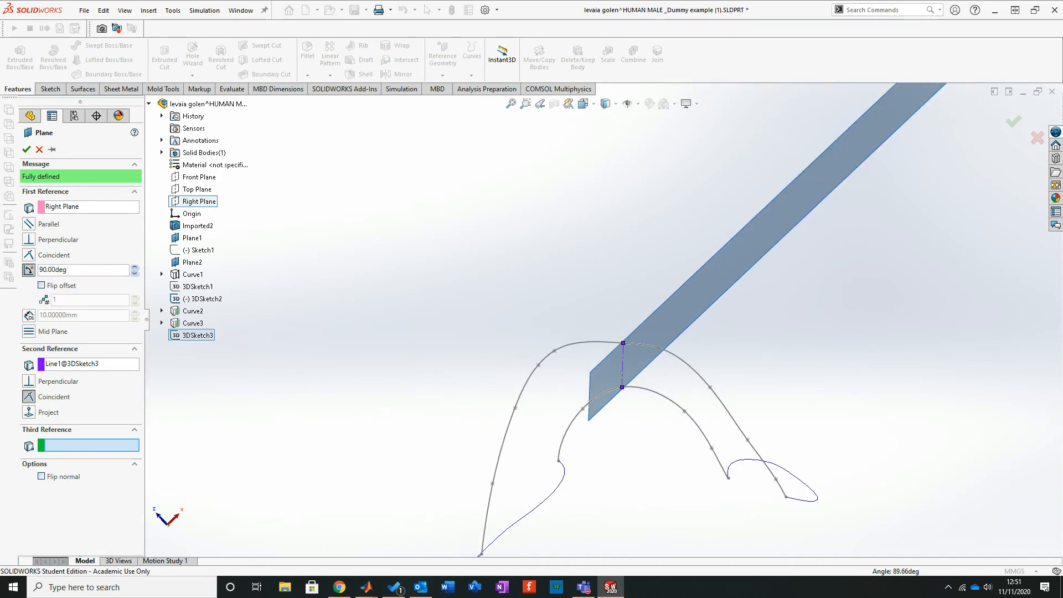
click(135, 273)
click(135, 272)
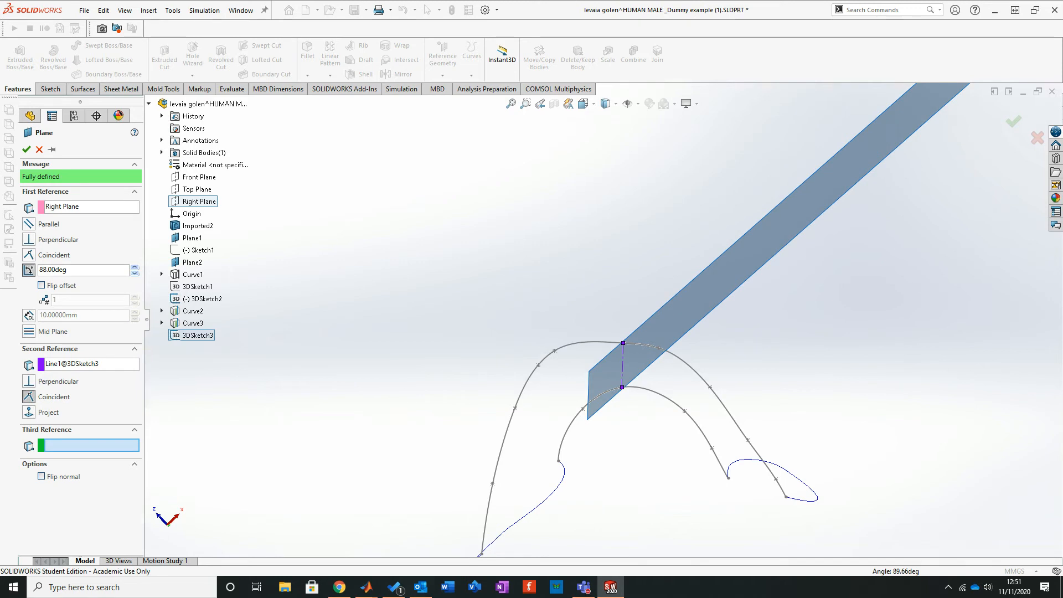
click(135, 267)
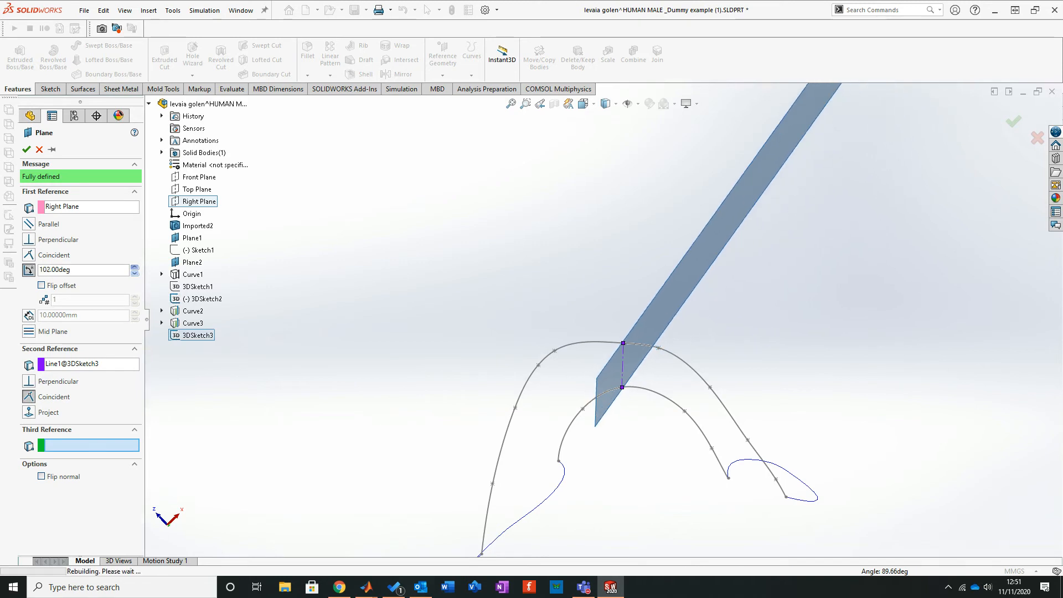
drag(134, 267, 134, 266)
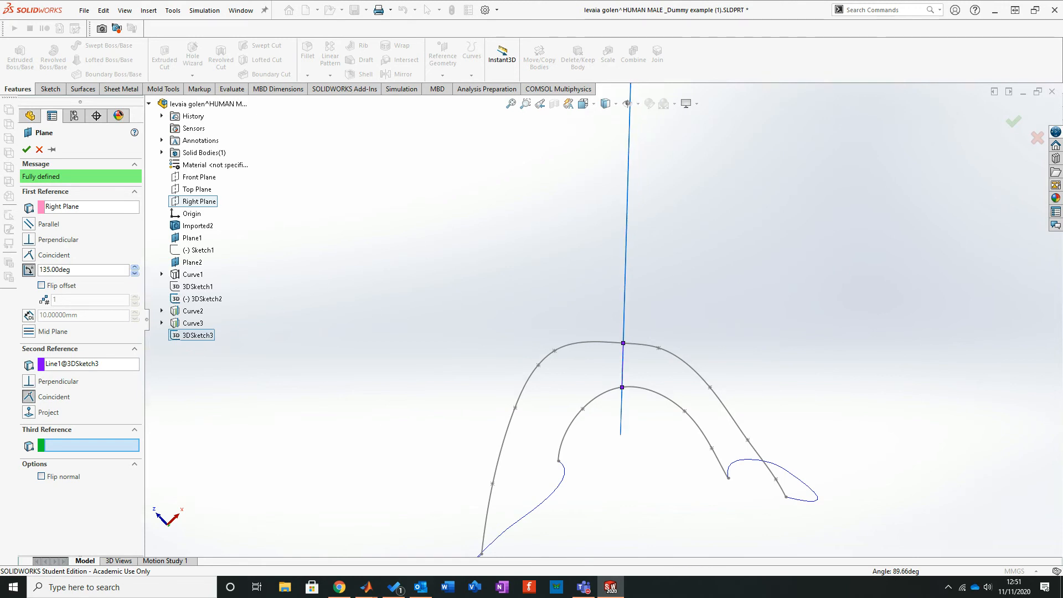
click(27, 150)
Step: Open a sketch on the new plane and draw a three-point arc of about 479 mm radius from the centerline's upper-shin end toward the ankle
middle_drag(354, 343, 531, 390)
scroll(526, 352, up, 1)
scroll(531, 390, up, 1)
click(51, 89)
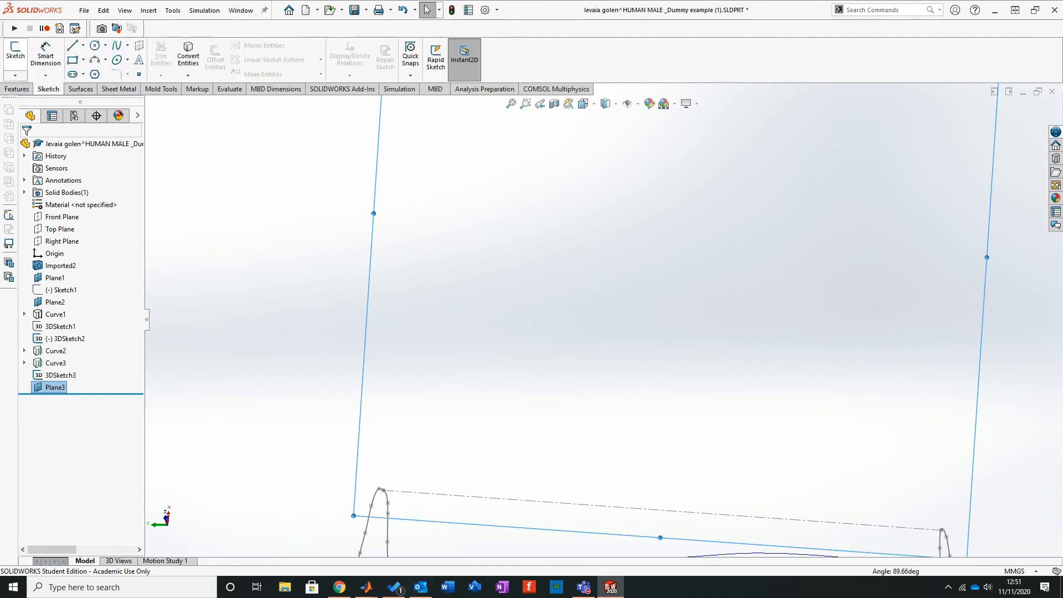
click(15, 55)
scroll(545, 387, up, 2)
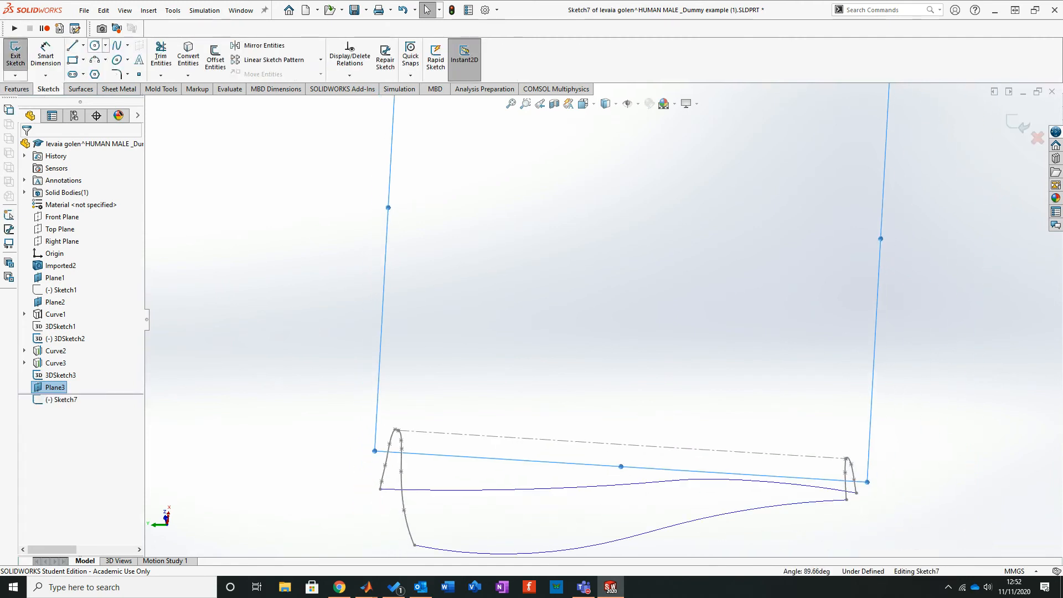
click(95, 59)
mouse_move(548, 512)
middle_down()
mouse_move(543, 434)
mouse_move(491, 463)
middle_up()
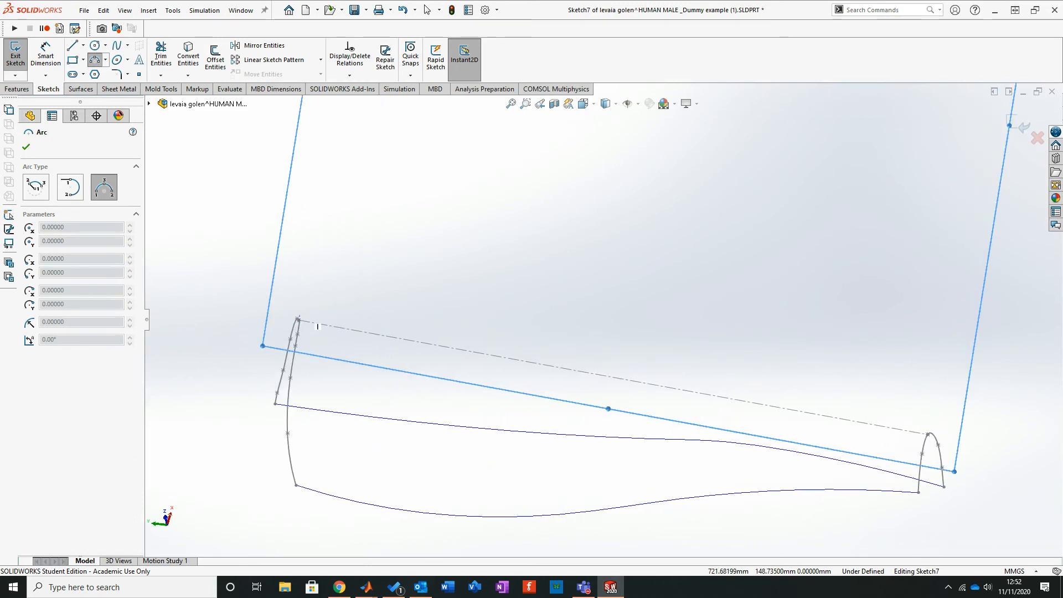
click(299, 321)
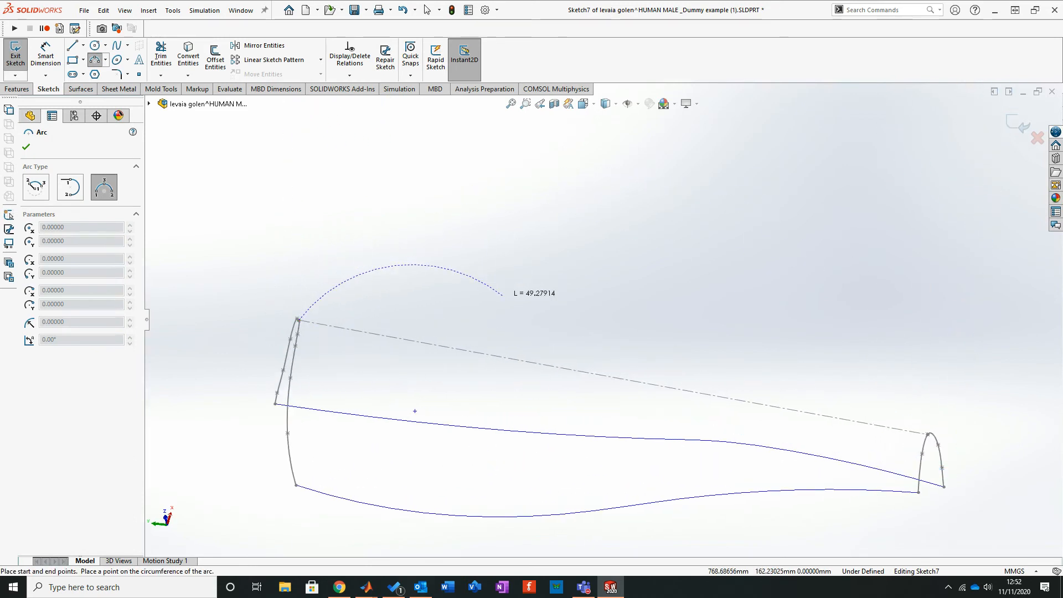
click(852, 404)
click(636, 356)
Step: Add a second three-point arc of about 100 mm radius, tangent to the first, ending at the centerline's ankle end
mouse_move(636, 355)
middle_down()
mouse_move(441, 506)
mouse_move(380, 521)
middle_up()
click(948, 432)
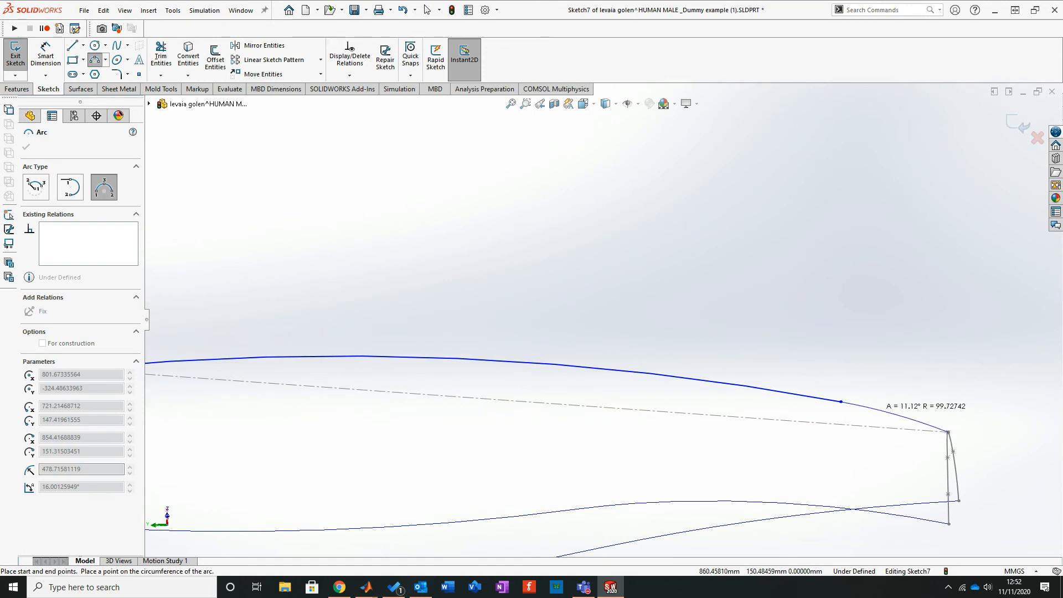
click(896, 414)
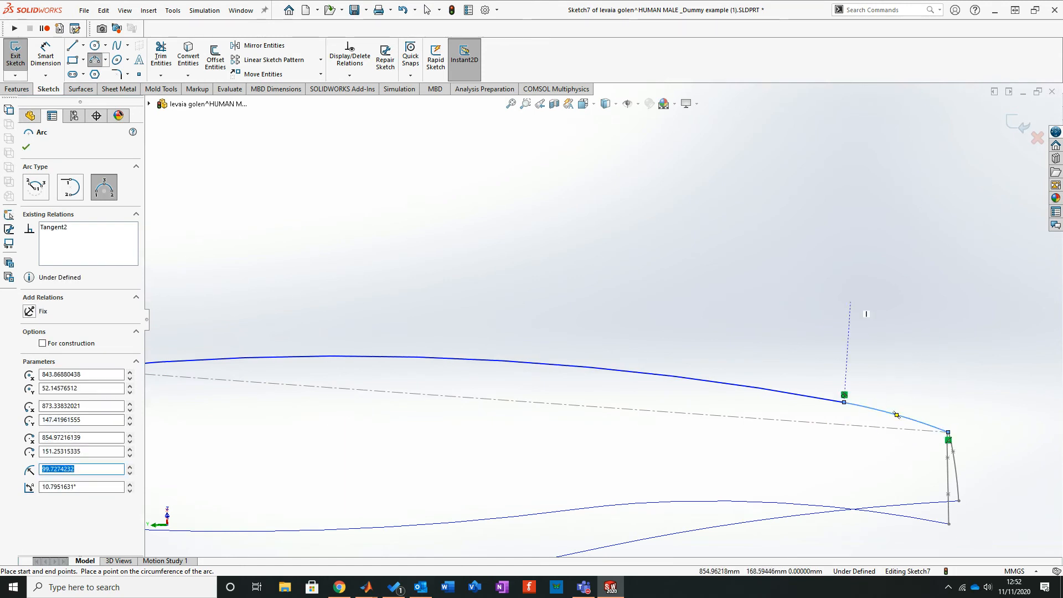
key(Escape)
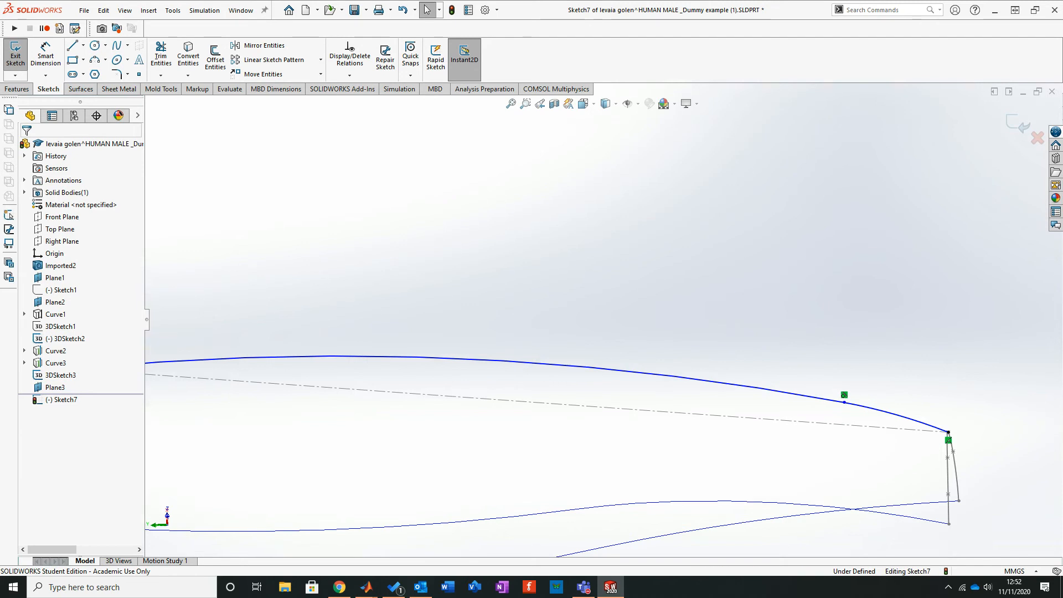
Step: Move the shared point of the two tangent arcs toward mid-shin to flatten the curve against the centerline, and exit the sketch
drag(843, 402, 643, 397)
click(606, 322)
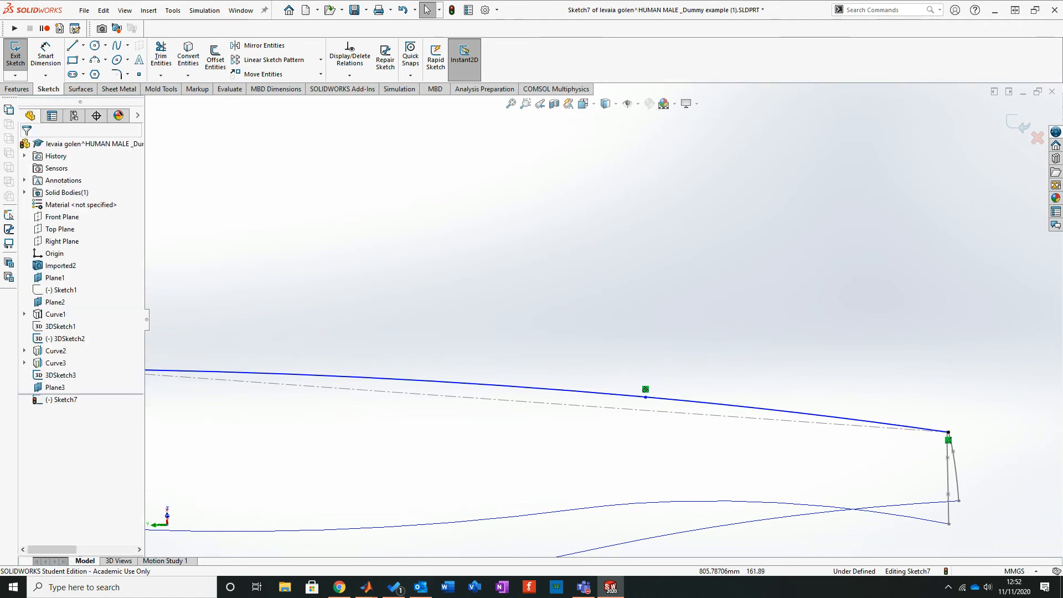
scroll(607, 322, up, 3)
middle_drag(474, 437, 473, 437)
middle_drag(475, 434, 474, 420)
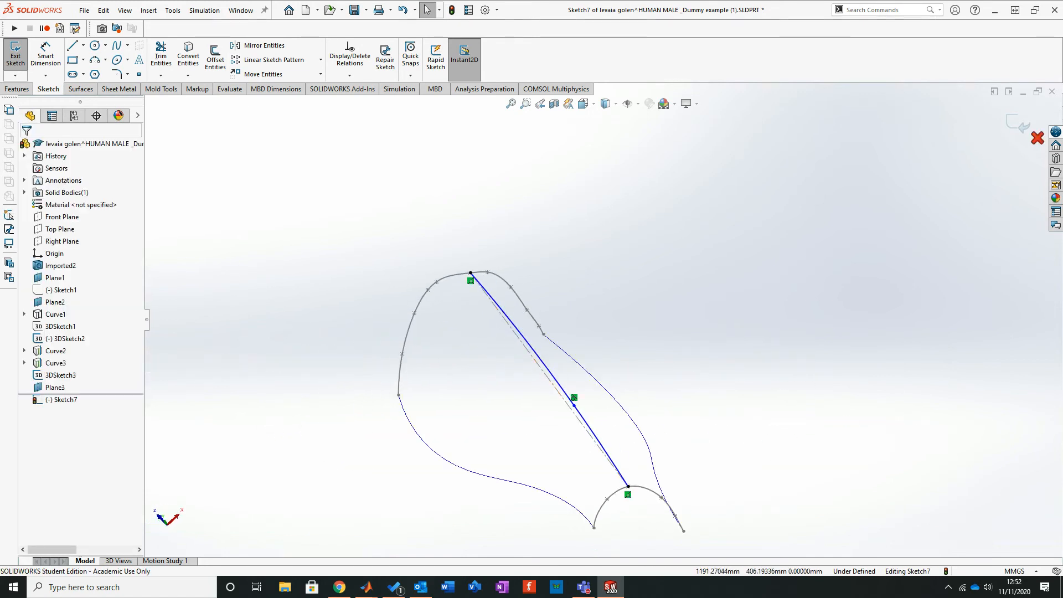
click(1019, 124)
middle_drag(475, 418, 475, 420)
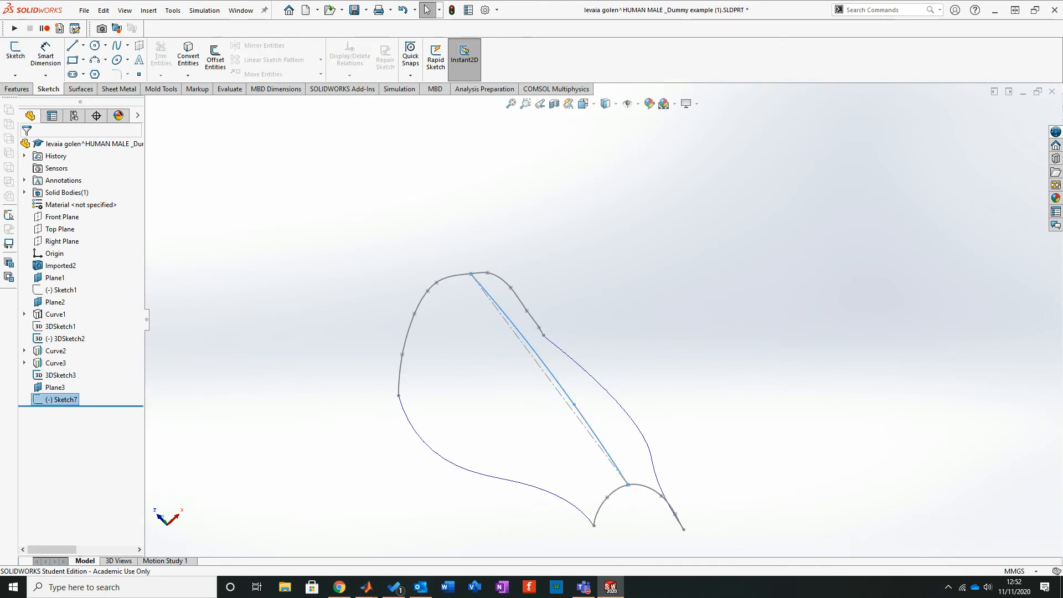
click(475, 420)
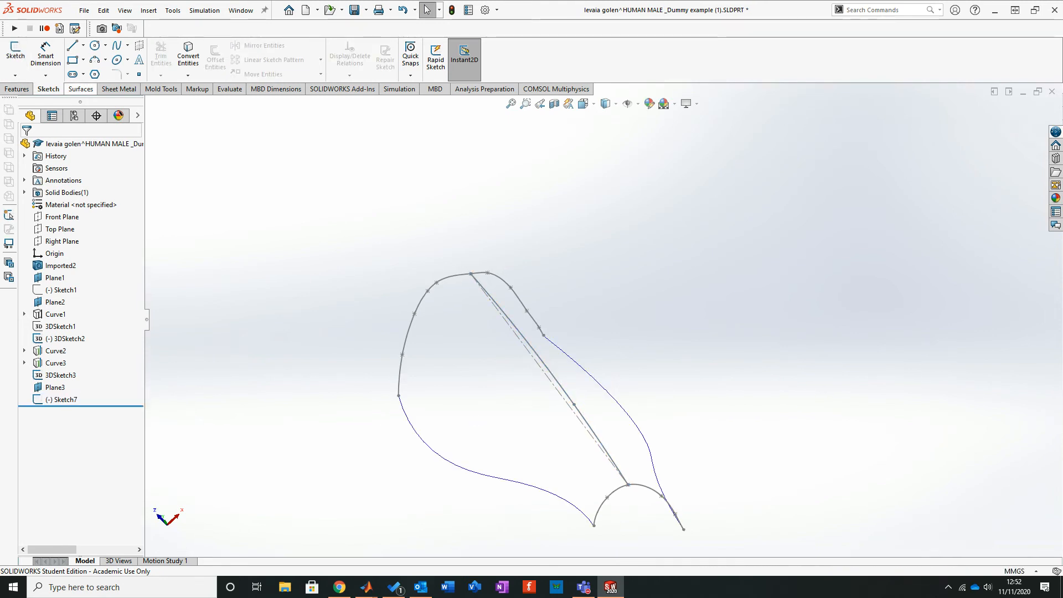
Step: Start a lofted surface
click(81, 89)
click(106, 58)
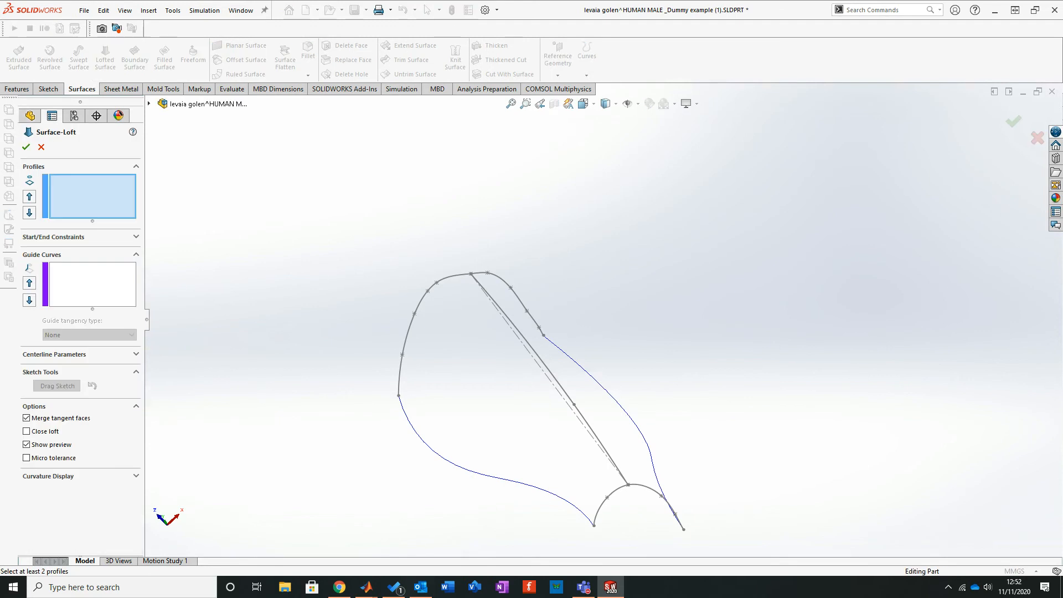
click(432, 287)
click(615, 490)
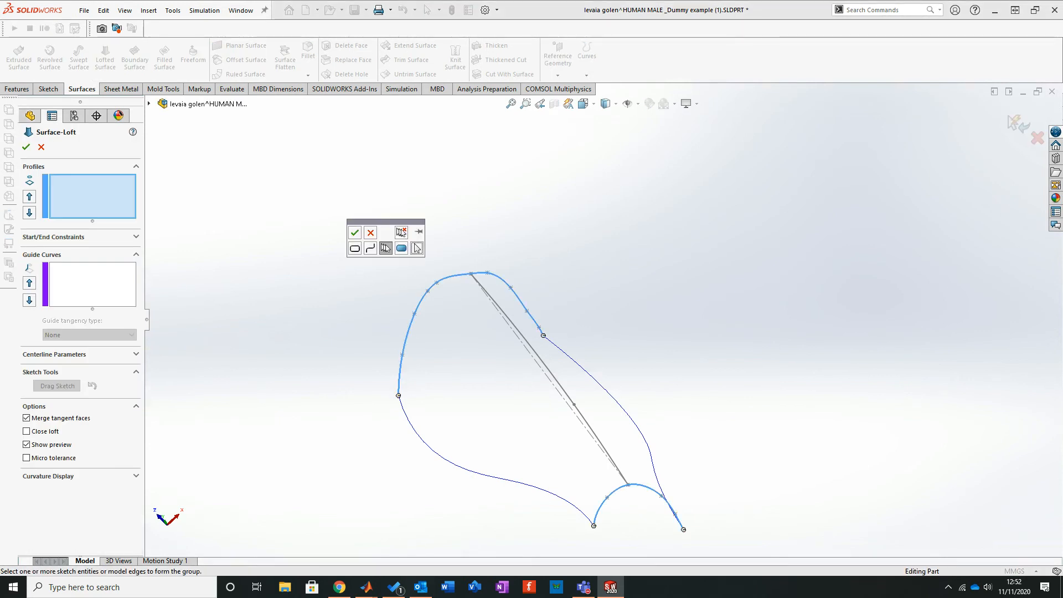
click(371, 233)
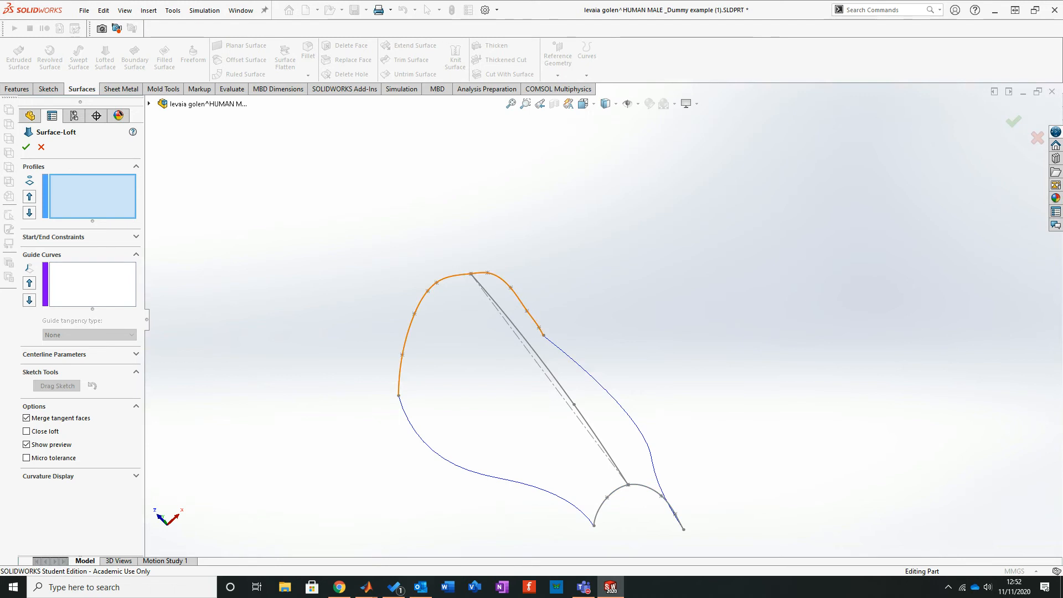
Step: Add the upper-shin spline and the ankle spline as two separate open-group profiles of the loft
click(432, 287)
click(363, 230)
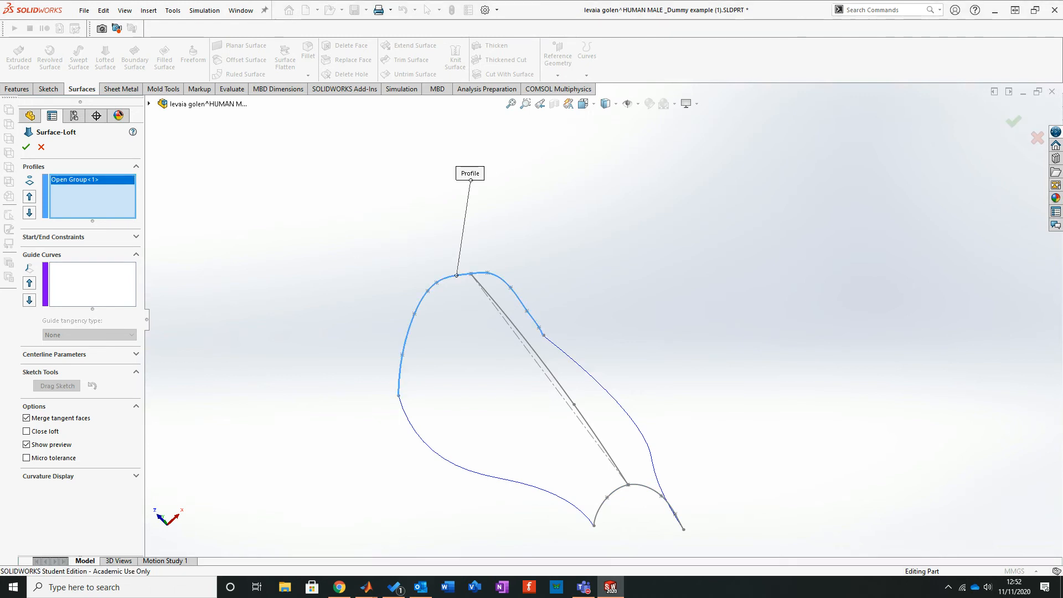
click(640, 485)
click(645, 527)
Step: Add the two projected side curves and the central arc sketch as guide curves and create the lofted surface
click(93, 285)
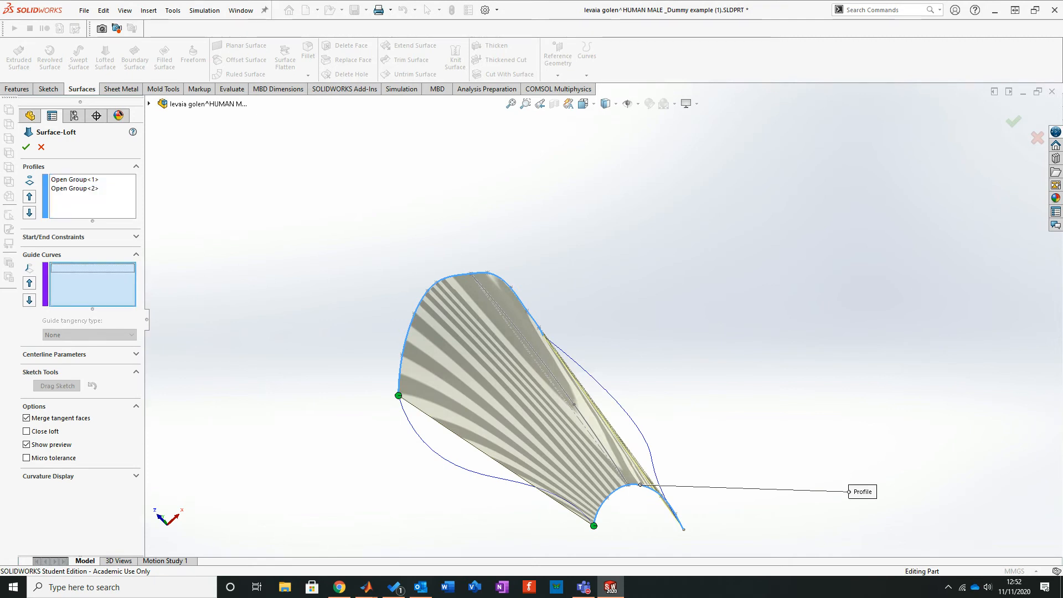
click(493, 476)
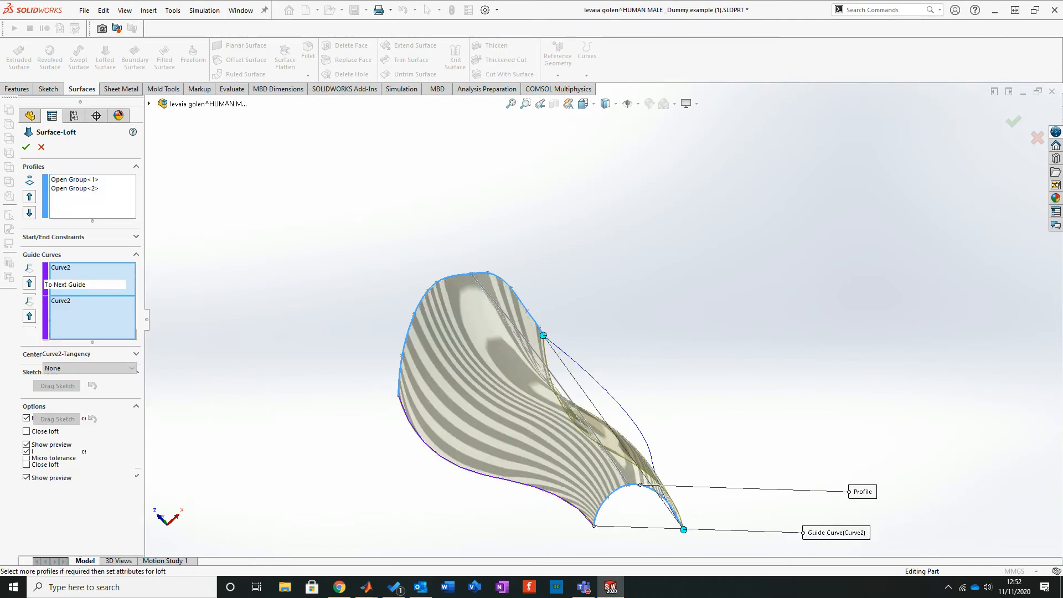
click(634, 425)
middle_drag(478, 422, 548, 370)
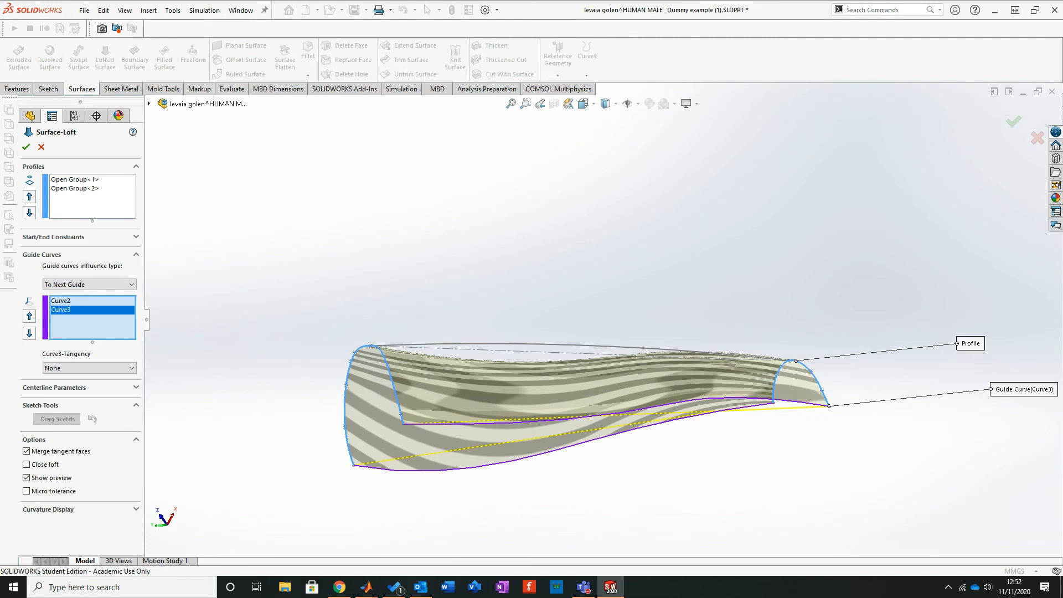
click(545, 344)
mouse_move(492, 429)
middle_down()
mouse_move(504, 424)
mouse_move(484, 358)
mouse_move(487, 315)
mouse_move(506, 314)
mouse_move(365, 325)
middle_up()
middle_drag(532, 353, 494, 359)
scroll(487, 359, down, 3)
scroll(384, 441, up, 1)
middle_drag(384, 441, 470, 404)
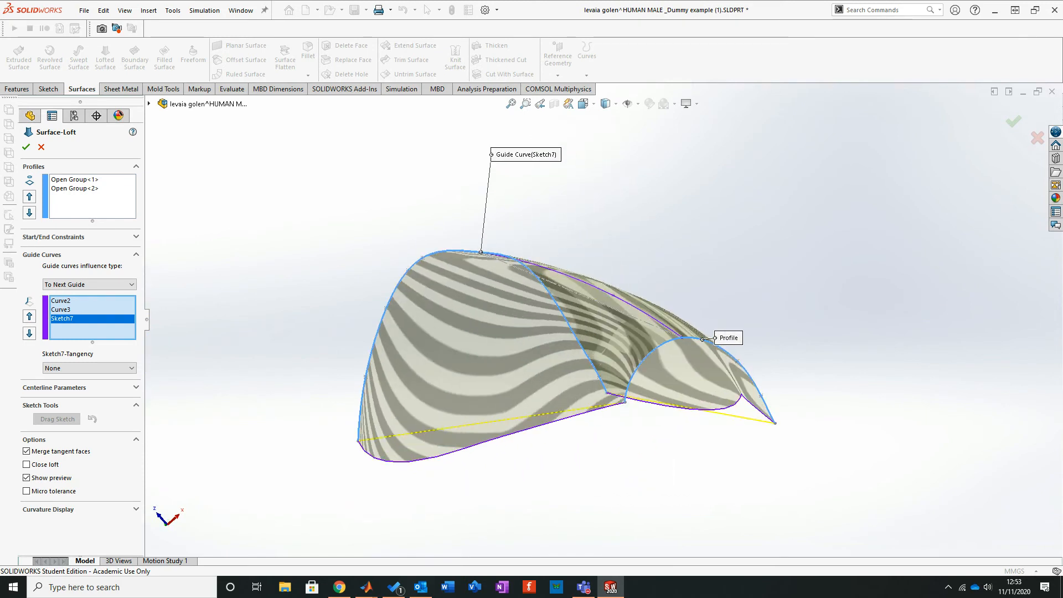
click(26, 146)
key(Escape)
Step: Hide the 3D sketch that holds the centerline along the lofted surface
middle_drag(470, 354, 534, 355)
middle_drag(613, 320, 607, 324)
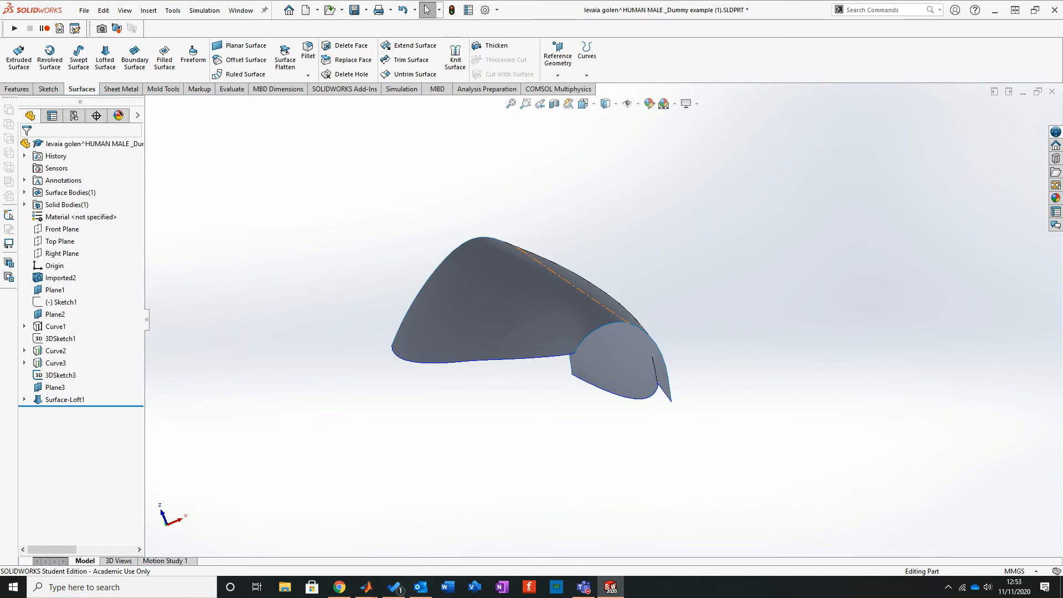
click(597, 301)
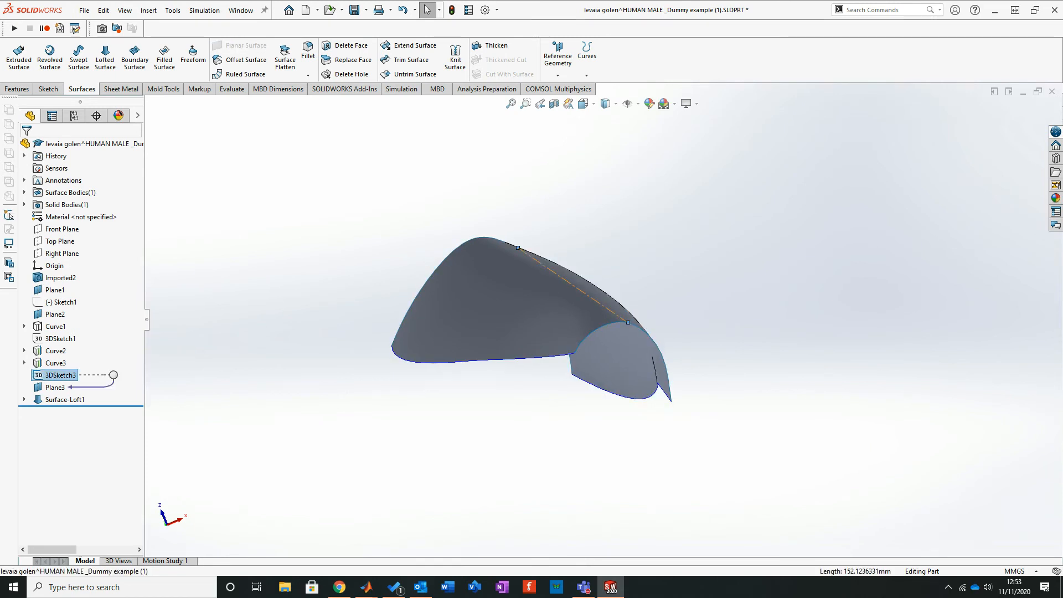
right_click(56, 375)
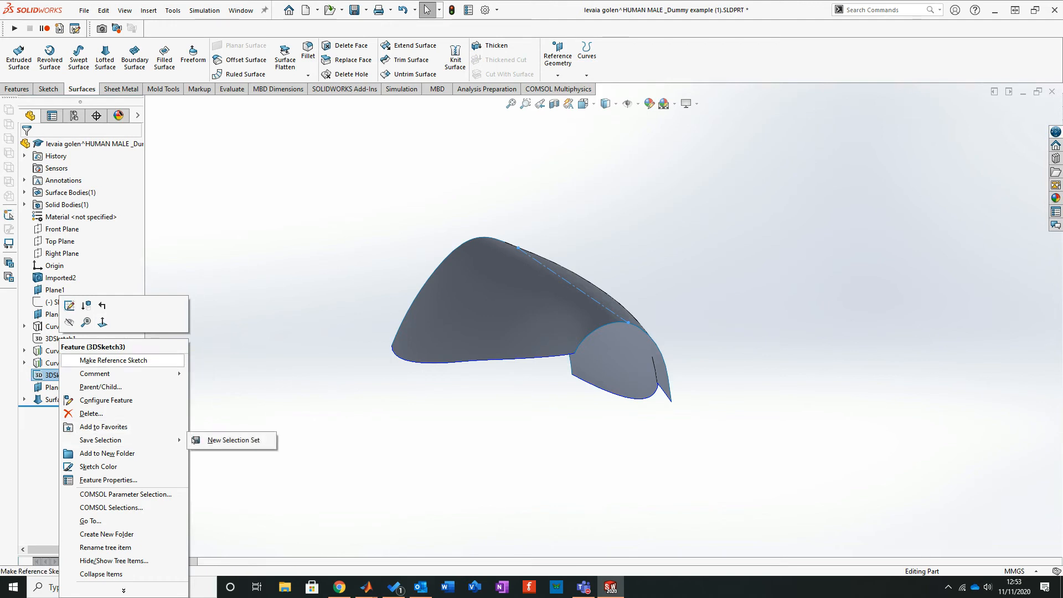
click(69, 323)
Step: Examine the lofted surface from several angles and compare it with the shin guard reference picture in Chrome
middle_drag(608, 332, 550, 432)
scroll(551, 431, up, 4)
middle_drag(548, 360, 537, 412)
middle_drag(510, 321, 550, 339)
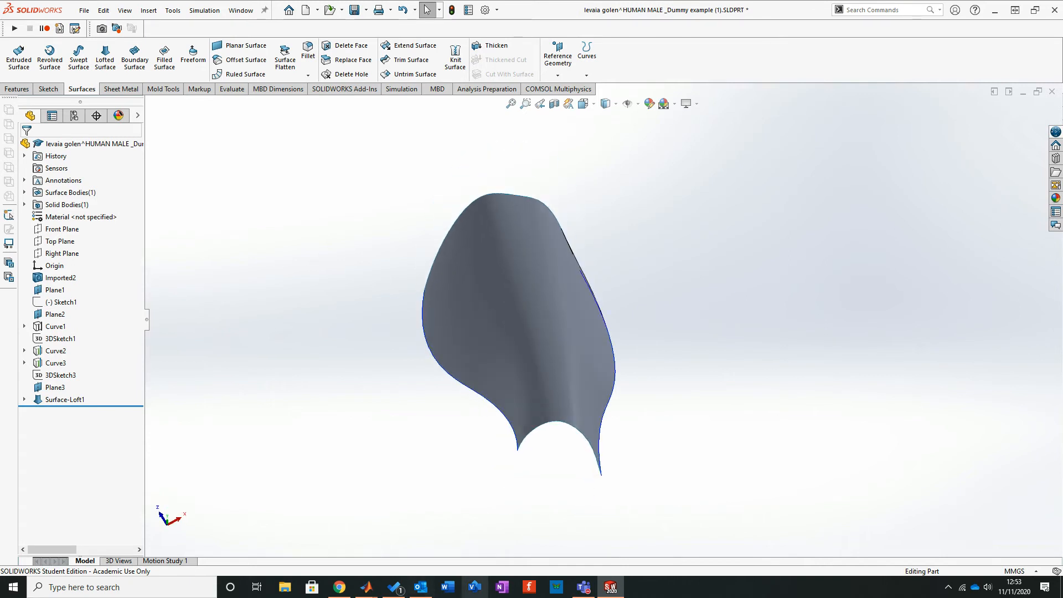
click(340, 586)
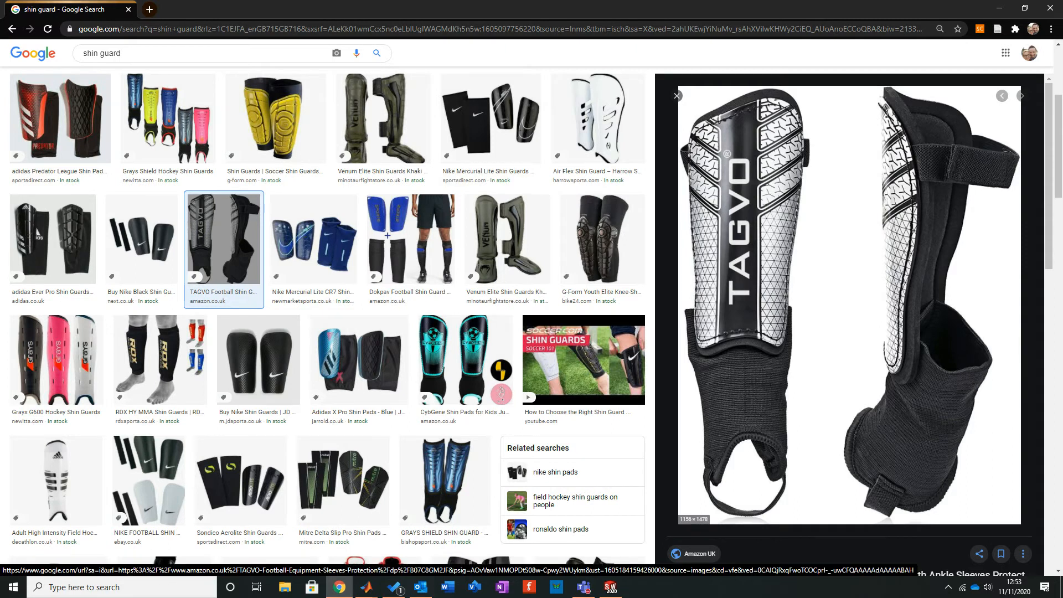
key(alt+Tab)
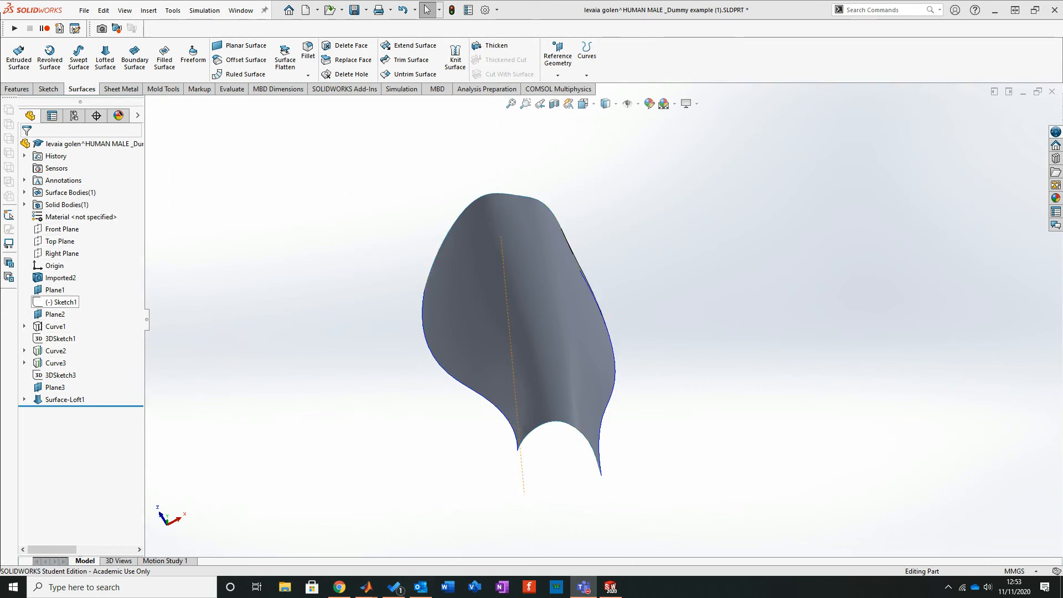
Step: Open a sketch on Plane1 and convert Sketch5, the source sketch of the projected Curve3, into it
click(56, 289)
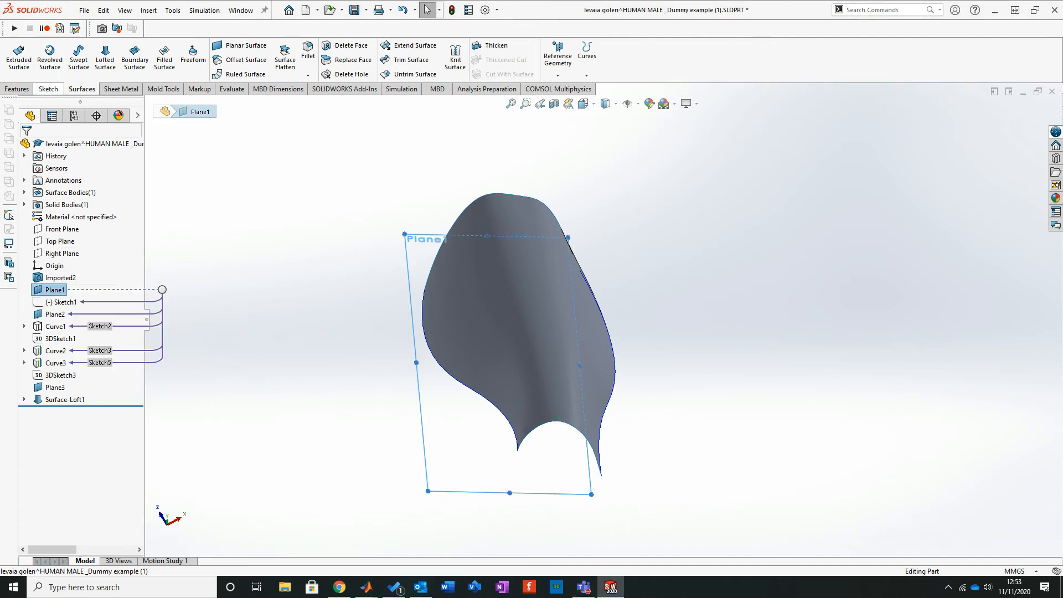
click(49, 89)
click(16, 56)
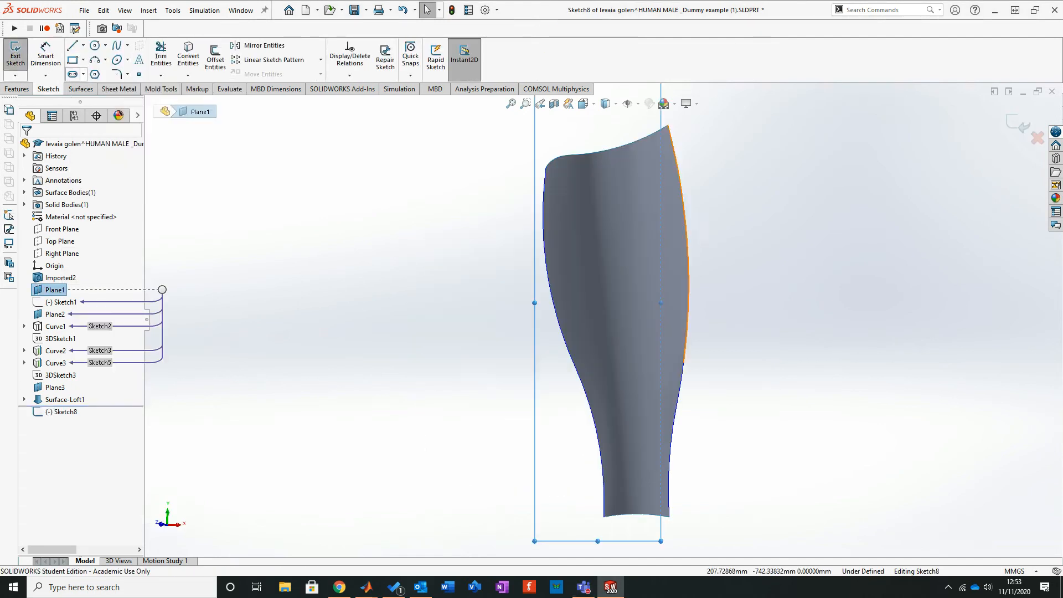
key(Escape)
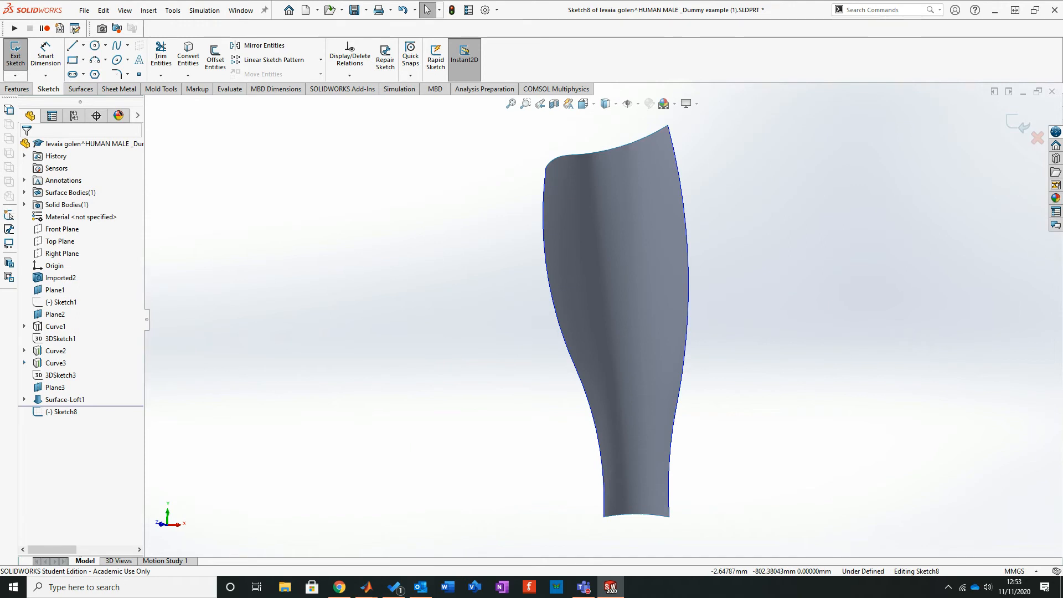
click(24, 363)
click(74, 375)
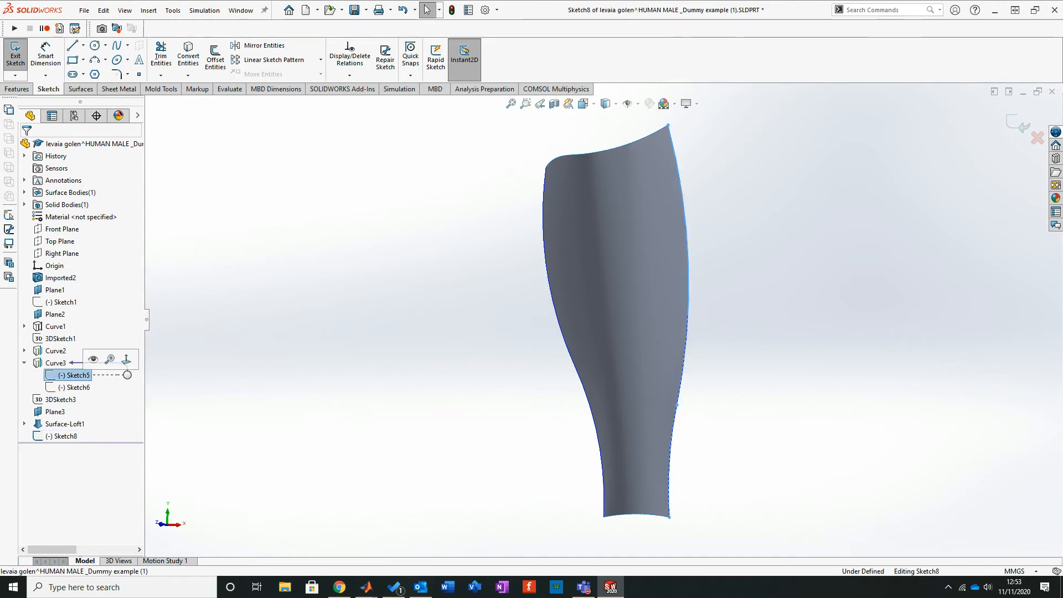
click(188, 54)
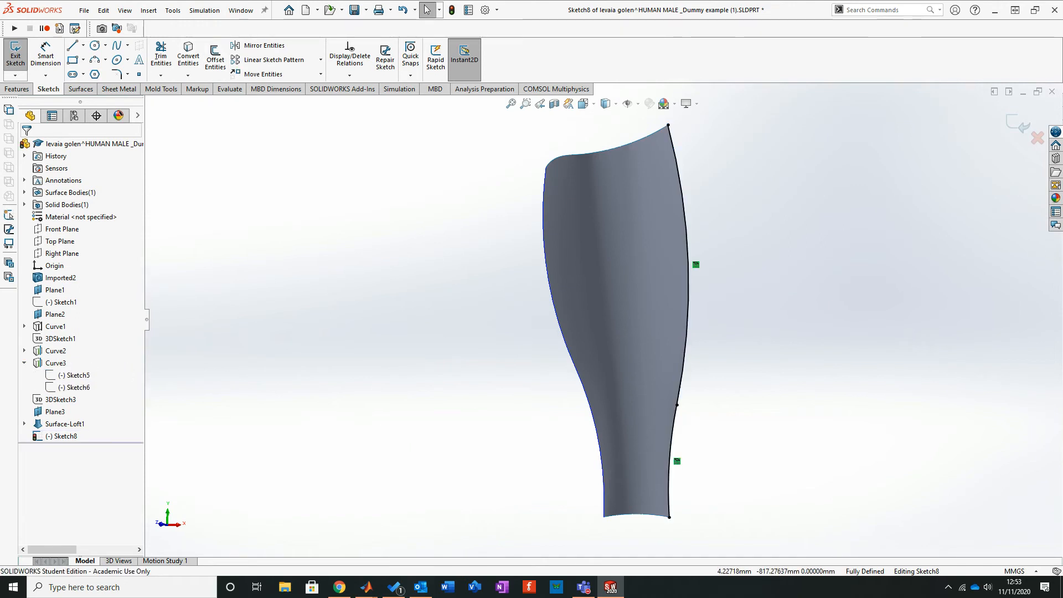
Step: Convert the surface's opposite side edge, upper edge and ankle edge into the sketch to complete the outline
click(188, 54)
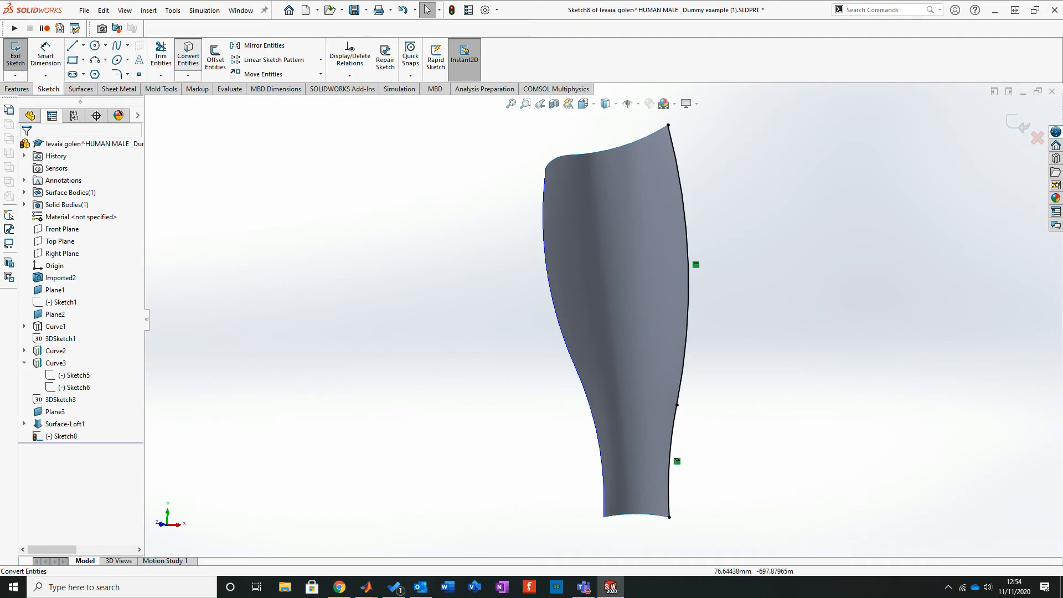
click(568, 357)
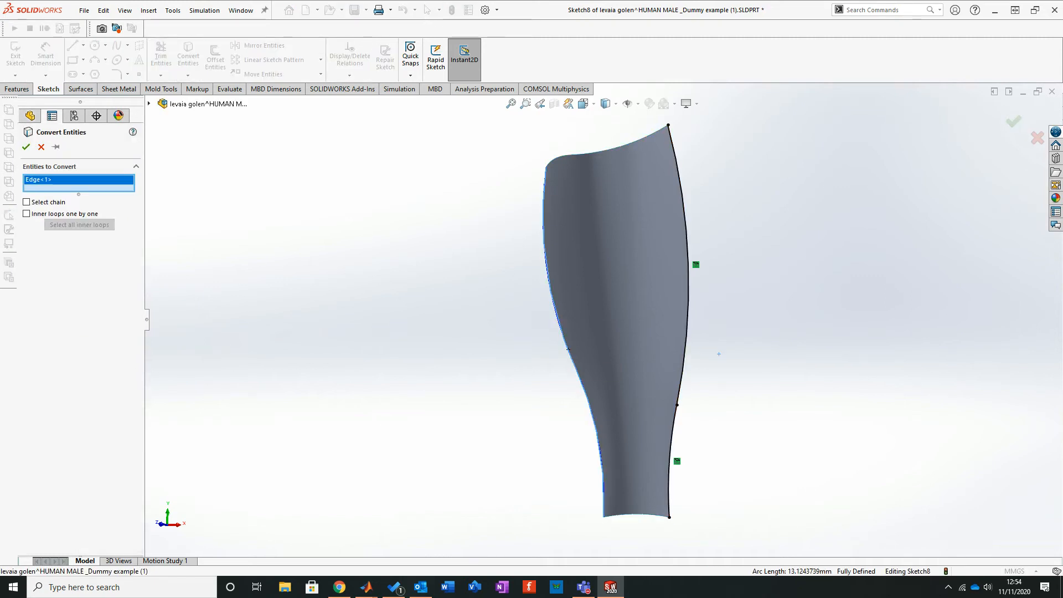
click(622, 149)
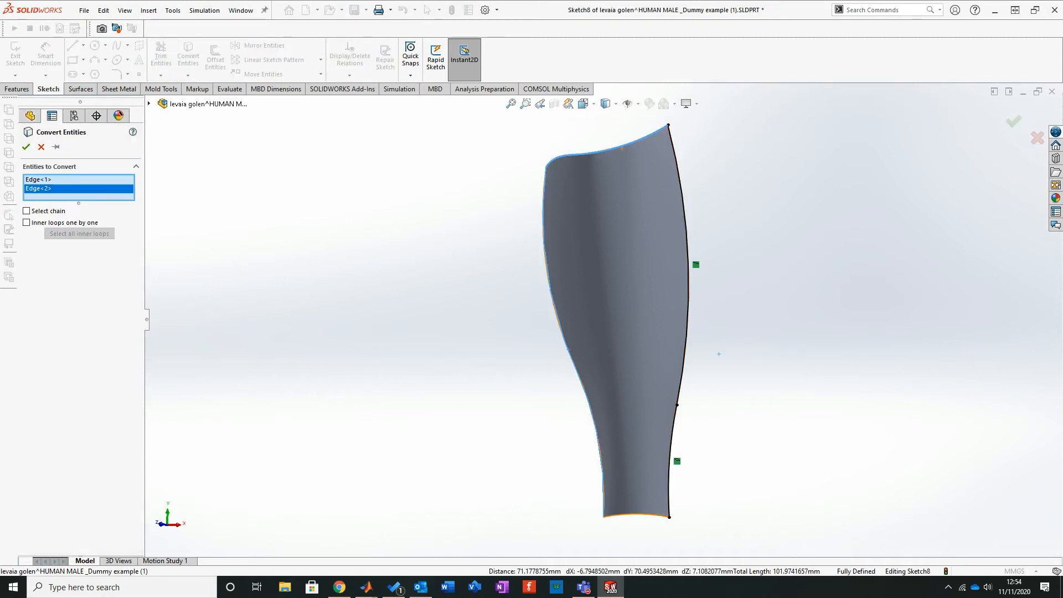
click(635, 515)
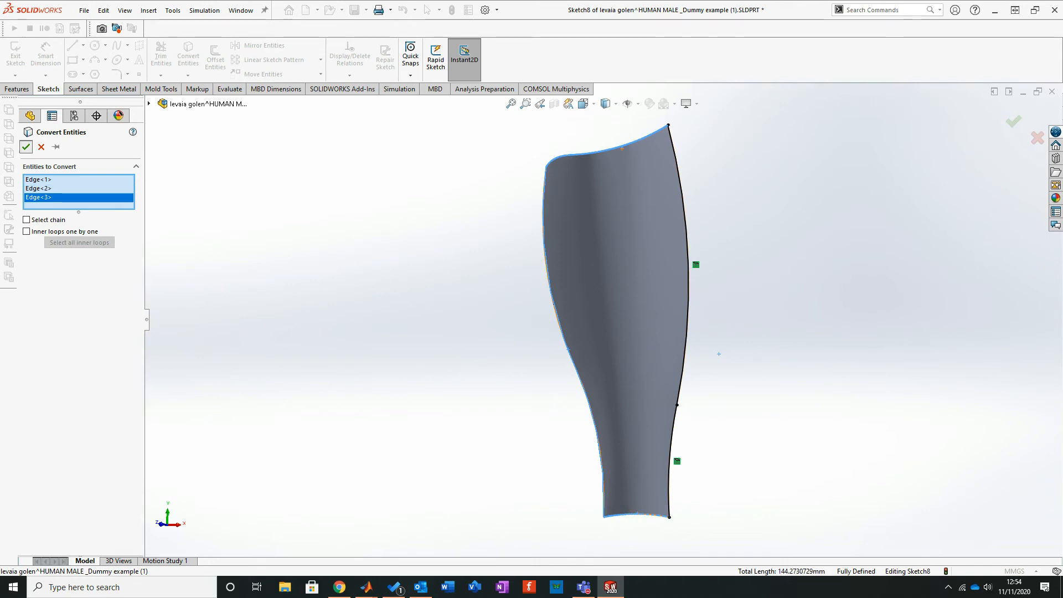
click(26, 147)
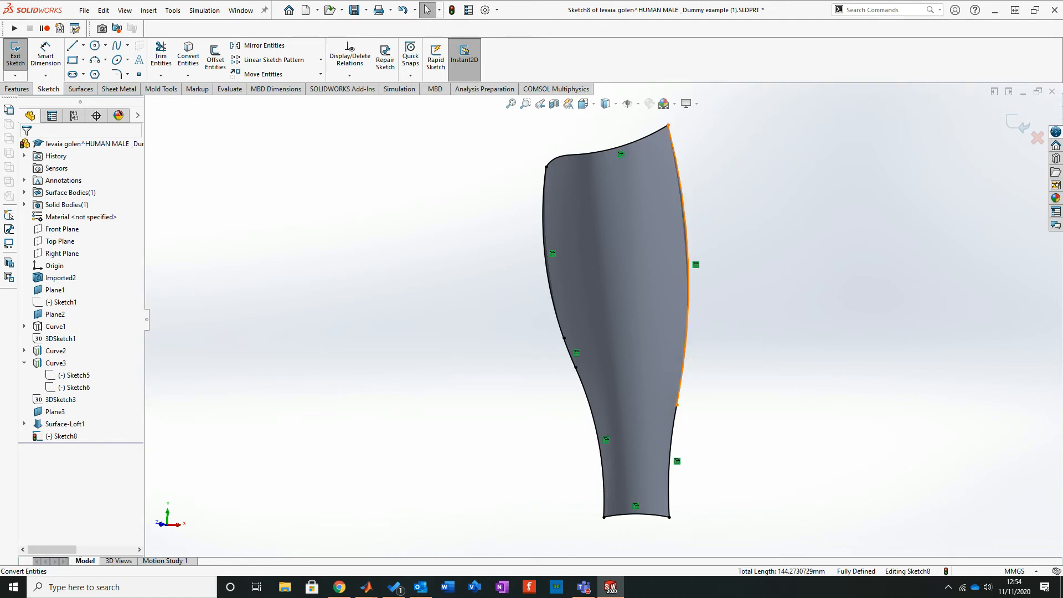
scroll(683, 105, down, 2)
scroll(684, 100, down, 5)
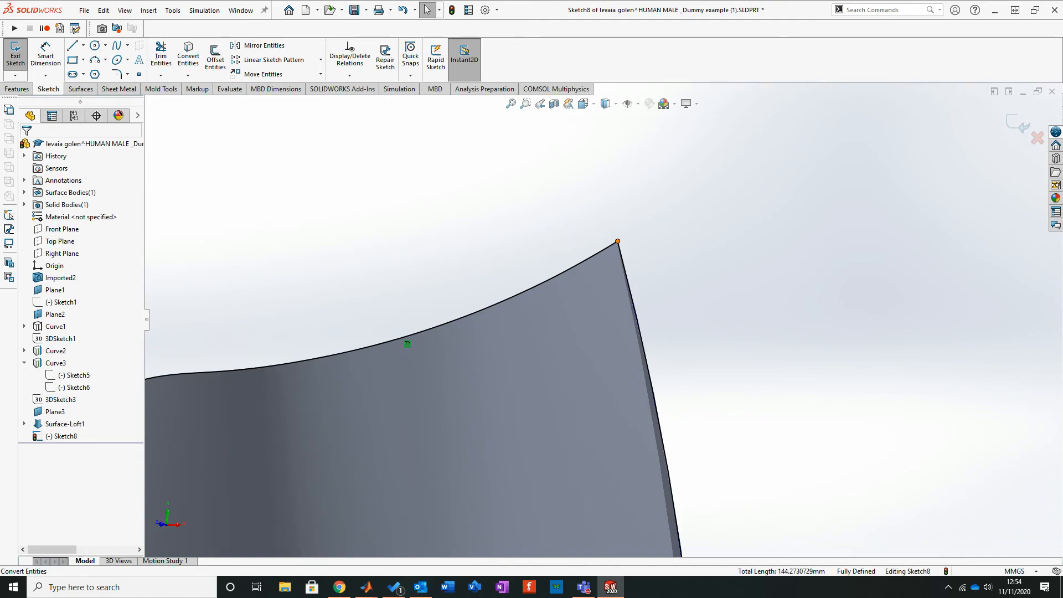
key(f)
scroll(566, 548, down, 2)
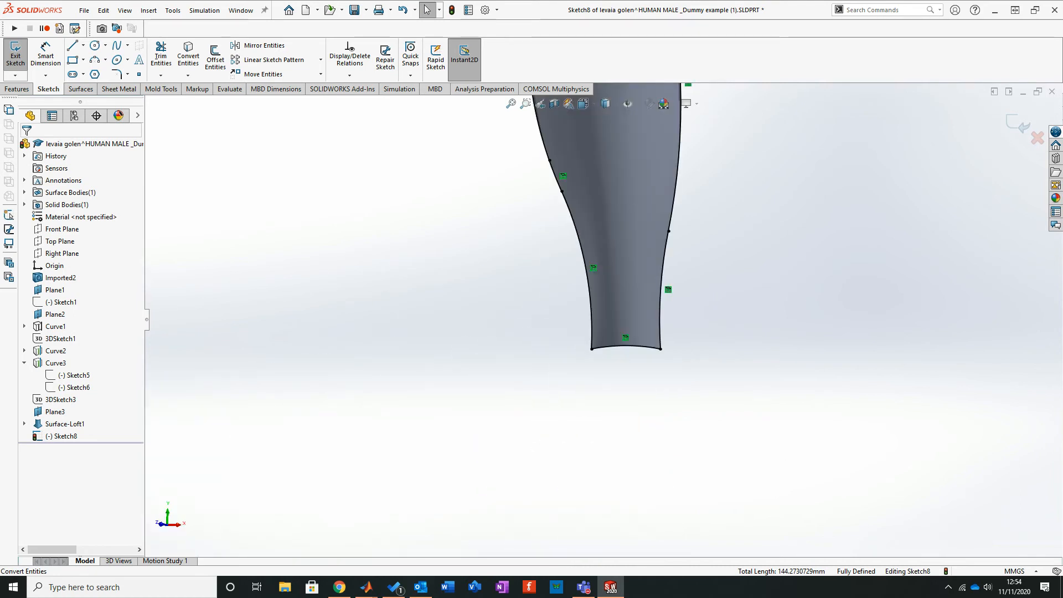
scroll(602, 318, up, 4)
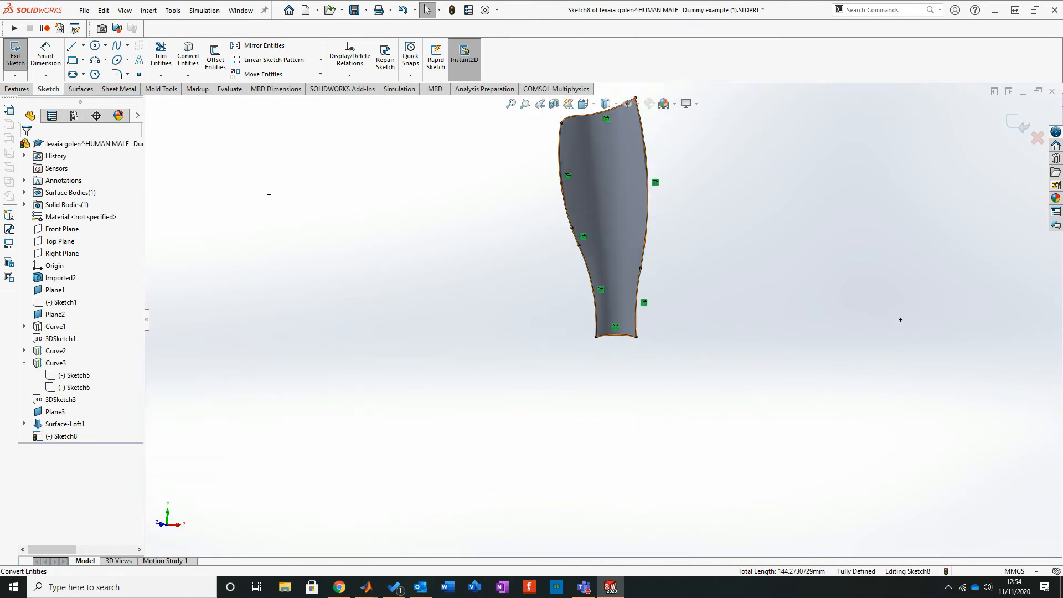
scroll(622, 156, down, 4)
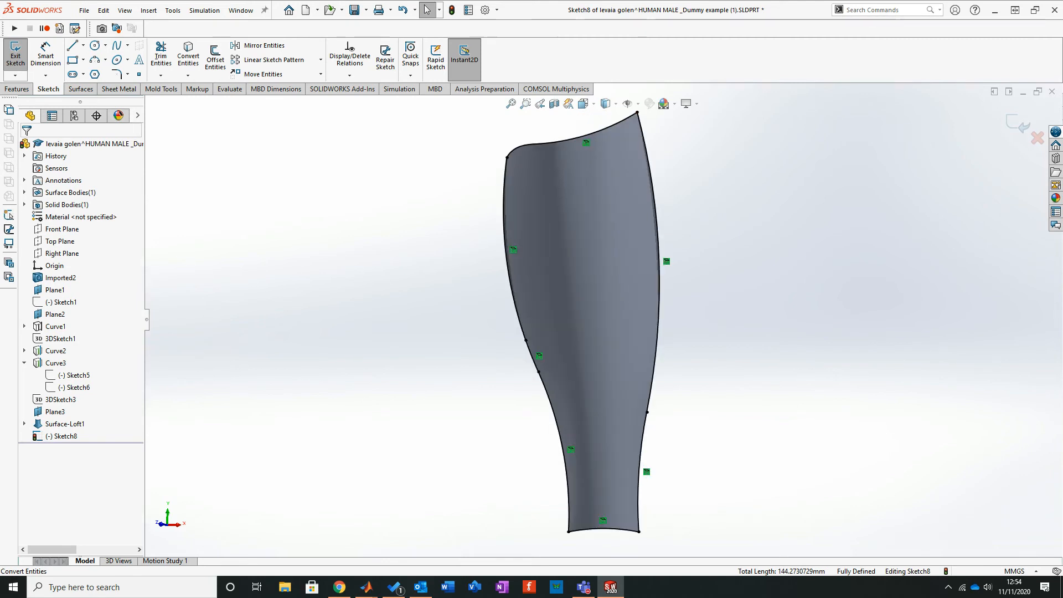
Step: Offset the whole converted outline inward by 5 mm with the chain selected and the direction reversed
click(215, 57)
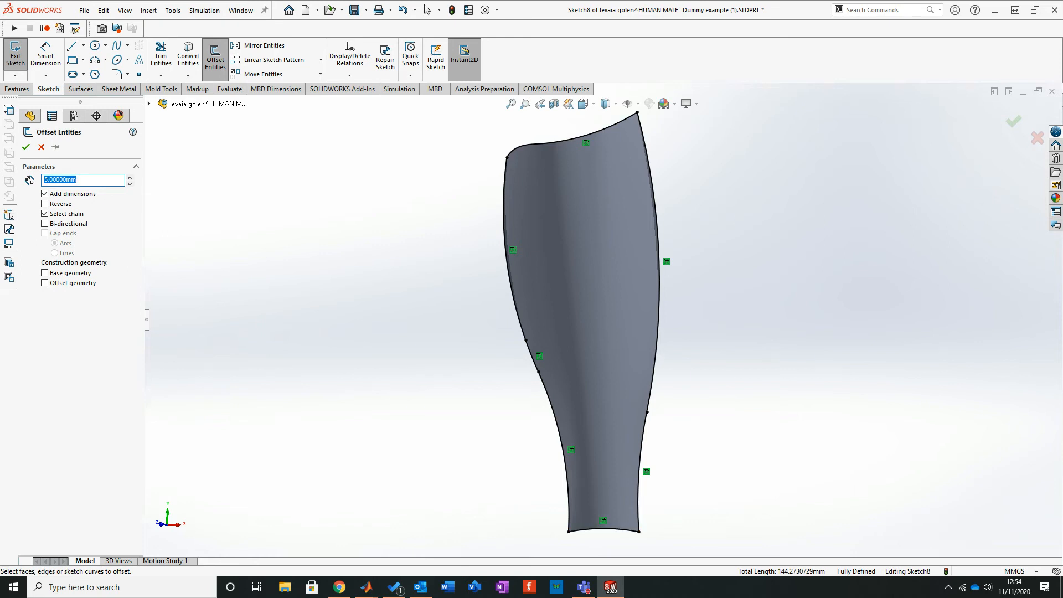
click(602, 530)
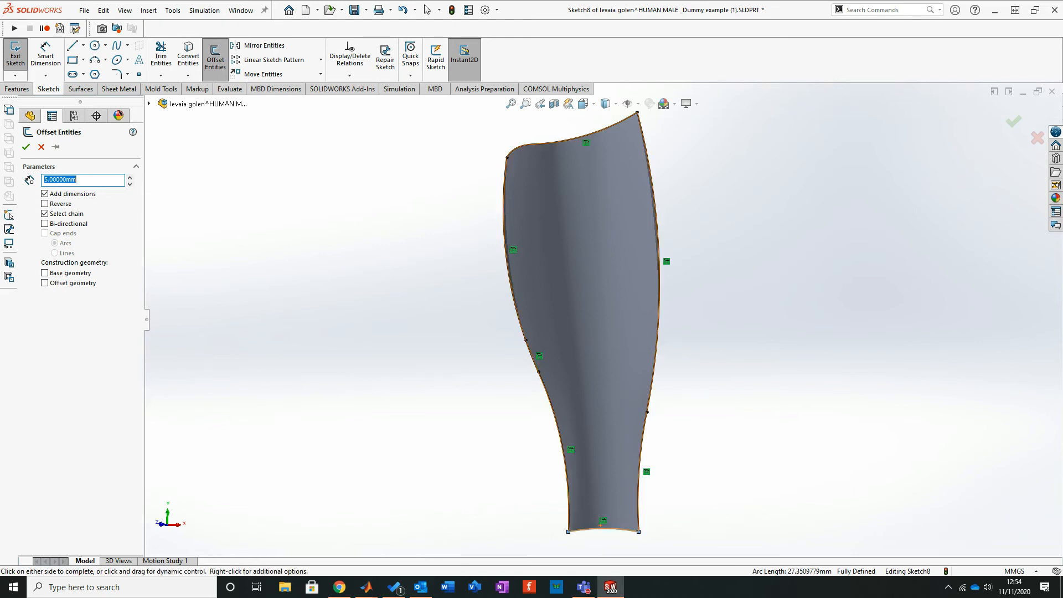
scroll(606, 540, down, 6)
scroll(577, 424, up, 6)
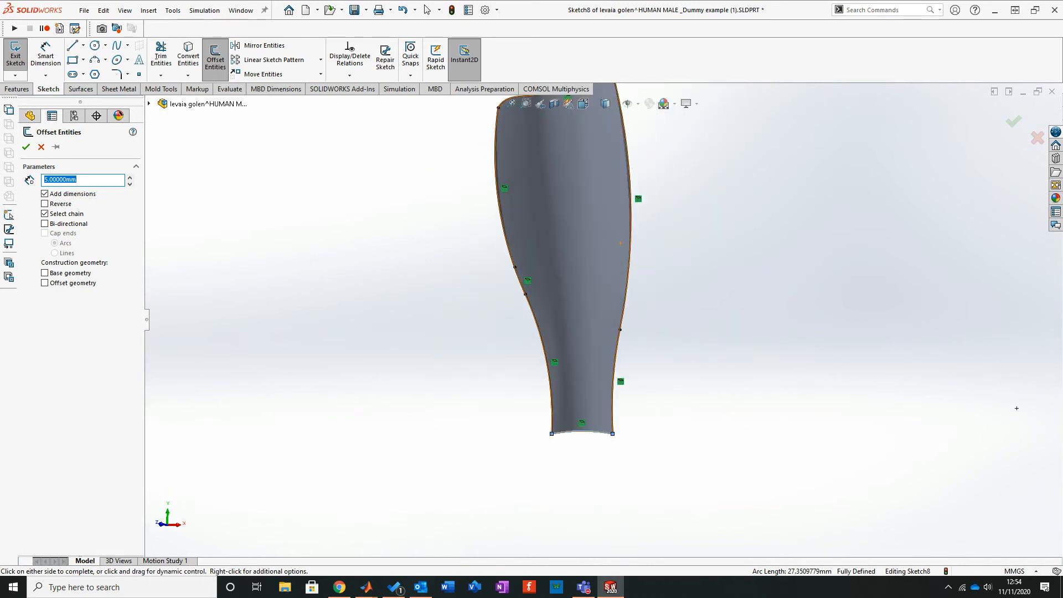
click(45, 204)
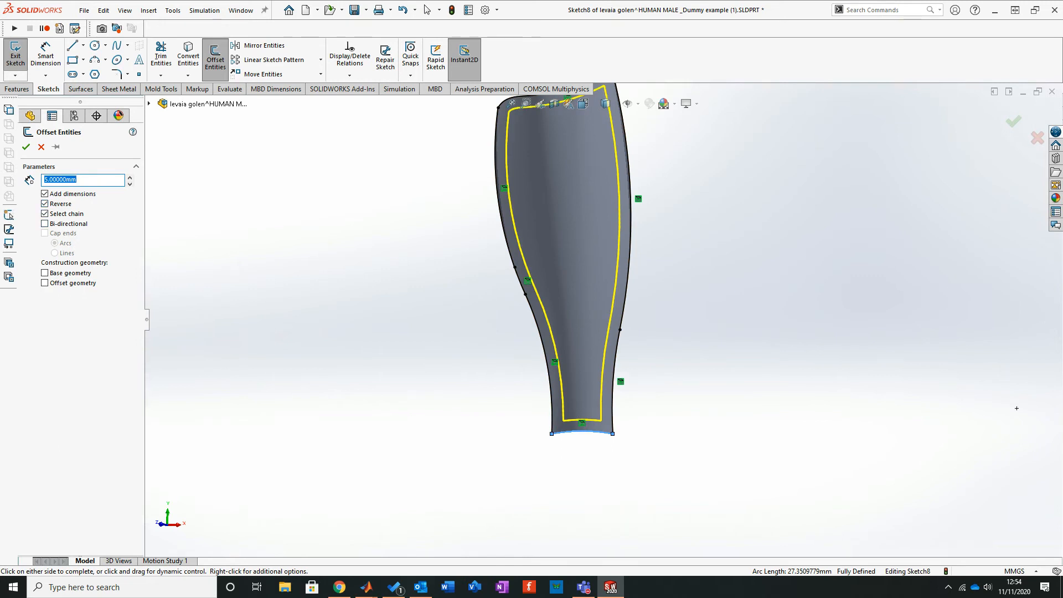
click(26, 148)
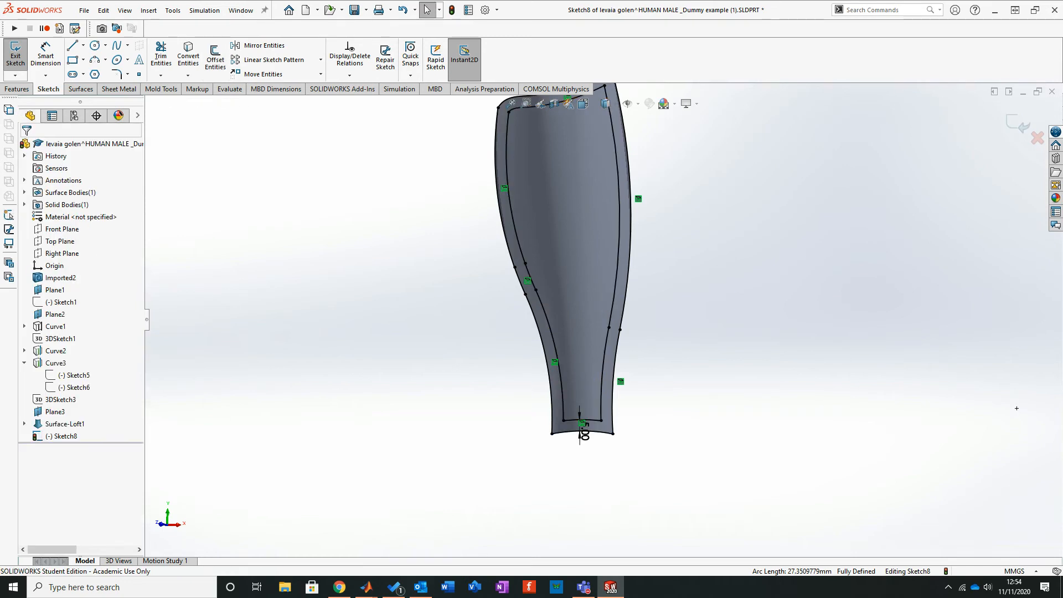
Step: Create a projection split line from the current outline sketch on the lofted surface's face
middle_drag(1016, 408, 996, 161)
scroll(997, 160, down, 2)
middle_drag(438, 416, 435, 308)
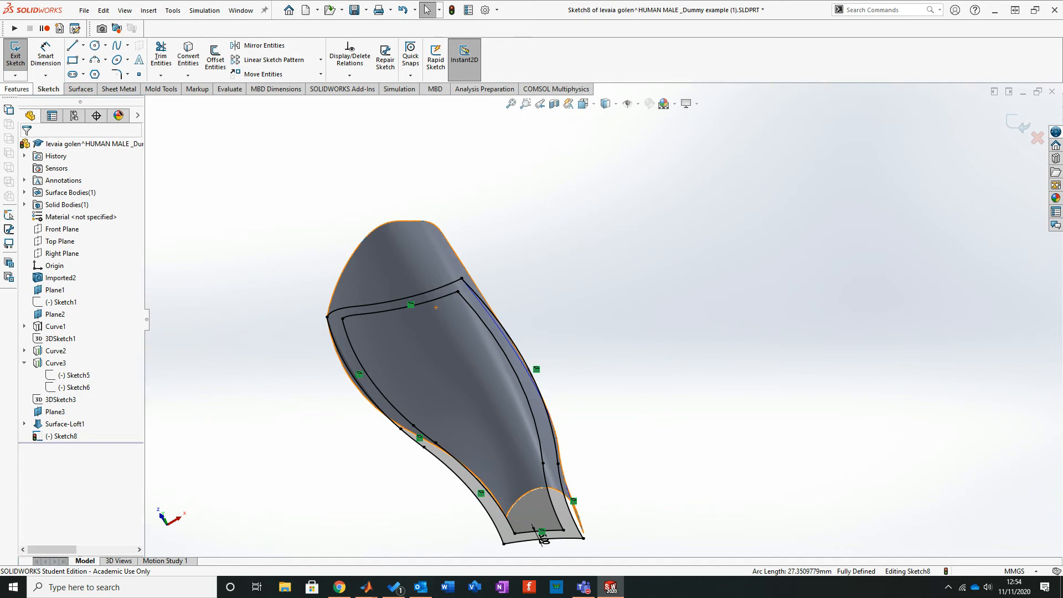
click(17, 89)
click(471, 56)
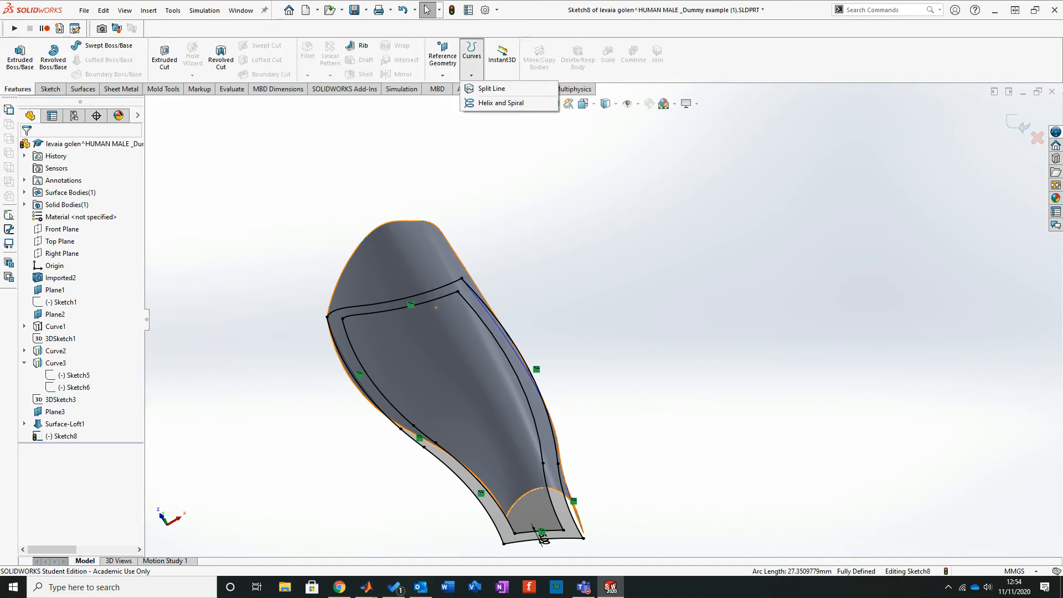
click(489, 89)
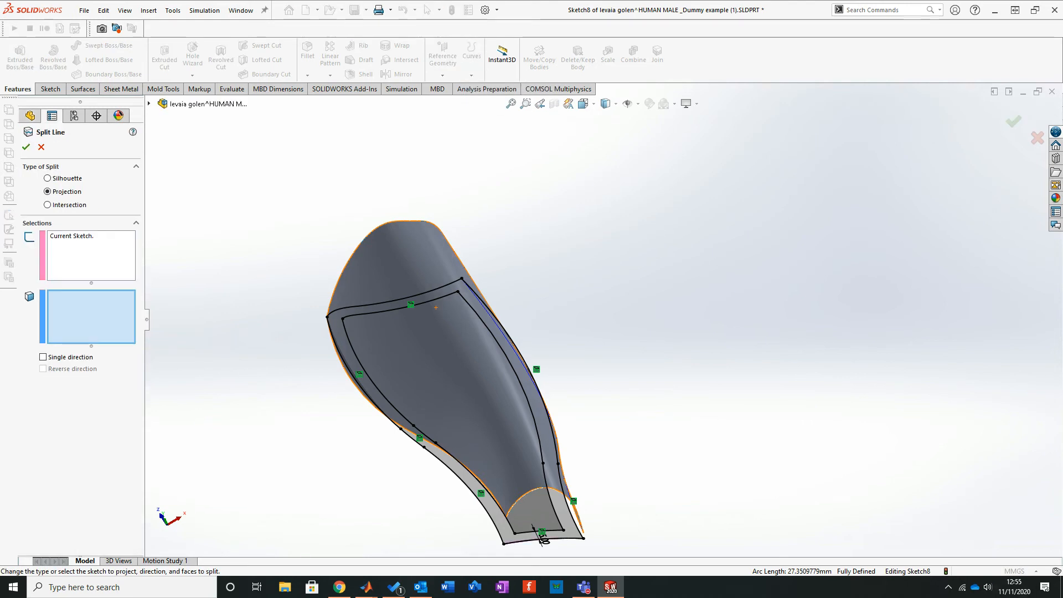
click(444, 392)
middle_drag(444, 394, 476, 369)
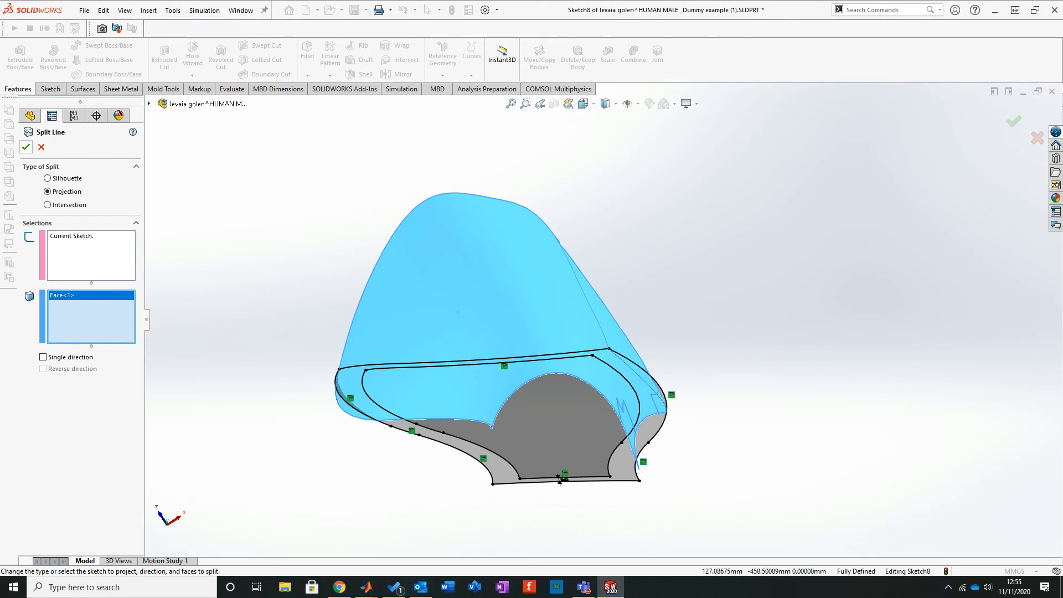
click(26, 146)
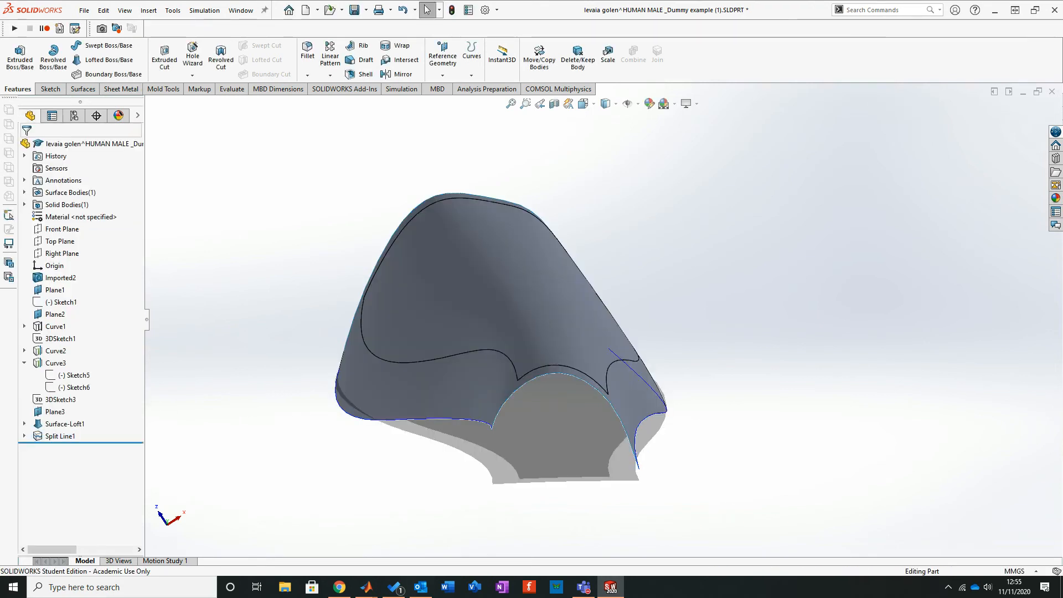
Step: Examine the split lofted surface from the side and compare it with the shin guard reference picture in Chrome
mouse_move(604, 321)
middle_down()
mouse_move(697, 318)
mouse_move(623, 327)
mouse_move(631, 296)
mouse_move(645, 291)
mouse_move(354, 305)
mouse_move(610, 316)
mouse_move(616, 328)
mouse_move(592, 371)
mouse_move(531, 434)
mouse_move(532, 419)
middle_up()
click(352, 305)
key(Escape)
scroll(531, 434, down, 4)
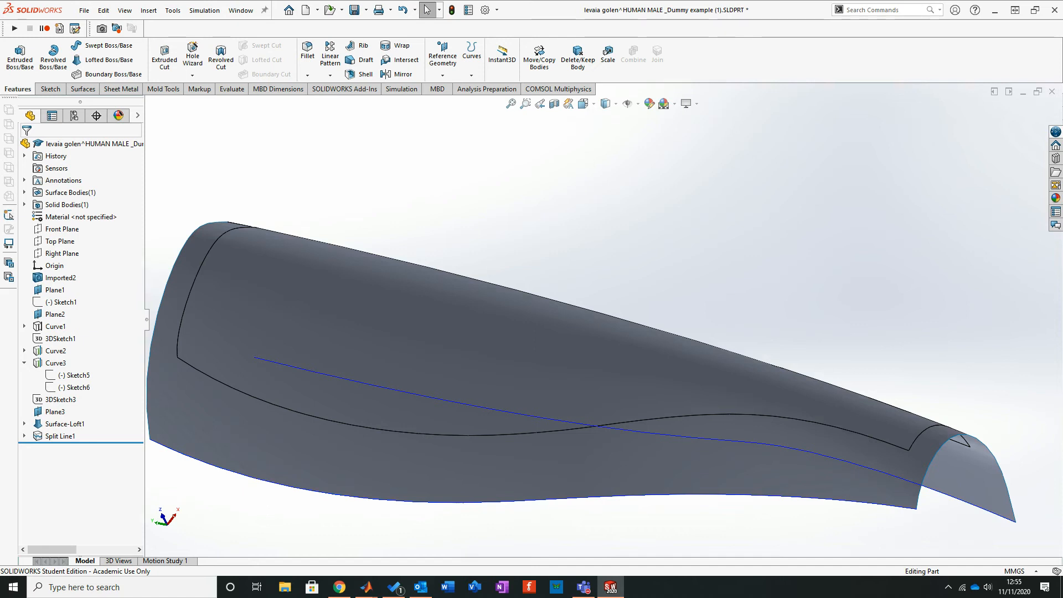
click(82, 89)
mouse_move(613, 320)
middle_down()
mouse_move(595, 315)
mouse_move(637, 317)
middle_up()
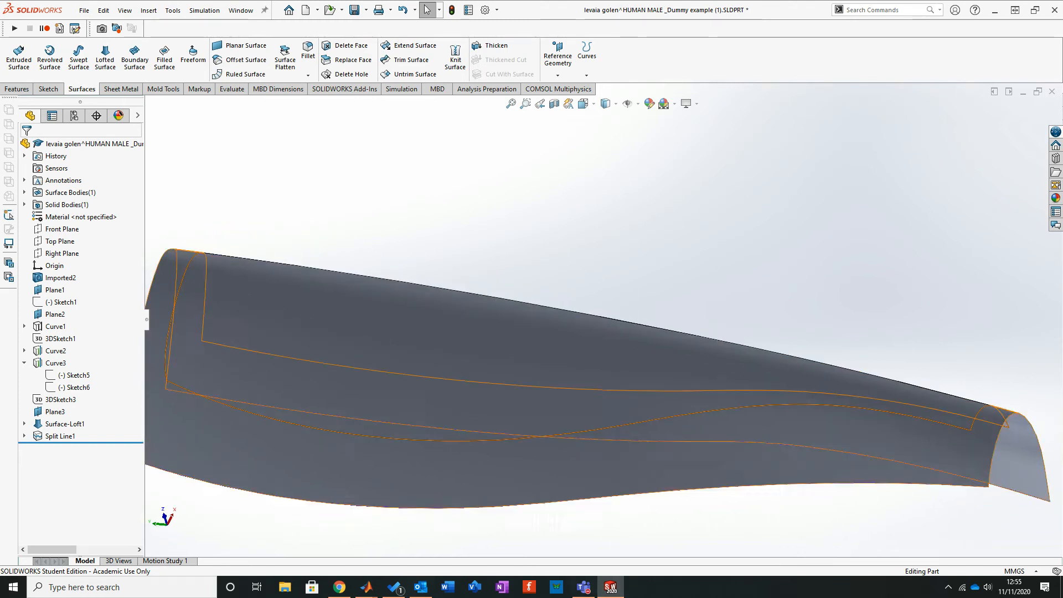
click(339, 587)
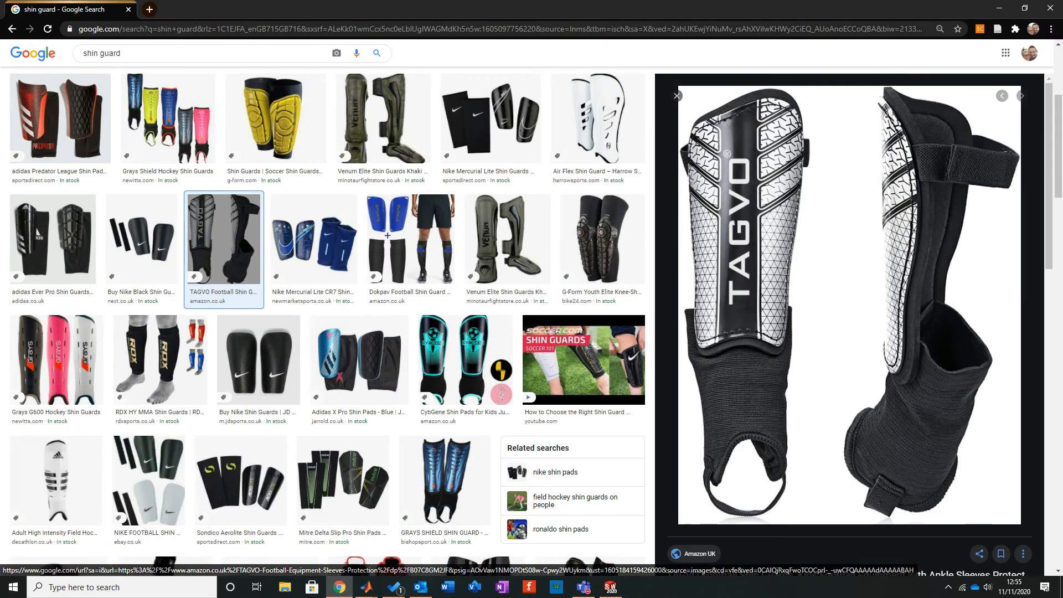
key(alt+Tab)
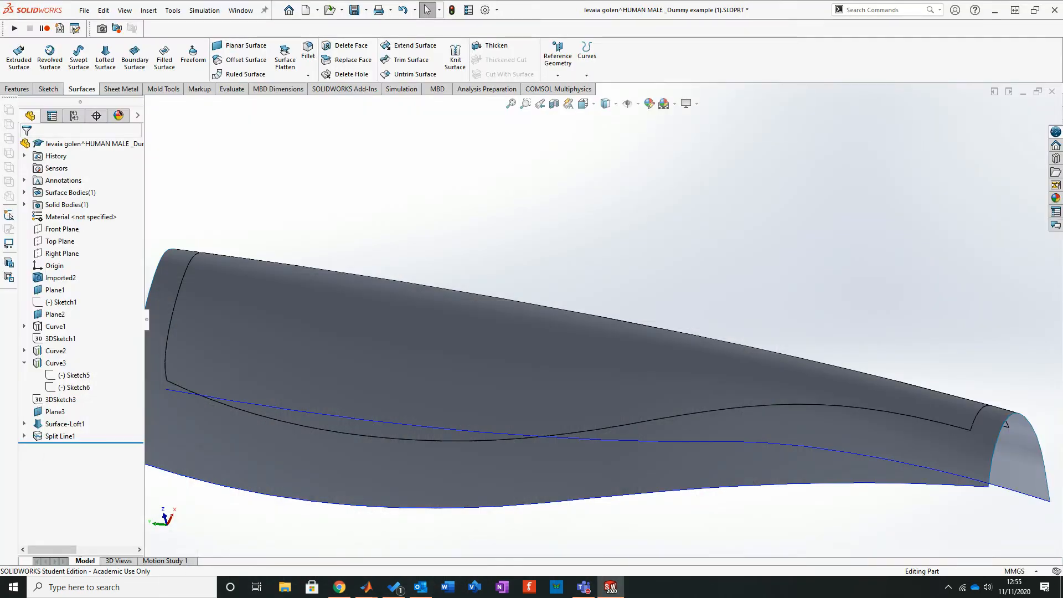
Step: Back in SOLIDWORKS, create an offset surface from the face inside the split line, 1 mm outward
click(339, 304)
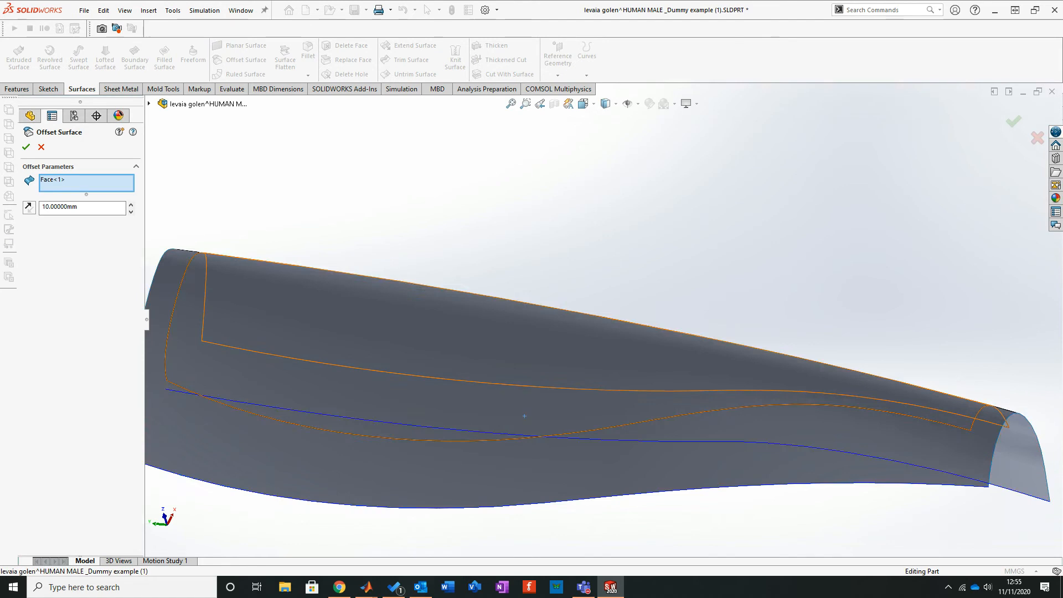
middle_drag(339, 304, 284, 304)
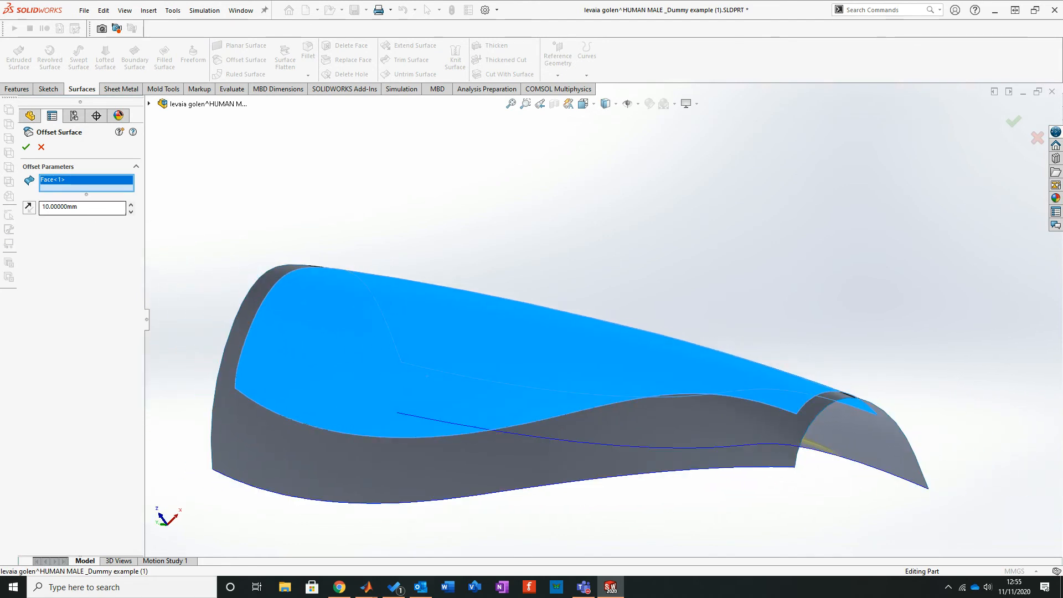
double_click(61, 207)
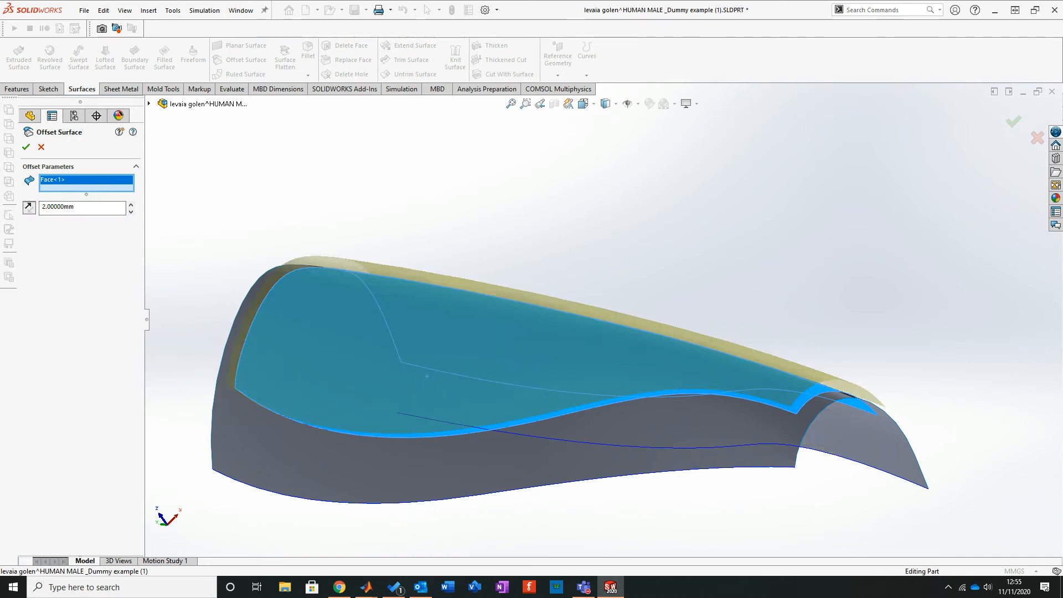
double_click(59, 207)
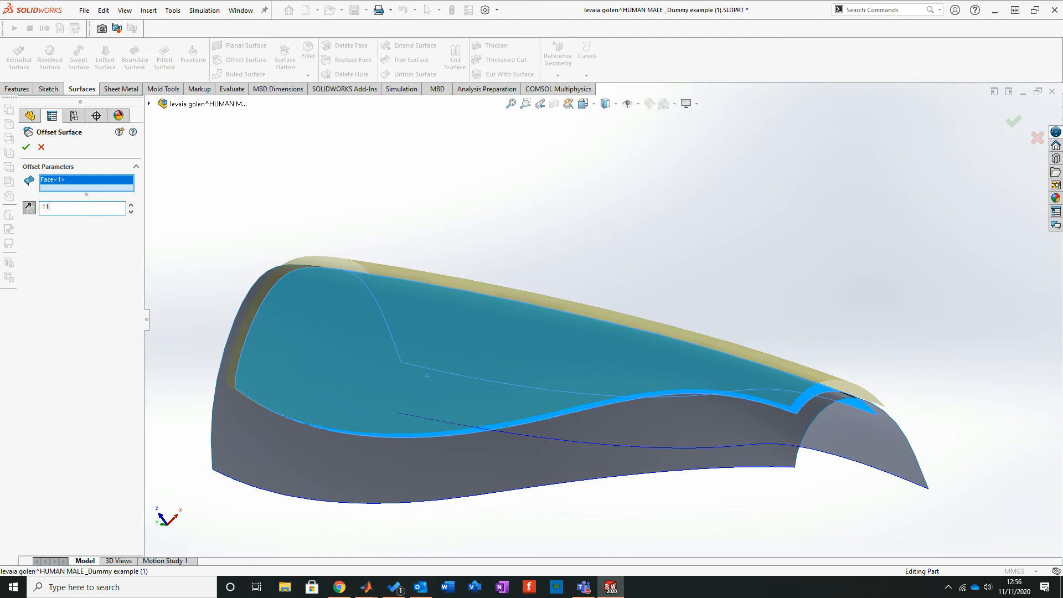
text(1)
key(Return)
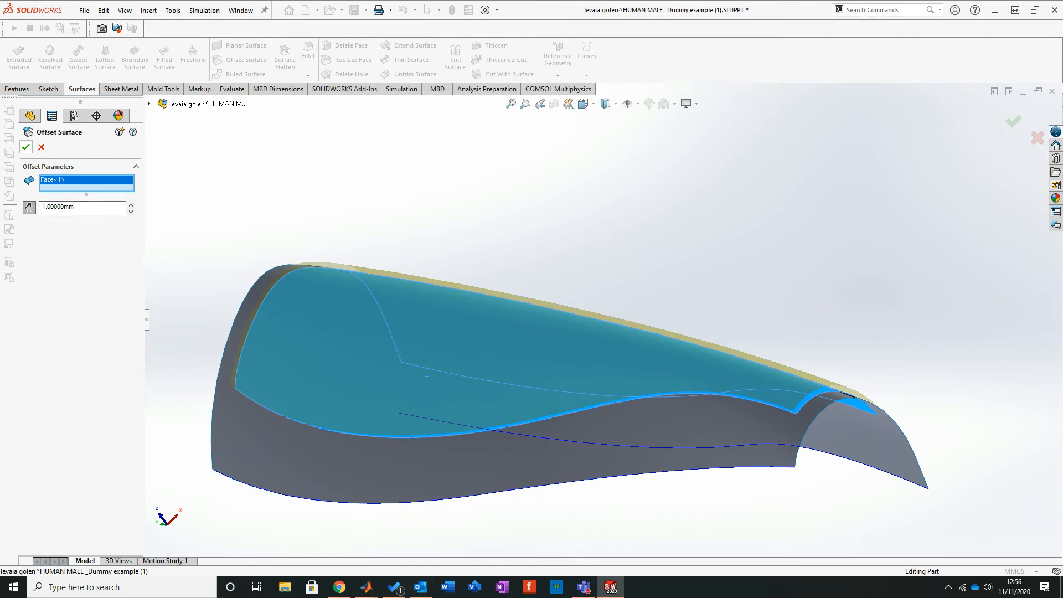
click(26, 147)
Step: Delete the original inner face of the lofted surface beneath the offset surface, using the plain Delete option
middle_drag(608, 320, 537, 376)
mouse_move(758, 471)
middle_down()
mouse_move(830, 446)
mouse_move(819, 465)
mouse_move(812, 451)
mouse_move(780, 448)
mouse_move(786, 129)
middle_up()
scroll(830, 454, down, 2)
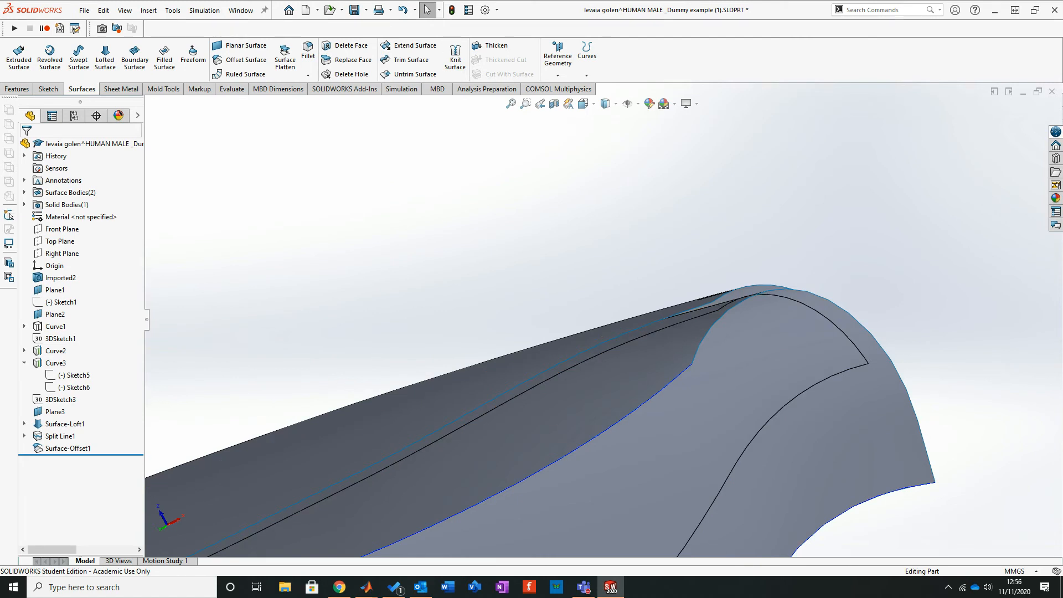
click(345, 45)
click(795, 364)
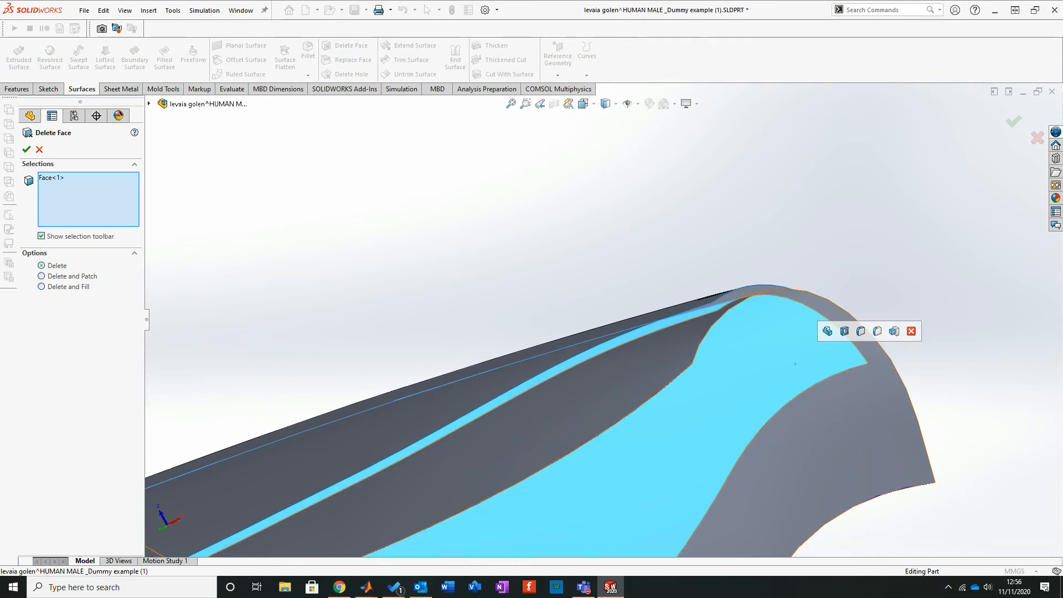
click(27, 150)
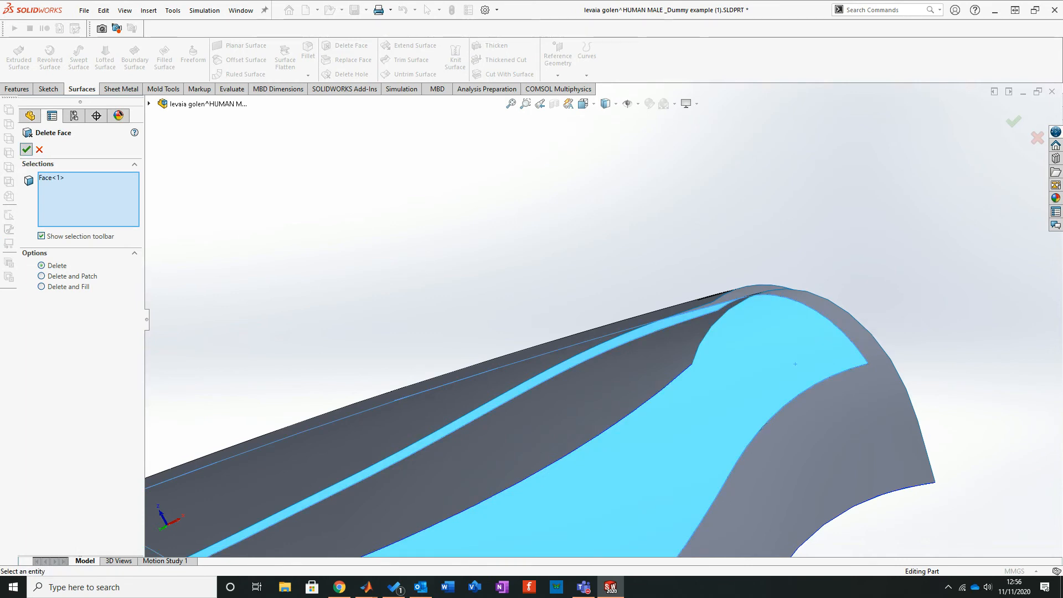
Step: Start a Boundary Surface and select the offset surface's closed edge loop as the first Direction 1 profile
mouse_move(610, 319)
middle_down()
mouse_move(590, 285)
mouse_move(612, 318)
mouse_move(570, 311)
mouse_move(567, 321)
middle_up()
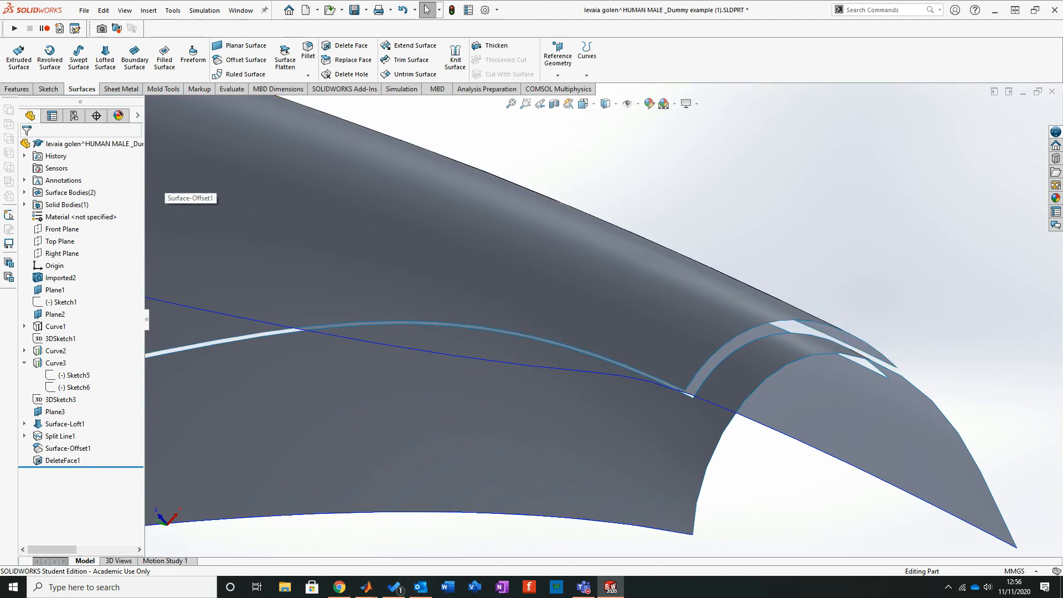
click(135, 58)
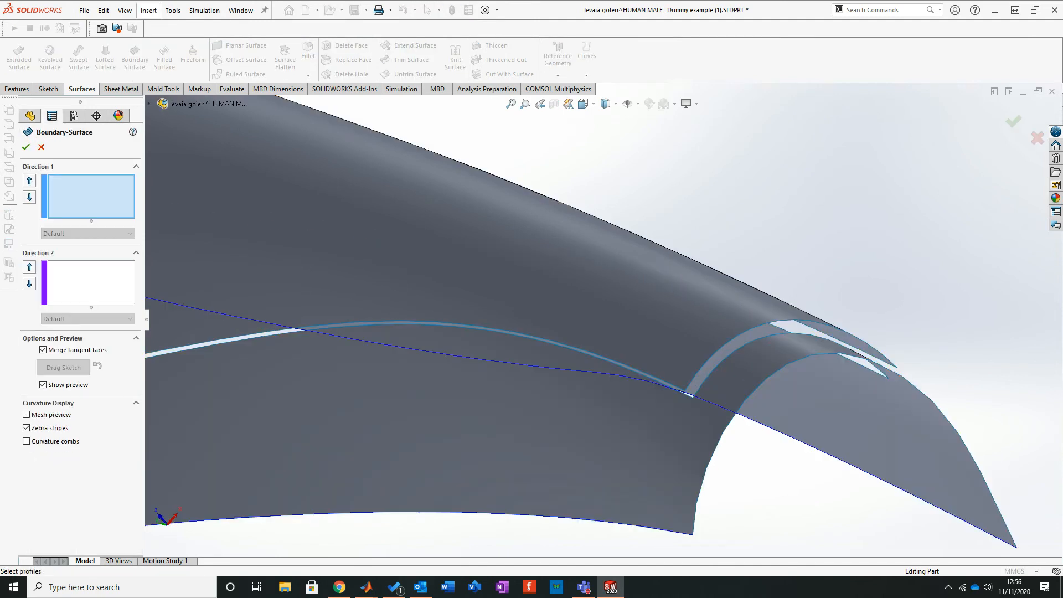
right_click(870, 169)
click(908, 200)
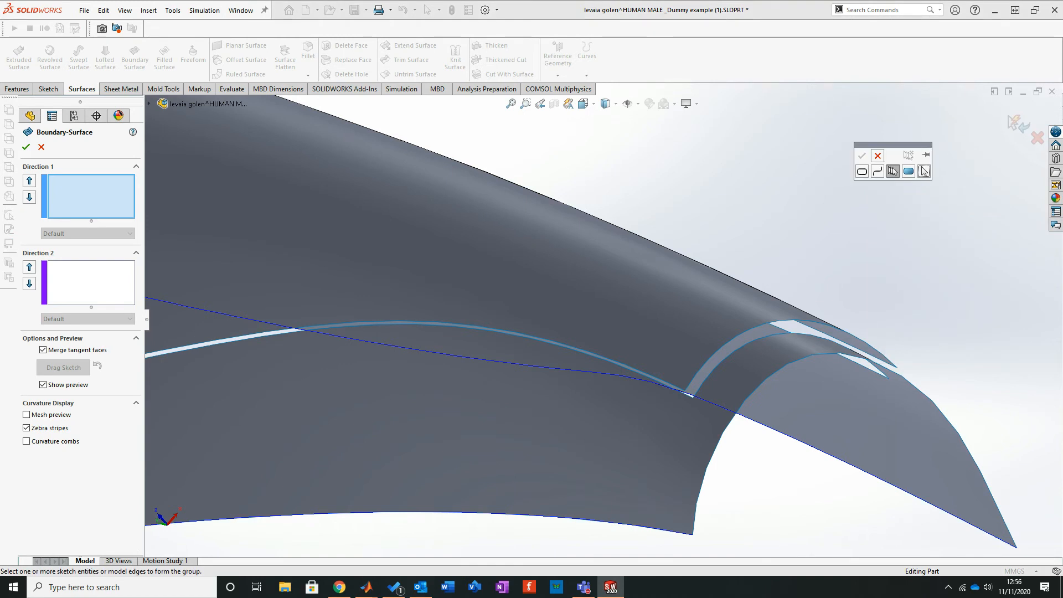
click(862, 171)
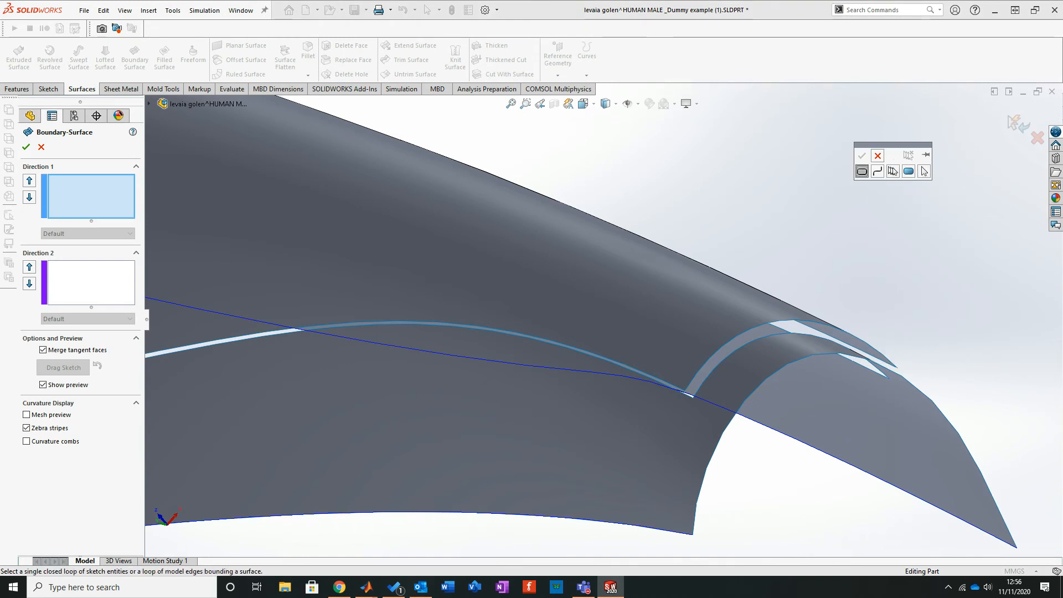
click(553, 344)
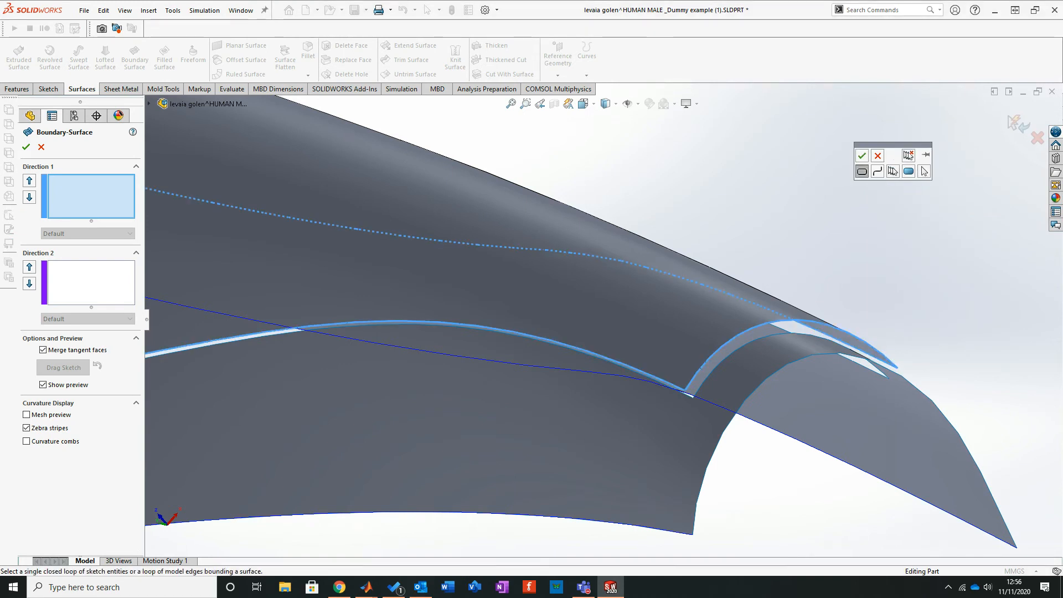
click(861, 155)
Step: Add the closed edge loop of the lofted surface's opening as the second Direction 1 profile and create the boundary surface
right_click(815, 109)
click(841, 142)
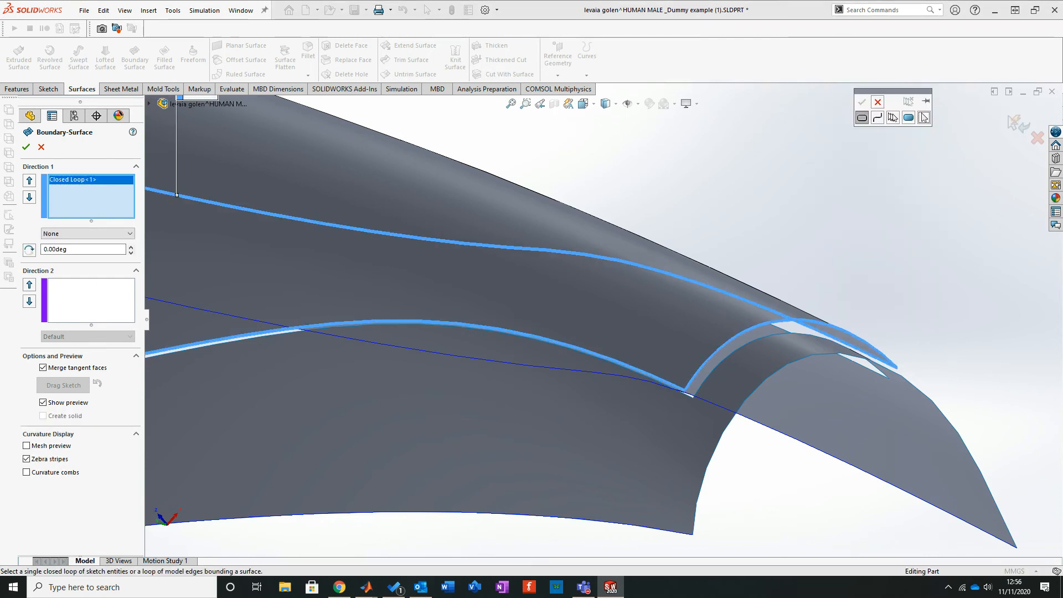
click(553, 344)
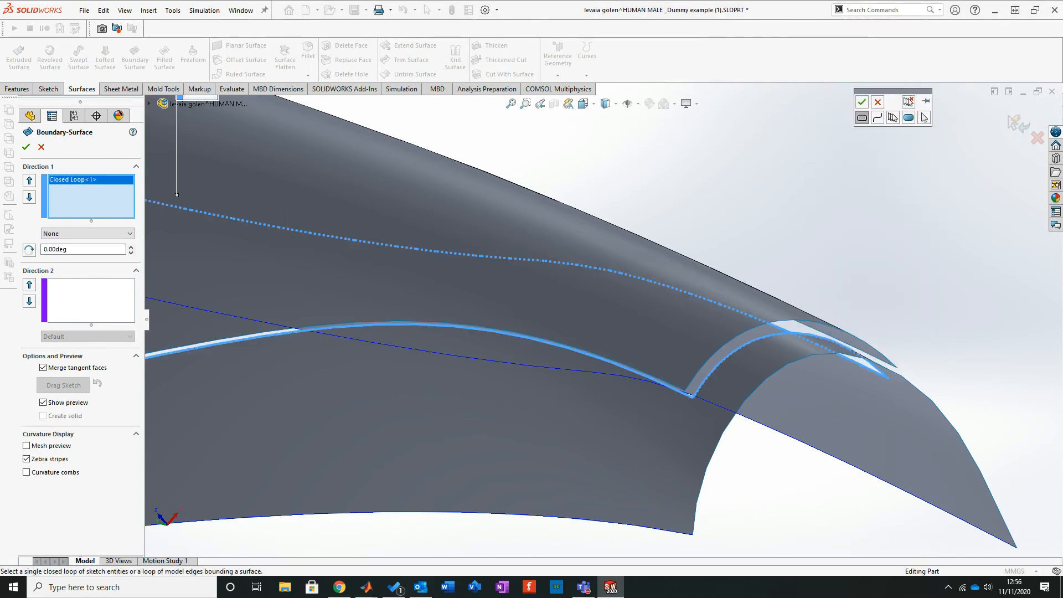
click(861, 102)
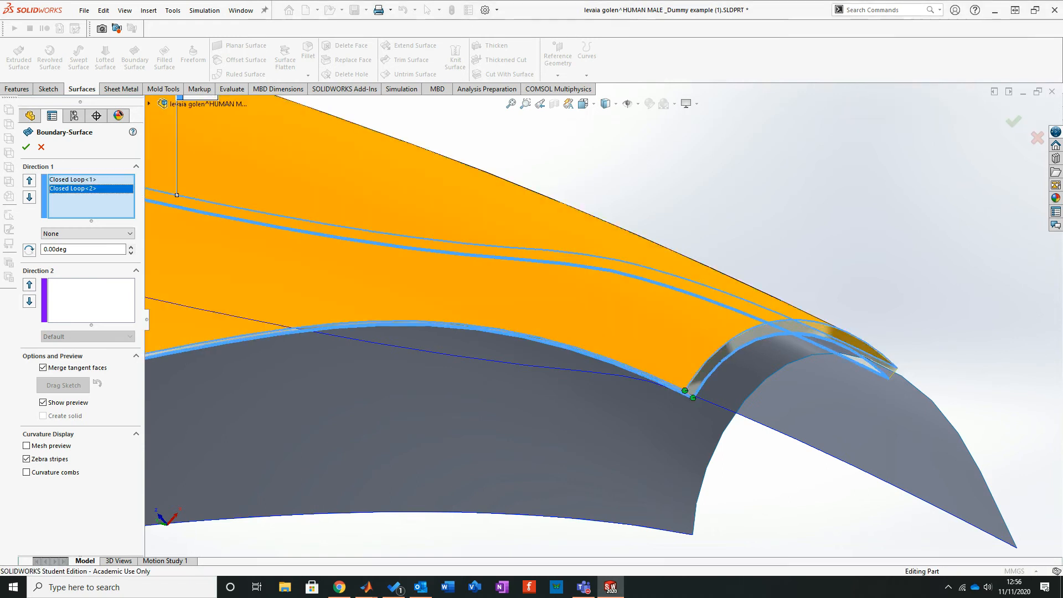
click(26, 147)
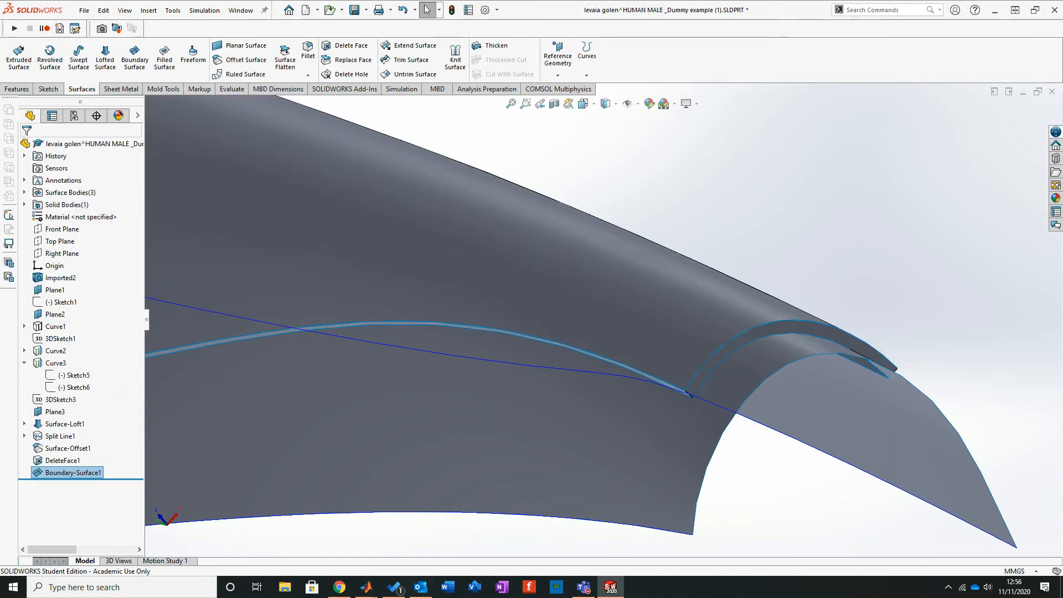
Step: Hide Curve2
scroll(498, 305, down, 5)
middle_drag(483, 330, 587, 401)
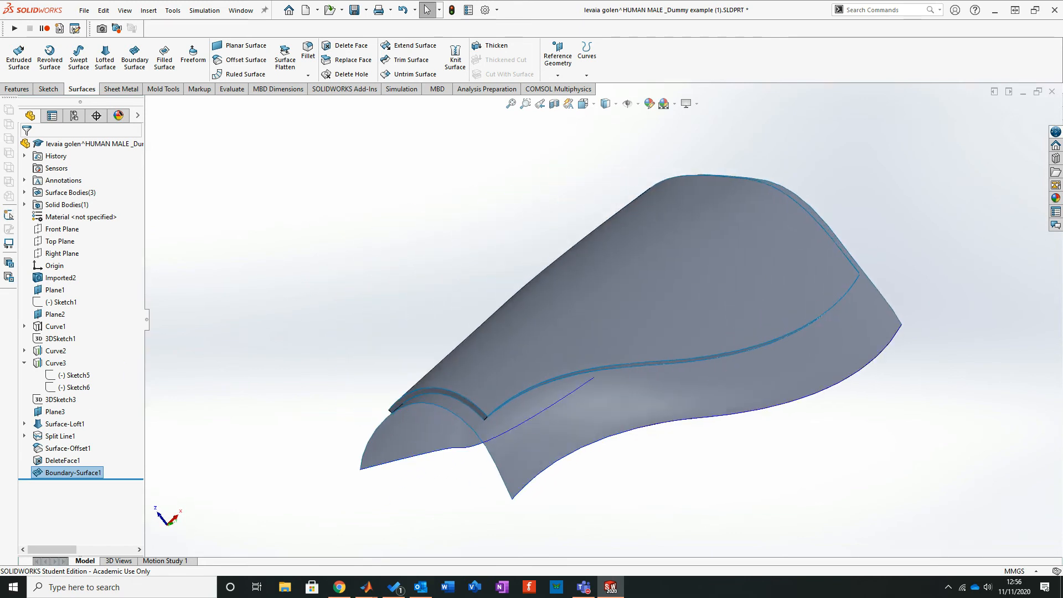
right_click(55, 351)
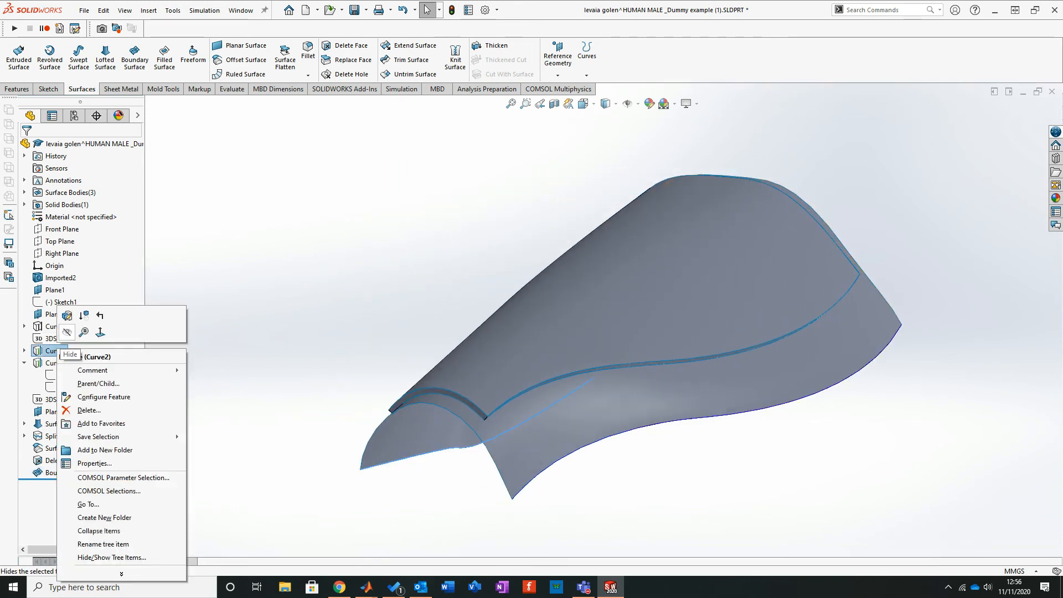
Step: Hide the projected curves Curve2 and Curve3 in the model
click(66, 332)
right_click(58, 364)
click(68, 349)
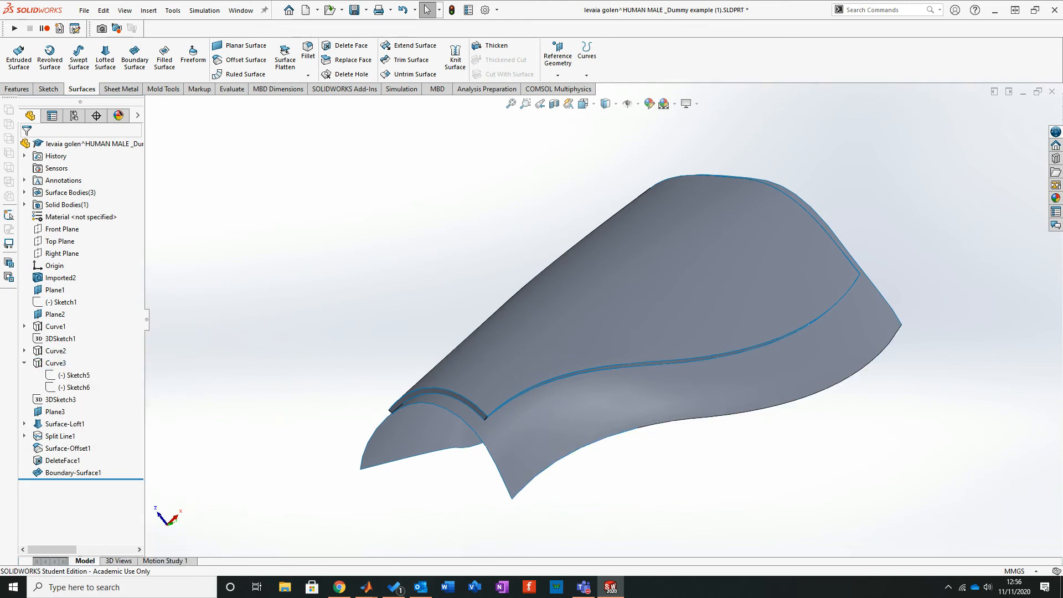
Step: Knit the boundary surface, the offset surface and the surface with the deleted face into one, with Merge entities enabled
mouse_move(595, 326)
middle_down()
mouse_move(642, 311)
mouse_move(572, 316)
mouse_move(568, 287)
mouse_move(526, 311)
mouse_move(610, 332)
middle_up()
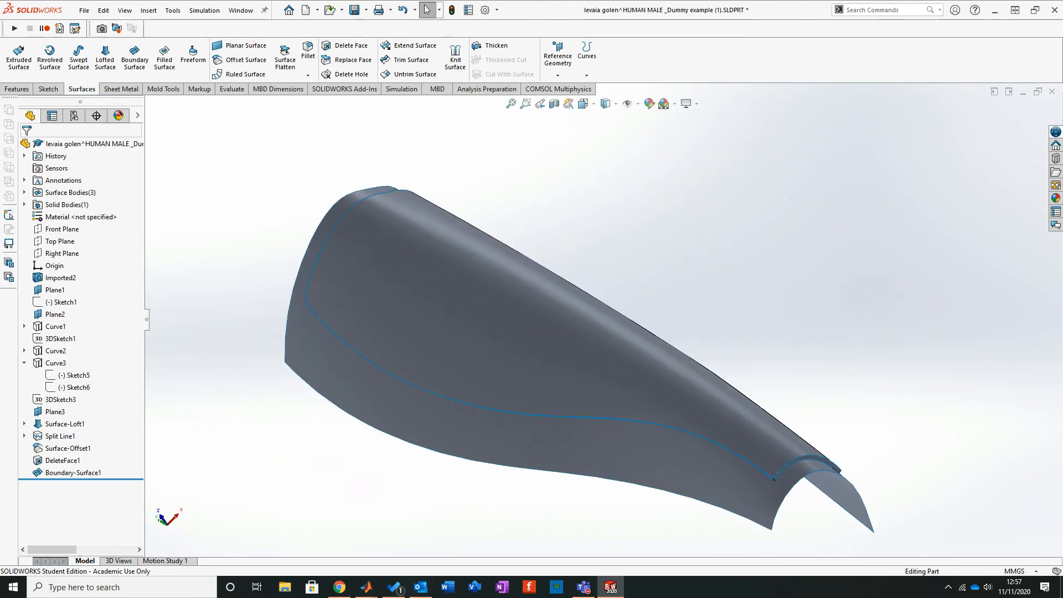
middle_drag(503, 303, 499, 283)
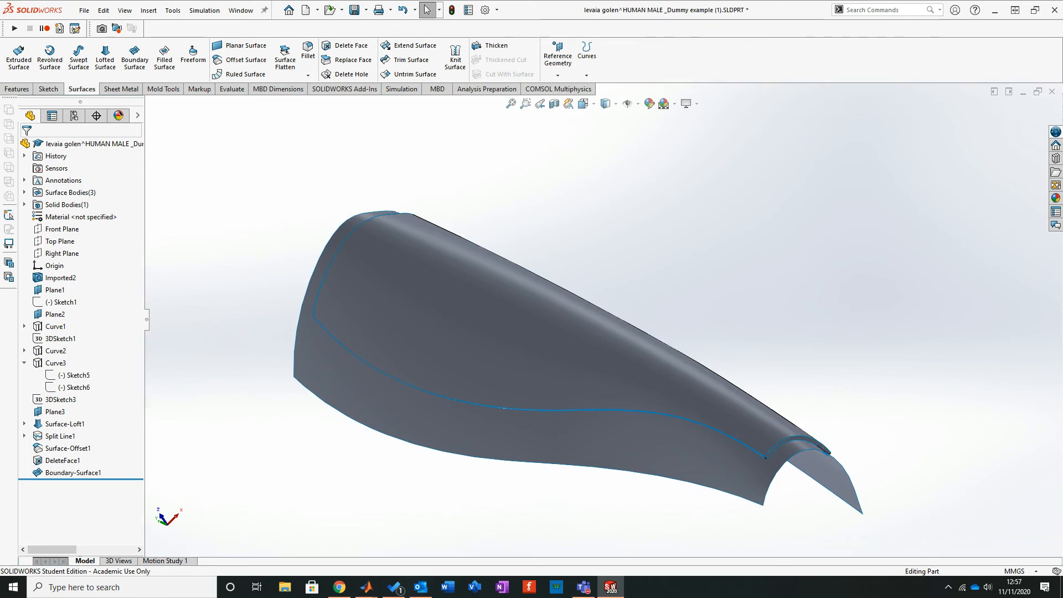
click(455, 55)
drag(320, 227, 925, 533)
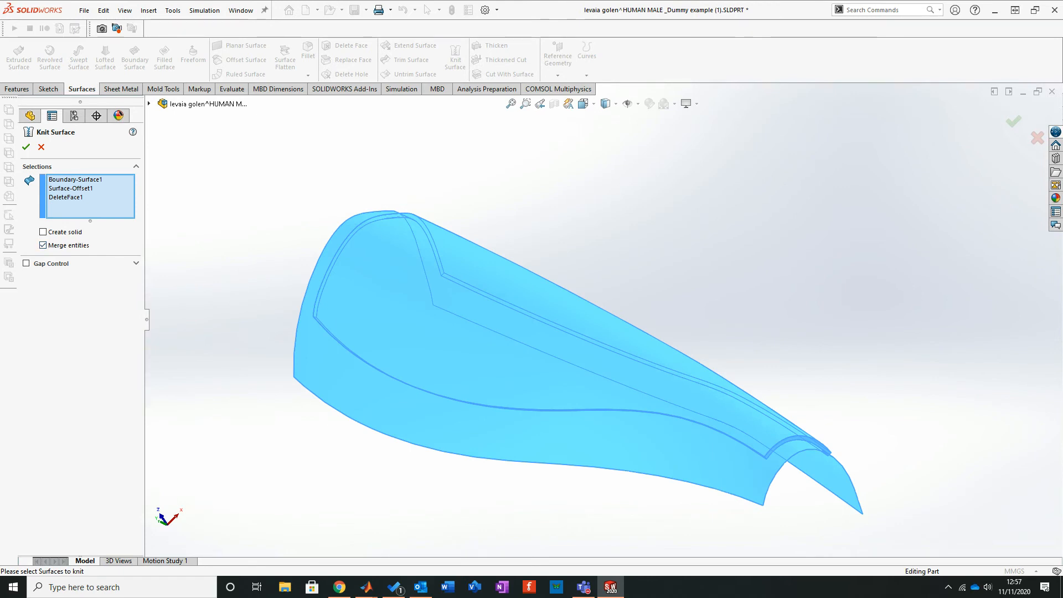
click(26, 147)
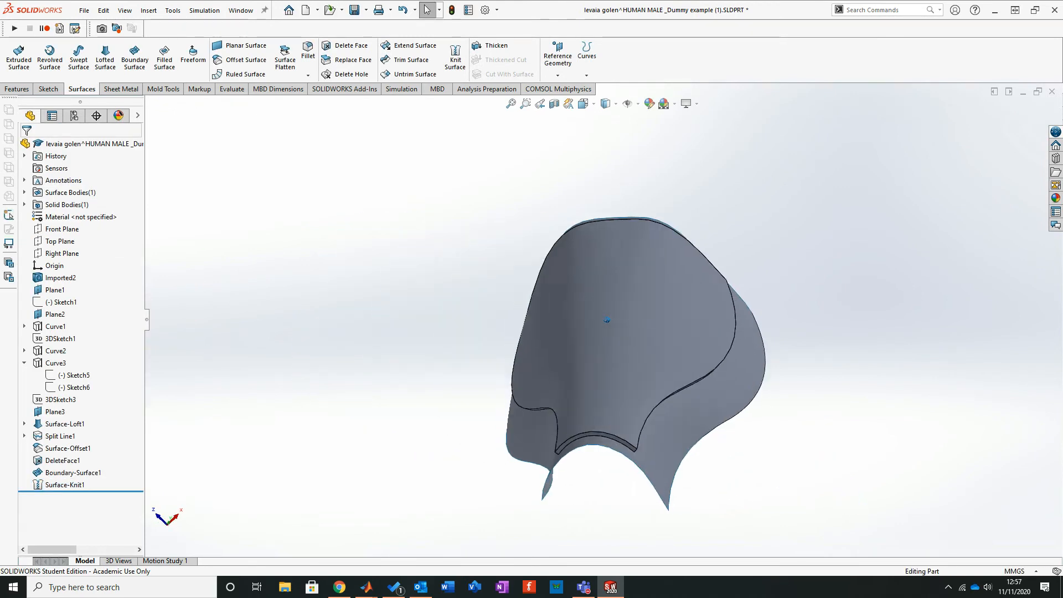
Step: Roll the model back to just after Surface-Loft1, offset the lofted face inward by 1 mm, and roll forward to the end
middle_drag(616, 352, 566, 349)
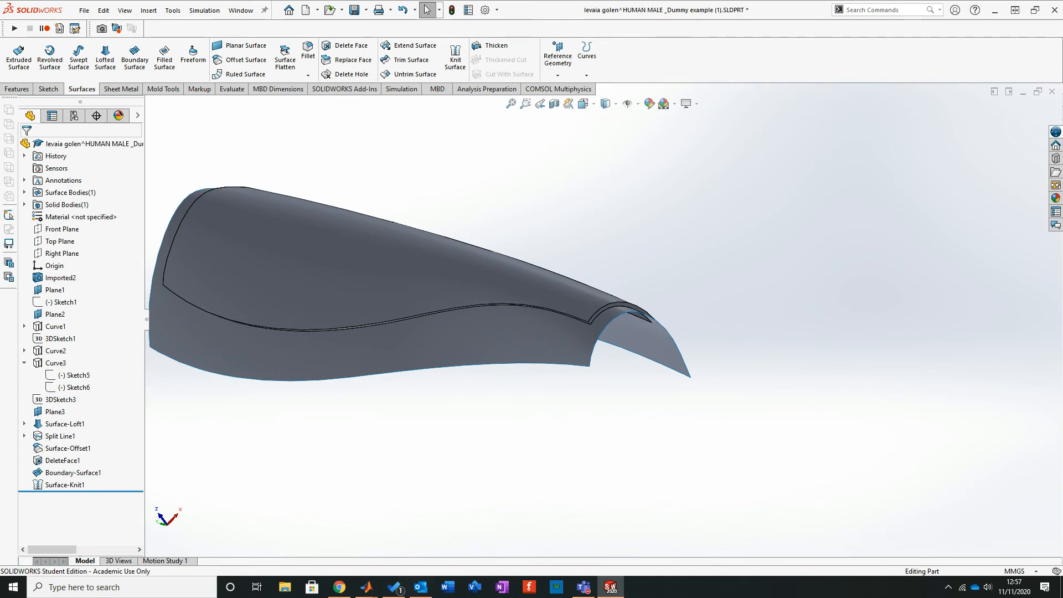
drag(81, 491, 81, 430)
scroll(576, 349, up, 1)
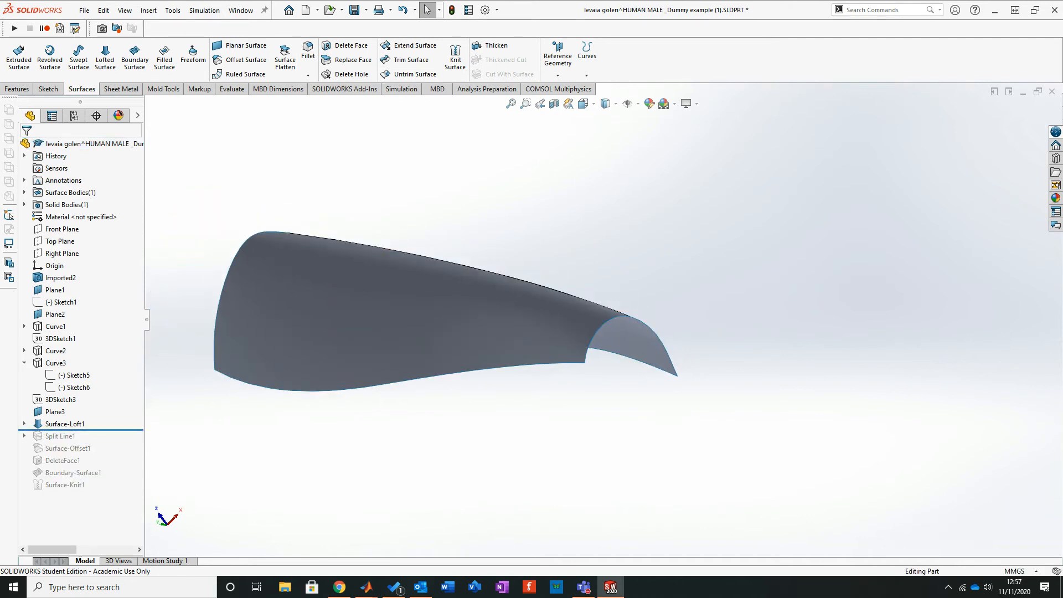
click(245, 59)
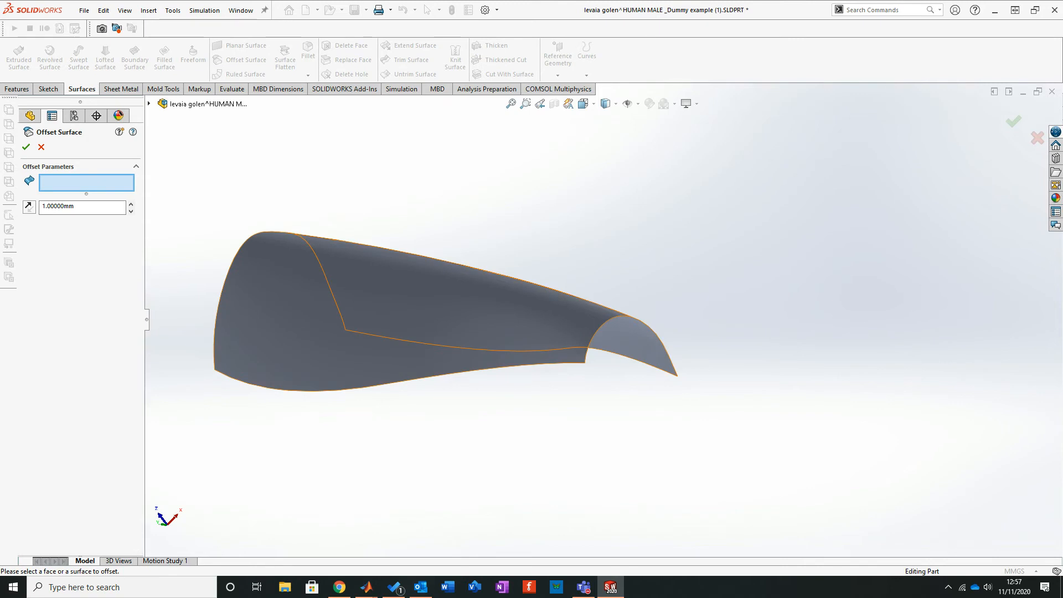
click(630, 334)
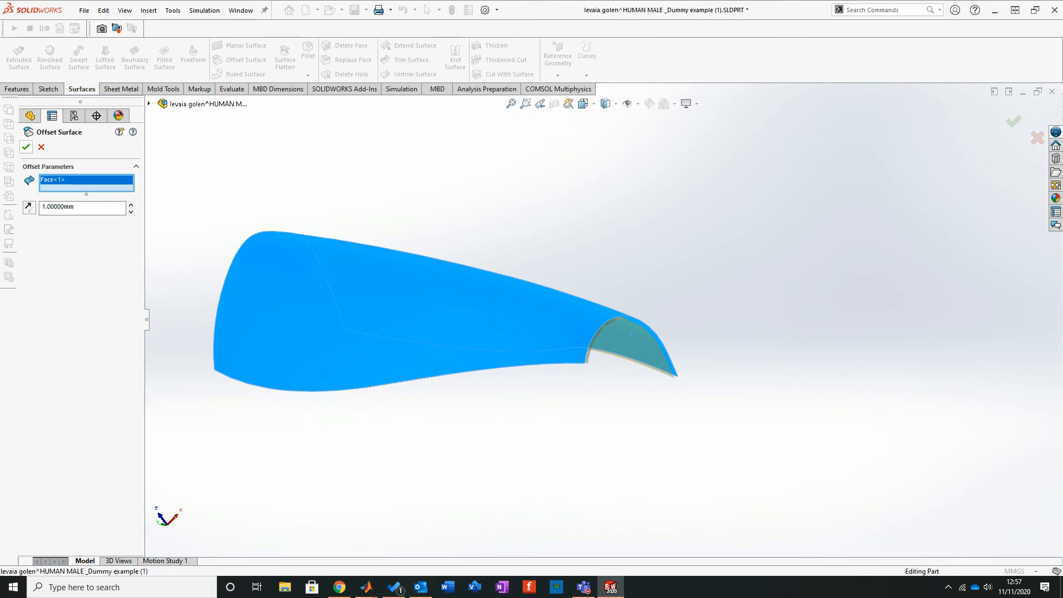
click(25, 147)
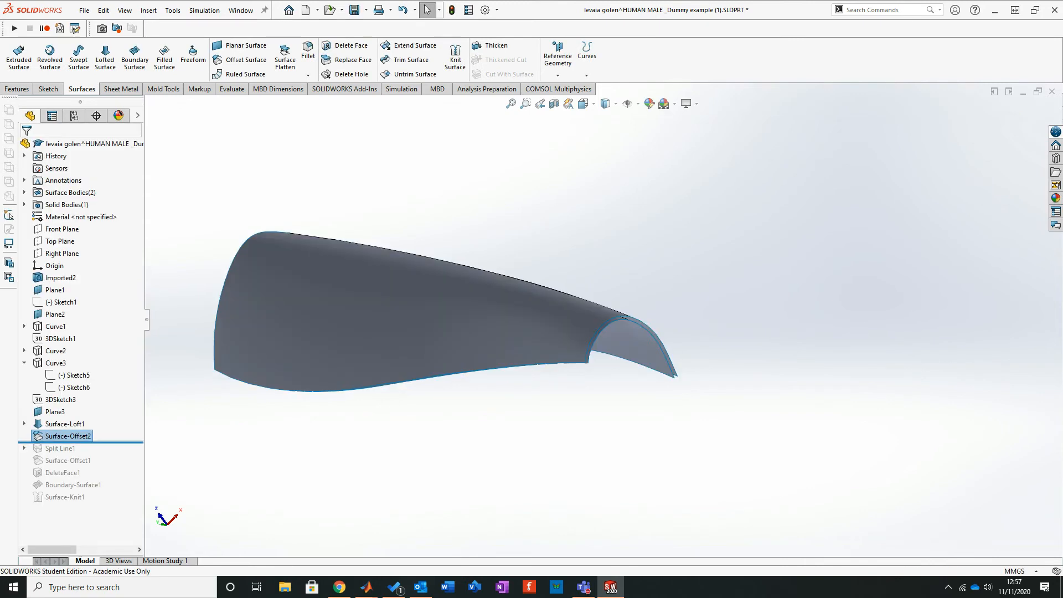
drag(72, 442, 72, 504)
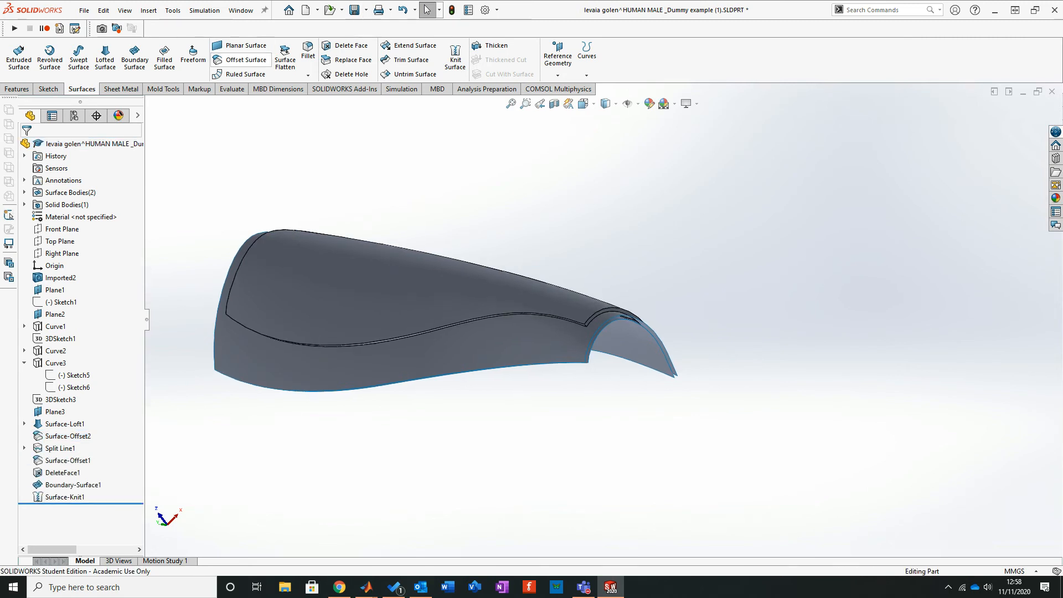
Step: Try a boundary surface using the closed edge loops of the outer surface and the inner offset surface as Direction 1 profiles
click(135, 58)
middle_drag(487, 337, 512, 415)
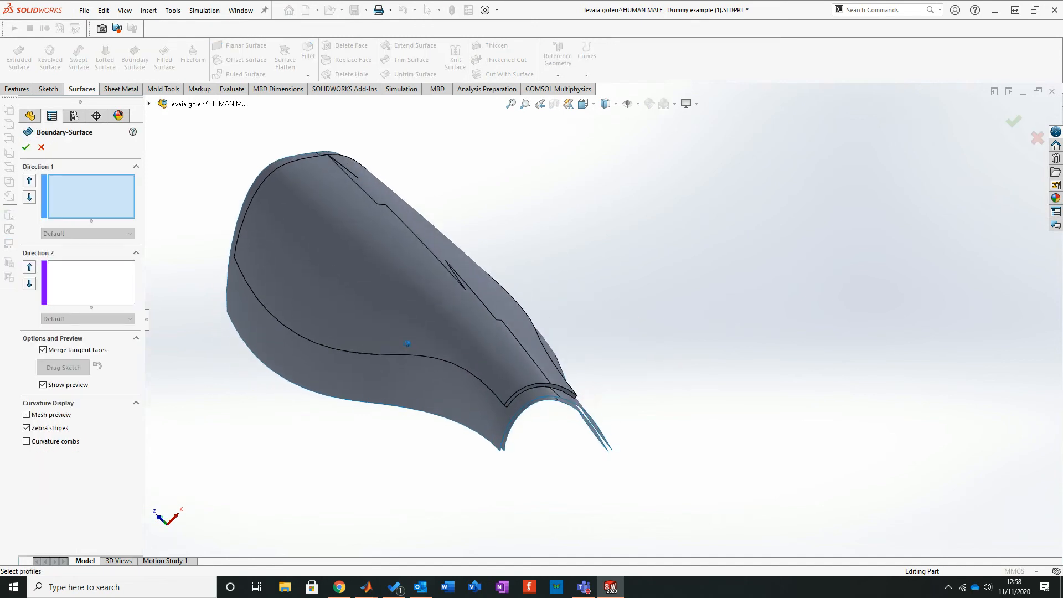
scroll(536, 500, down, 4)
right_click(701, 262)
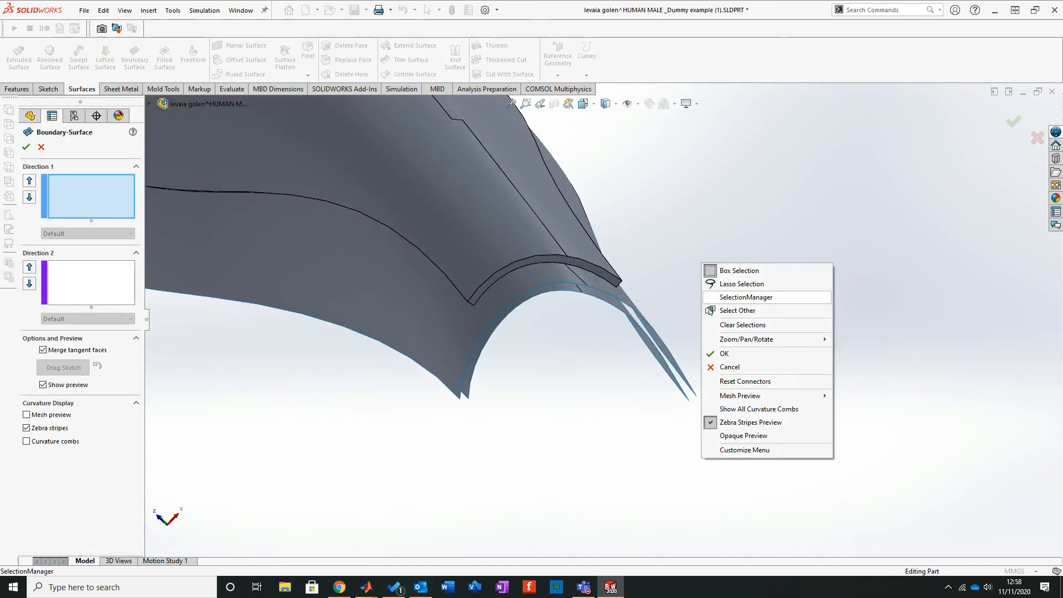
click(725, 297)
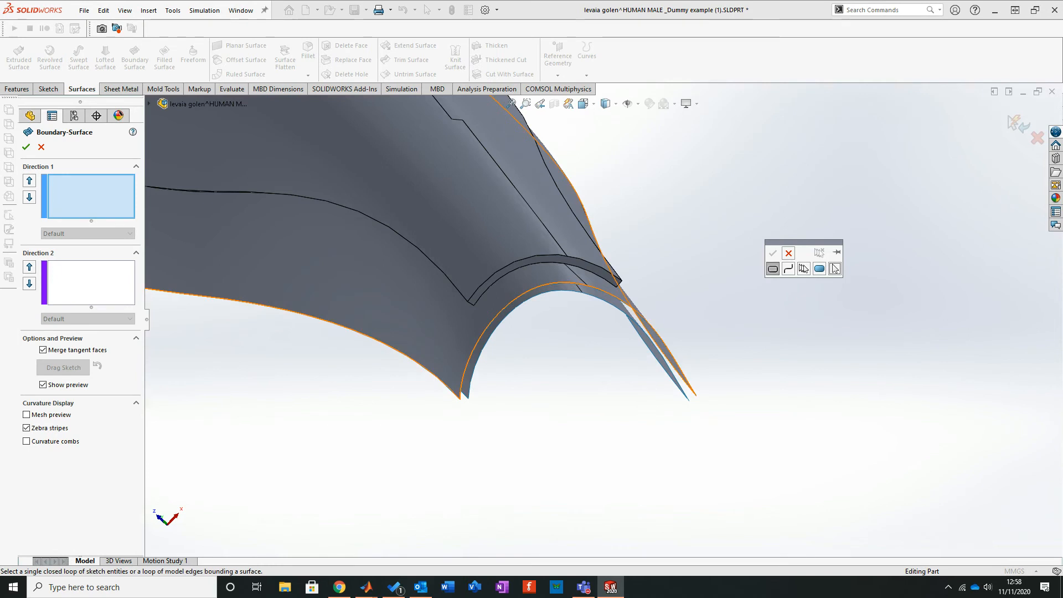
click(498, 315)
click(772, 252)
right_click(725, 226)
click(769, 259)
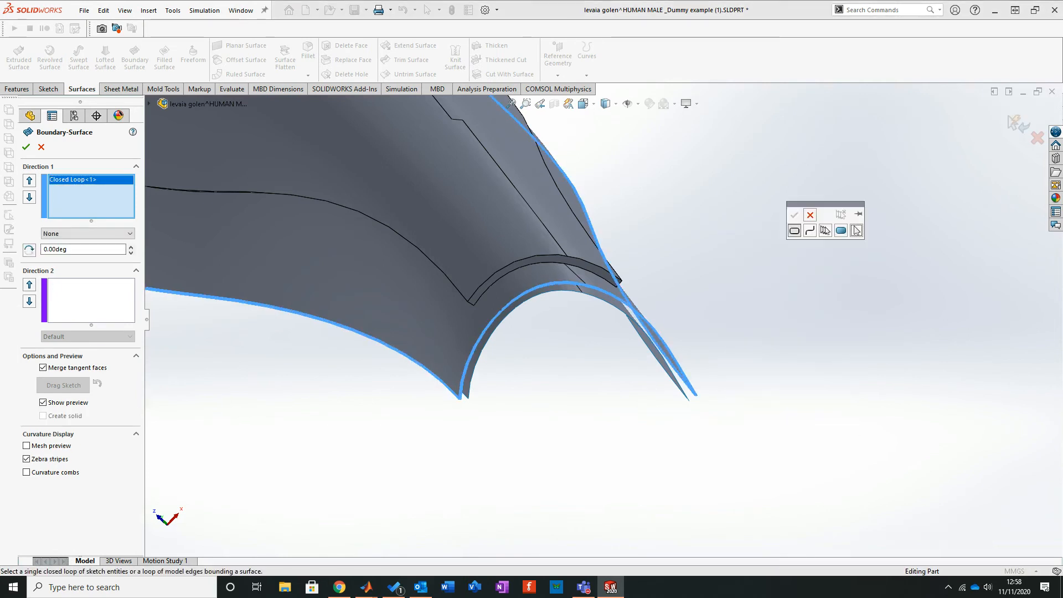
click(503, 321)
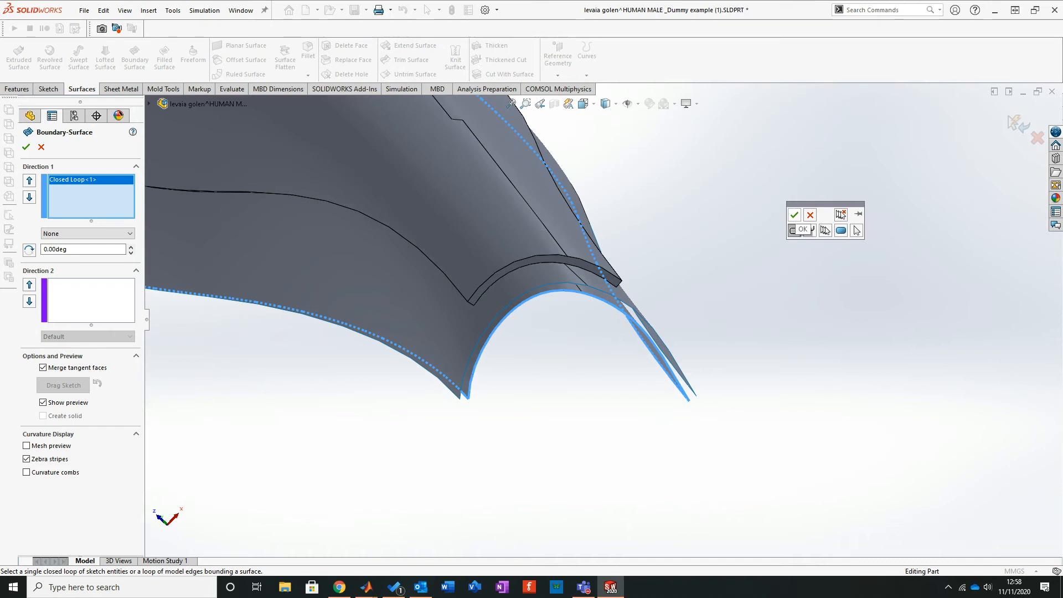
click(798, 228)
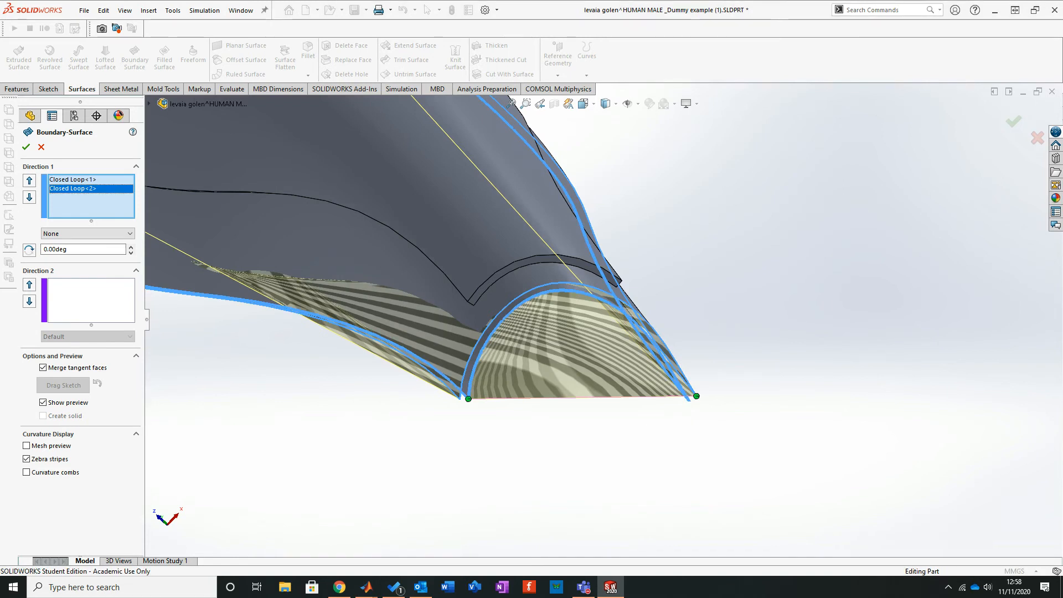
Step: Try flipping the connectors of the second closed loop to untwist the boundary surface, and cancel the feature
middle_drag(636, 387, 606, 282)
scroll(607, 324, down, 4)
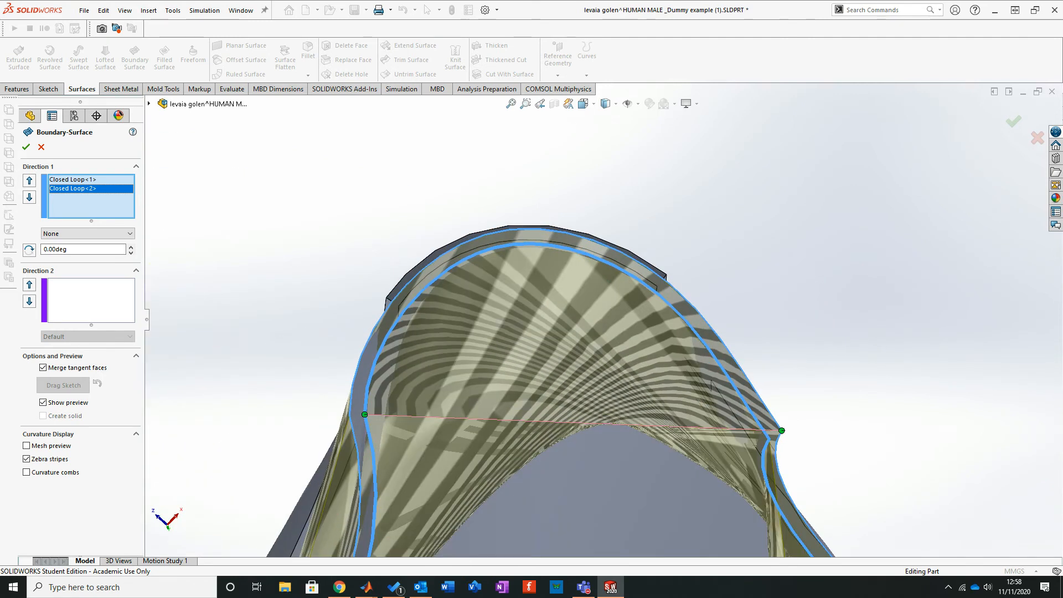
right_click(62, 189)
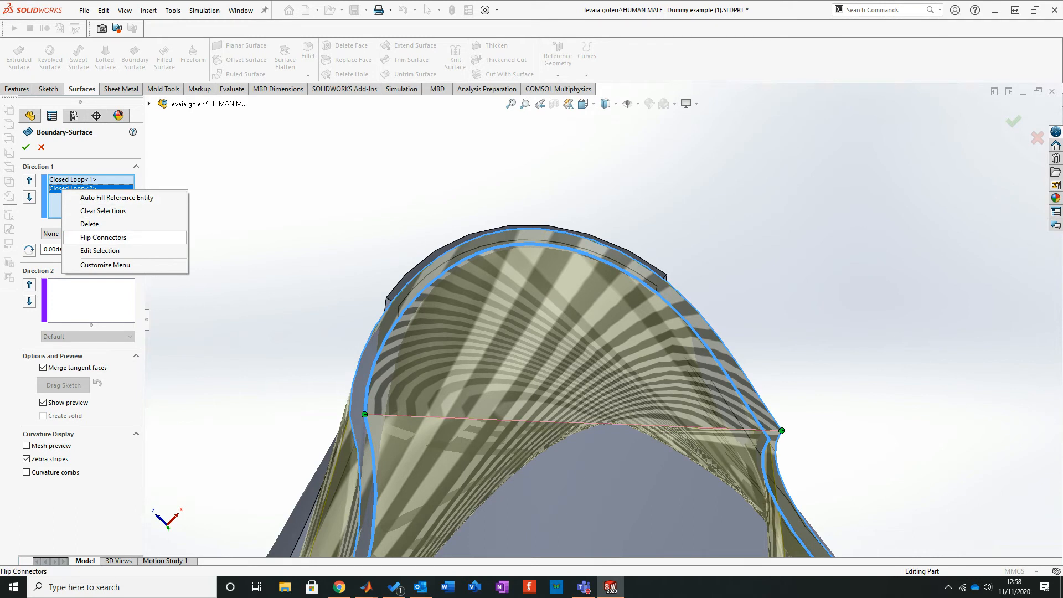
click(105, 236)
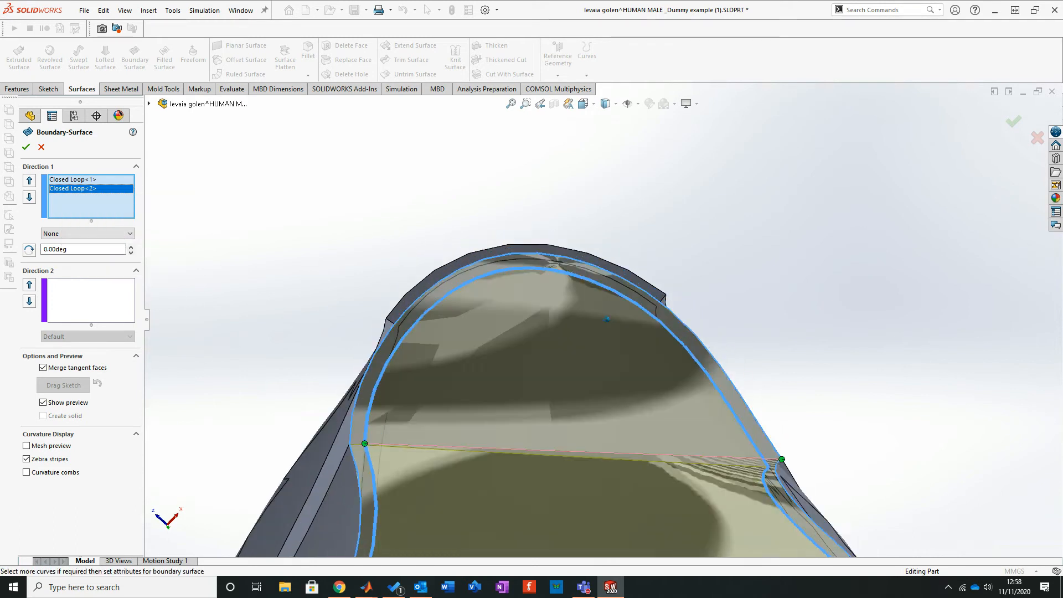
middle_drag(603, 298, 725, 364)
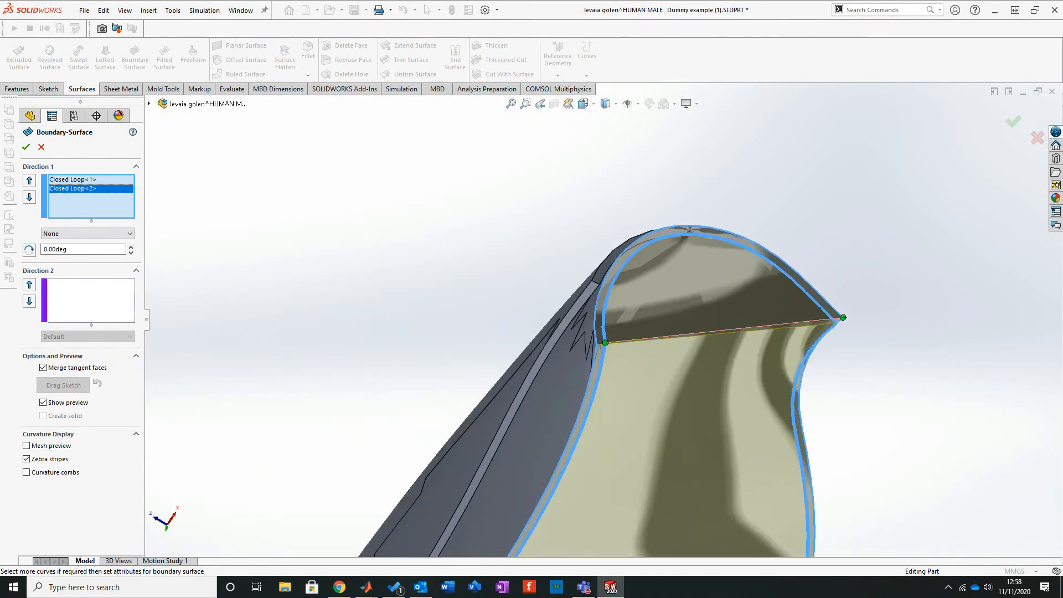
right_click(93, 188)
click(133, 235)
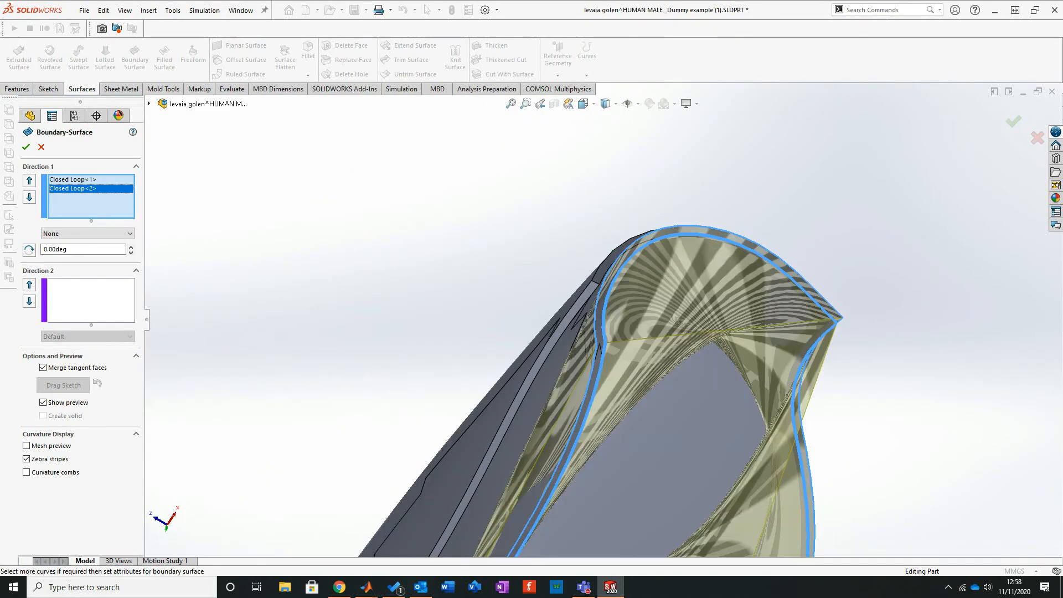
middle_drag(606, 319, 602, 387)
scroll(601, 390, down, 3)
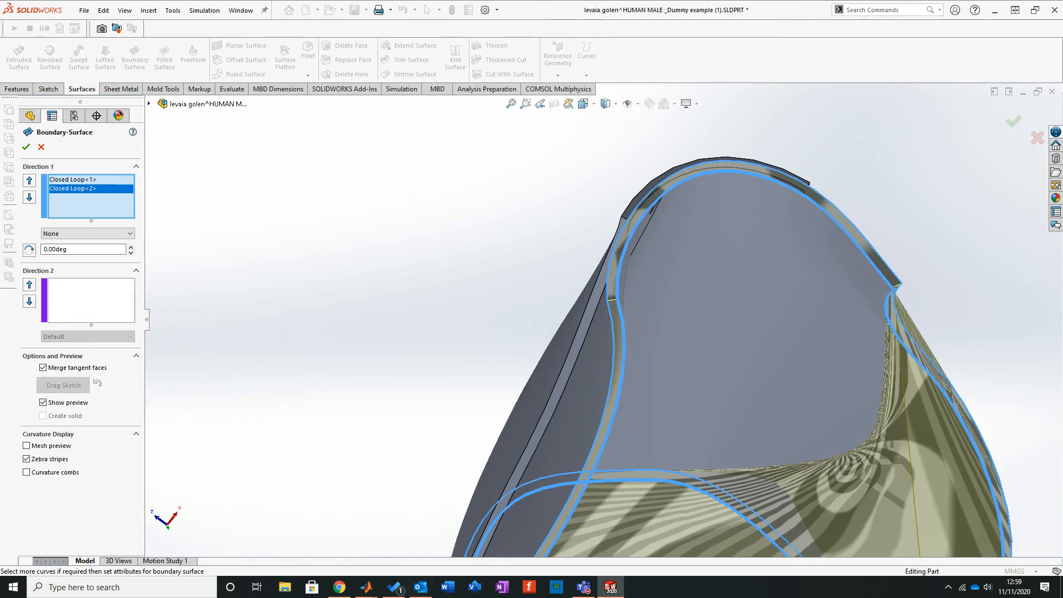
scroll(531, 325, up, 2)
middle_drag(531, 324, 492, 438)
middle_drag(607, 318, 270, 356)
middle_drag(796, 284, 465, 355)
click(41, 147)
Step: Start a new boundary surface with the outer surface's wide-end edge as the first Direction 1 open group
mouse_move(606, 315)
middle_down()
mouse_move(645, 321)
mouse_move(610, 332)
mouse_move(603, 318)
mouse_move(614, 316)
middle_up()
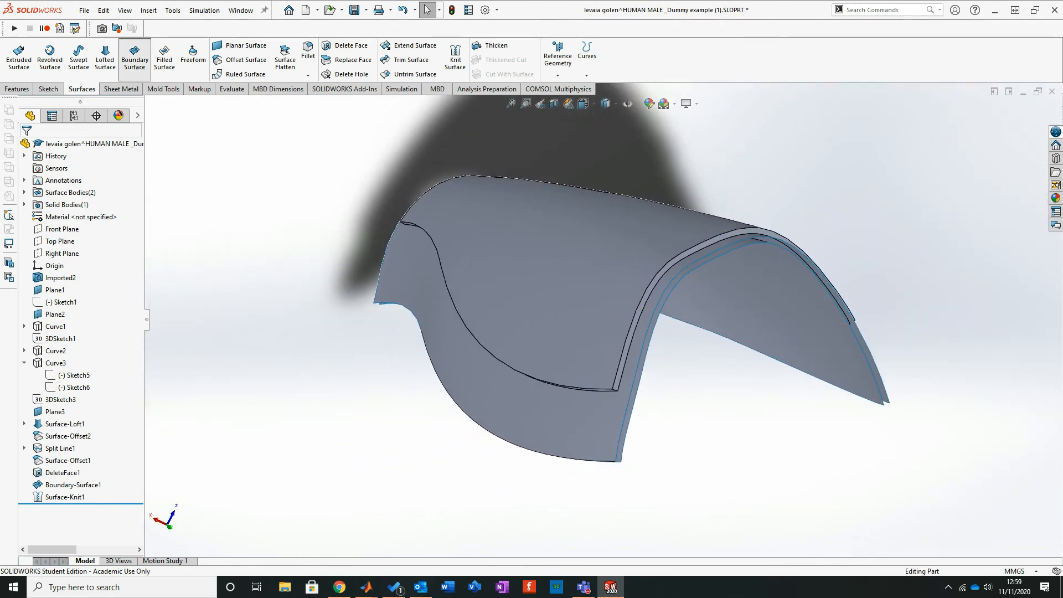
click(134, 55)
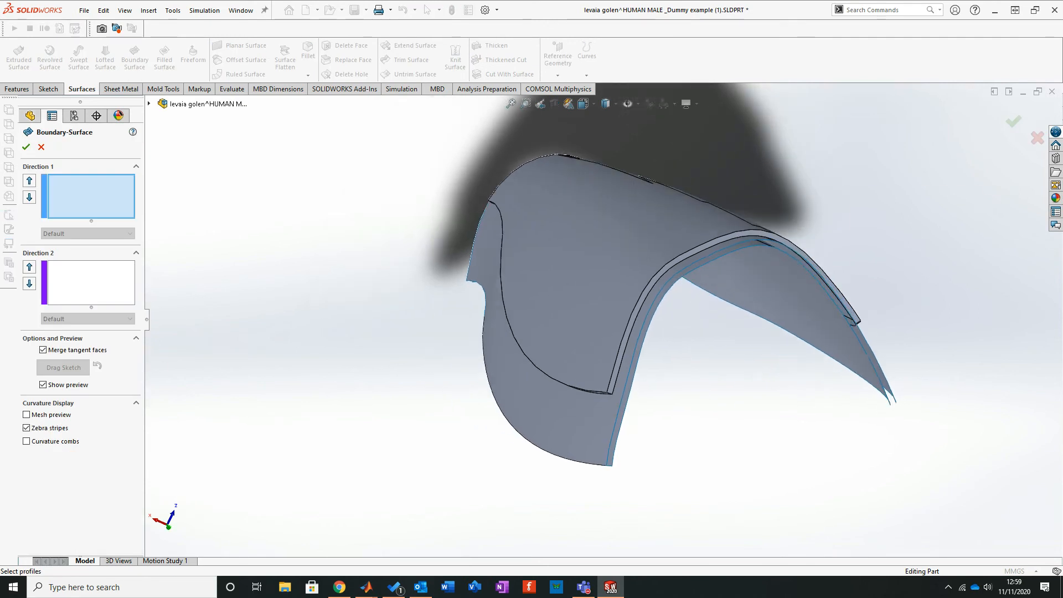
right_click(853, 192)
click(886, 226)
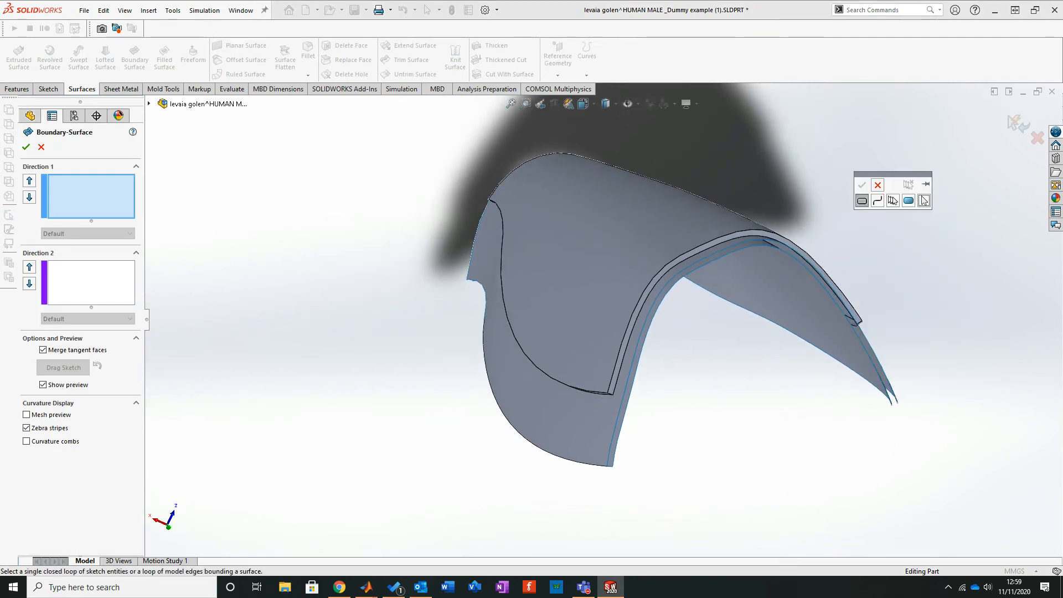
click(877, 200)
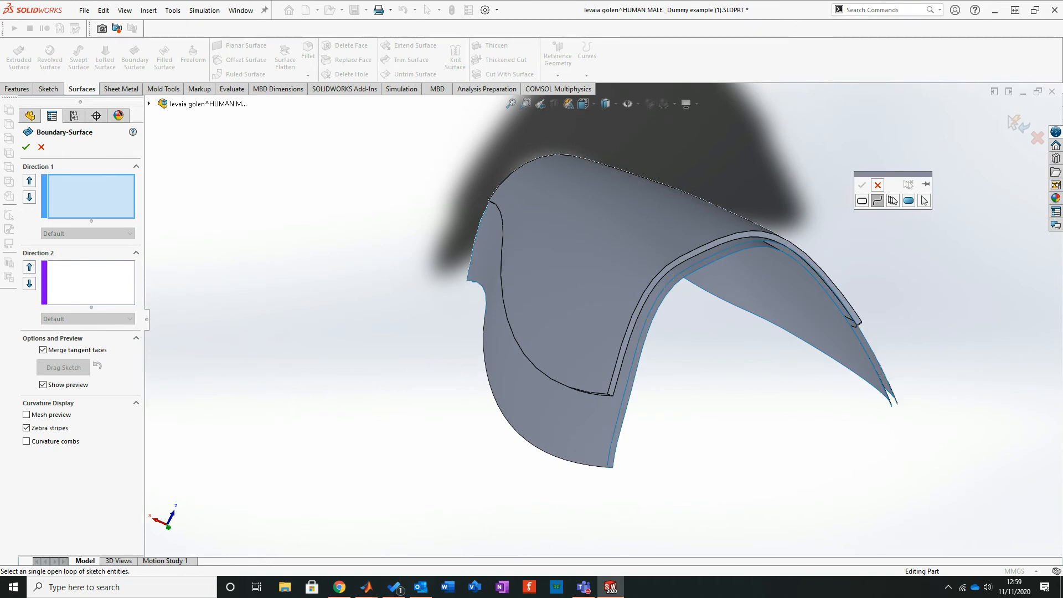
middle_drag(498, 332, 636, 320)
scroll(636, 320, down, 5)
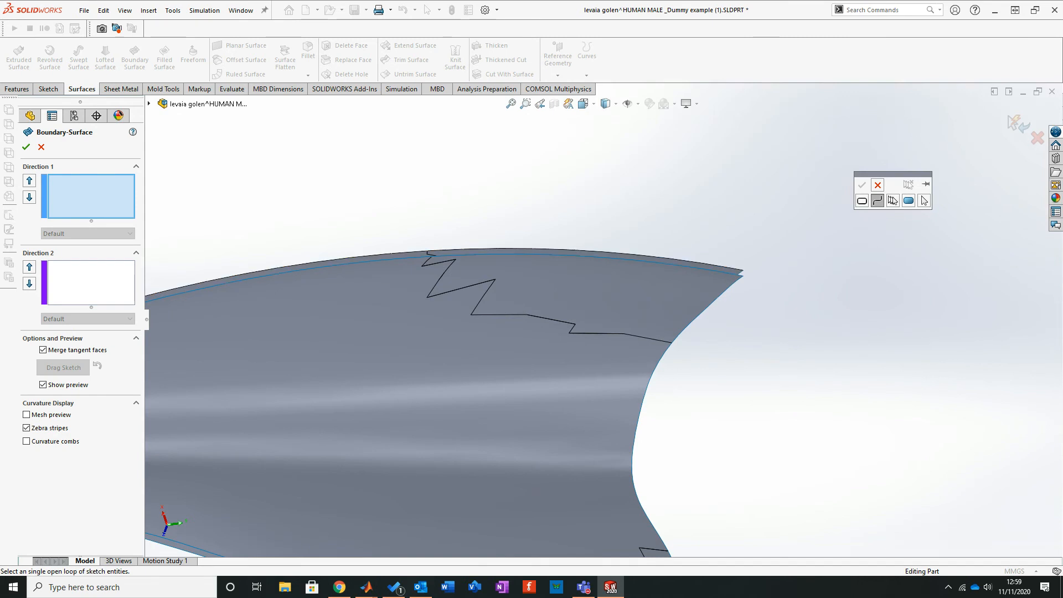
click(686, 327)
middle_drag(687, 327, 873, 323)
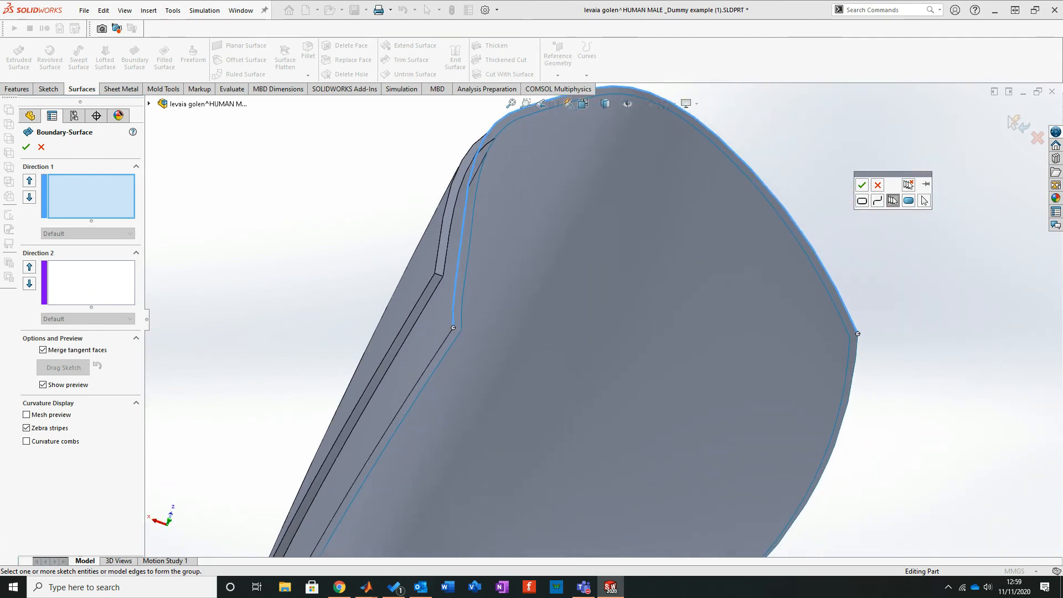
click(861, 184)
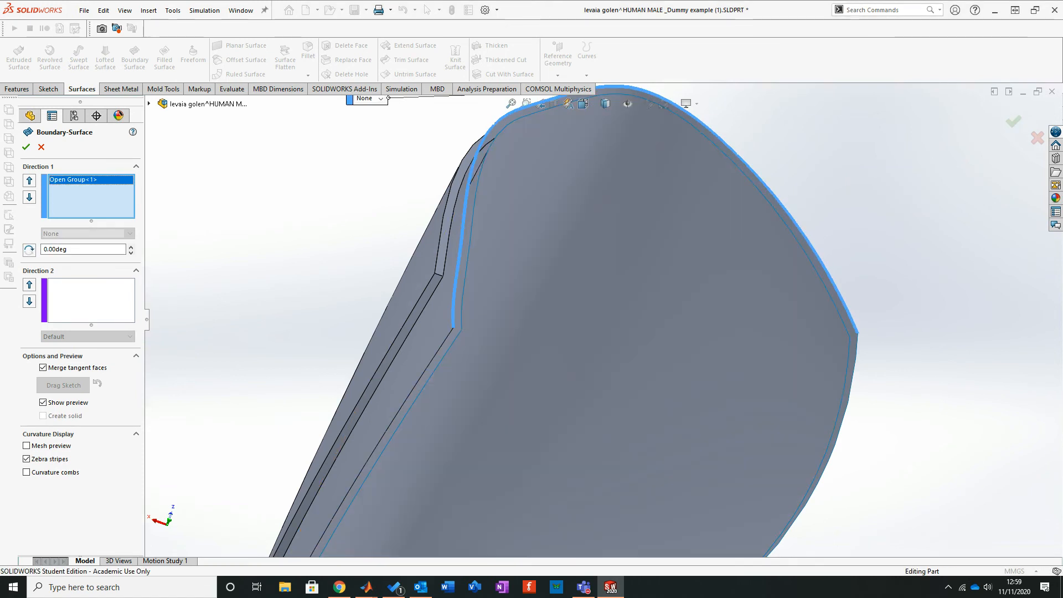
Step: Add the inner offset surface's matching wide-end edge as the second Direction 1 open group and create the boundary surface
right_click(885, 164)
click(929, 197)
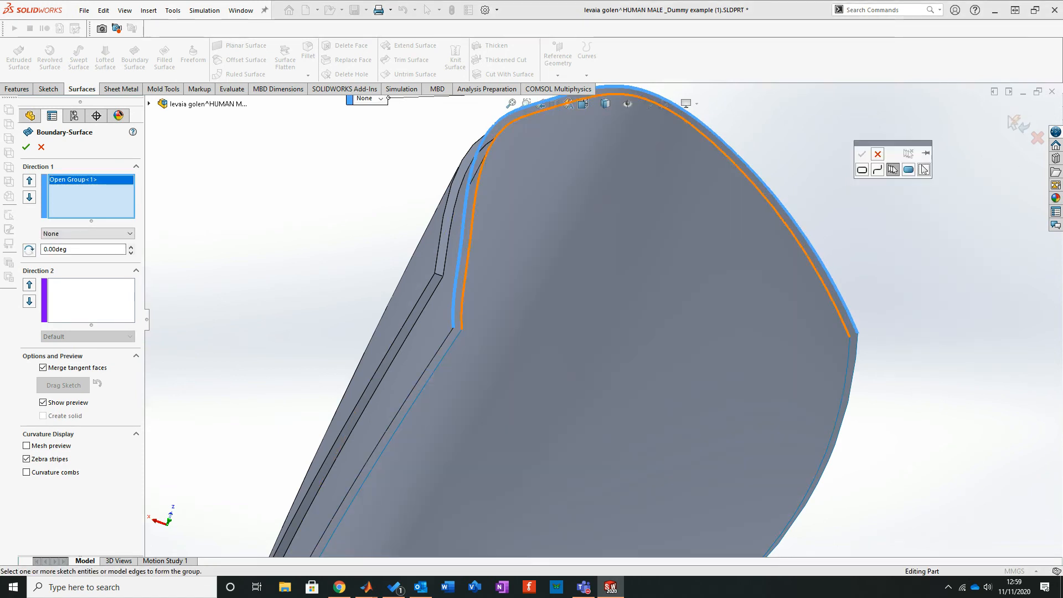
click(775, 210)
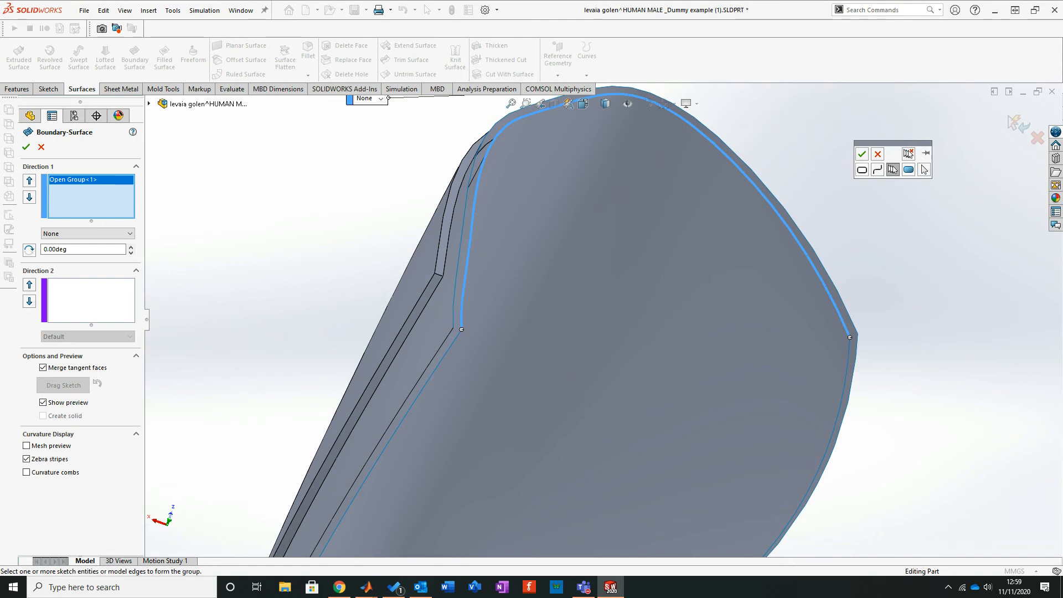
click(861, 153)
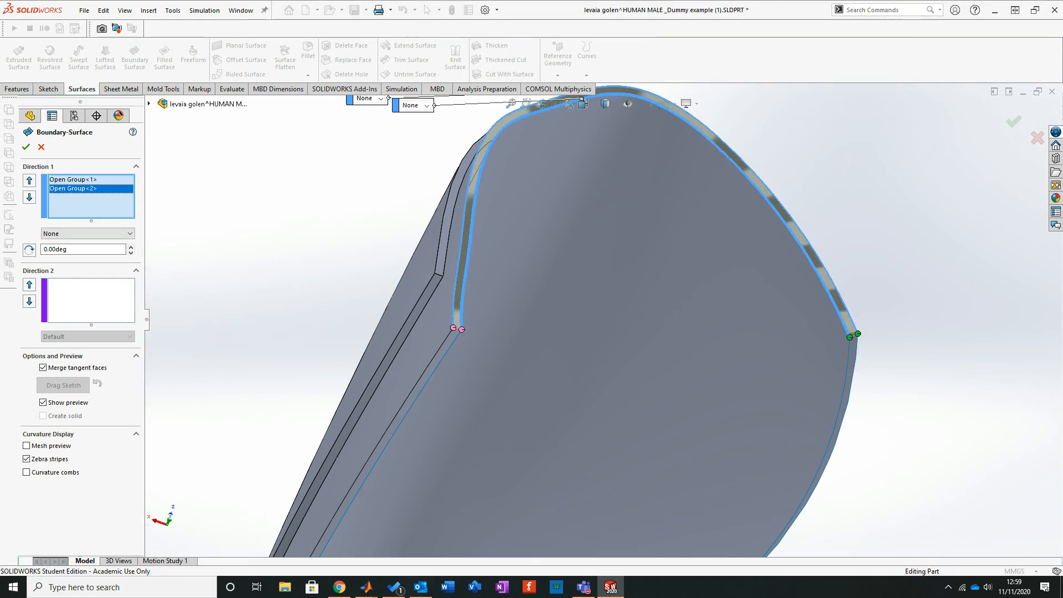
click(26, 146)
middle_drag(604, 316, 504, 221)
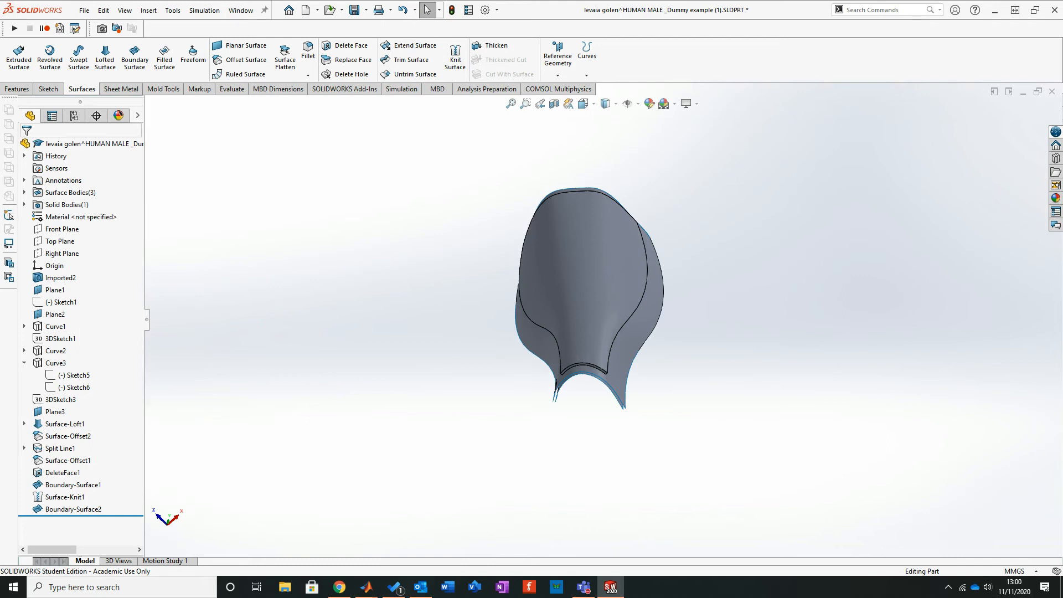
middle_drag(575, 310, 490, 333)
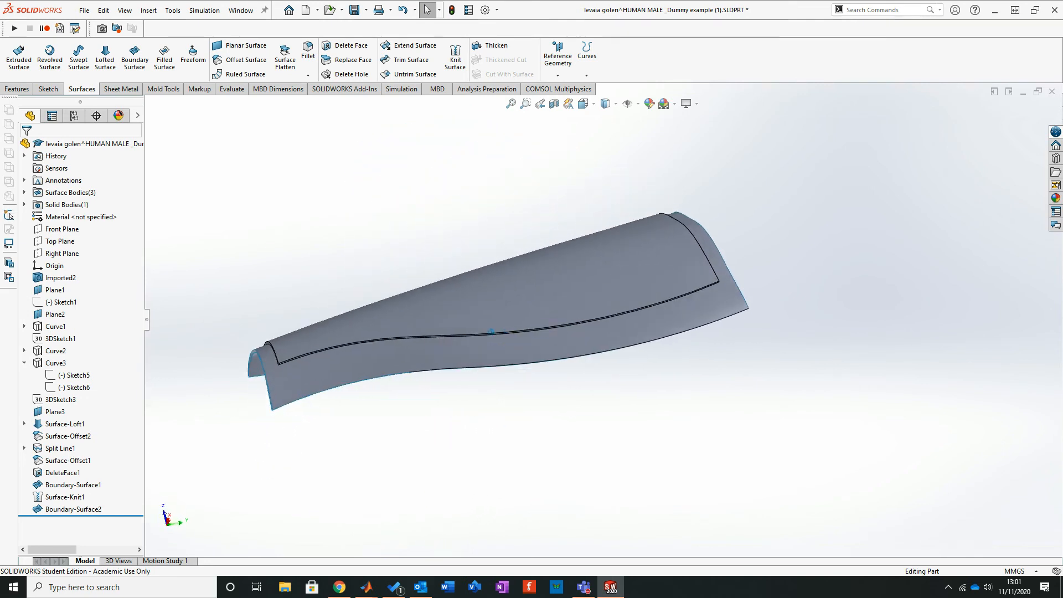
Step: Look over the leg-guard shell's surfaces from several angles and close the part document
middle_drag(328, 379, 346, 374)
click(339, 586)
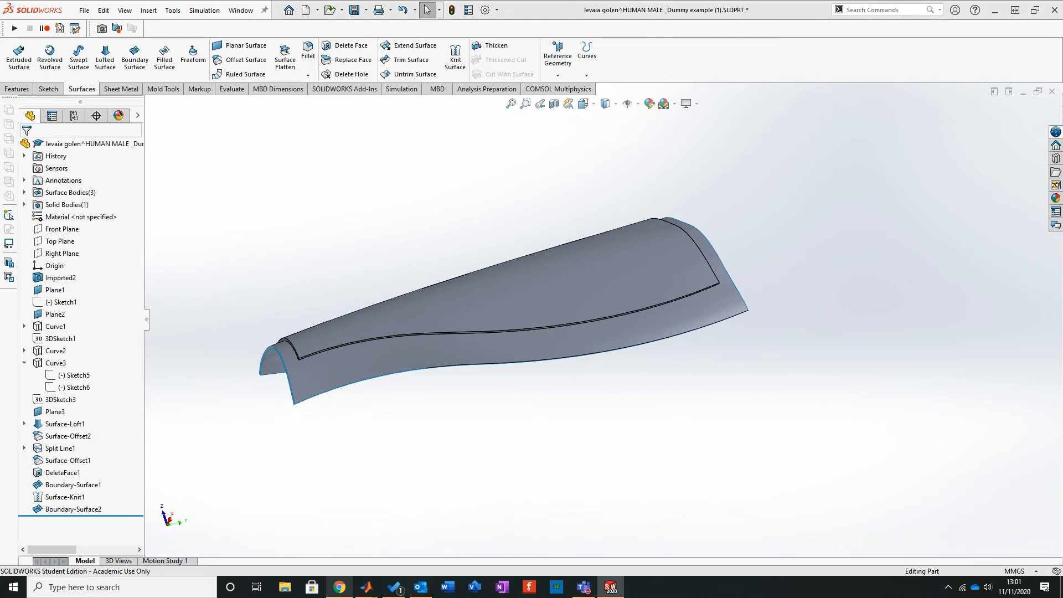
click(339, 587)
middle_drag(488, 331, 555, 368)
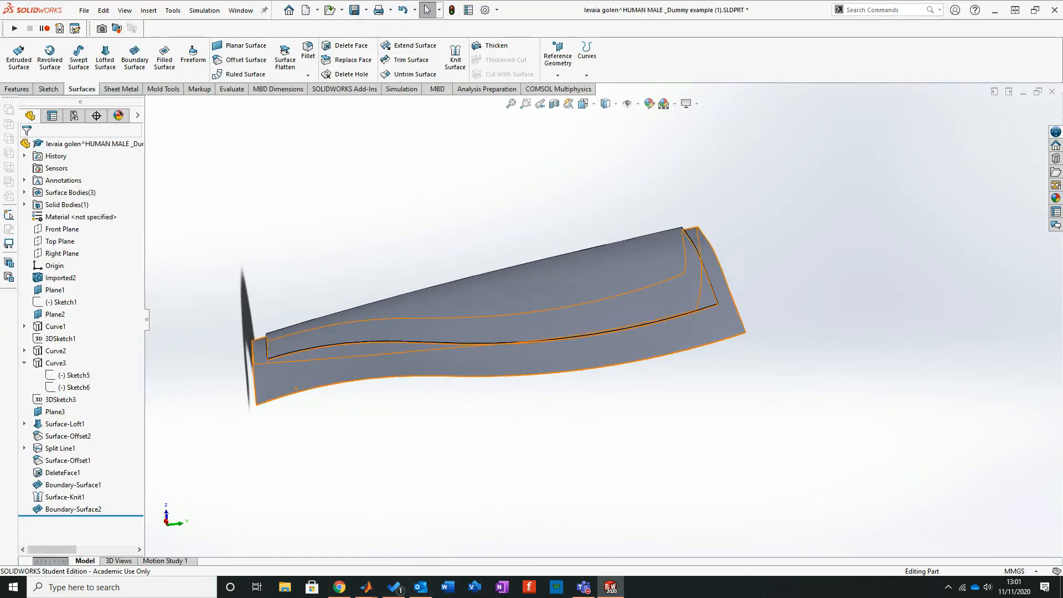
mouse_move(498, 335)
middle_down()
mouse_move(425, 318)
mouse_move(359, 332)
mouse_move(487, 332)
middle_up()
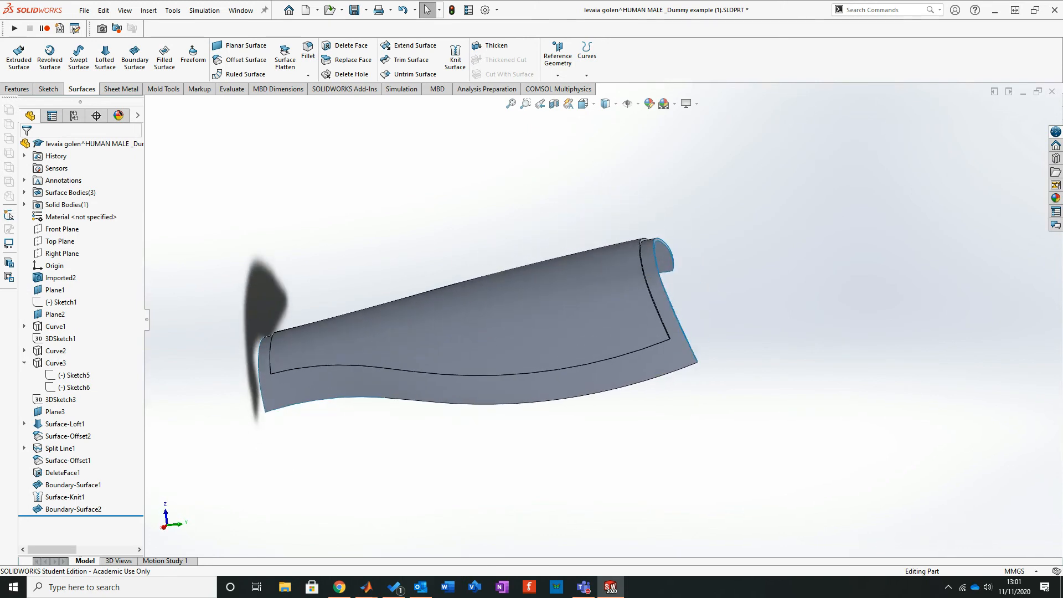
middle_drag(487, 332, 539, 364)
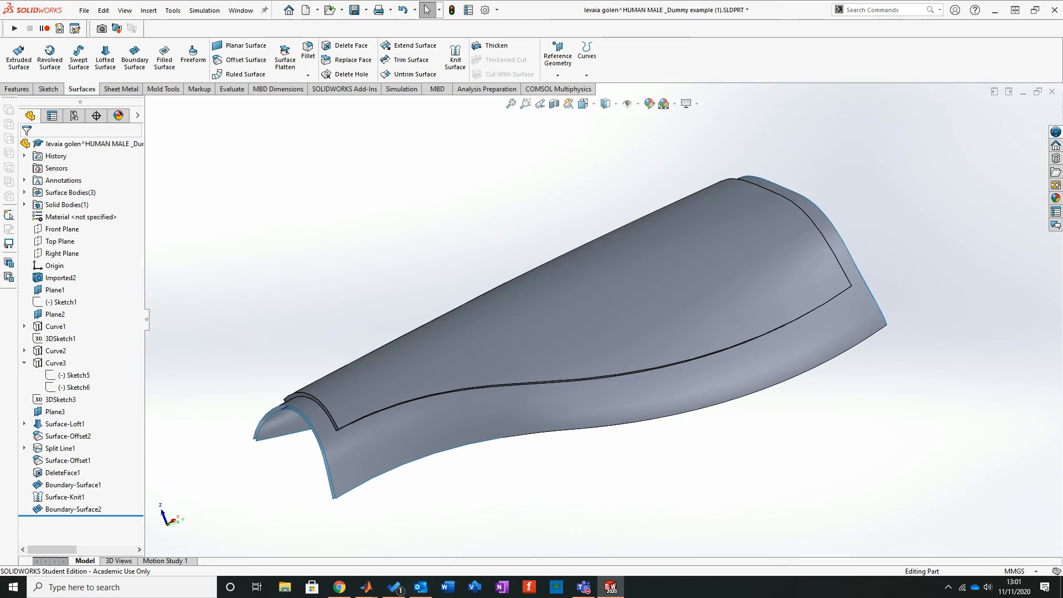
click(1052, 92)
click(491, 300)
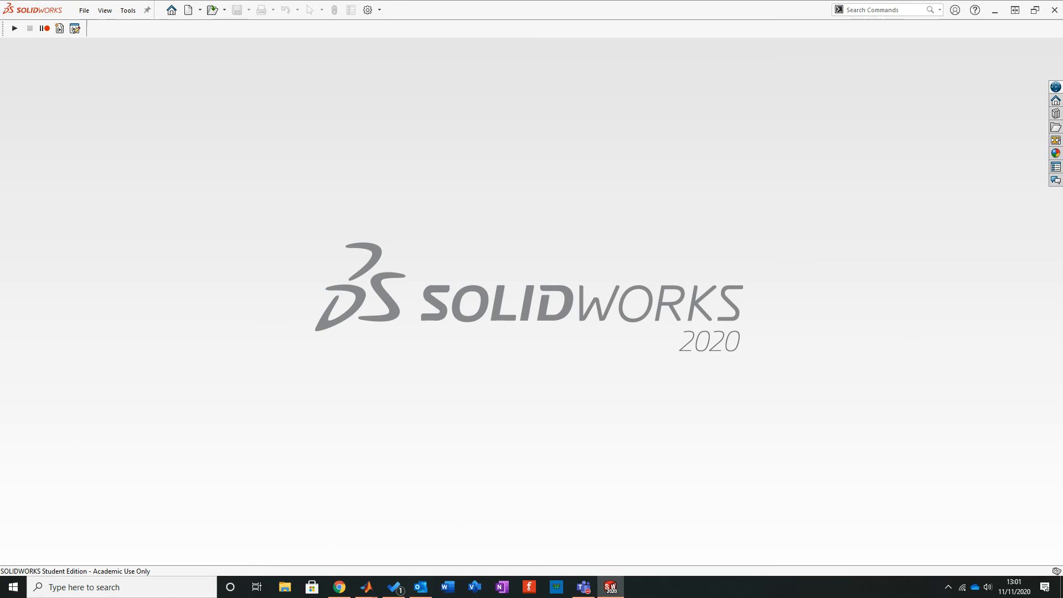
click(948, 587)
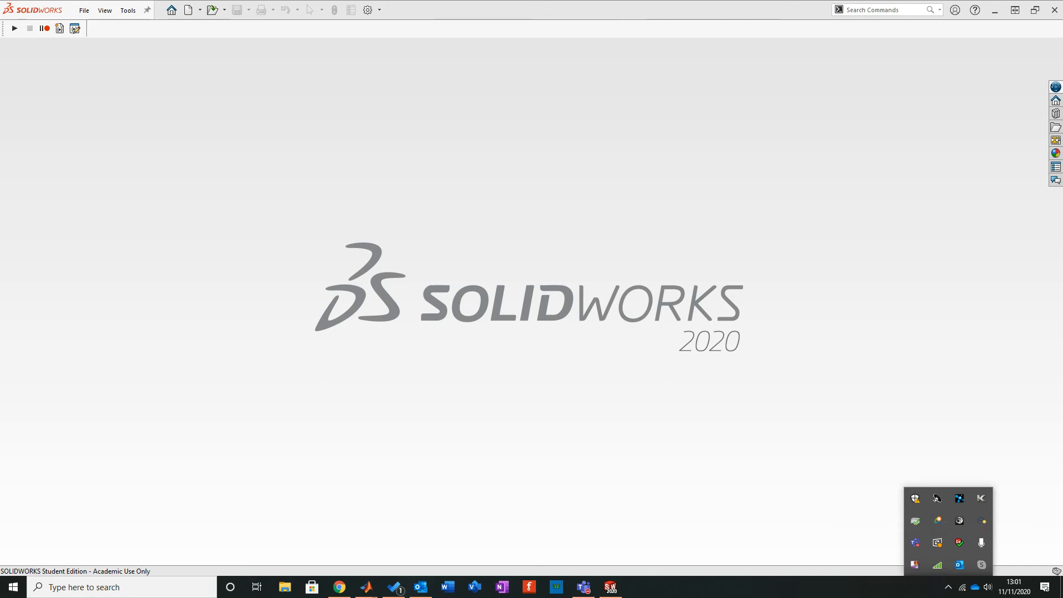
right_click(915, 564)
click(774, 502)
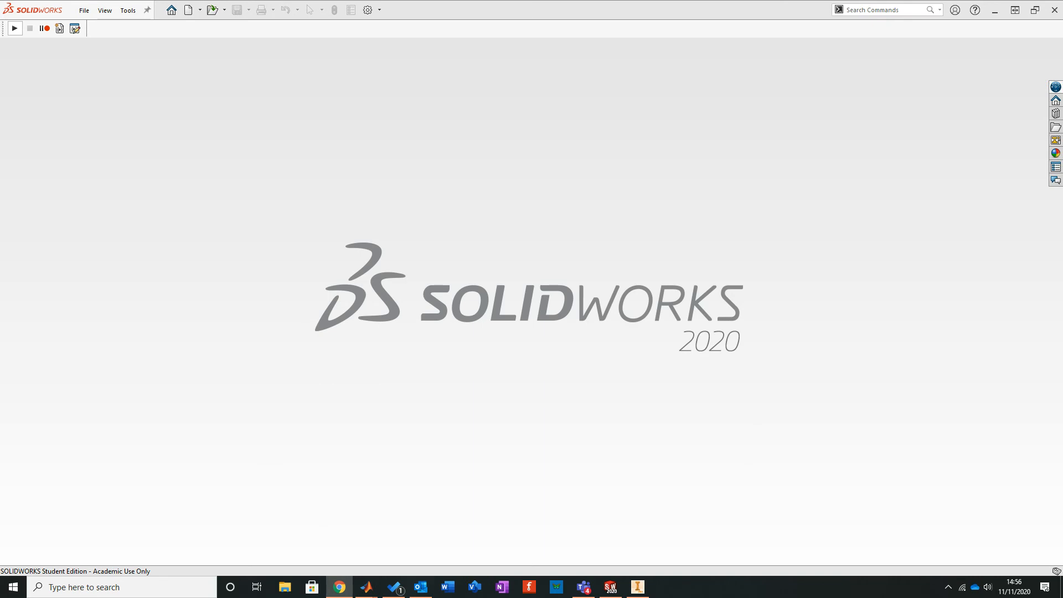
Step: Switch to Chrome, search the web for "the blueprints.com" and open the the-blueprints.com website
click(339, 587)
click(222, 29)
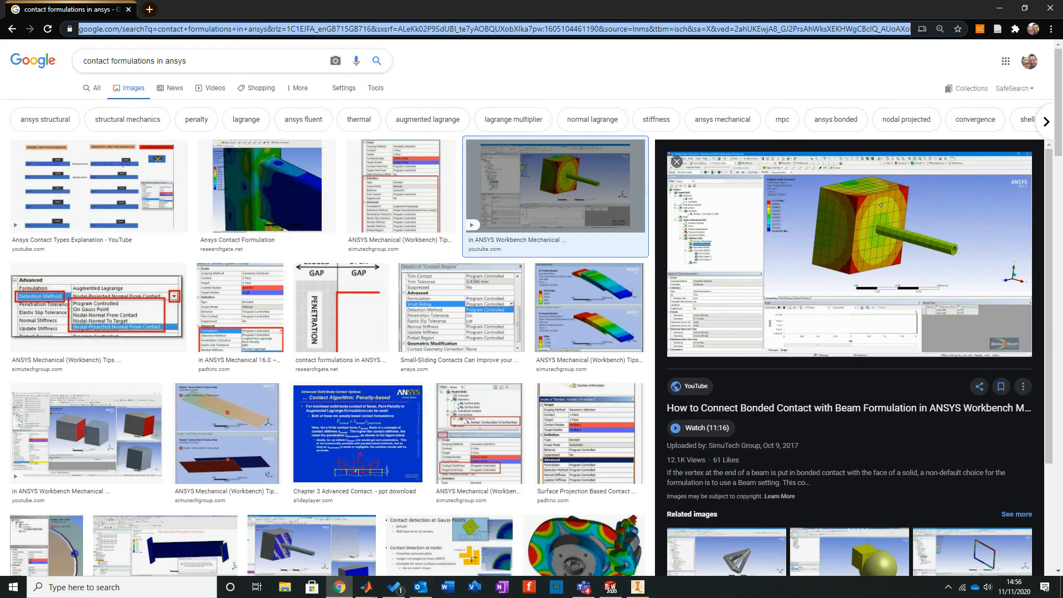
text(blueprint)
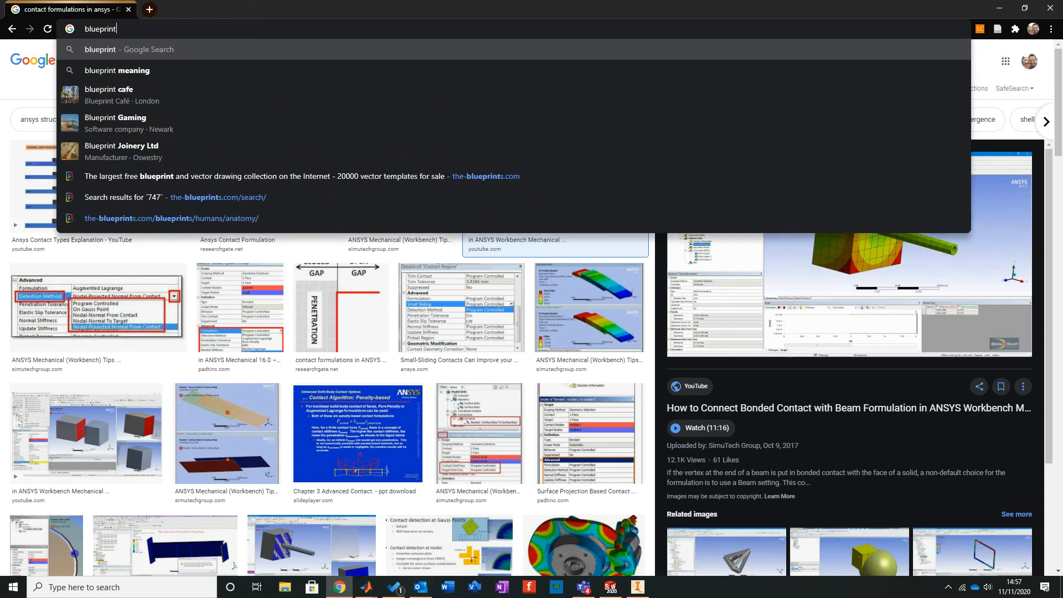
key(BackSpace)
key(BackSpace)
key(BackSpace)
key(BackSpace)
key(BackSpace)
key(BackSpace)
key(BackSpace)
key(BackSpace)
key(BackSpace)
text(the blue)
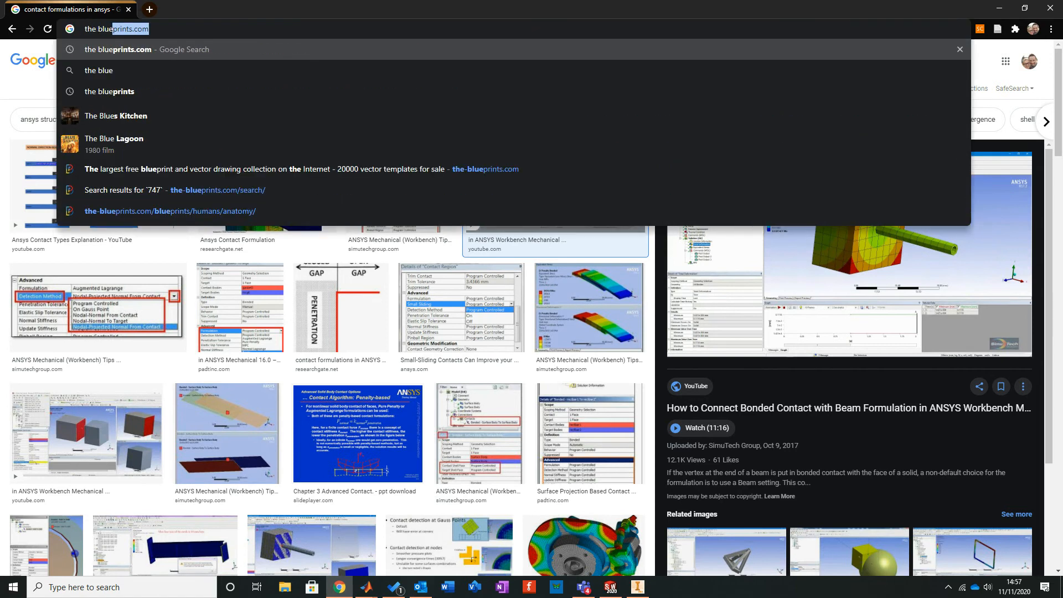
key(Return)
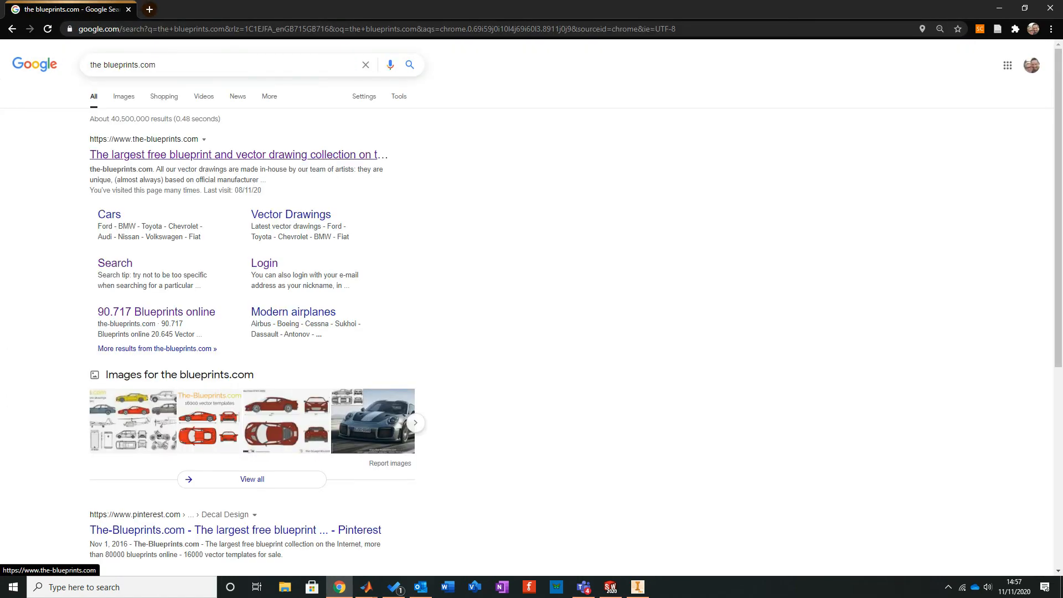
click(238, 154)
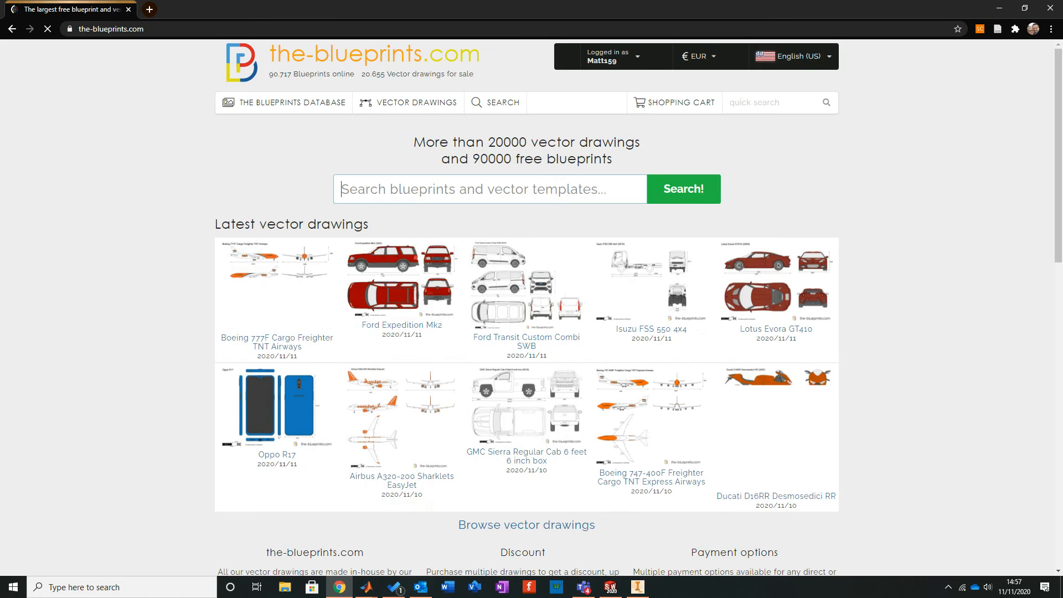
Step: View the Boeing 777F Cargo Freighter TNT Airways vector drawing, return to the home page and search the site for 777
click(276, 293)
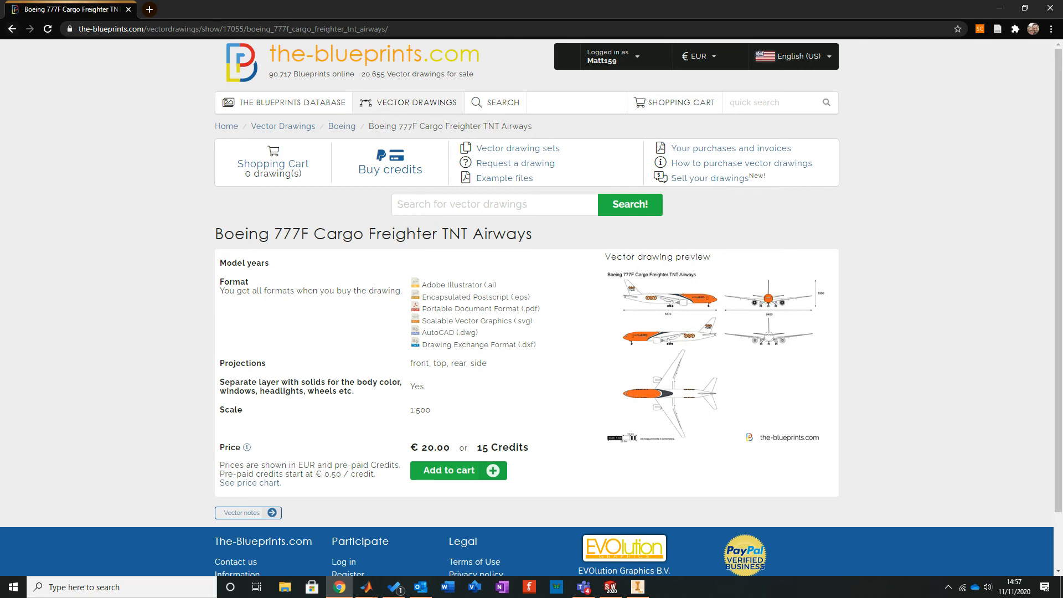
click(12, 28)
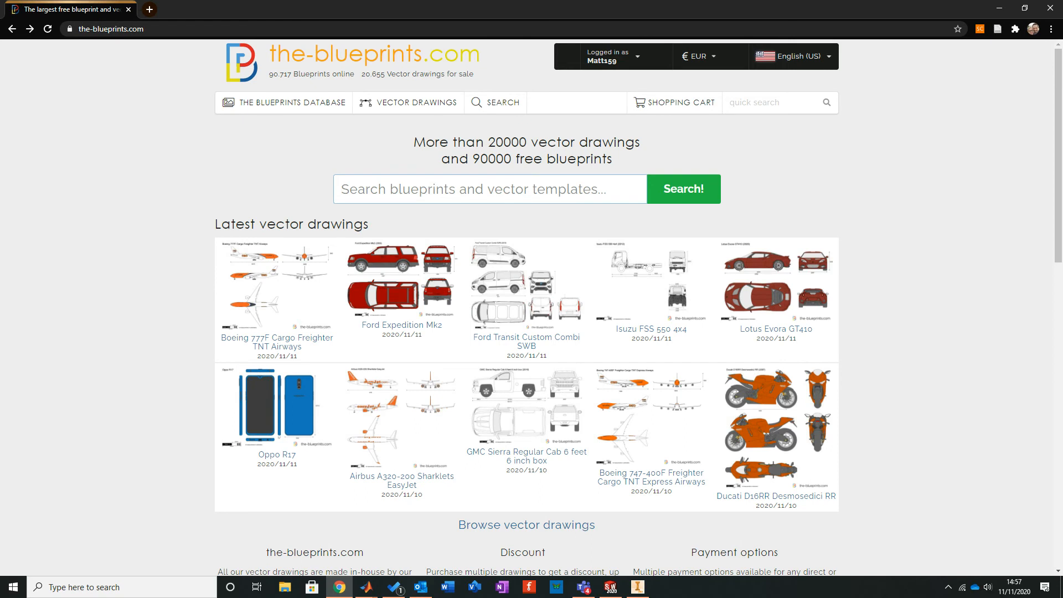
text(777)
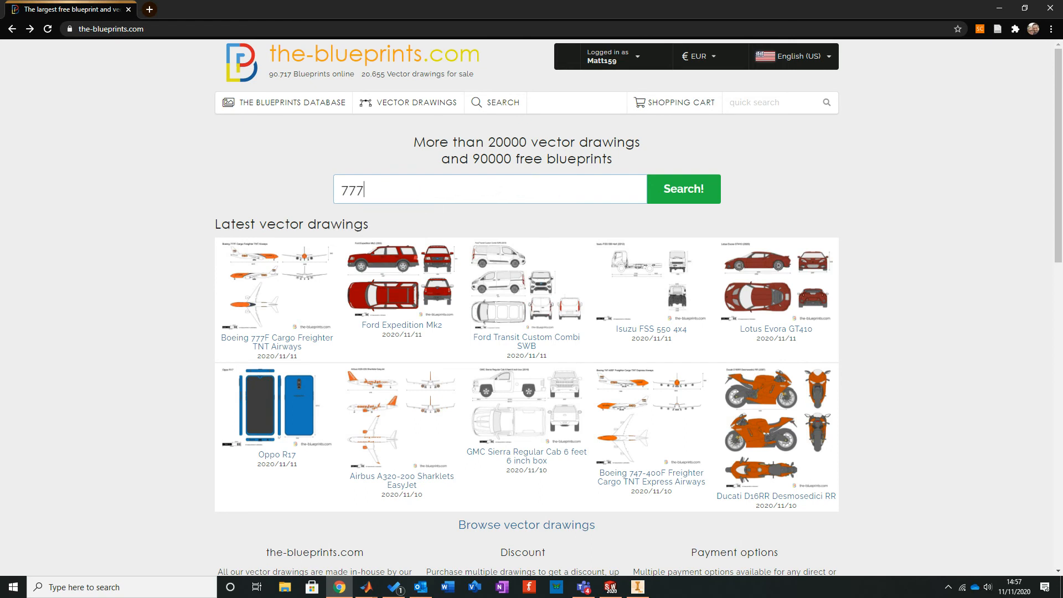
key(Return)
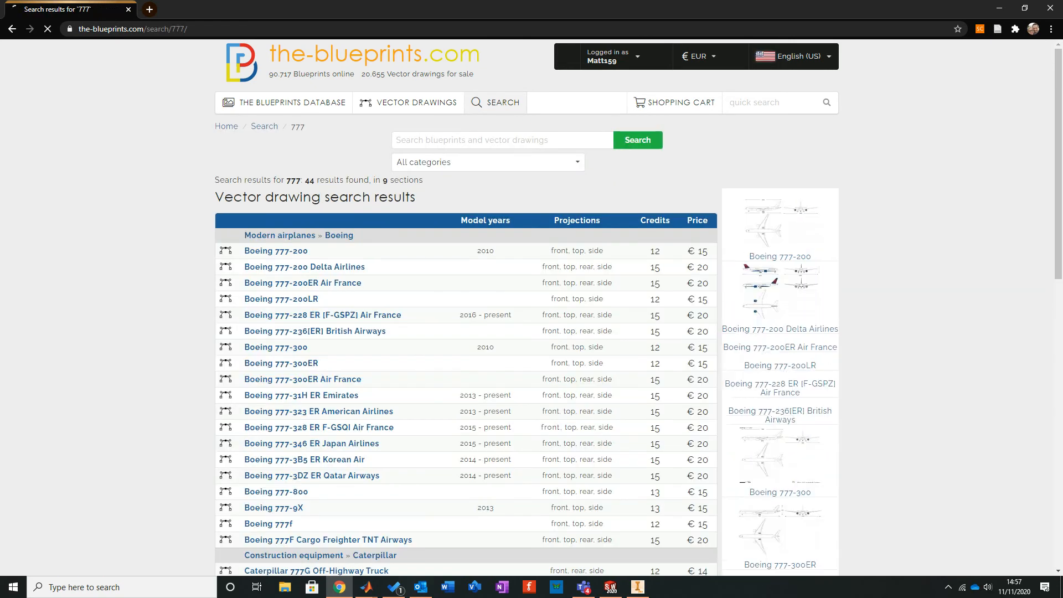
Step: Examine the Boeing 777 blueprint listed under Modern airplanes and return to the search results
scroll(538, 302, down, 5)
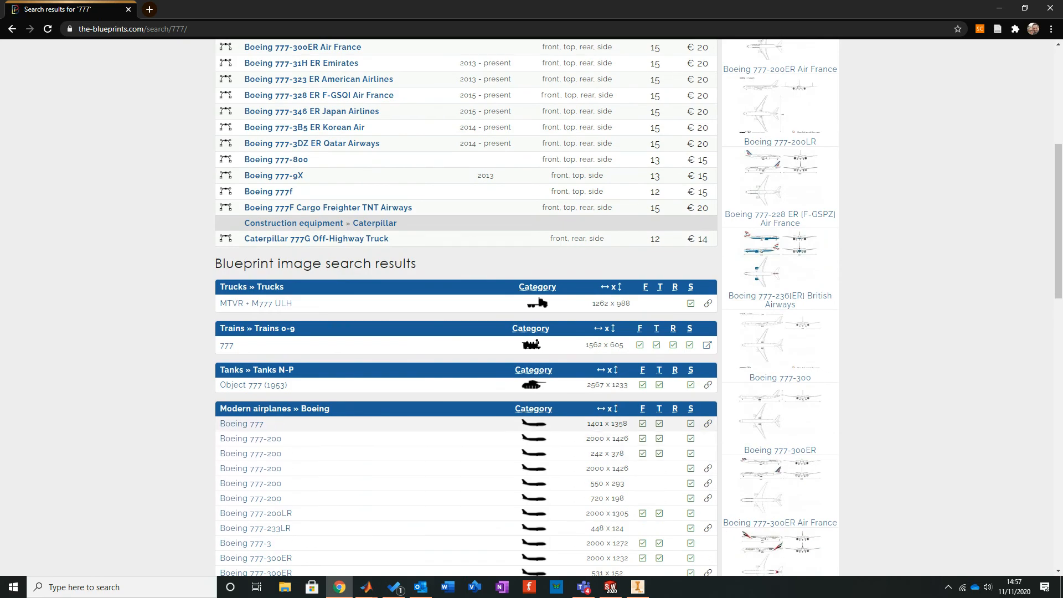
click(534, 424)
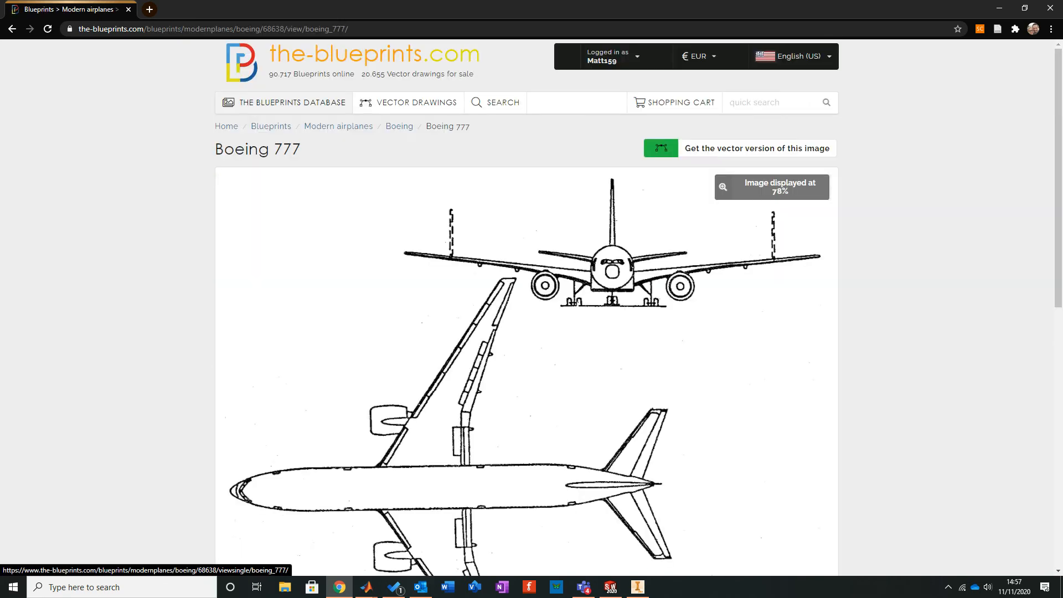
scroll(526, 307, down, 5)
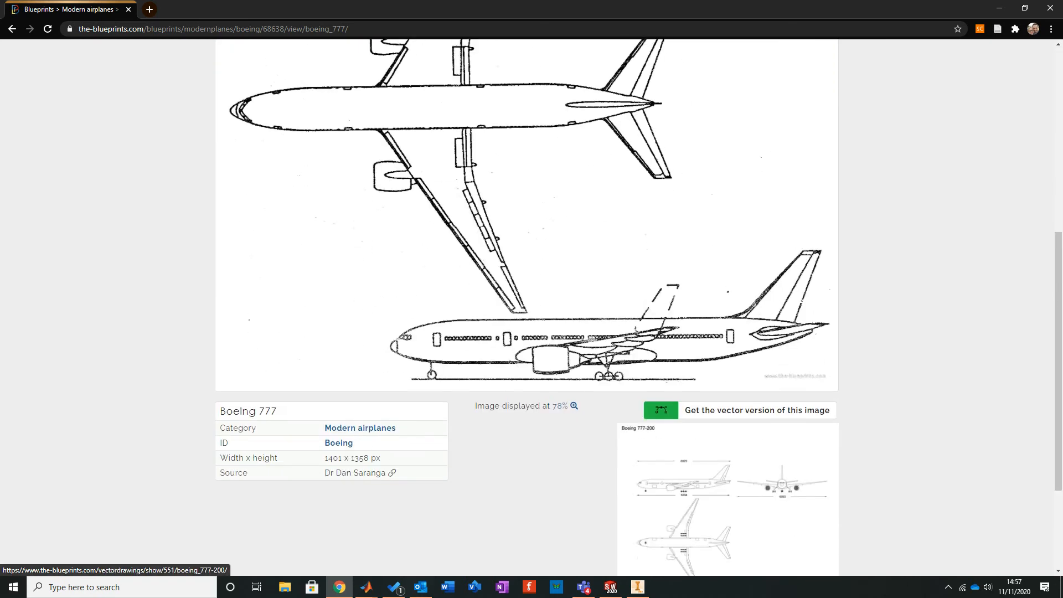
scroll(527, 307, up, 4)
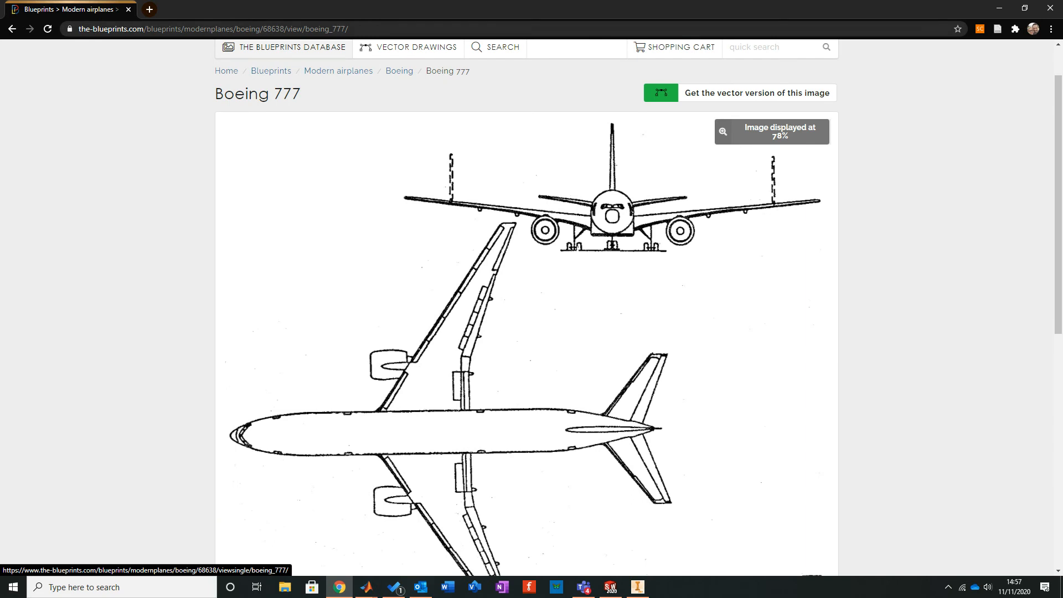
click(12, 29)
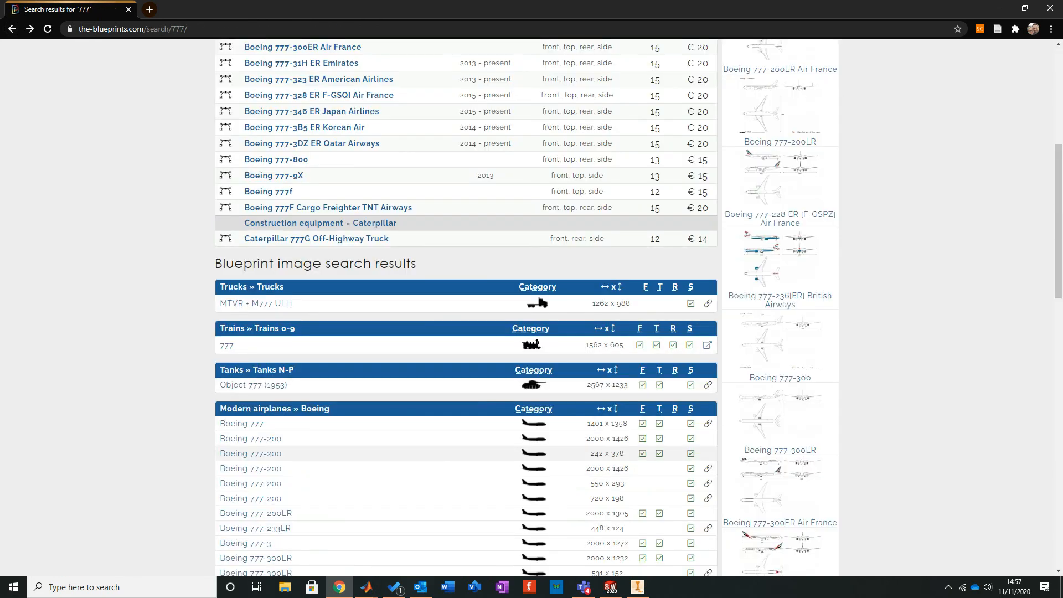
Step: Check the 550 x 293 Boeing 777-200 blueprint and its vector version, and return to the search results
click(250, 483)
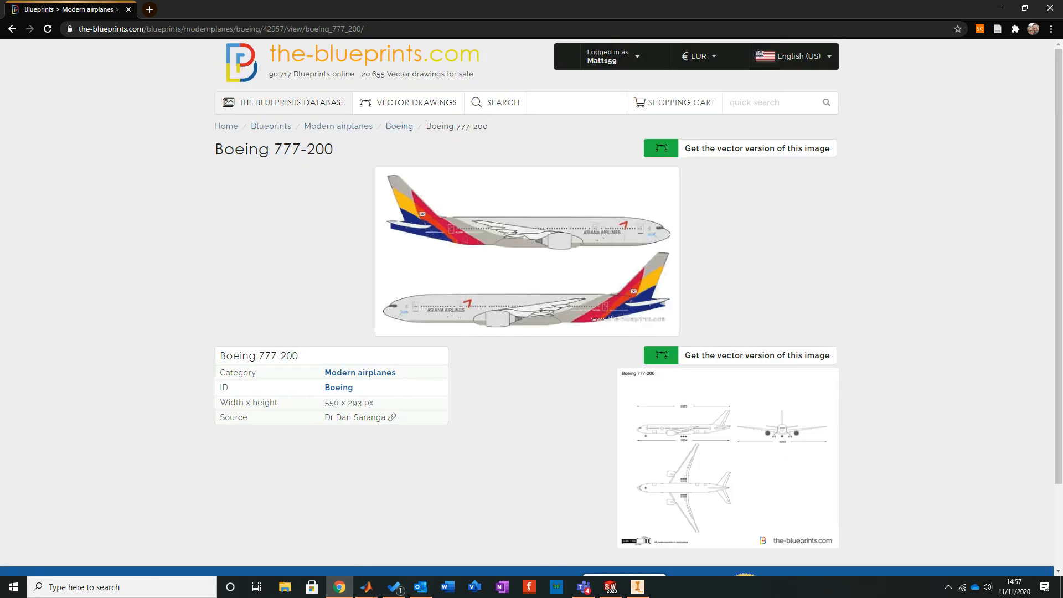
scroll(531, 304, down, 2)
click(728, 356)
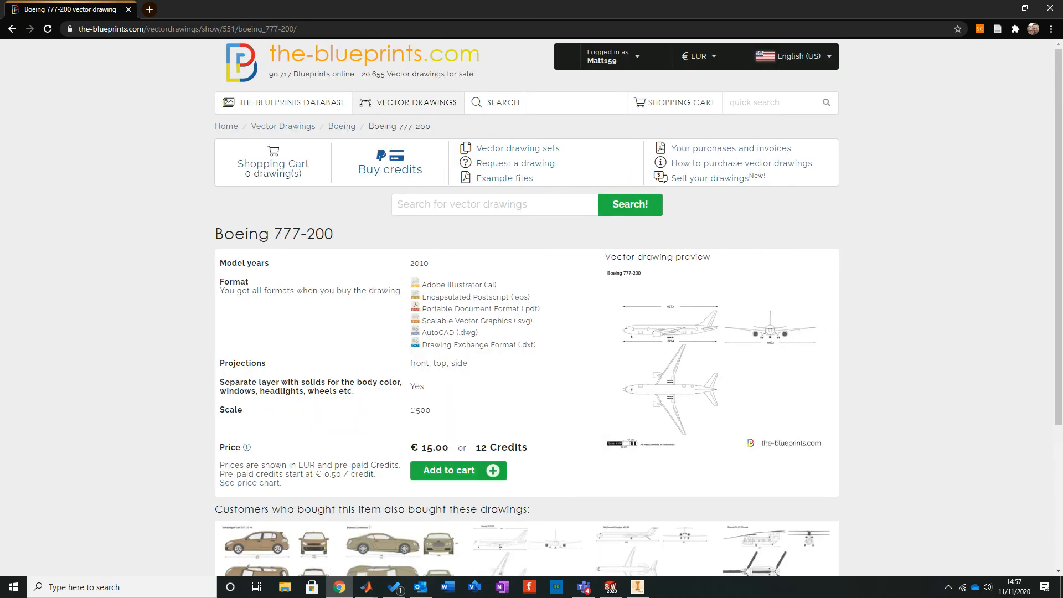
scroll(532, 304, down, 1)
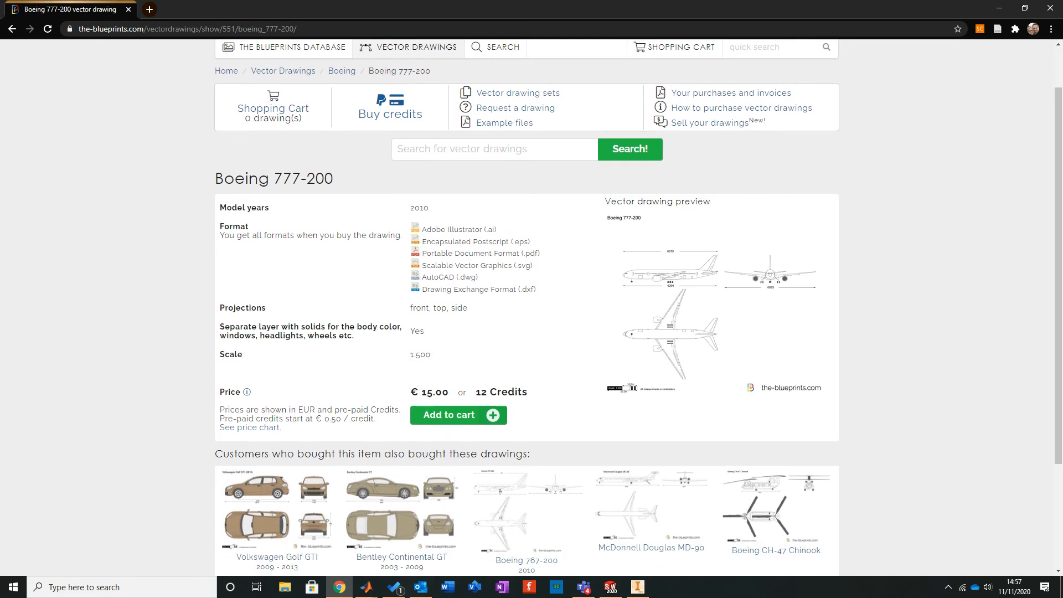
key(alt+Left)
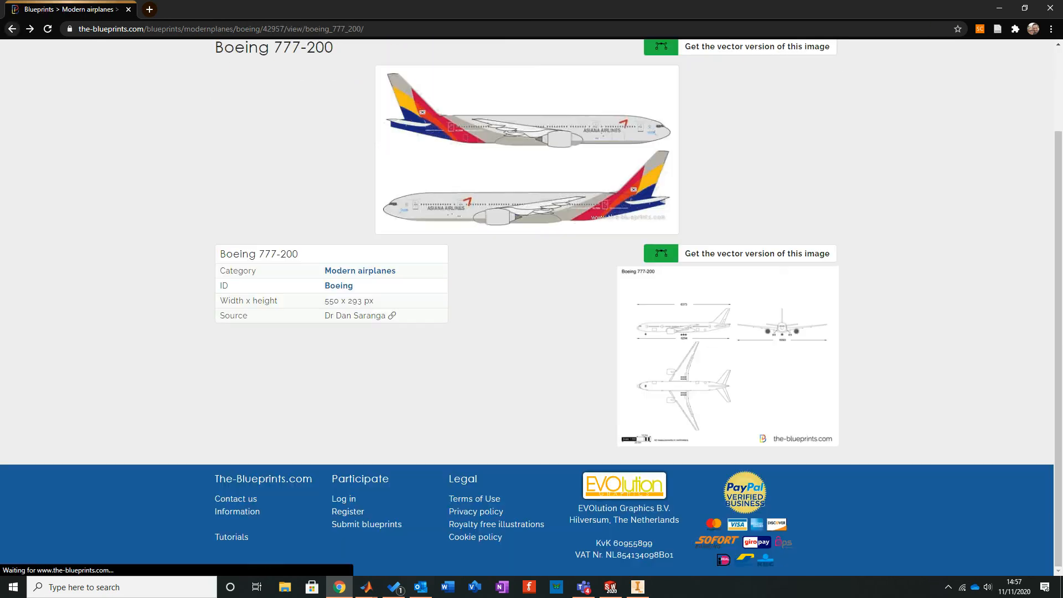
key(alt+Left)
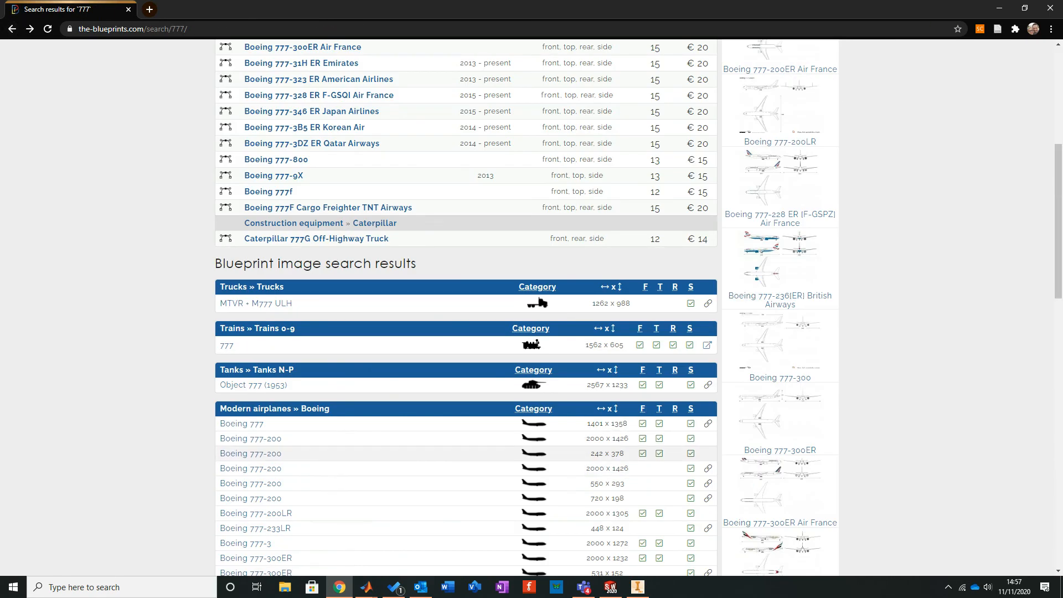
Step: Open the Boeing 777-200LR blueprint from the results and examine its top, side and front views
scroll(465, 376, down, 3)
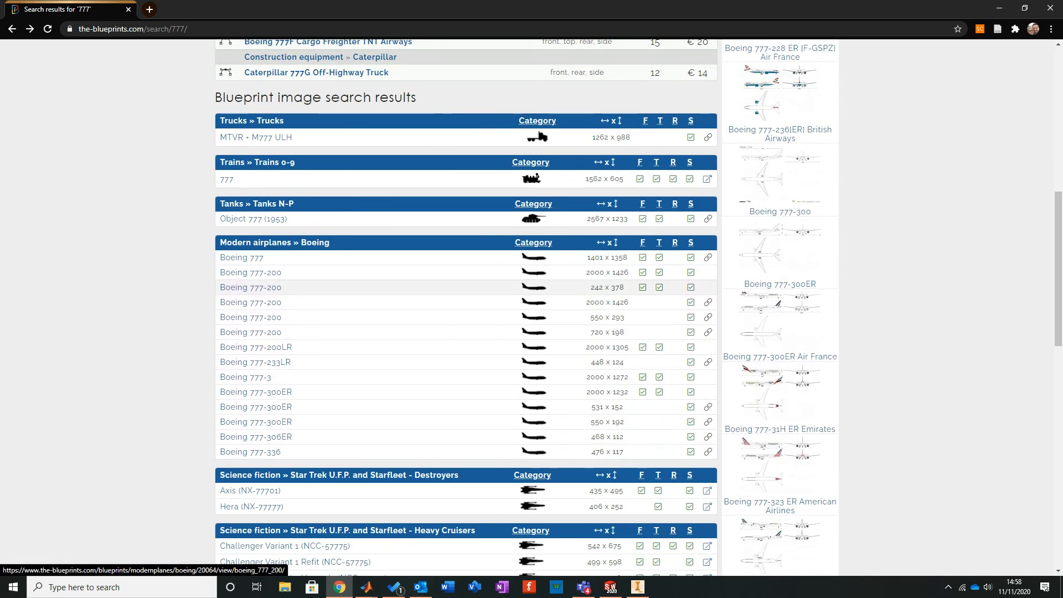
click(256, 347)
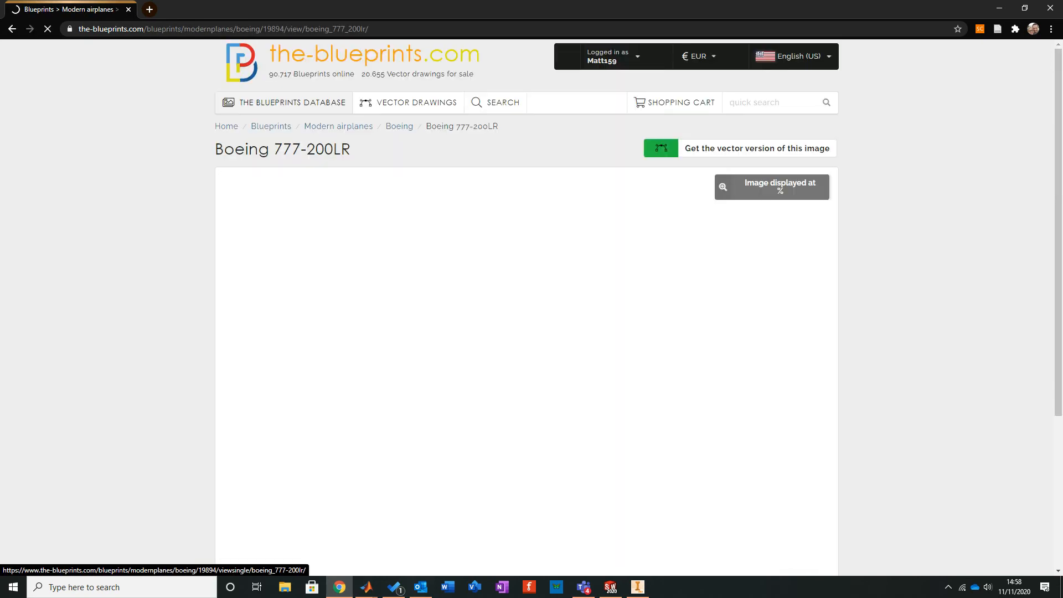
scroll(256, 347, down, 3)
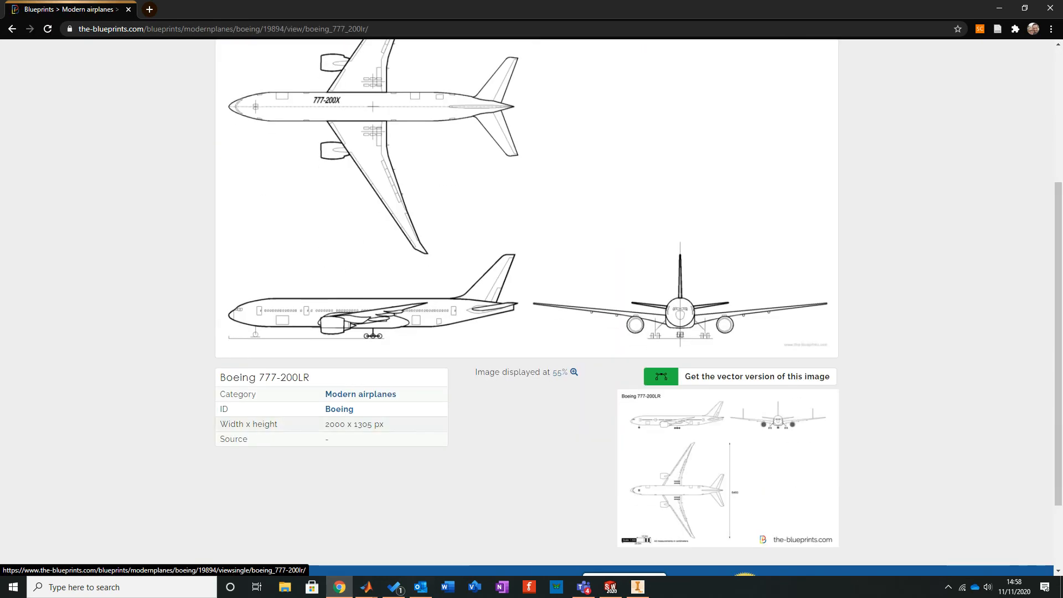
scroll(255, 347, up, 2)
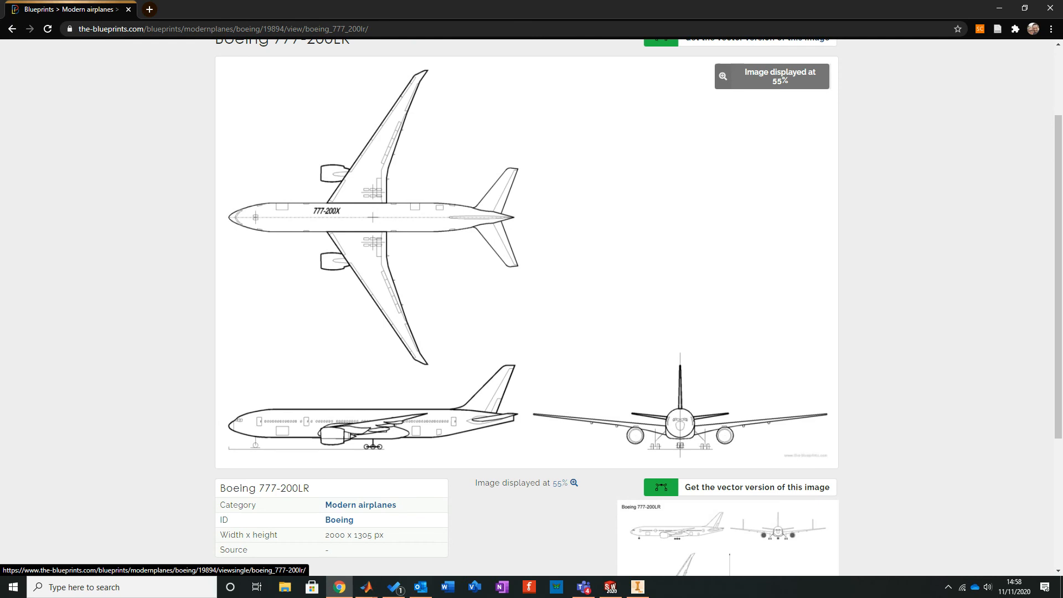
scroll(255, 347, up, 2)
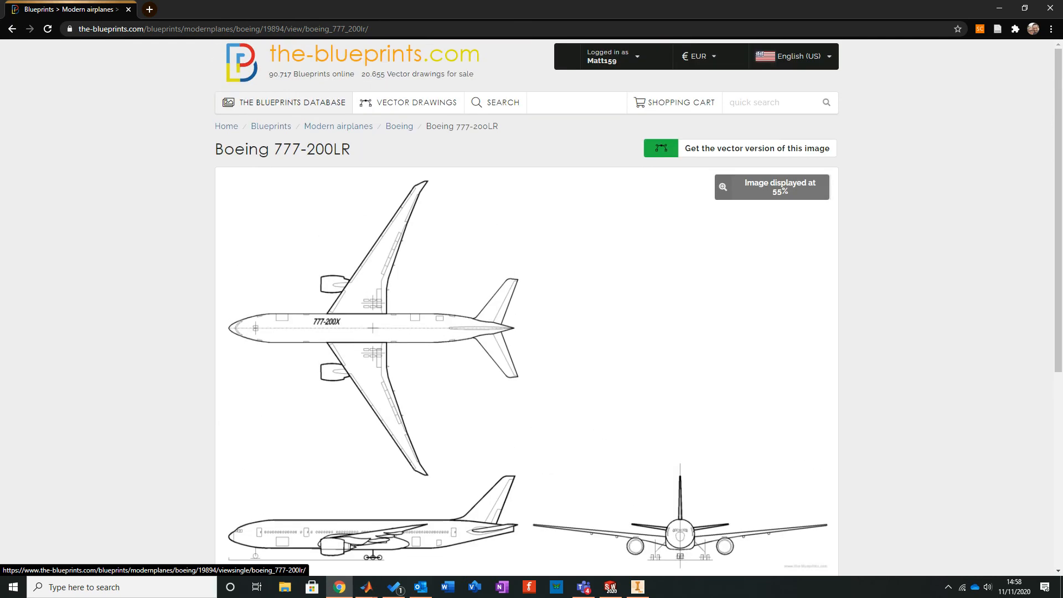
Step: Save the Boeing 777-200LR blueprint image to the Downloads folder as the GIF file boeing-777-200lr
right_click(741, 260)
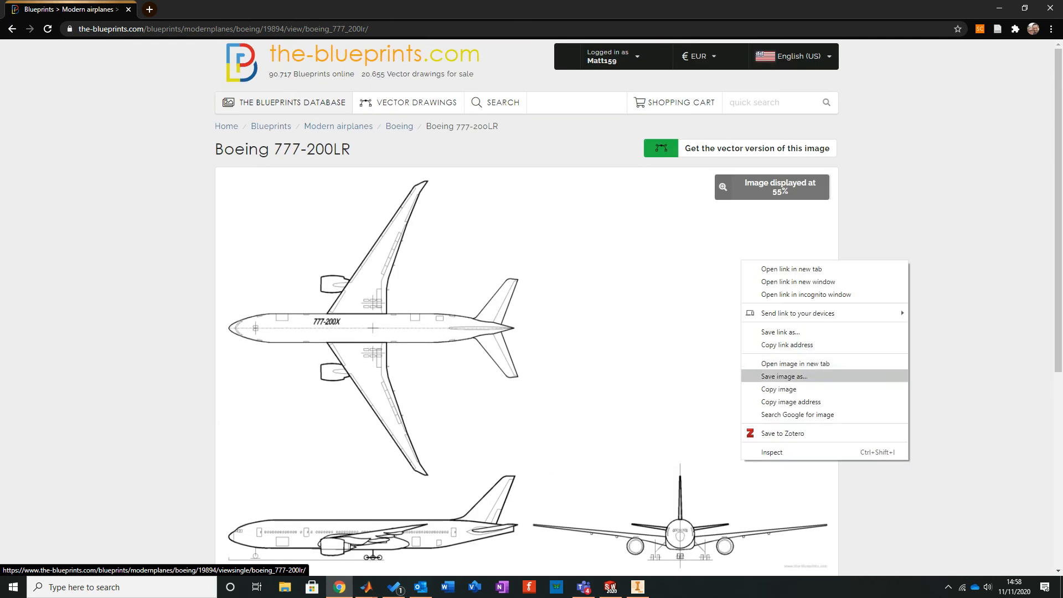
click(784, 377)
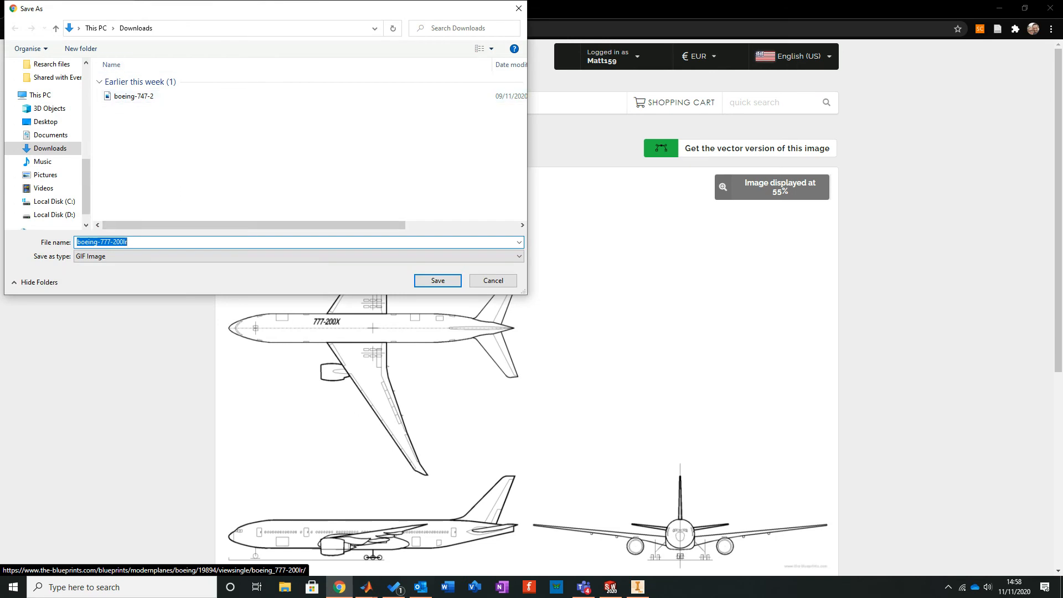
click(438, 281)
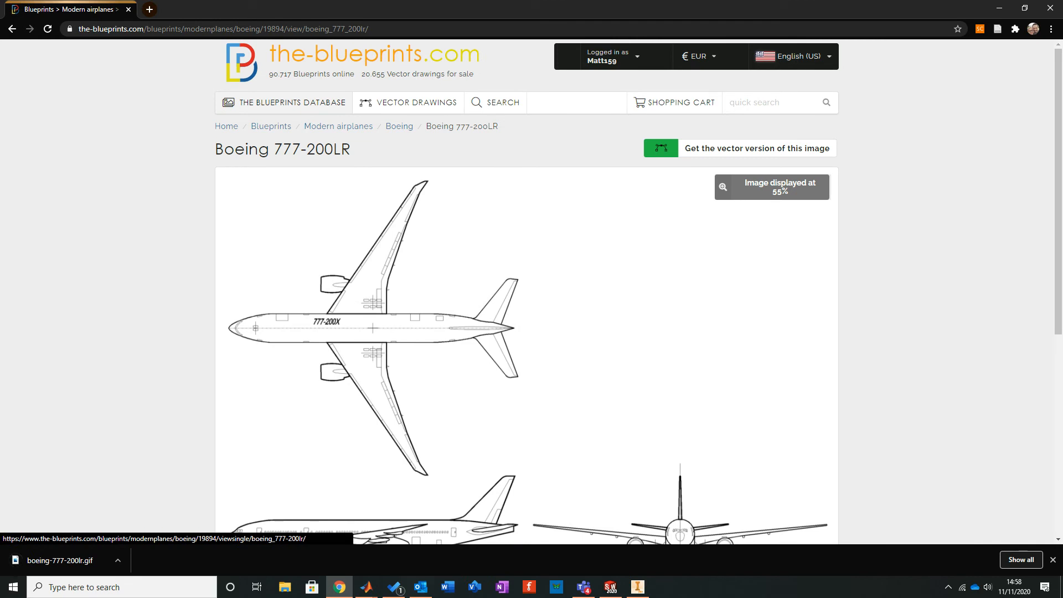
Step: Switch to Visio and create a blank drawing in metric units
click(474, 586)
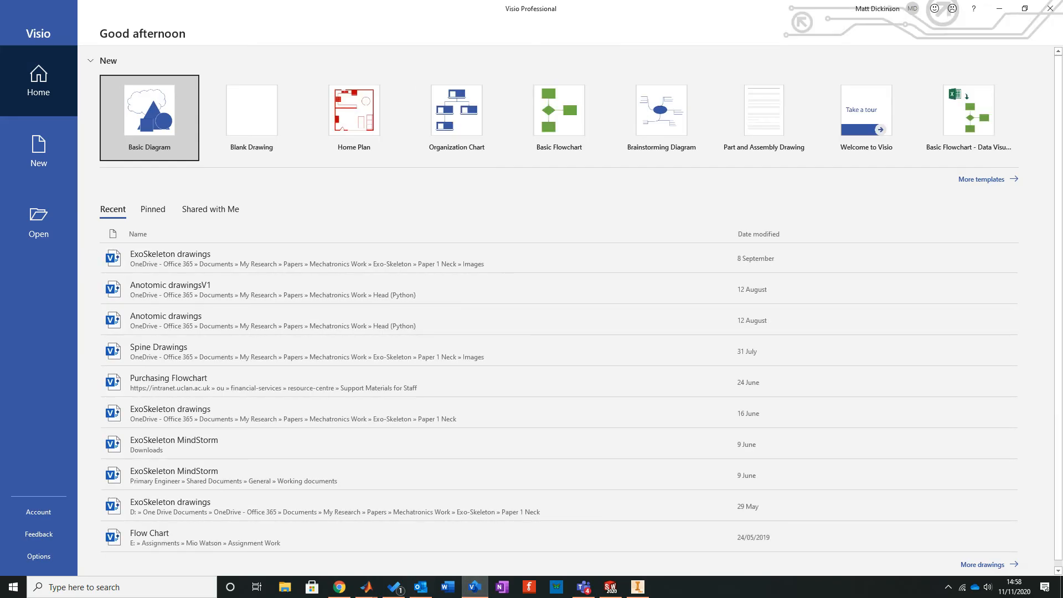
click(252, 118)
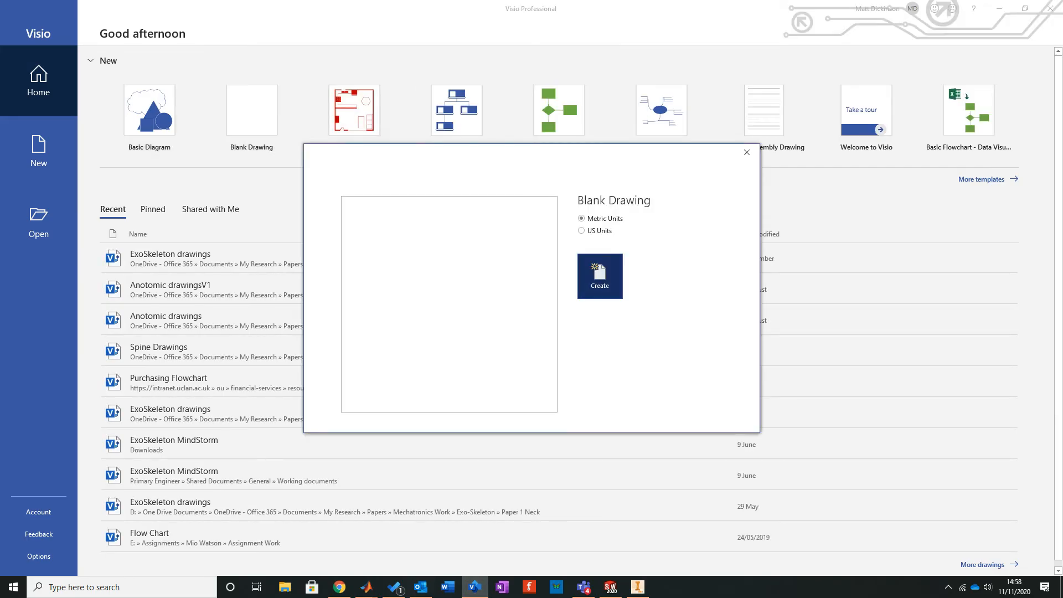
click(600, 275)
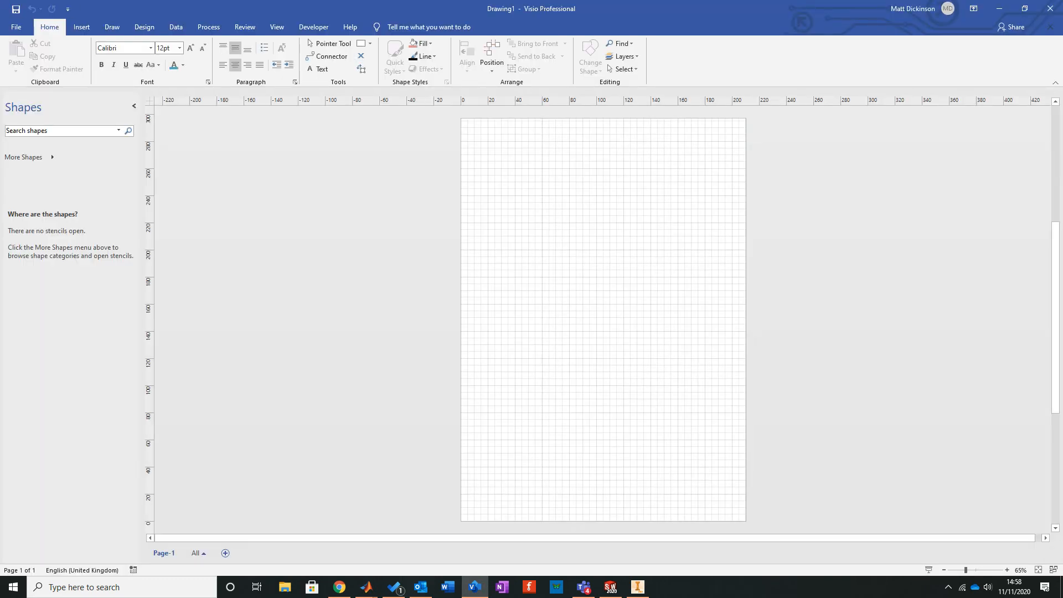
Step: Insert the boeing-777-200lr picture from the Downloads folder and position it on the drawing page
click(82, 26)
click(50, 55)
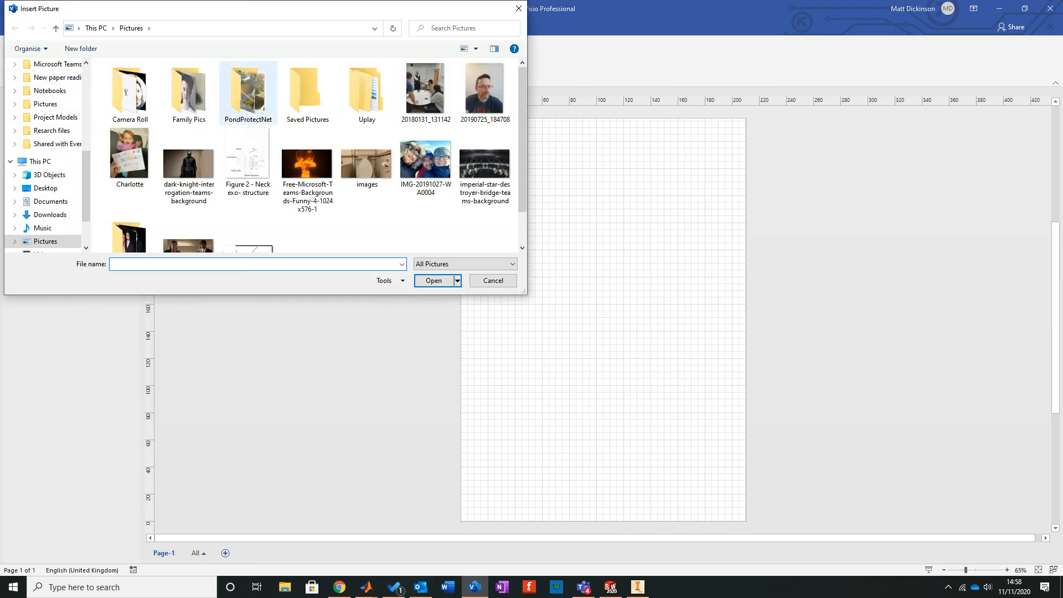
scroll(307, 166, down, 2)
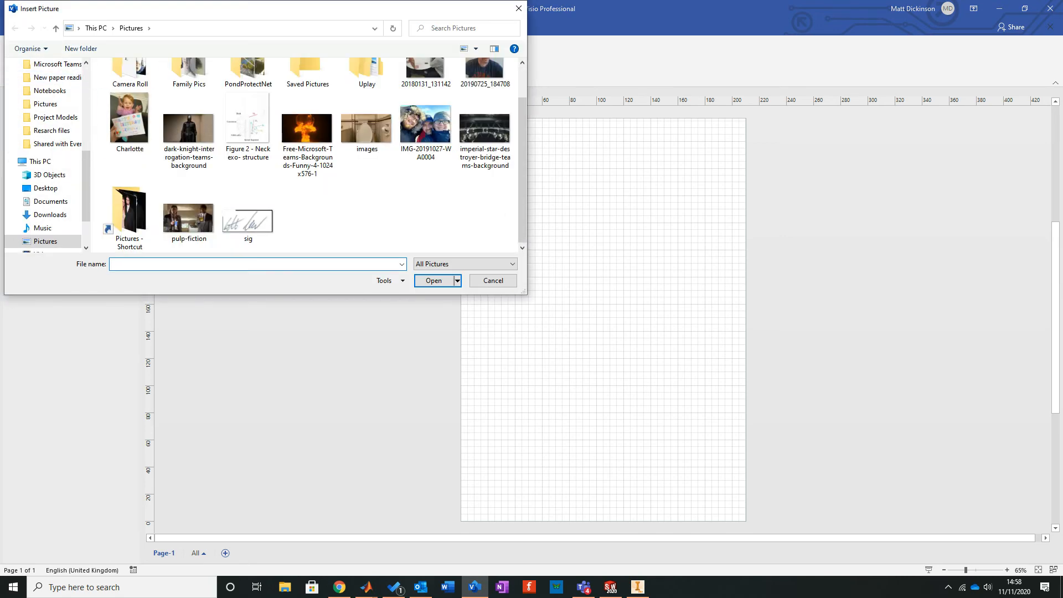
click(50, 214)
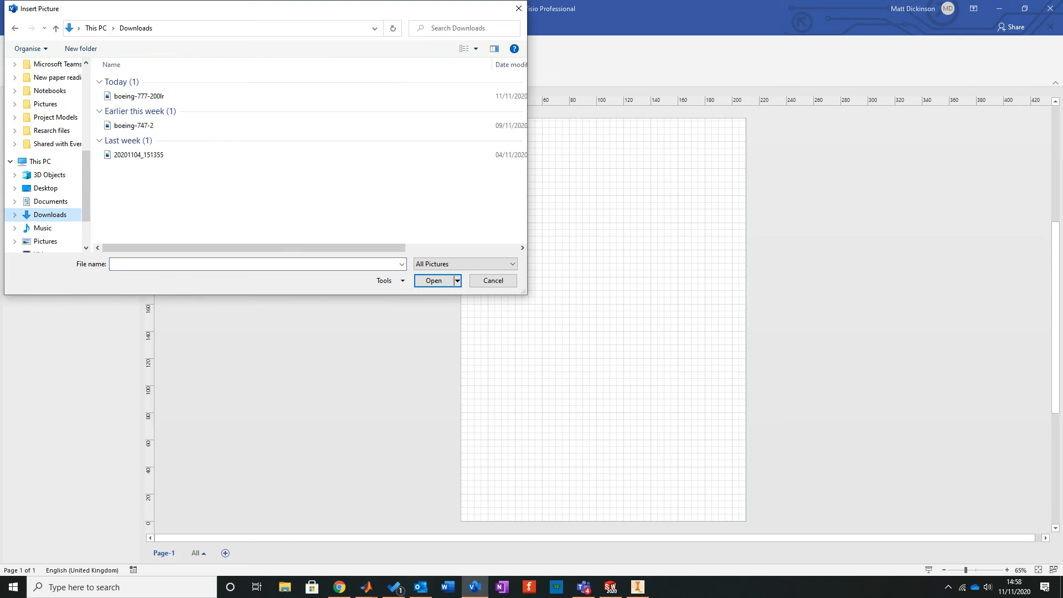
click(139, 96)
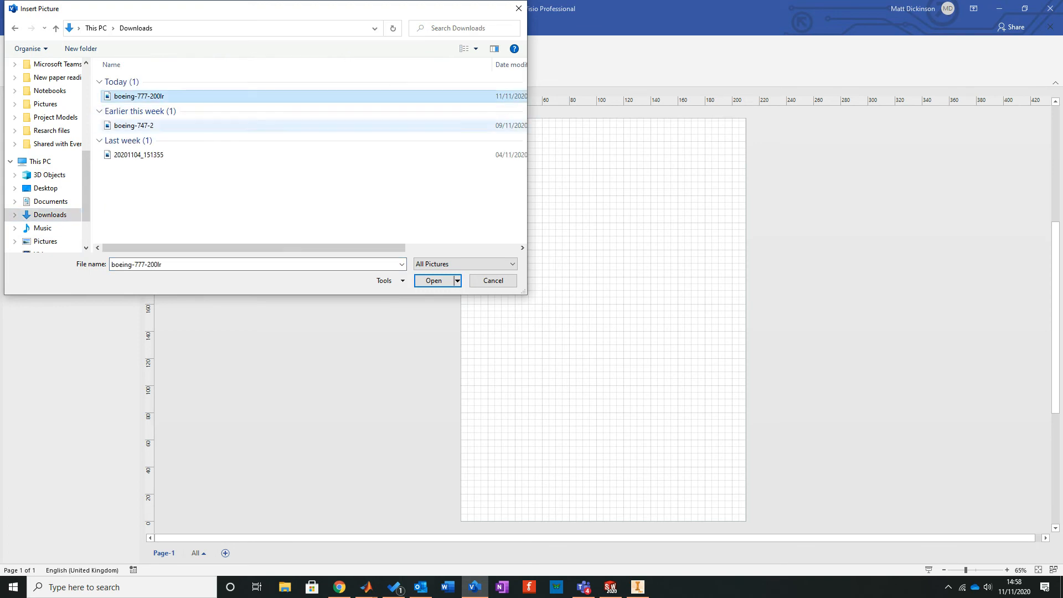
key(Return)
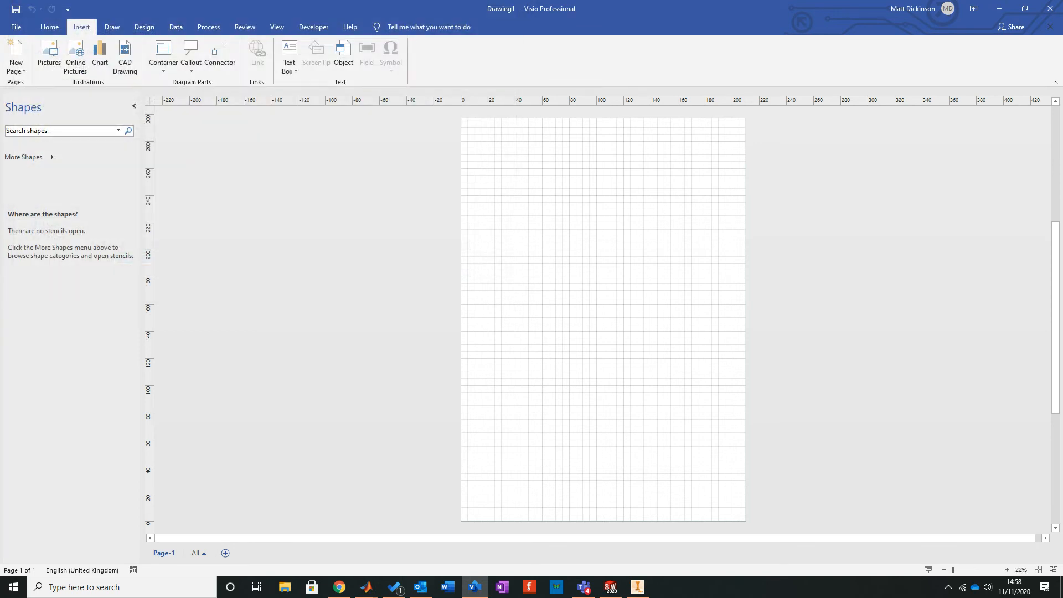
scroll(603, 319, down, 3)
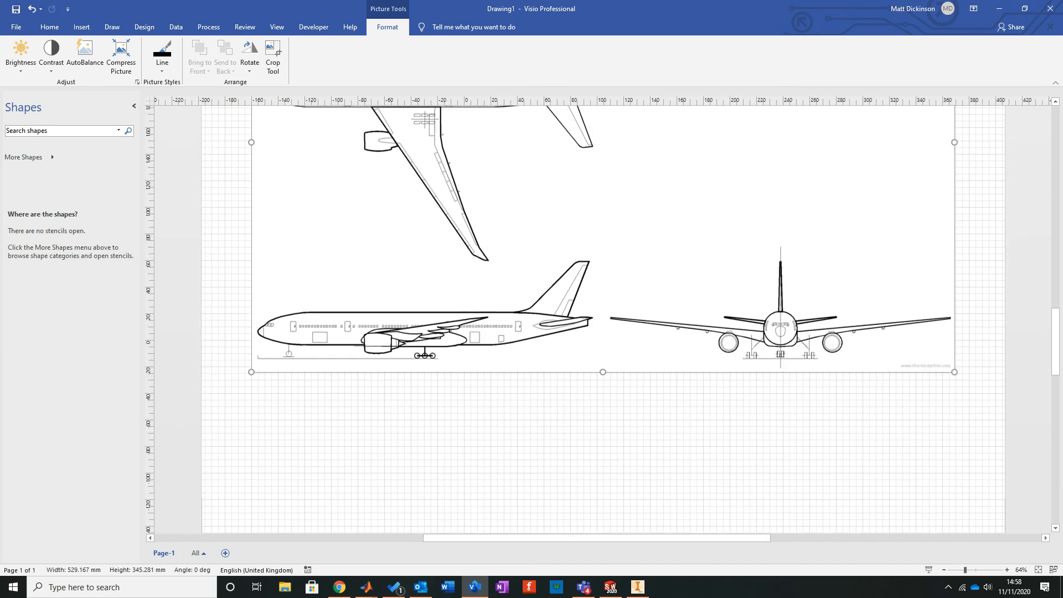
ctrl+scroll(603, 319, down, 2)
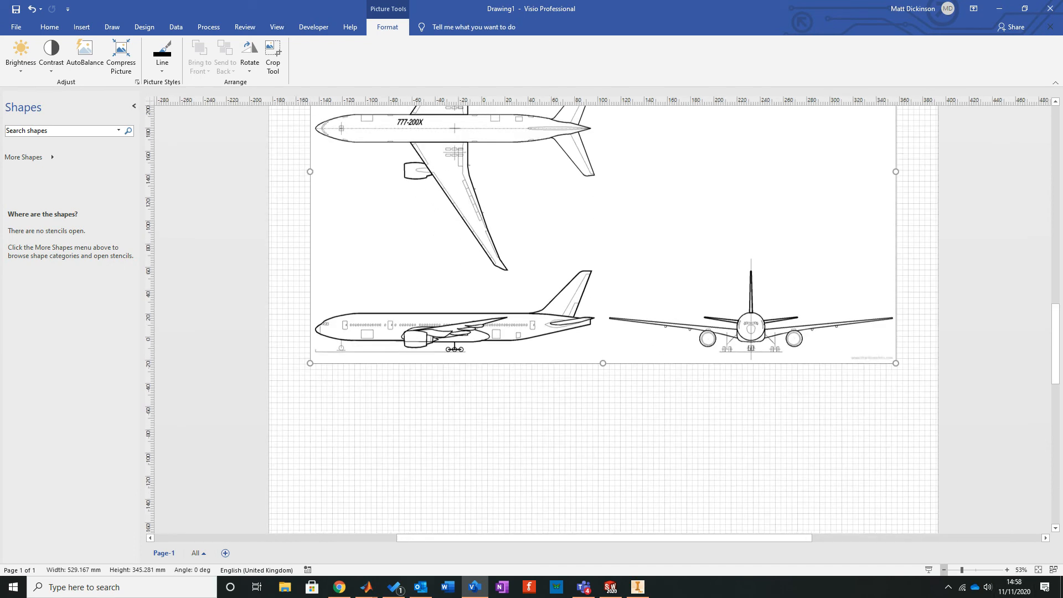
scroll(604, 319, up, 2)
drag(603, 319, 631, 329)
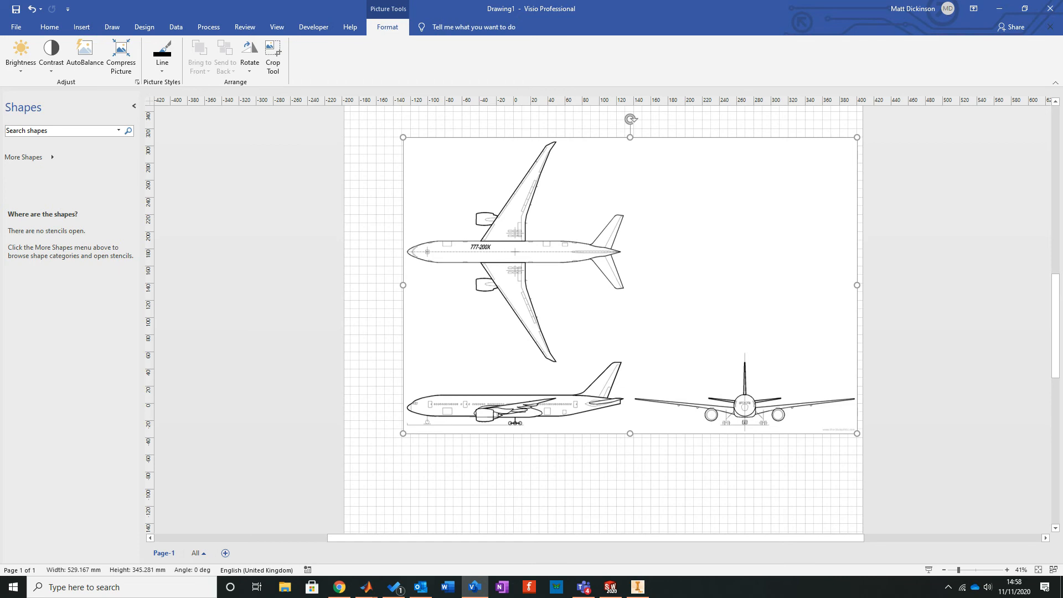
Step: Duplicate the blueprint picture twice and spread the three copies apart on the page
key(ctrl+d)
key(ctrl+d)
drag(674, 329, 921, 429)
drag(652, 308, 929, 391)
drag(630, 286, 586, 263)
scroll(586, 276, up, 3)
drag(586, 369, 590, 292)
Step: Crop the upper-left blueprint copy down to the aircraft's top view
click(272, 56)
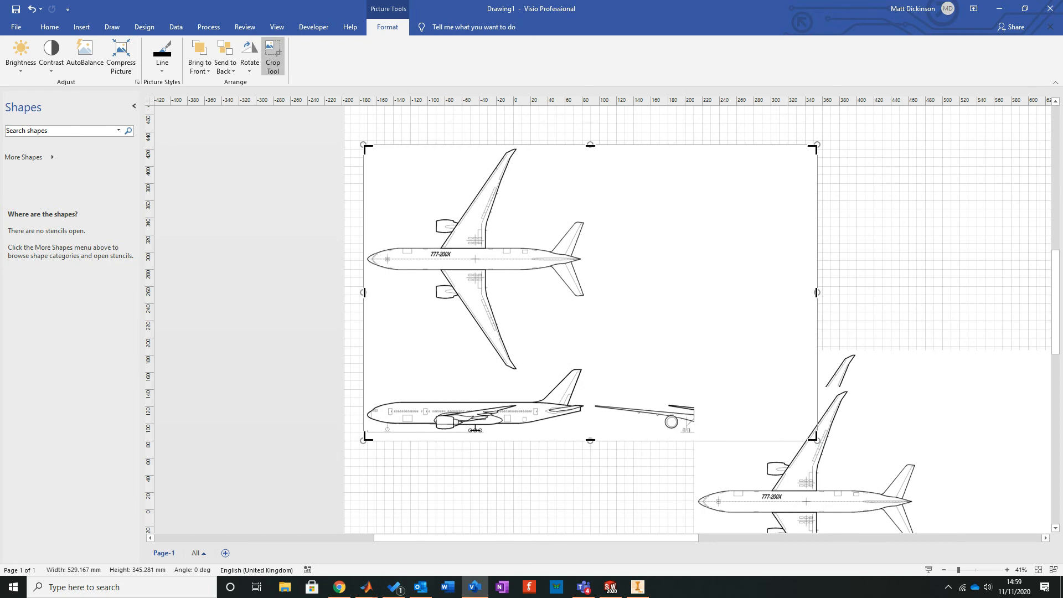
drag(816, 291, 585, 292)
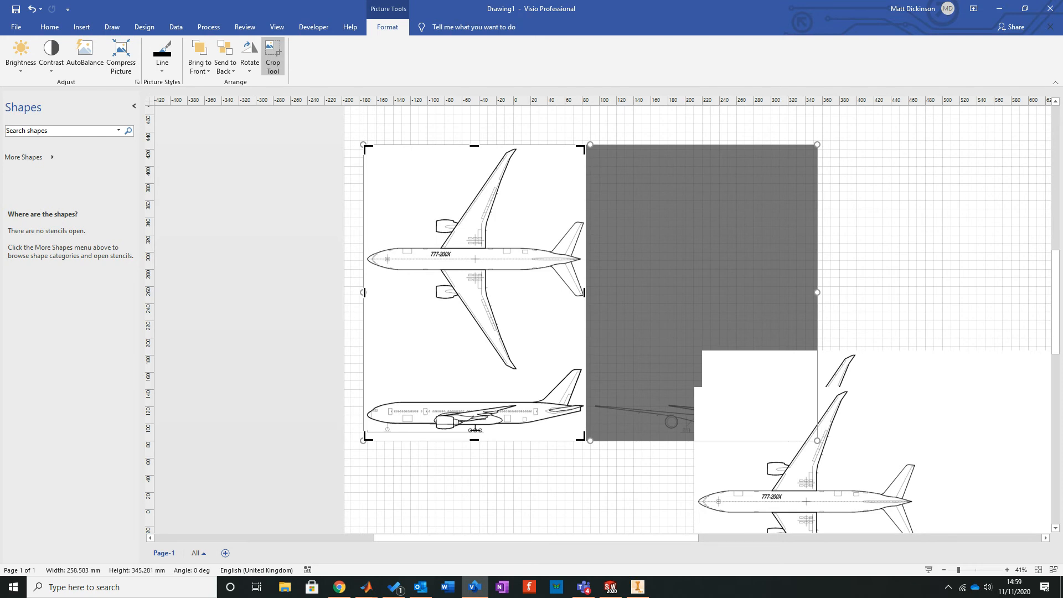
drag(474, 441, 474, 370)
click(498, 479)
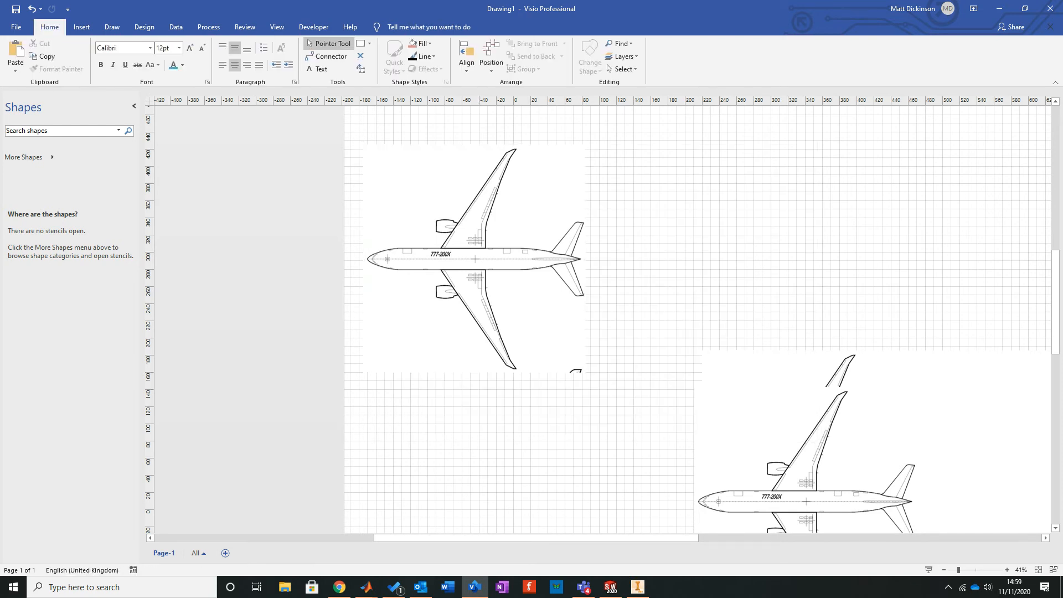
Step: Crop the second blueprint copy to the aircraft's side view and place it below the top view
drag(803, 487, 561, 263)
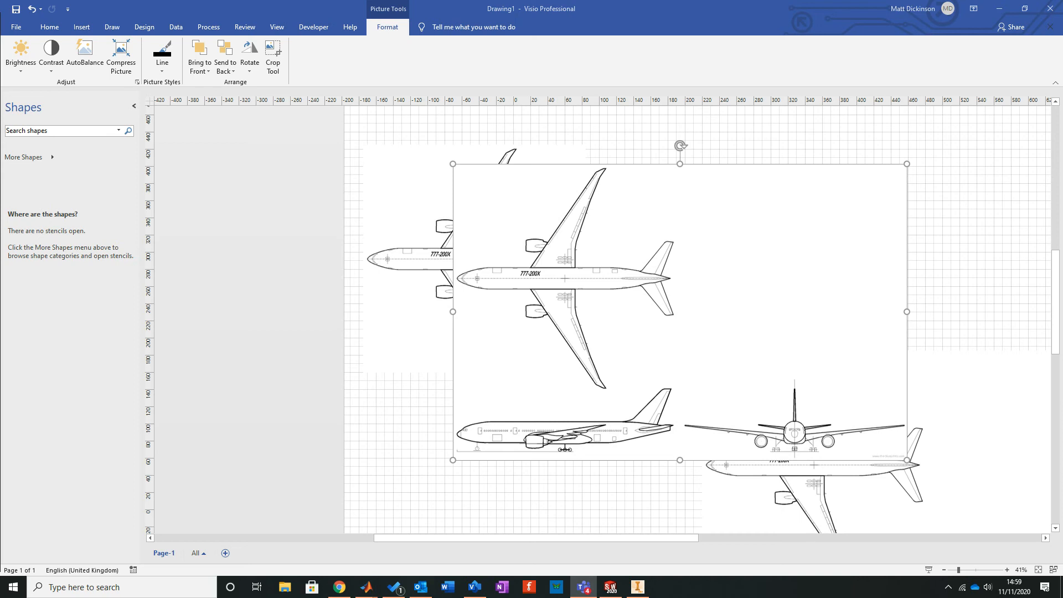
key(alt+Tab)
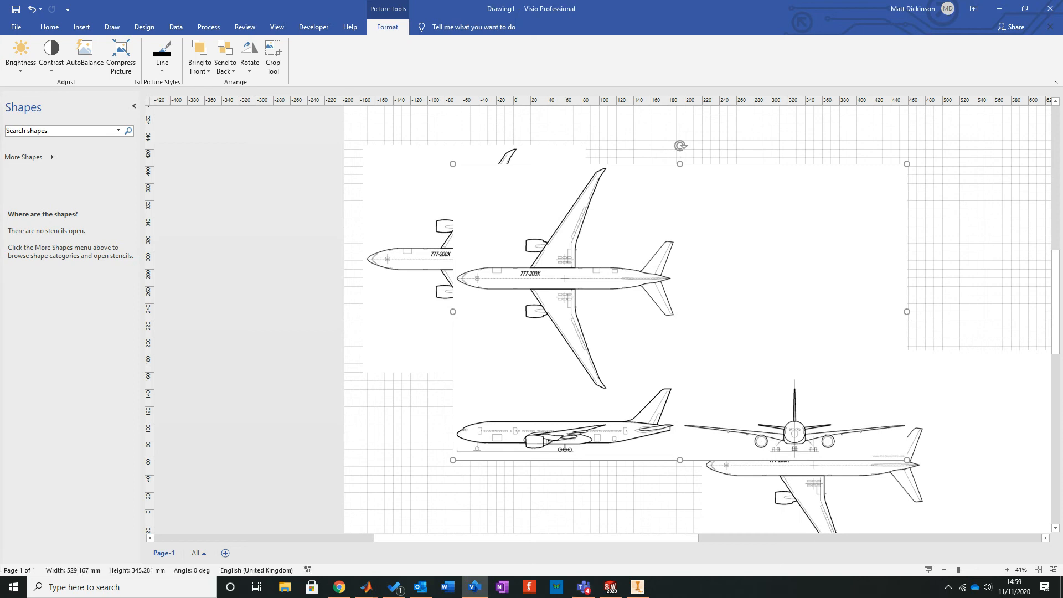
click(273, 56)
drag(679, 165, 680, 390)
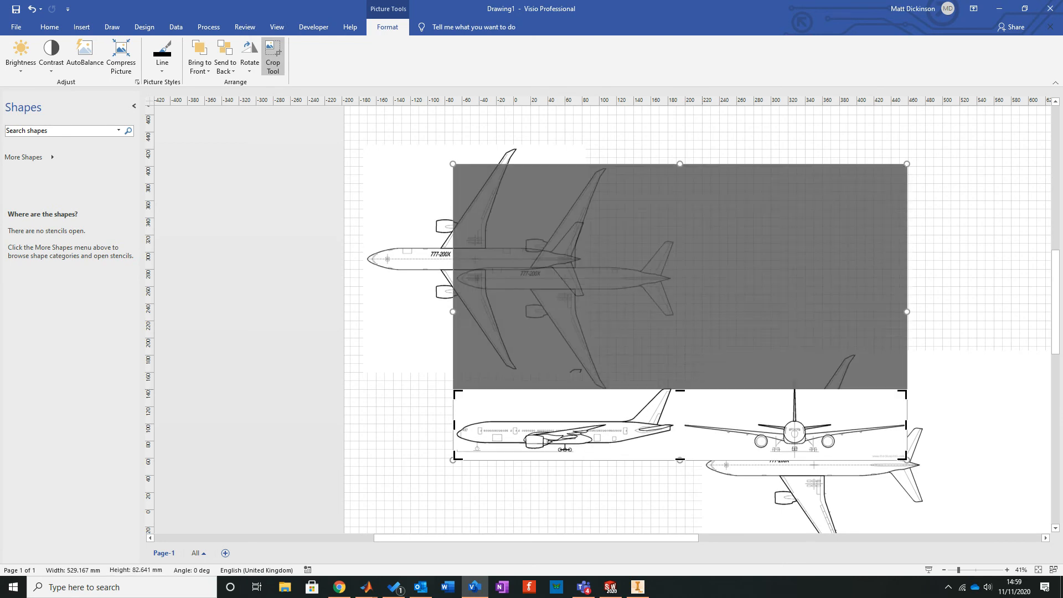
drag(906, 425, 685, 425)
key(Escape)
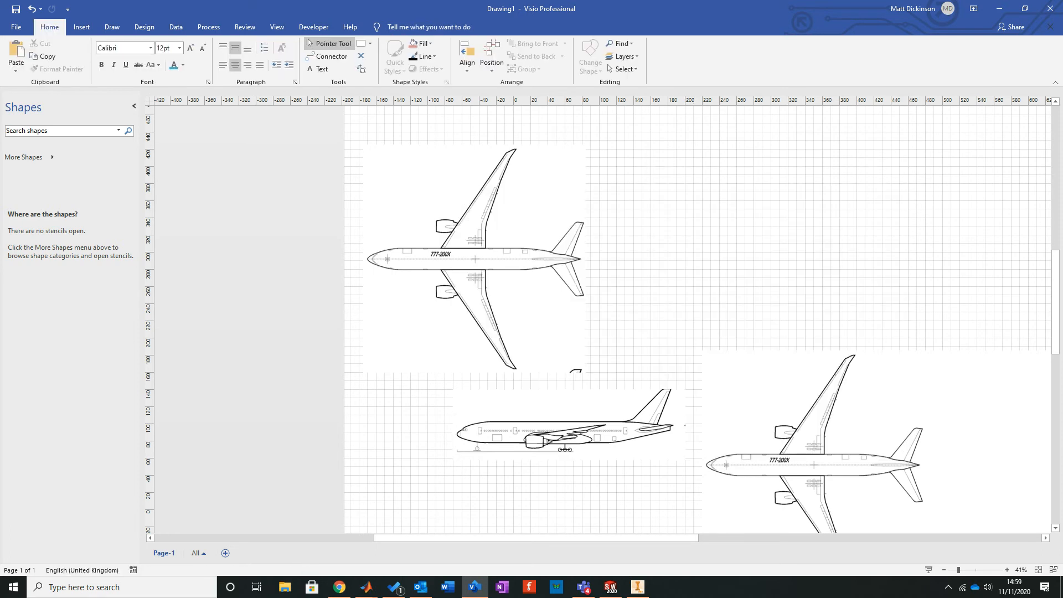
drag(569, 424, 500, 440)
Step: Crop the remaining blueprint copy to the aircraft's front view and place it to the right of the top view
drag(814, 464, 604, 258)
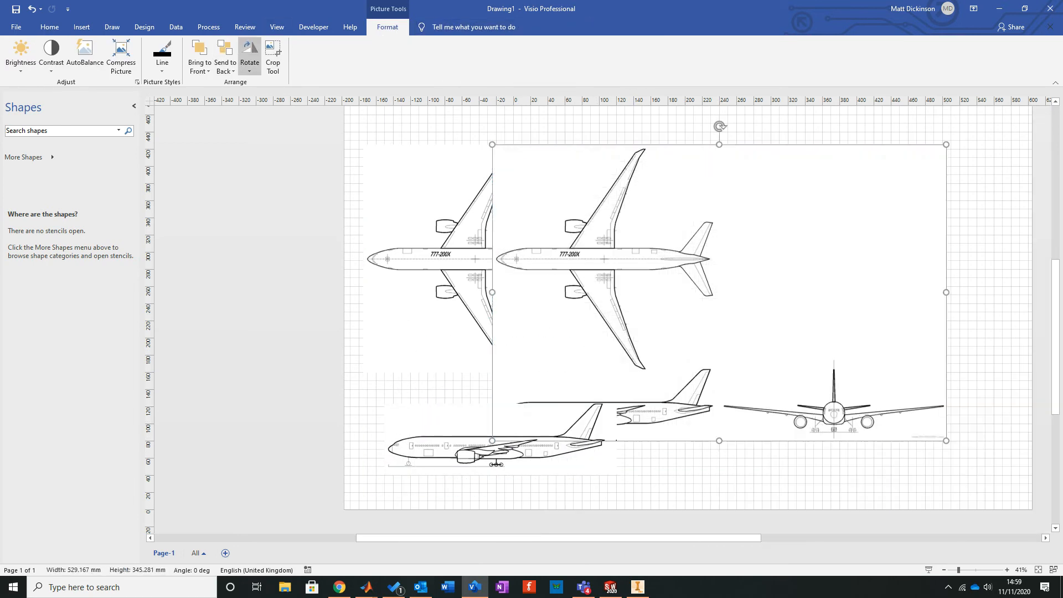
click(273, 56)
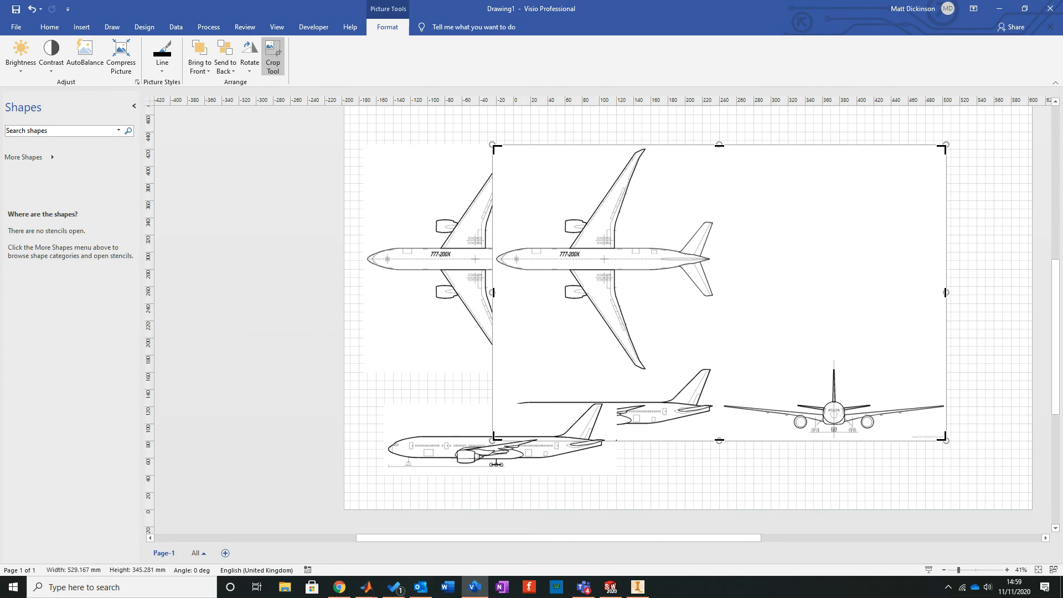
drag(719, 145, 719, 364)
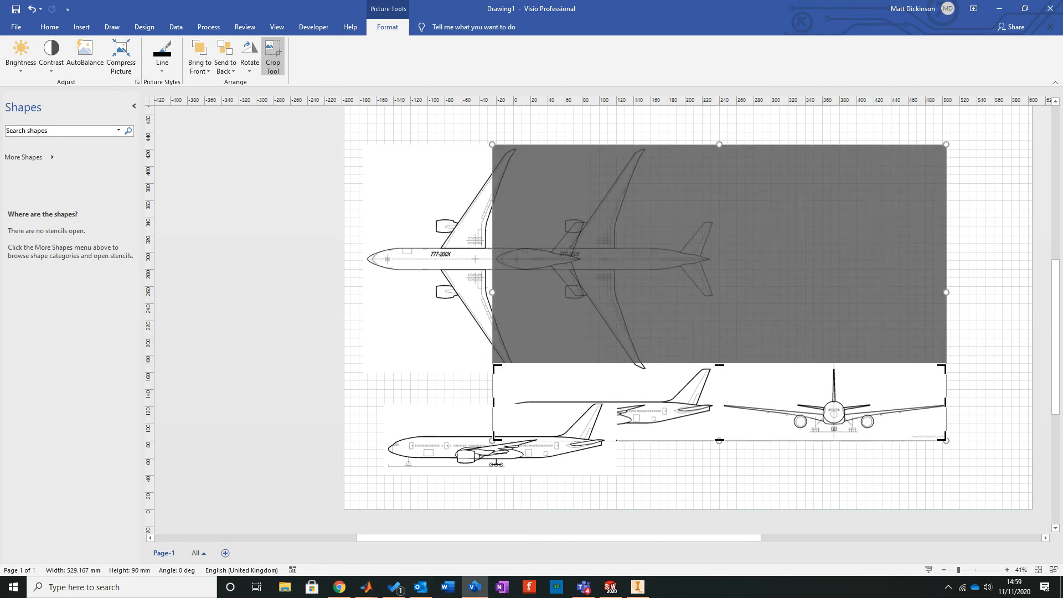
drag(493, 402, 719, 402)
click(714, 473)
drag(797, 404, 707, 271)
click(719, 362)
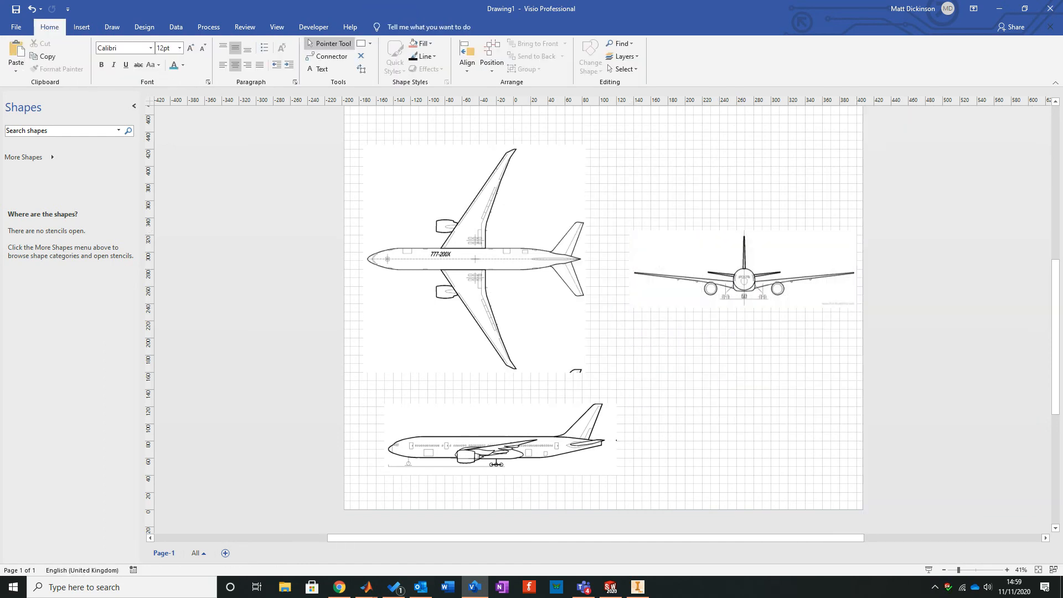
Step: Save only the top view to the Desktop as a JPEG named top, with the output quality raised above the default
click(473, 265)
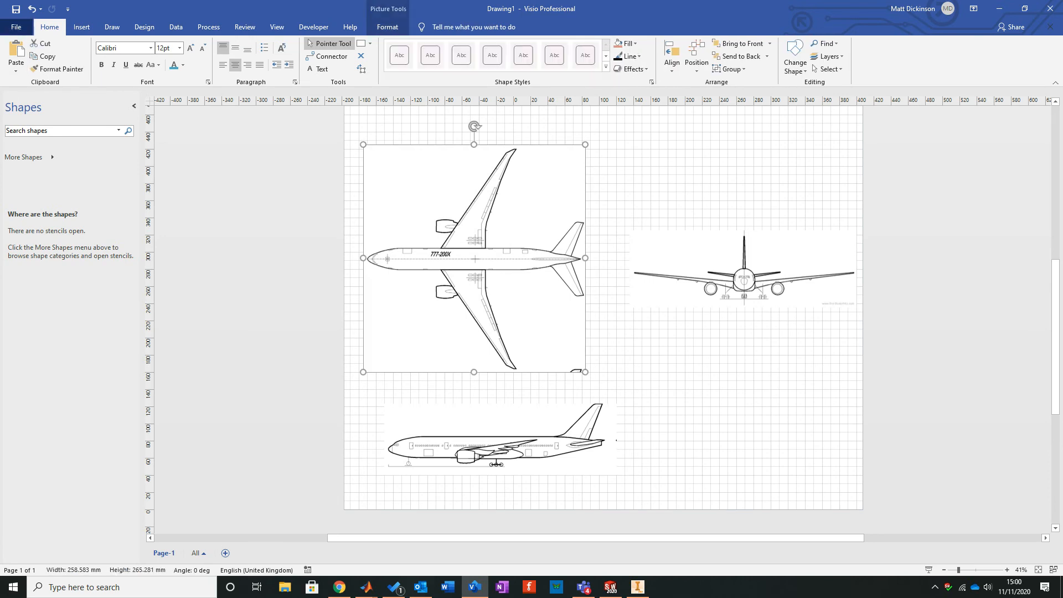
click(16, 27)
click(35, 176)
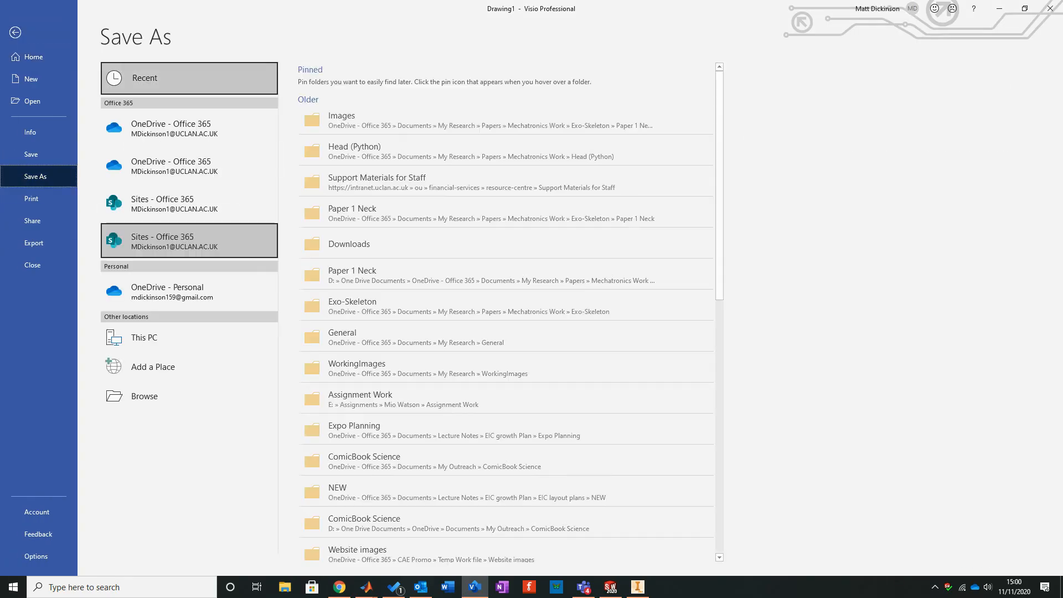
click(166, 395)
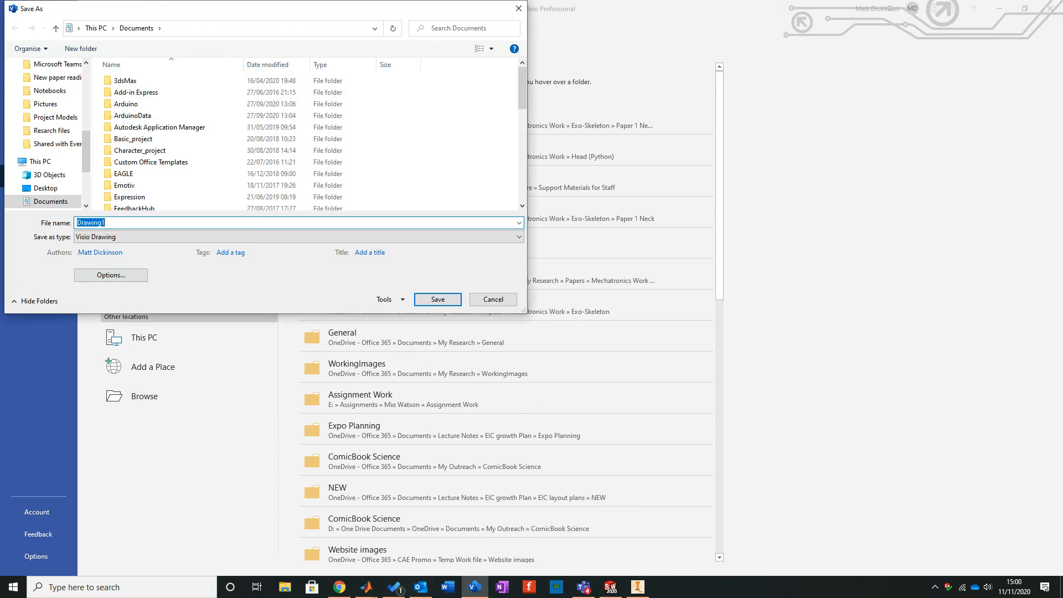
click(46, 187)
click(299, 236)
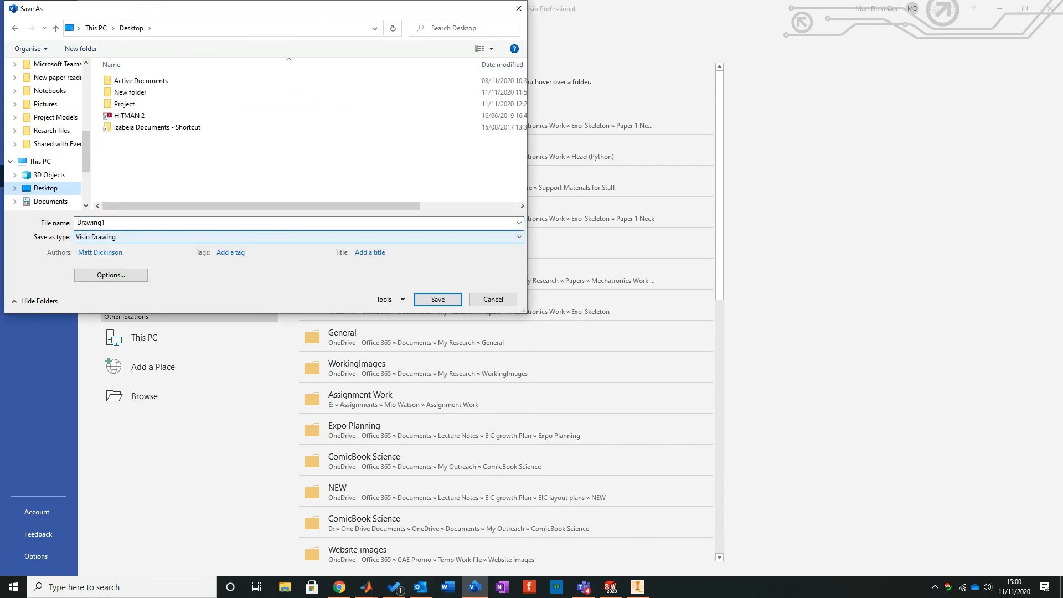
click(118, 397)
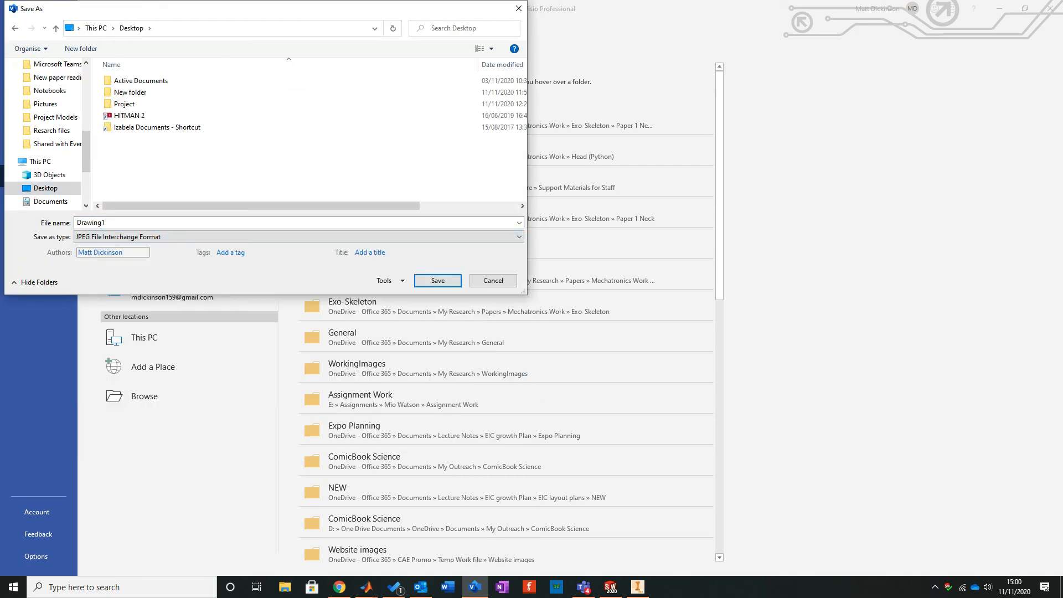
text(top)
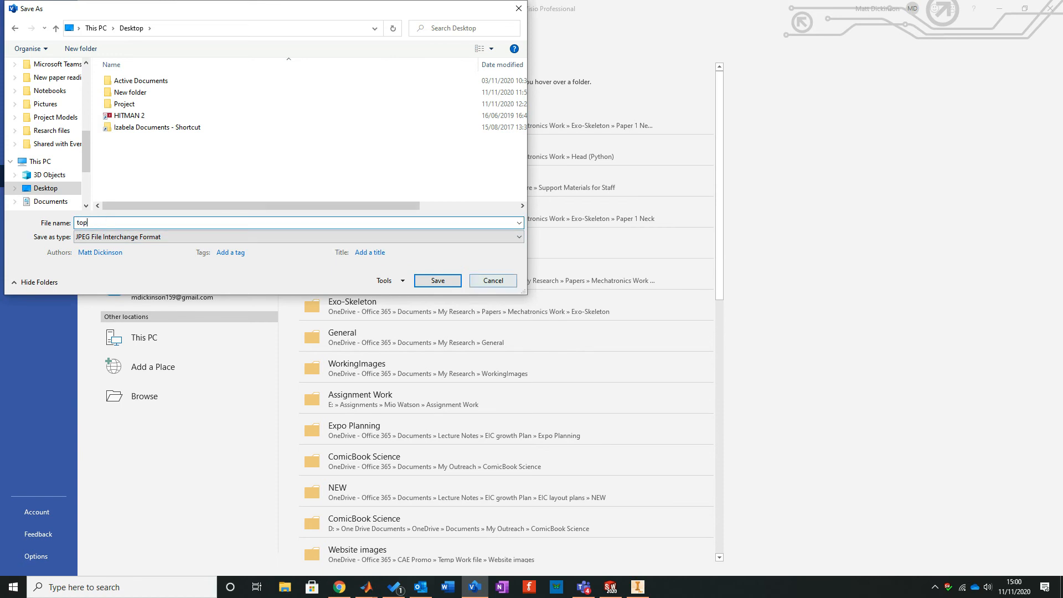
click(437, 281)
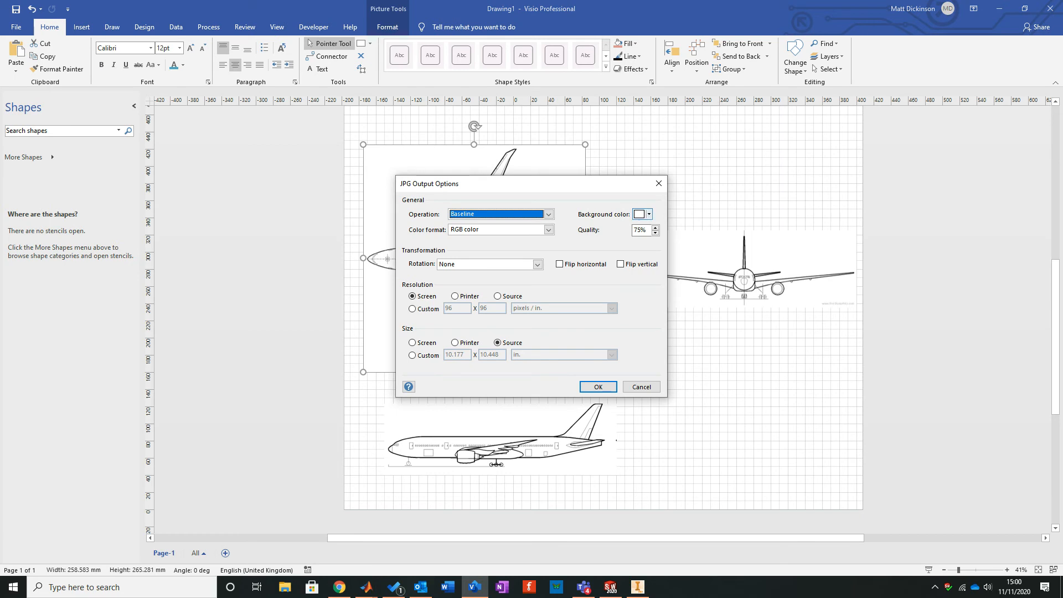
click(655, 228)
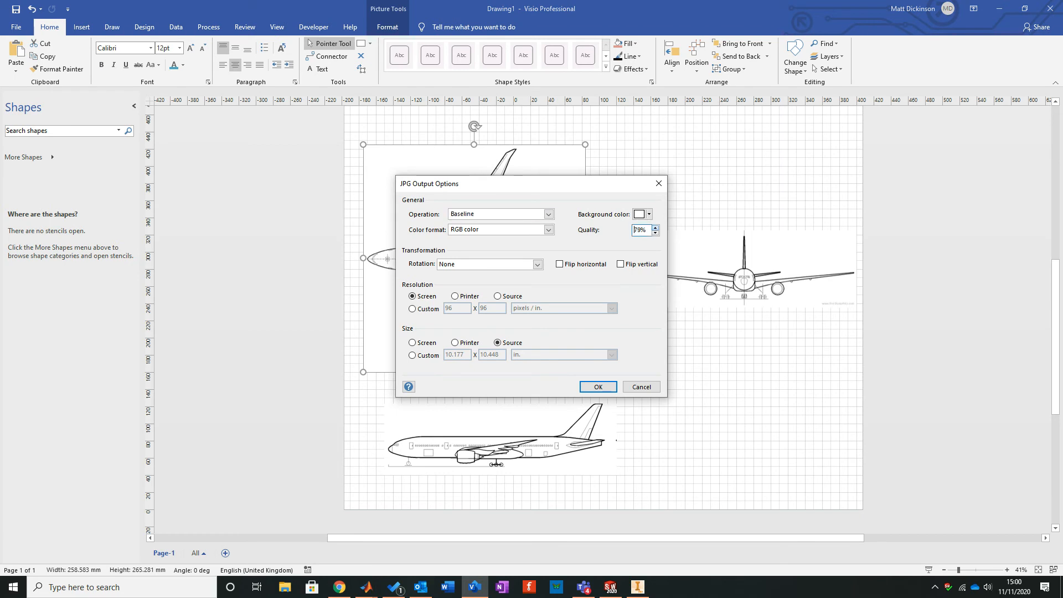
click(598, 387)
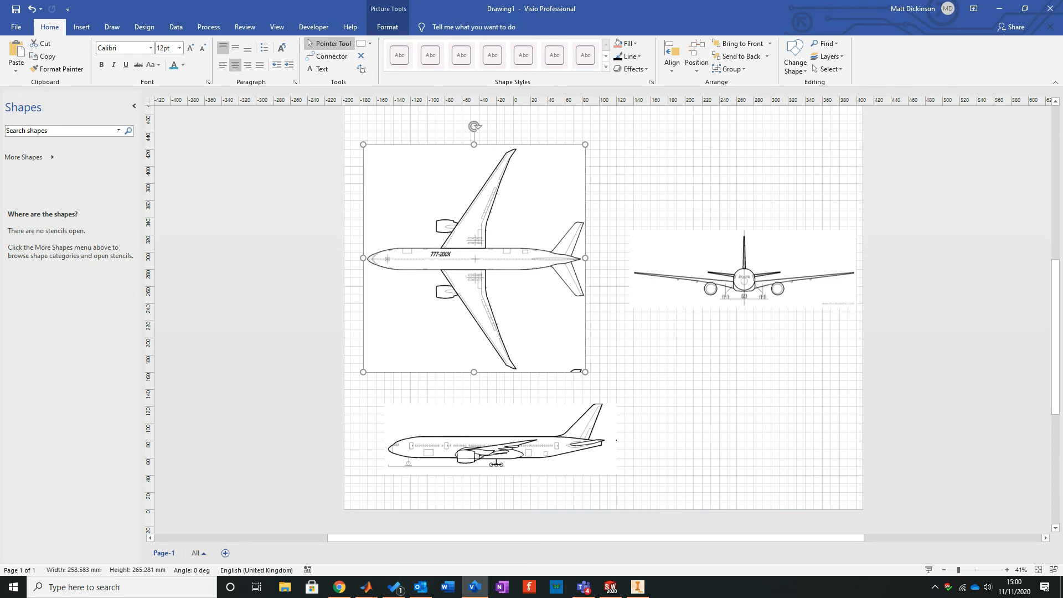
key(Escape)
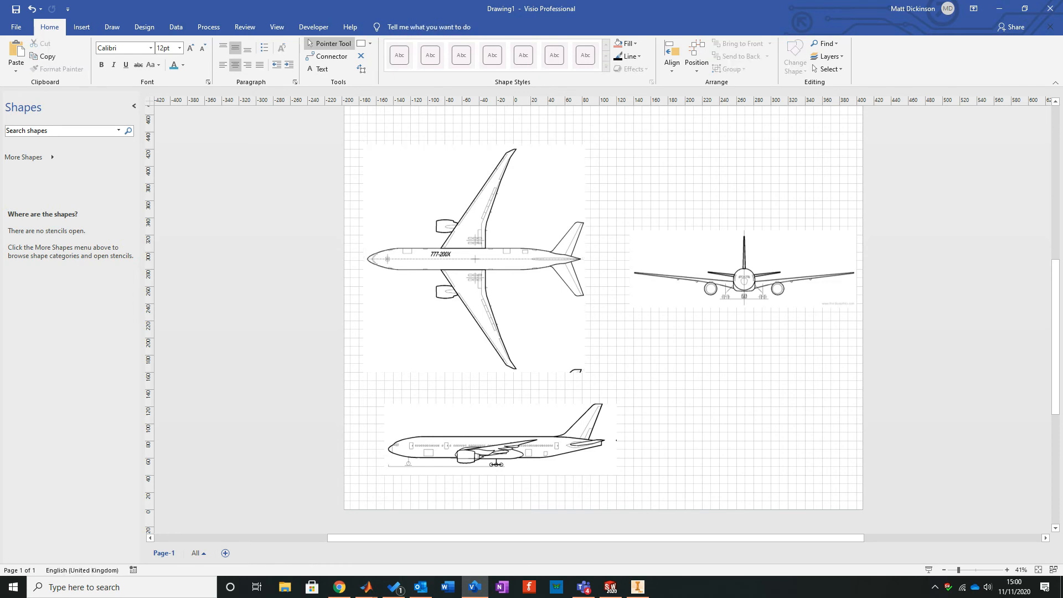
Step: Save only the side view to the Desktop as a JPEG named side, with 100% output quality
click(498, 442)
click(16, 27)
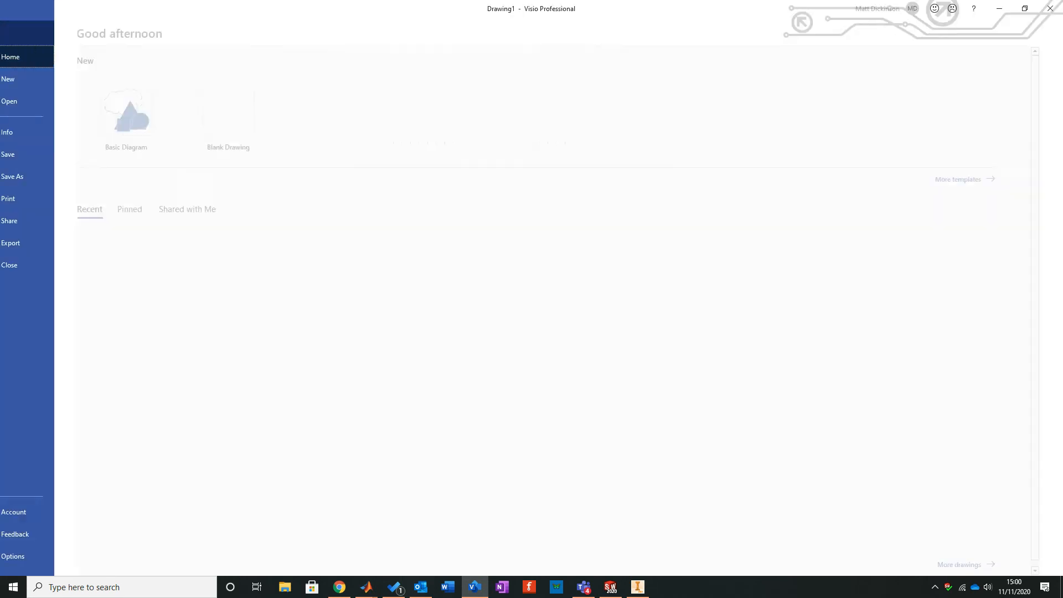
click(35, 176)
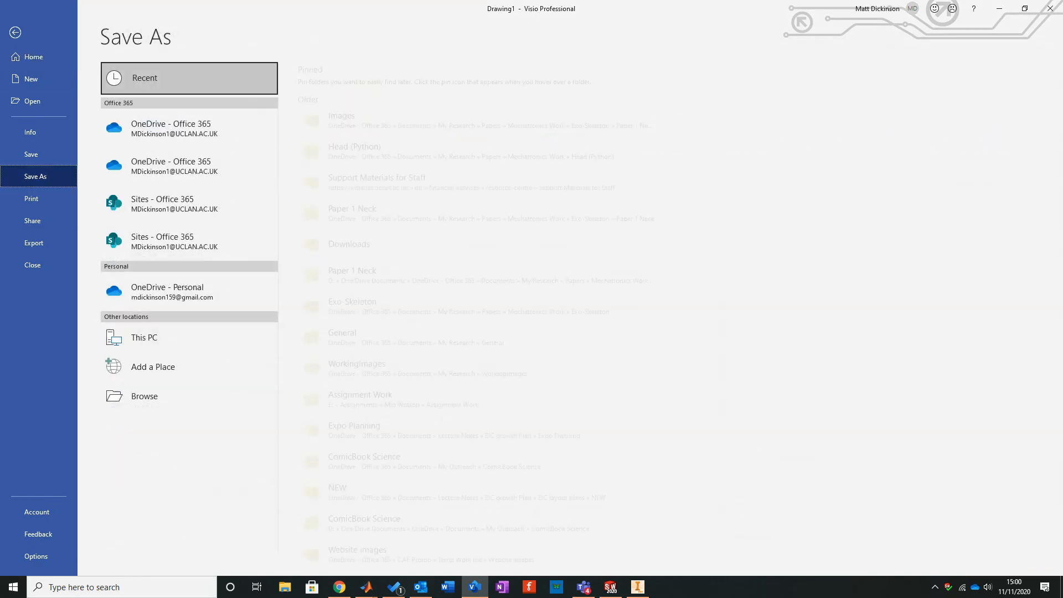
click(189, 396)
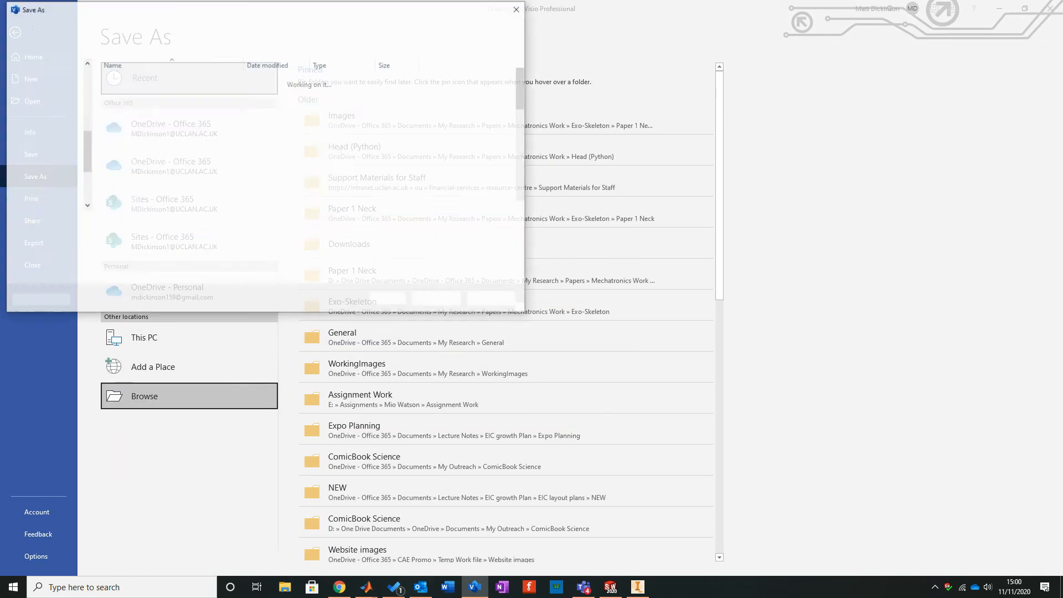
click(299, 237)
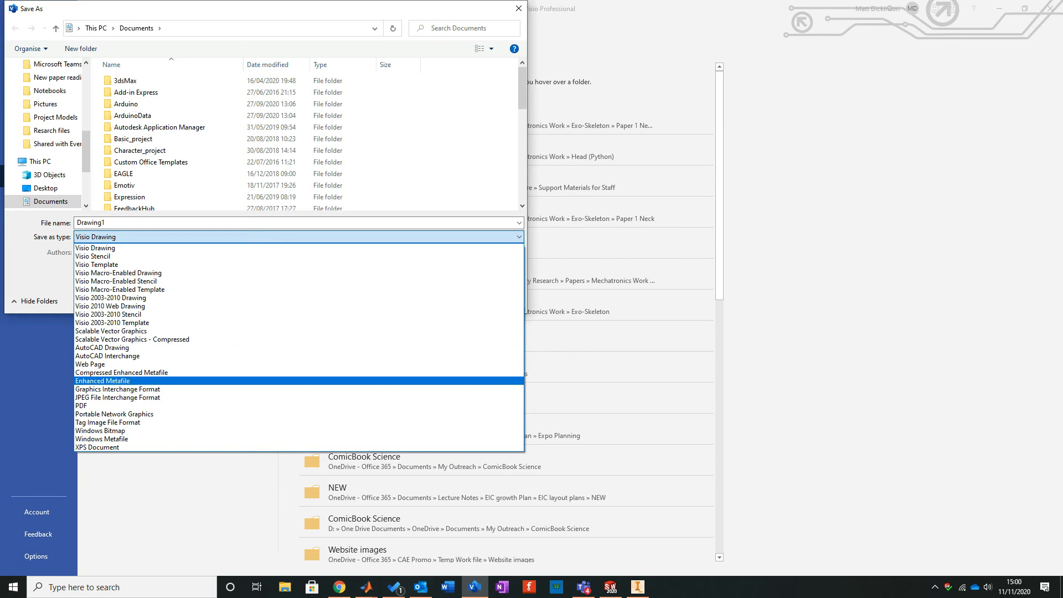
click(117, 397)
click(46, 188)
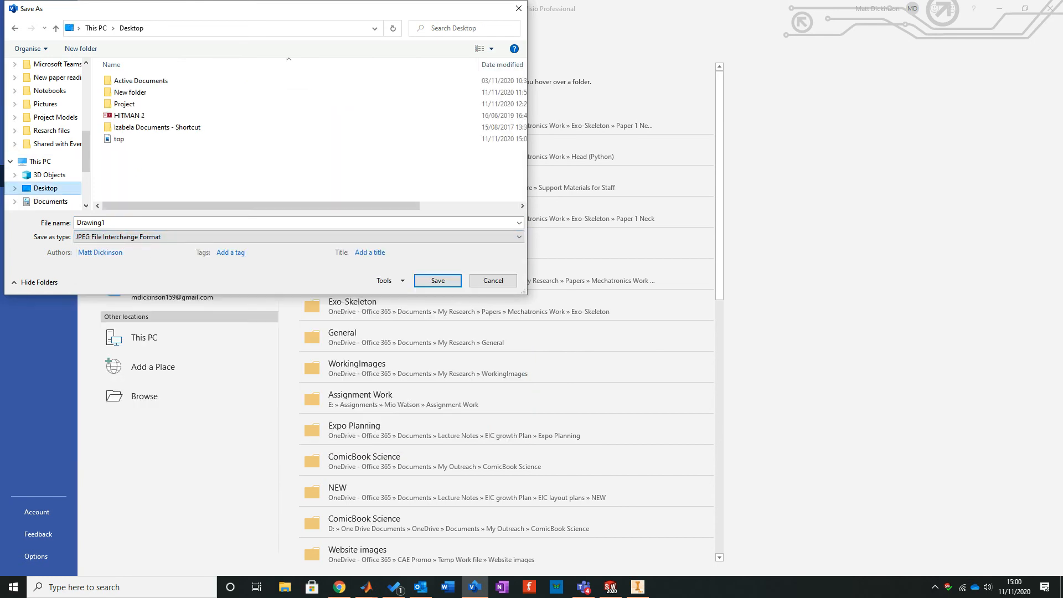
text(side)
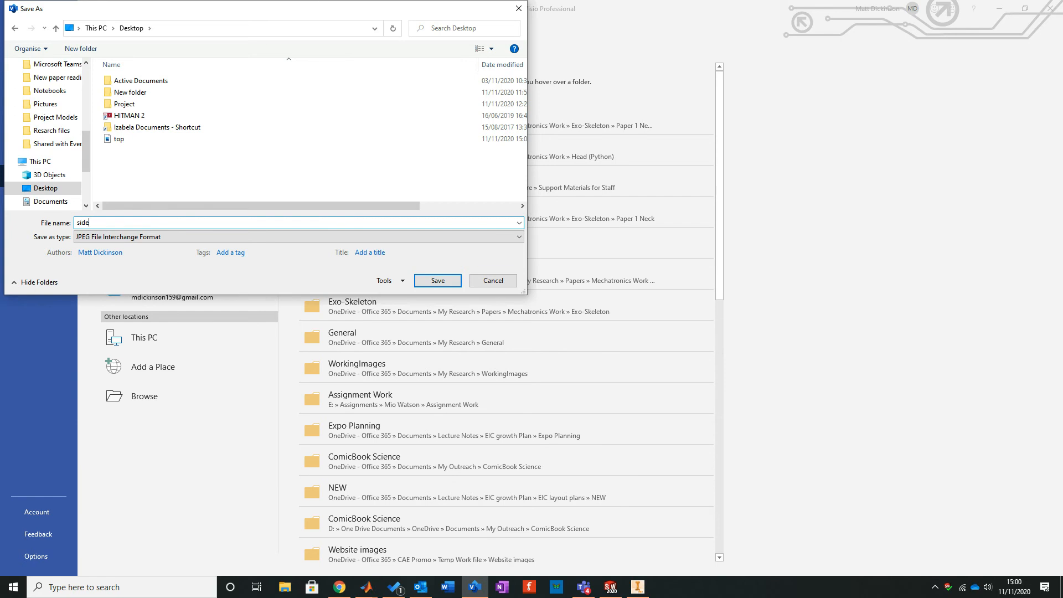
click(437, 281)
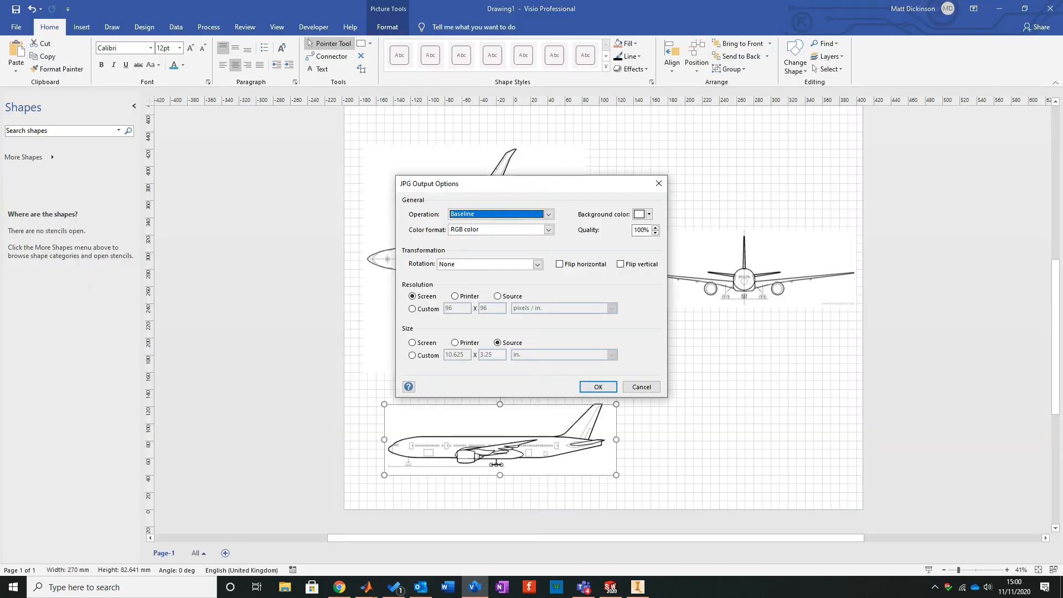
click(597, 387)
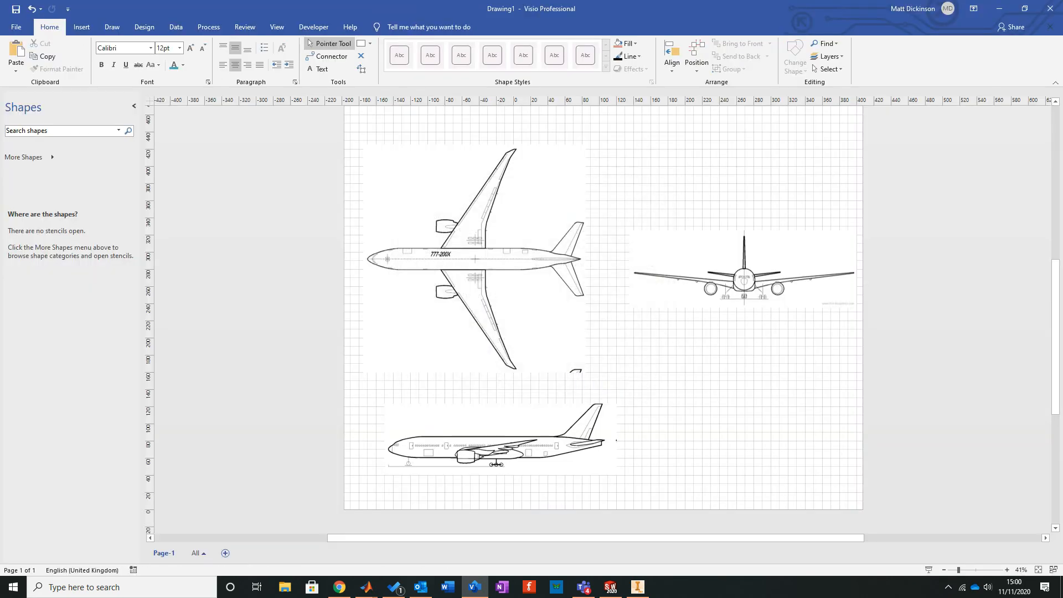
Step: Save only the front view to the Desktop as a JPEG named front, with 100% output quality
click(695, 263)
click(16, 27)
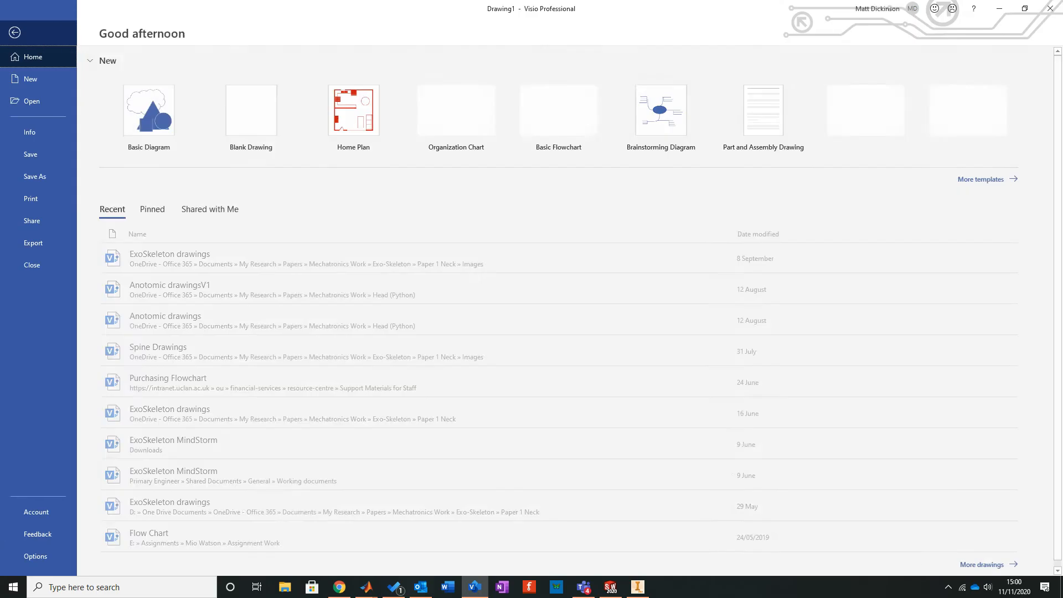
click(35, 177)
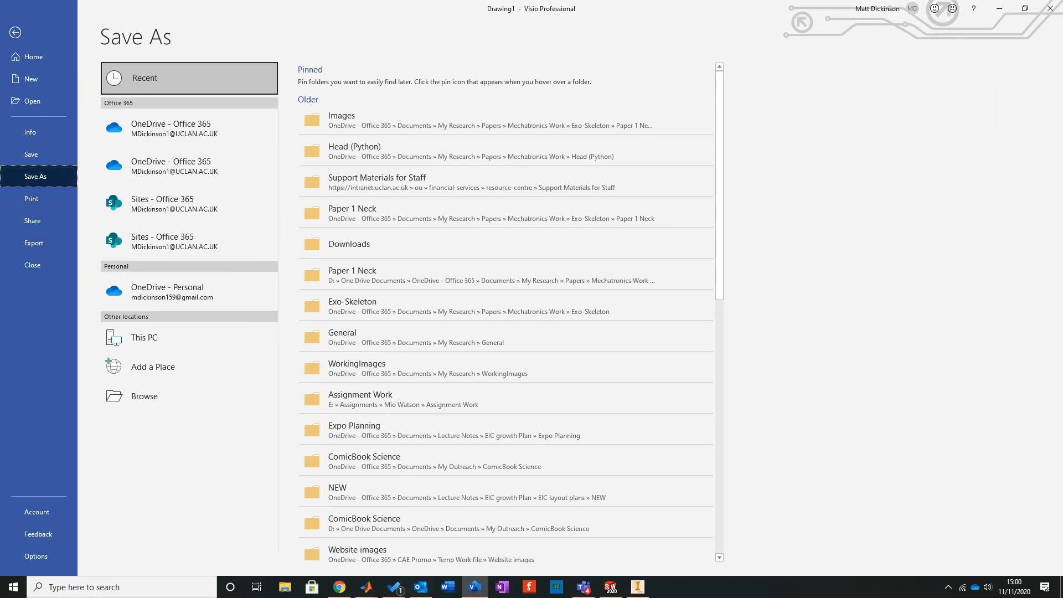
click(189, 396)
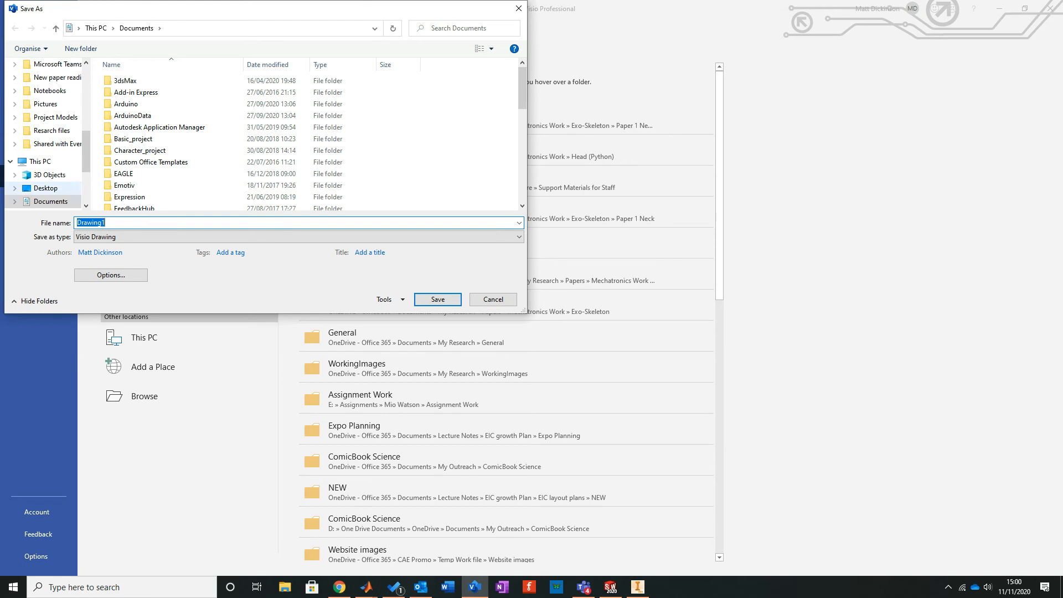
click(45, 188)
click(222, 236)
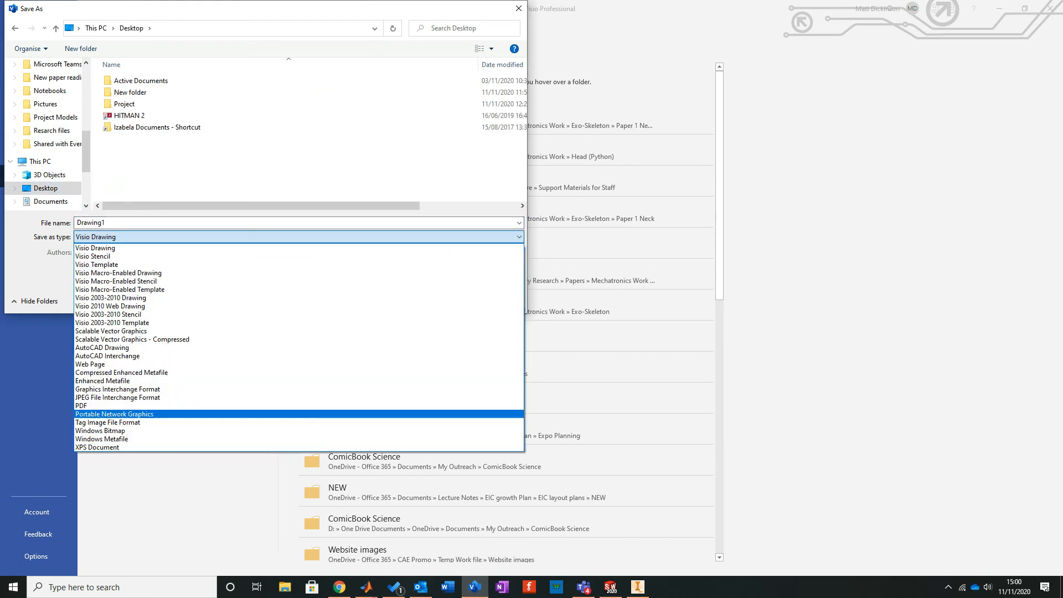
key(Up)
key(Up)
key(Up)
key(Return)
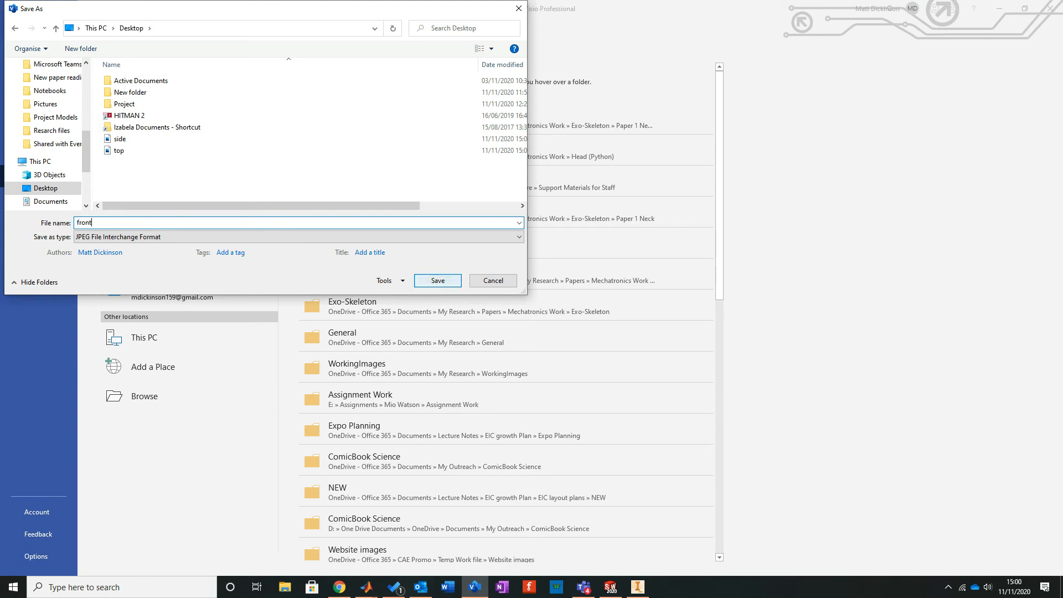
key(Return)
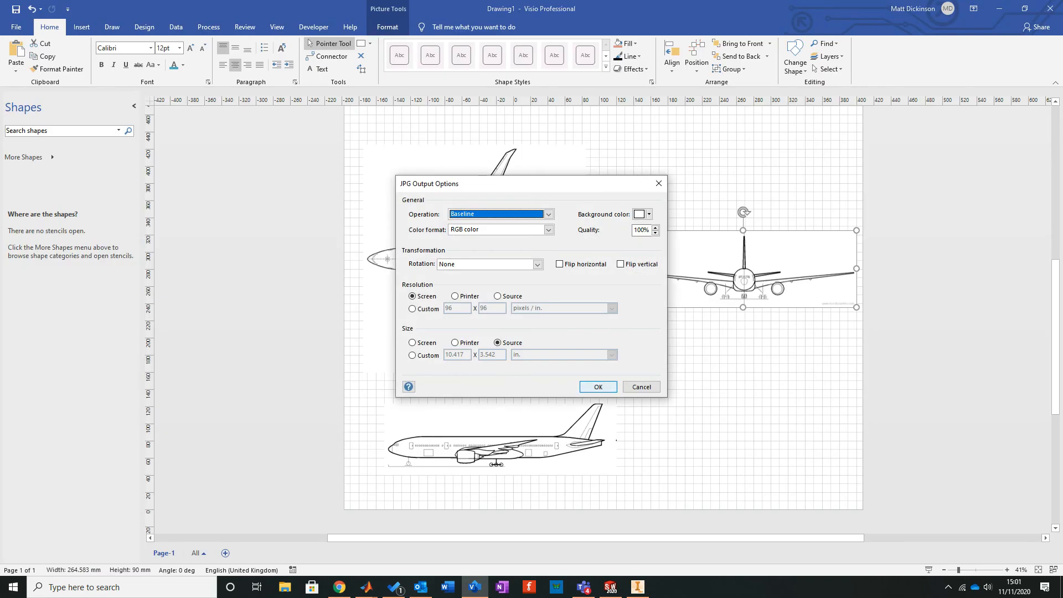
key(Return)
Step: Close the Visio drawing without saving, exit Visio, and create a new part in SOLIDWORKS
click(772, 415)
key(ctrl+w)
click(531, 306)
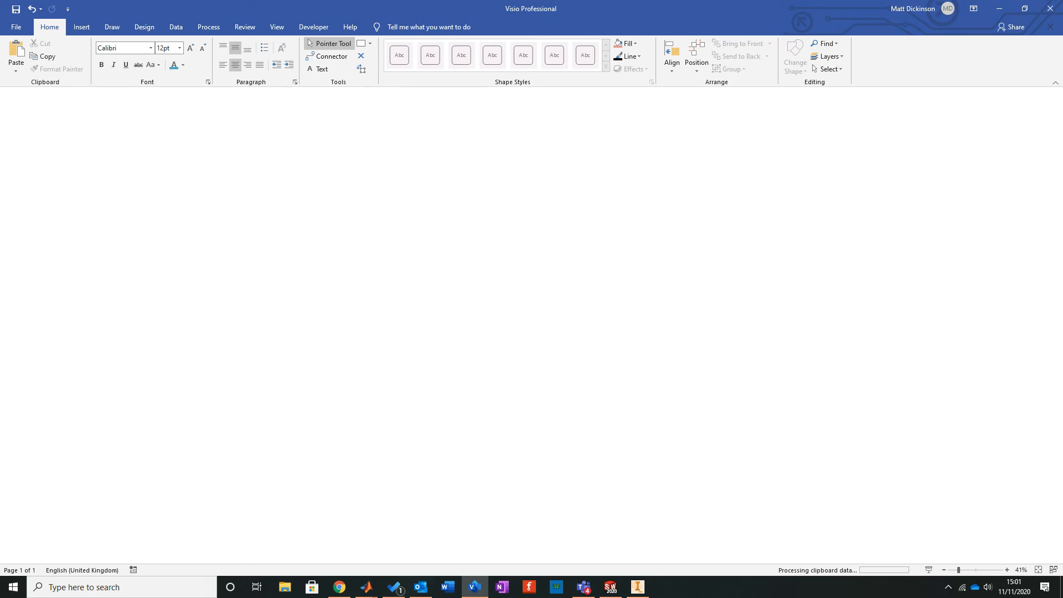
click(1050, 8)
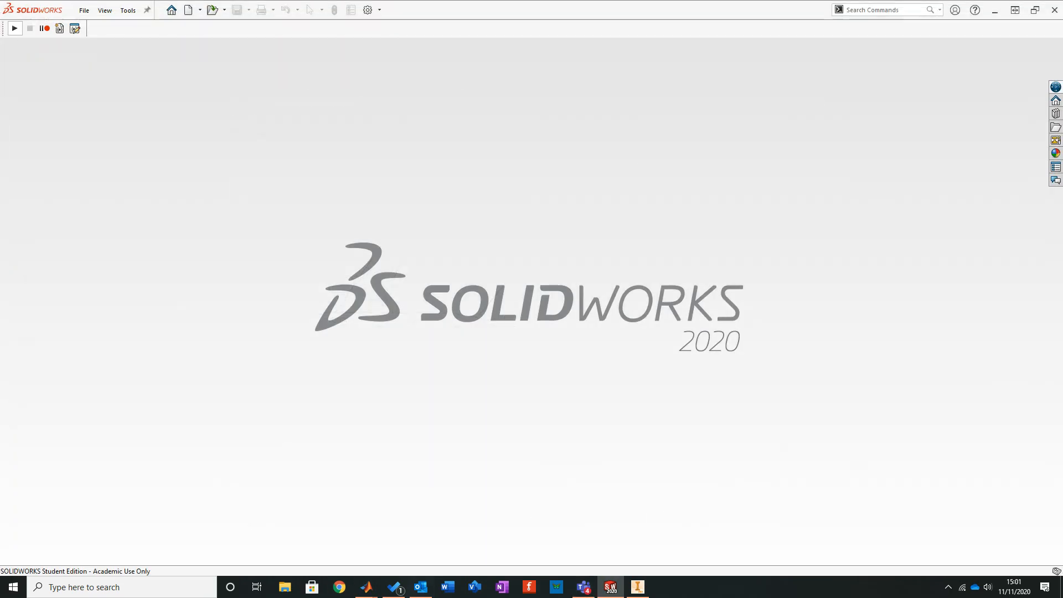
click(189, 9)
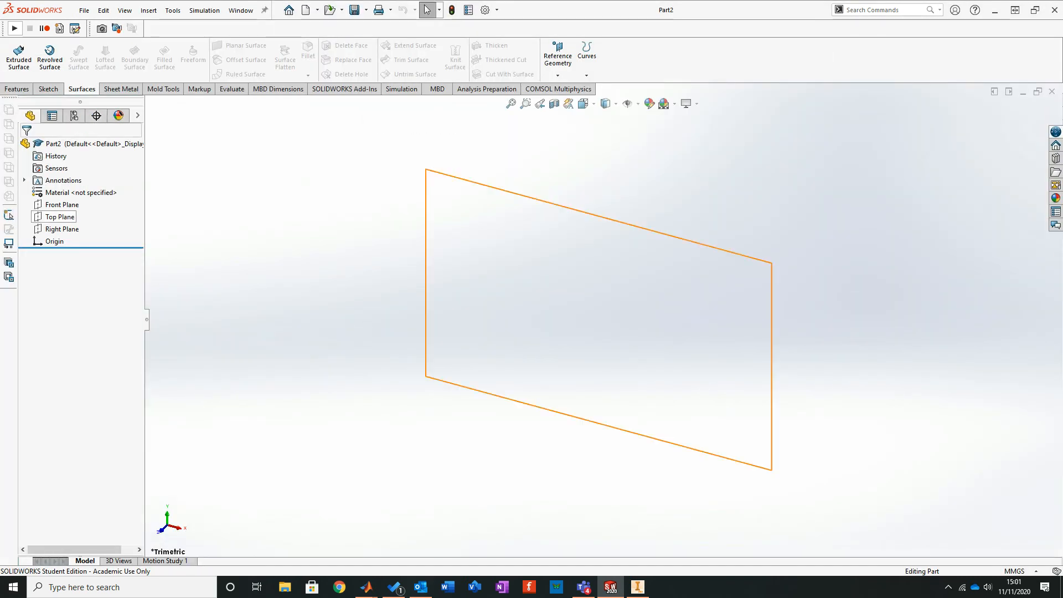
Step: Start a sketch on the Top Plane and insert the top image from the Desktop as a sketch picture
click(60, 216)
click(48, 89)
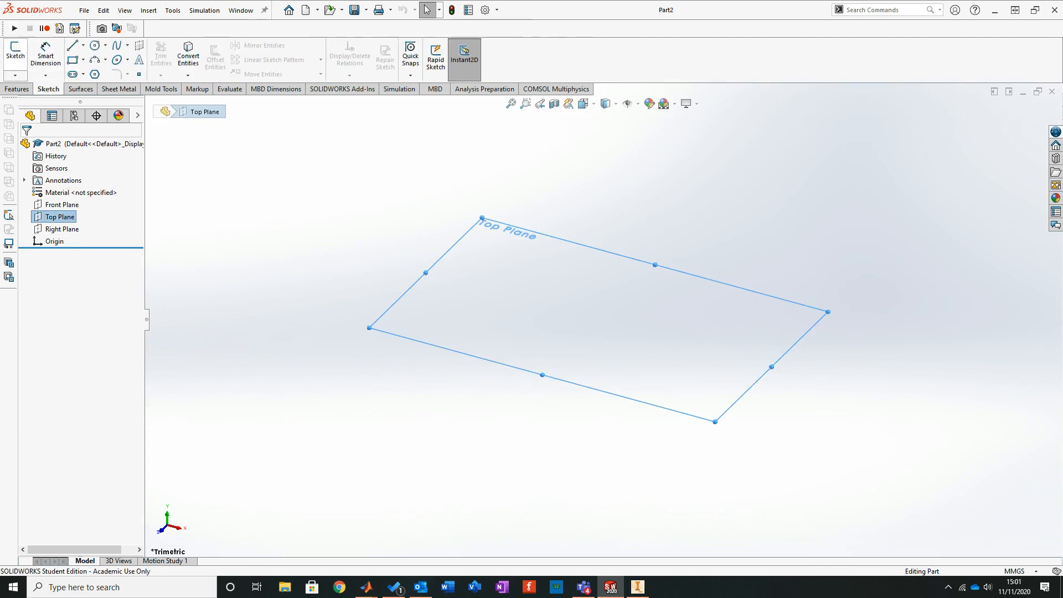
click(16, 55)
click(149, 10)
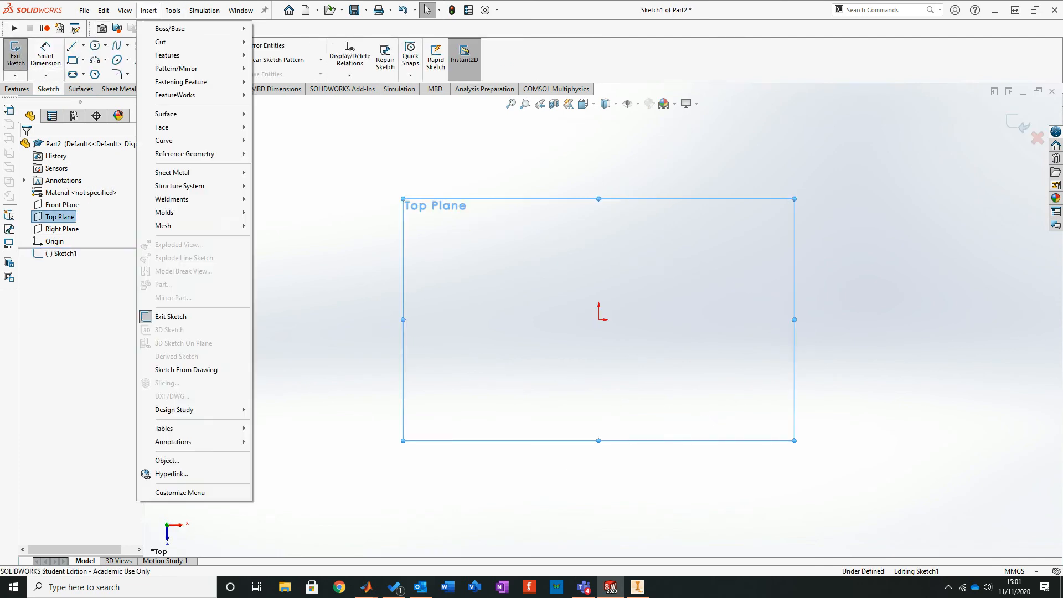
click(173, 11)
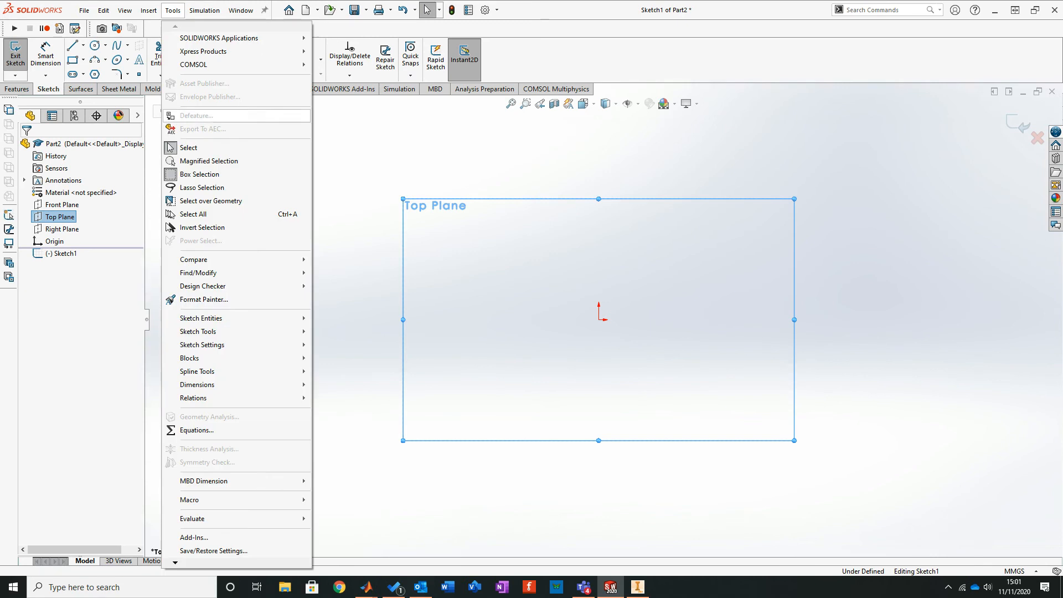
mouse_move(238, 331)
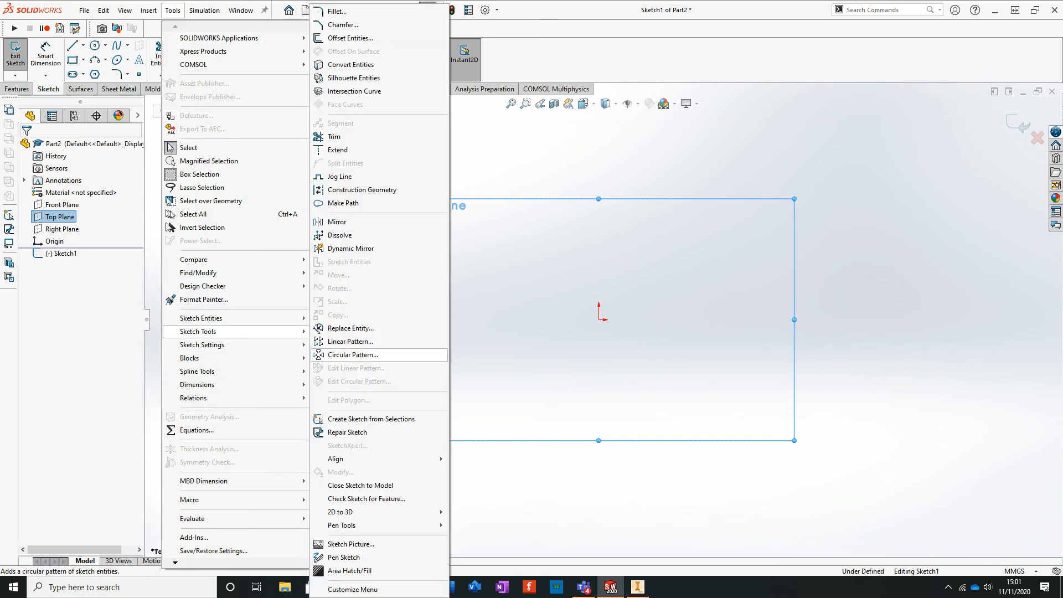
click(354, 543)
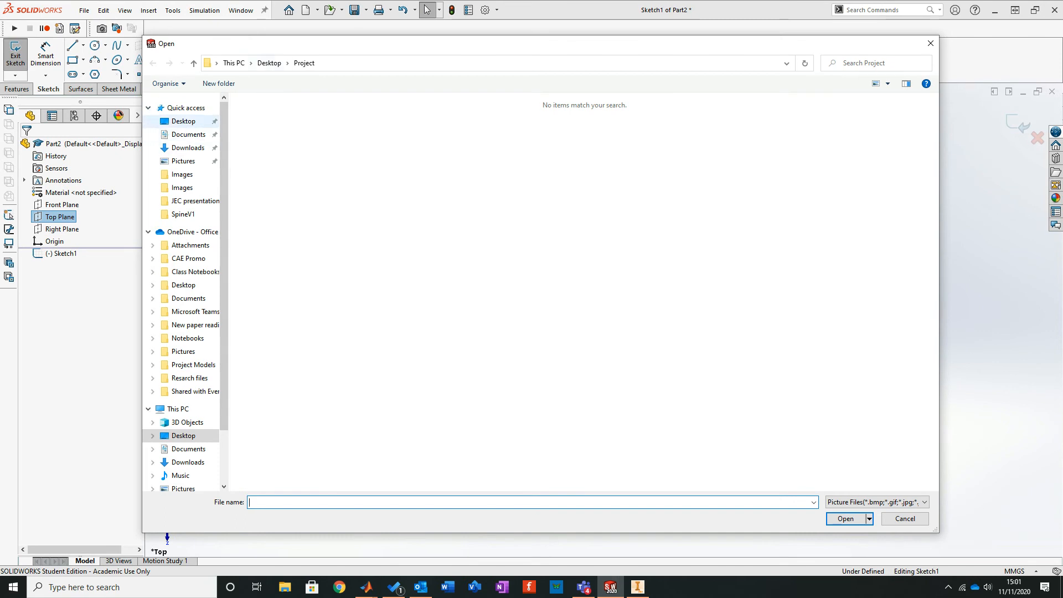
click(183, 120)
click(257, 197)
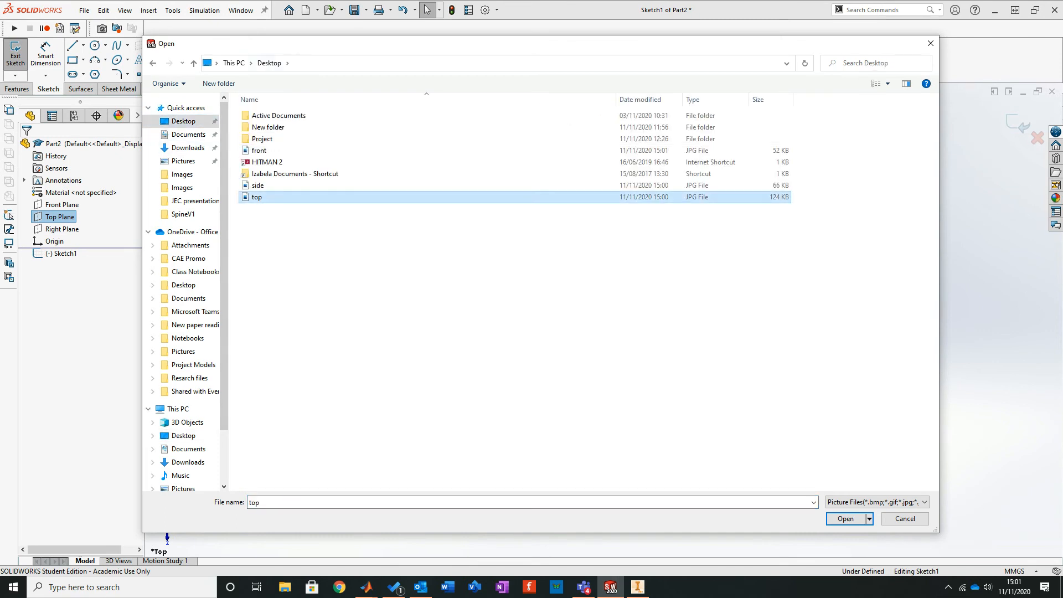
click(849, 519)
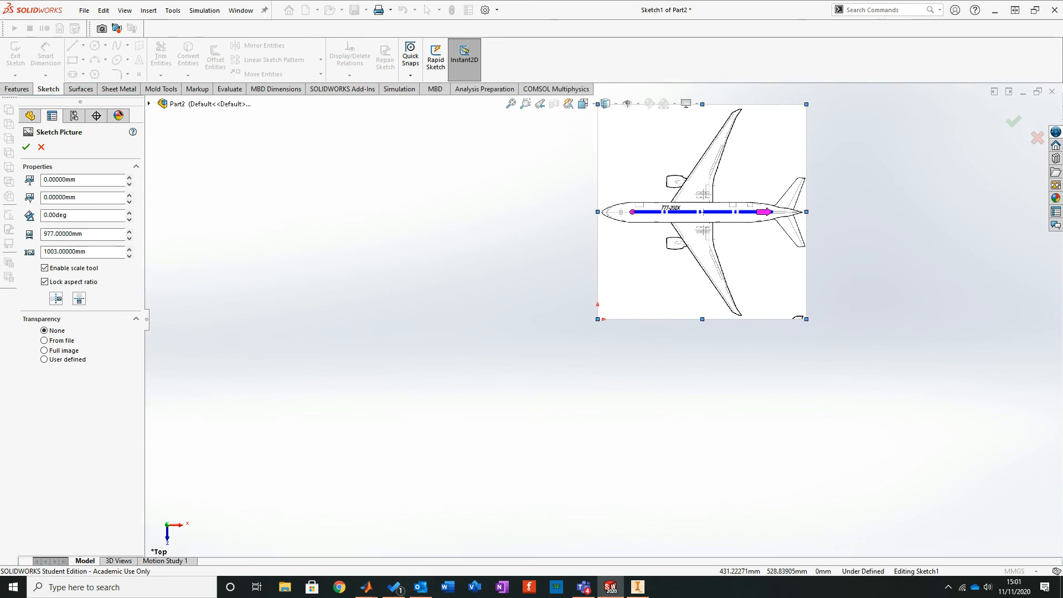
Step: Move the top-view picture so the aircraft's nose tip sits on the origin, at about X -18.57 mm and Y -498.71 mm
scroll(678, 214, down, 3)
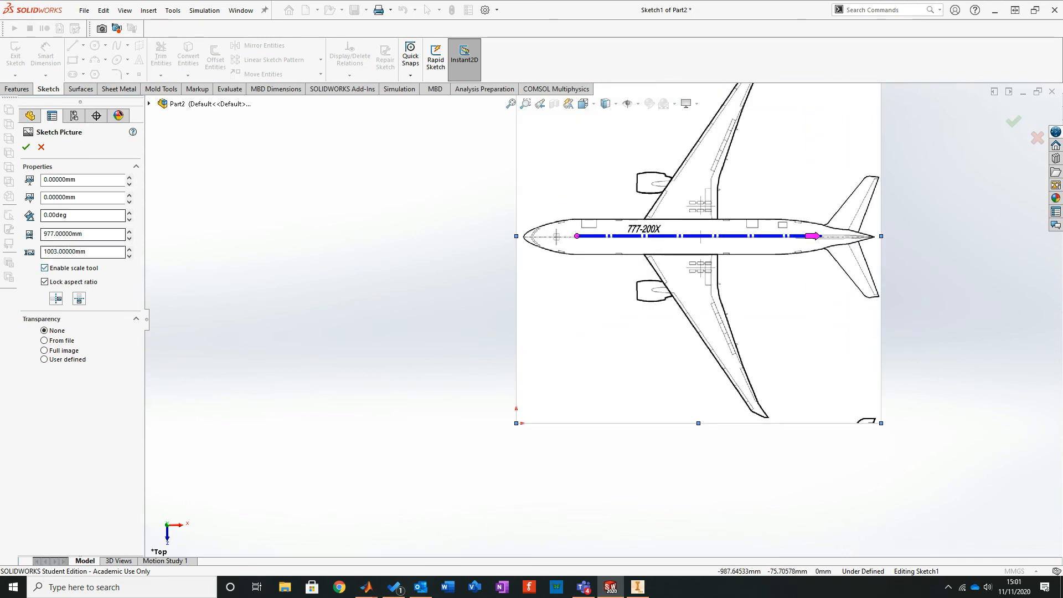
mouse_move(775, 283)
mouse_down()
mouse_move(825, 484)
mouse_move(794, 469)
mouse_up()
scroll(664, 431, up, 5)
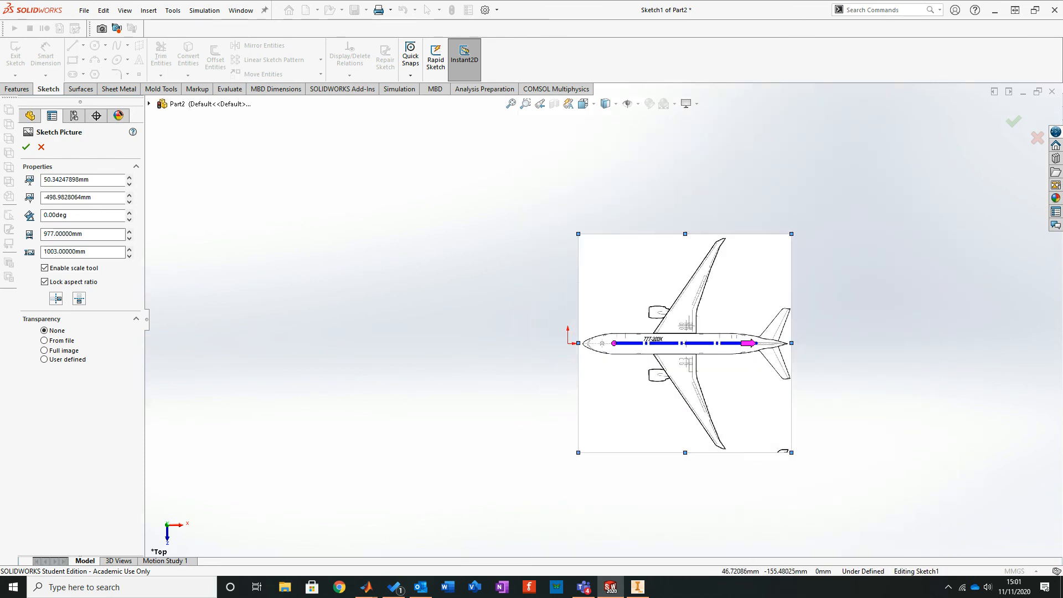
scroll(569, 400, down, 6)
scroll(580, 235, down, 5)
scroll(580, 303, down, 3)
drag(831, 444, 691, 443)
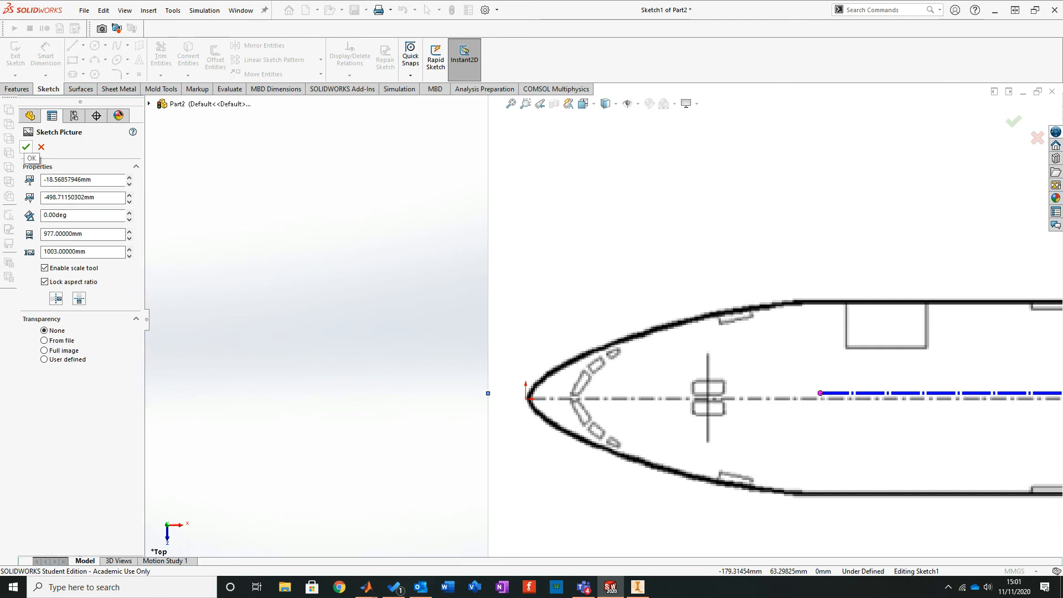
Step: Accept the picture placement, exit the sketch, and rename the sketch as top image
click(26, 146)
click(1017, 123)
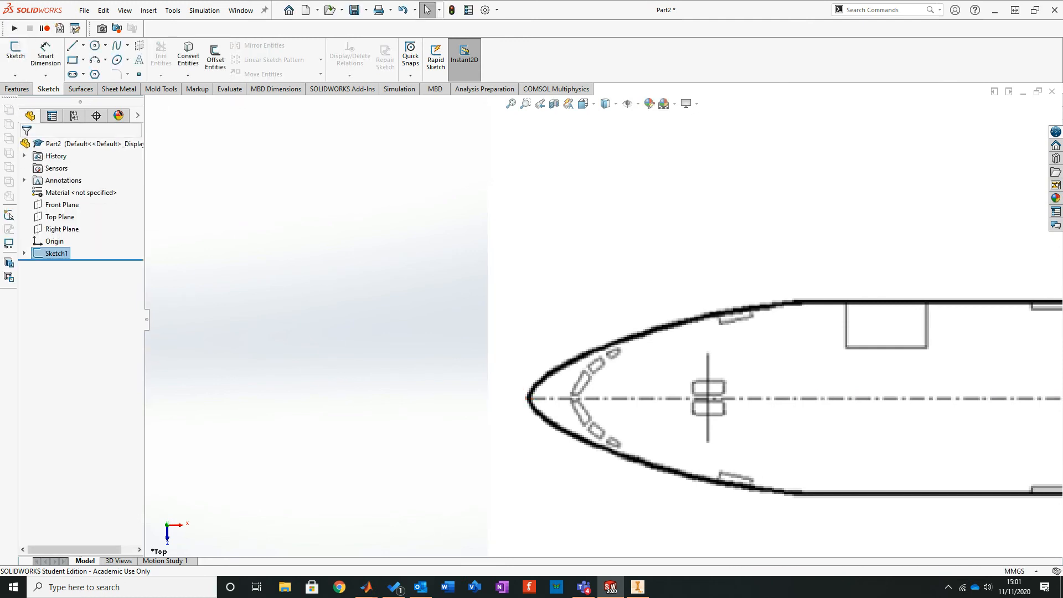
click(57, 254)
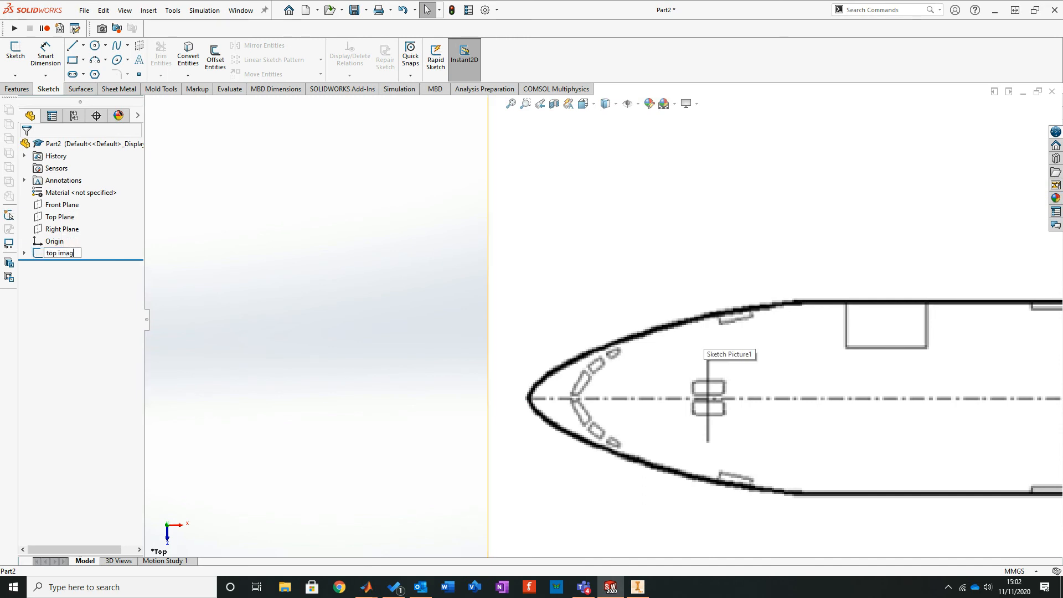
key(Return)
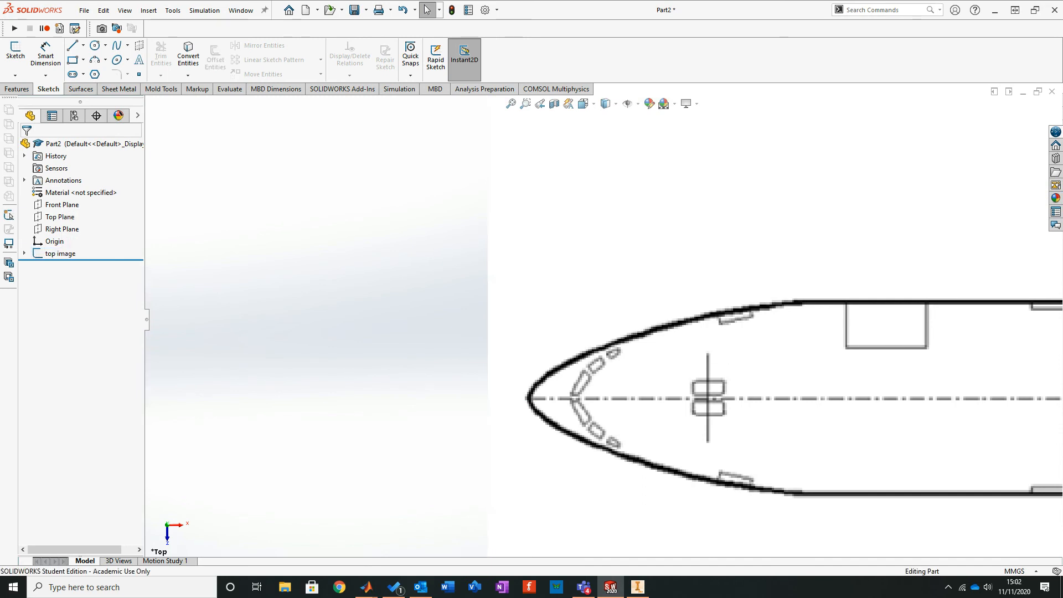
Step: Start a sketch on the Right Plane and insert the front image from the Desktop as a sketch picture
click(62, 228)
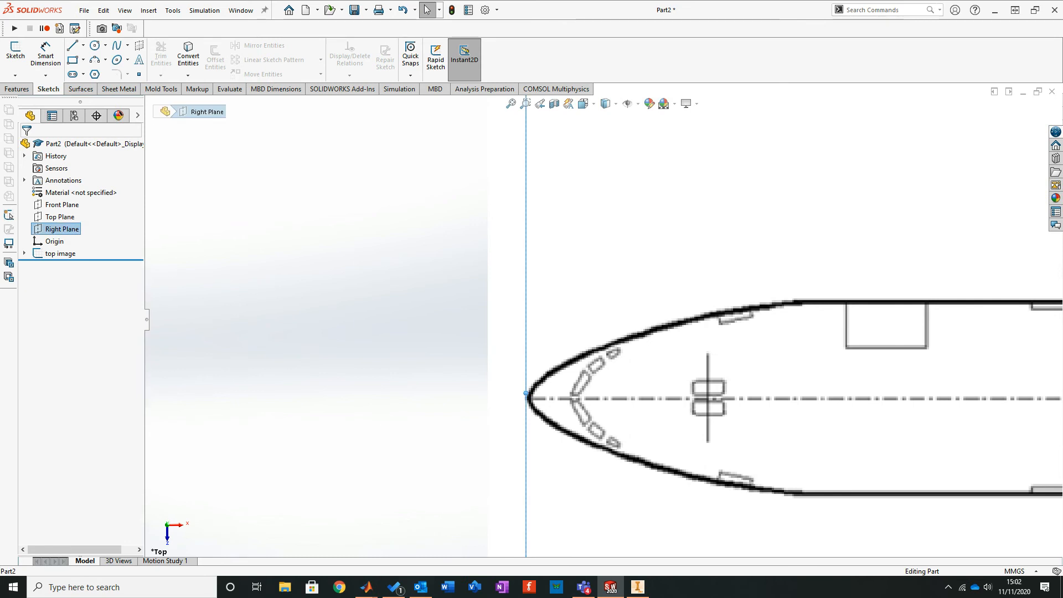
key(f)
key(ctrl+7)
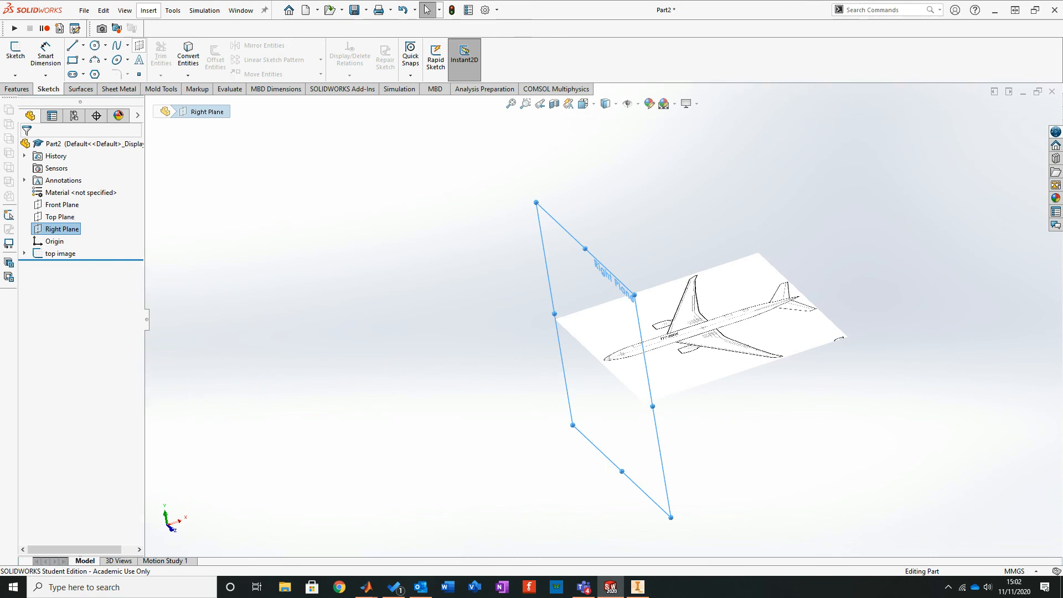
click(16, 54)
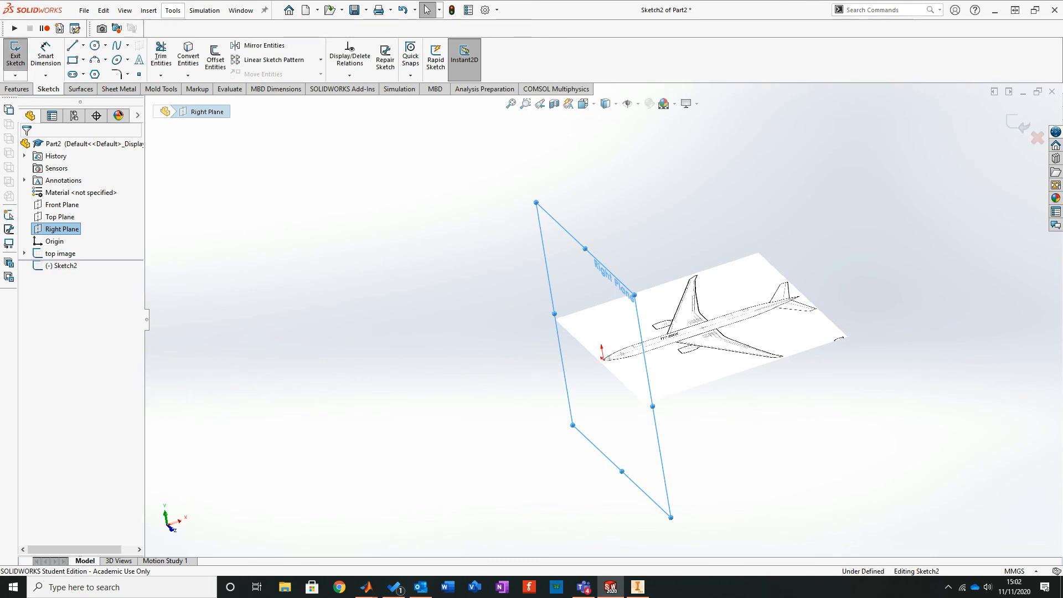
click(173, 10)
mouse_move(198, 331)
click(351, 544)
click(259, 150)
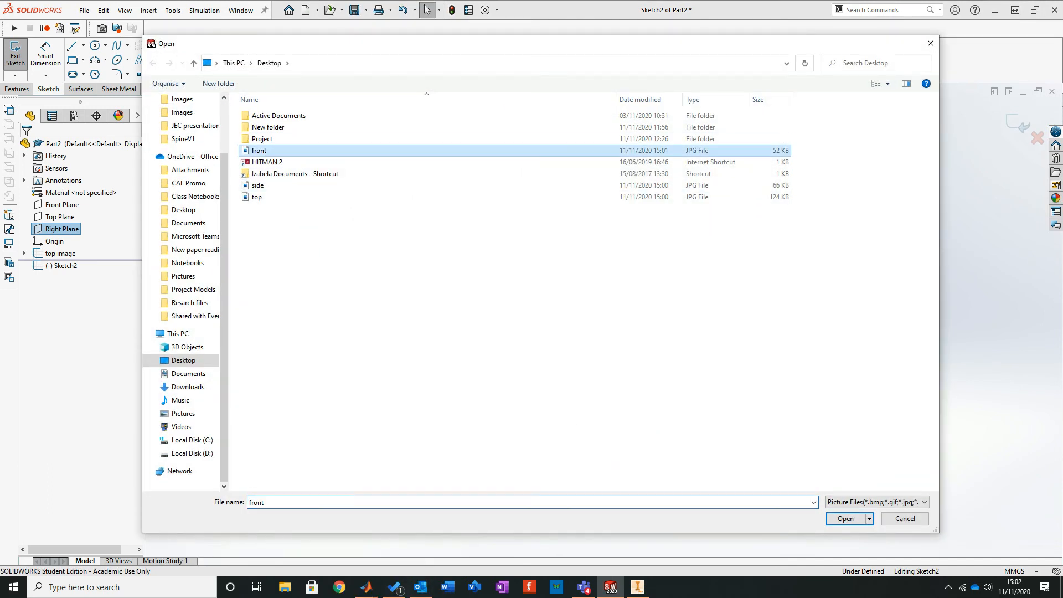
click(845, 518)
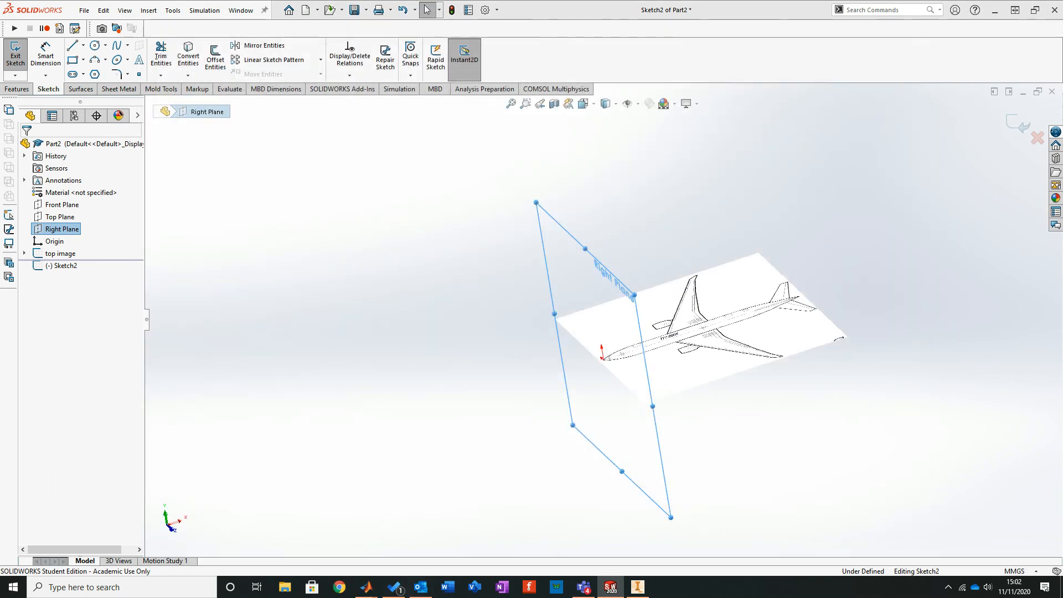
Step: Move the front-view picture so the fuselage centreline and nose sit on the origin, at about X -505.15 mm and Y -114.08 mm
middle_drag(620, 394, 697, 328)
scroll(714, 337, down, 3)
scroll(577, 269, down, 1)
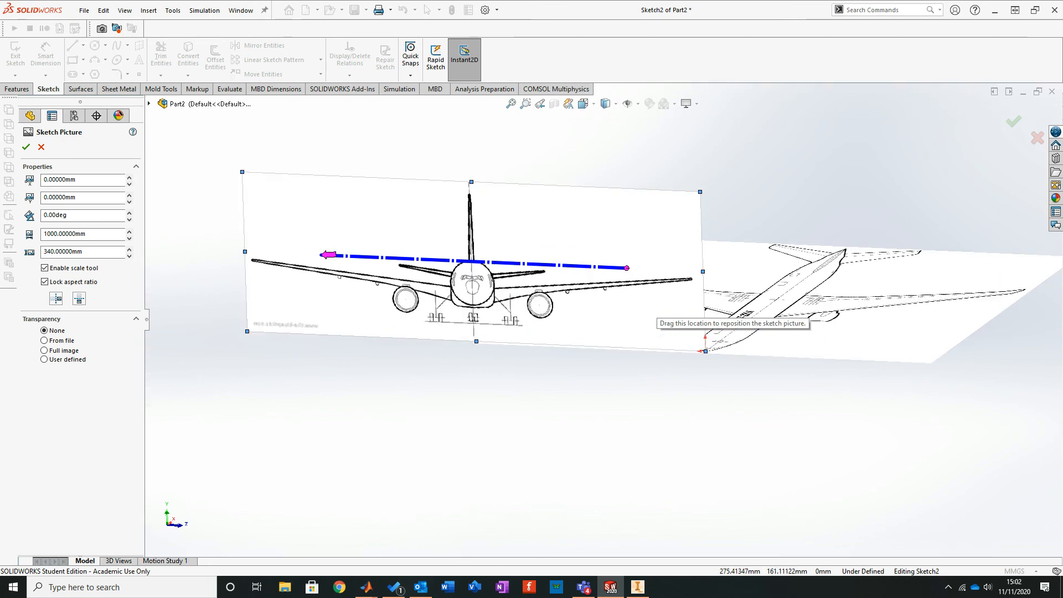
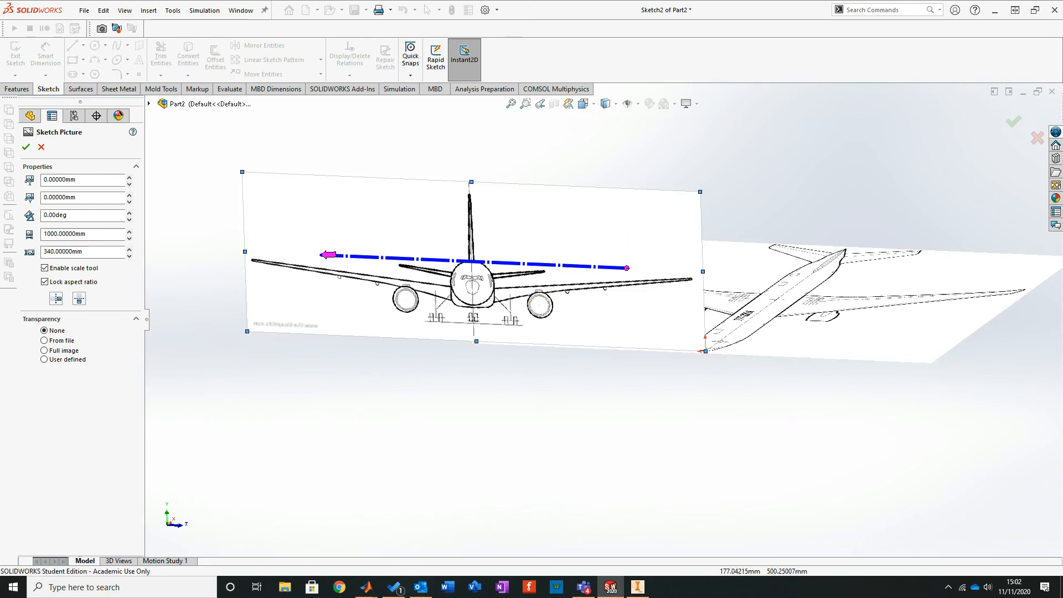
click(583, 104)
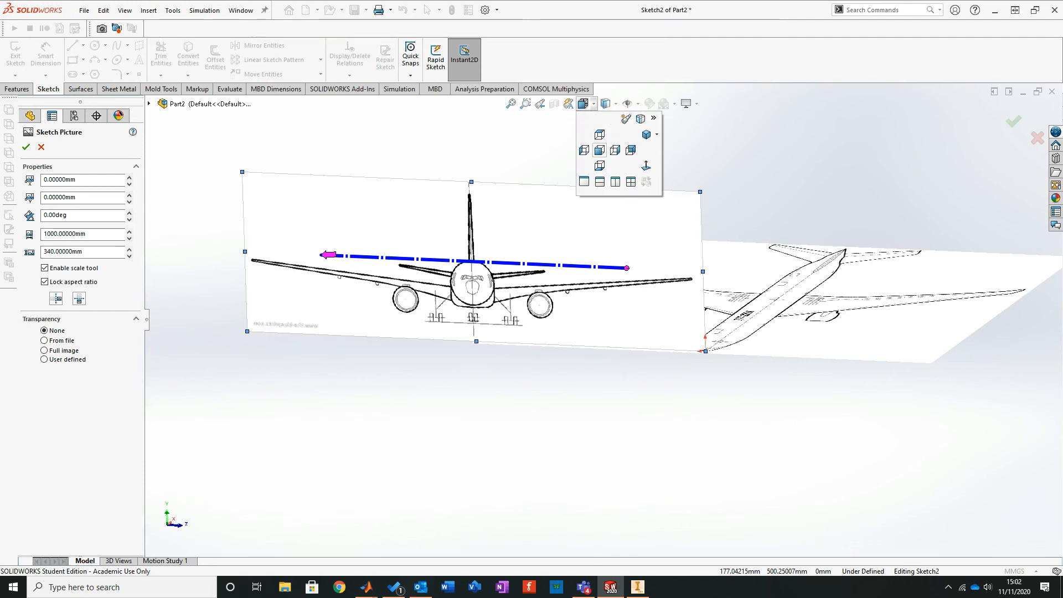
click(599, 150)
click(582, 104)
click(583, 150)
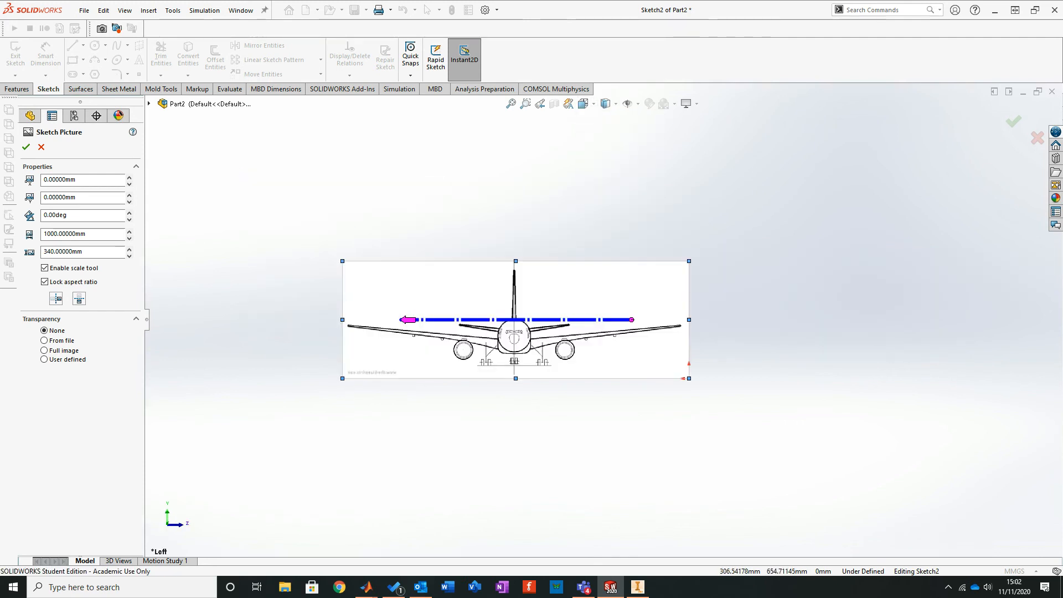
scroll(554, 406, down, 2)
drag(508, 314, 761, 365)
scroll(756, 359, down, 10)
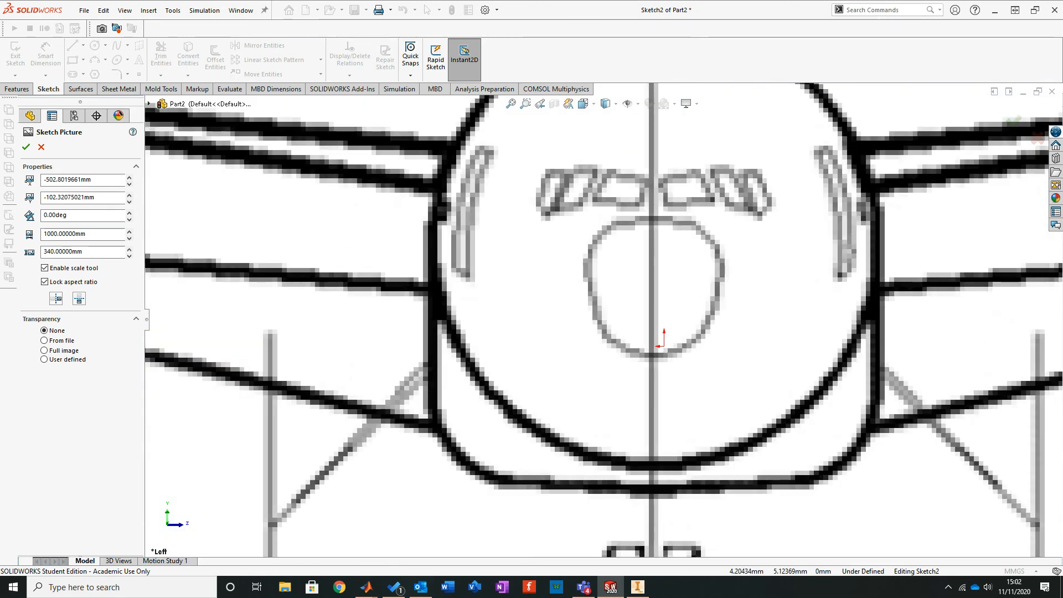
drag(709, 328, 720, 384)
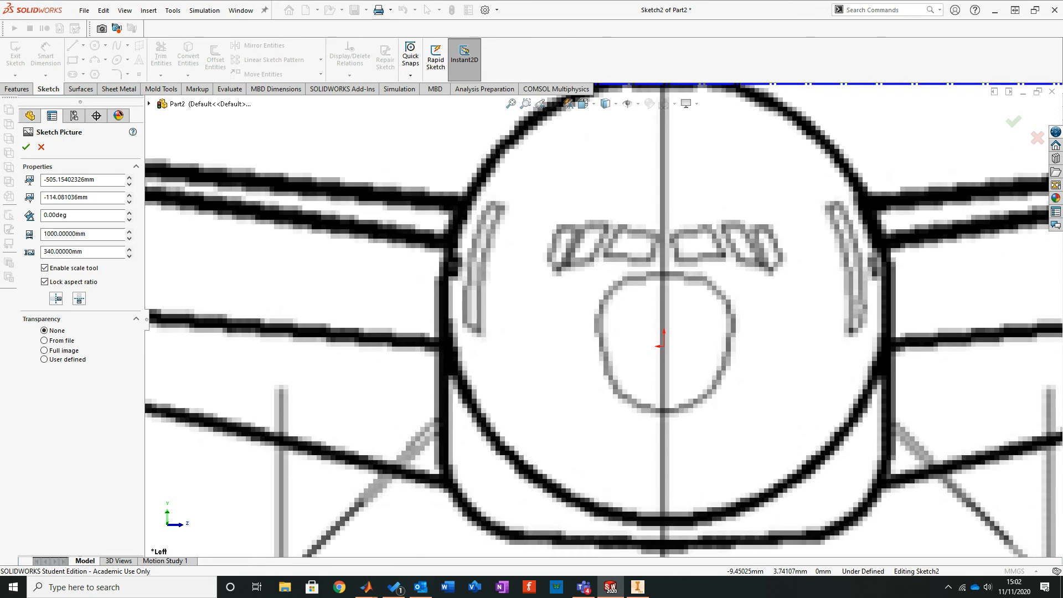
Step: Accept the front picture's placement, exit the sketch, and rename the sketch as front image
click(1013, 121)
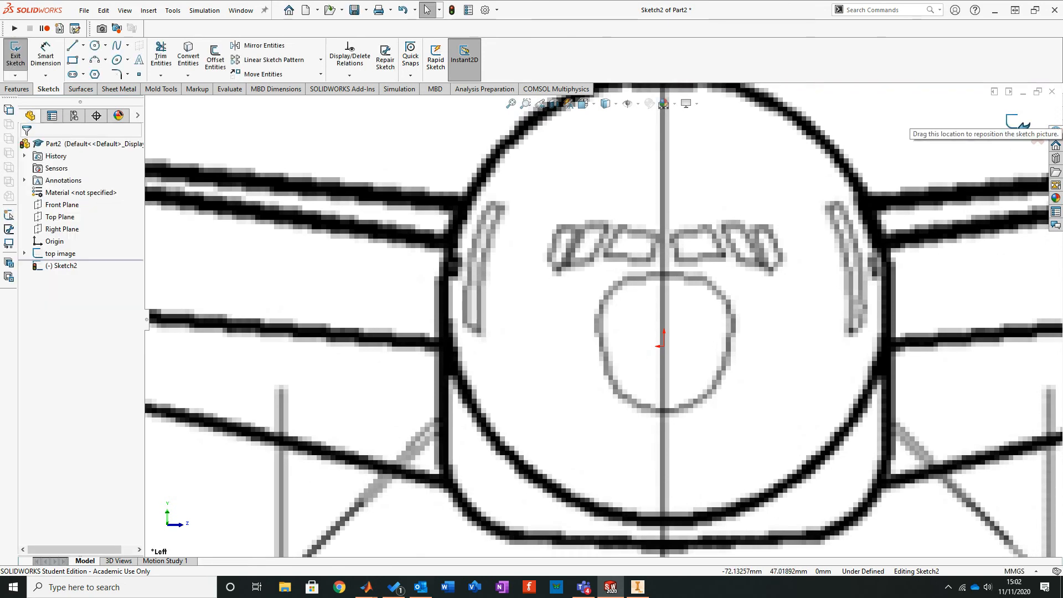
click(1013, 122)
scroll(795, 310, up, 7)
mouse_move(795, 310)
middle_down()
mouse_move(692, 313)
mouse_move(642, 338)
mouse_move(612, 374)
mouse_move(604, 407)
mouse_move(593, 403)
mouse_move(599, 324)
mouse_move(612, 312)
mouse_move(645, 318)
mouse_move(637, 327)
mouse_move(664, 357)
mouse_move(659, 348)
middle_up()
scroll(724, 312, up, 5)
click(55, 265)
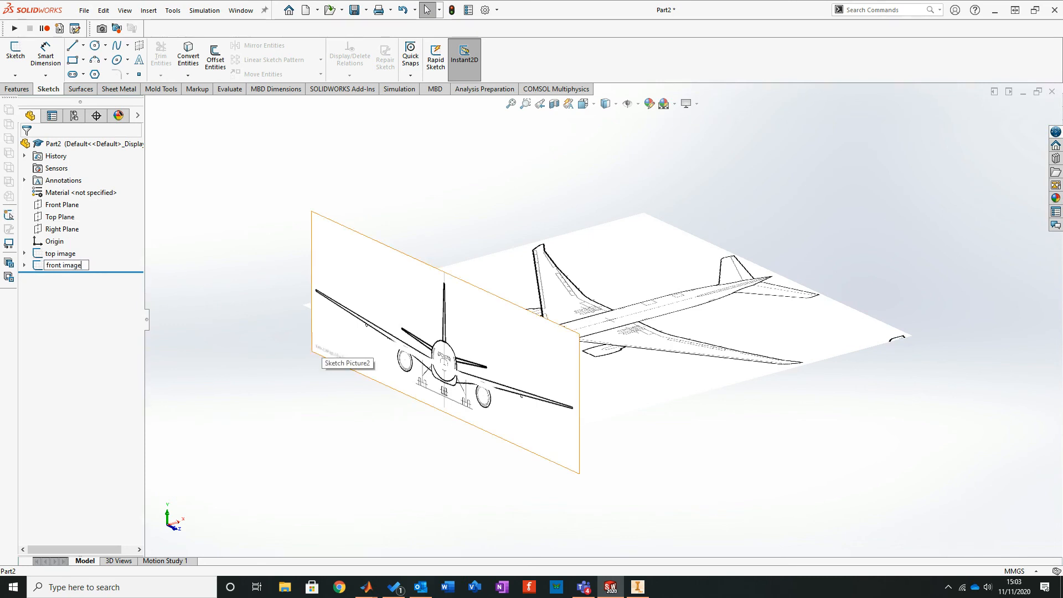
text(front image)
key(Return)
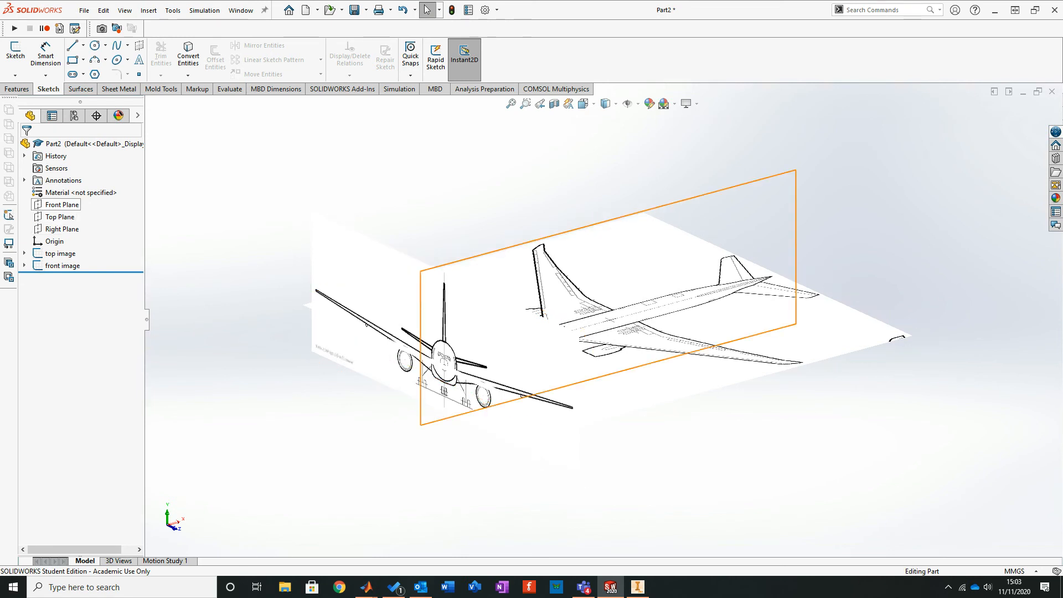
Step: Start a sketch on the Front Plane and insert the side image from the Desktop as a sketch picture
click(62, 205)
click(15, 54)
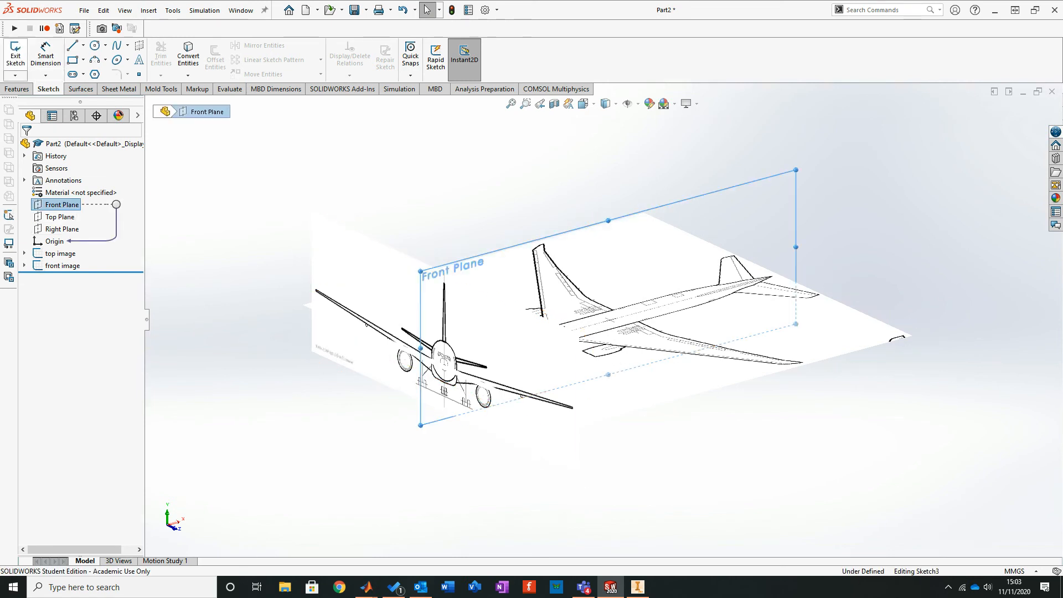
click(173, 10)
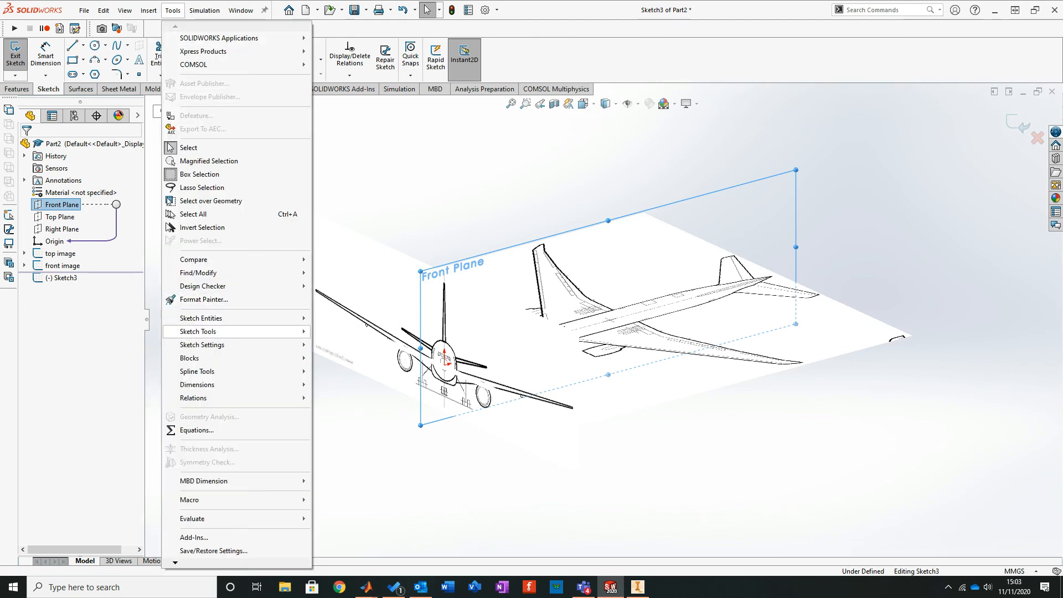
mouse_move(198, 331)
click(350, 543)
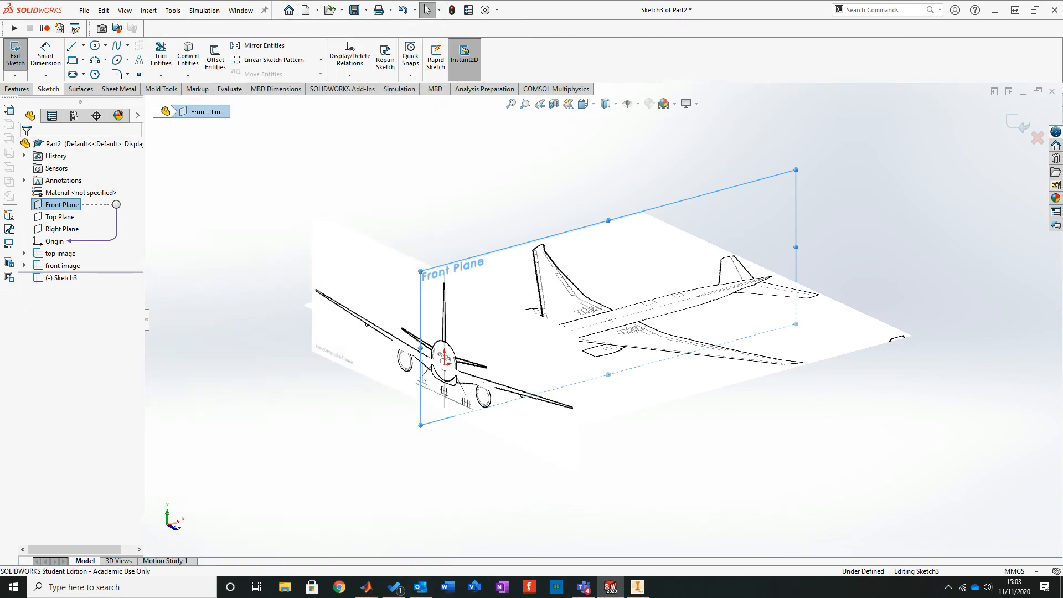
click(258, 186)
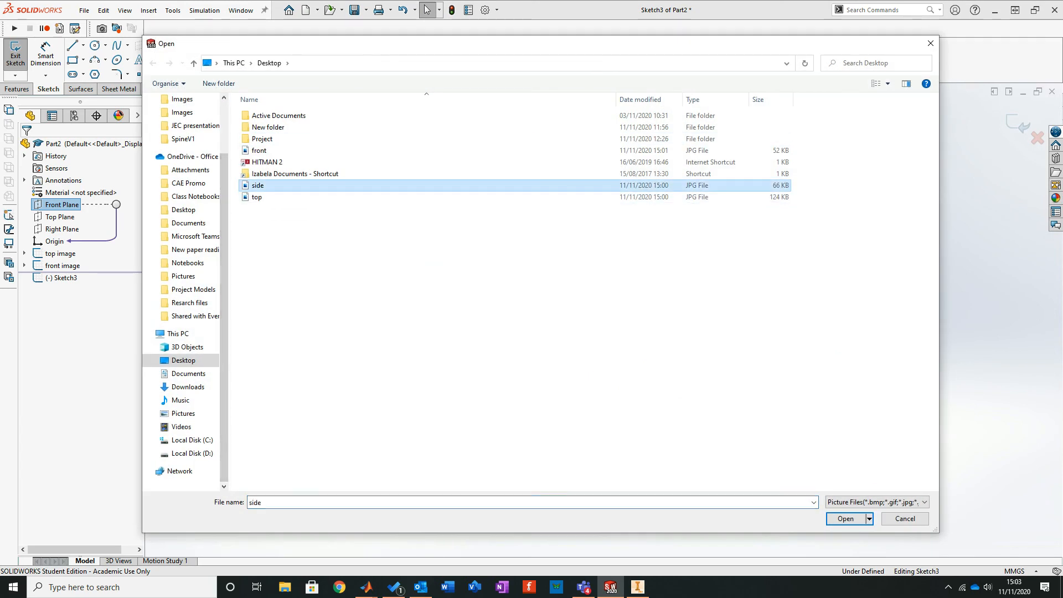
click(845, 518)
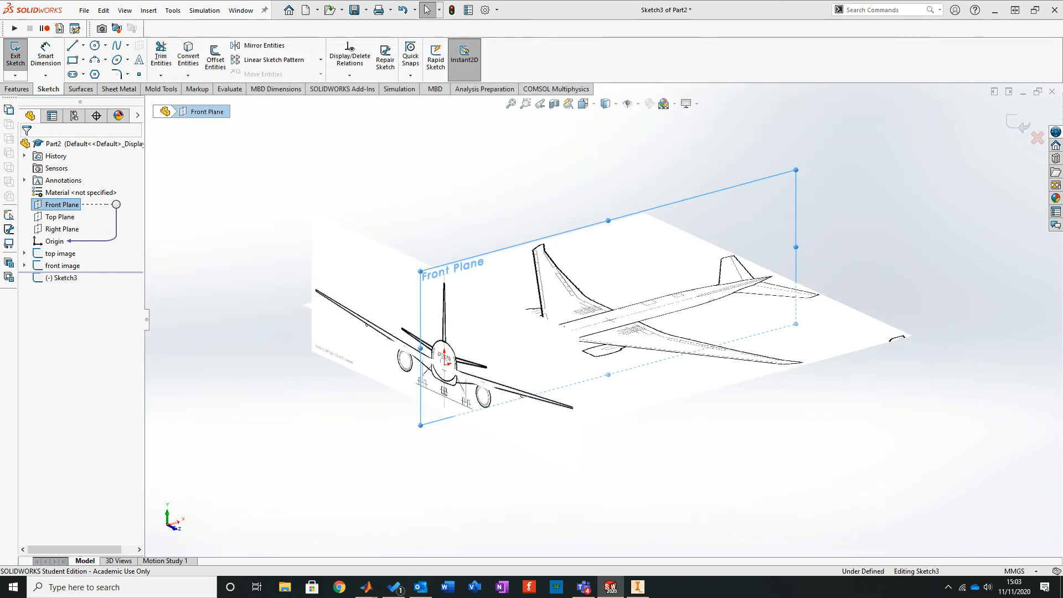
Step: Move the side-view picture so the aircraft's nose tip sits on the origin, at about X -22.18 mm and Y -114.34 mm
mouse_move(583, 104)
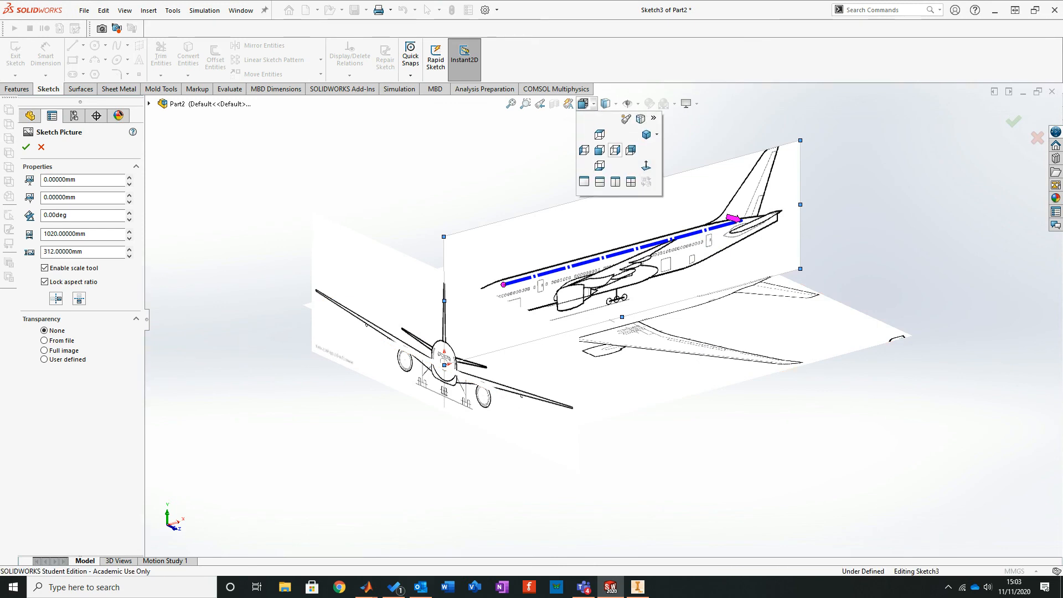
click(615, 150)
mouse_move(582, 103)
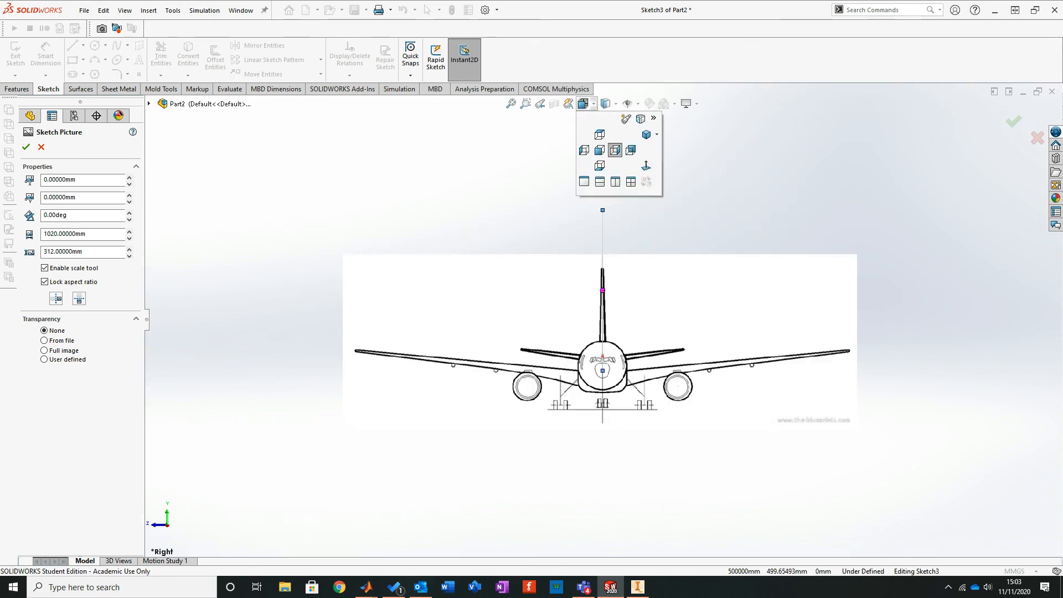
click(600, 150)
scroll(391, 320, down, 2)
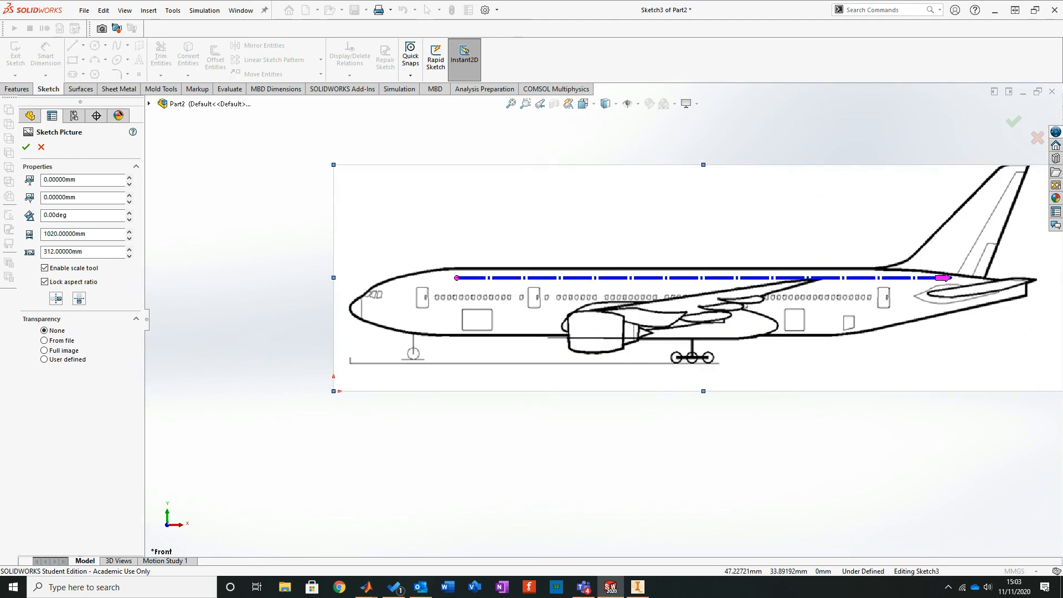
scroll(272, 414, down, 2)
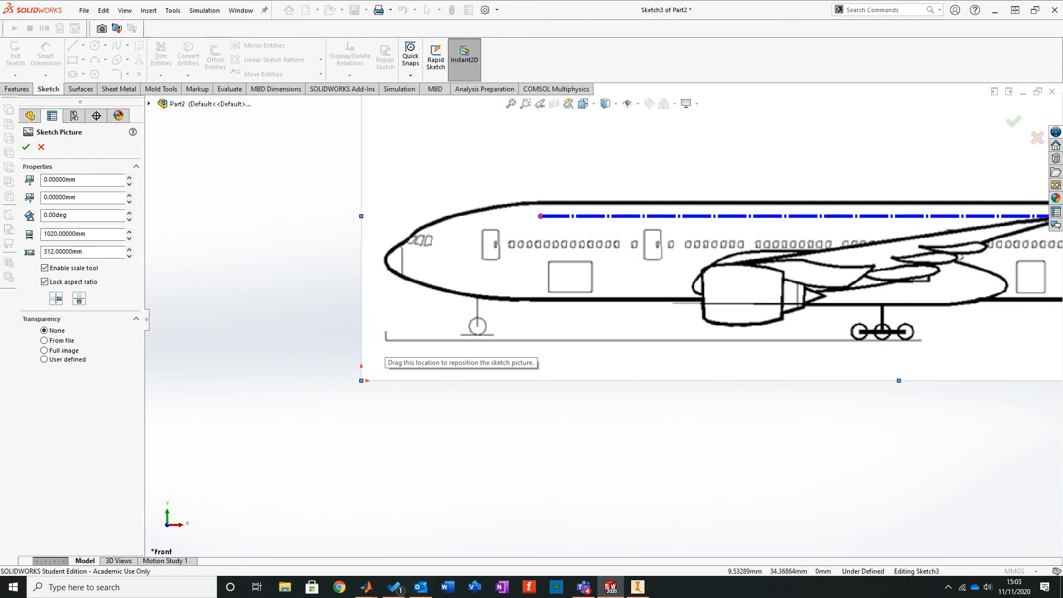
mouse_move(384, 352)
mouse_down()
mouse_move(284, 465)
mouse_move(375, 453)
mouse_move(376, 463)
mouse_up()
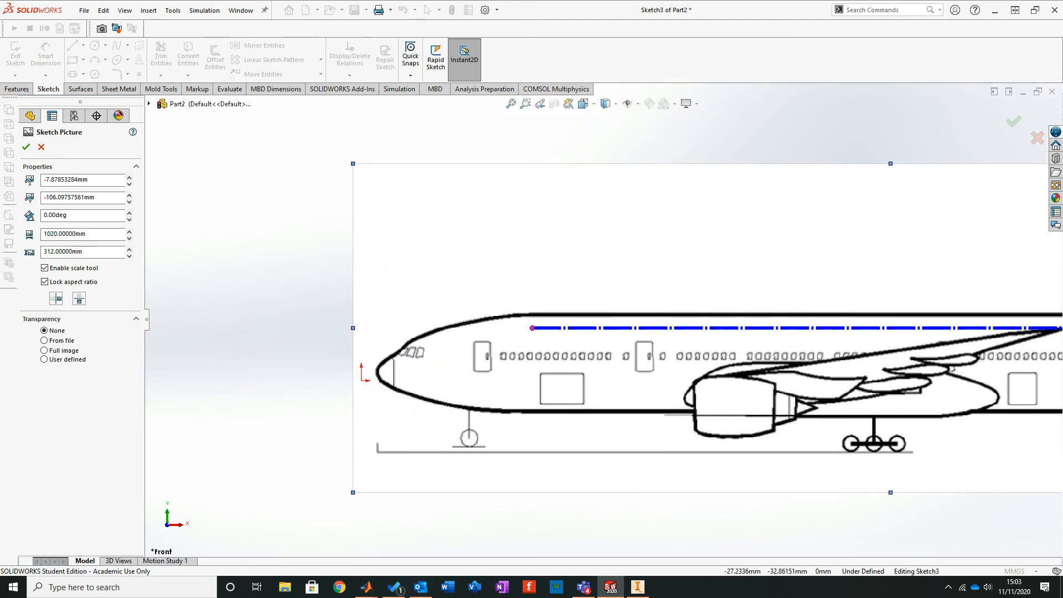
scroll(332, 412, down, 7)
scroll(603, 315, up, 3)
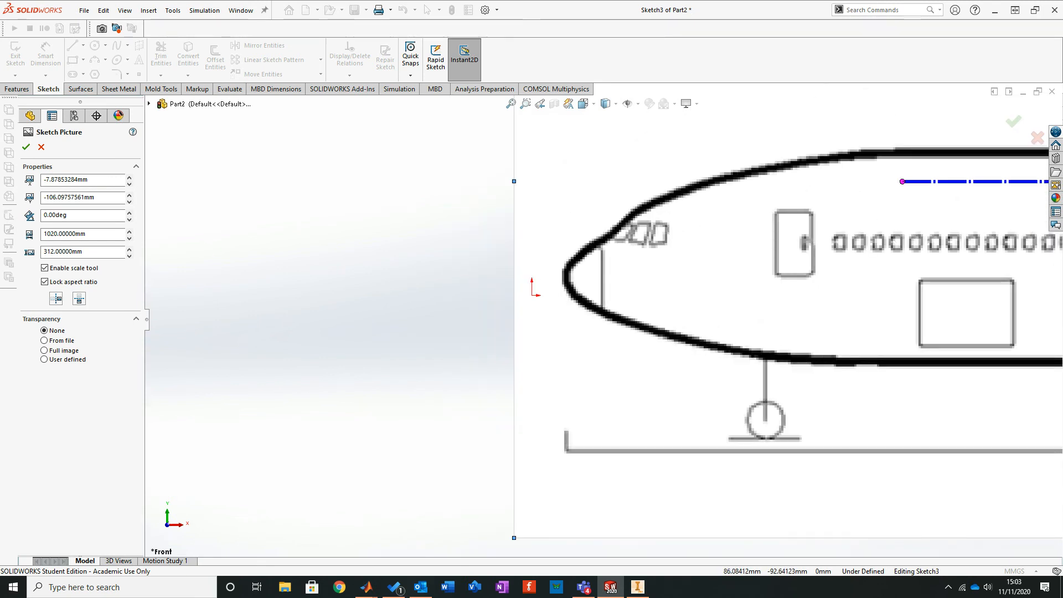
drag(675, 311, 642, 329)
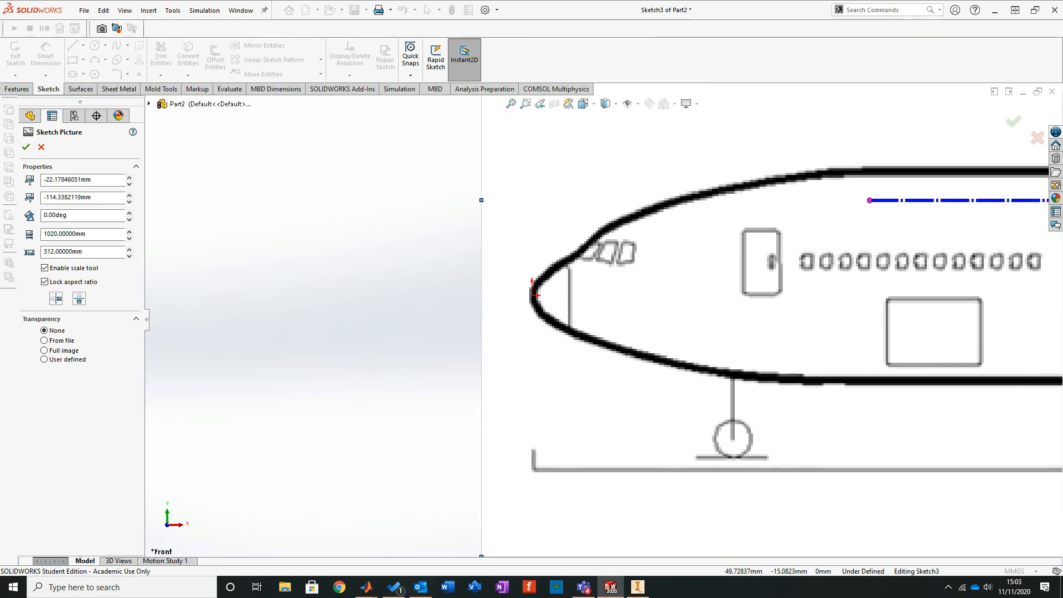
Step: Accept the side picture's placement, exit the sketch, and rename the sketch as side image
scroll(643, 330, up, 5)
click(1013, 122)
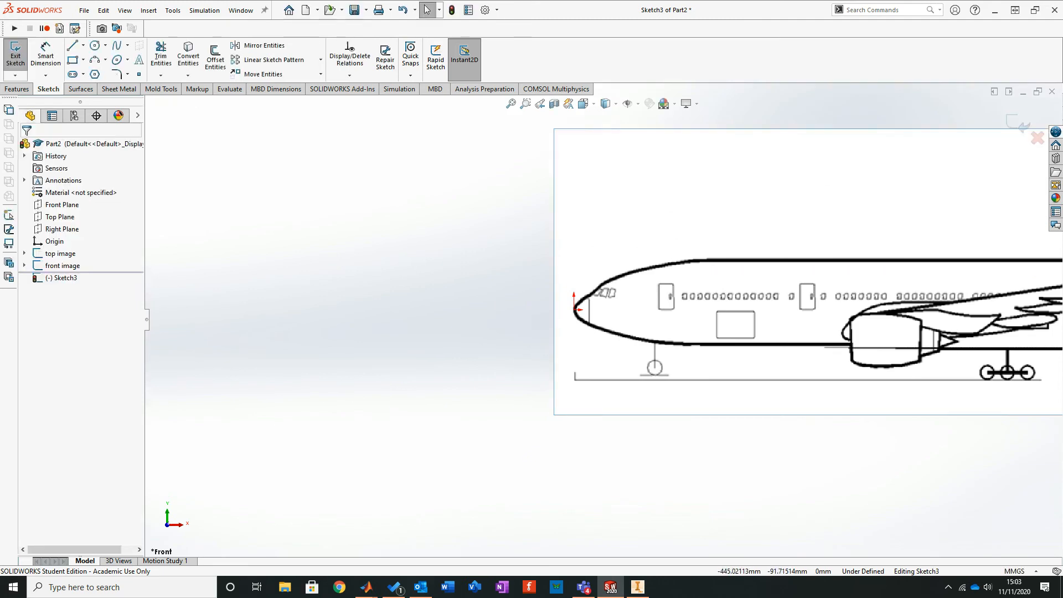
click(1017, 123)
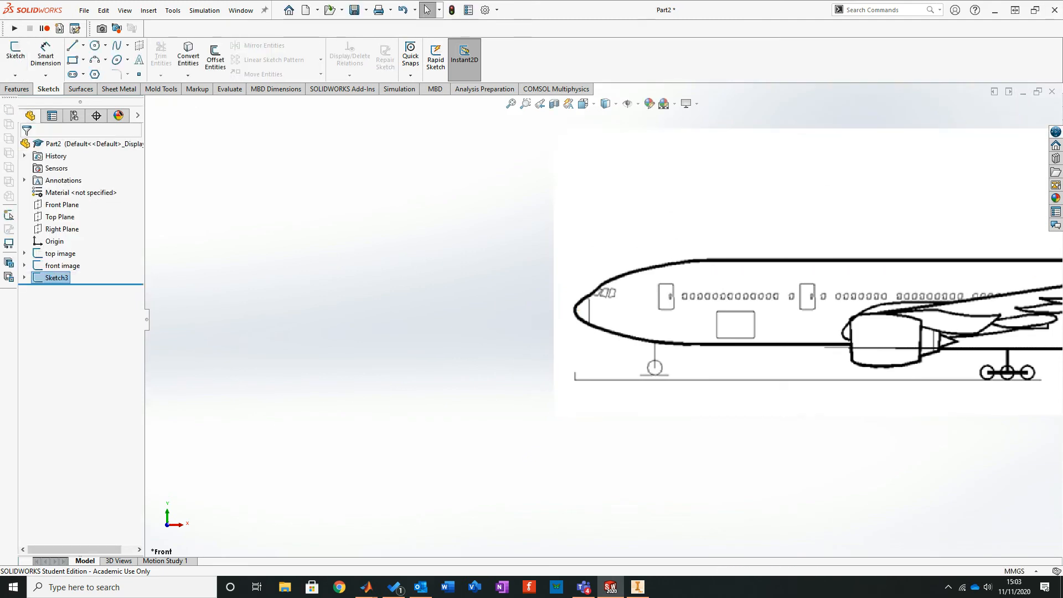
click(56, 278)
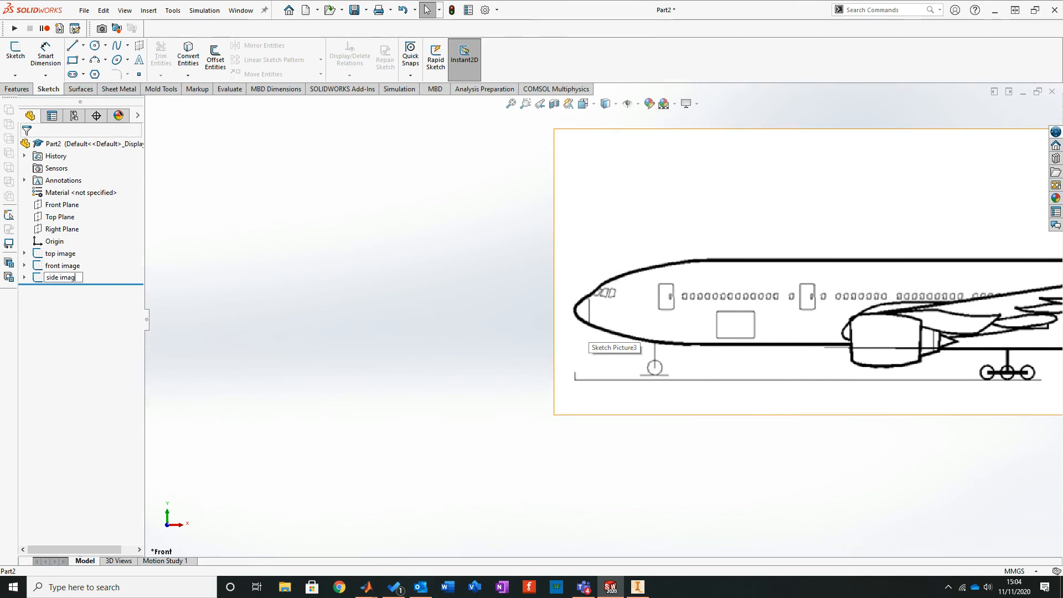
key(Return)
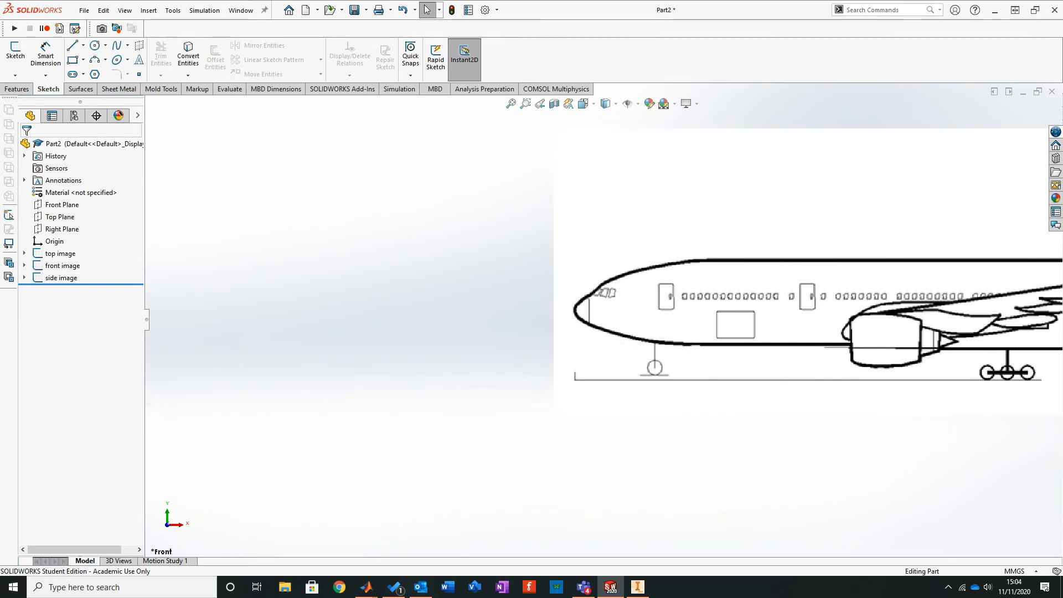
Step: Examine how the top, front and side pictures line up with each other in 3D, including from the isometric view
middle_drag(620, 348, 662, 365)
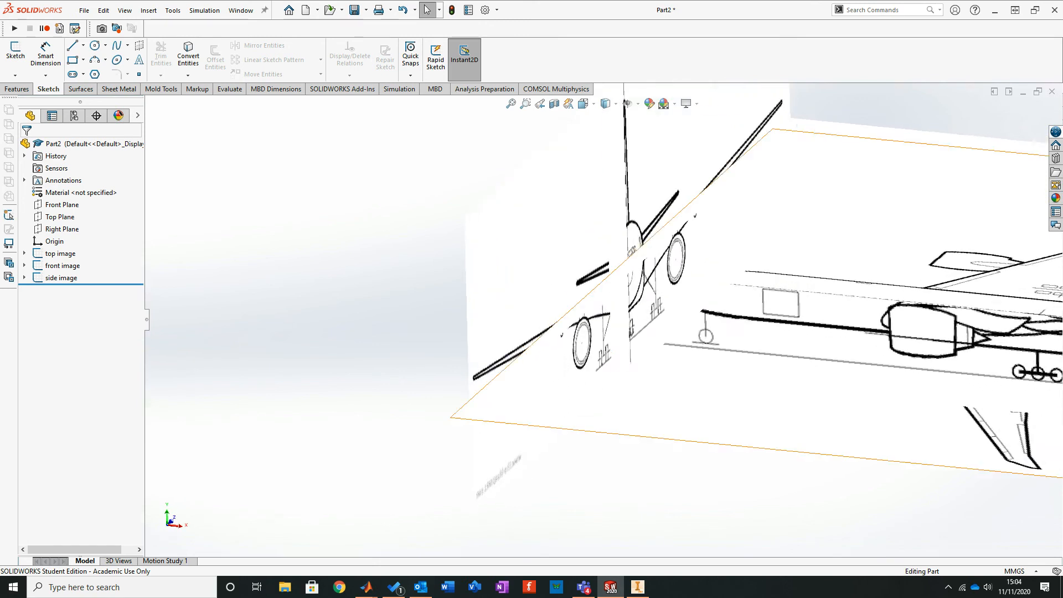
scroll(649, 388, up, 5)
mouse_move(647, 410)
middle_down()
mouse_move(655, 358)
mouse_move(620, 354)
mouse_move(606, 310)
mouse_move(613, 271)
mouse_move(637, 321)
mouse_move(753, 332)
mouse_move(687, 354)
mouse_move(658, 420)
mouse_move(673, 399)
middle_up()
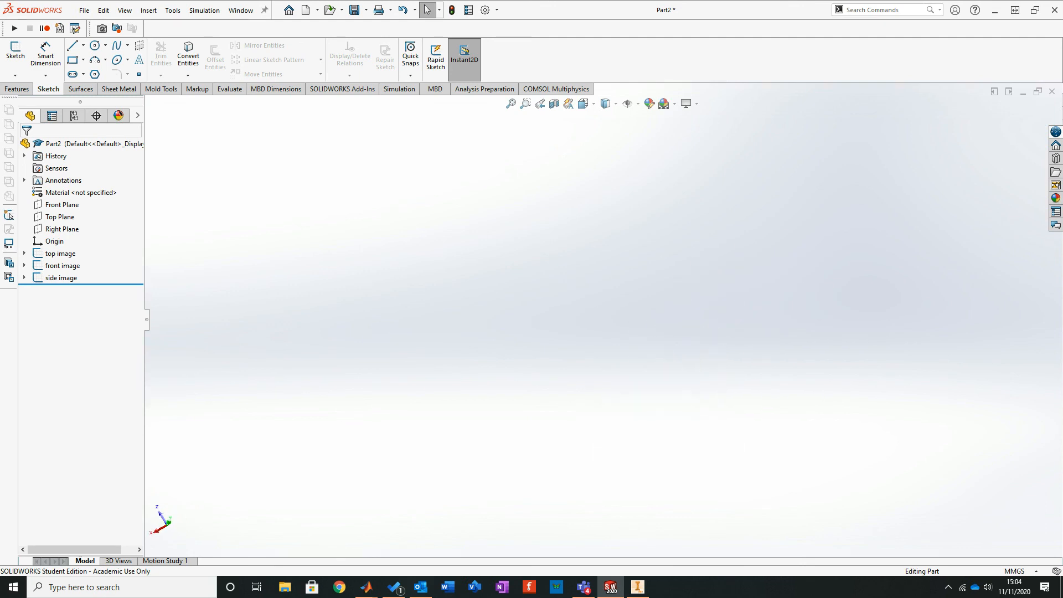
click(510, 103)
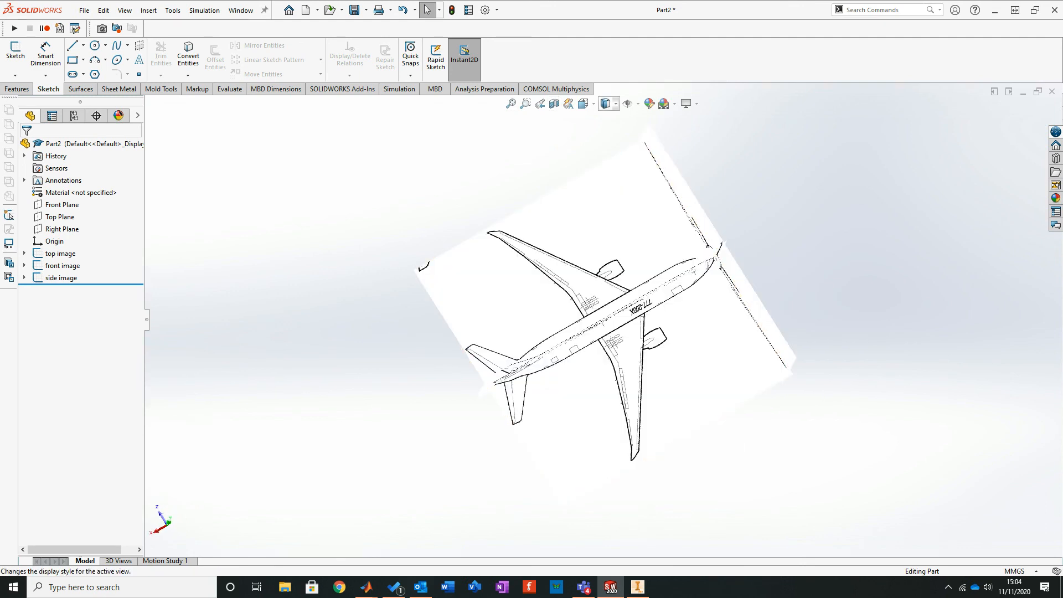
click(583, 104)
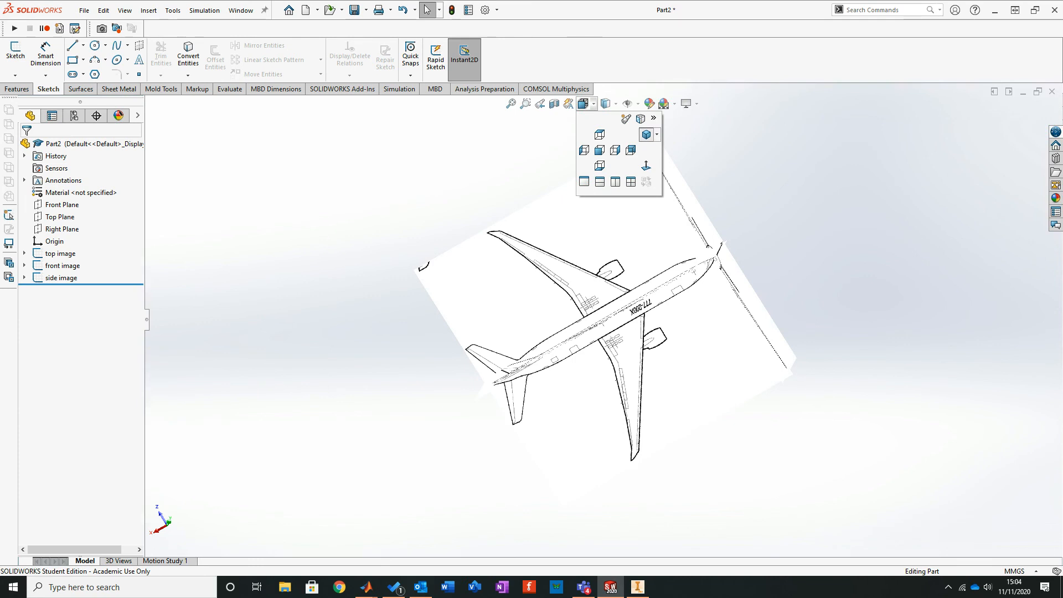
click(646, 135)
mouse_move(642, 360)
middle_down()
mouse_move(648, 341)
mouse_move(725, 304)
mouse_move(665, 343)
mouse_move(609, 315)
mouse_move(628, 297)
mouse_move(647, 302)
mouse_move(587, 321)
mouse_move(592, 341)
mouse_move(614, 304)
mouse_move(711, 311)
mouse_move(612, 329)
mouse_move(628, 302)
mouse_move(631, 332)
middle_up()
Step: Start a sketch on the Top Plane and trace the upper nose outline from the origin with a three-point arc of about 181 mm radius
click(59, 217)
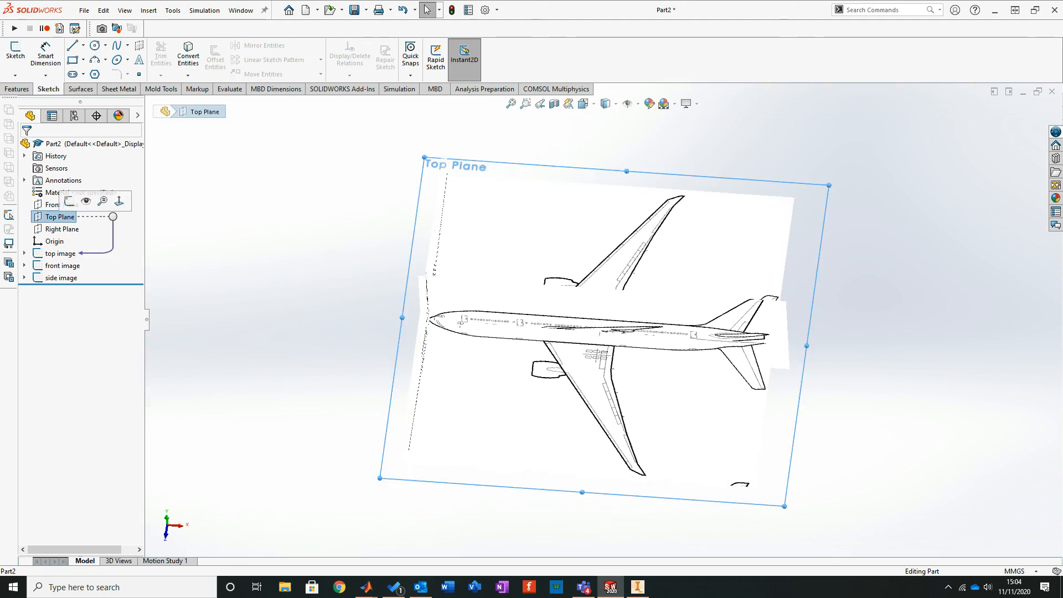
click(15, 52)
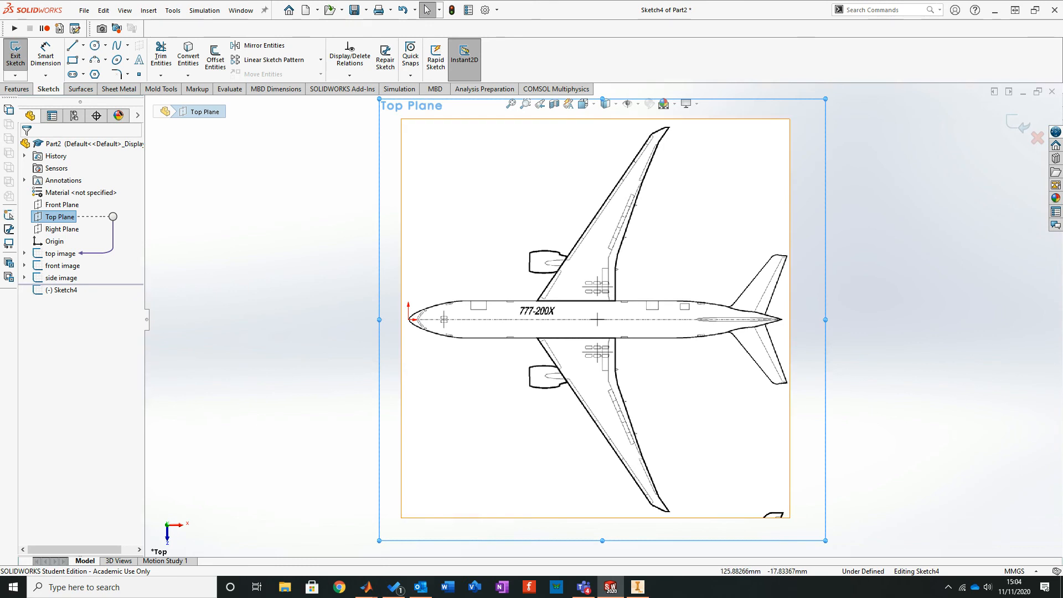
scroll(415, 325, down, 6)
scroll(421, 307, down, 3)
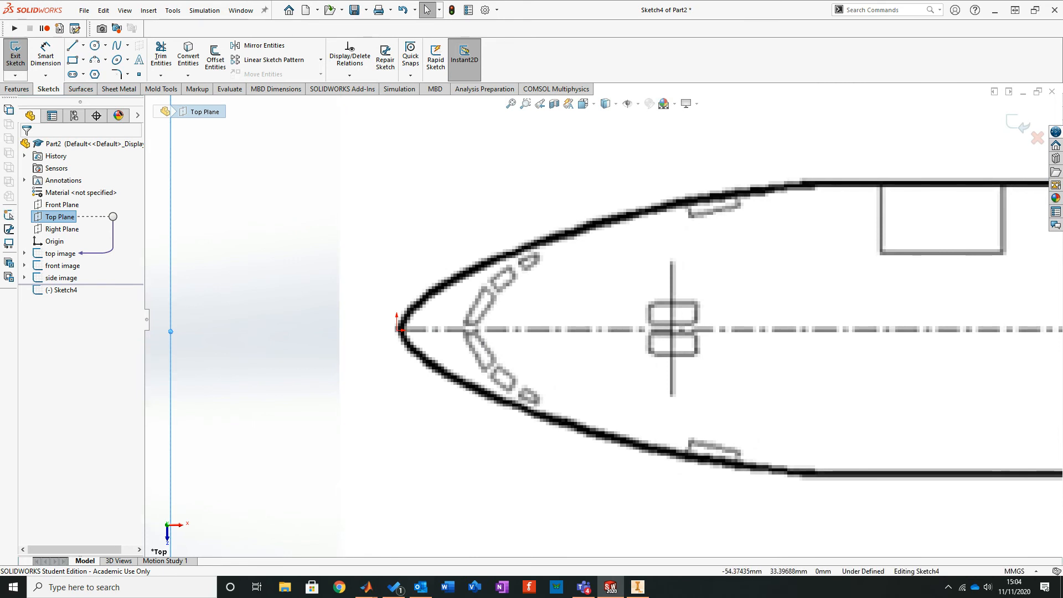
click(94, 60)
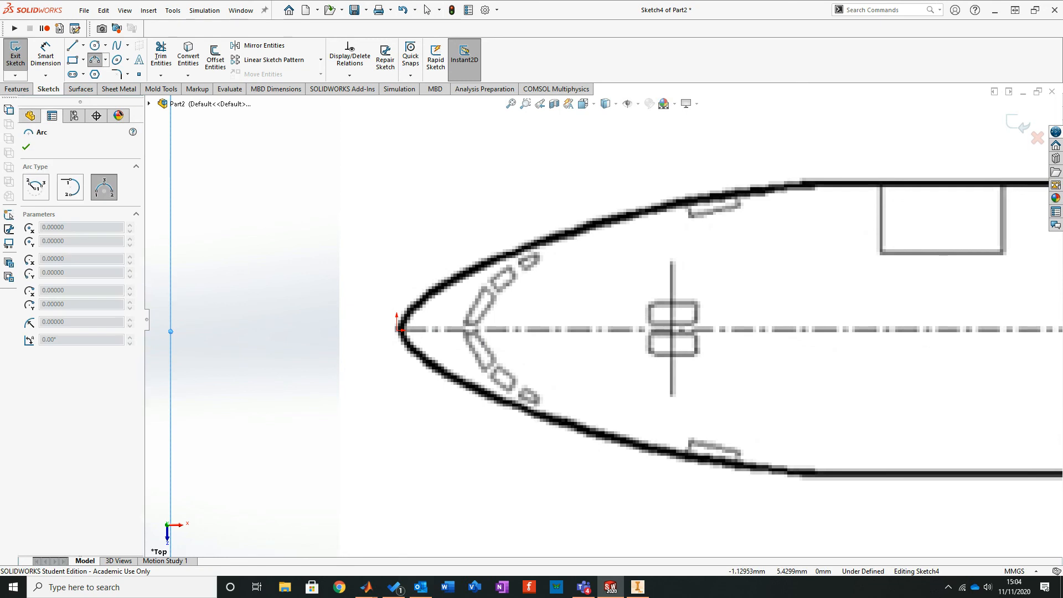
click(396, 330)
click(611, 209)
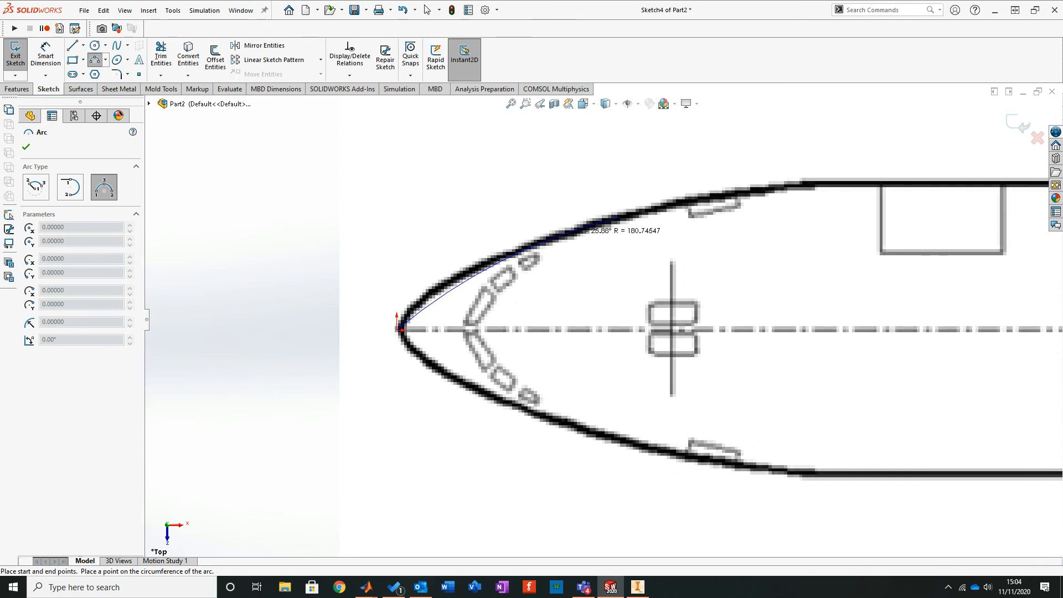
click(502, 262)
Step: Draw a second three-point arc of about 311 mm radius from the first arc's end to the start of the straight fuselage edge
click(620, 217)
click(803, 181)
click(723, 195)
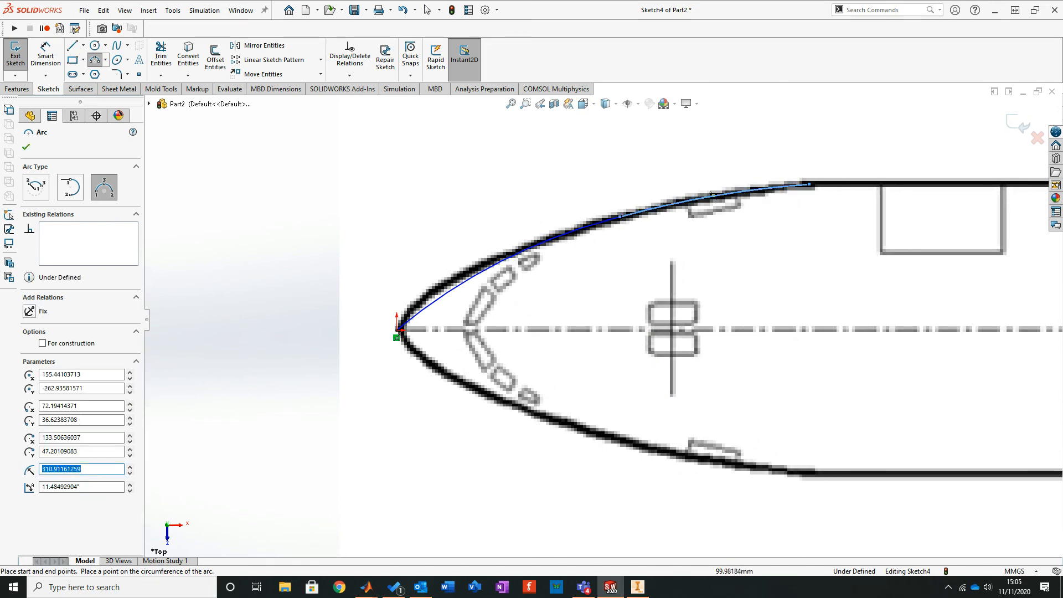
Step: Move the joint between the two nose arcs closer to the nose tip and make the arcs tangent
key(F1)
click(849, 81)
key(Escape)
scroll(617, 203, down, 2)
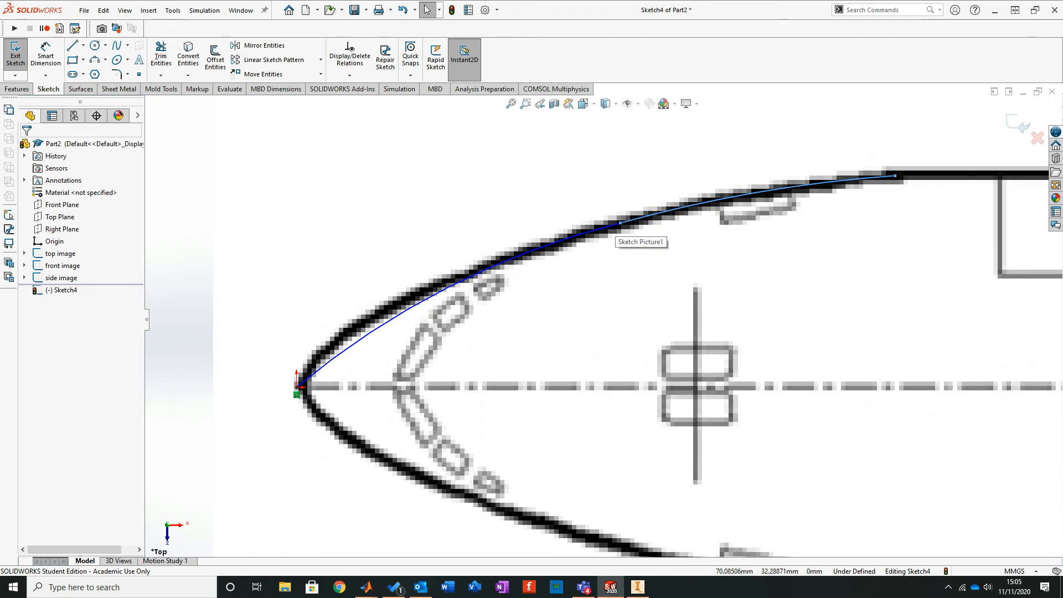
ctrl+click(585, 233)
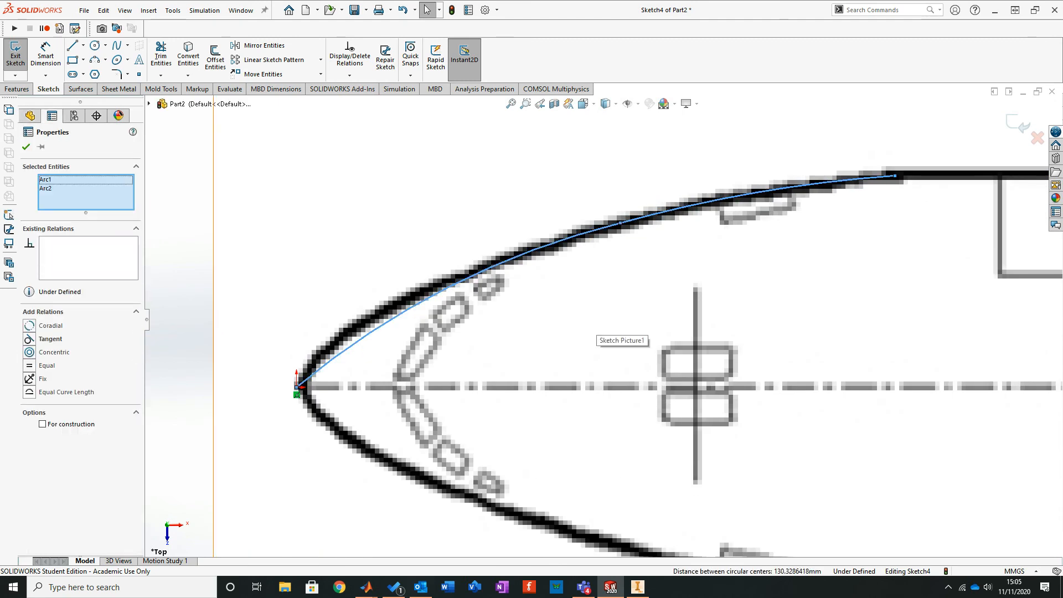
click(494, 259)
drag(494, 259, 454, 279)
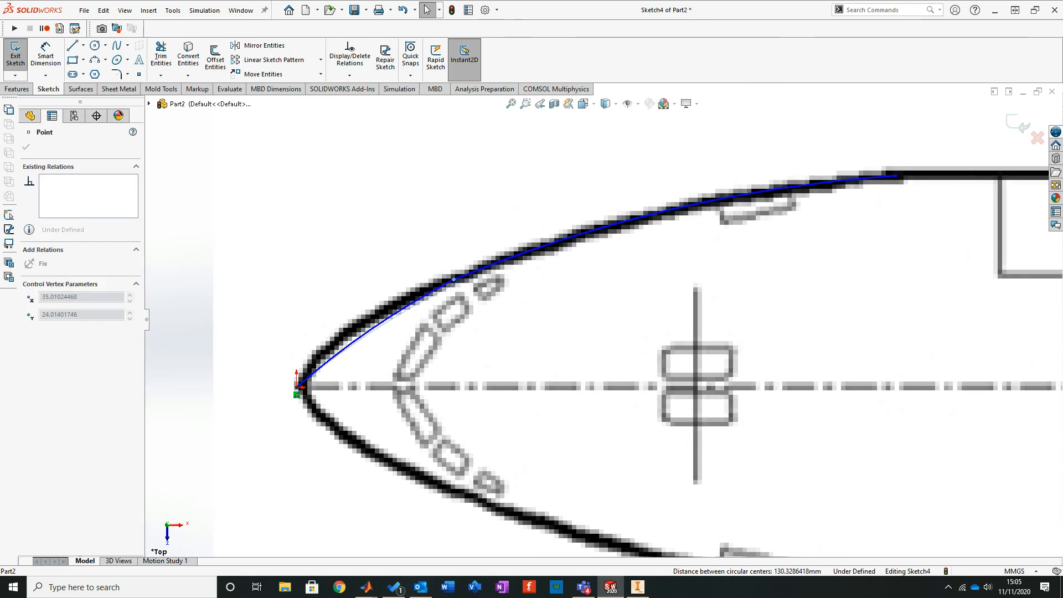
drag(451, 281, 450, 279)
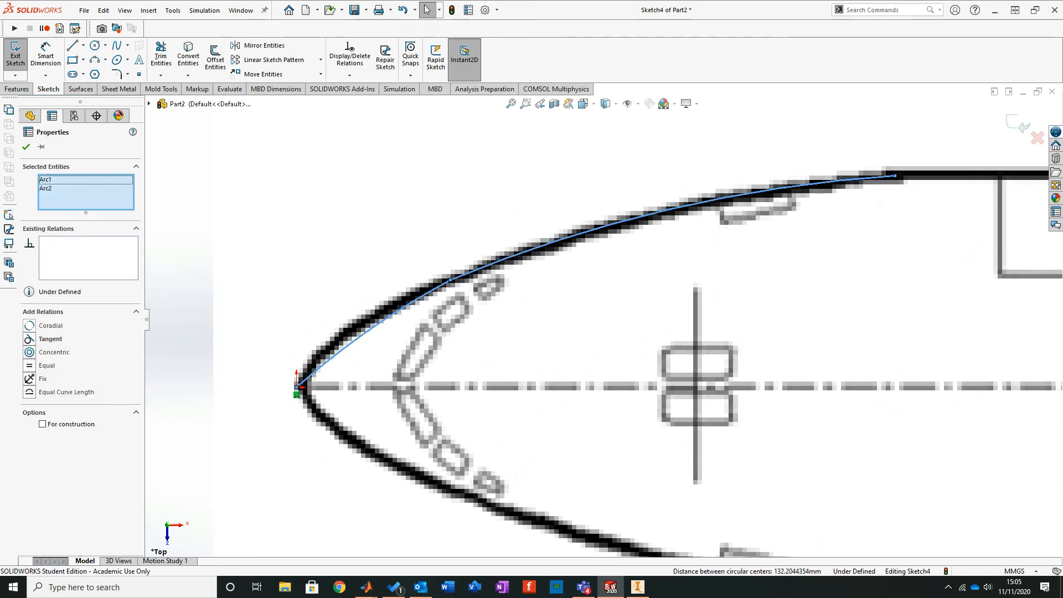
click(29, 338)
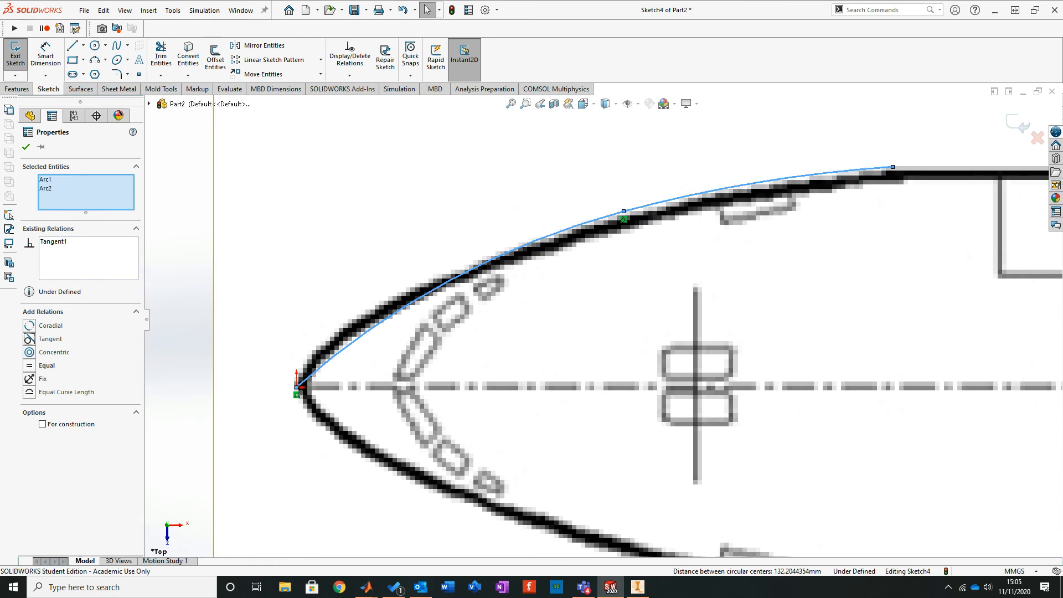
Step: Reposition the arcs' shared point nearer the nose and their rear endpoint at the straight fuselage edge to fit the pictured outline
mouse_move(624, 211)
mouse_down()
mouse_move(506, 244)
mouse_move(460, 273)
mouse_move(548, 242)
mouse_move(482, 262)
mouse_move(354, 335)
mouse_move(454, 277)
mouse_move(395, 310)
mouse_move(554, 238)
mouse_move(354, 332)
mouse_move(443, 277)
mouse_move(537, 245)
mouse_move(421, 293)
mouse_move(446, 279)
mouse_up()
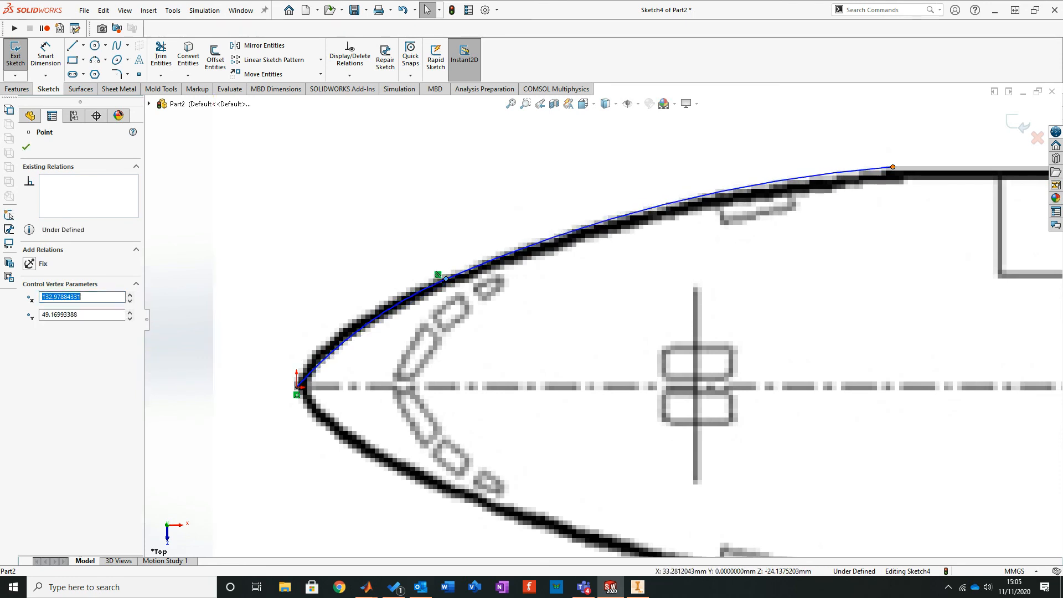
drag(892, 167, 891, 175)
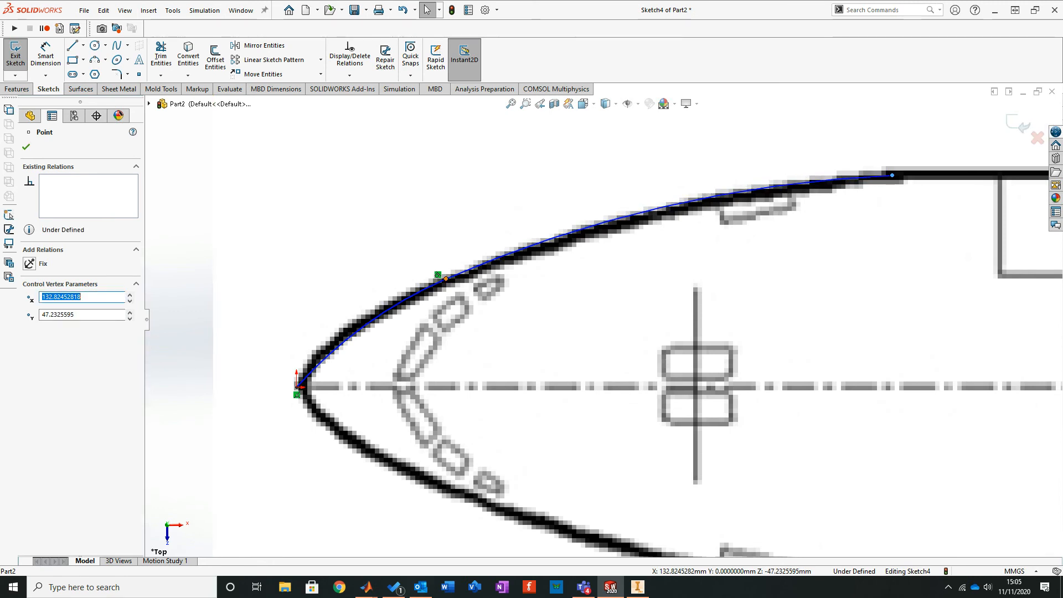
drag(446, 278, 392, 308)
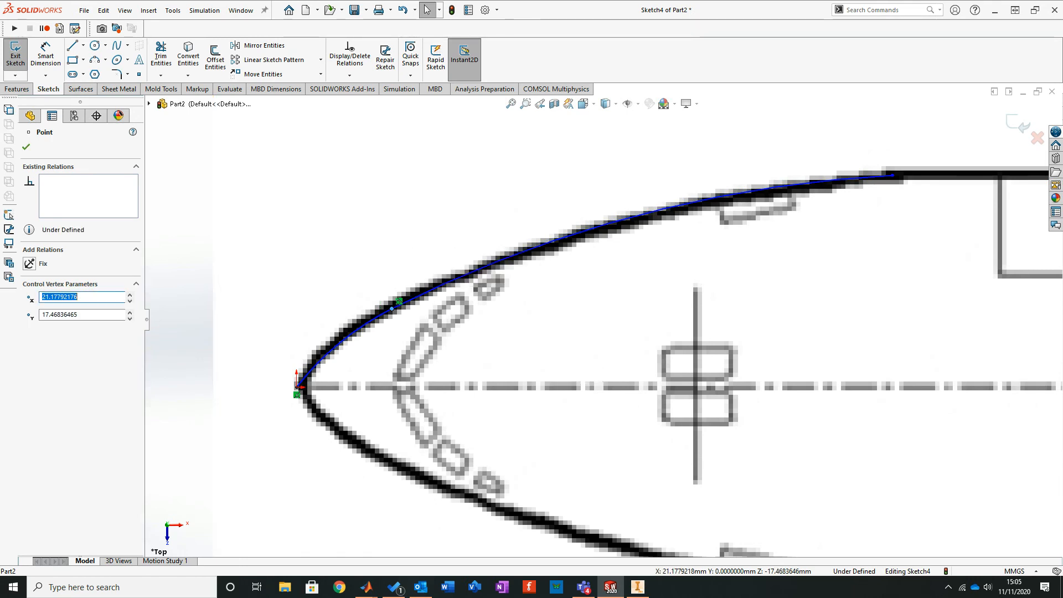
Step: Draw a horizontal construction line about 151 mm long from the origin along the fuselage centreline
key(l)
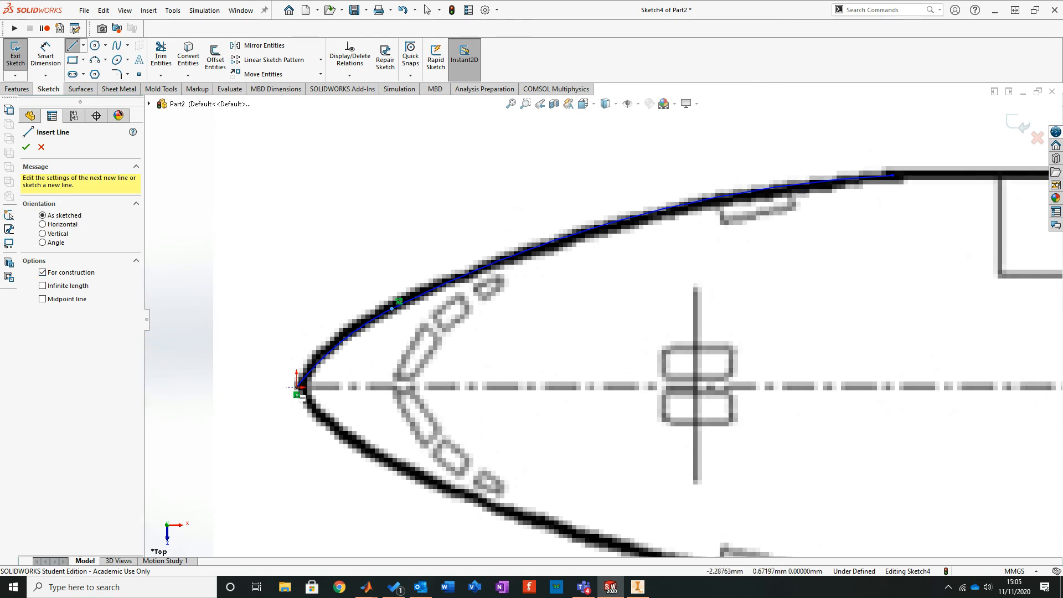
click(297, 386)
click(967, 386)
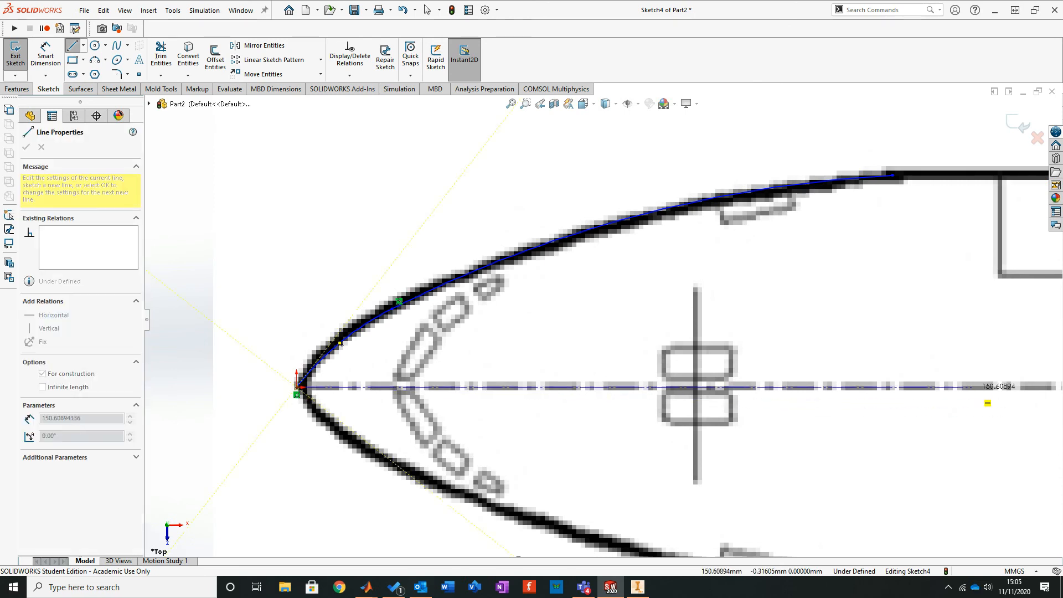
key(Escape)
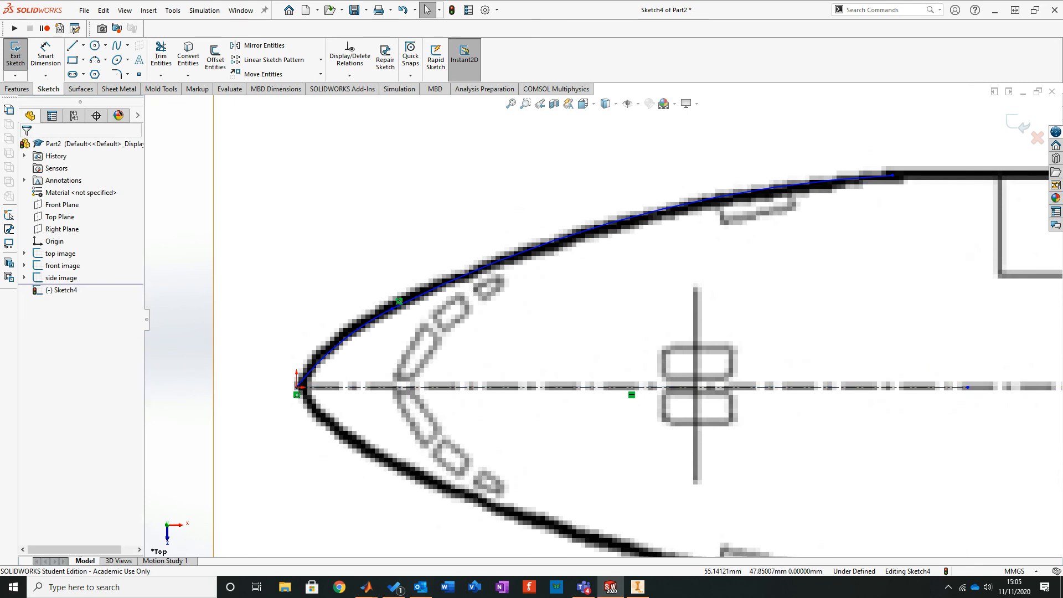
Step: Mirror both nose arcs about the construction centreline and exit the sketch
click(264, 45)
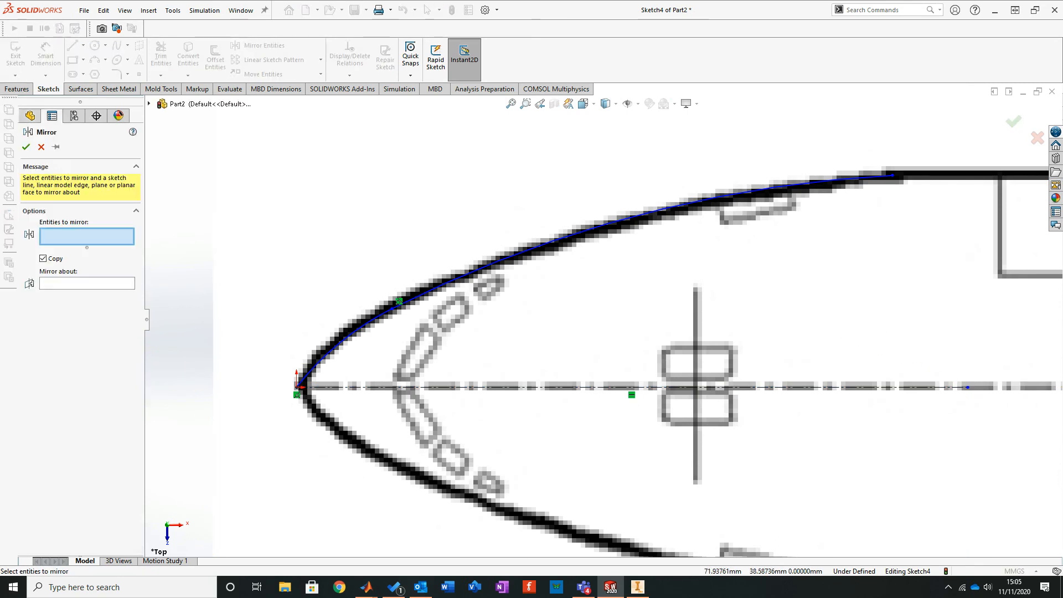
click(531, 249)
click(343, 338)
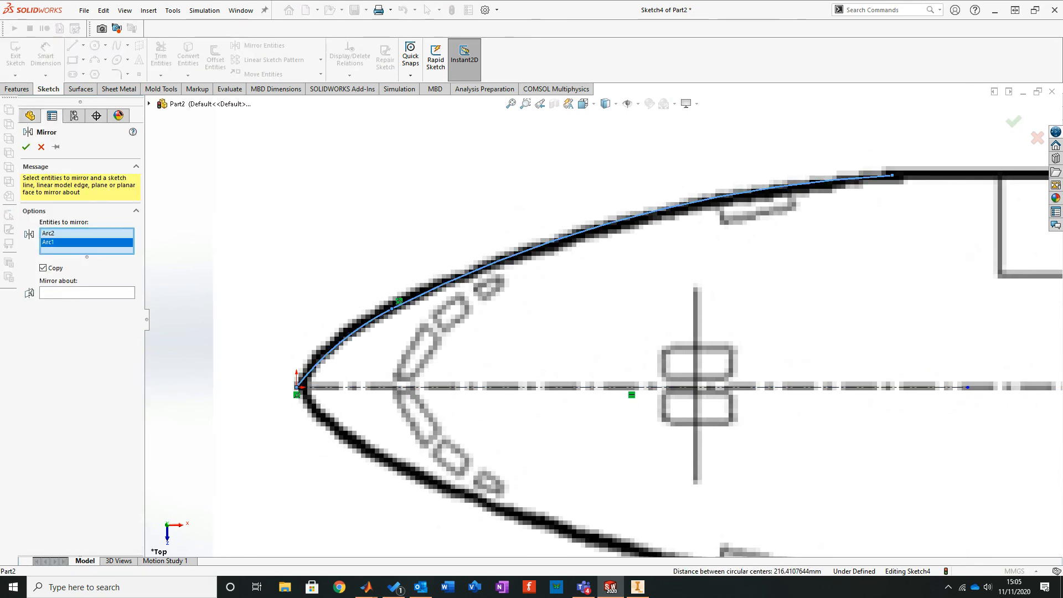
click(87, 293)
click(532, 387)
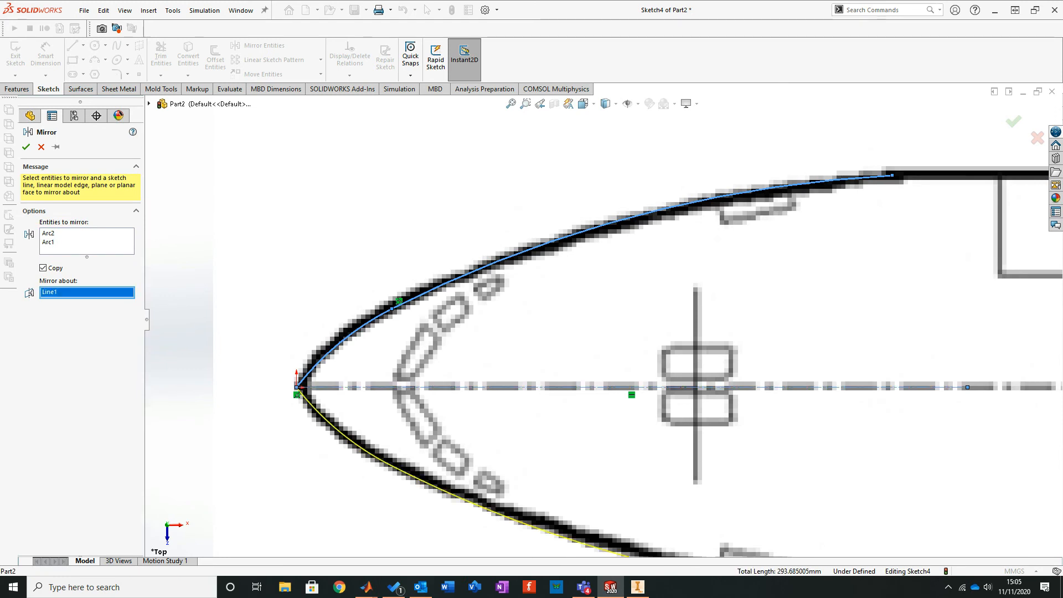
click(25, 146)
scroll(482, 296, up, 3)
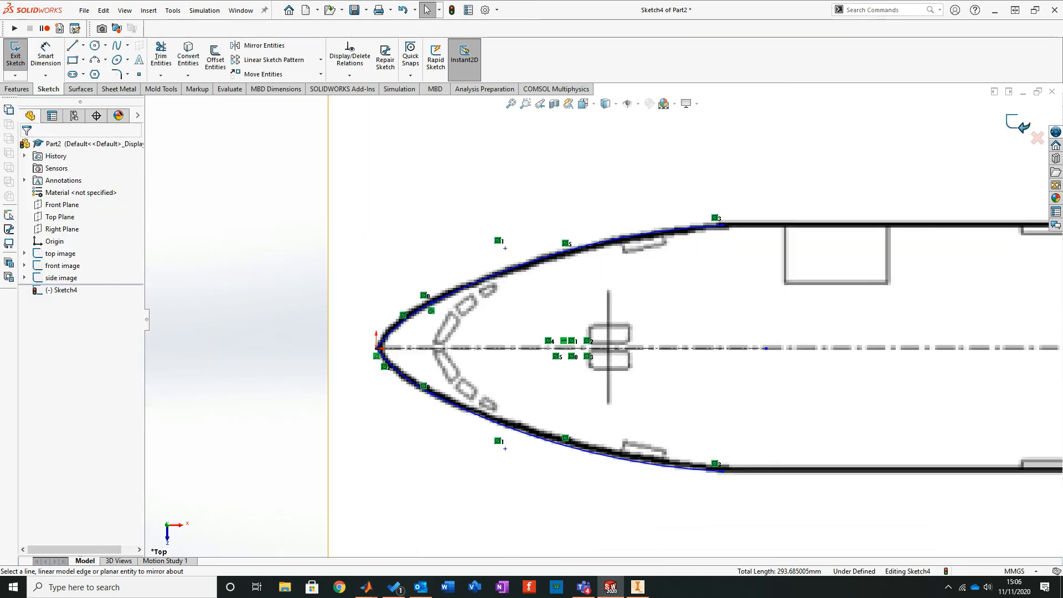
click(1022, 125)
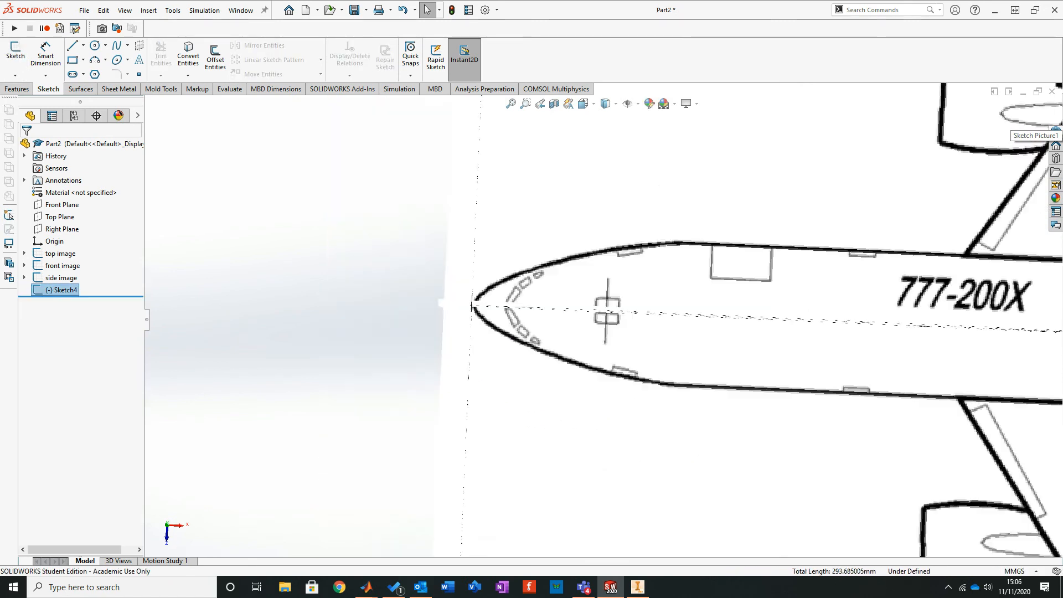
Step: Examine in 3D how the traced top-view nose outline lines up with the side picture at the nose tip
scroll(992, 489, up, 4)
mouse_move(992, 488)
middle_down()
mouse_move(678, 443)
mouse_move(675, 426)
mouse_move(591, 388)
middle_up()
drag(590, 389, 596, 394)
scroll(603, 402, down, 4)
mouse_move(597, 394)
middle_down()
mouse_move(661, 381)
mouse_move(648, 379)
middle_up()
scroll(534, 376, up, 4)
mouse_move(530, 373)
middle_down()
mouse_move(515, 415)
mouse_move(604, 400)
mouse_move(518, 391)
mouse_move(501, 403)
middle_up()
scroll(319, 411, down, 3)
scroll(302, 373, down, 3)
scroll(302, 374, up, 1)
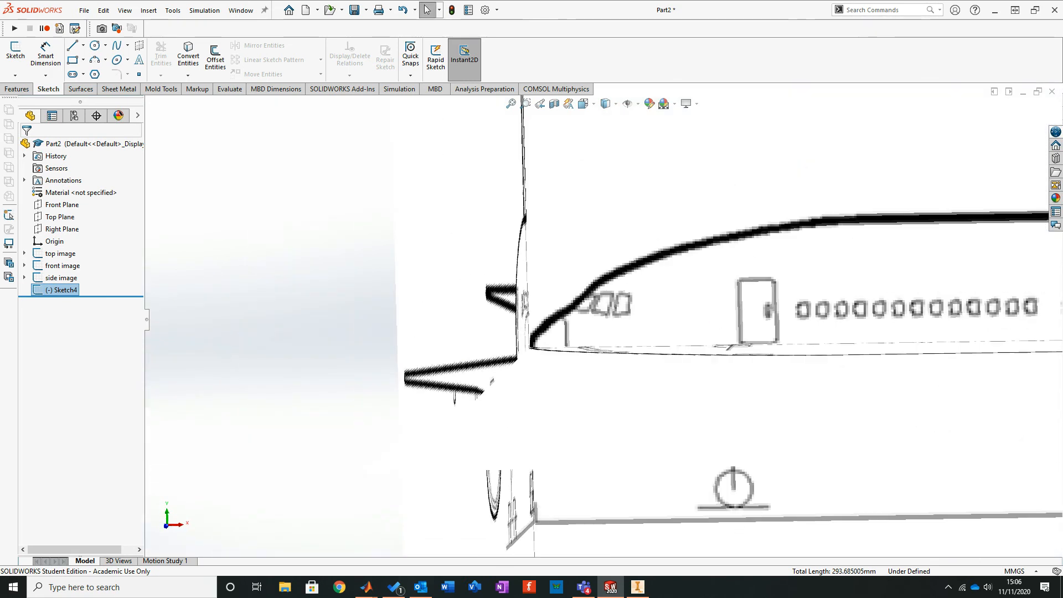
scroll(337, 382, down, 3)
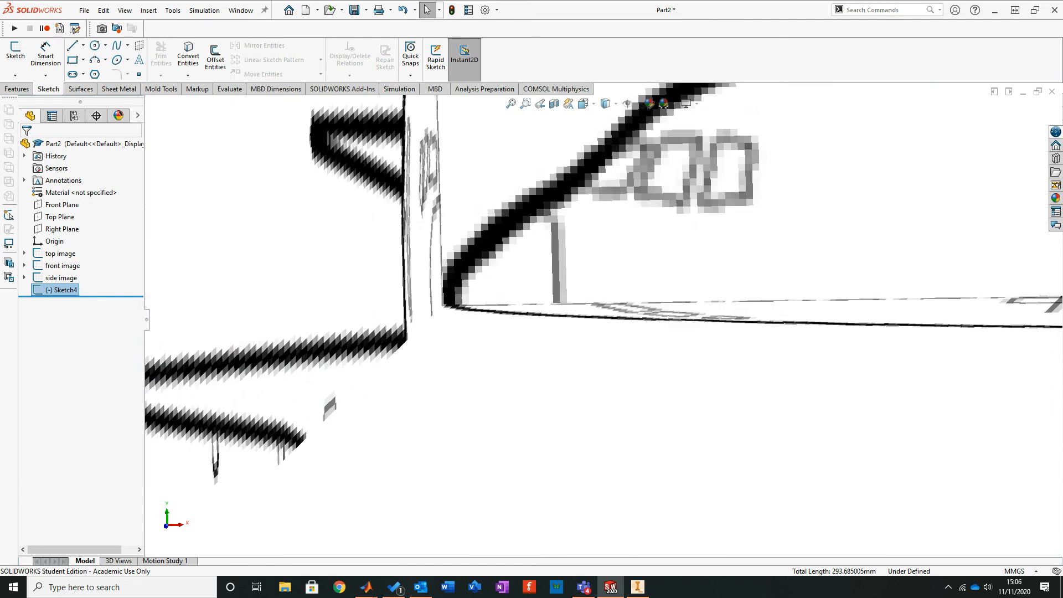
scroll(608, 327, up, 3)
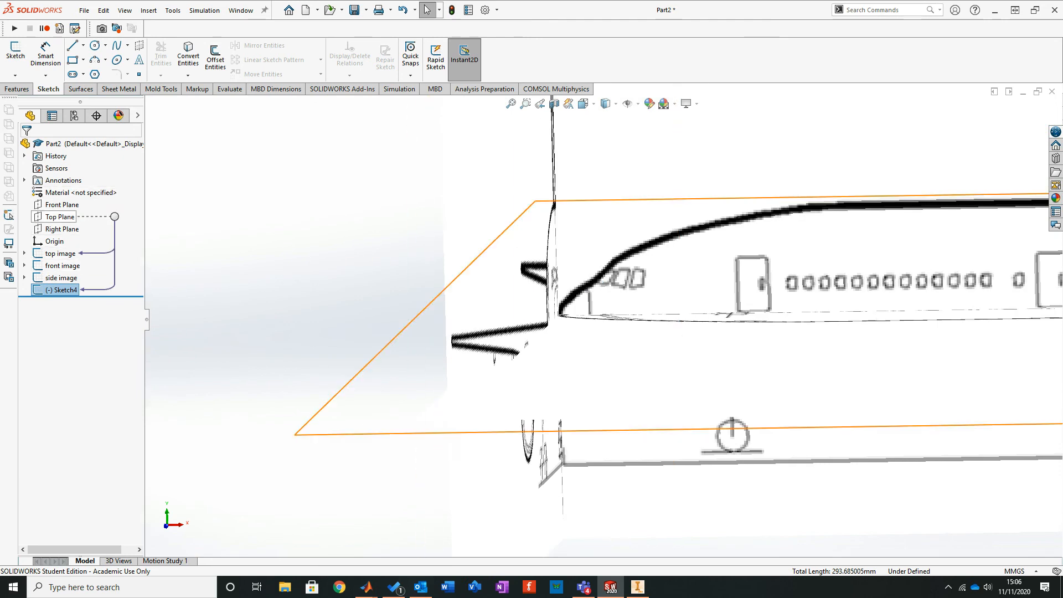
Step: Start a sketch on the Front Plane over the side picture's nose
click(62, 229)
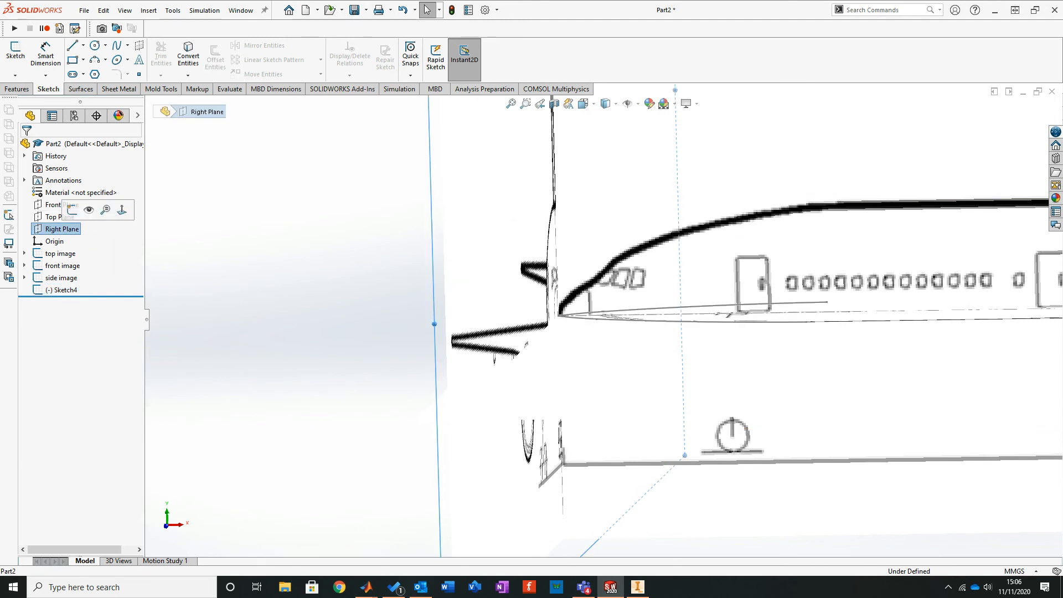
scroll(479, 270, up, 5)
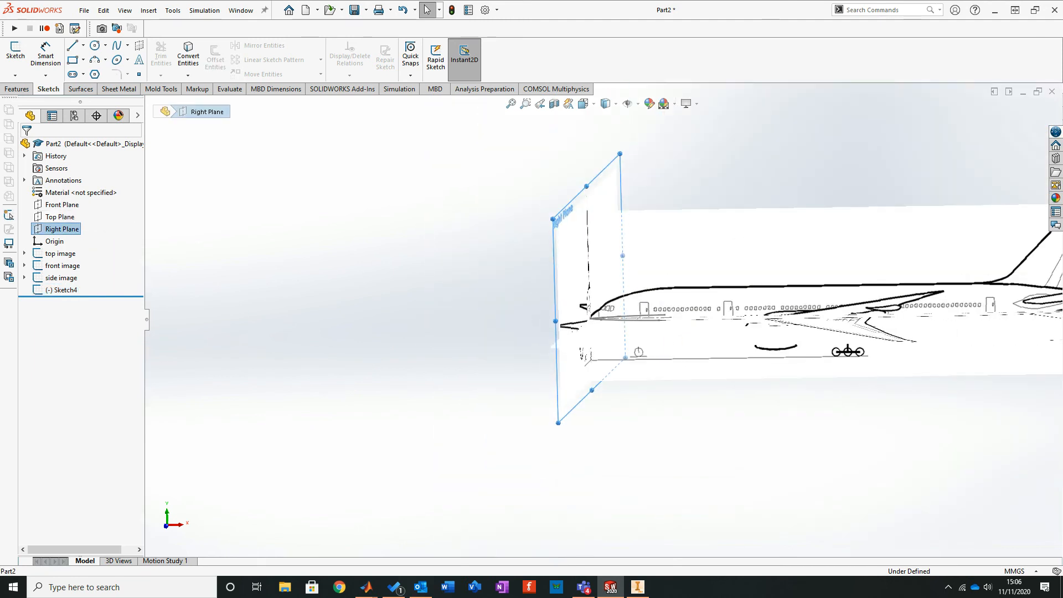
click(62, 204)
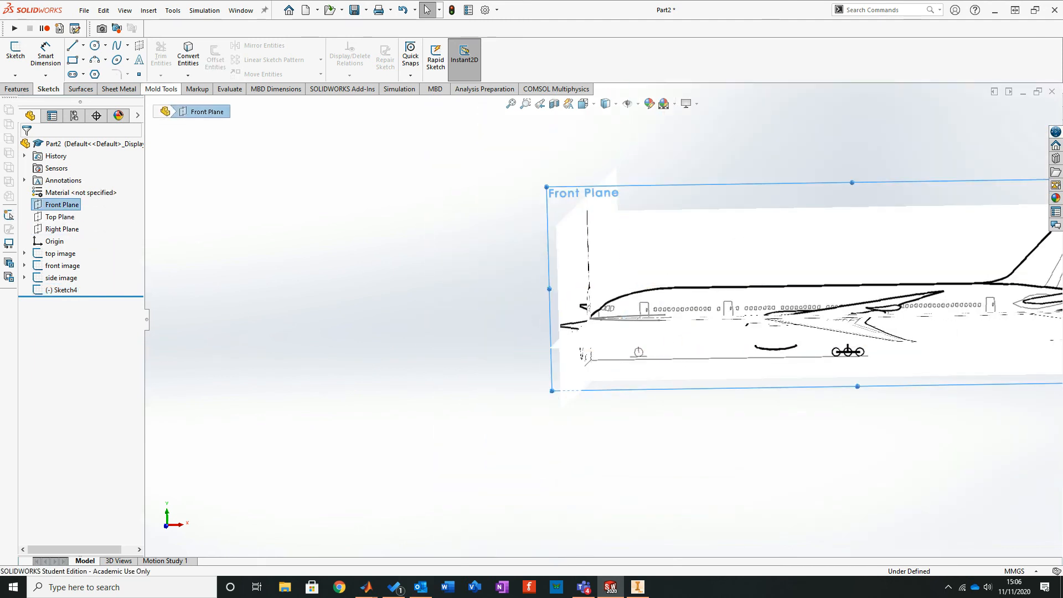
click(15, 53)
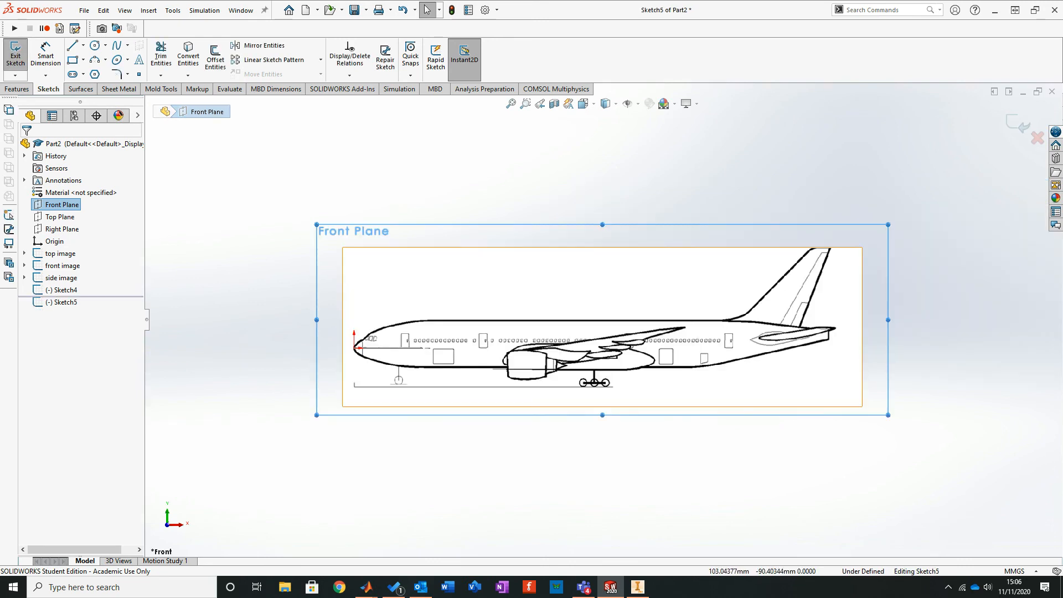
scroll(357, 349, down, 10)
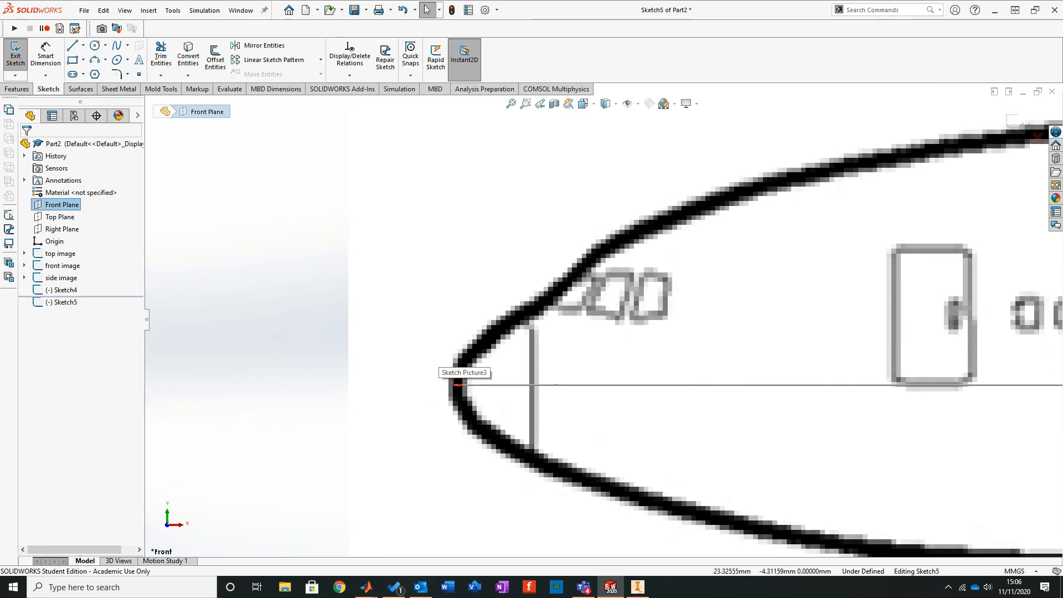
scroll(518, 437, down, 4)
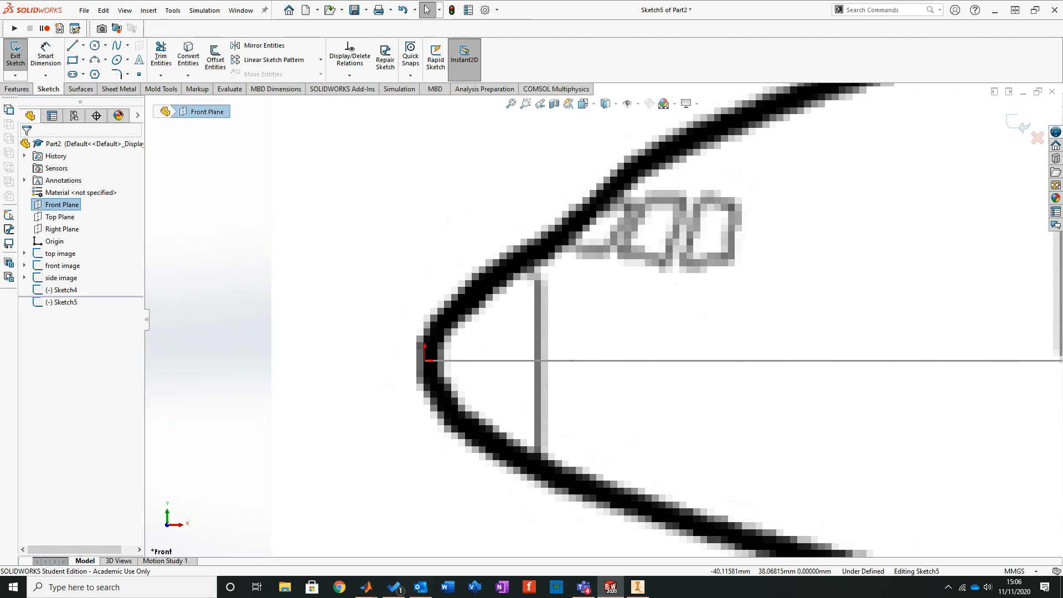
Step: Trace the upper nose edge from the origin to below the cockpit windows with a three-point arc of about 38 mm radius
click(94, 60)
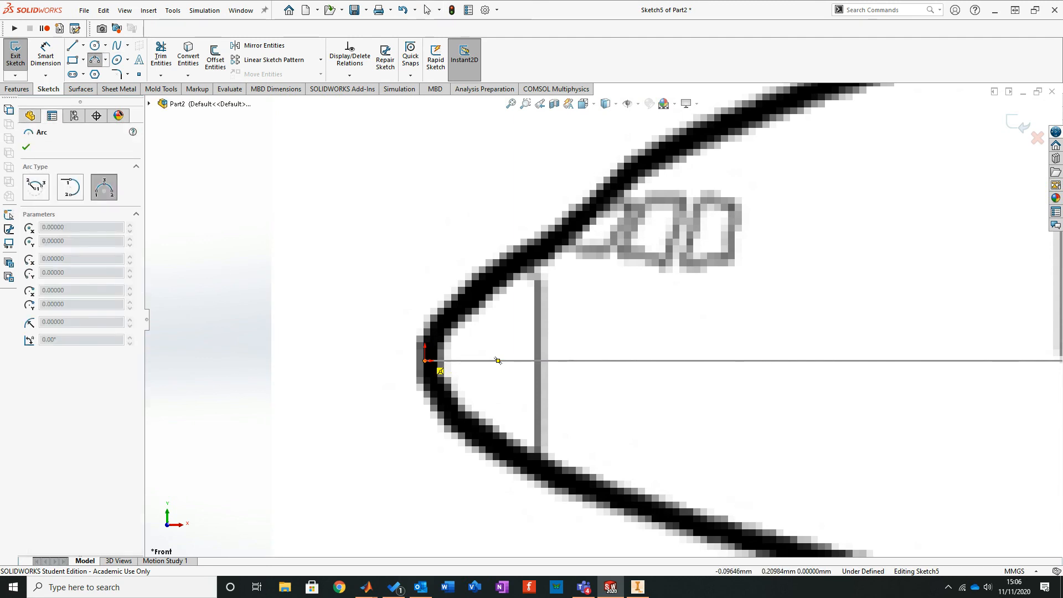
click(424, 360)
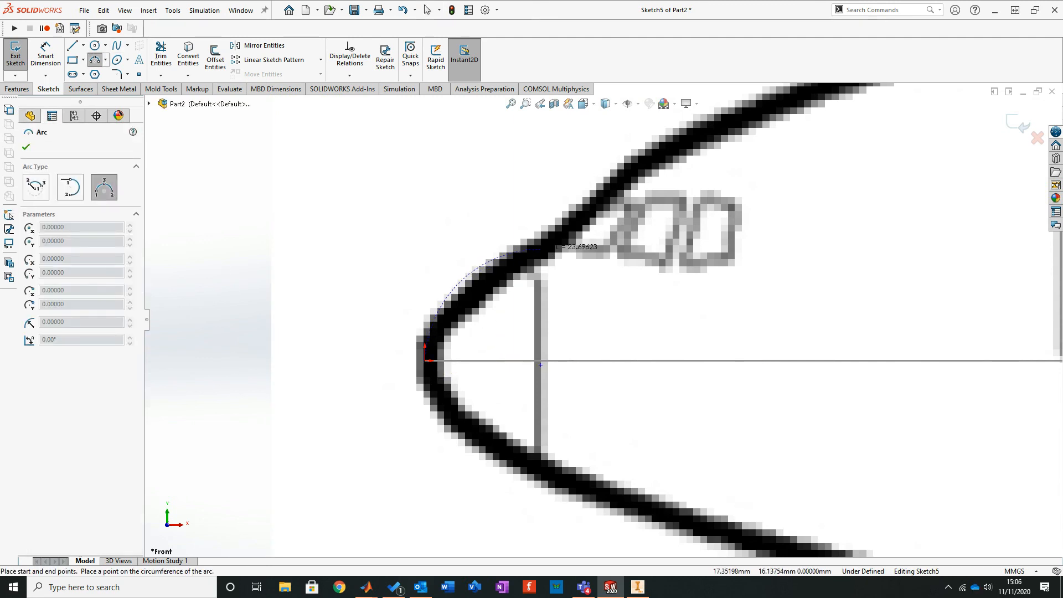
click(545, 252)
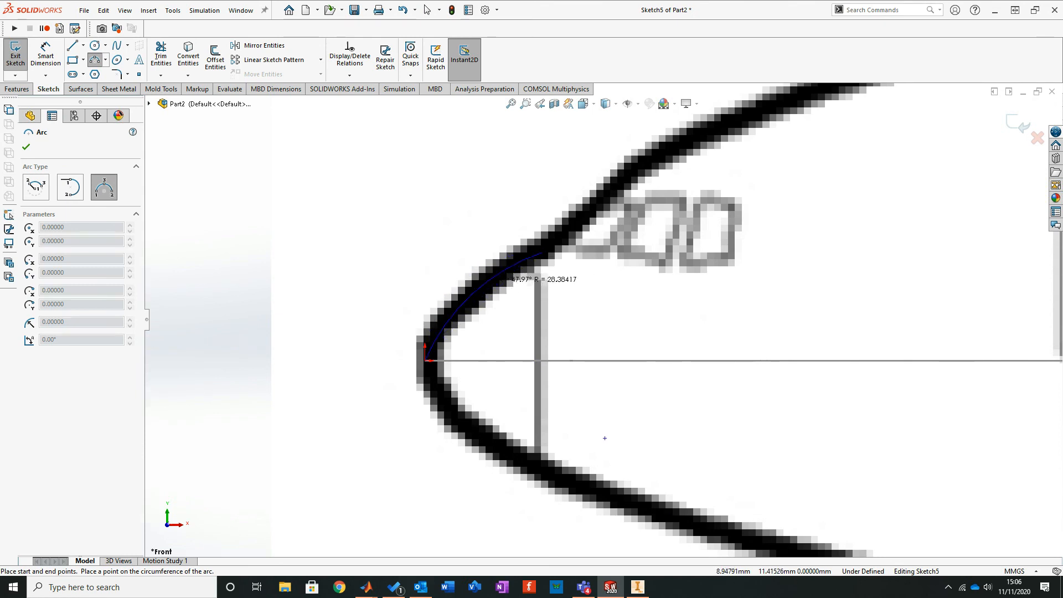
click(652, 489)
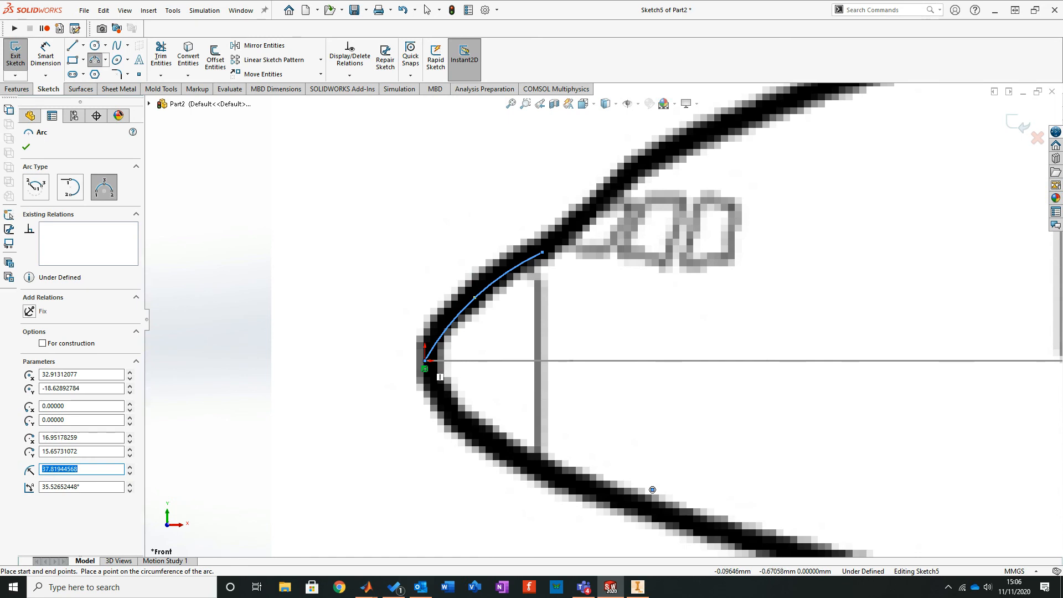
Step: Trace the lower nose edge from the origin with a three-point arc of about 25 mm radius
click(425, 361)
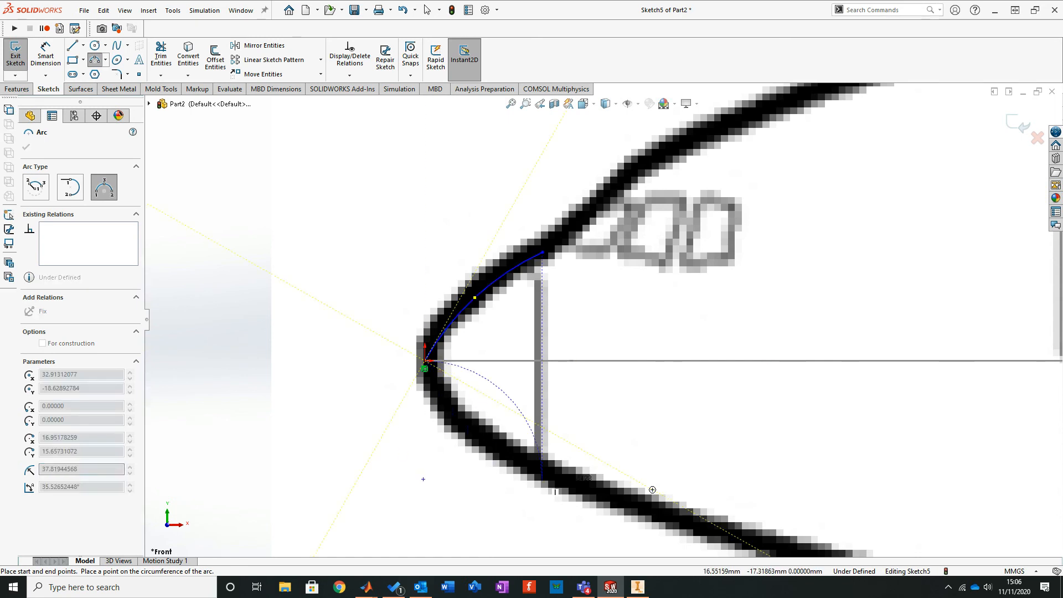
click(541, 471)
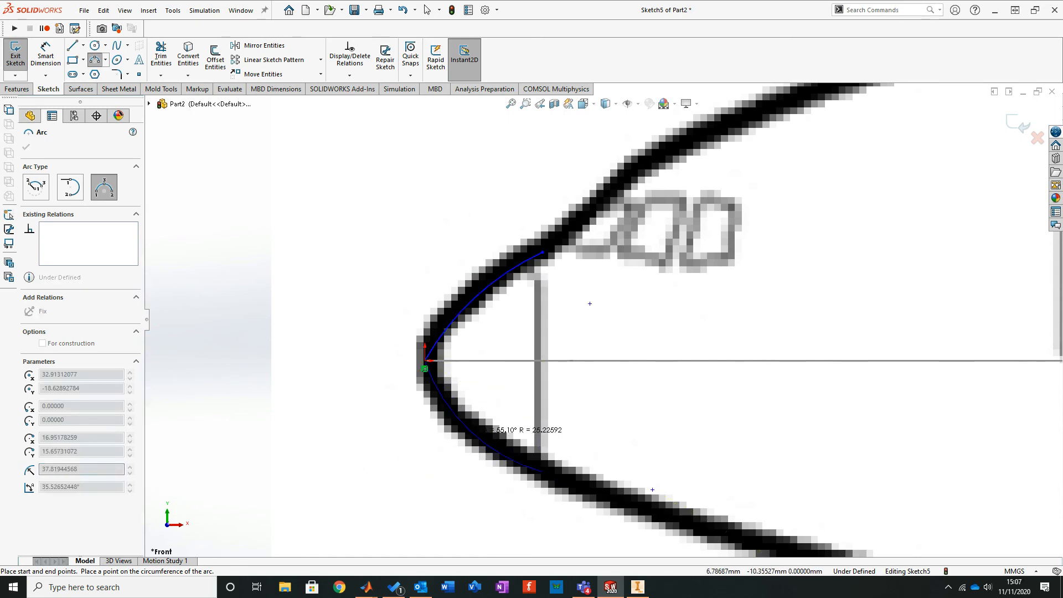
click(469, 430)
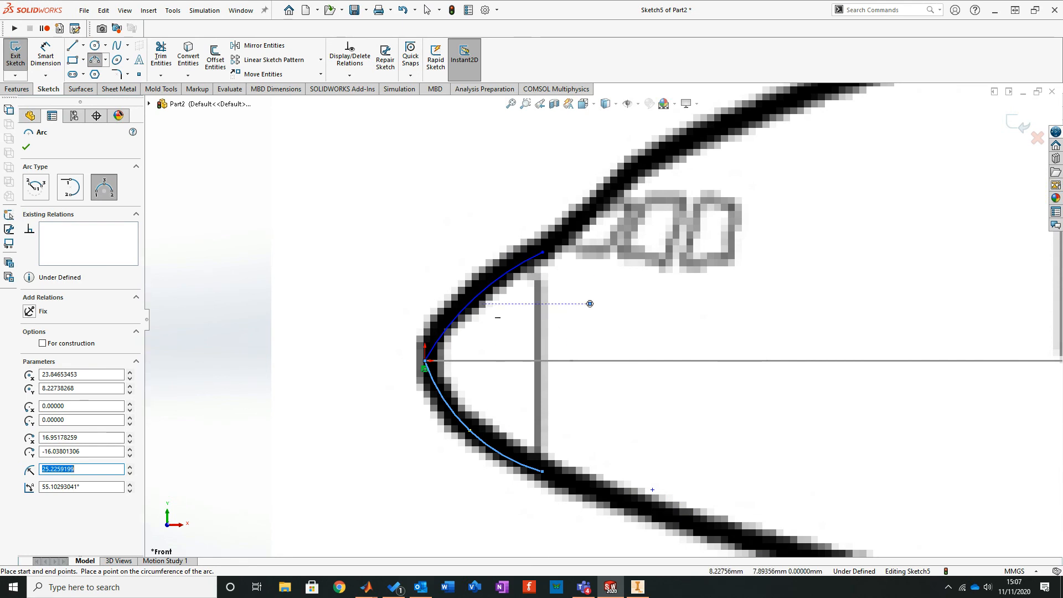
Step: Delete the upper nose arc from the side-view sketch
scroll(590, 303, down, 4)
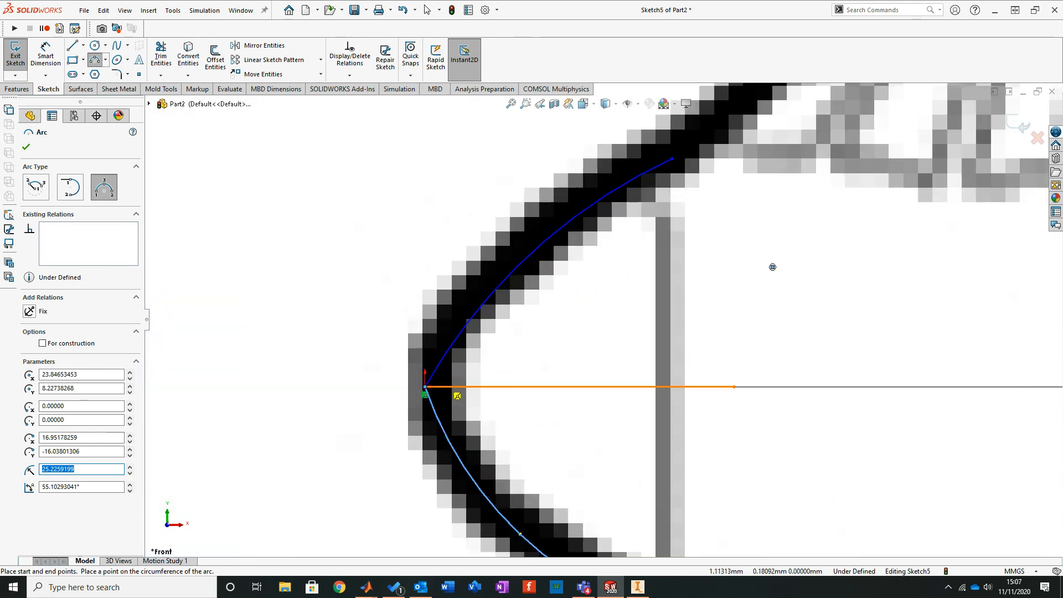
key(Escape)
click(458, 335)
key(Delete)
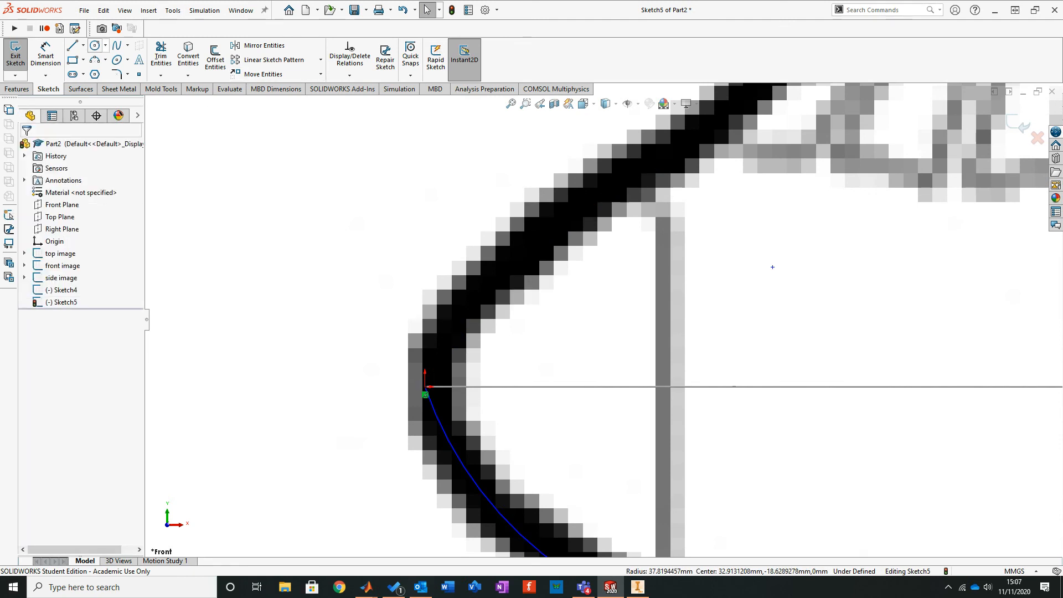
Step: Trace the upper nose edge from just above the nose tip to below the cockpit windows with a three-point arc of about 46 mm radius
click(95, 60)
scroll(600, 311, up, 2)
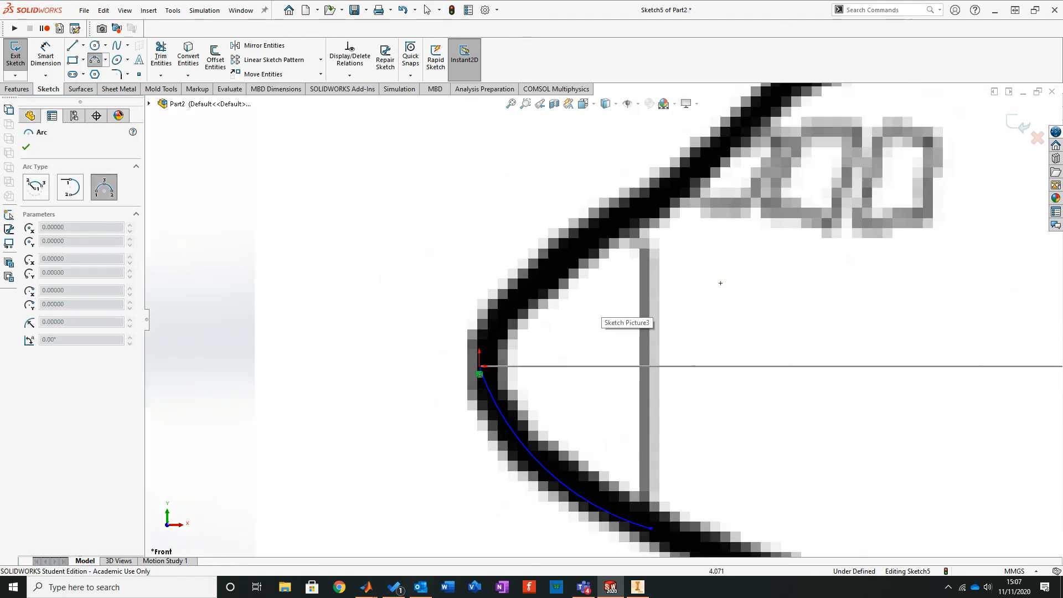
click(501, 316)
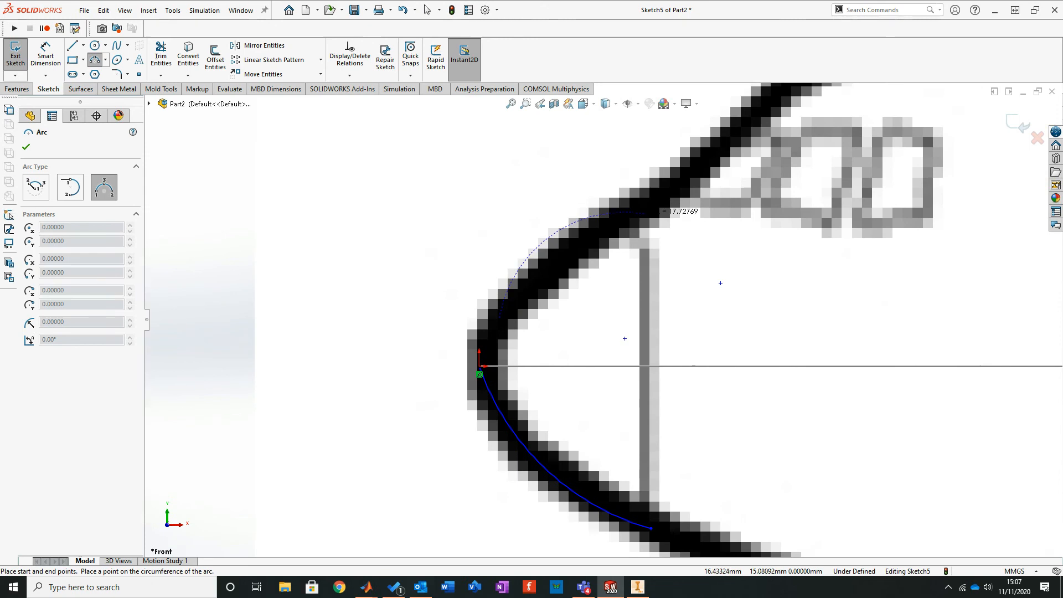
click(720, 283)
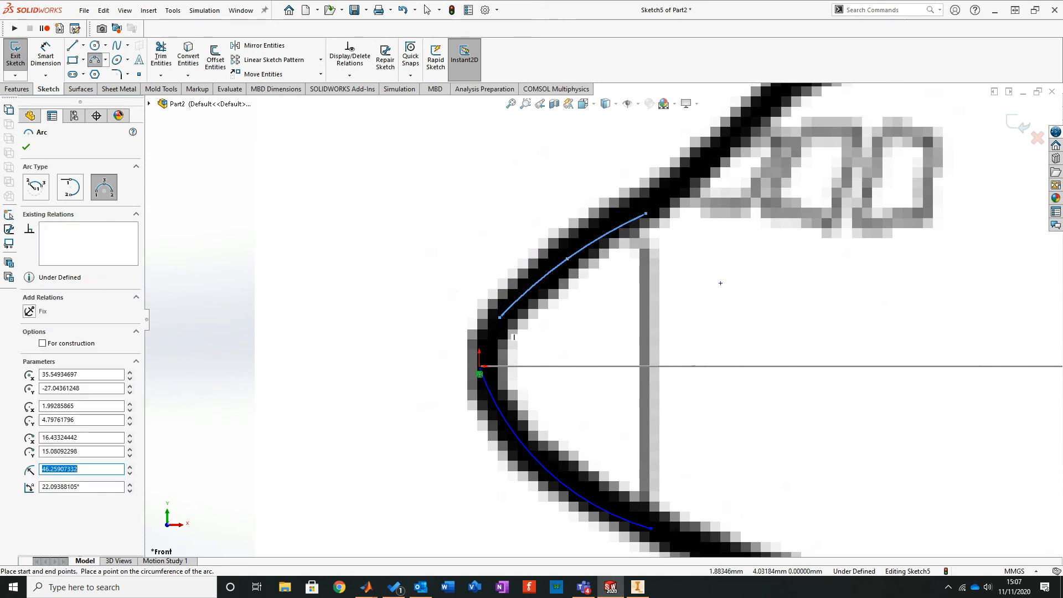
Step: Connect the upper nose arc to the origin with a three-point arc of about 8.6 mm radius and finish the side-view sketch
click(500, 317)
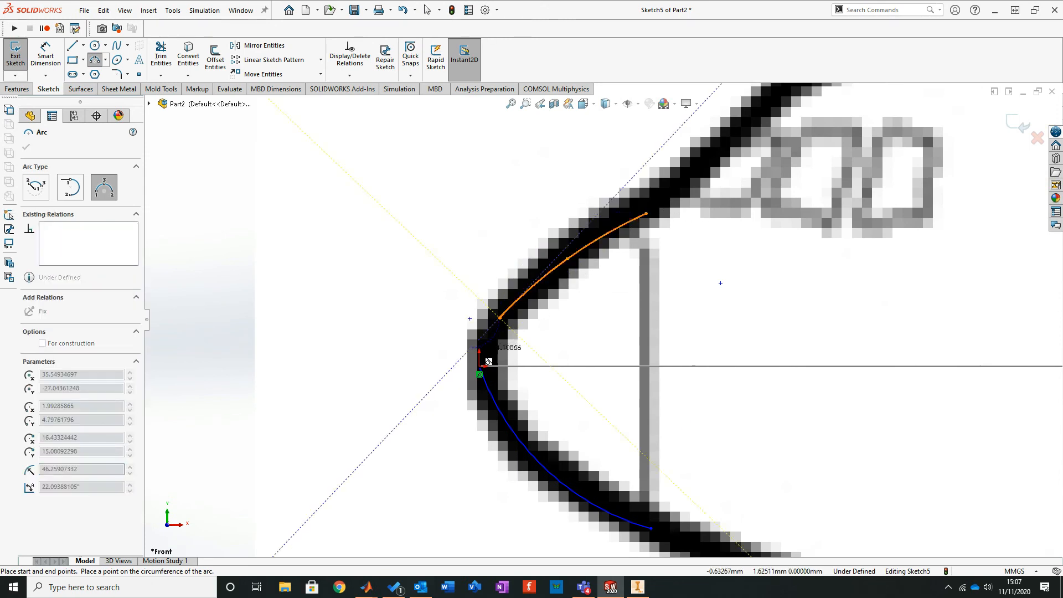
click(479, 366)
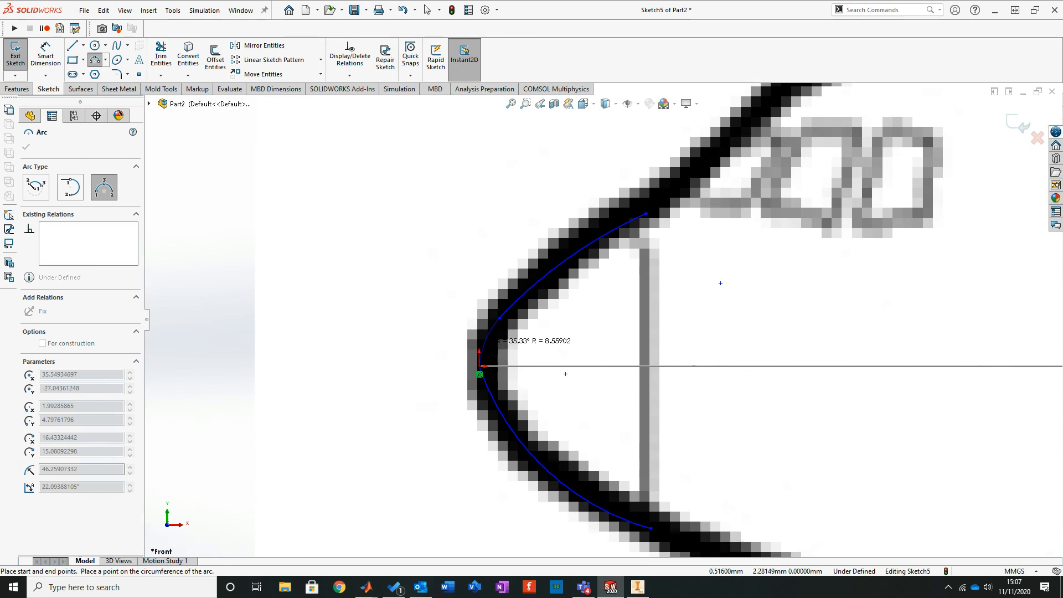
click(566, 374)
scroll(684, 294, up, 2)
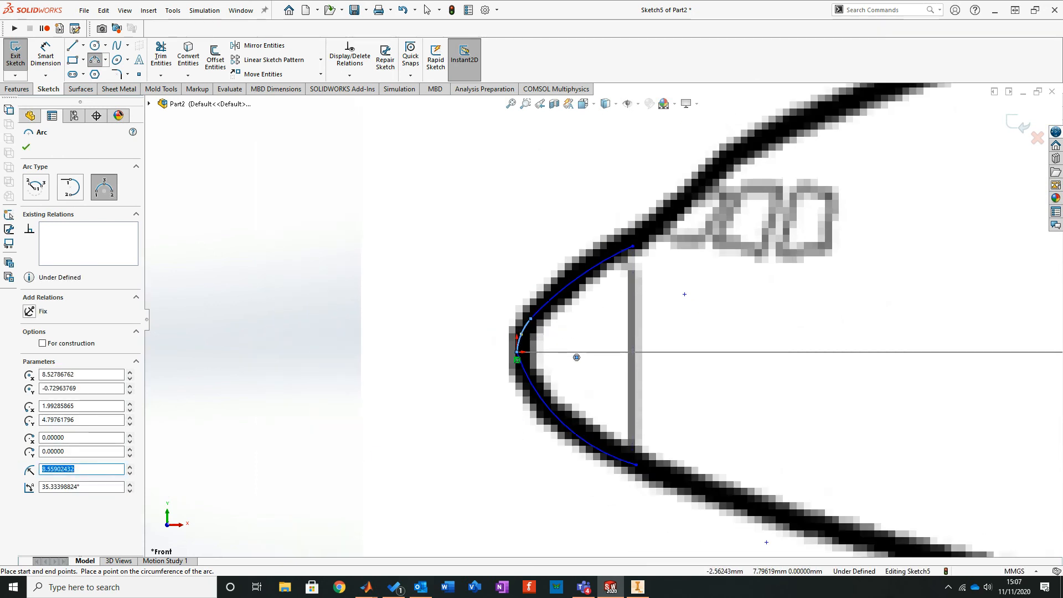
scroll(603, 320, up, 3)
click(1017, 124)
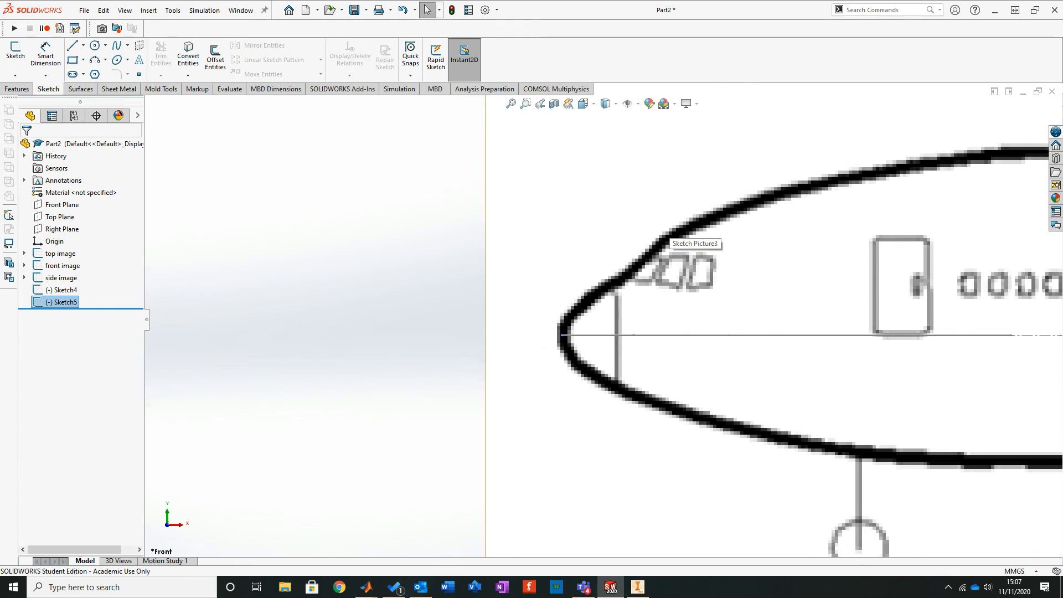
Step: Hide the top, front and side image sketches so only the traced nose curves are shown
mouse_move(623, 341)
middle_down()
mouse_move(625, 328)
mouse_move(665, 332)
mouse_move(629, 334)
mouse_move(658, 361)
middle_up()
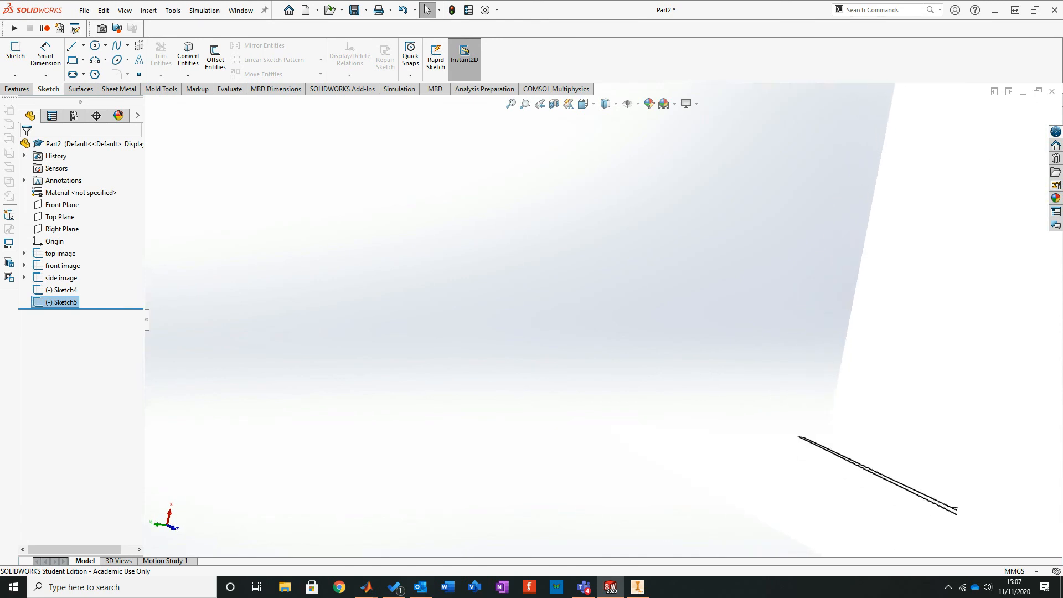
click(60, 254)
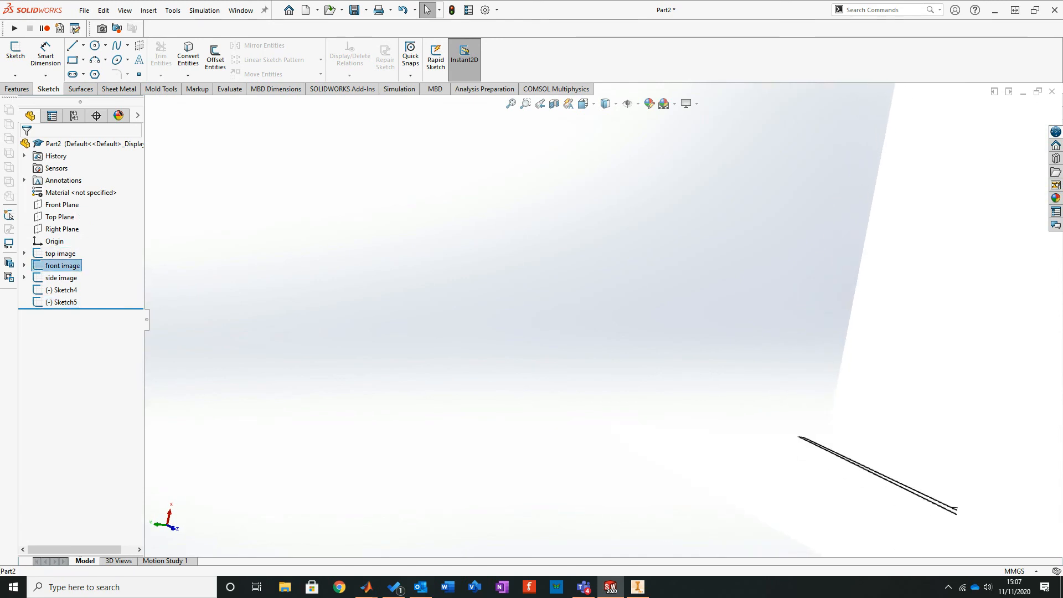
click(79, 259)
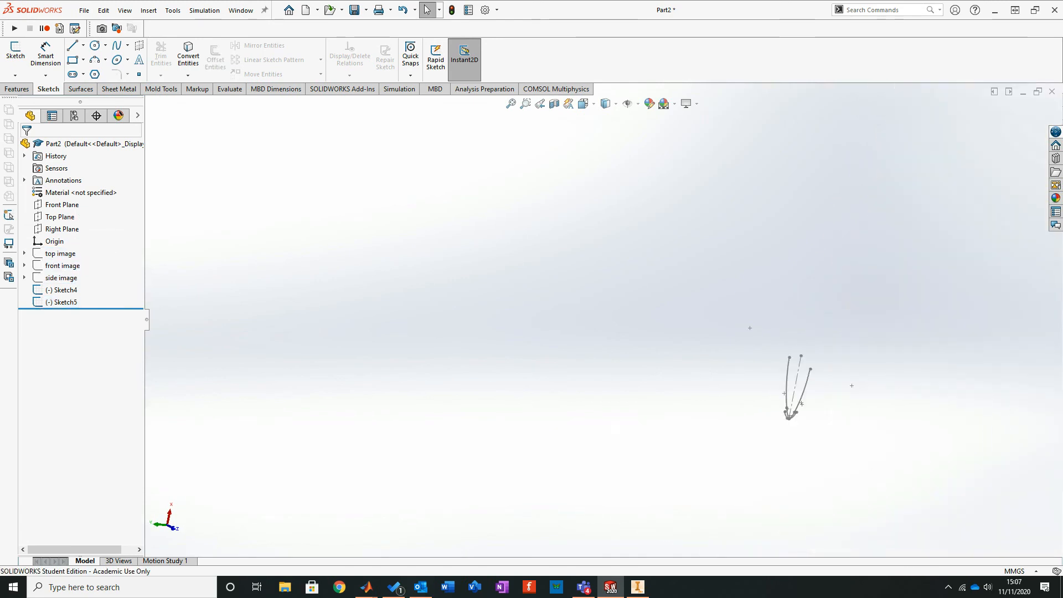
scroll(809, 346, down, 3)
mouse_move(810, 347)
middle_down()
mouse_move(791, 423)
mouse_move(789, 387)
mouse_move(740, 382)
mouse_move(665, 351)
mouse_move(581, 351)
mouse_move(534, 367)
mouse_move(368, 280)
mouse_move(221, 344)
mouse_move(332, 301)
mouse_move(183, 281)
mouse_move(185, 255)
mouse_move(179, 262)
mouse_move(356, 261)
mouse_move(426, 375)
mouse_move(397, 439)
mouse_move(503, 368)
mouse_move(566, 353)
mouse_move(565, 374)
middle_up()
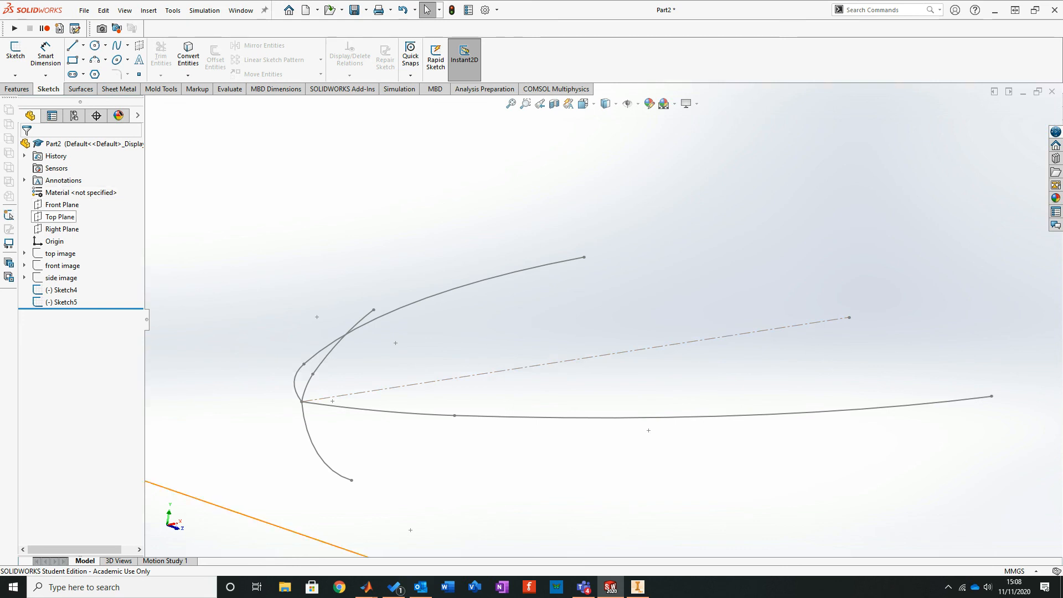
scroll(603, 319, up, 9)
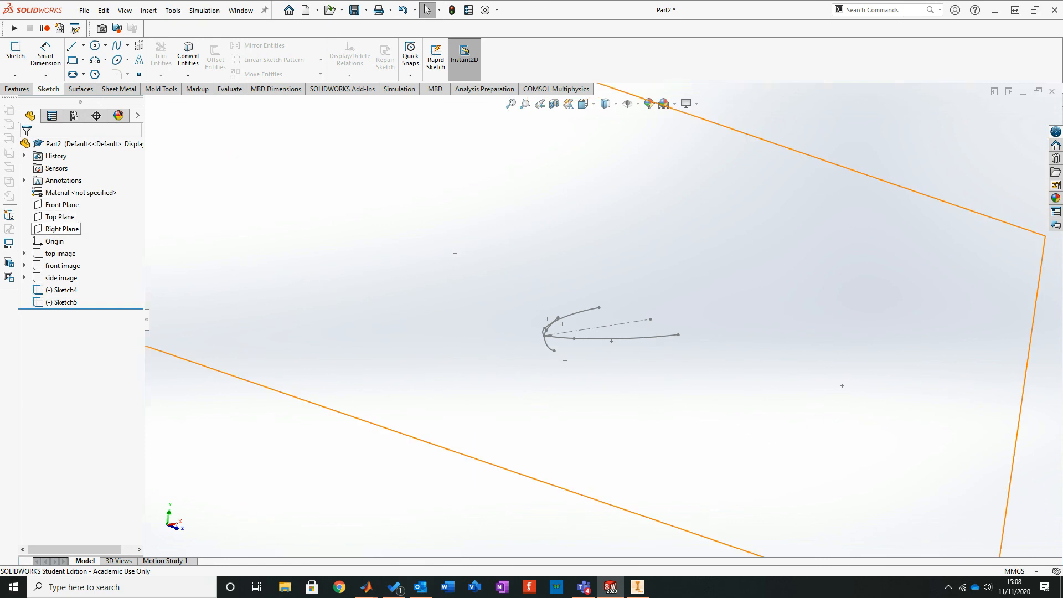
Step: Create a reference plane parallel to the Right Plane through the rear endpoint of the side view's upper nose arc
click(62, 229)
key(ctrl+8)
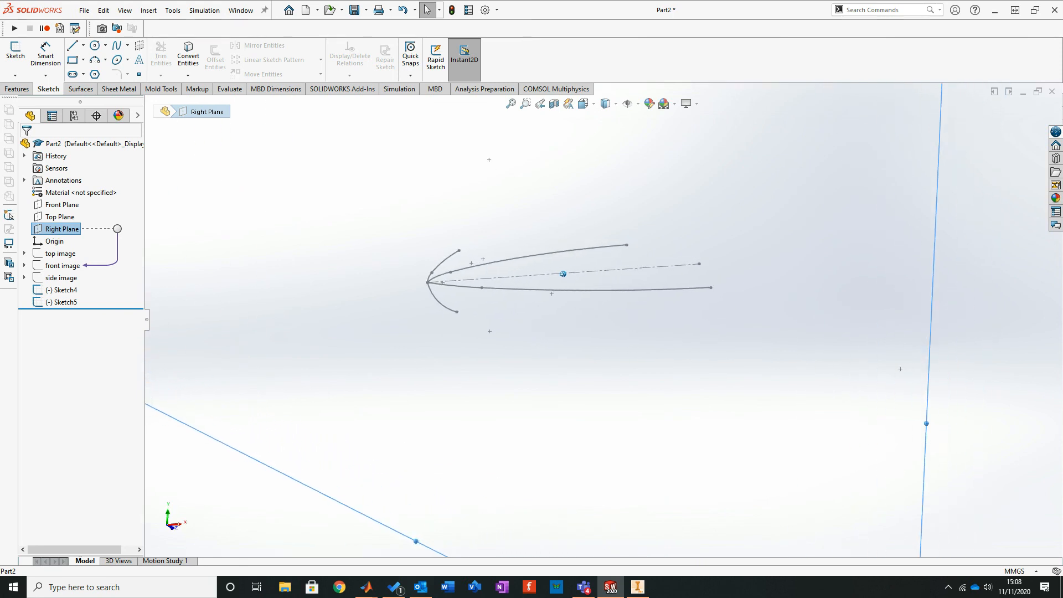
click(17, 89)
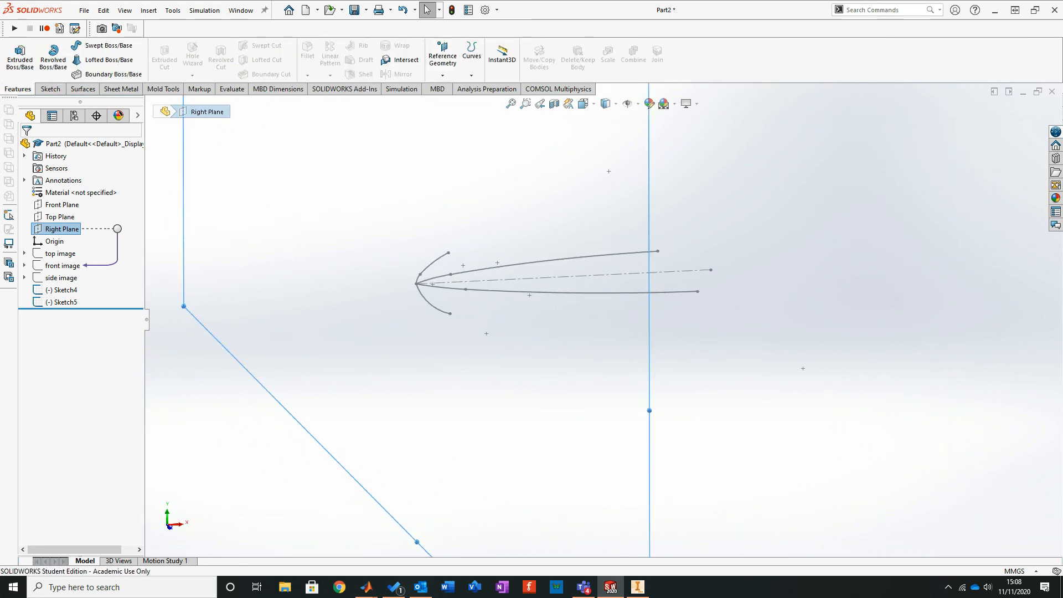
click(442, 65)
click(452, 88)
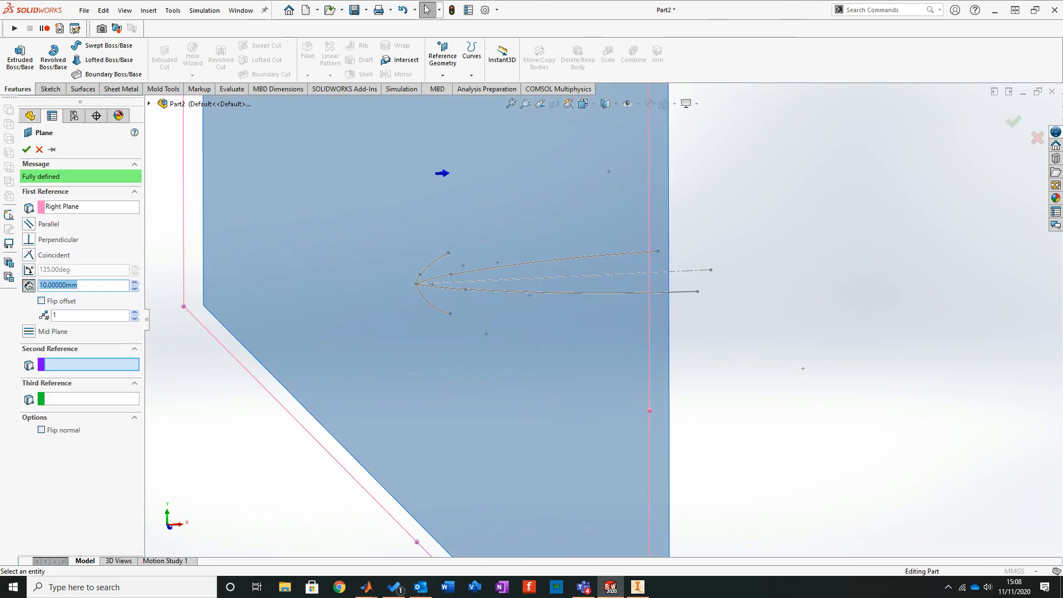
click(460, 242)
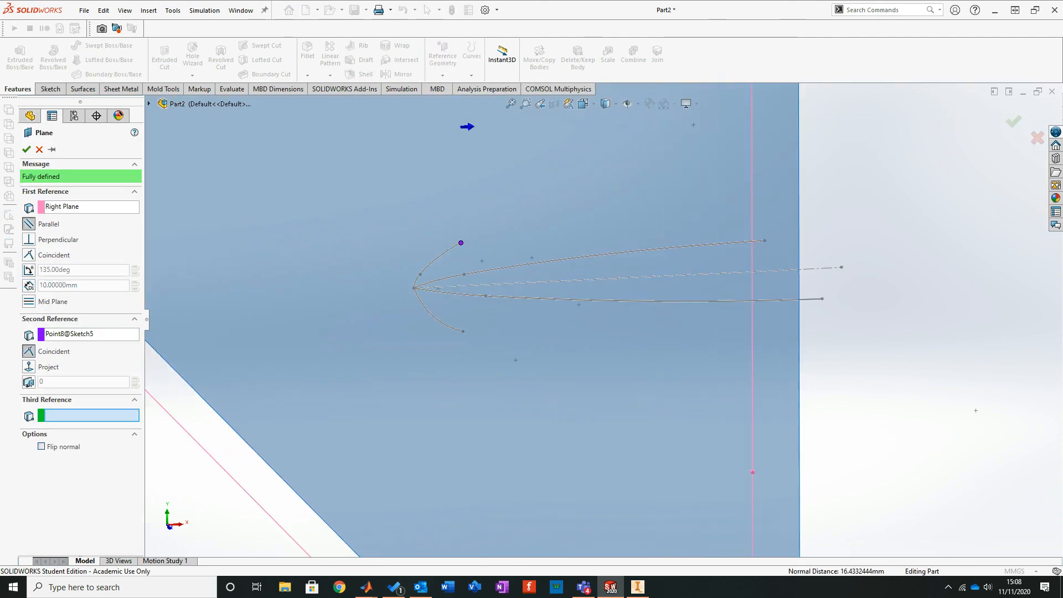
middle_drag(470, 249, 428, 248)
click(26, 149)
Step: Start a sketch on the new plane and draw a three-point arc of about 51 mm radius across the nose curves
mouse_move(622, 281)
middle_down()
mouse_move(676, 240)
mouse_move(673, 252)
middle_up()
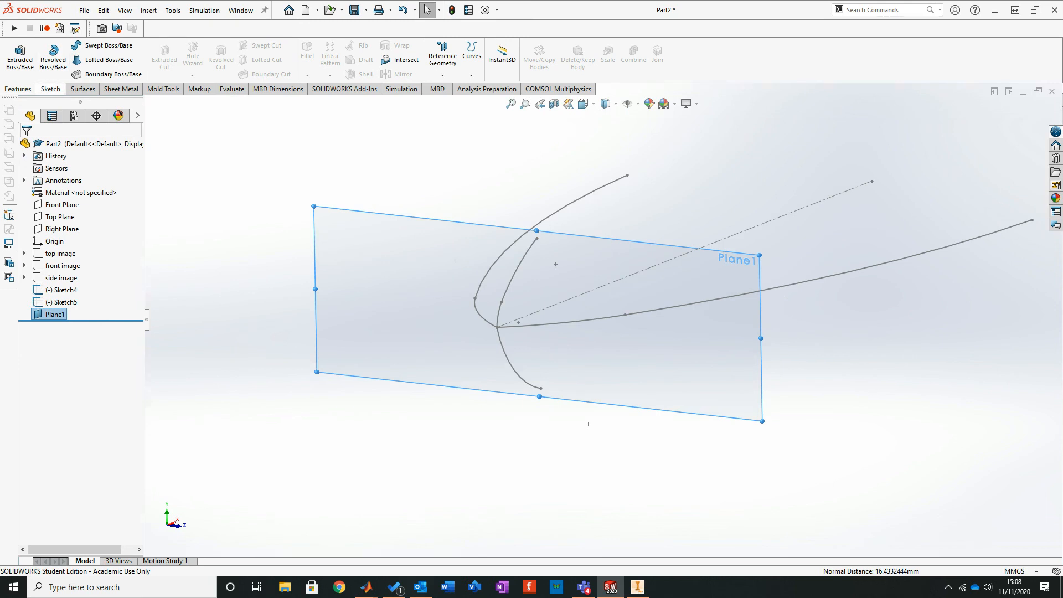
click(51, 88)
click(16, 55)
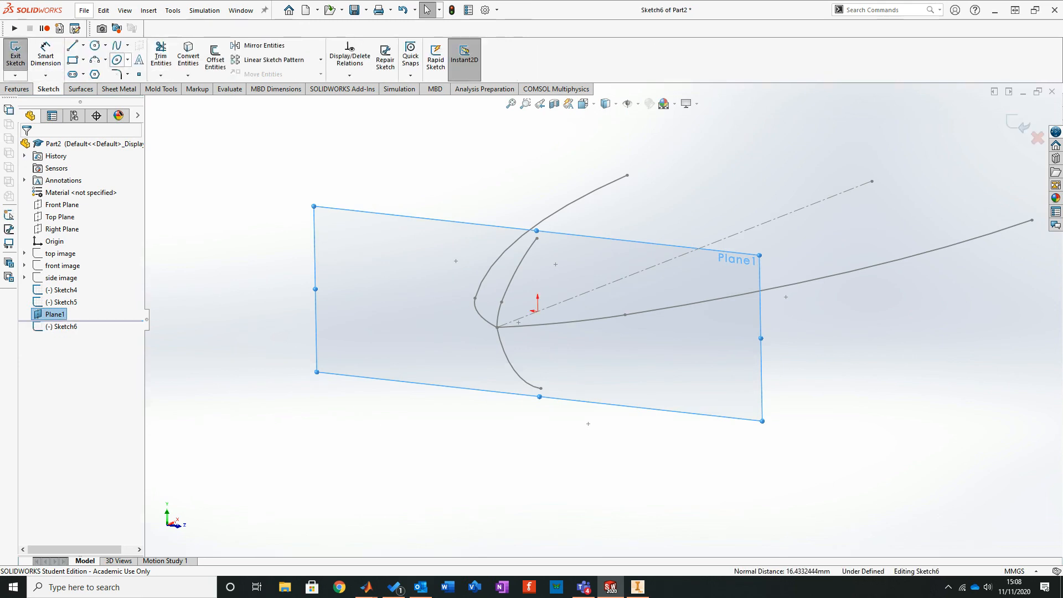
click(94, 59)
click(498, 199)
click(627, 357)
click(611, 320)
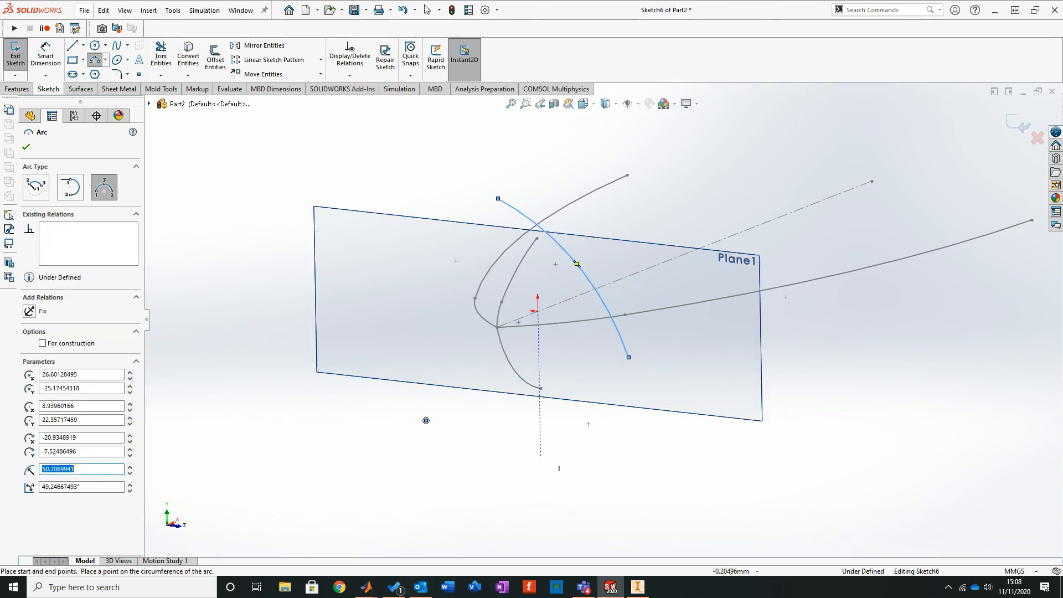
key(Escape)
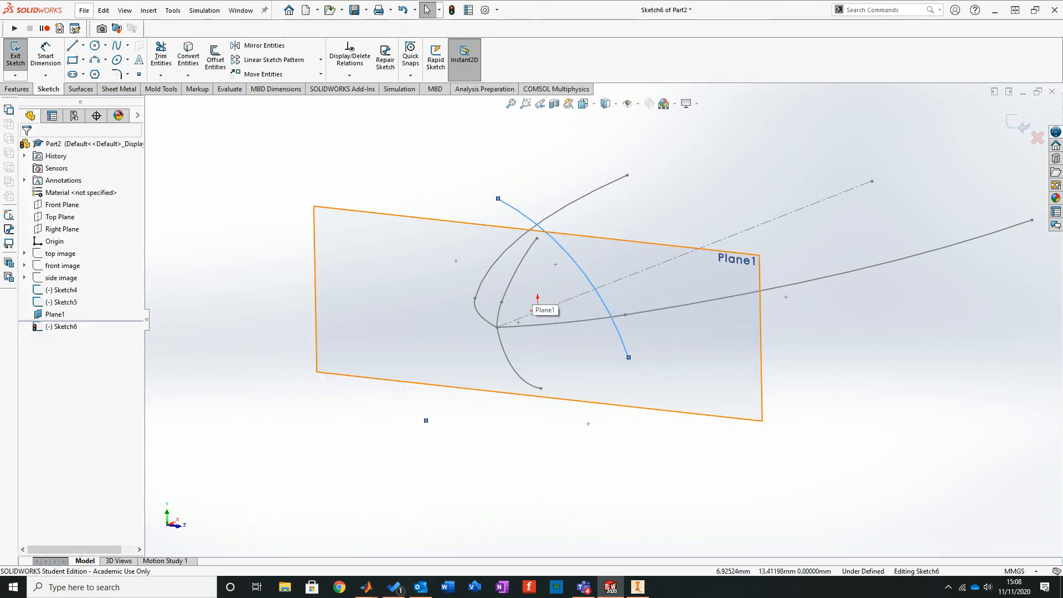
Step: Pierce the section arc's upper end onto the side view's upper nose arc
click(518, 269)
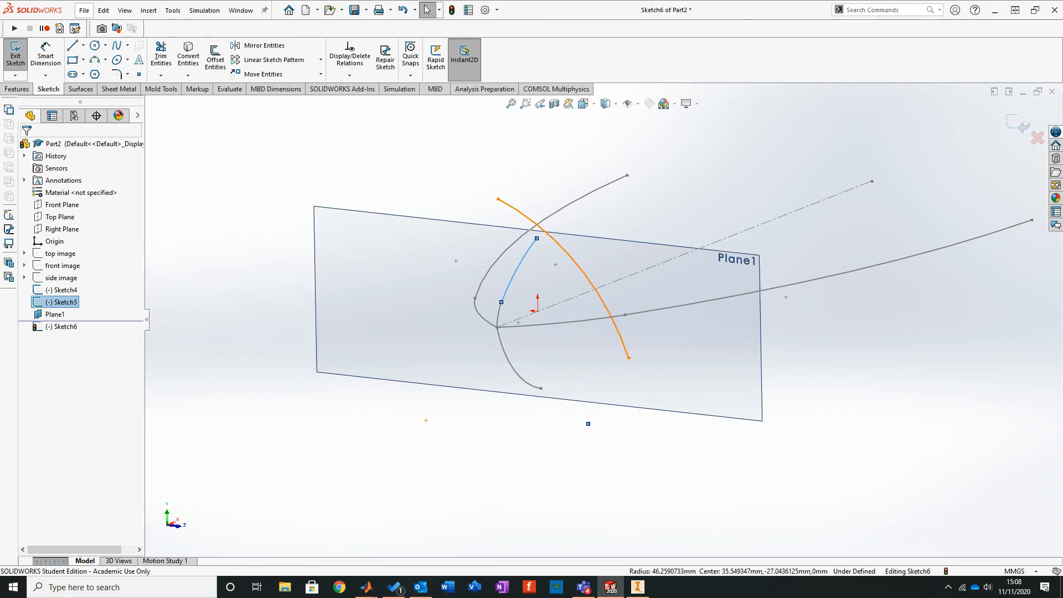
ctrl+click(498, 199)
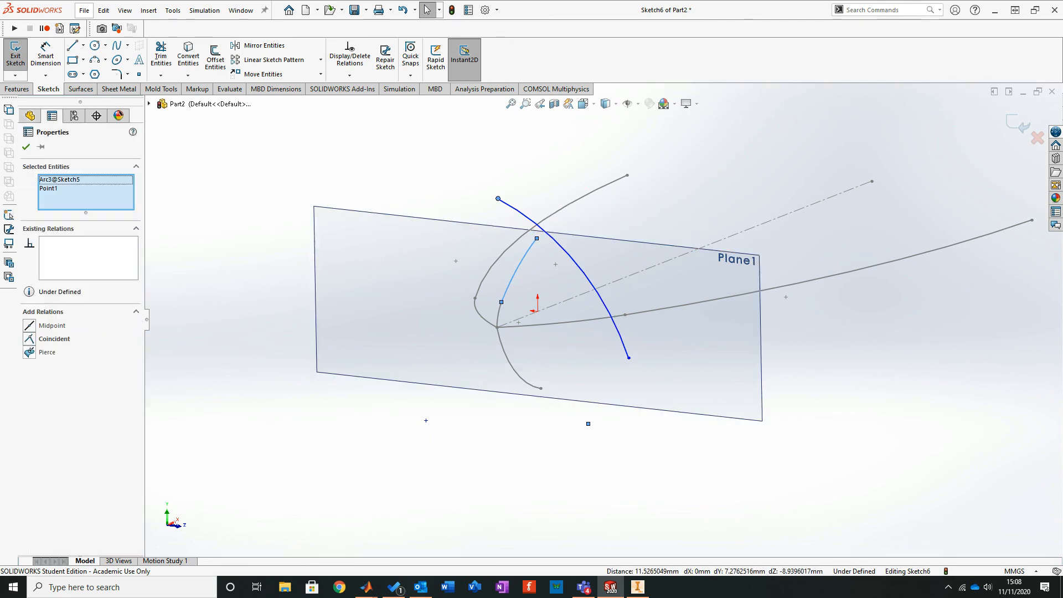
drag(497, 198, 536, 239)
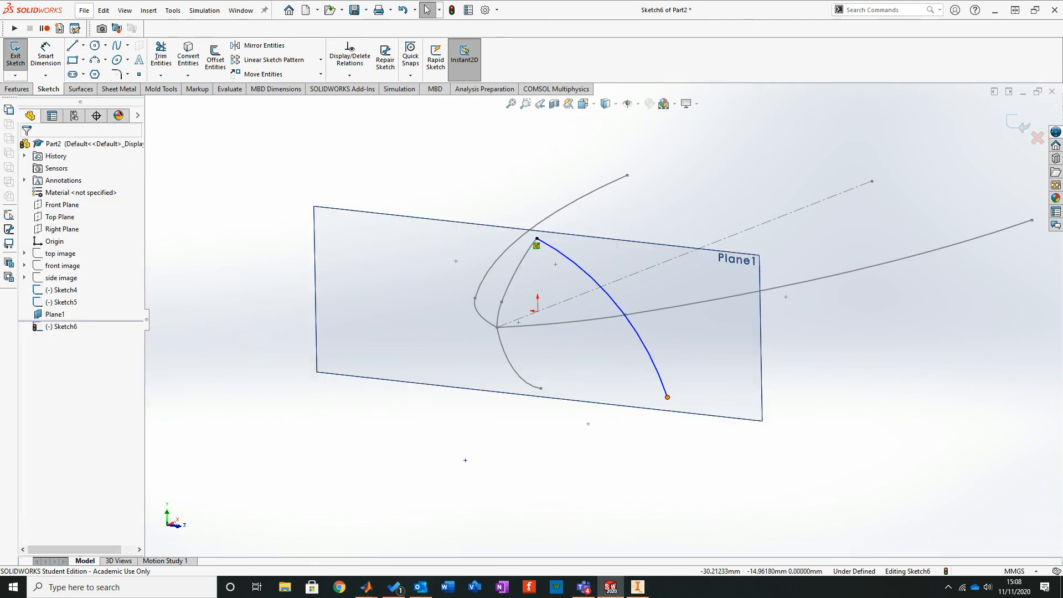
Step: Pierce the section arc's lower end onto the adjacent top-view nose curve
click(667, 397)
ctrl+click(590, 319)
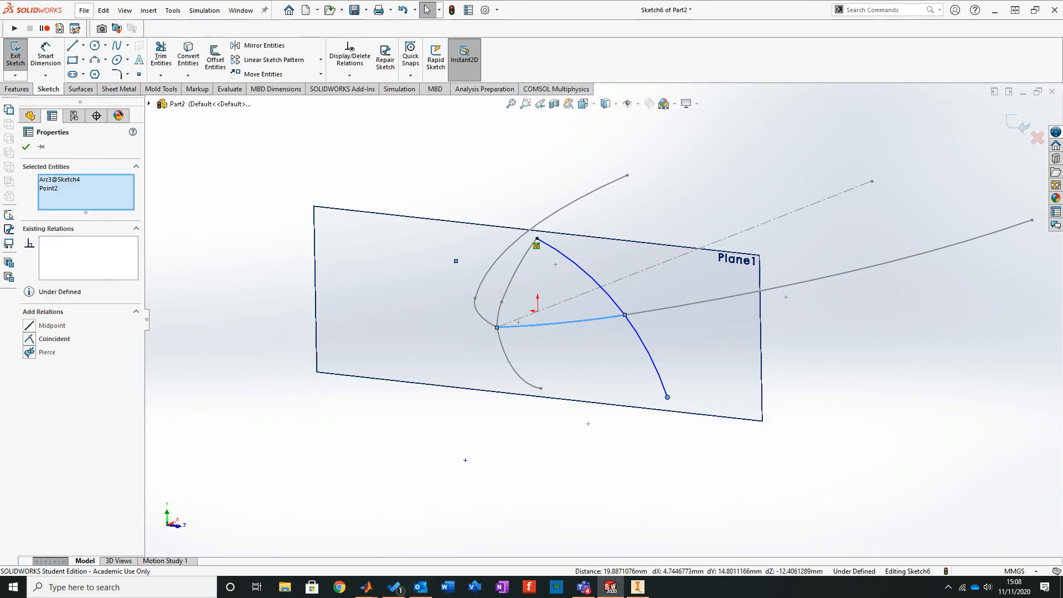
click(29, 352)
click(520, 438)
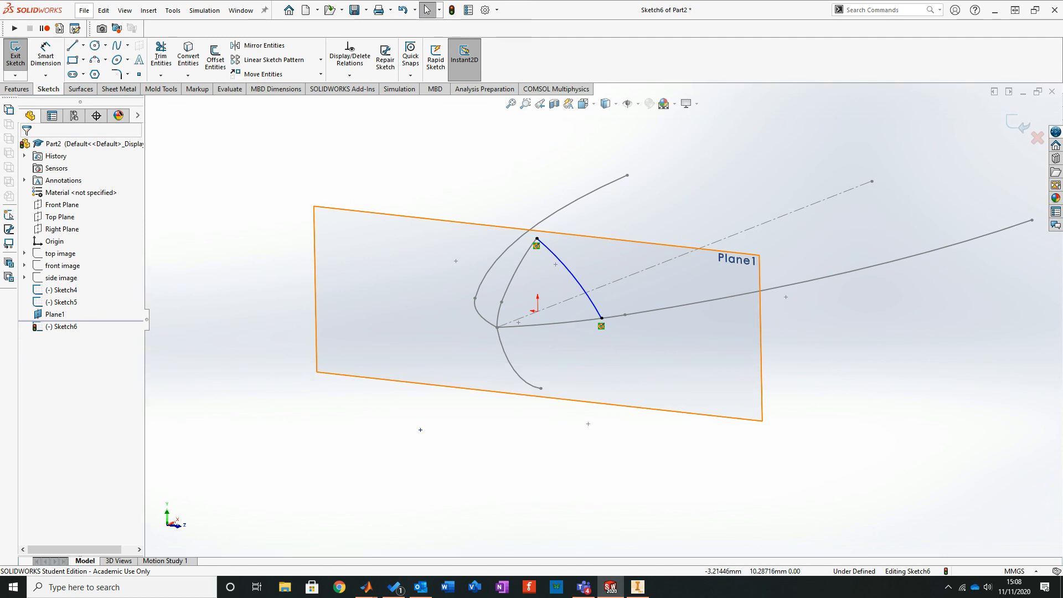
Step: Bulge the section arc outward to a radius of about 15 mm
scroll(568, 254, down, 2)
mouse_move(575, 284)
mouse_down()
mouse_move(599, 265)
mouse_move(586, 266)
mouse_up()
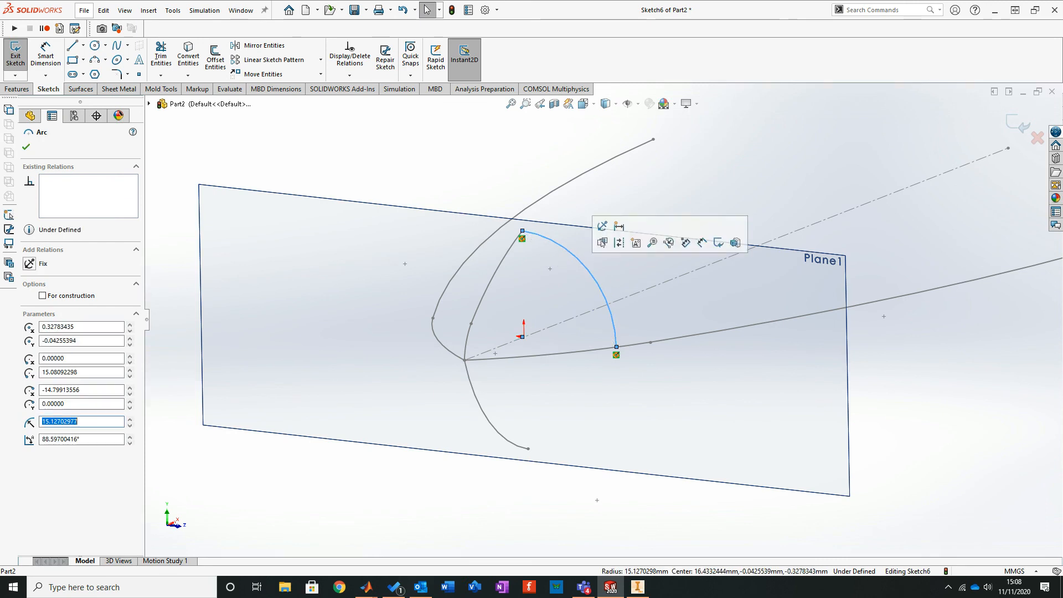
key(Escape)
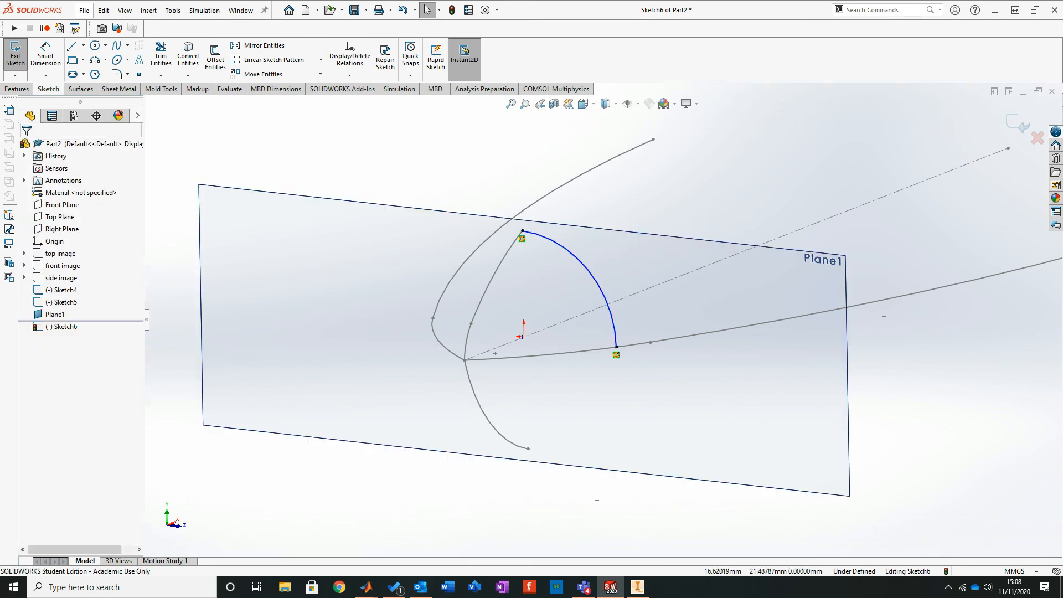
Step: Draw a second three-point arc of about 30 mm radius on the opposite side of the nose section
click(95, 59)
click(330, 327)
click(489, 134)
click(365, 202)
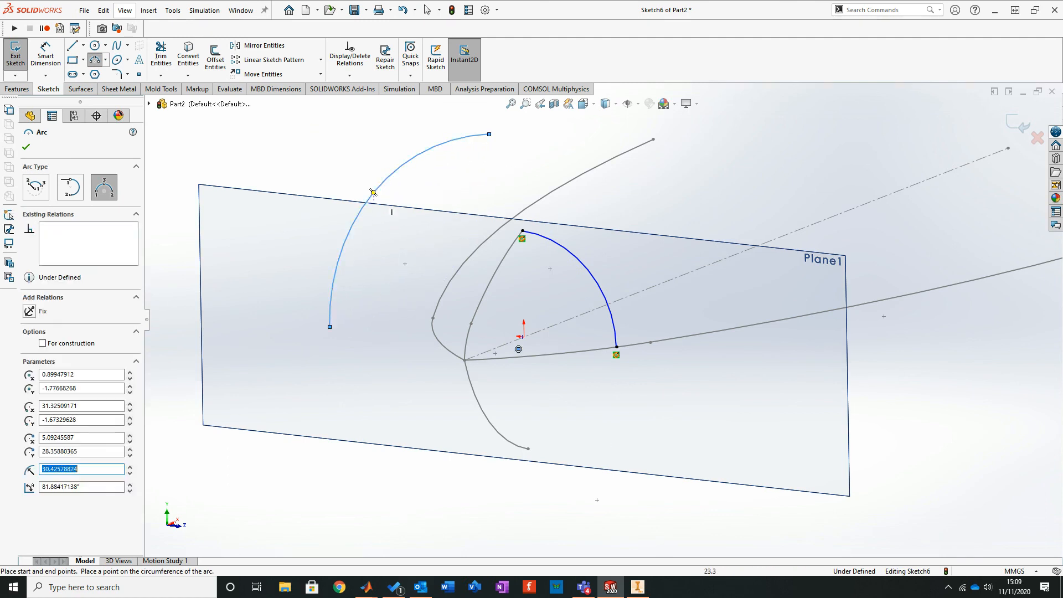
key(Escape)
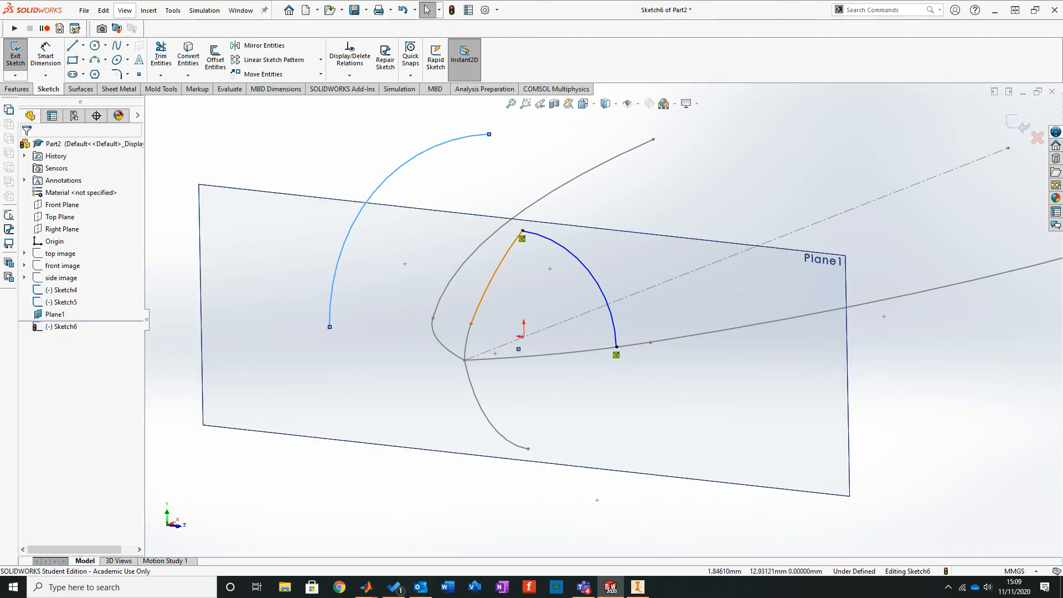
Step: Pierce the second arc's upper end onto the side view's upper nose arc
ctrl+click(495, 271)
click(489, 134)
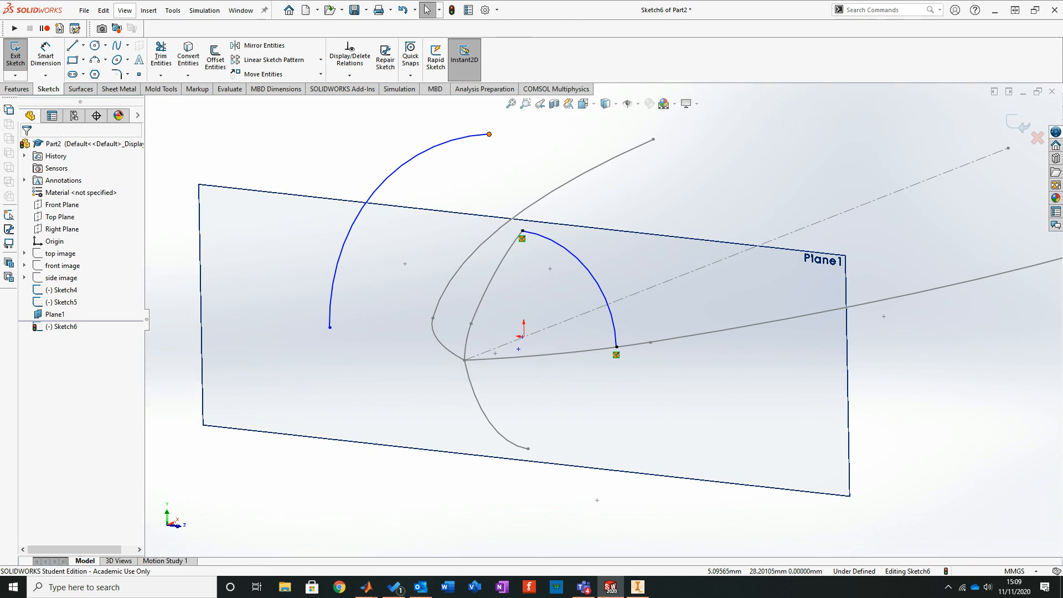
ctrl+click(494, 274)
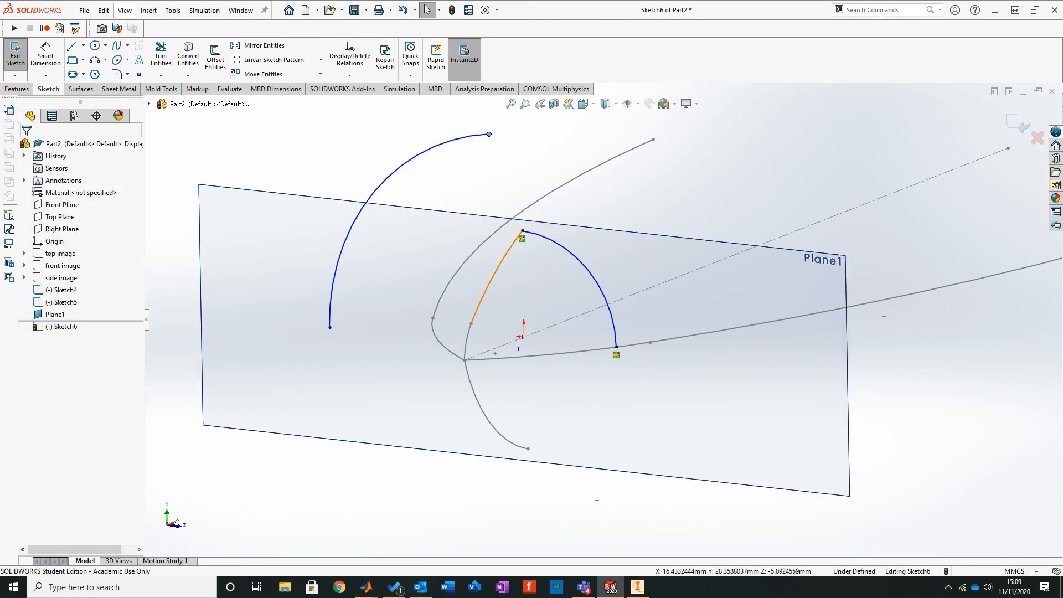
click(31, 352)
Step: Pierce the second arc's lower end onto the opposite top-view nose curve
click(385, 341)
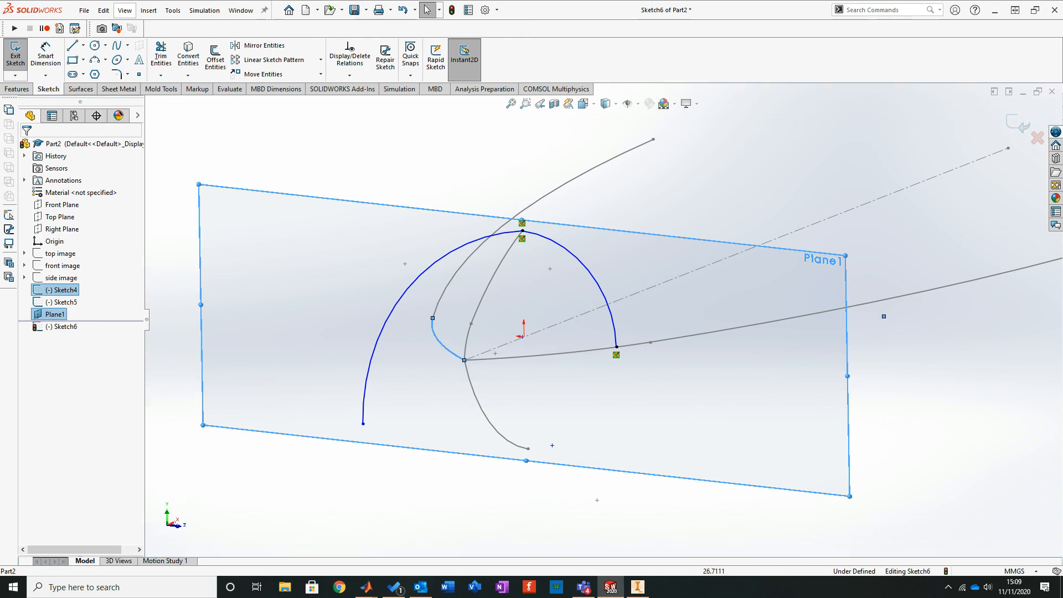
ctrl+click(363, 423)
click(31, 325)
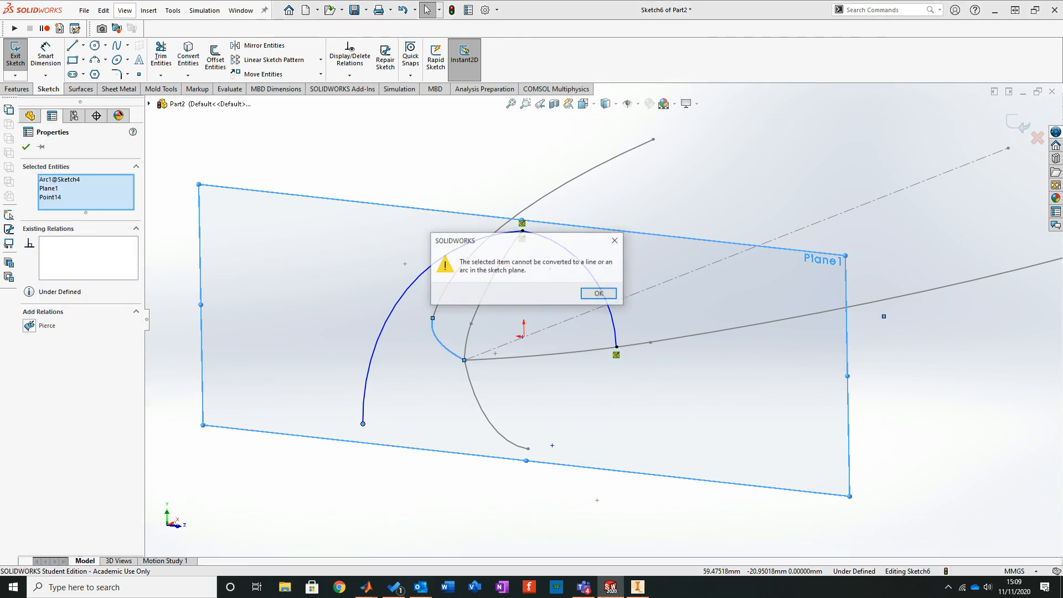
click(599, 294)
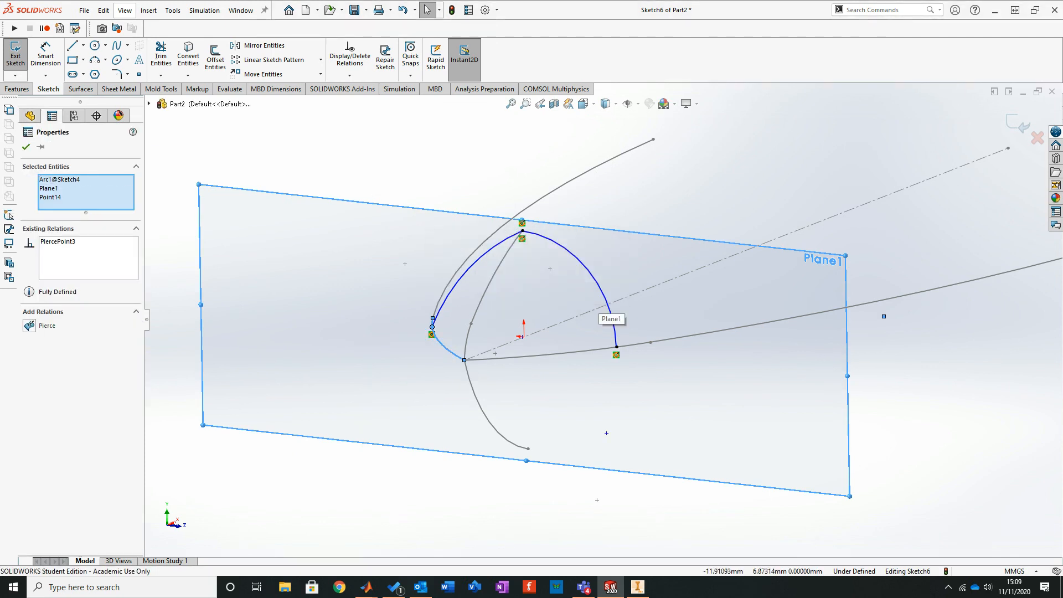
mouse_move(557, 368)
middle_down()
mouse_move(616, 357)
mouse_move(664, 364)
mouse_move(664, 351)
middle_up()
mouse_move(446, 318)
middle_down()
mouse_move(484, 321)
mouse_move(466, 327)
mouse_move(463, 349)
middle_up()
middle_drag(553, 300, 554, 310)
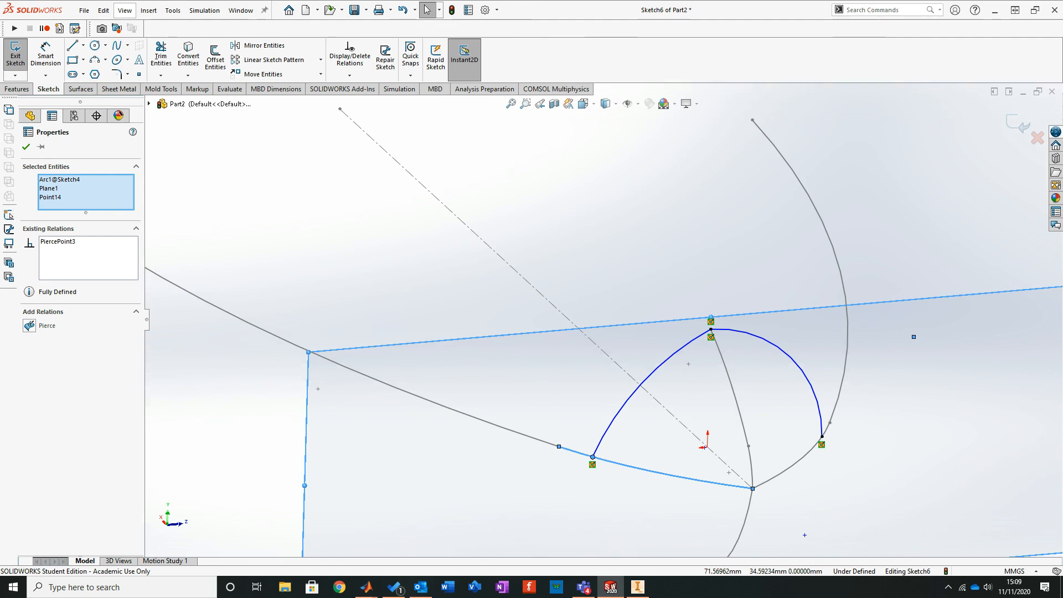
Step: Make the two upper section arcs tangent to each other and reshape the first arc to a radius of about 14.5 mm
key(Escape)
middle_drag(704, 447, 630, 447)
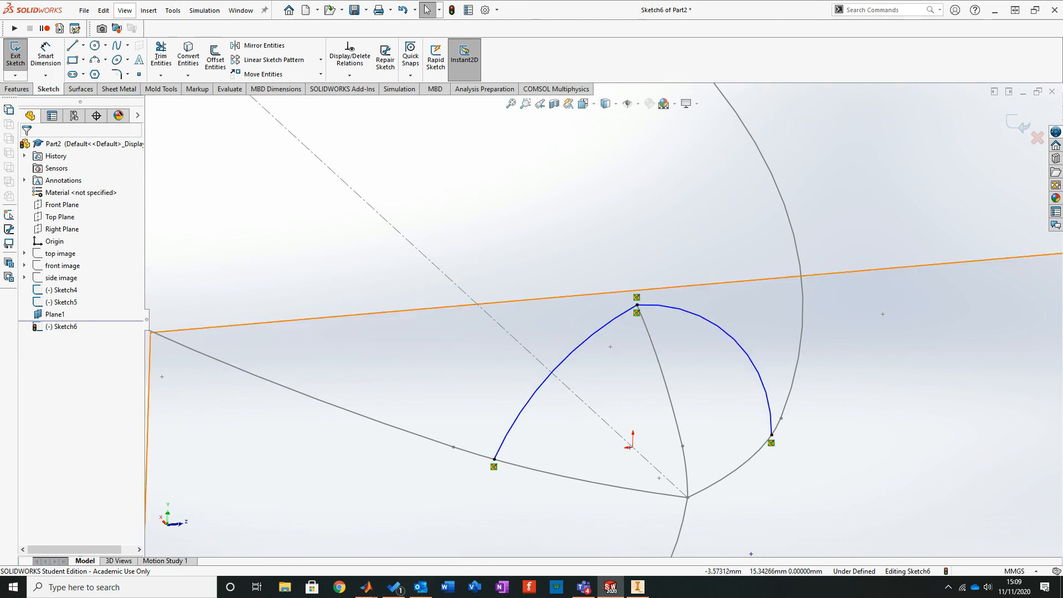
click(719, 328)
ctrl+click(573, 352)
click(47, 338)
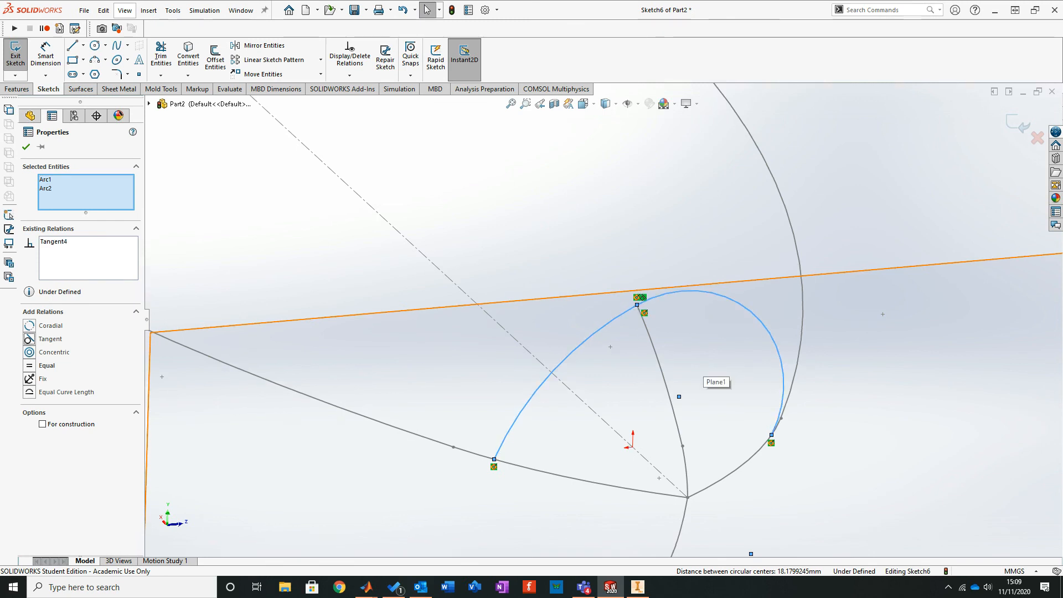
scroll(698, 368, up, 2)
key(Escape)
scroll(686, 330, down, 1)
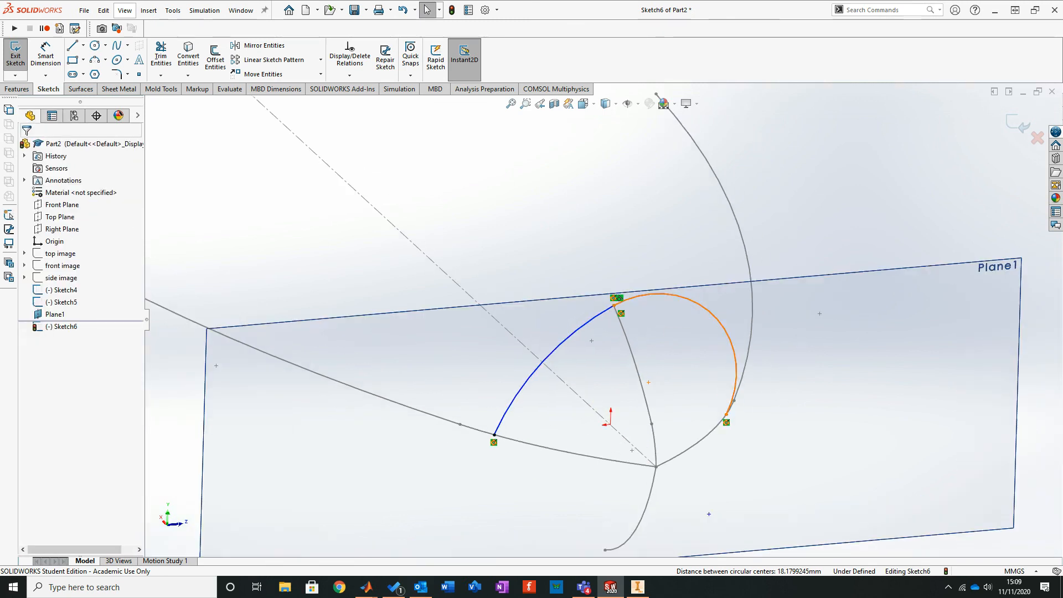
drag(704, 308, 690, 326)
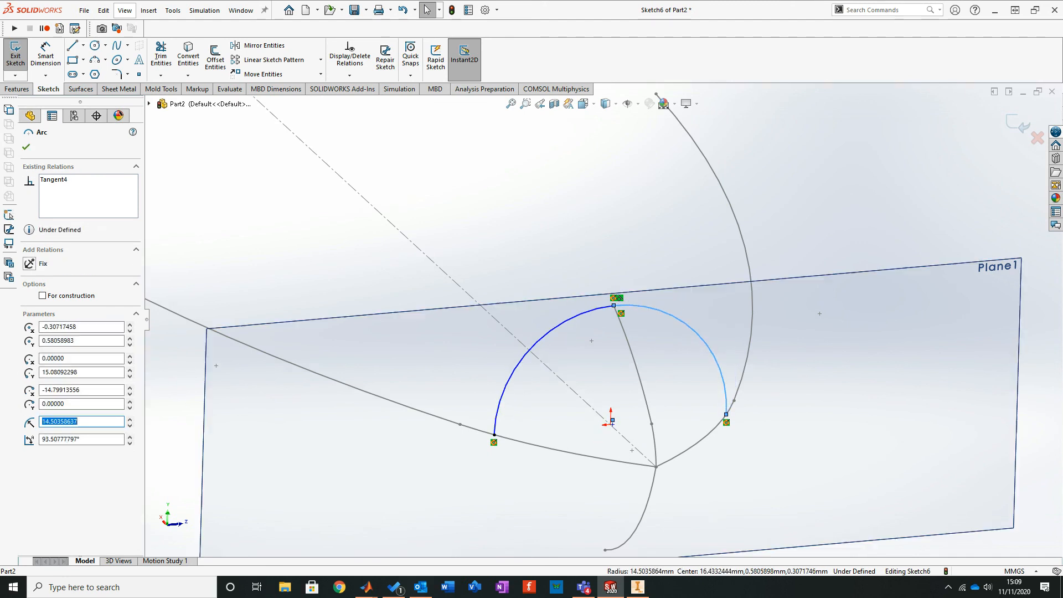
key(Escape)
Step: View the section from the Left orientation and apply an Equal relation to the two upper arcs
click(583, 103)
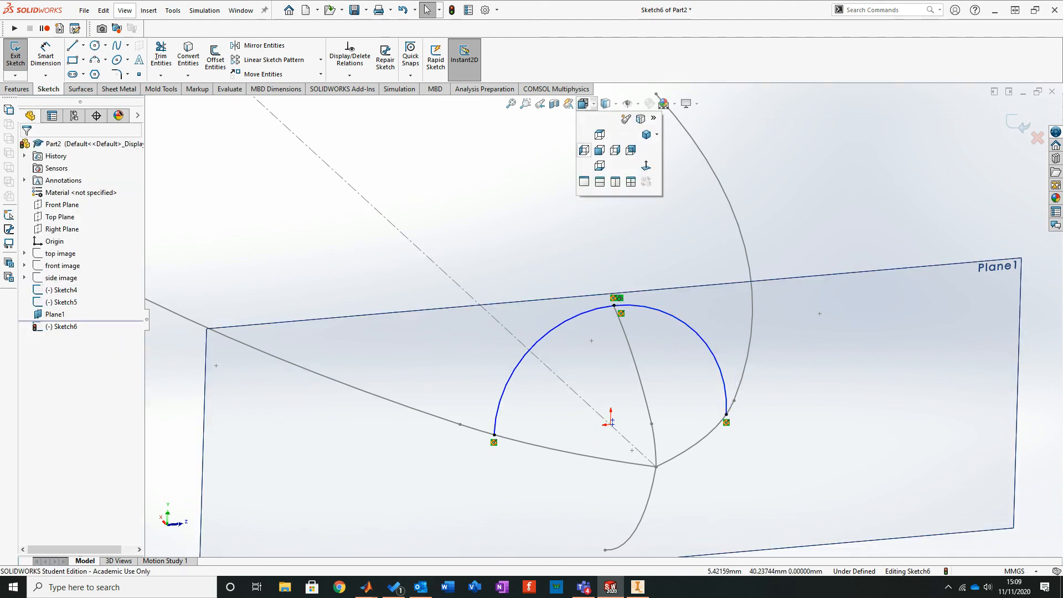
click(600, 145)
click(583, 104)
click(583, 150)
scroll(588, 196, down, 1)
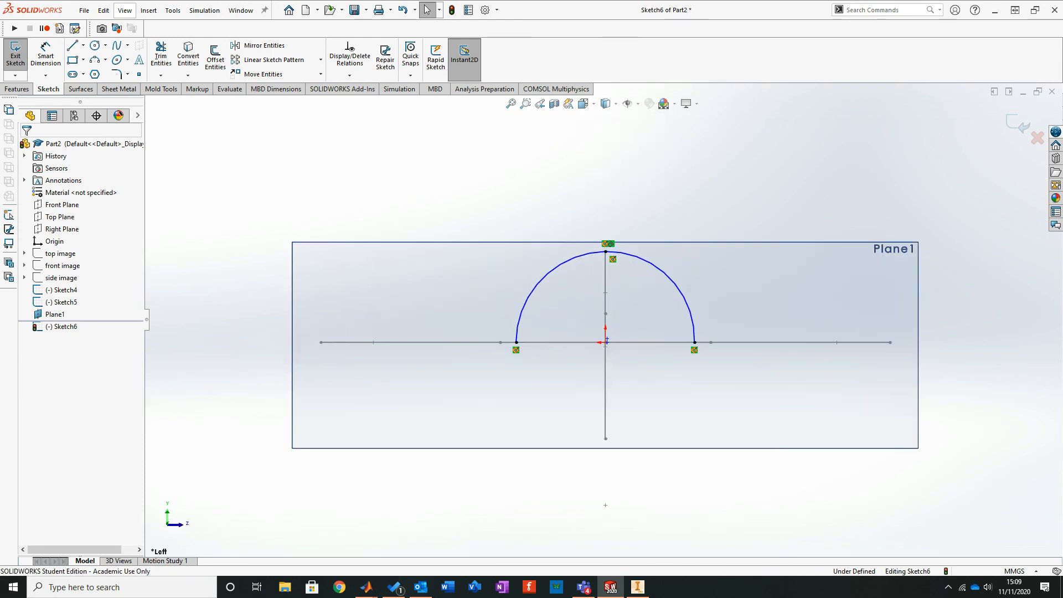
click(580, 256)
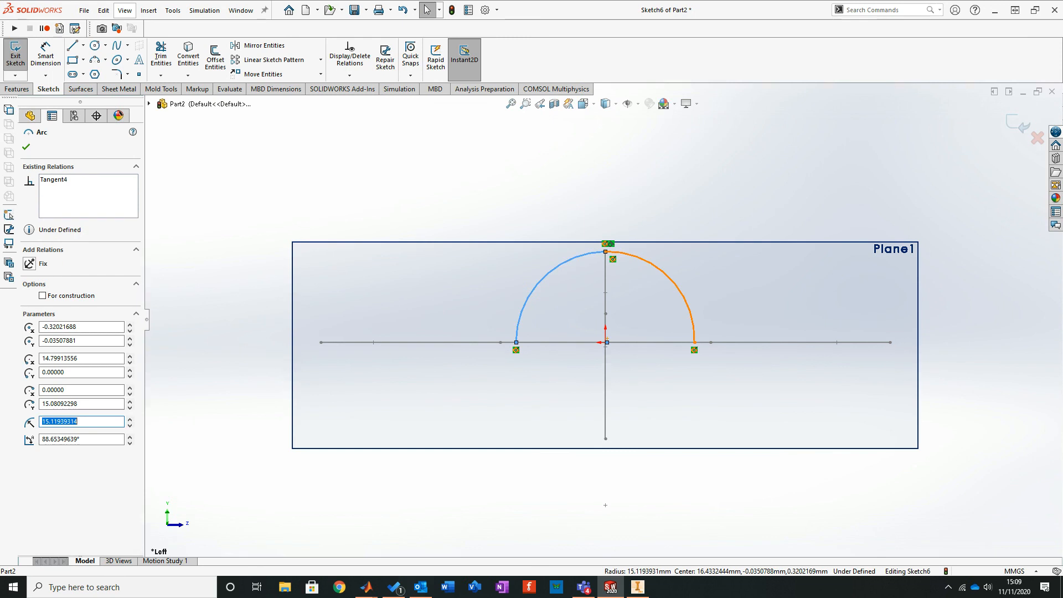
ctrl+click(628, 257)
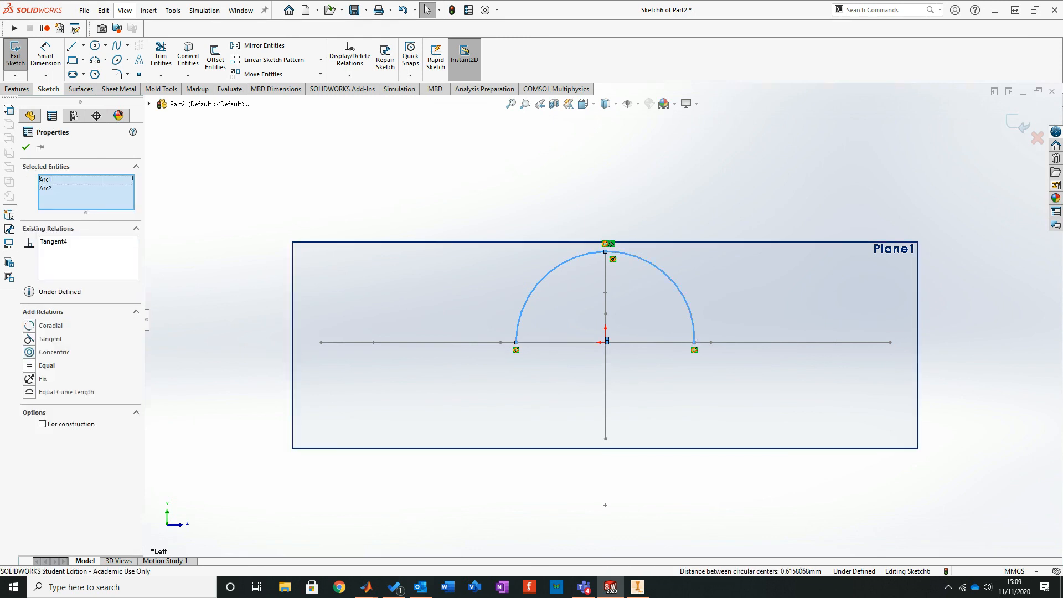
click(29, 365)
key(Escape)
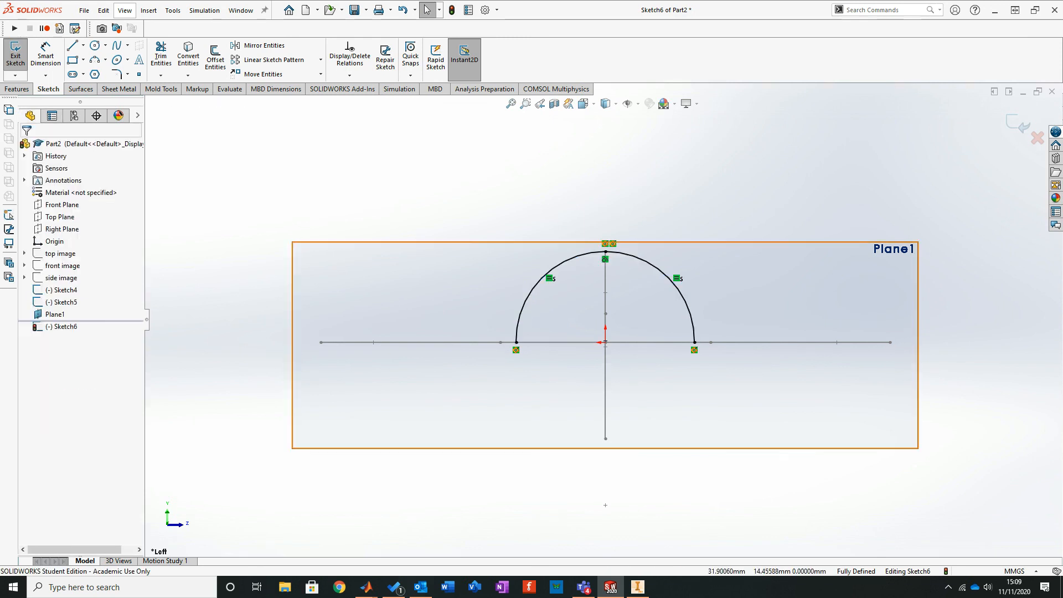
Step: Draw two three-point arcs below the upper pair, one from each outer end, the first with a radius of about 20.6 mm
scroll(601, 321, up, 1)
scroll(634, 368, down, 1)
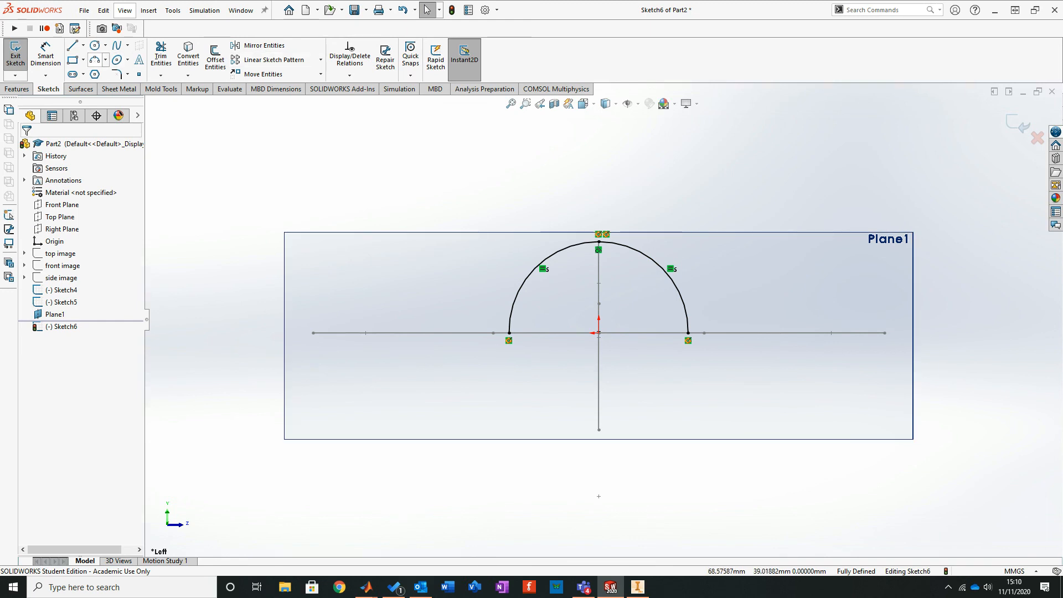
click(95, 60)
click(509, 333)
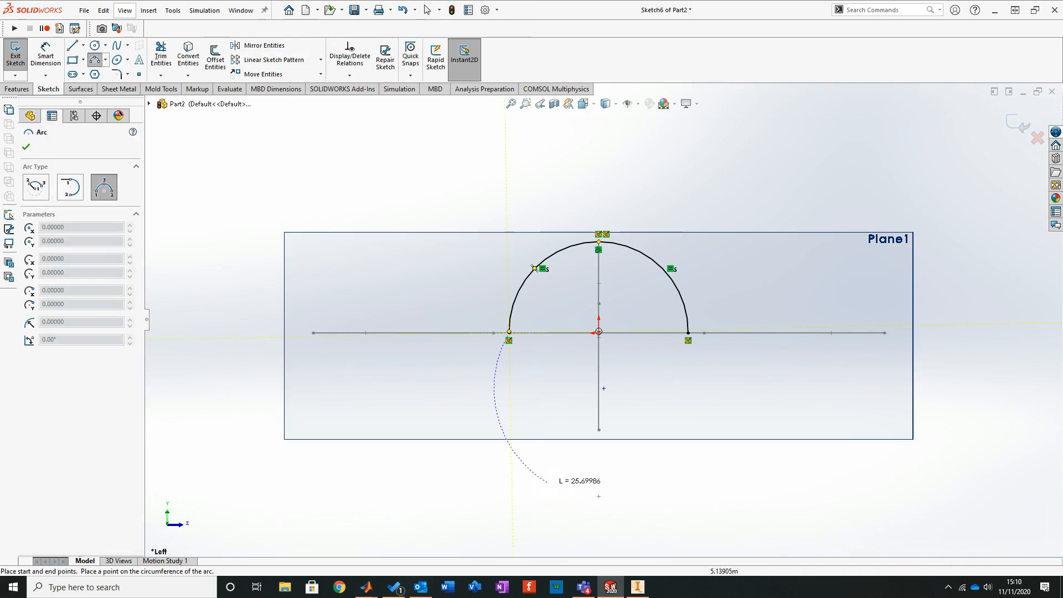
click(581, 415)
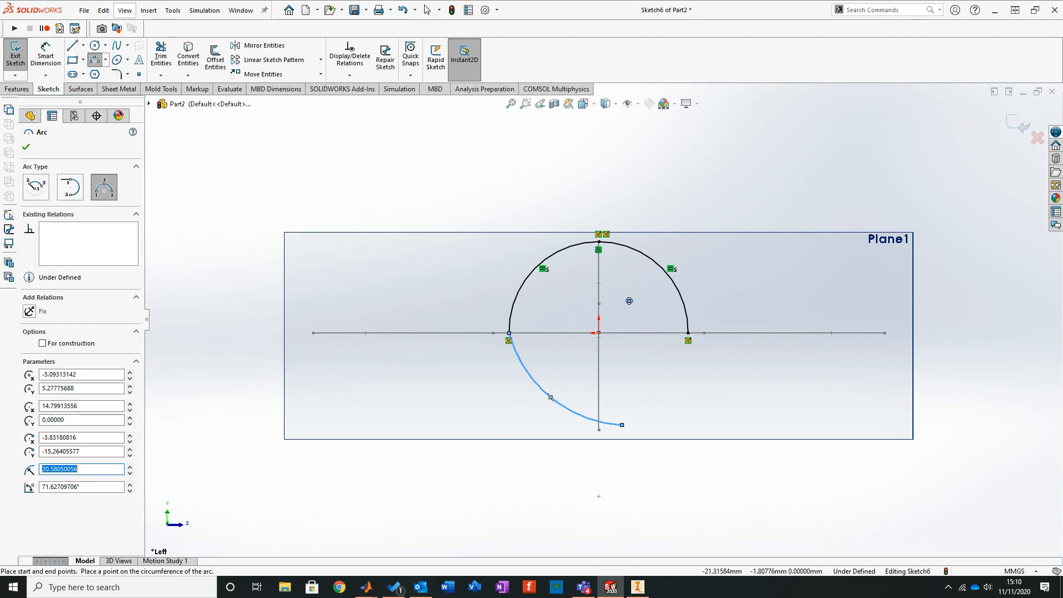
click(688, 332)
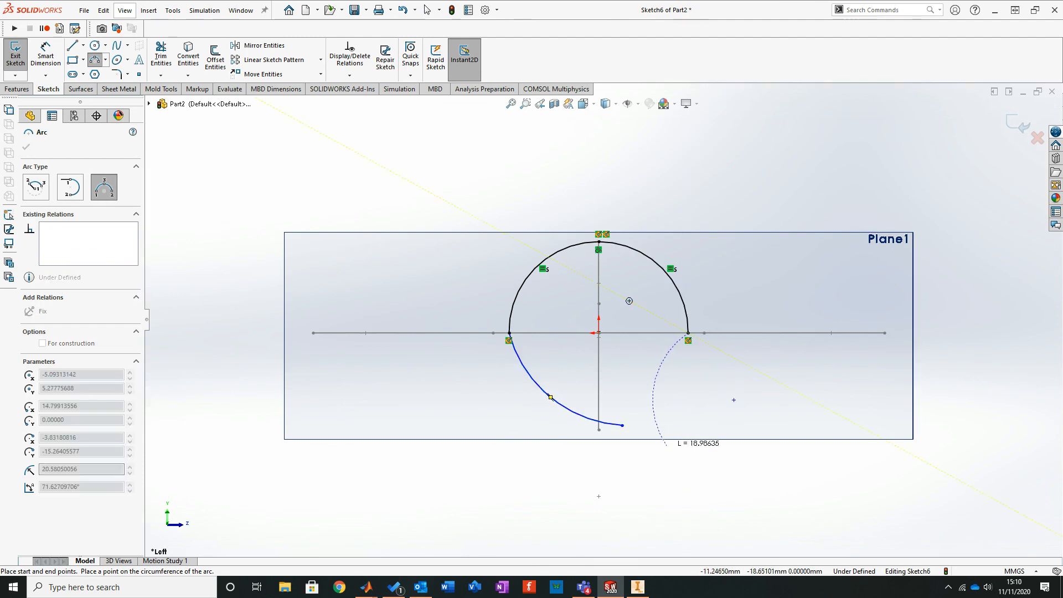
click(684, 416)
key(Escape)
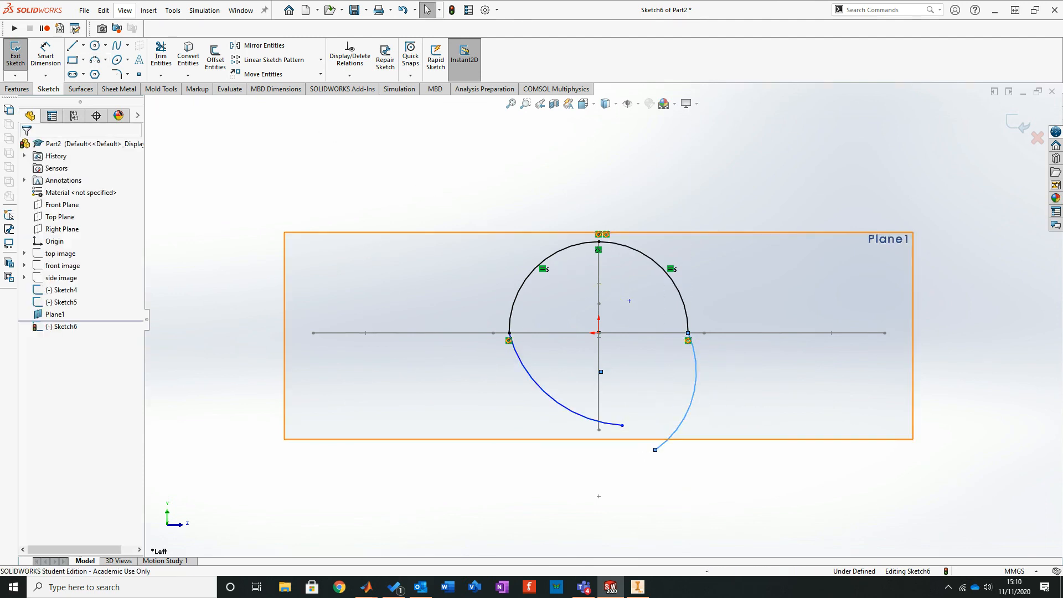
Step: Pierce the free ends of both lower section arcs onto the side view's lower nose arc
scroll(584, 460, down, 1)
mouse_move(608, 443)
middle_down()
mouse_move(754, 317)
mouse_move(841, 325)
middle_up()
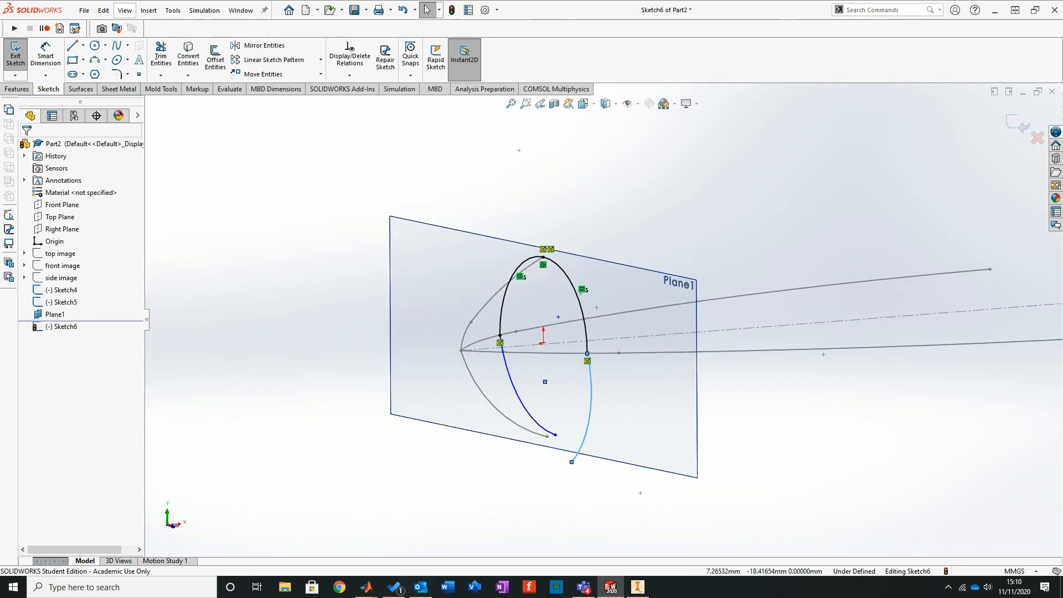
click(554, 434)
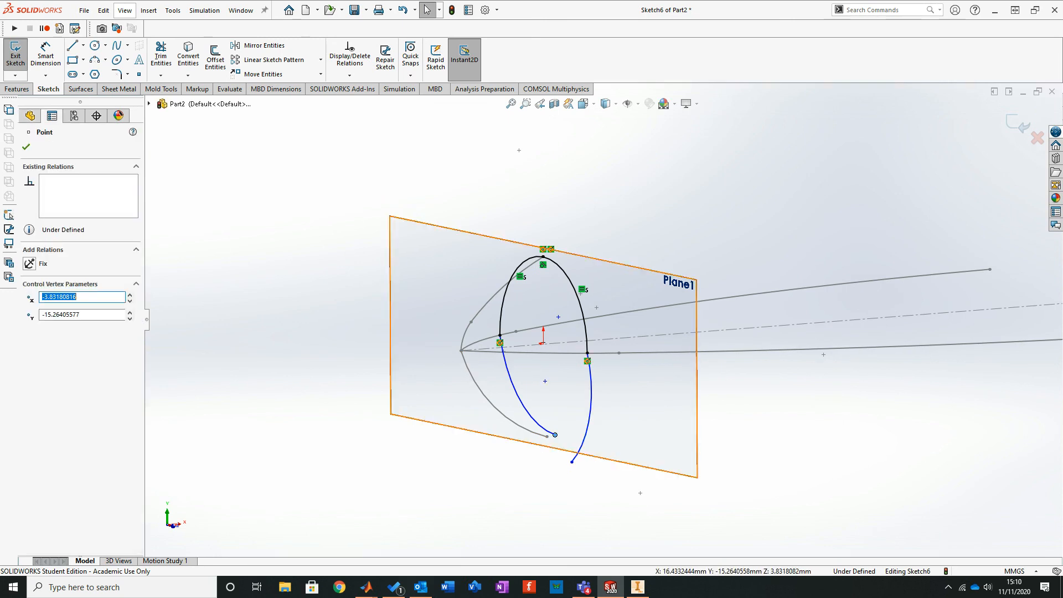
ctrl+click(490, 404)
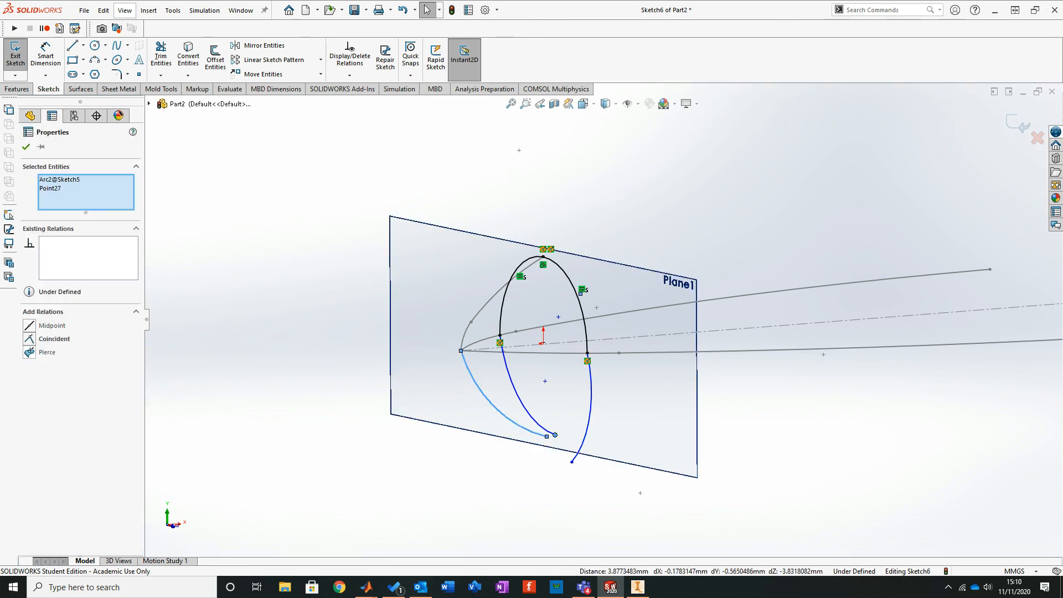
click(47, 352)
key(Escape)
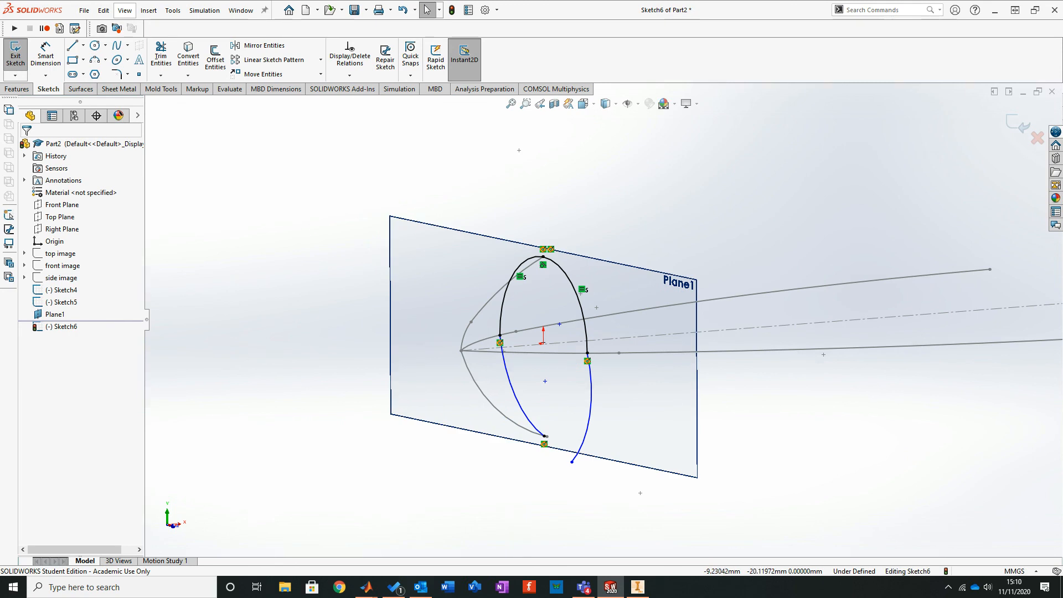
click(571, 462)
ctrl+click(493, 409)
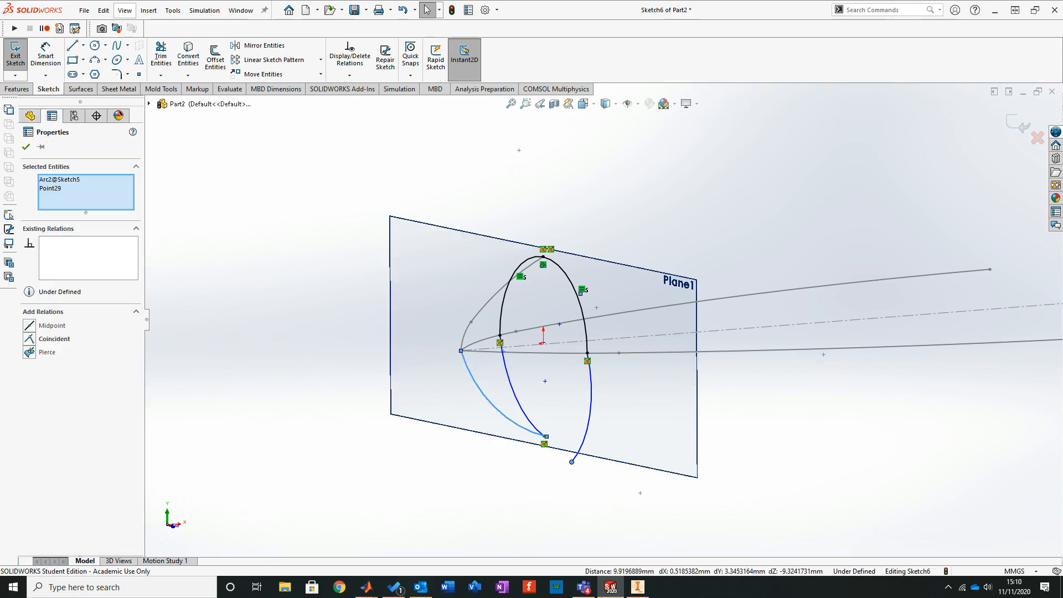
key(Escape)
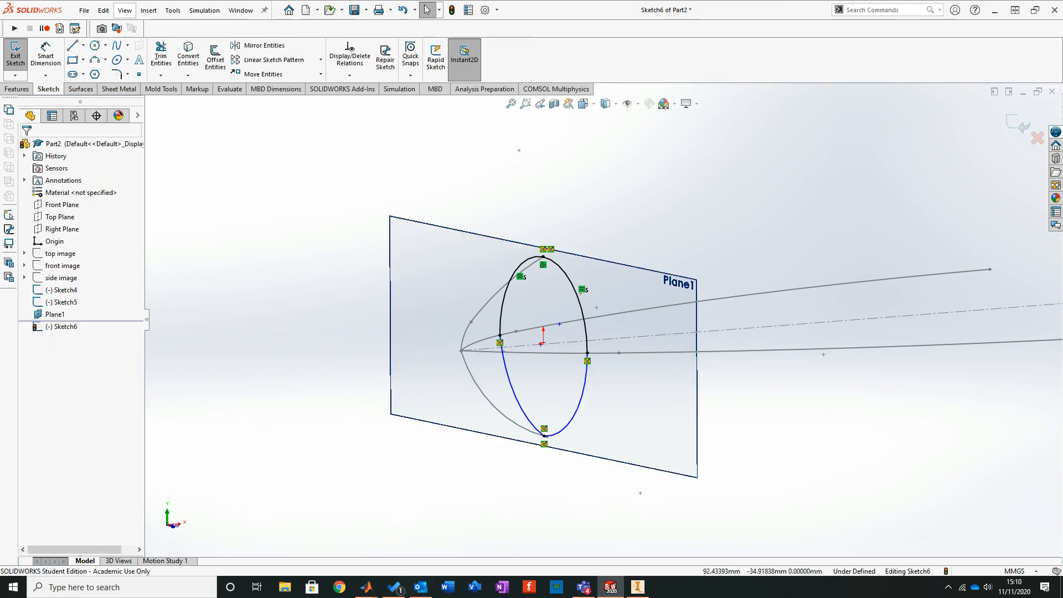
Step: Make each lower section arc tangent to the upper arc it meets, on both sides of the section
mouse_move(838, 327)
middle_down()
mouse_move(797, 348)
mouse_move(832, 344)
mouse_move(731, 341)
middle_up()
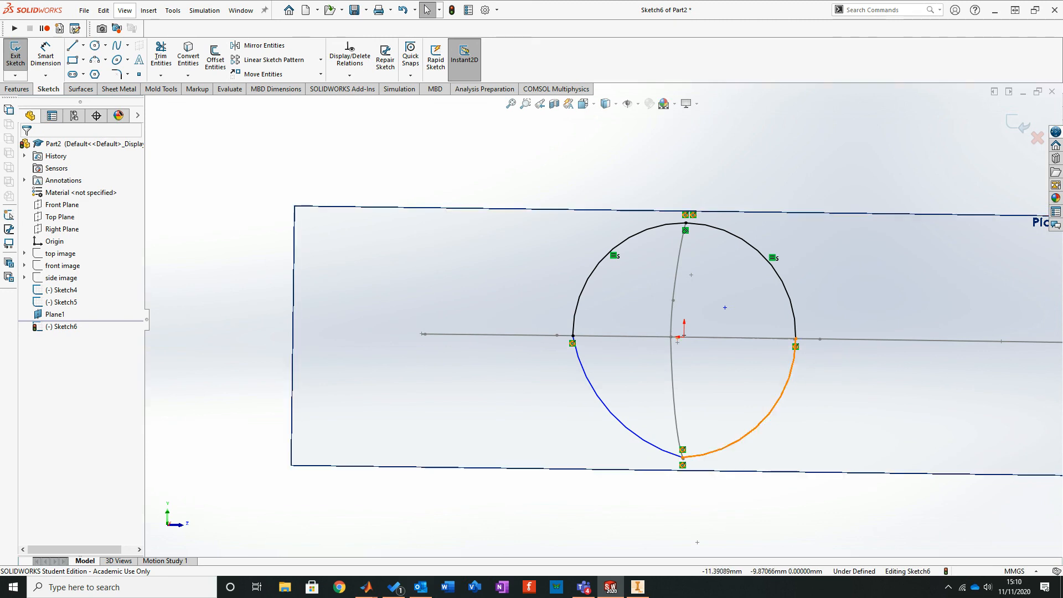
click(792, 359)
ctrl+click(789, 301)
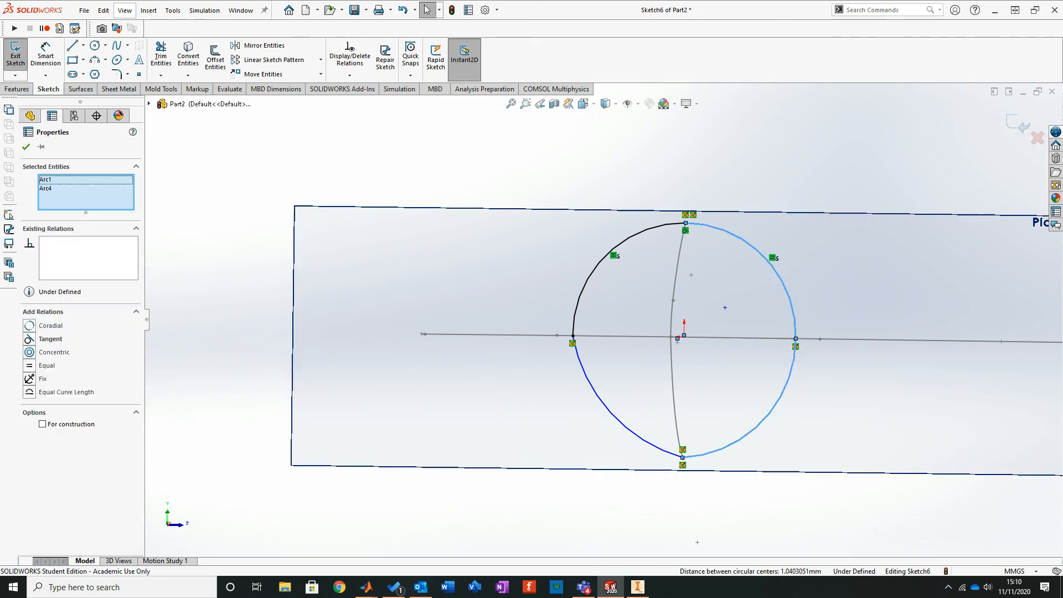
click(29, 339)
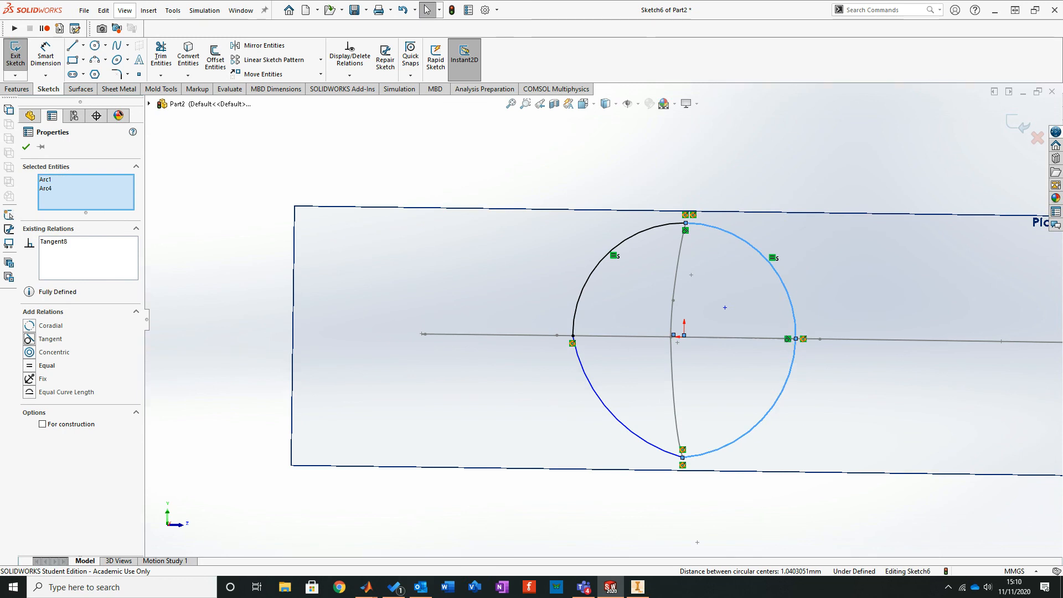
key(Escape)
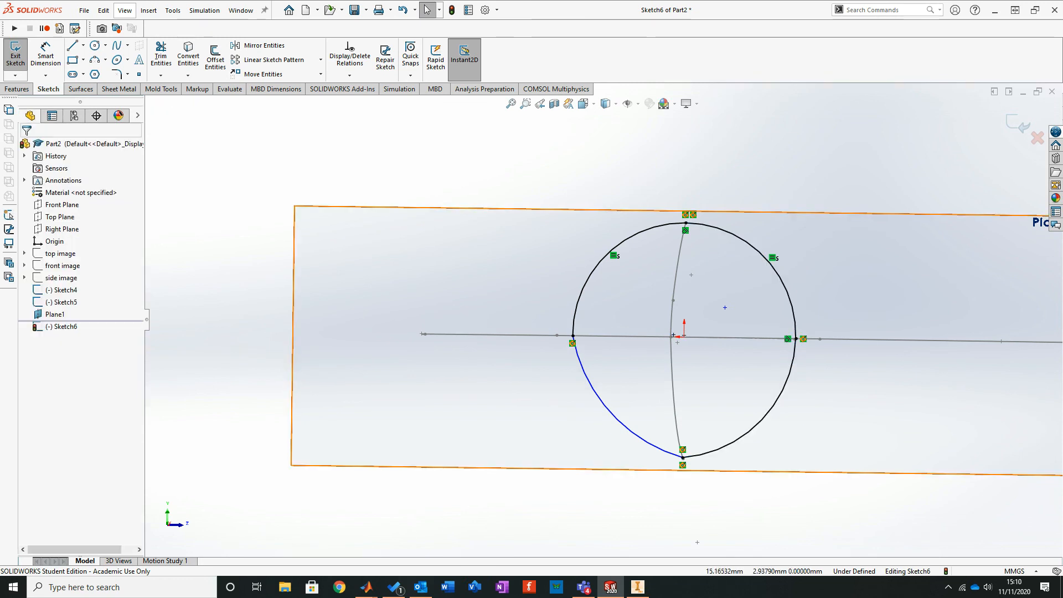
click(582, 288)
ctrl+click(584, 372)
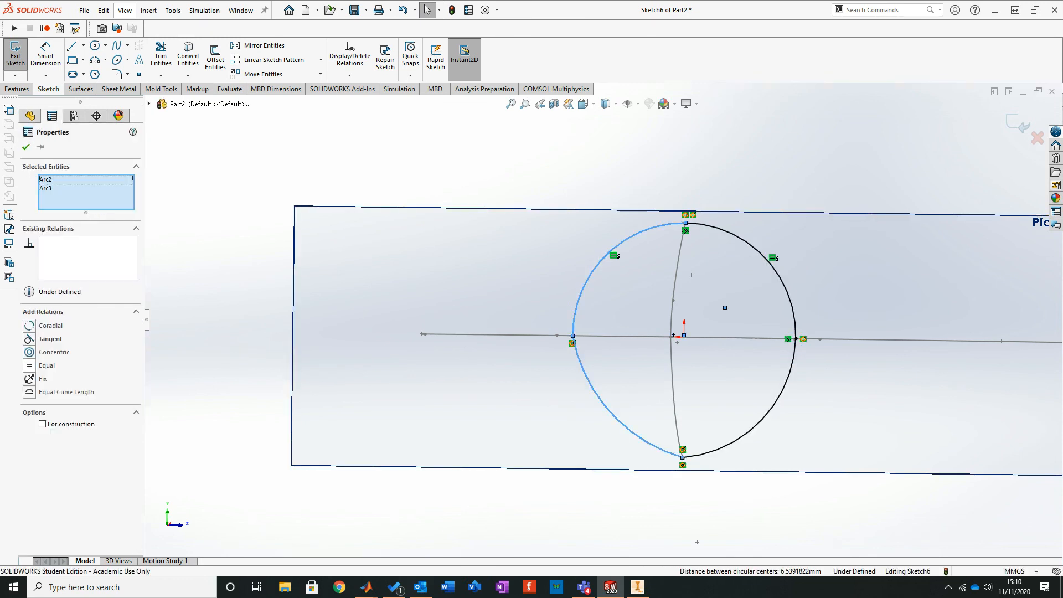
click(30, 338)
key(Escape)
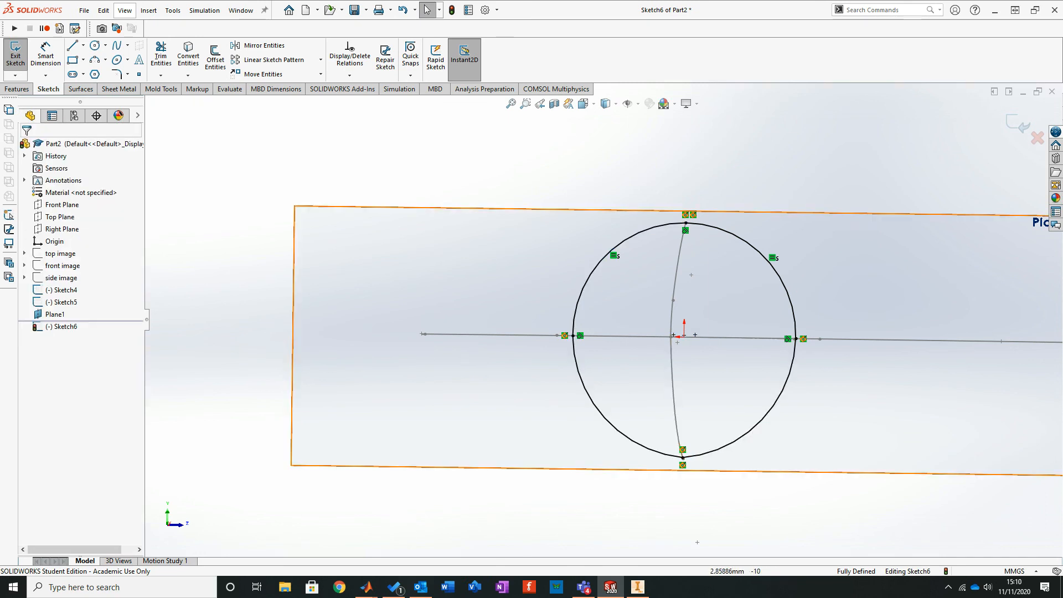
Step: Exit the finished cross-section sketch and hide Plane1
scroll(602, 318, up, 2)
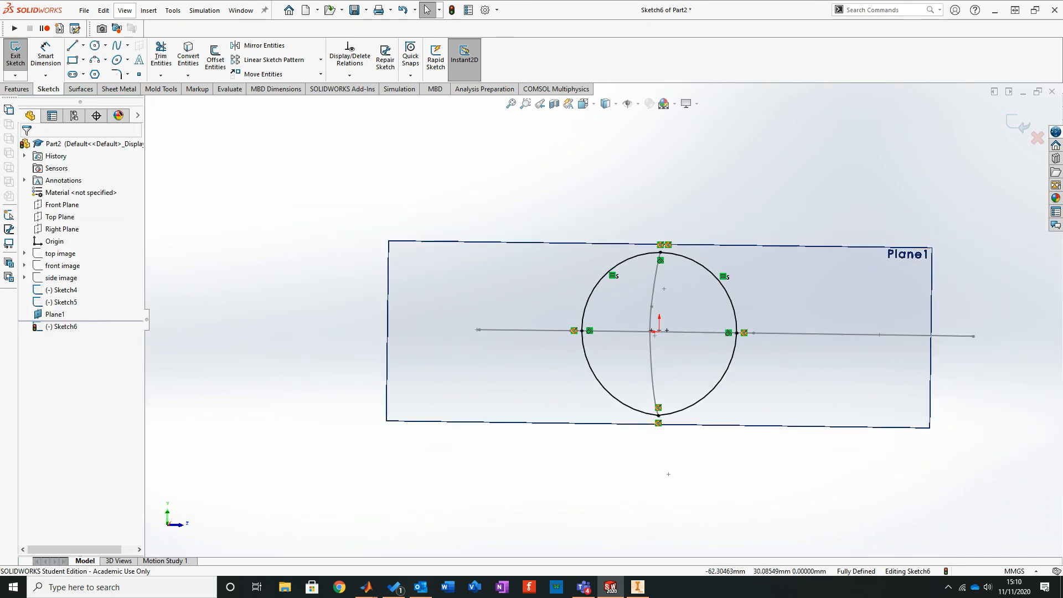
click(1017, 124)
middle_drag(652, 324, 786, 340)
right_click(55, 314)
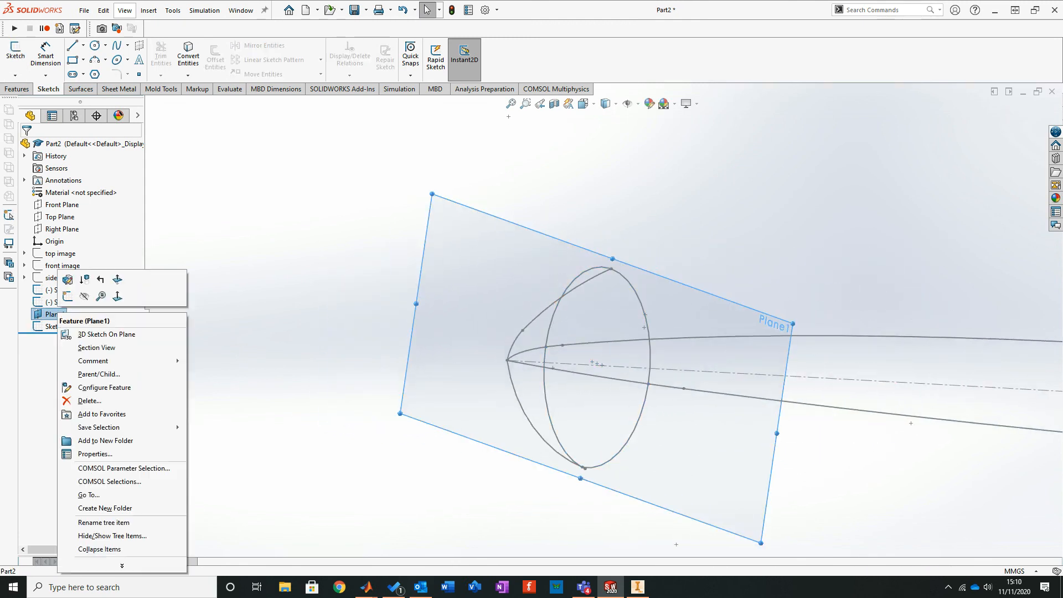
click(84, 297)
mouse_move(910, 383)
middle_down()
mouse_move(828, 375)
mouse_move(823, 364)
mouse_move(974, 296)
mouse_move(885, 310)
mouse_move(886, 321)
middle_up()
scroll(849, 310, down, 3)
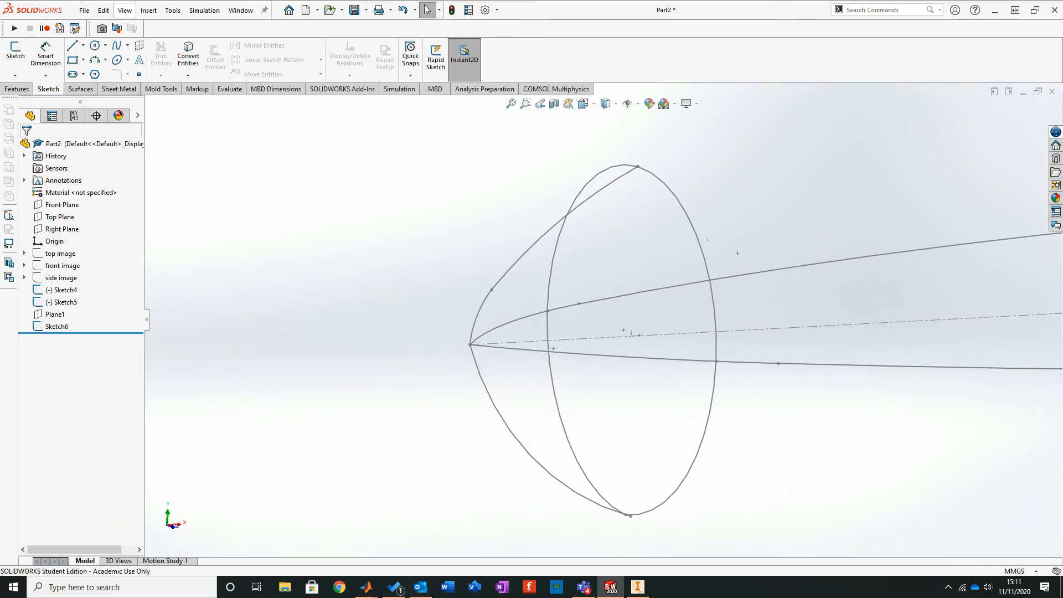
click(81, 88)
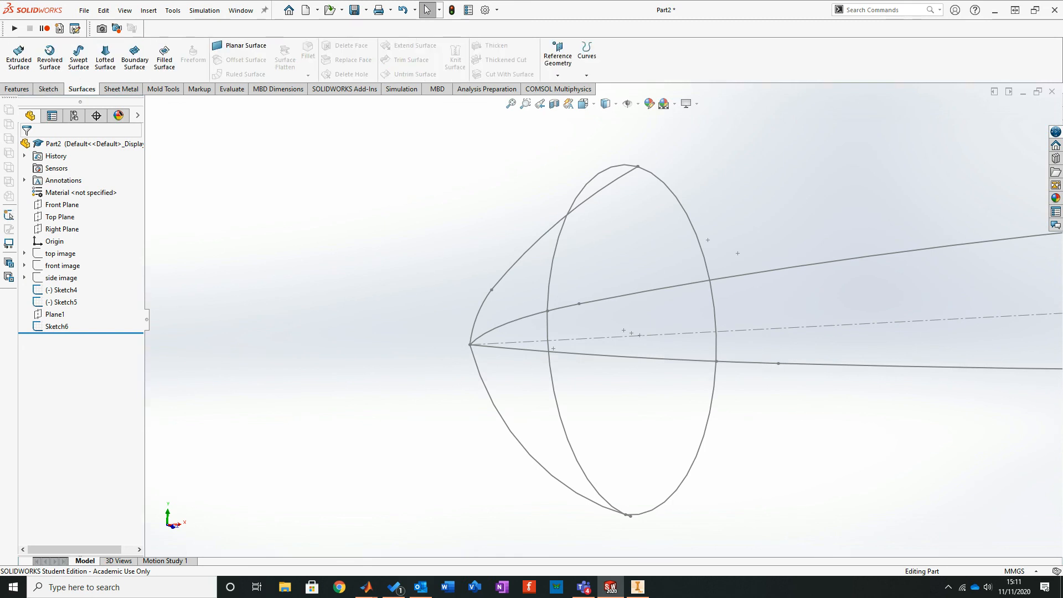
click(165, 58)
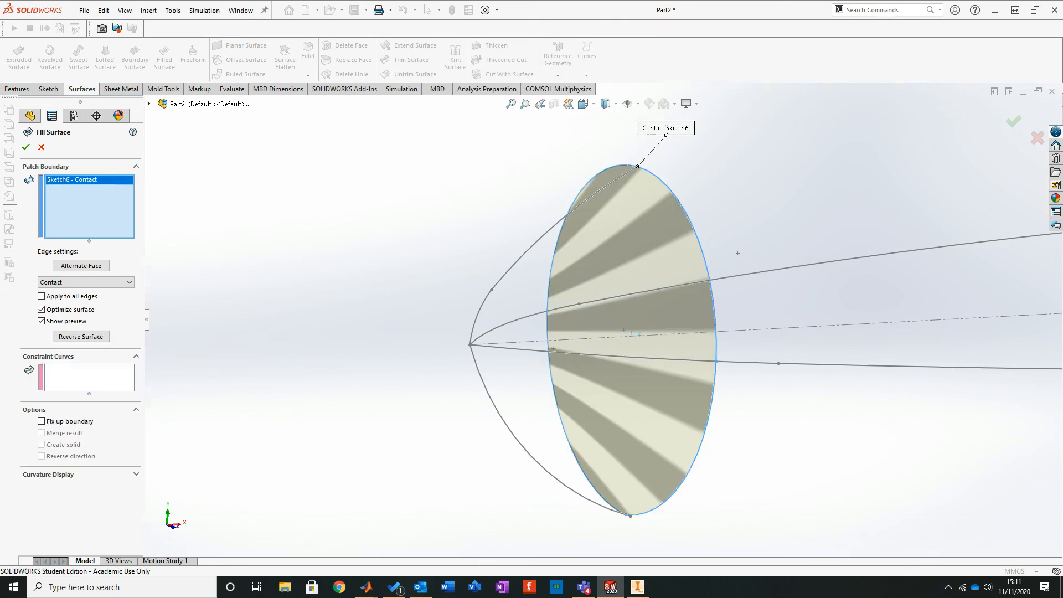
click(89, 378)
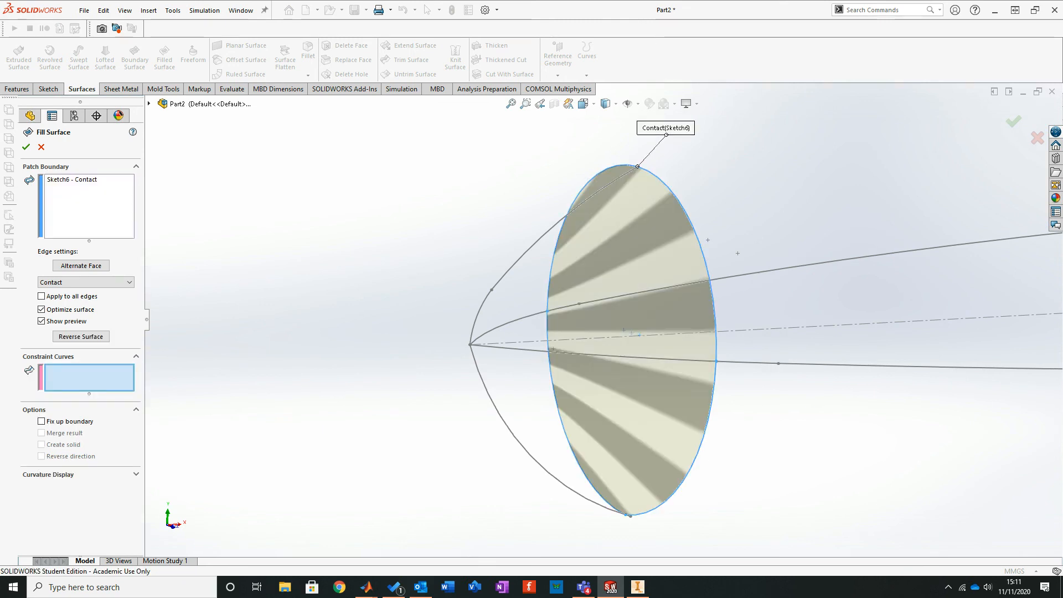
click(535, 459)
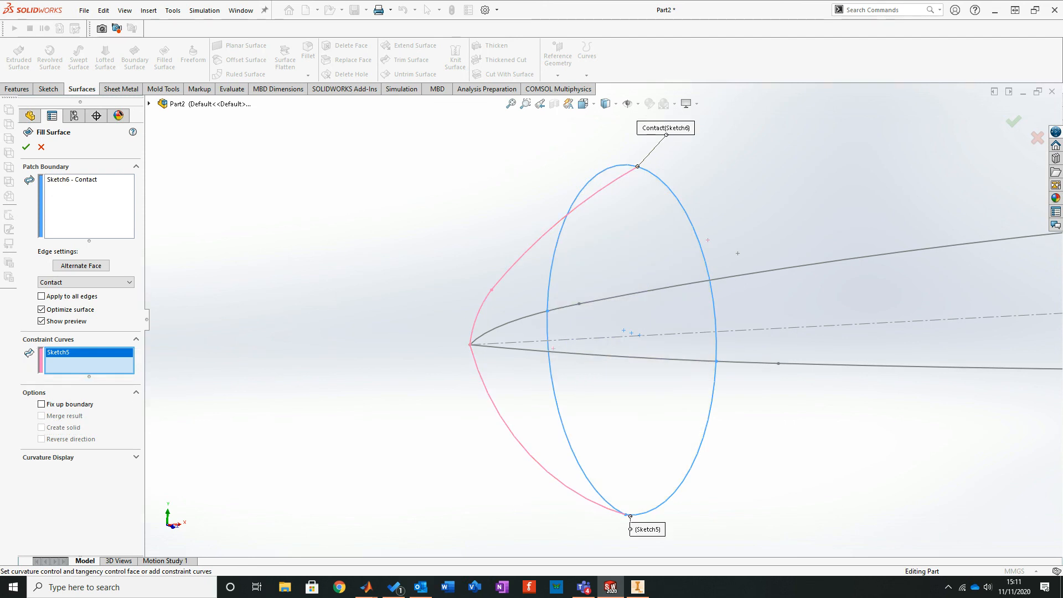
click(41, 147)
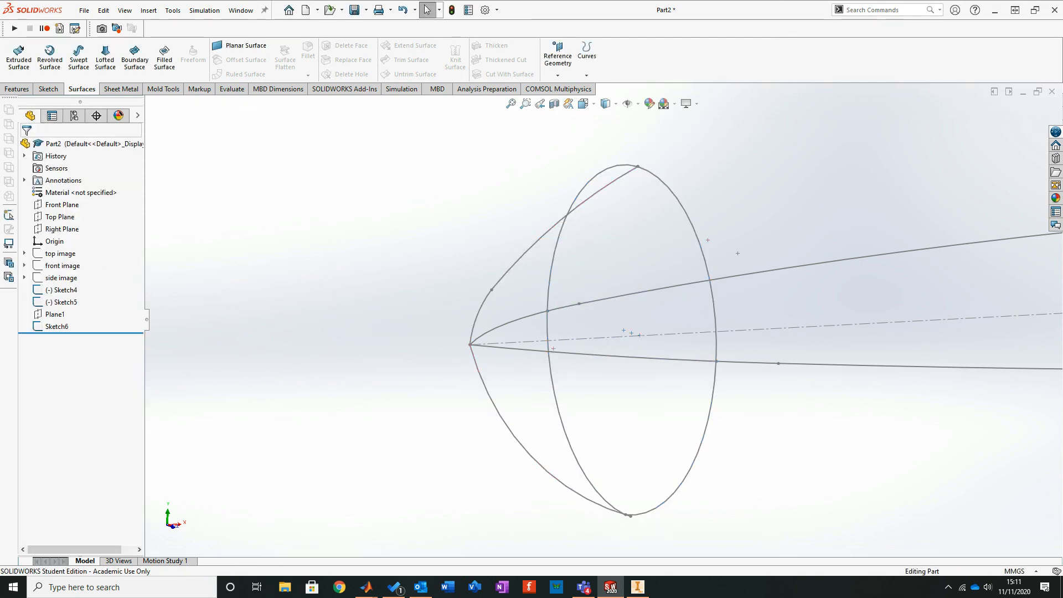
mouse_move(608, 332)
middle_down()
mouse_move(570, 320)
mouse_move(577, 337)
middle_up()
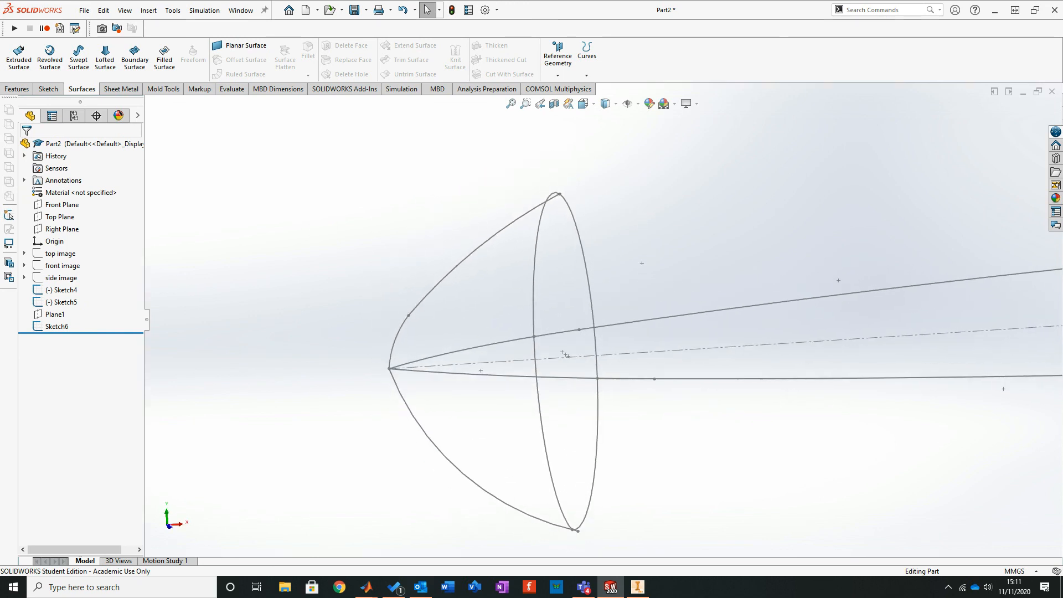
click(105, 55)
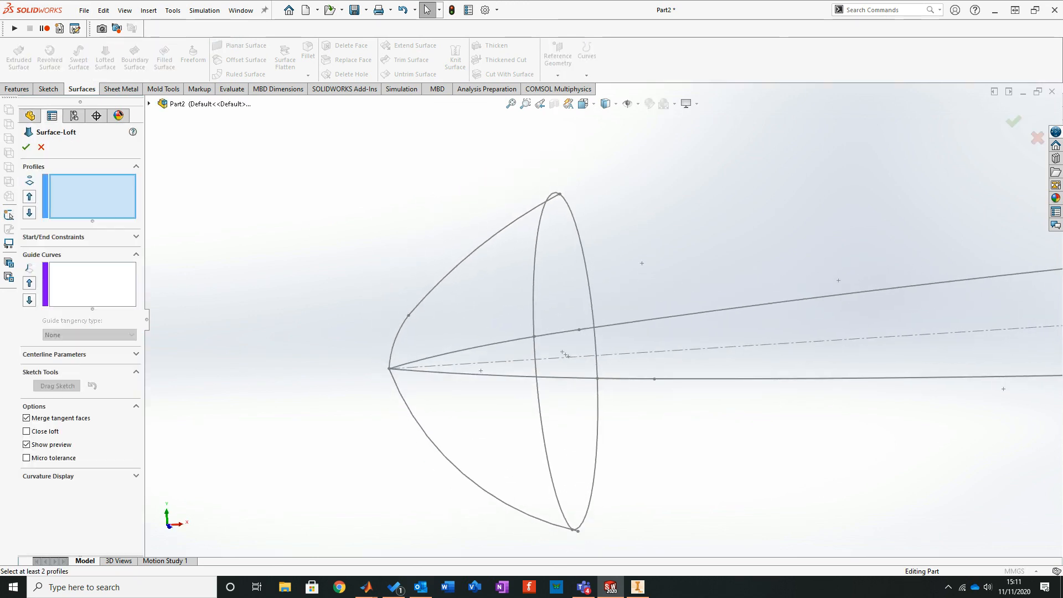
click(559, 194)
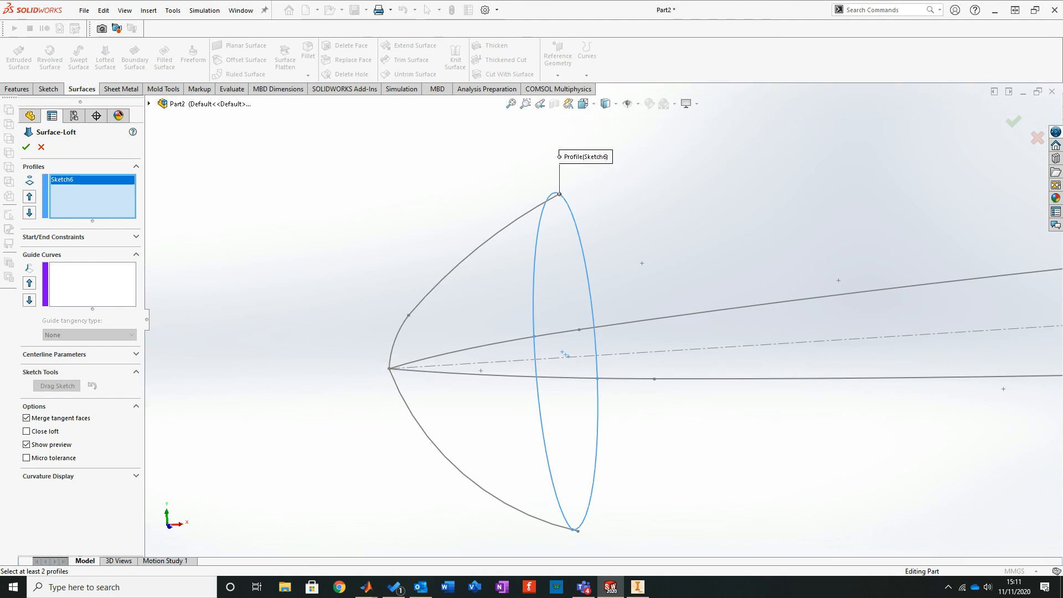
click(558, 195)
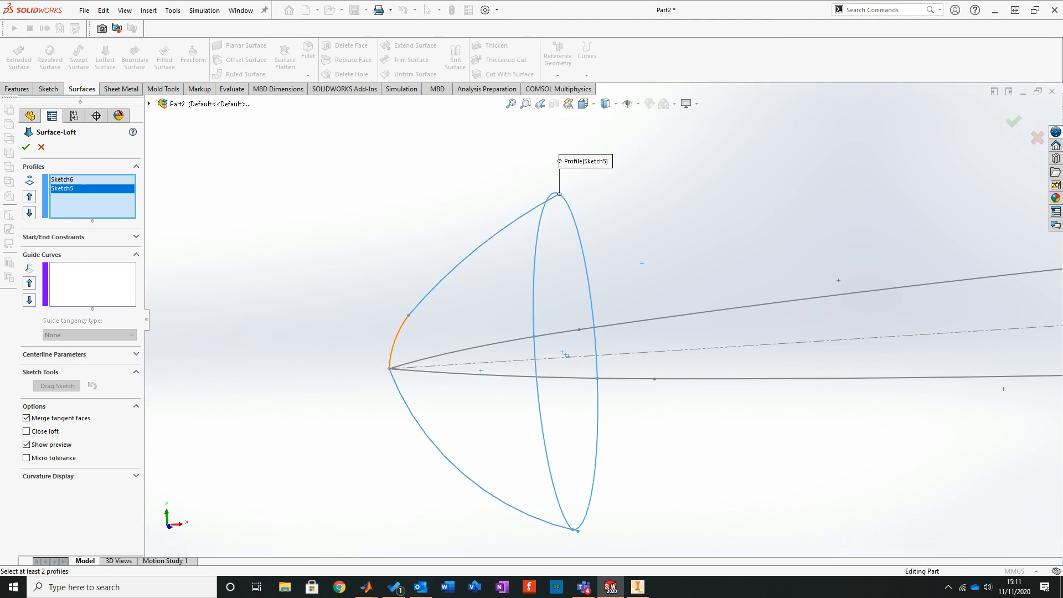
click(396, 339)
right_click(381, 267)
click(415, 294)
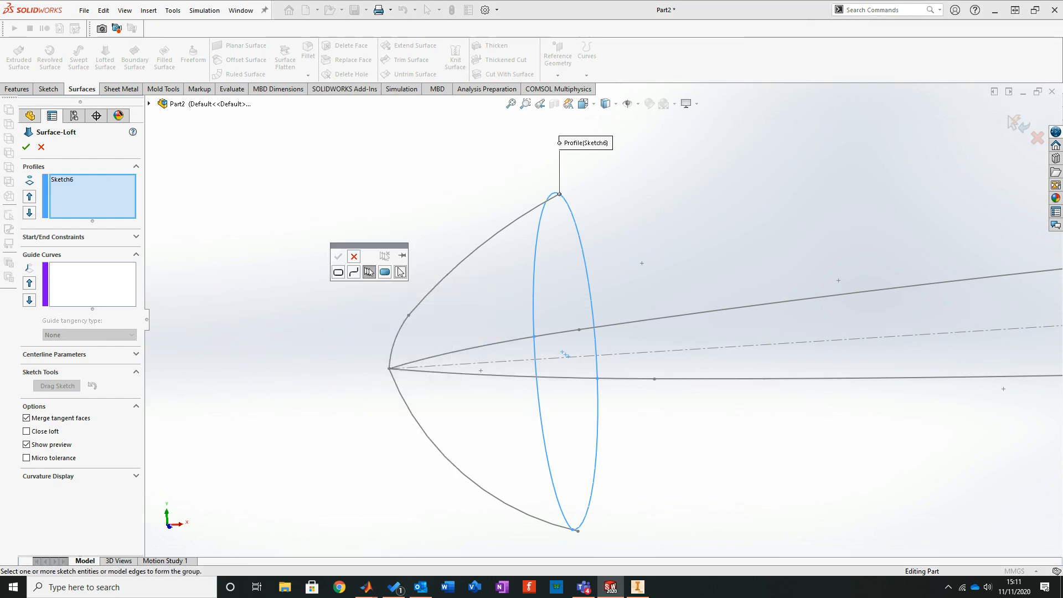
click(399, 271)
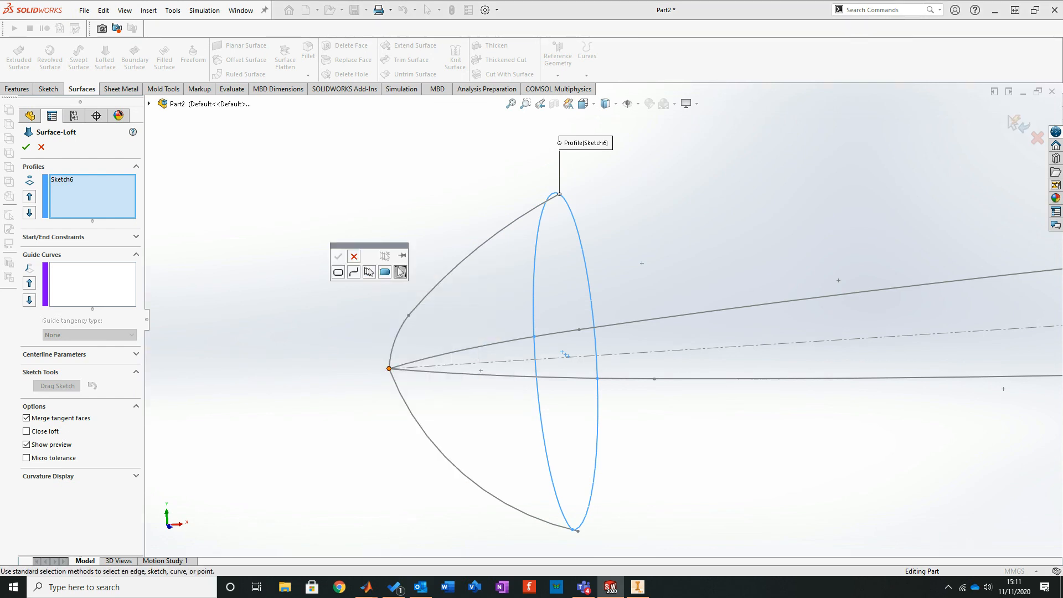
click(399, 271)
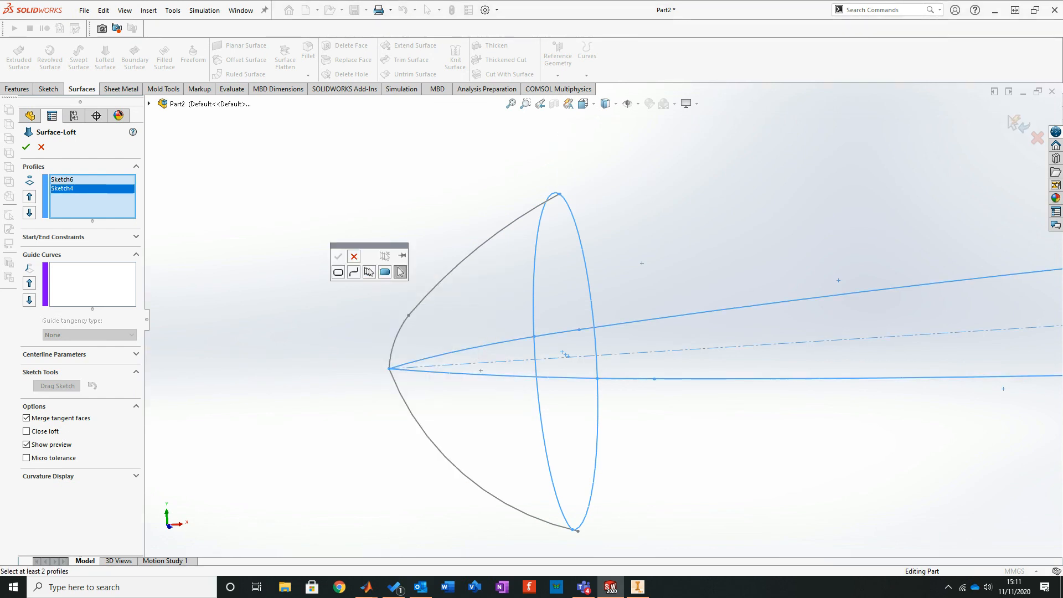
key(Delete)
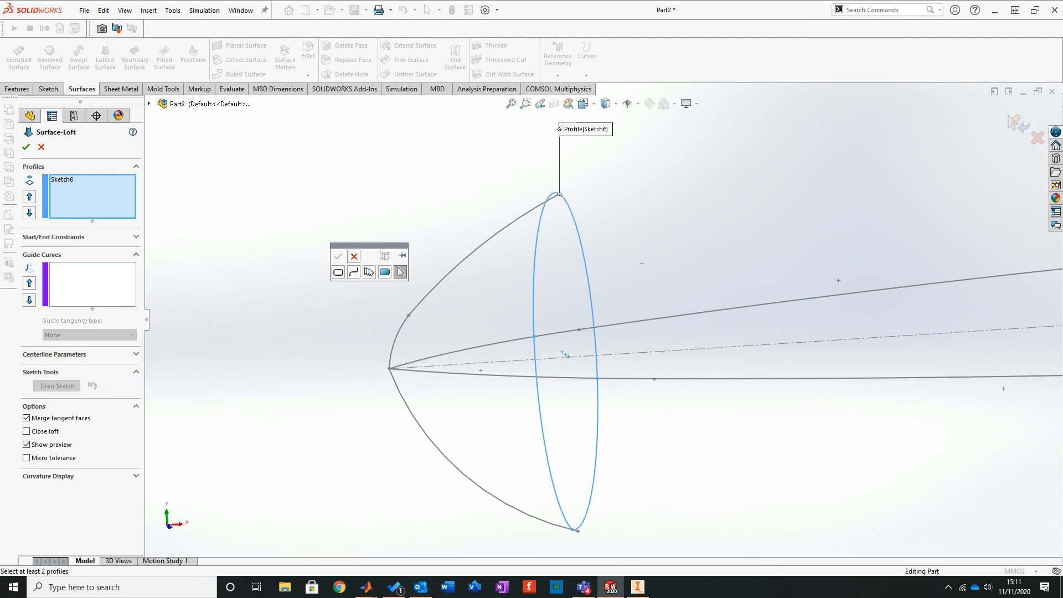
click(368, 271)
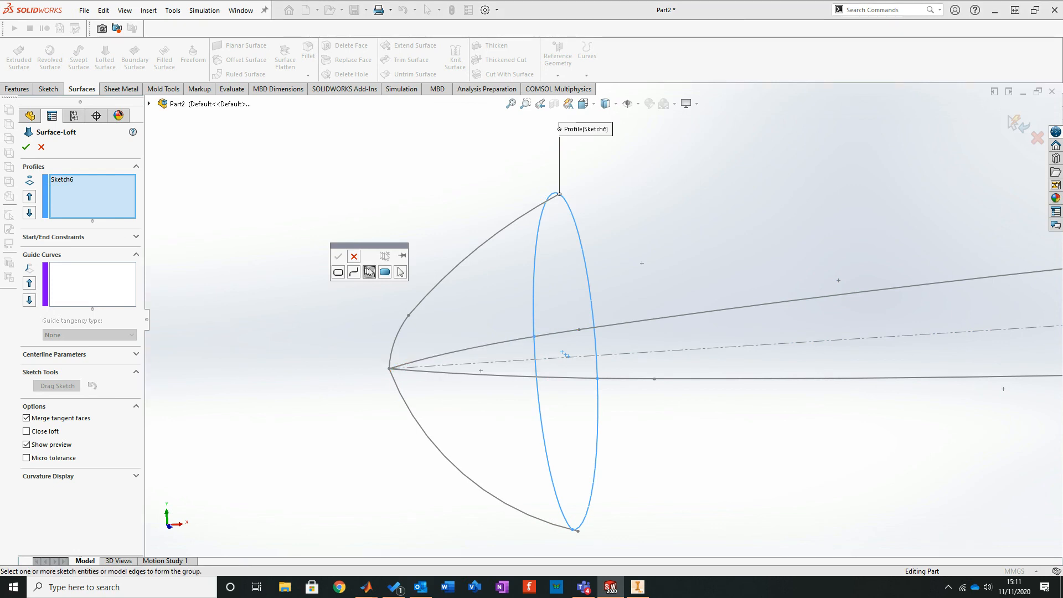
click(354, 256)
mouse_move(443, 298)
middle_down()
mouse_move(489, 299)
mouse_move(449, 293)
mouse_move(491, 321)
mouse_move(429, 305)
mouse_move(1008, 386)
mouse_move(764, 375)
mouse_move(740, 358)
mouse_move(736, 274)
middle_up()
click(41, 147)
Step: Try a boundary surface with one half of the cross-section and the side-view nose outline as its first two Direction 1 curves
click(134, 57)
right_click(351, 172)
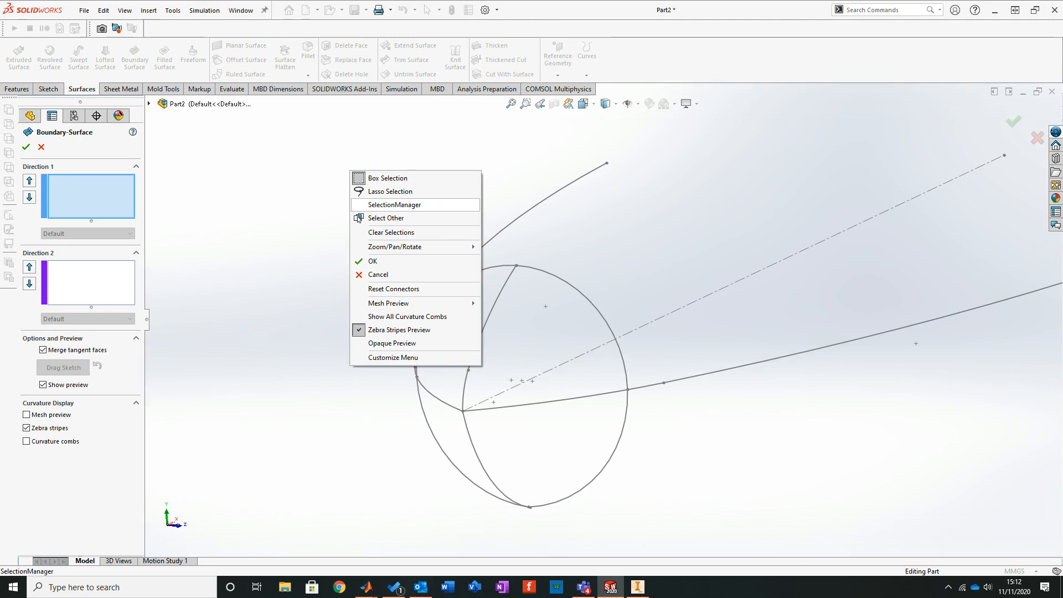
click(361, 204)
click(581, 292)
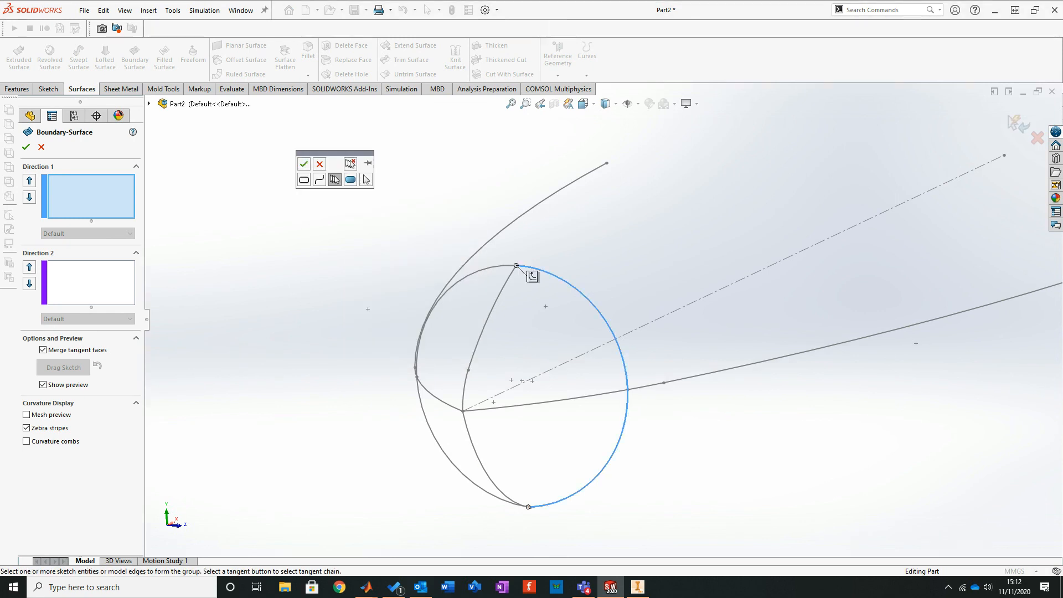
click(303, 163)
right_click(298, 181)
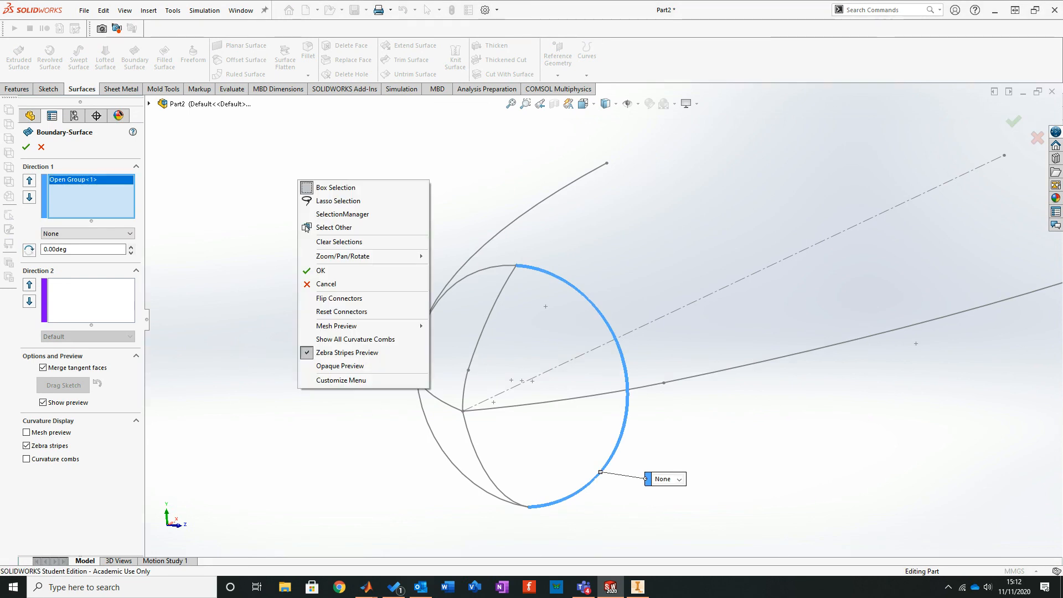
click(342, 214)
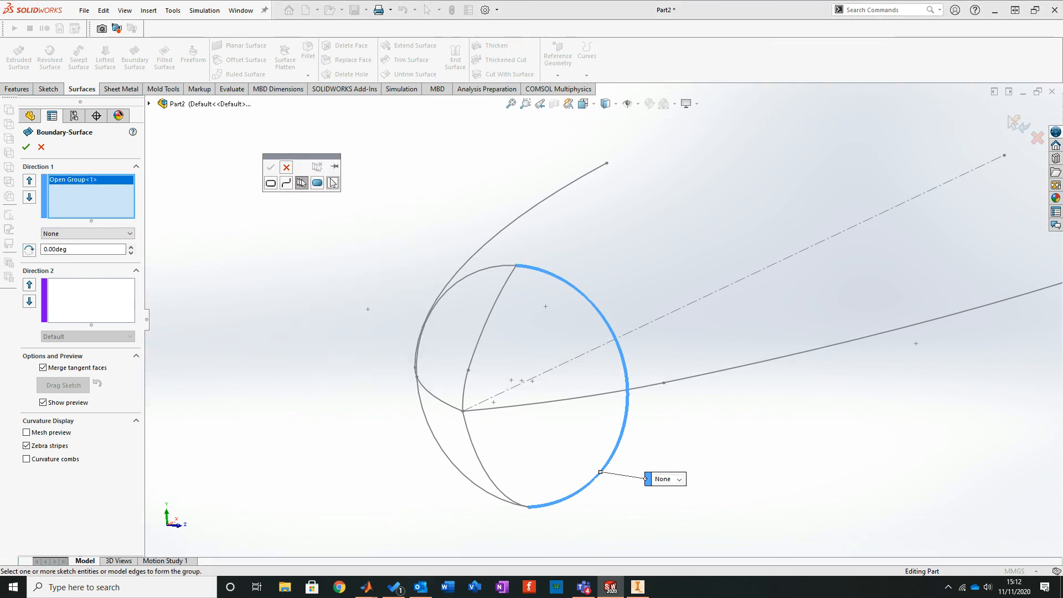
click(491, 318)
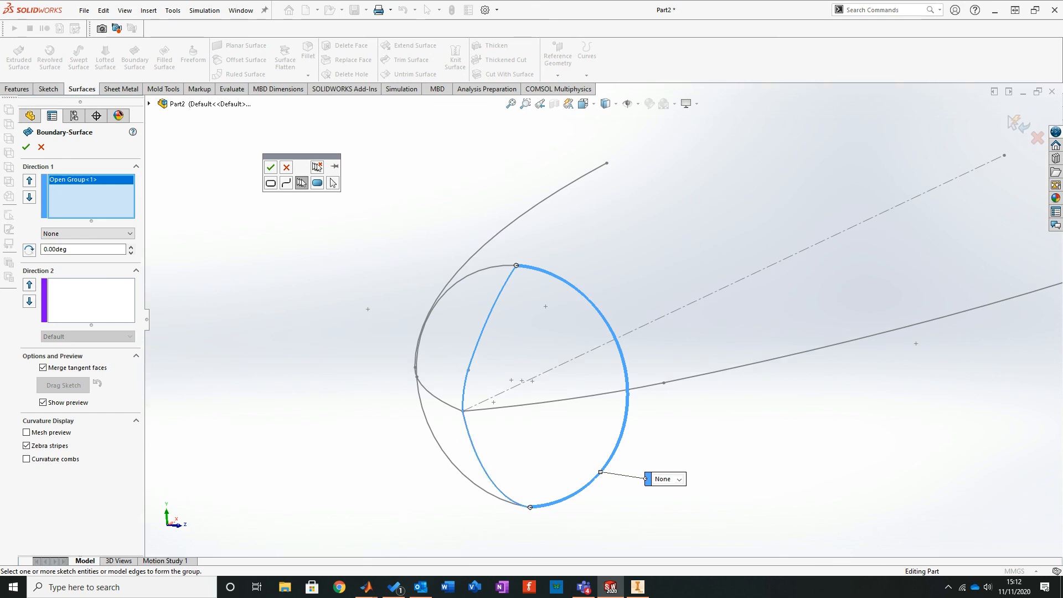
click(317, 167)
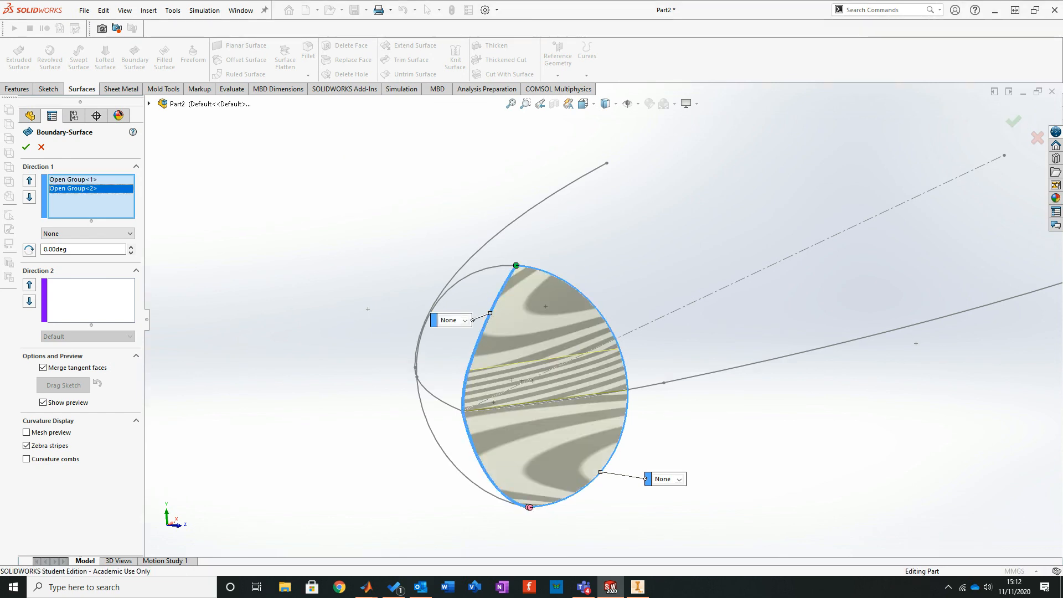
Step: Add the opposite half of the cross-section as the third Direction 1 curve of the boundary surface
right_click(351, 172)
click(344, 209)
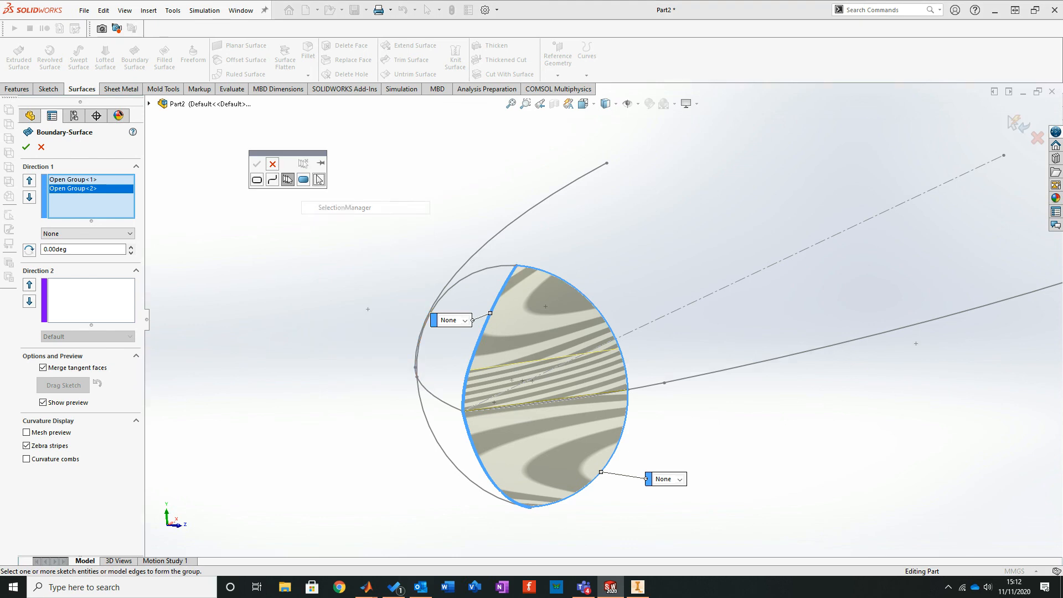
click(454, 284)
middle_drag(642, 326, 747, 327)
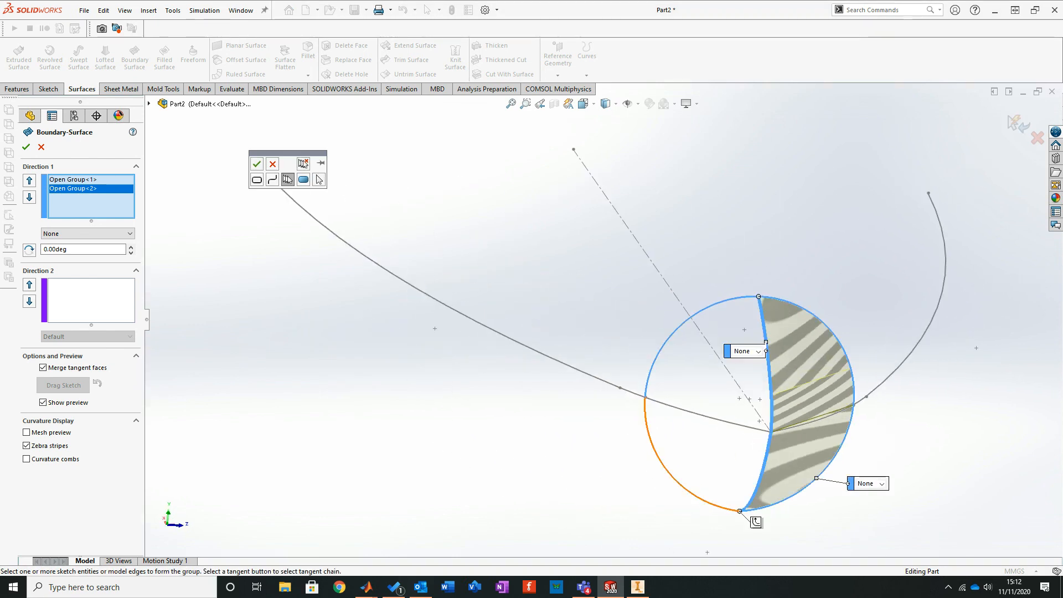
click(256, 163)
middle_drag(671, 327, 616, 325)
middle_drag(671, 295, 1050, 298)
Step: Try one top-view nose arc, taken as an open group, as the Direction 2 curve
click(89, 283)
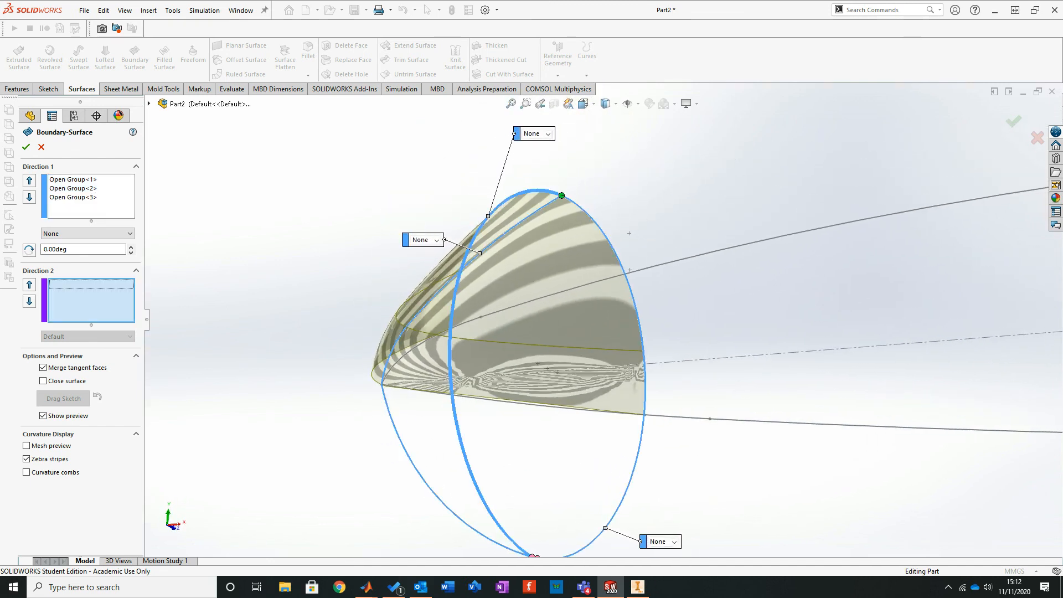
right_click(327, 139)
click(343, 171)
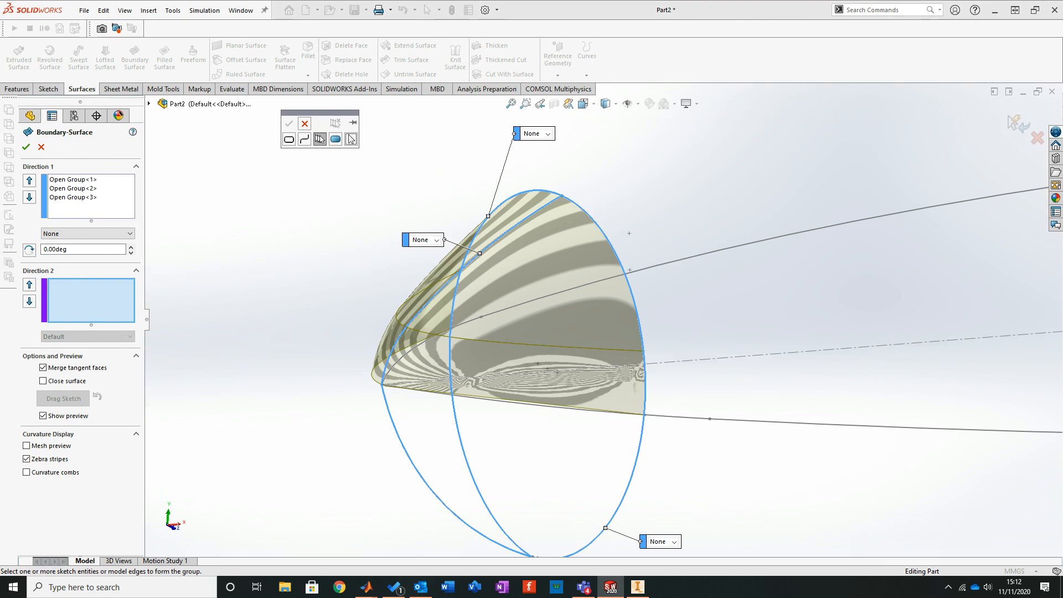
click(708, 418)
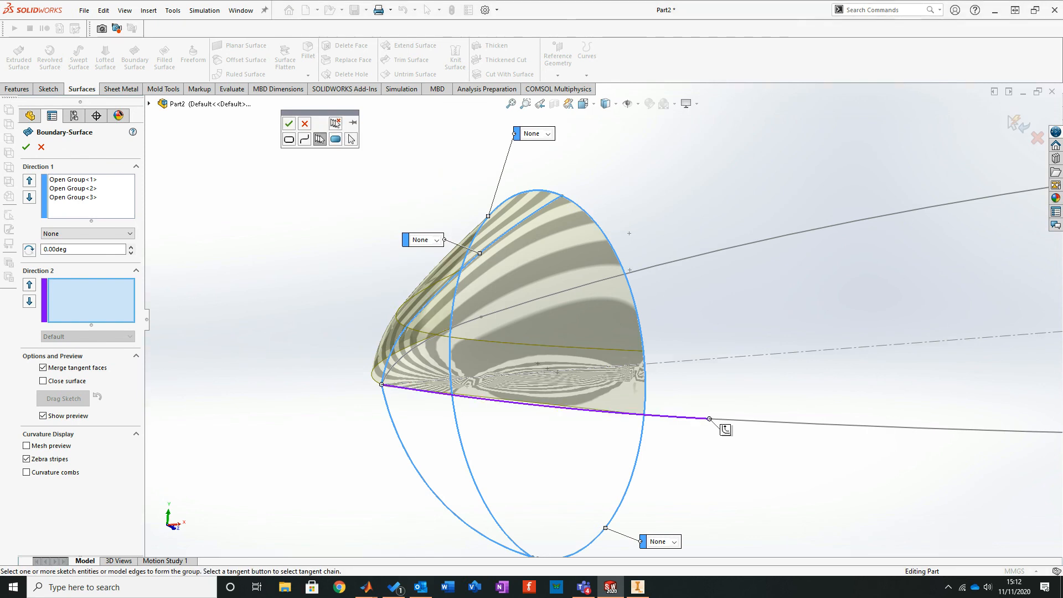
click(289, 124)
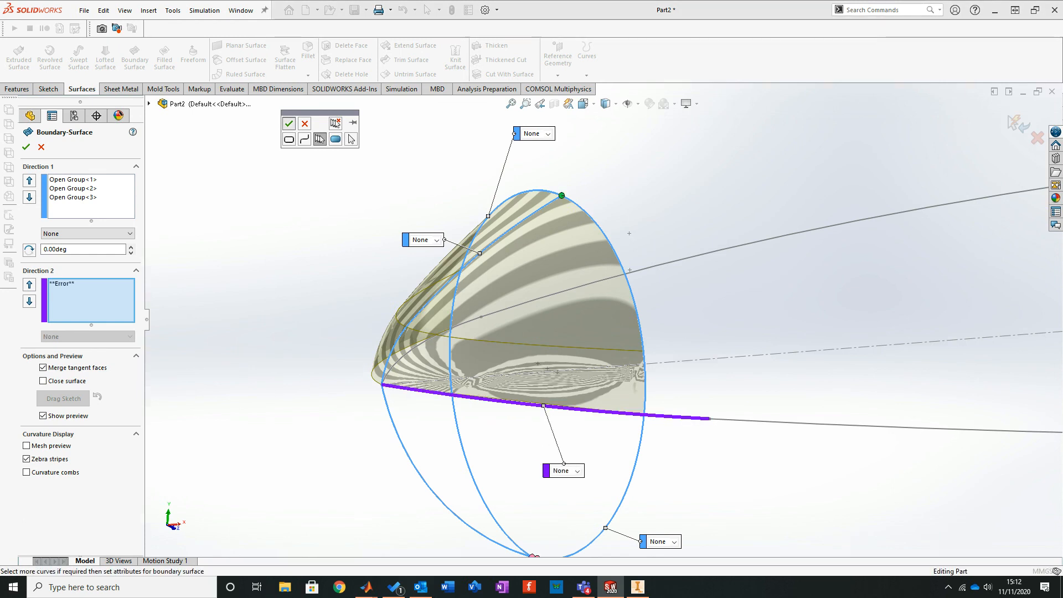
middle_drag(498, 332, 692, 332)
middle_drag(960, 316, 971, 315)
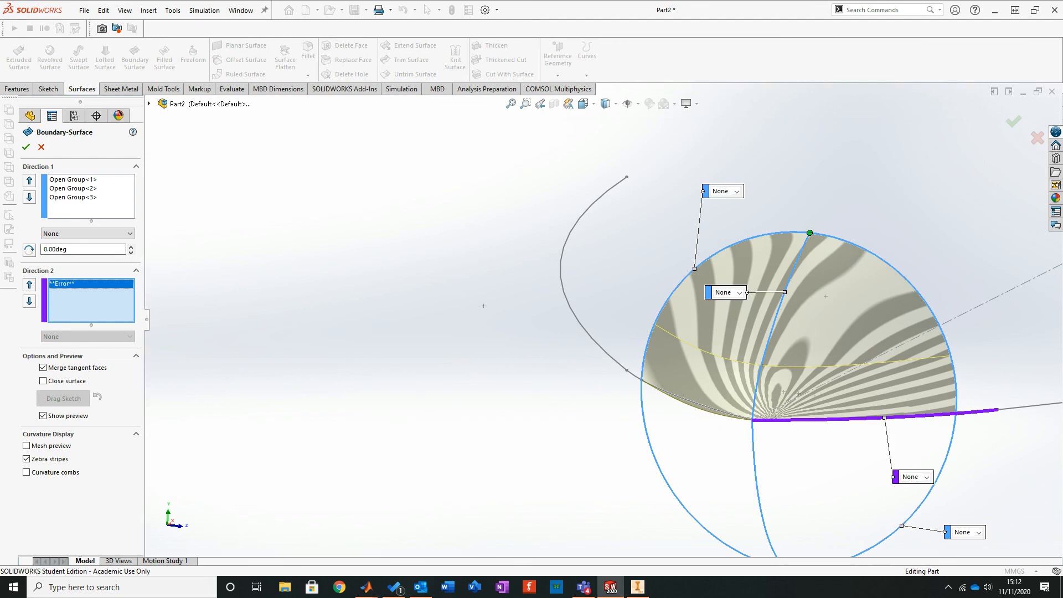
Step: Replace the Direction 2 curve with a group of both top-view nose arcs, and cancel the boundary surface
right_click(75, 283)
click(105, 316)
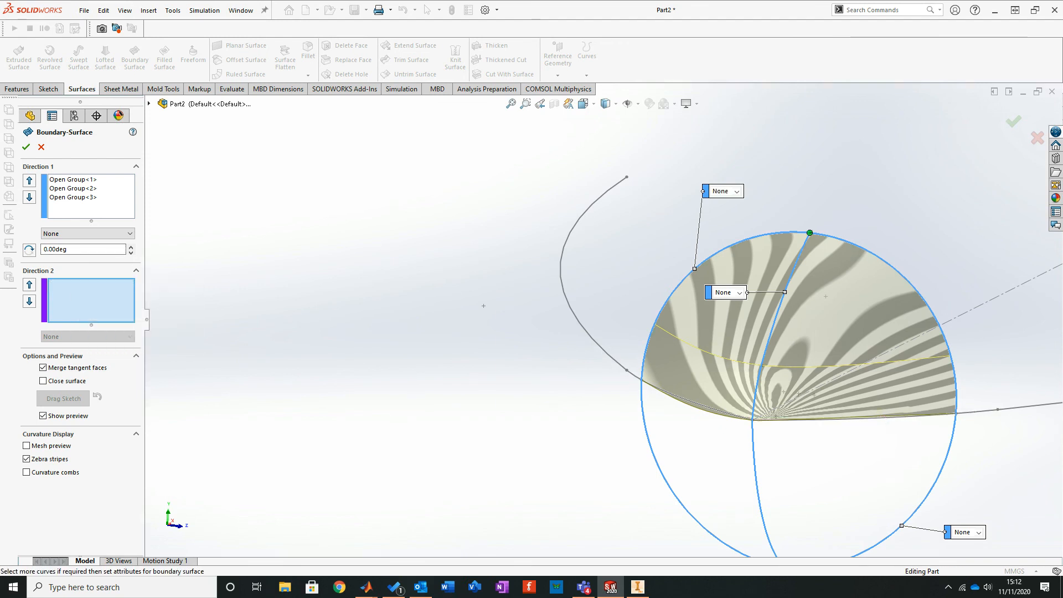
right_click(500, 309)
click(548, 343)
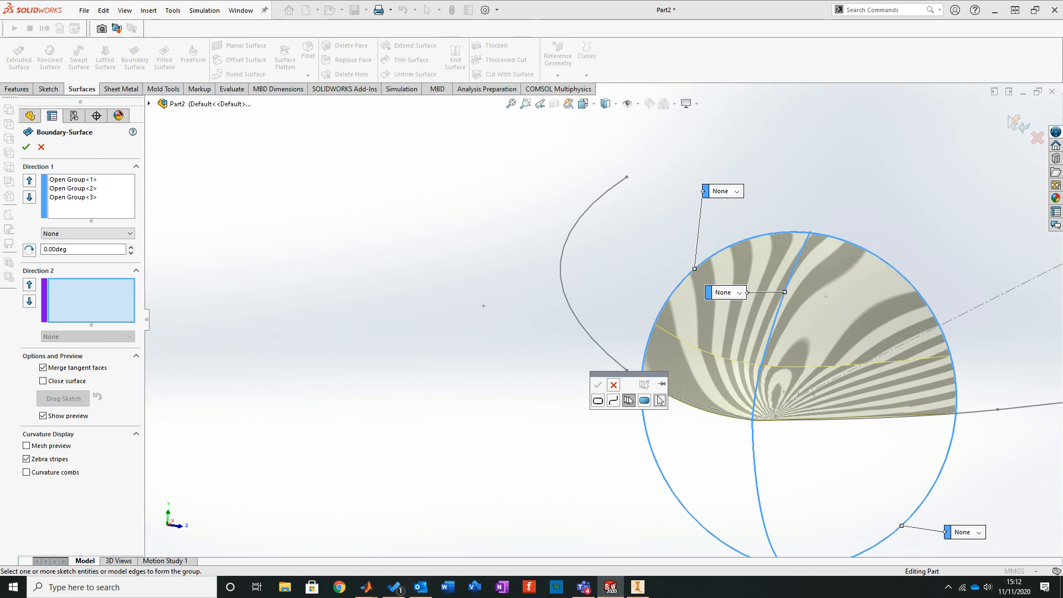
click(714, 408)
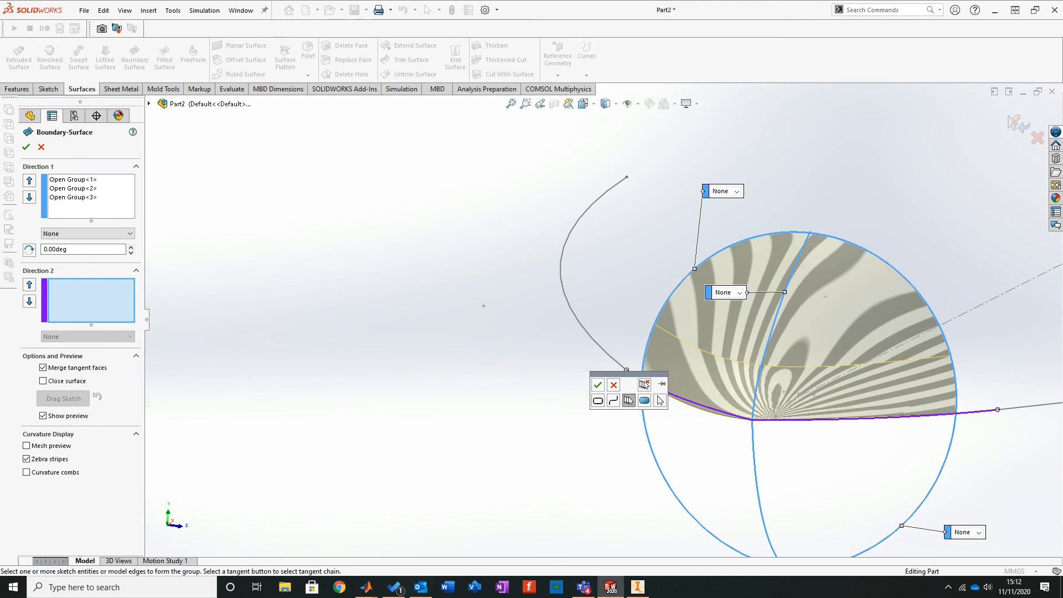
click(597, 384)
middle_drag(961, 340, 987, 375)
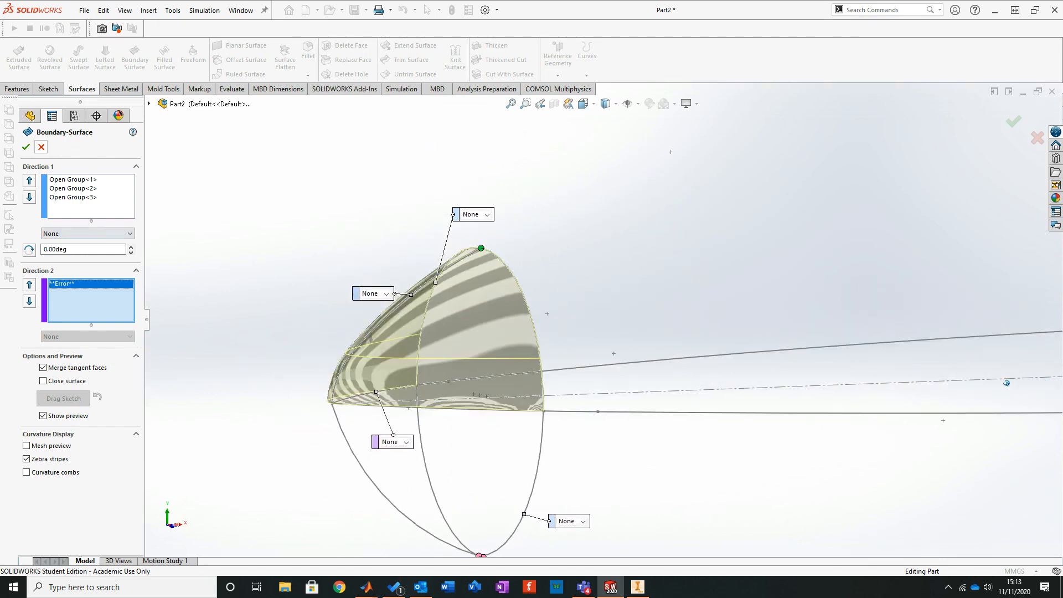
click(41, 147)
Step: Sketch a single point on the Right Plane, make it coincident with the origin at the nose tip, and exit the sketch
middle_drag(355, 288, 507, 306)
mouse_move(761, 344)
middle_down()
mouse_move(748, 276)
mouse_move(756, 285)
mouse_move(737, 332)
mouse_move(767, 393)
mouse_move(774, 388)
middle_up()
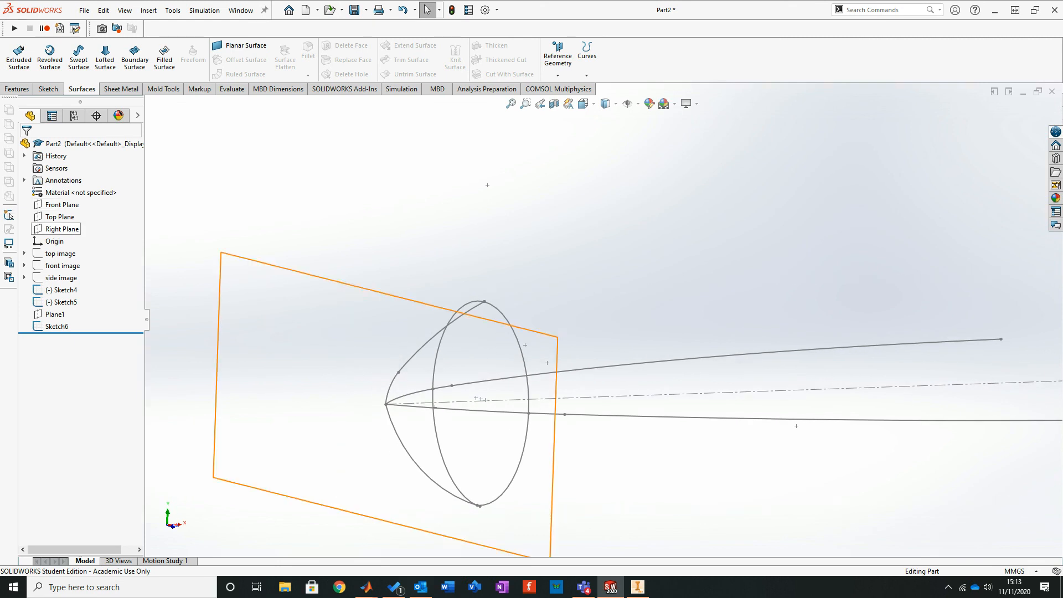
click(62, 228)
click(70, 215)
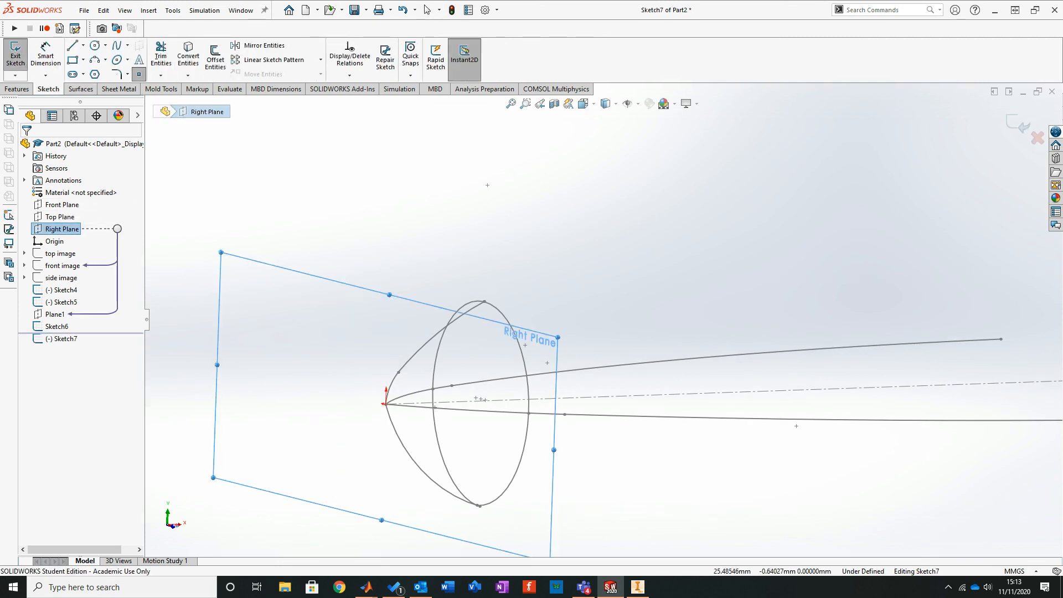
click(139, 74)
click(305, 353)
key(Escape)
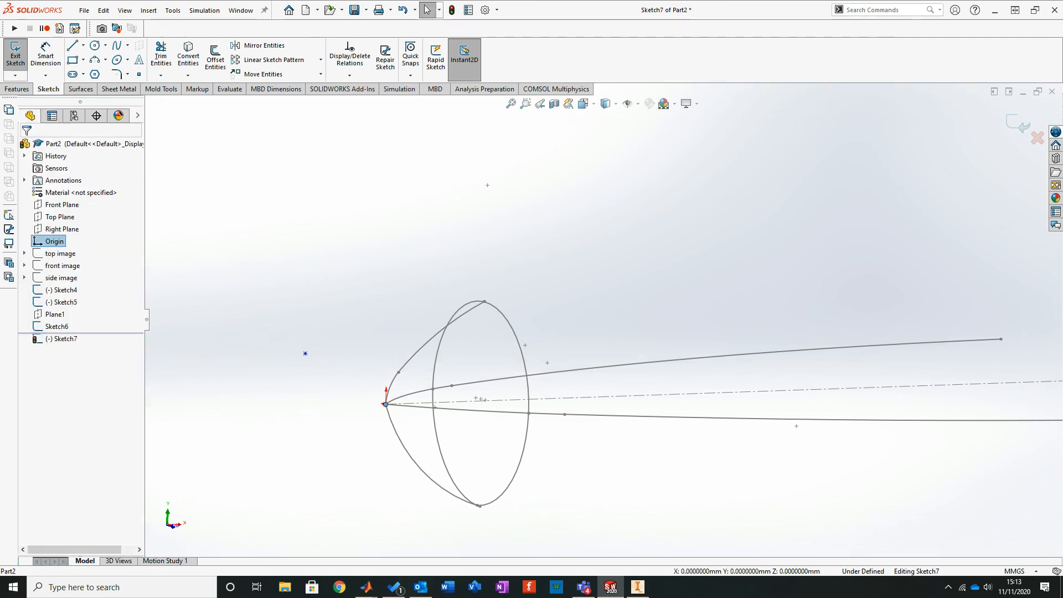
ctrl+click(306, 353)
click(29, 352)
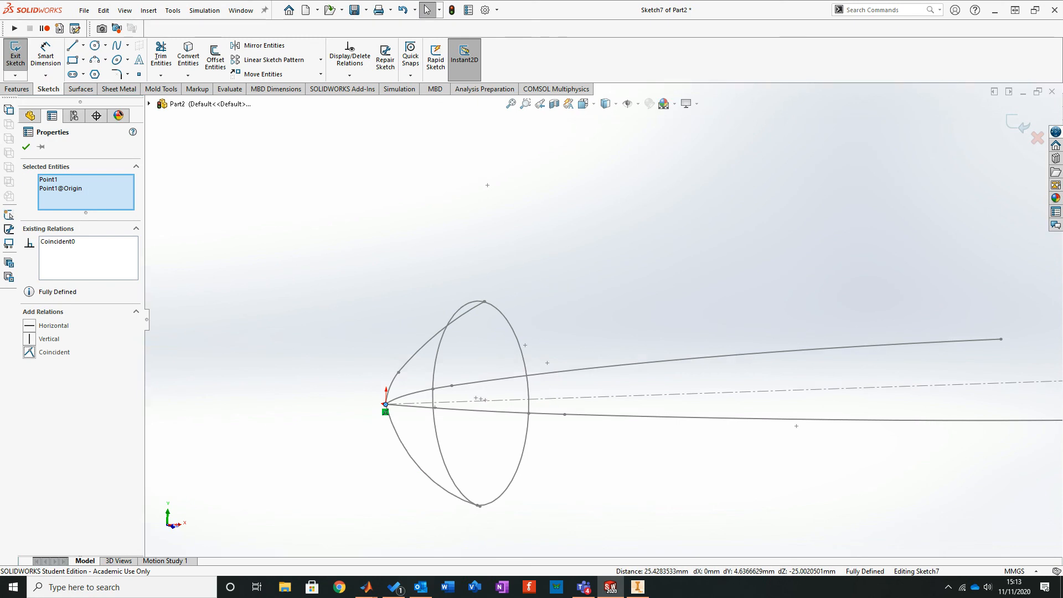
click(1018, 123)
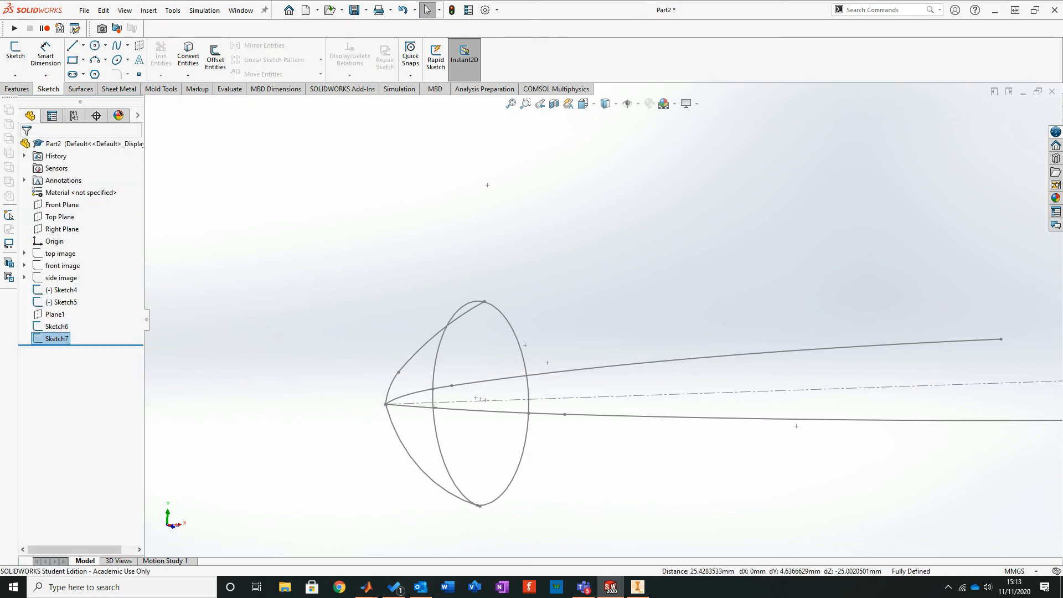
Step: Start a surface loft from the nose-tip point sketch to the cross-section sketch
click(80, 89)
click(105, 58)
click(433, 418)
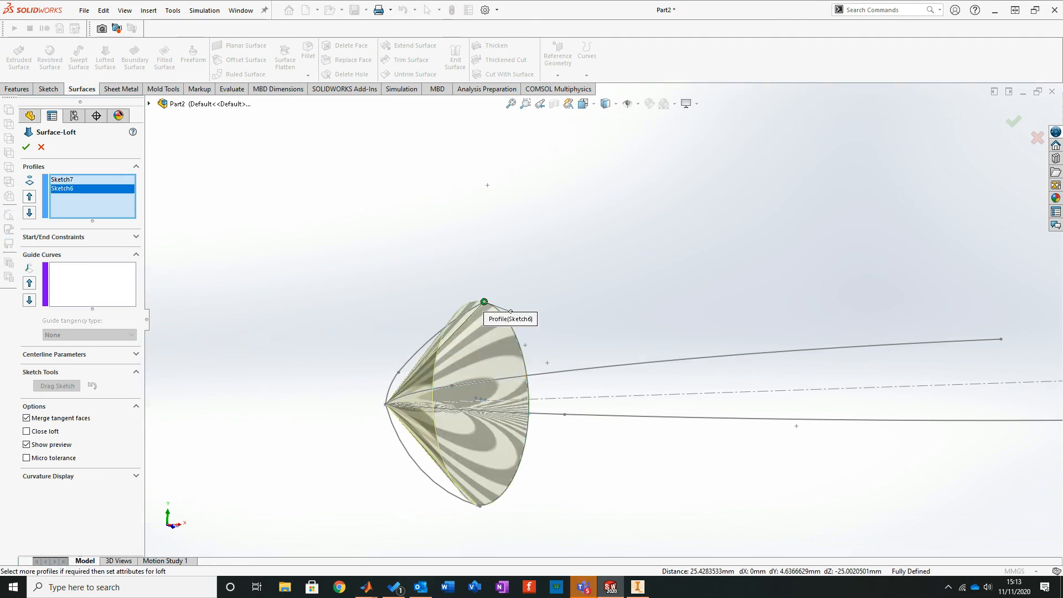
mouse_move(1008, 387)
middle_down()
mouse_move(980, 426)
mouse_move(968, 421)
middle_up()
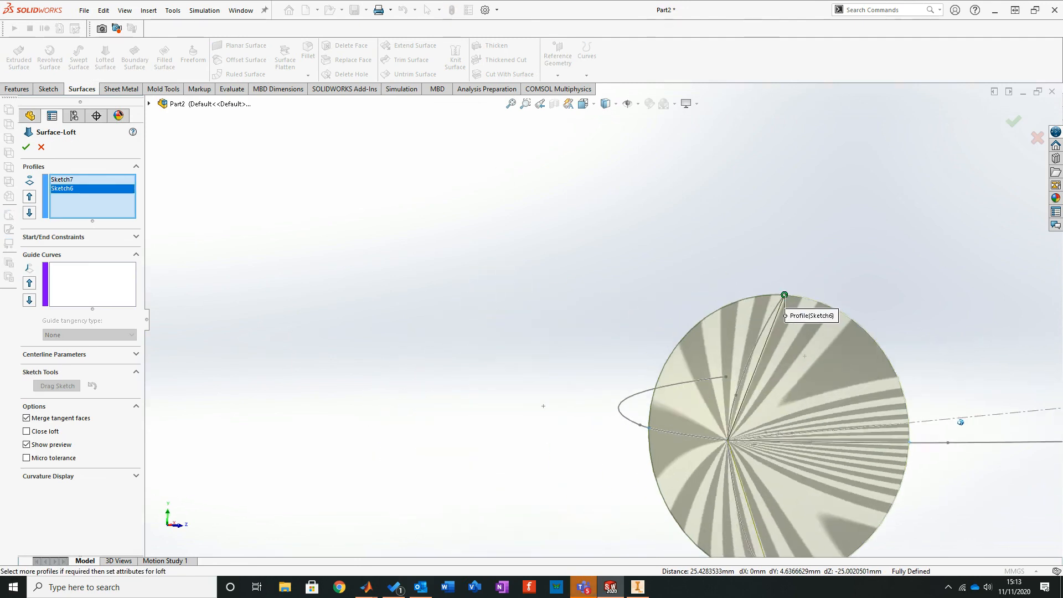
scroll(578, 332, up, 5)
mouse_move(587, 343)
middle_down()
mouse_move(645, 382)
mouse_move(690, 366)
mouse_move(515, 360)
mouse_move(587, 351)
middle_up()
scroll(614, 335, down, 4)
middle_drag(286, 328, 245, 325)
Step: Add the entire side-view outline sketch, Sketch5, as a guide curve of the surface loft
click(95, 285)
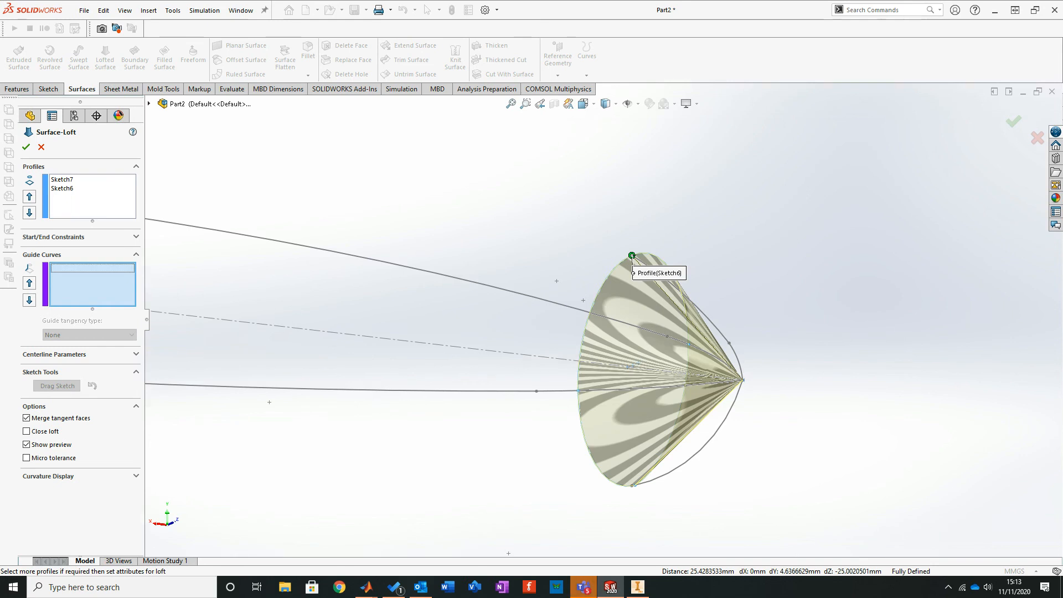
click(714, 435)
mouse_move(240, 332)
middle_down()
mouse_move(533, 360)
mouse_move(629, 349)
mouse_move(636, 336)
mouse_move(583, 240)
mouse_move(602, 242)
middle_up()
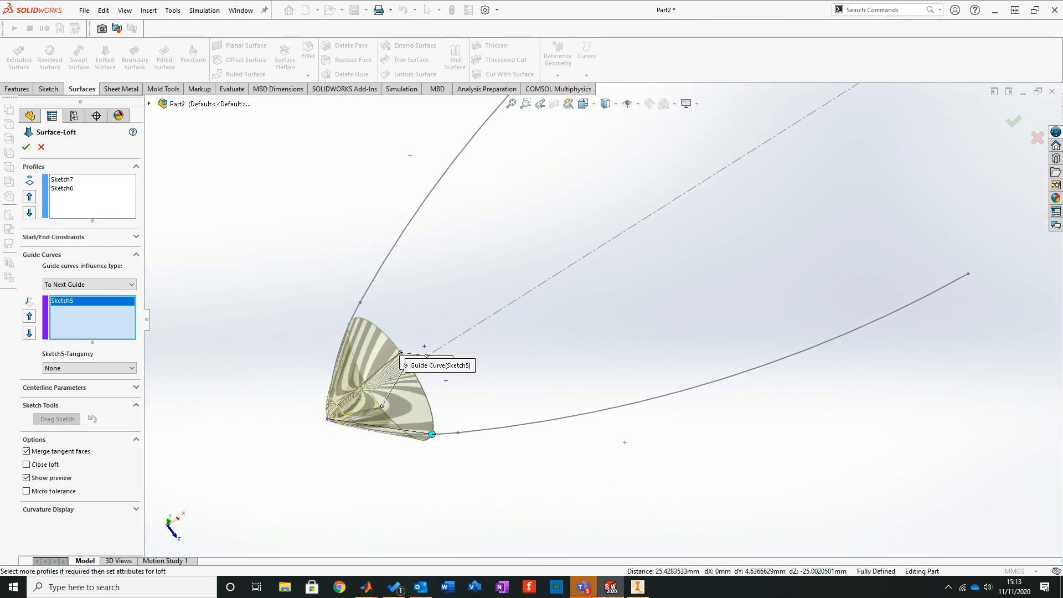
Step: Add the two top-view nose arcs to the loft as separate open-group guide curves
right_click(233, 279)
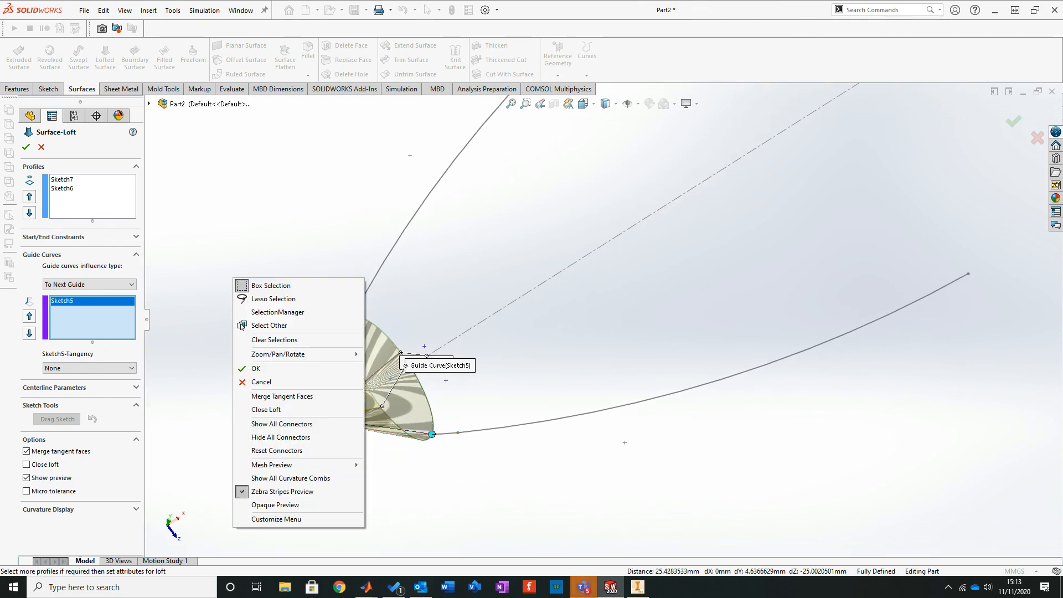
click(260, 312)
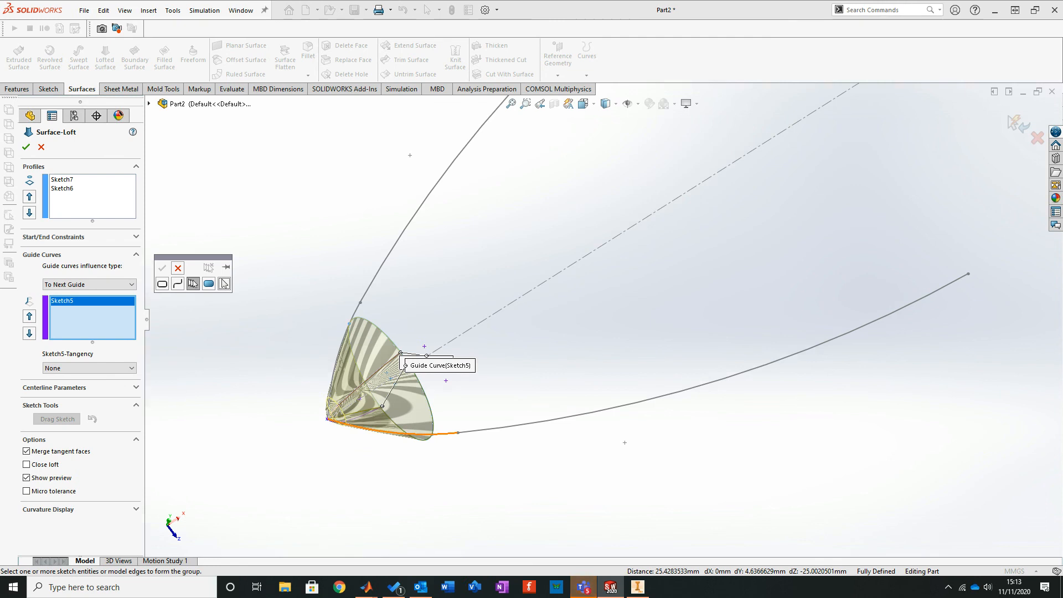
click(455, 433)
click(162, 268)
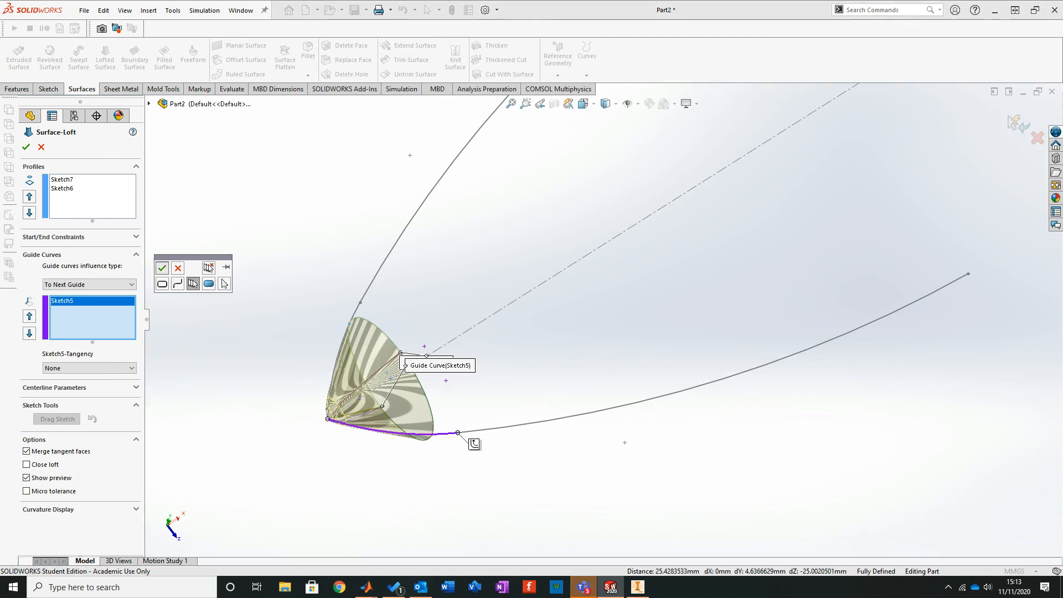
middle_drag(614, 235, 267, 176)
right_click(823, 121)
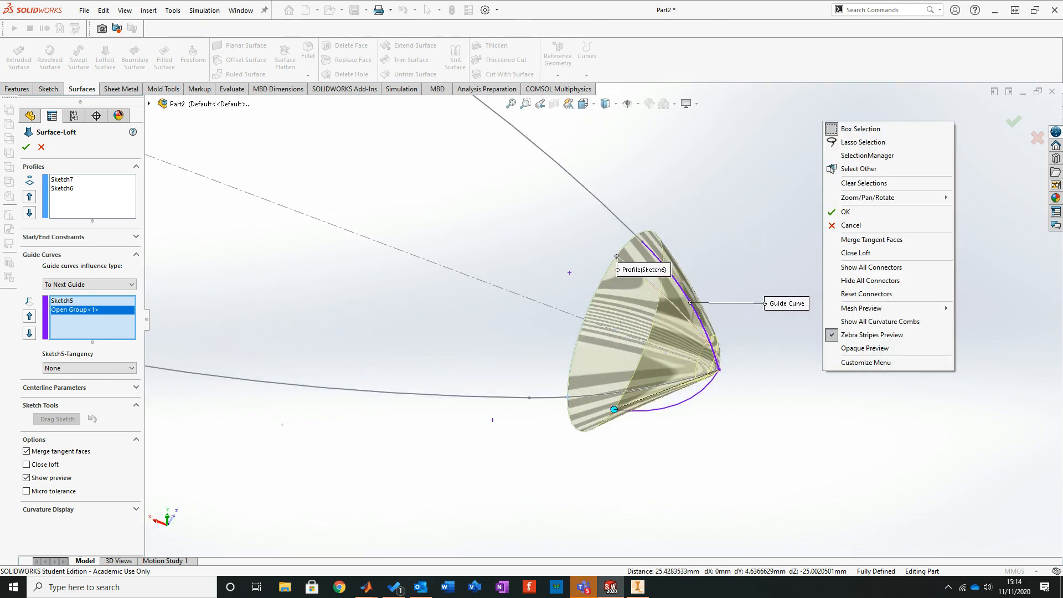
click(836, 158)
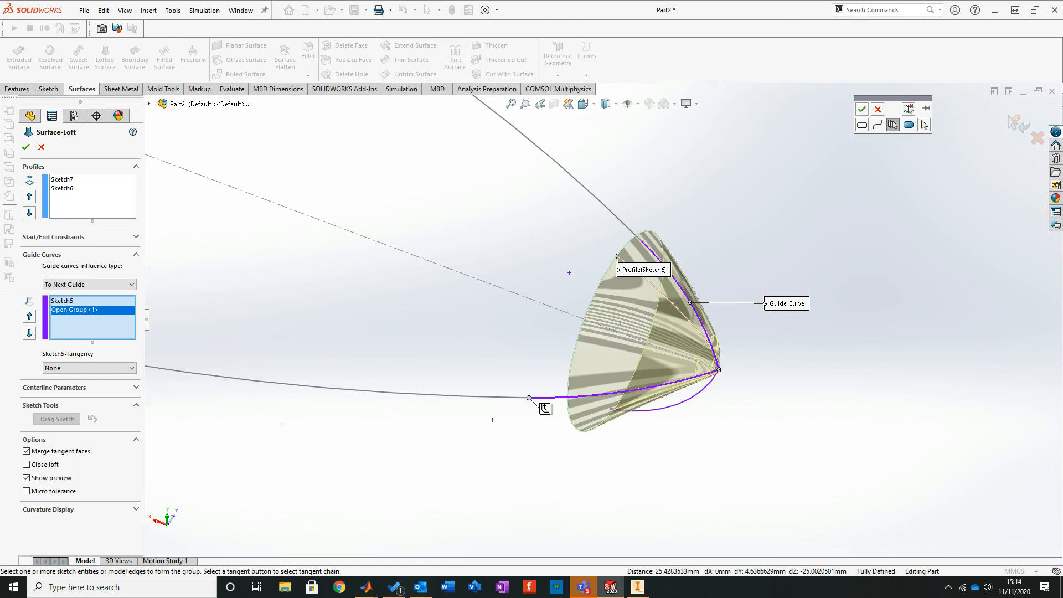
click(861, 109)
Step: Replace the Sketch5 guide curve with only the lower side-view nose arc, taken as an open group
middle_drag(247, 194, 216, 336)
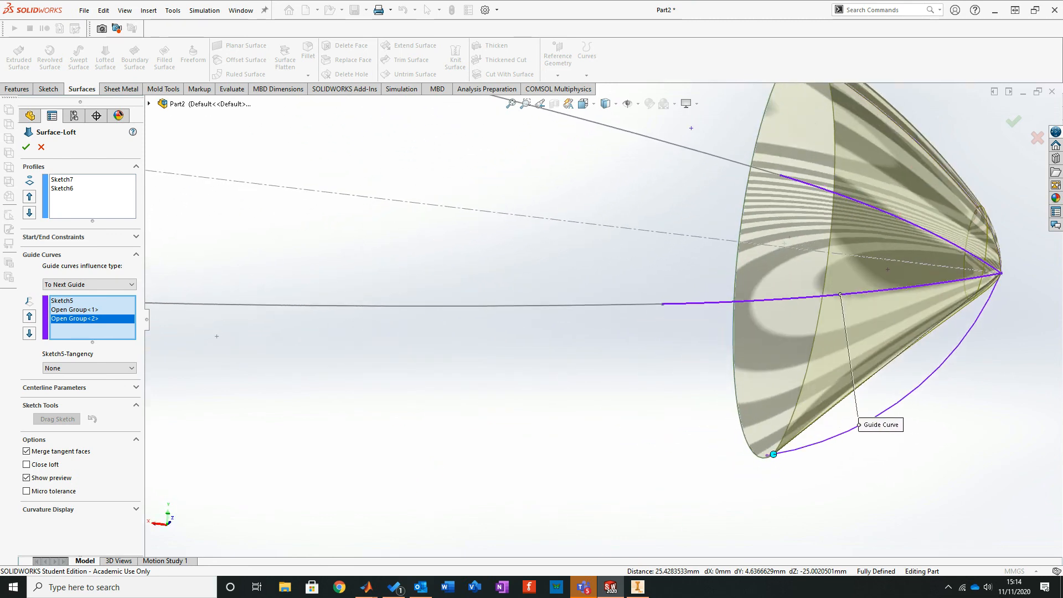
right_click(74, 300)
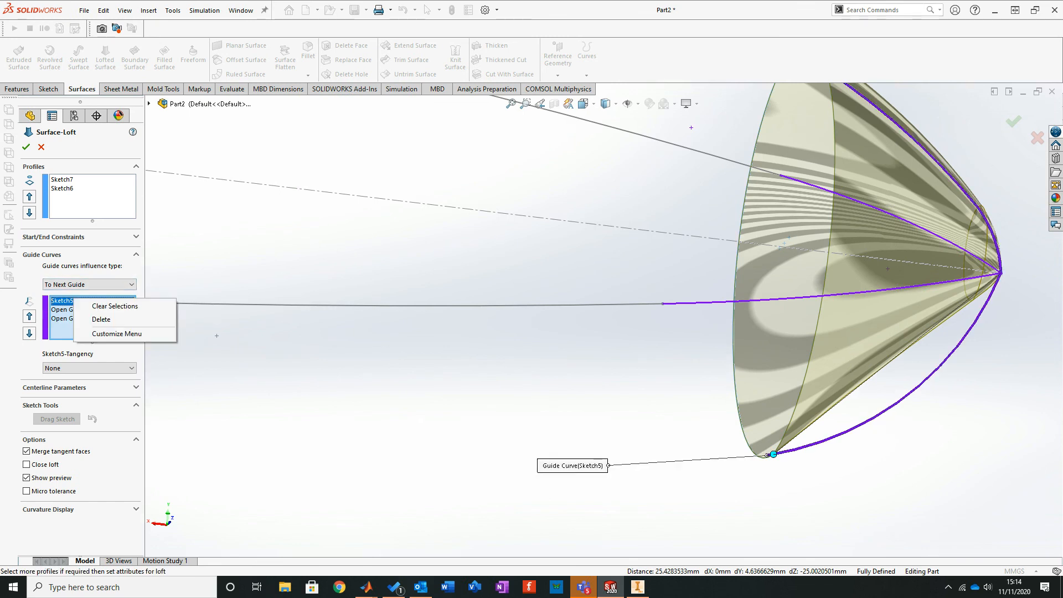
click(101, 319)
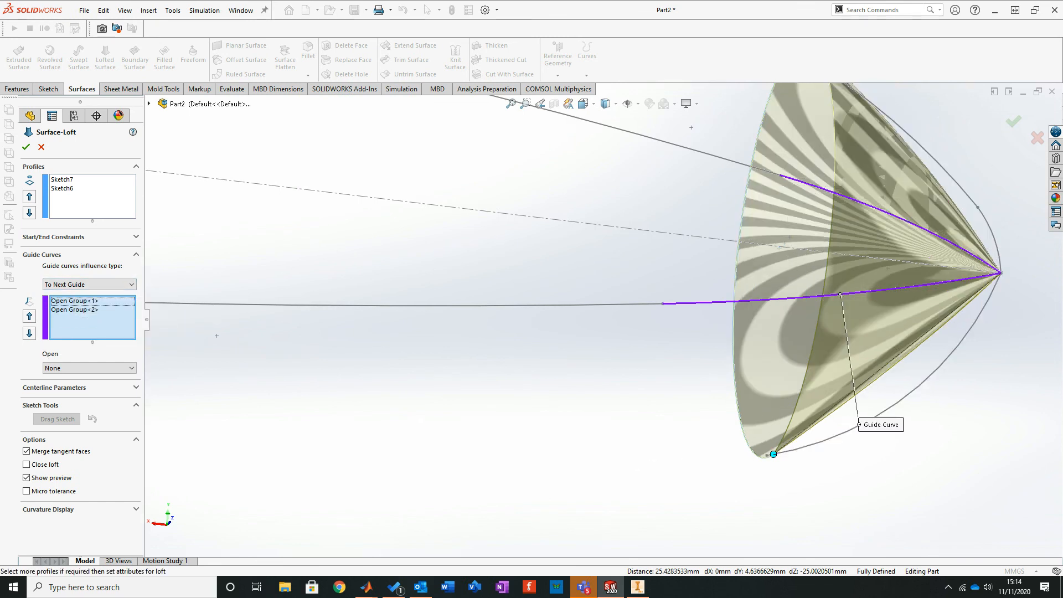
right_click(518, 150)
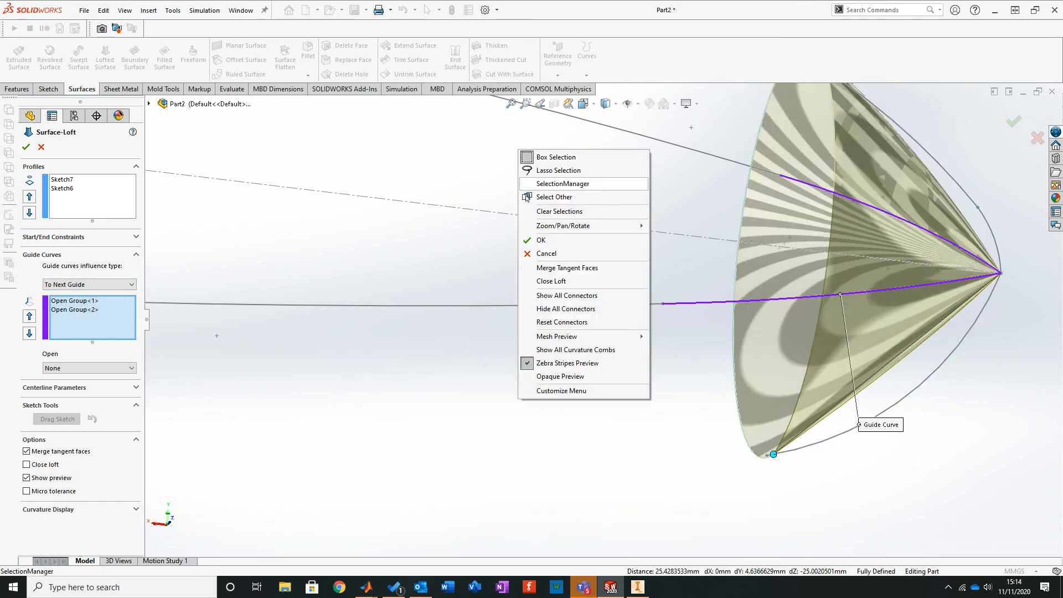
click(562, 184)
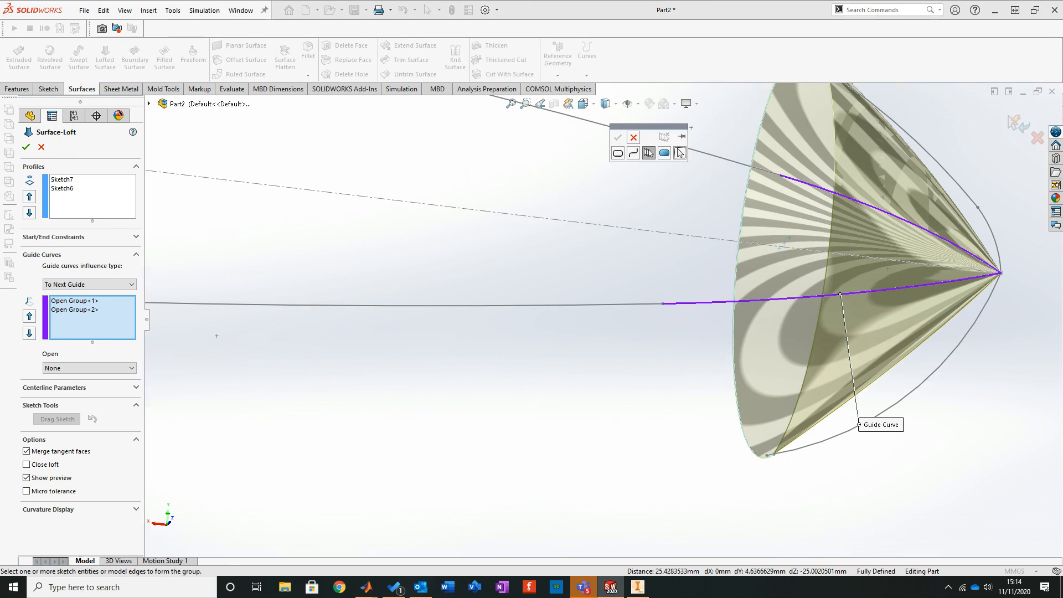
click(936, 370)
click(618, 137)
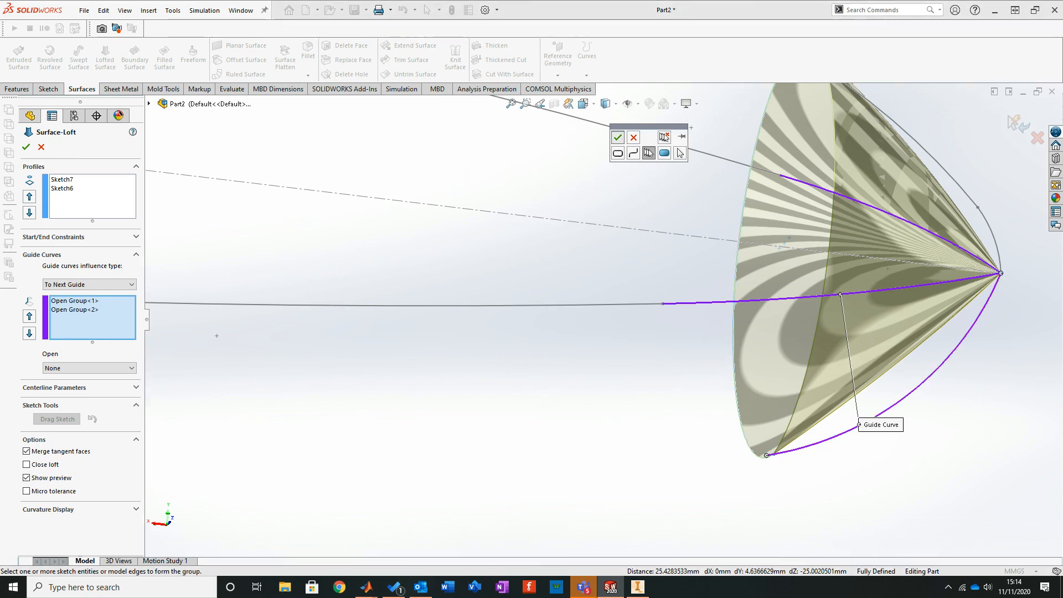
Step: Add both upper side-view nose arcs as one open-group guide curve and create the surface loft
right_click(597, 122)
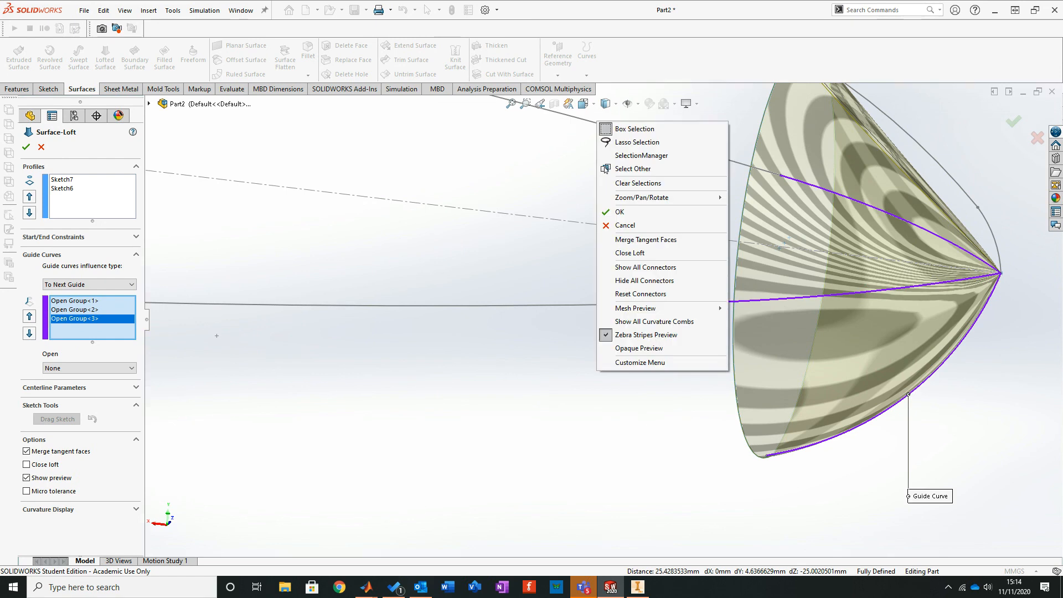
click(607, 156)
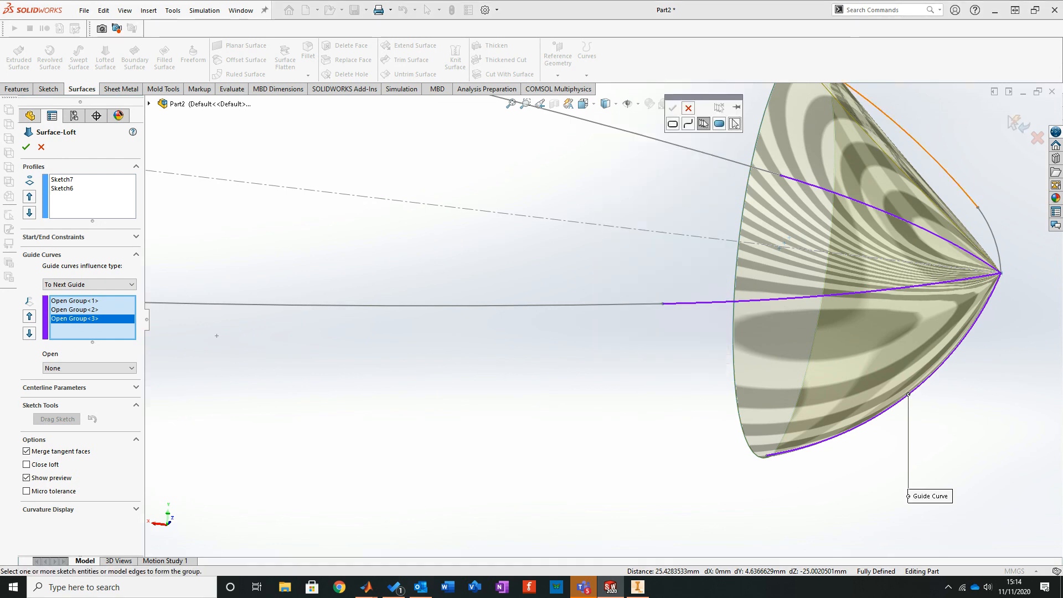
scroll(187, 515, up, 2)
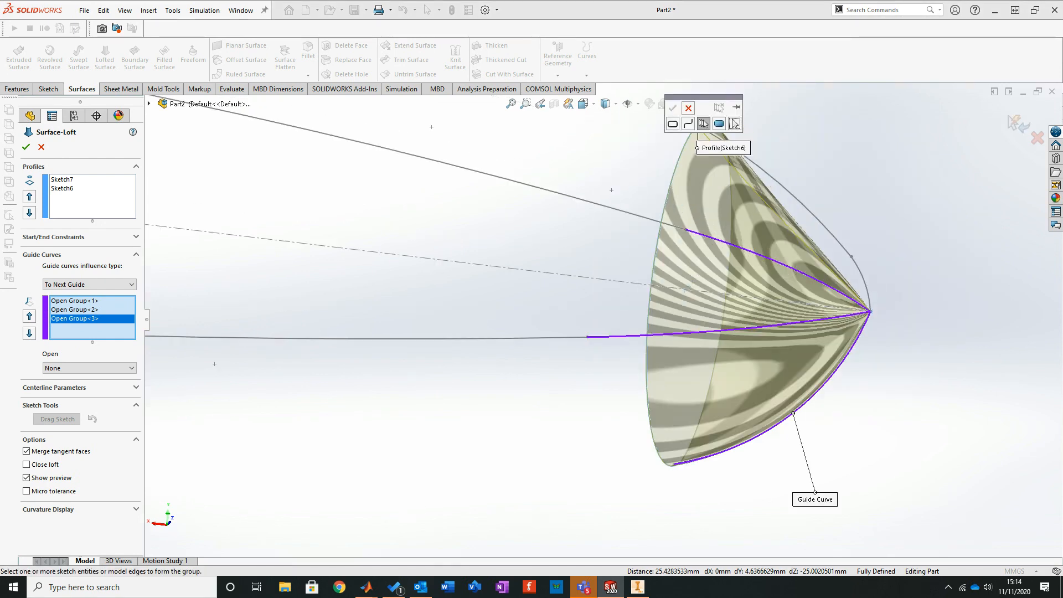
click(804, 203)
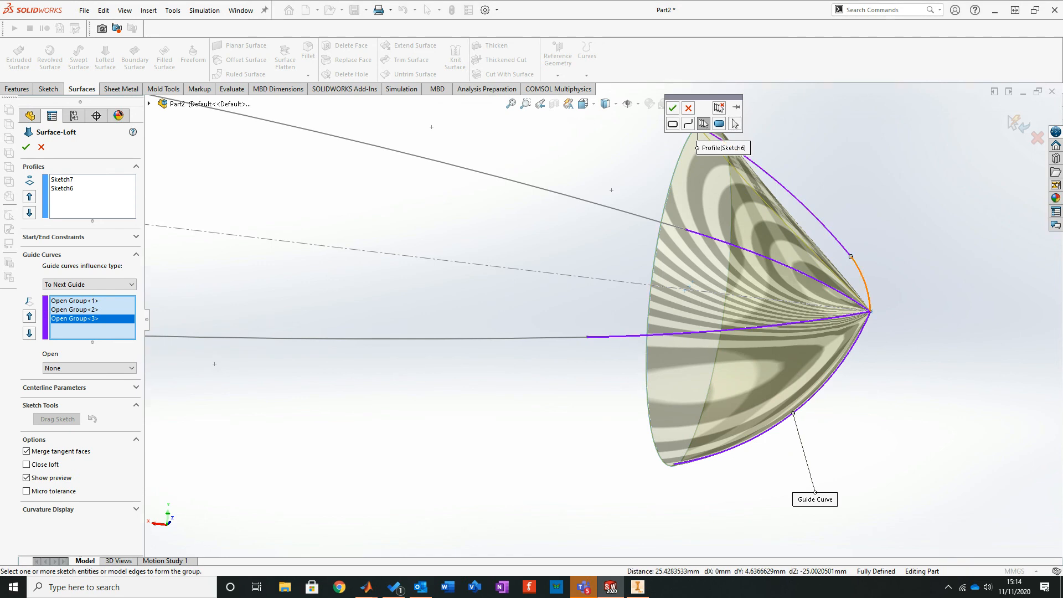
click(672, 108)
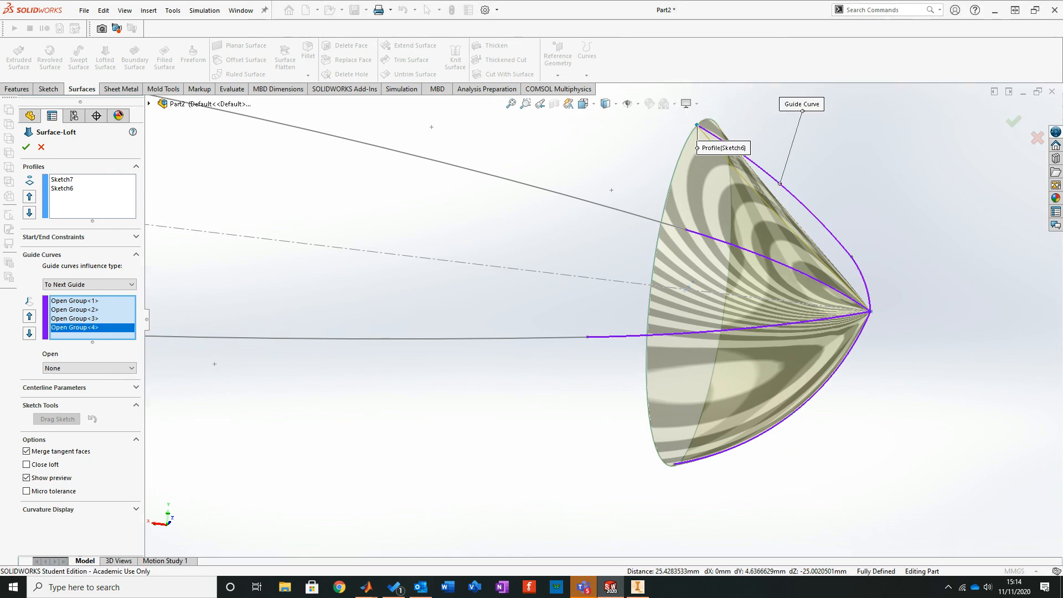
middle_drag(608, 266, 522, 233)
click(26, 147)
Step: Reopen the surface loft for editing and delete the lower side-view arc from its guide curves
middle_drag(146, 243, 208, 266)
mouse_move(517, 422)
middle_down()
mouse_move(575, 413)
mouse_move(506, 418)
middle_up()
ctrl+middle_drag(471, 476, 432, 478)
scroll(545, 471, down, 2)
mouse_move(433, 479)
middle_down()
mouse_move(497, 477)
mouse_move(412, 478)
middle_up()
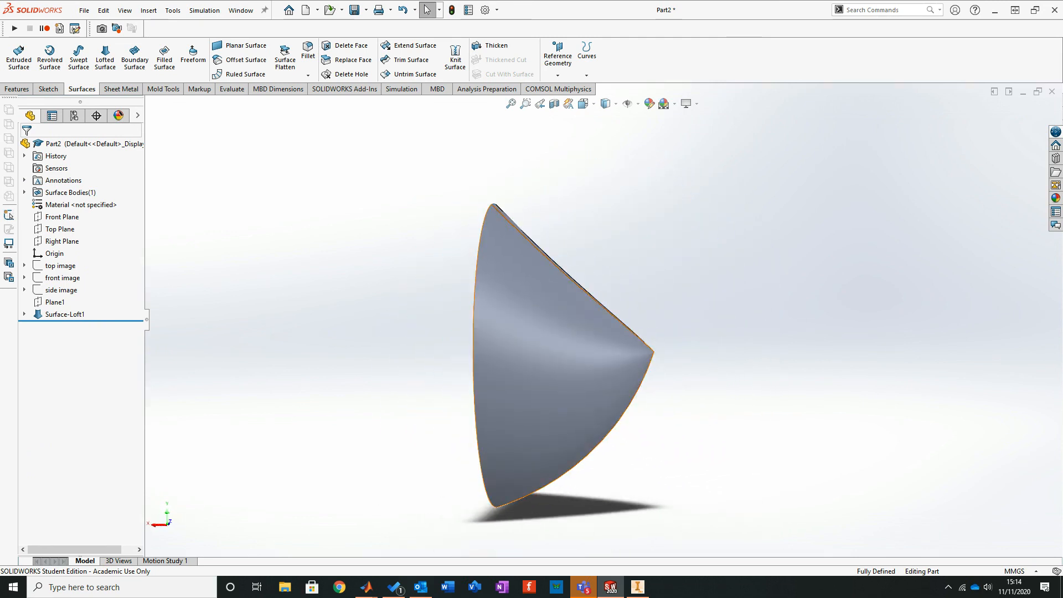
middle_drag(492, 451, 414, 452)
right_click(76, 314)
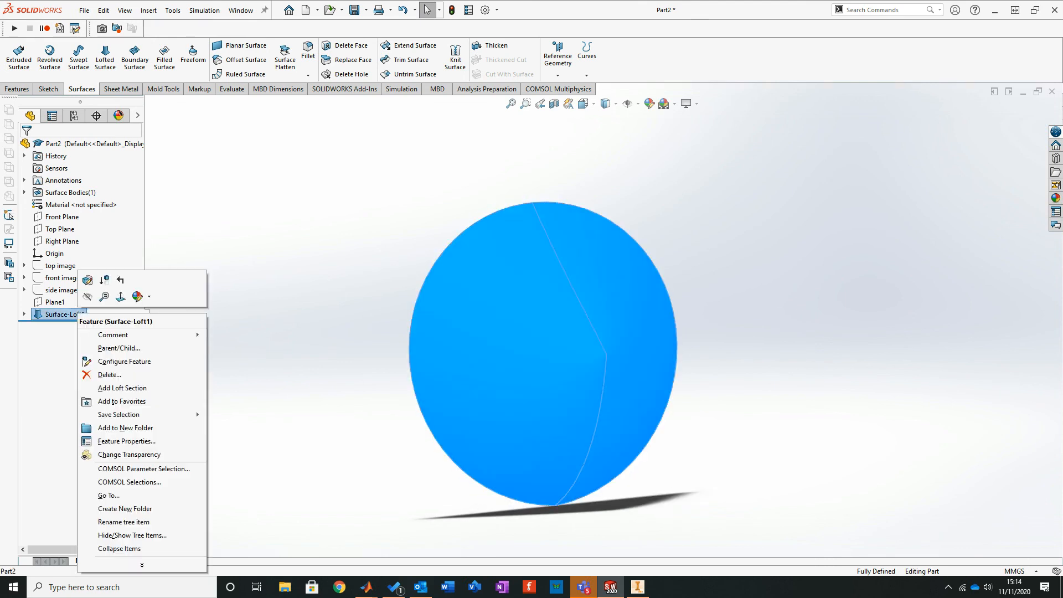
click(88, 280)
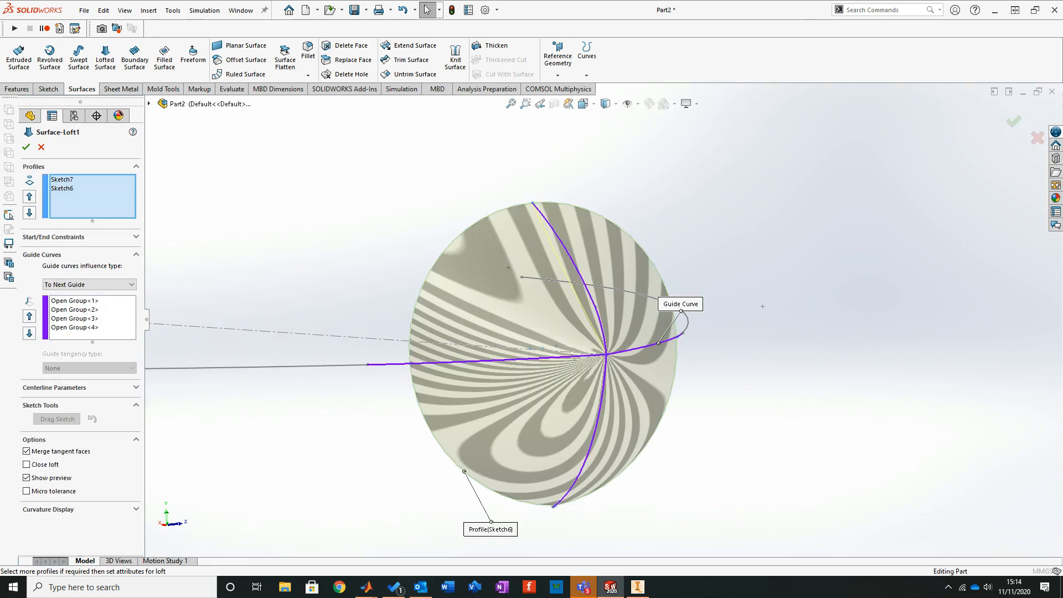
middle_drag(575, 356, 608, 357)
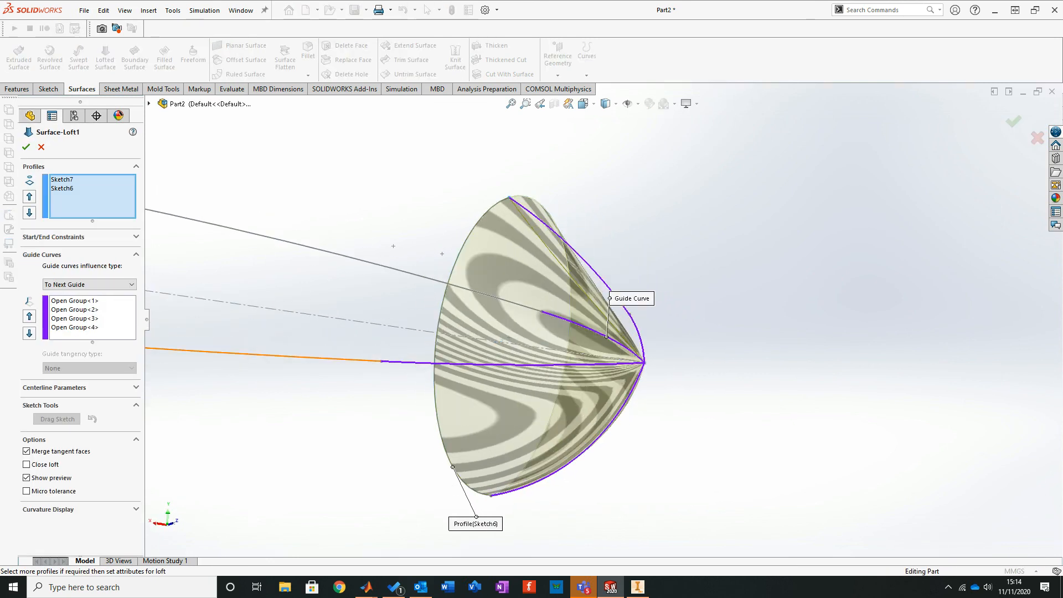
click(74, 327)
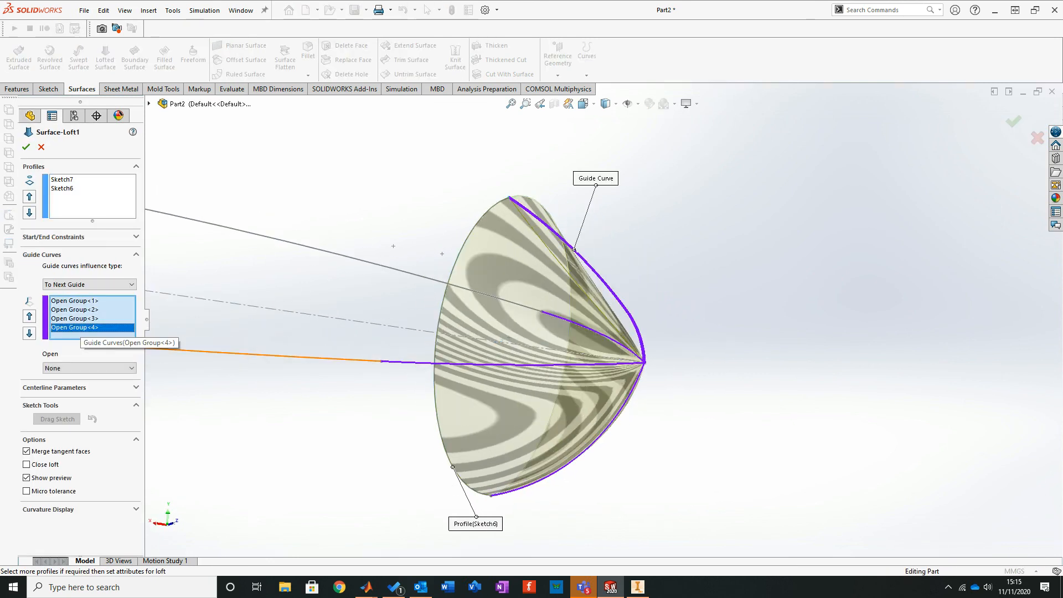
right_click(84, 319)
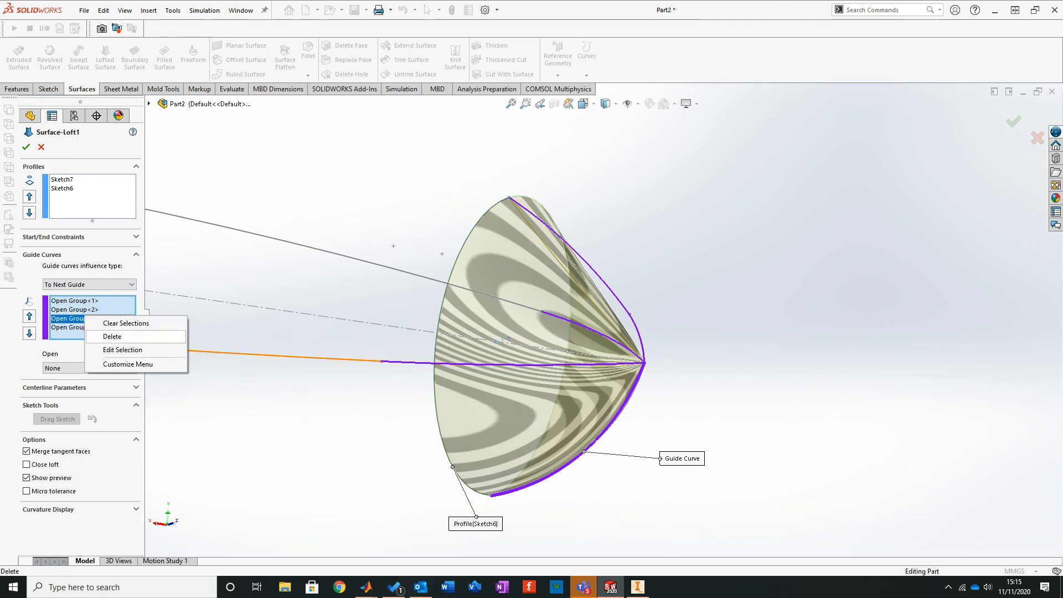
click(111, 336)
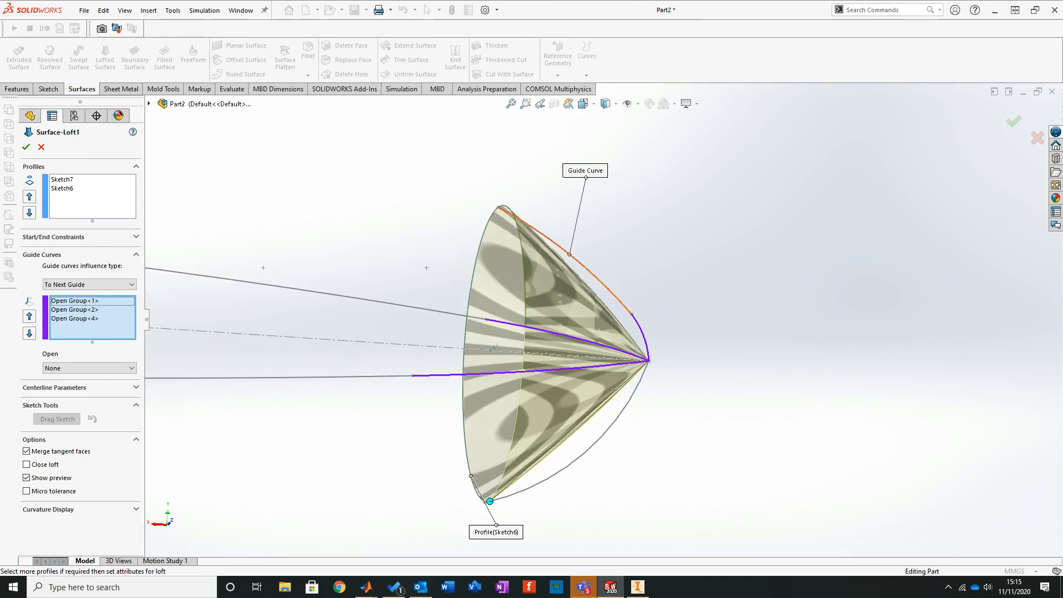
Step: Try replacing the upper side-view guide curve with the entire Sketch5, and cancel the loft edit
click(84, 300)
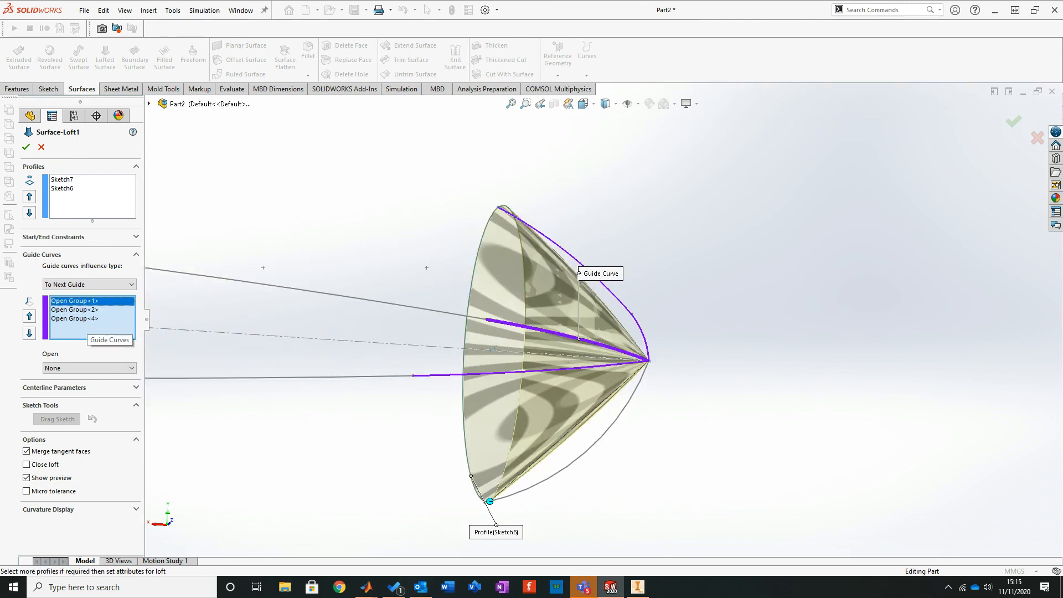
click(83, 318)
right_click(89, 320)
click(119, 341)
click(594, 274)
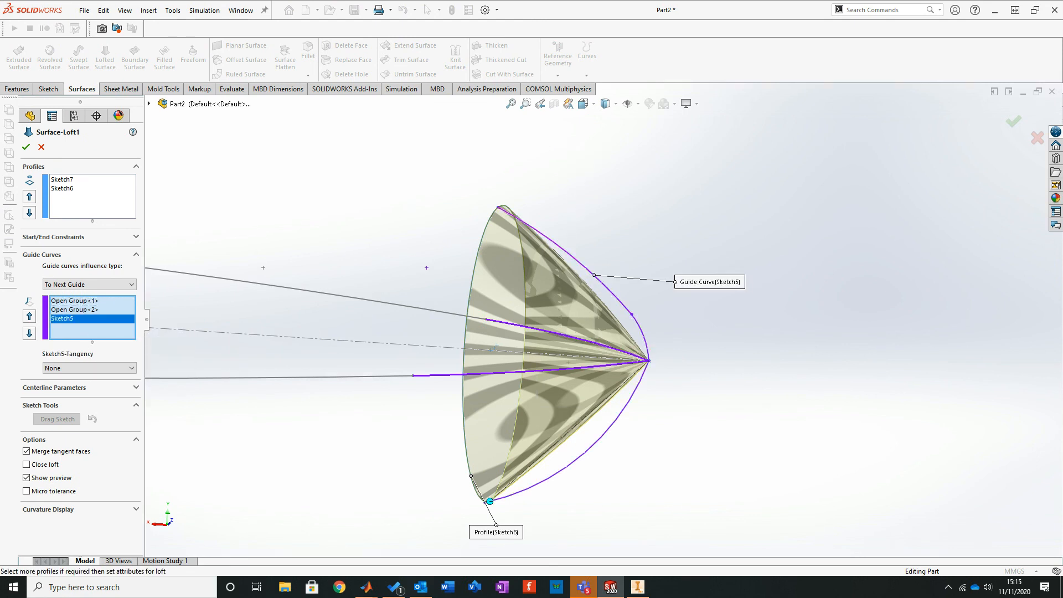
middle_drag(493, 349, 521, 367)
click(41, 146)
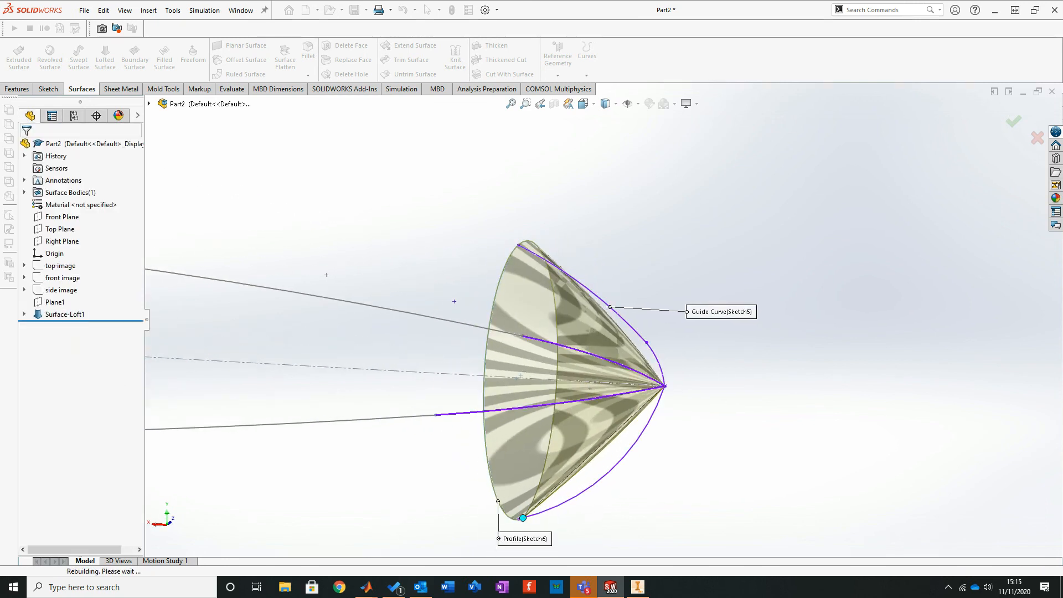
Step: Delete the nose's surface loft feature
right_click(65, 314)
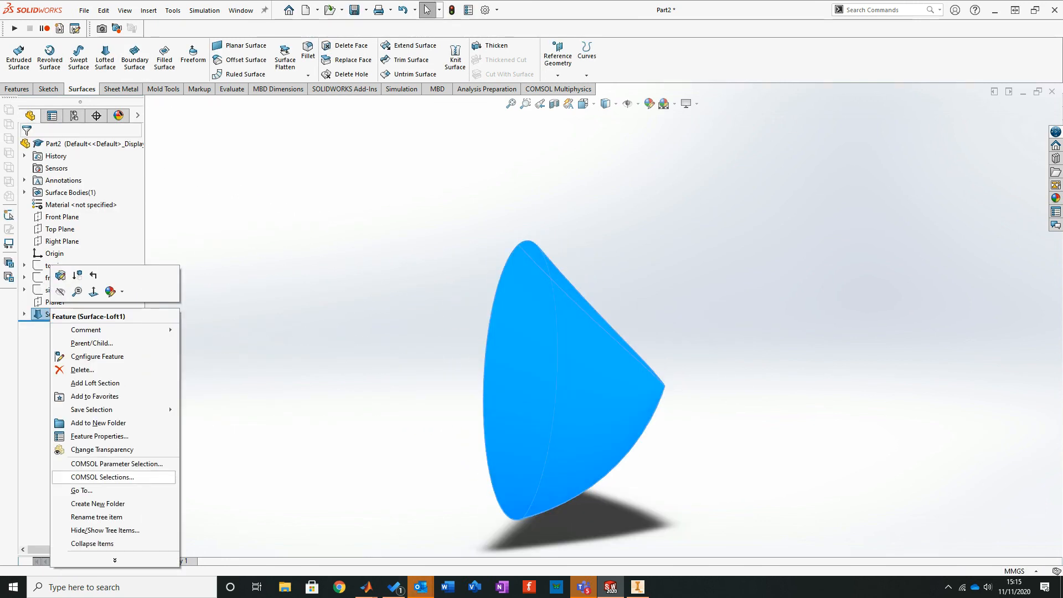
click(83, 369)
key(Return)
Step: Start a boundary surface with the cross-section closed loop and the nose-tip point sketch, Sketch7, as the Direction 1 curves
click(135, 58)
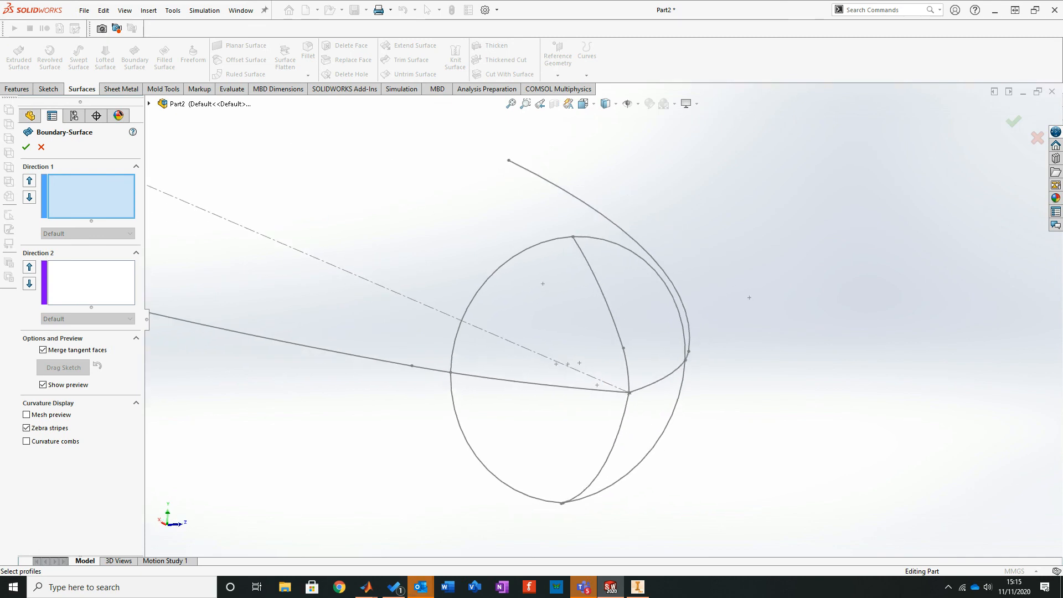
right_click(465, 208)
click(512, 244)
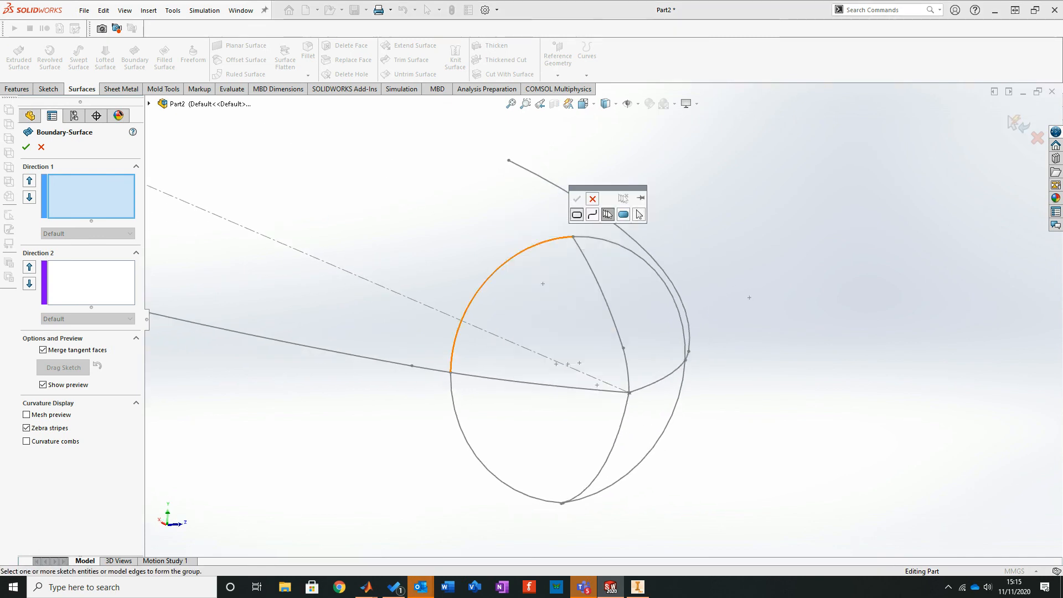
click(512, 257)
click(577, 199)
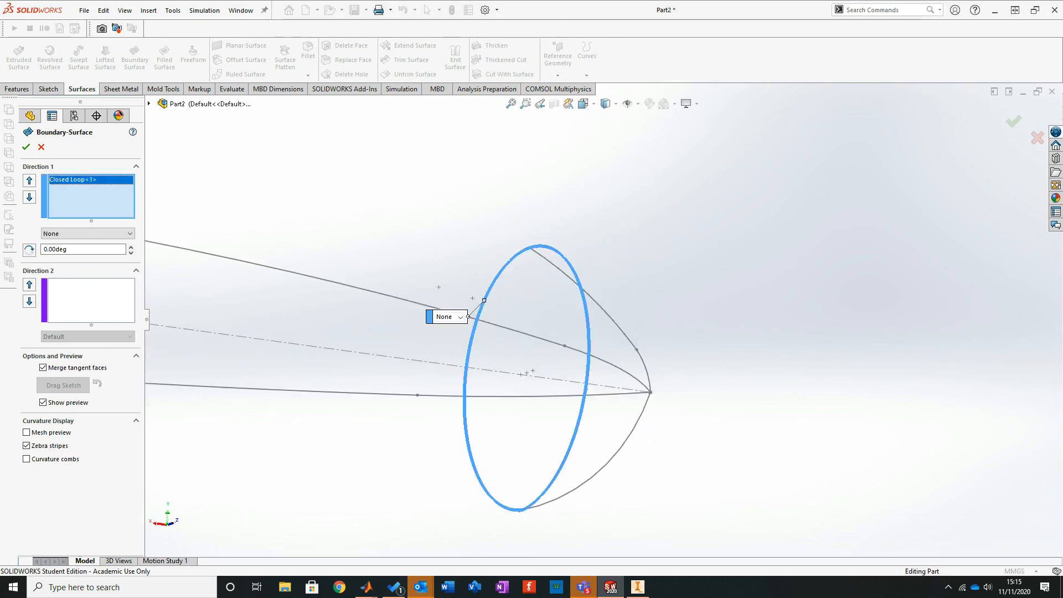
click(149, 103)
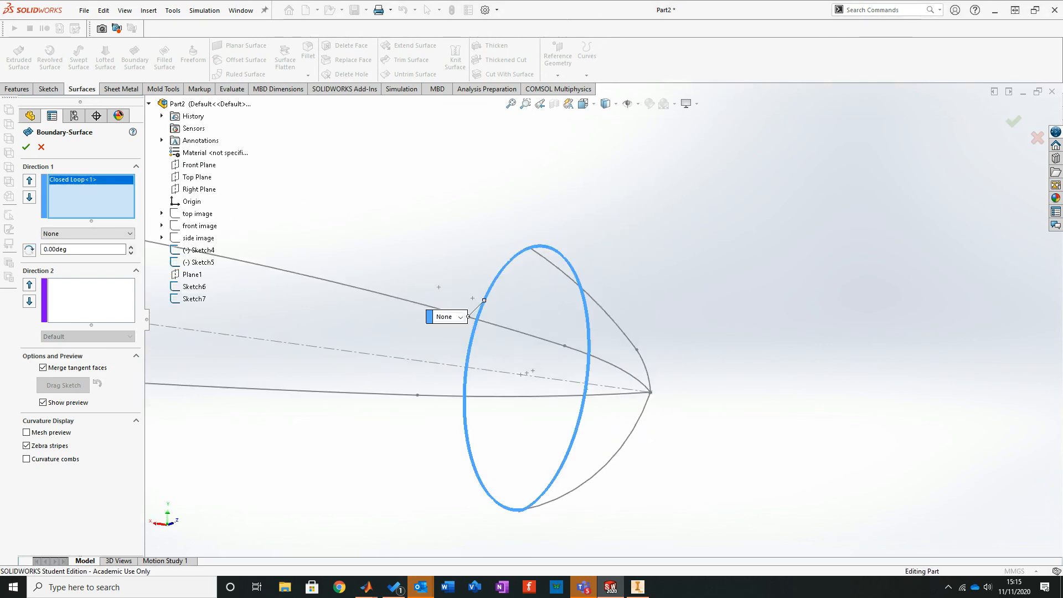
click(194, 299)
middle_drag(388, 344, 427, 343)
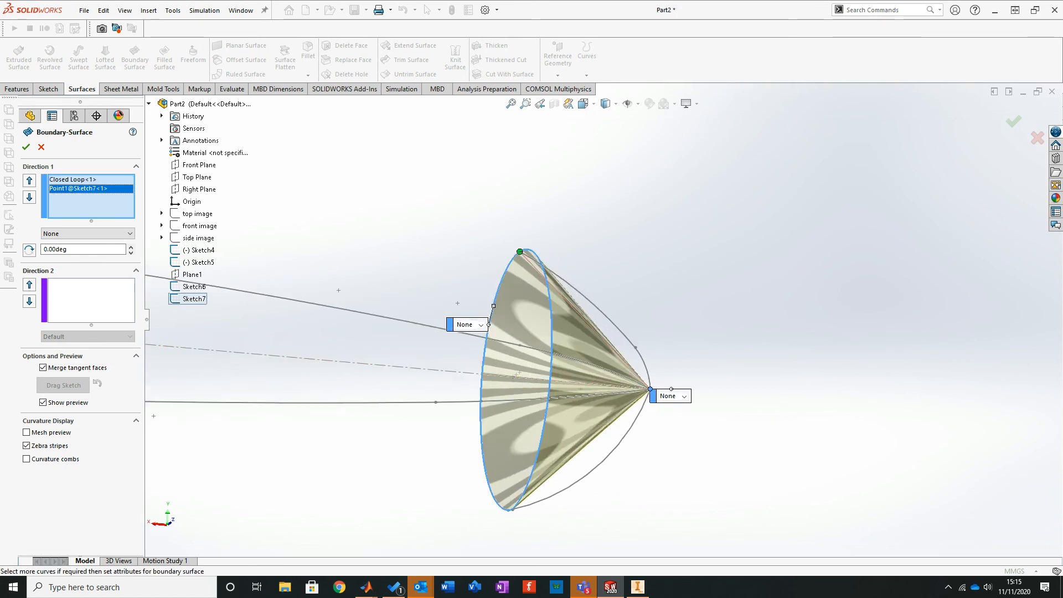
Step: Add the upper side-view arc from the cross-section to the nose tip as the first Direction 2 open group
click(92, 300)
right_click(370, 193)
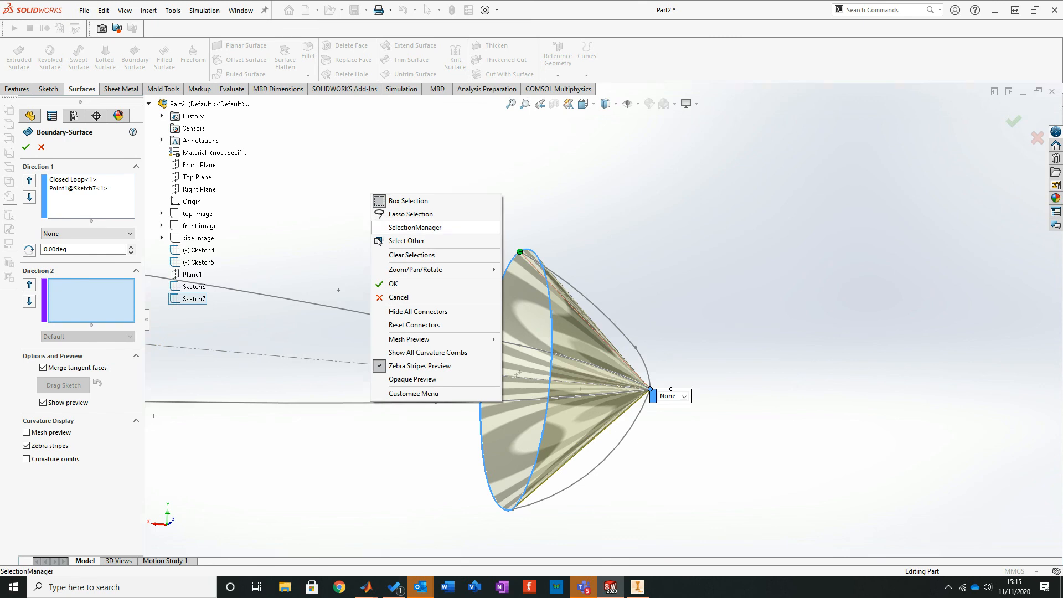
click(387, 228)
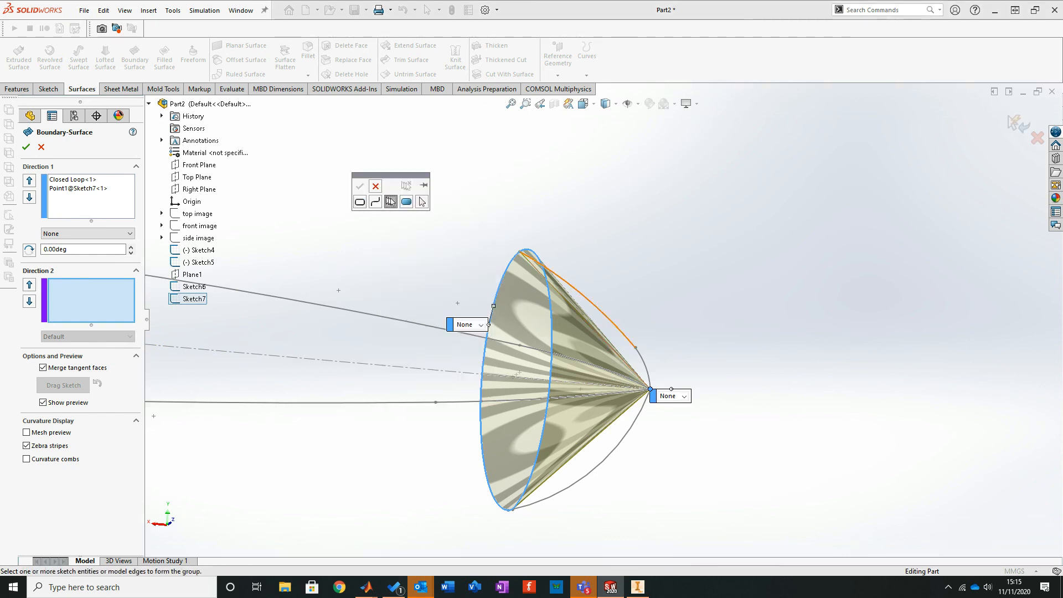
click(595, 306)
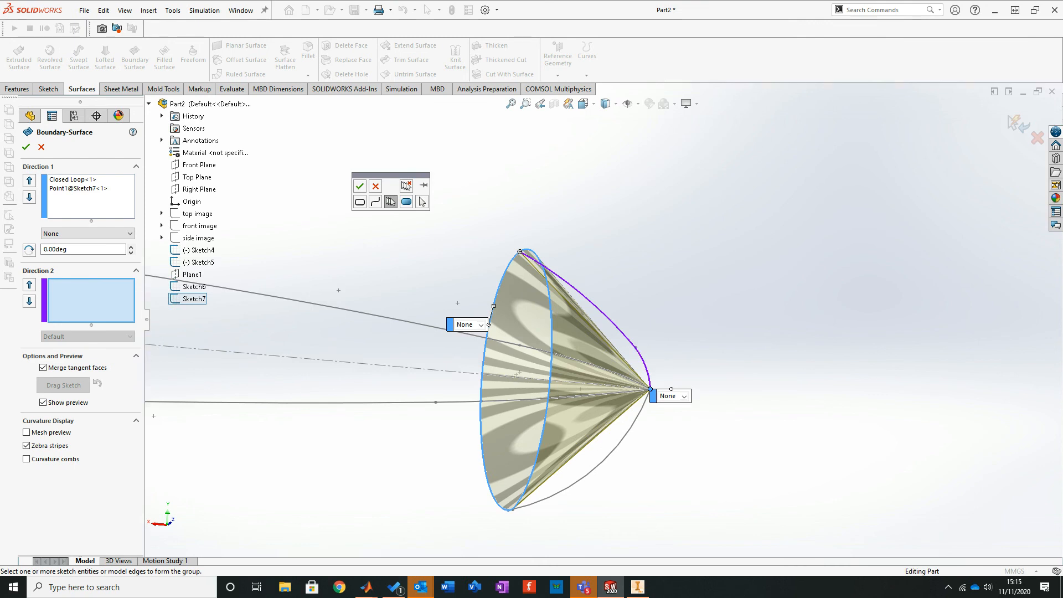
click(360, 187)
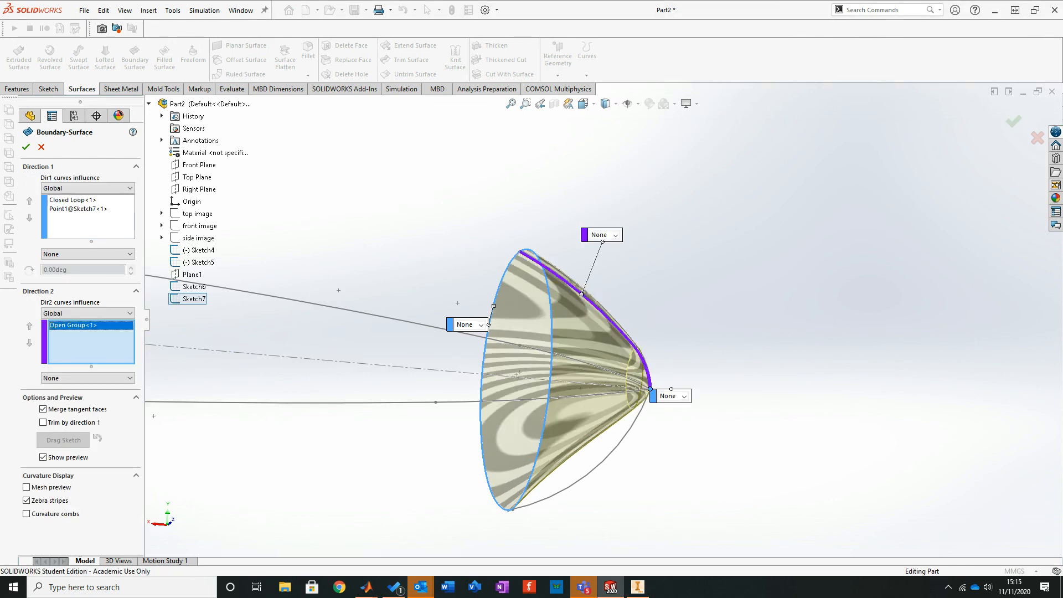
Step: Add the lower side-view arc between the cross-section and the nose tip as the second Direction 2 open group
middle_drag(570, 388, 652, 385)
right_click(593, 381)
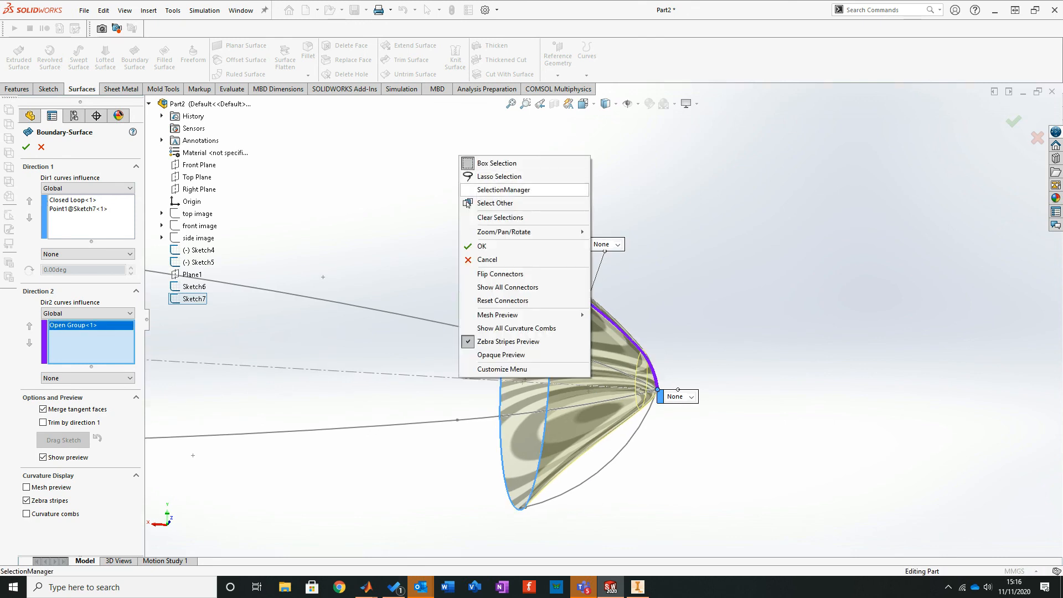
click(504, 190)
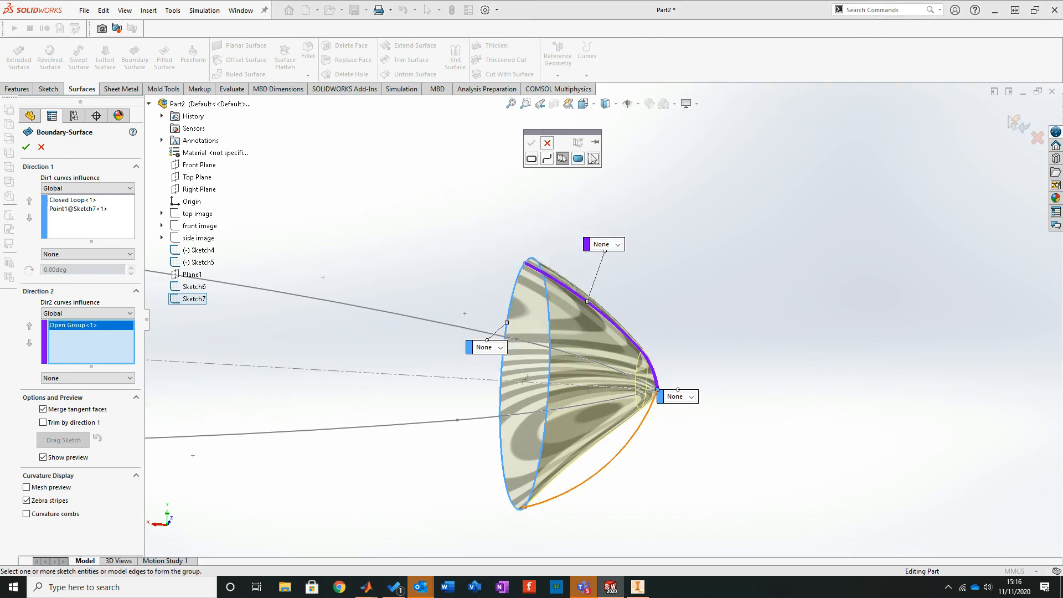
click(609, 459)
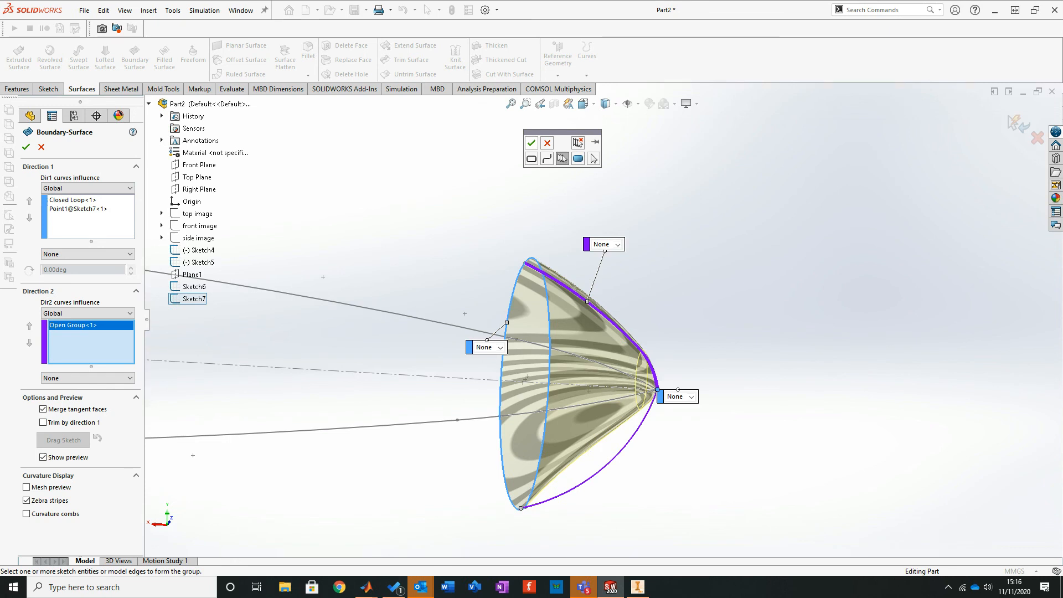
click(532, 143)
Step: Add the nose-end segment of one top-view outline curve as the third Direction 2 open group
middle_drag(612, 386, 518, 228)
right_click(521, 227)
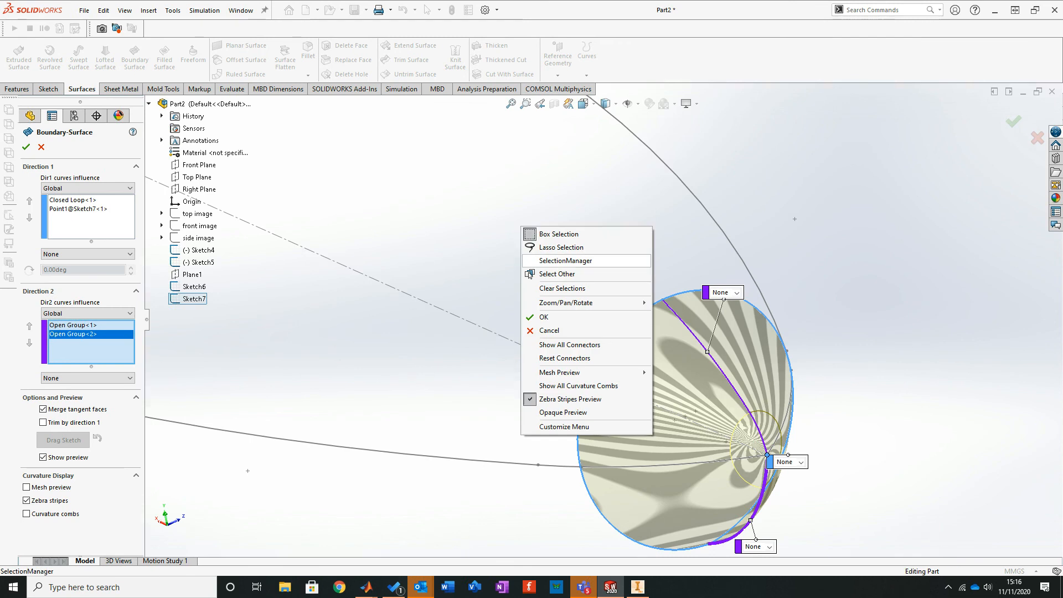
click(565, 260)
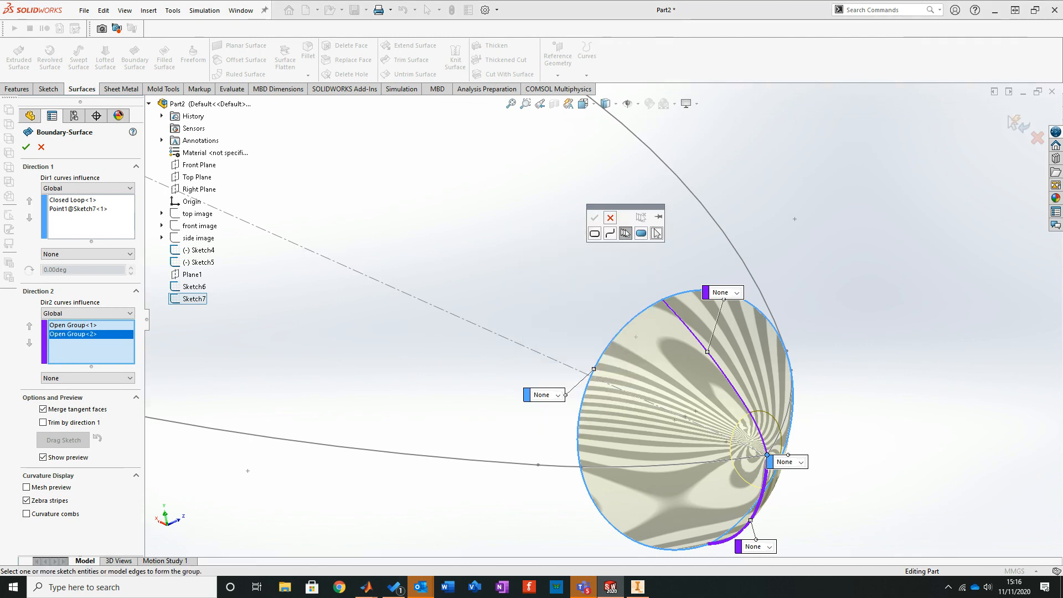
click(548, 466)
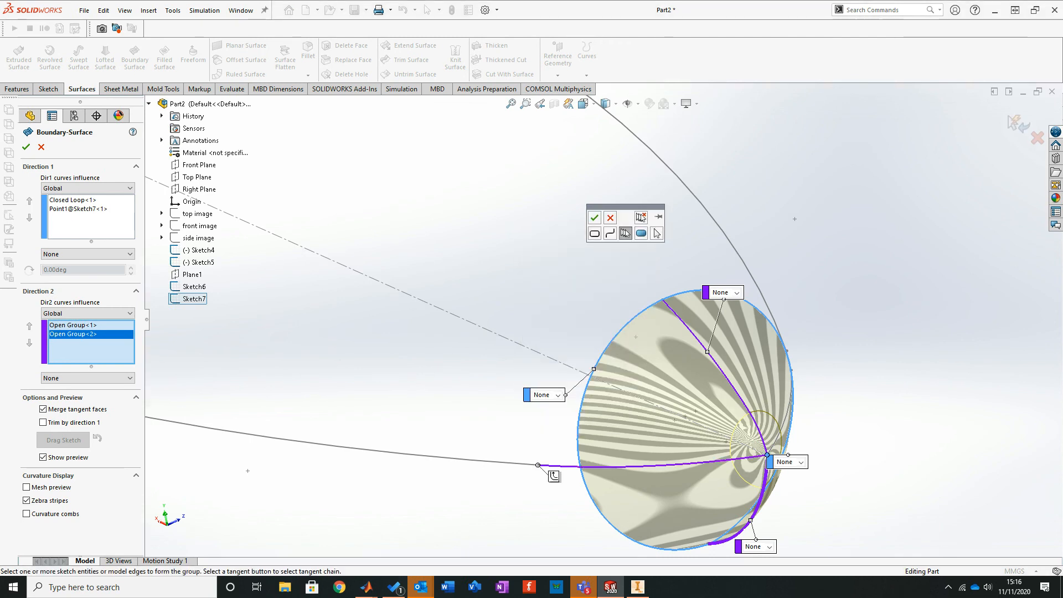
click(594, 217)
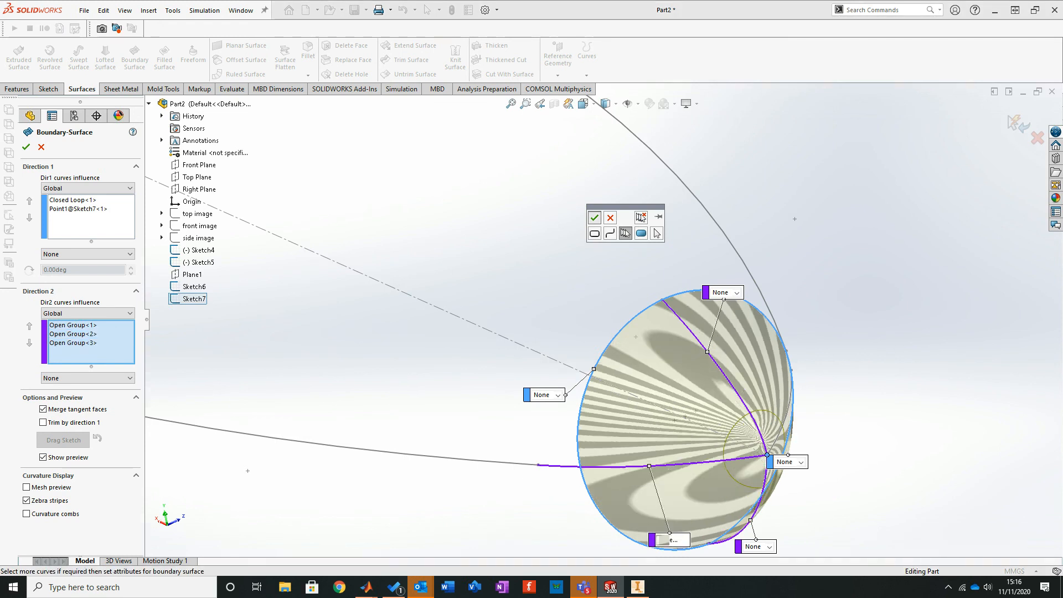
Step: Add the opposite top-view outline segment as the fourth Direction 2 open group and create the boundary surface
middle_drag(407, 289, 396, 286)
right_click(790, 207)
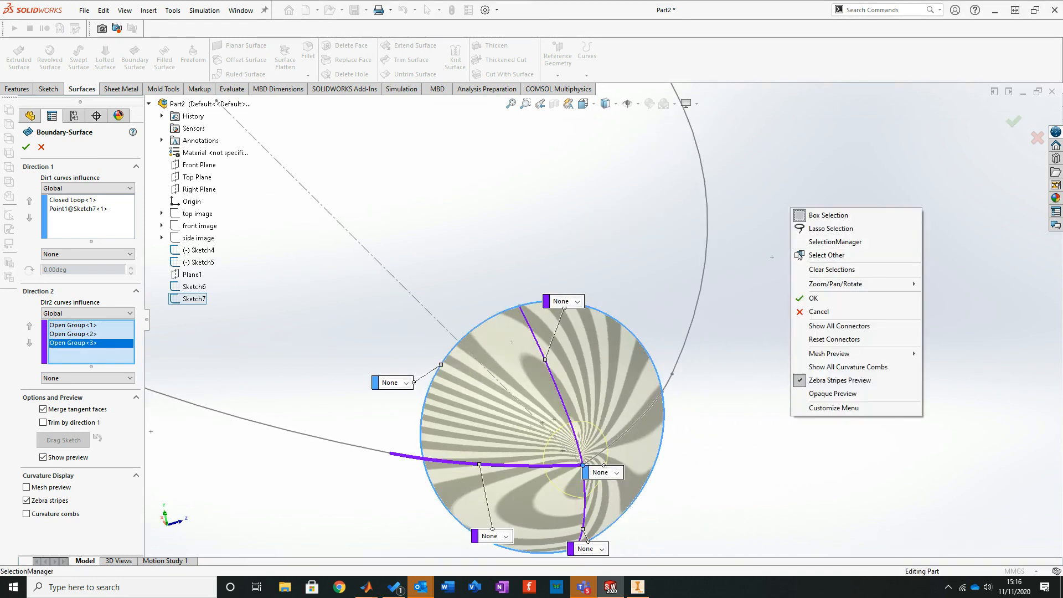
click(835, 242)
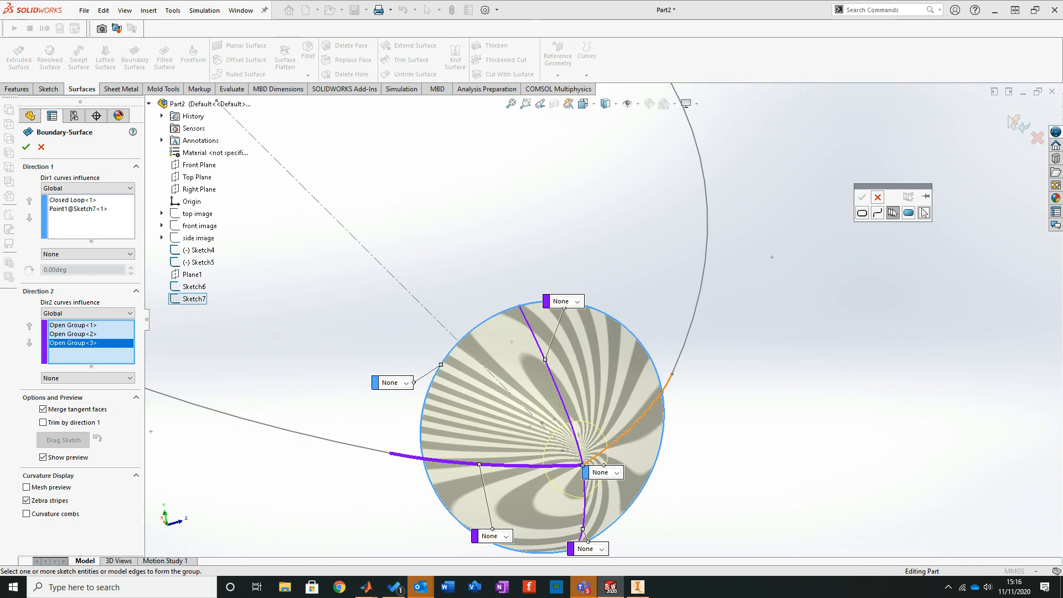
click(667, 380)
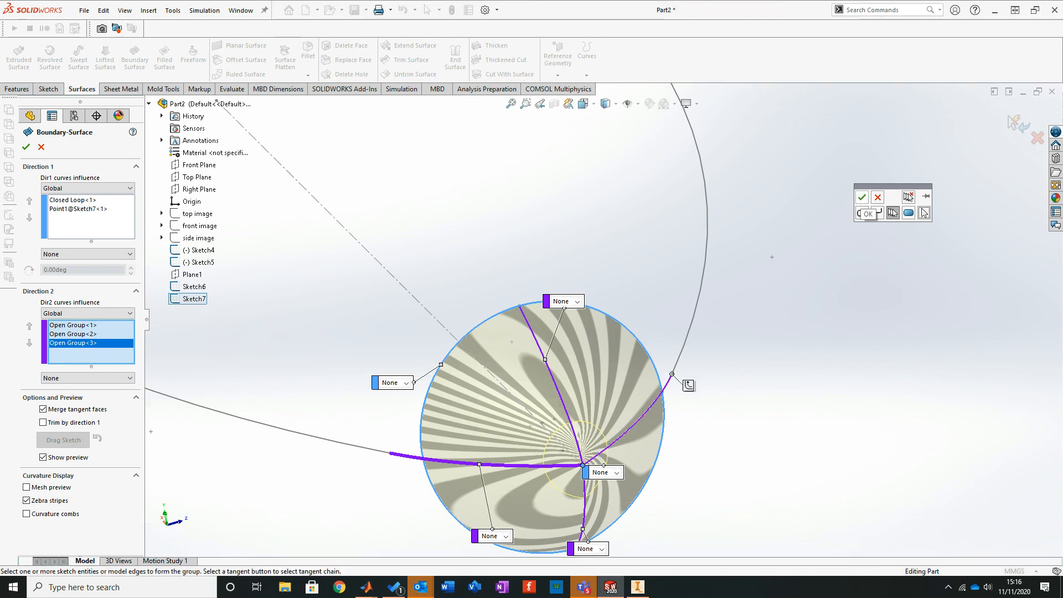
click(861, 198)
middle_drag(819, 244, 841, 237)
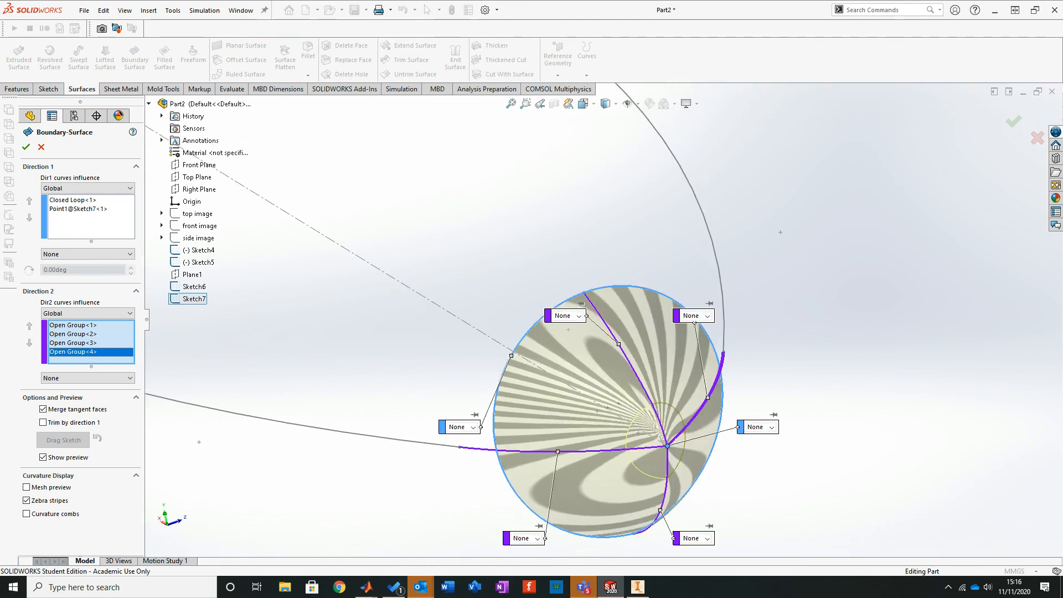
click(26, 147)
Step: Show the top, front and side image sketches, and hide the front image again
middle_drag(401, 287, 549, 315)
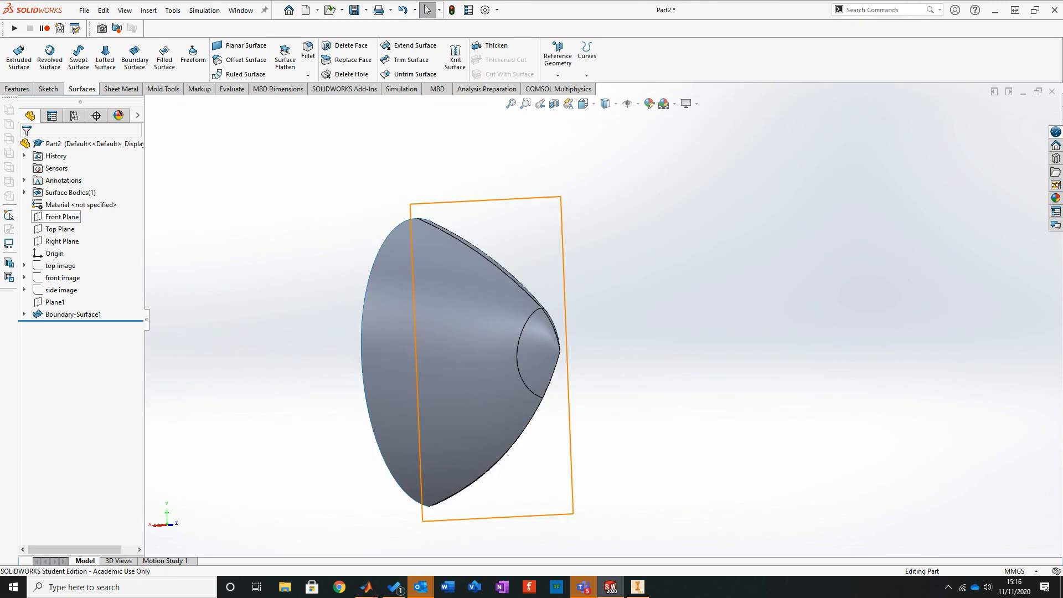
click(60, 265)
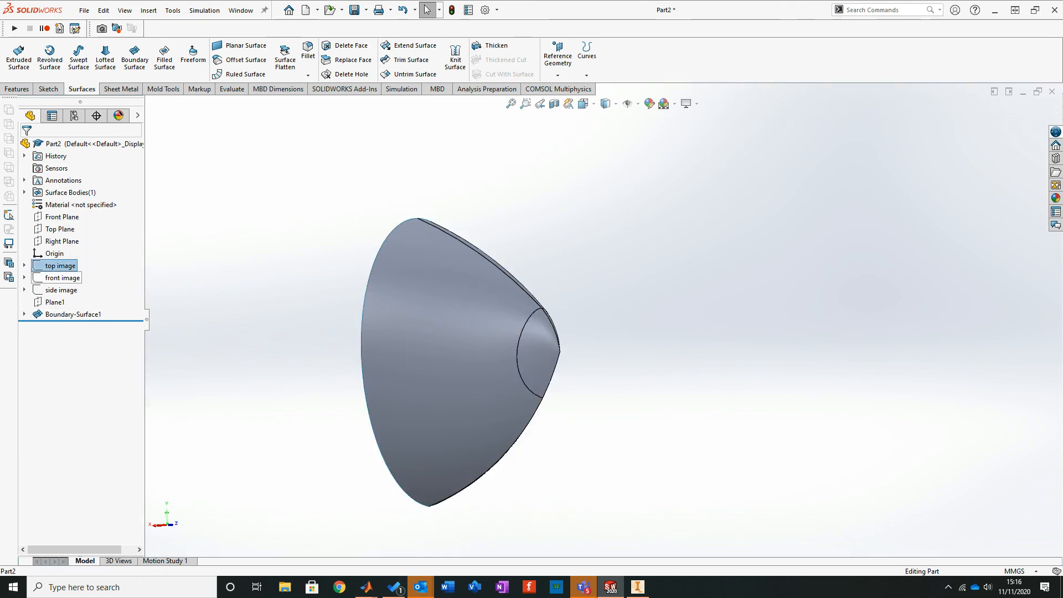
click(71, 275)
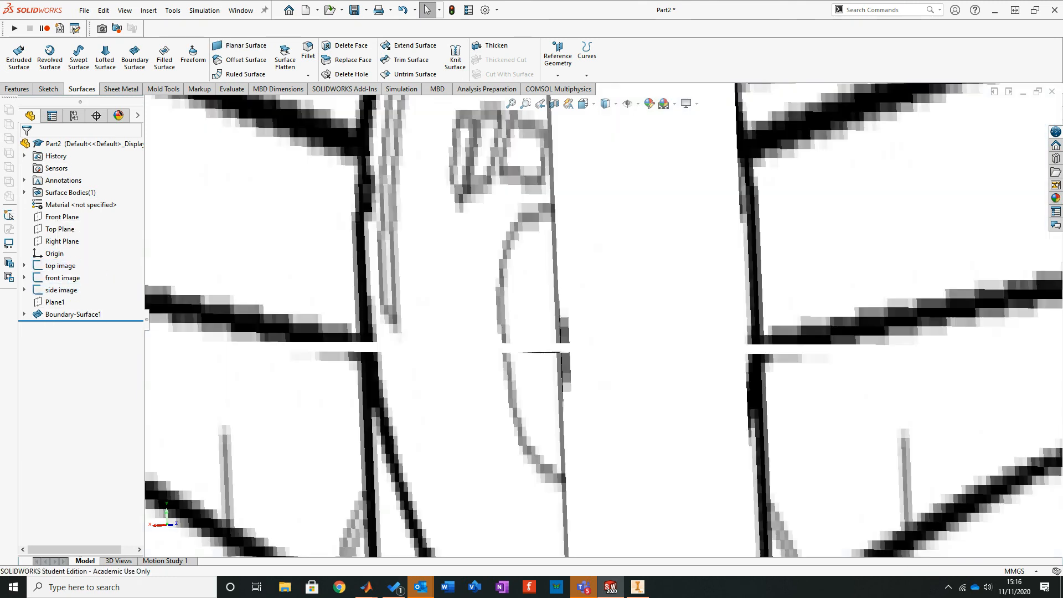
scroll(621, 316, up, 15)
middle_drag(599, 313, 591, 326)
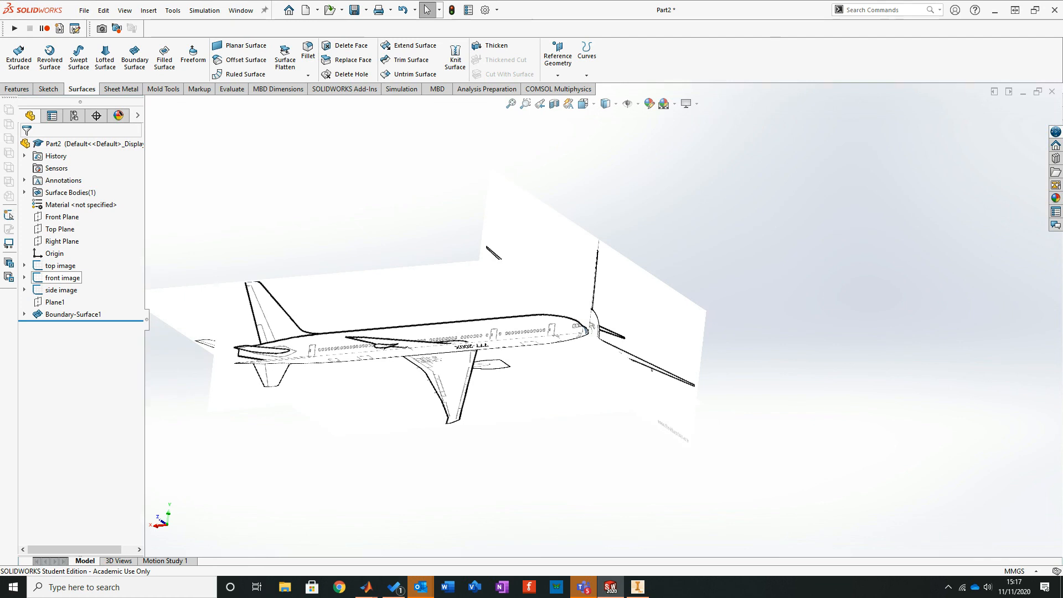
right_click(69, 278)
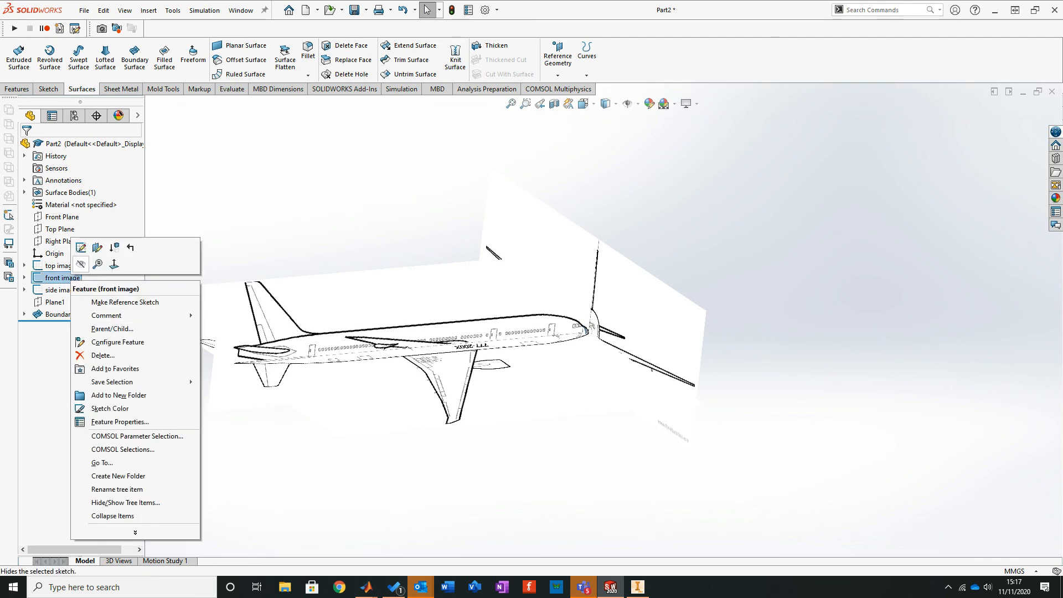
click(81, 264)
Step: Examine how the nose surface fits the fuselage outlines in the side and top images
middle_drag(576, 331, 614, 330)
scroll(613, 328, down, 3)
scroll(612, 328, down, 3)
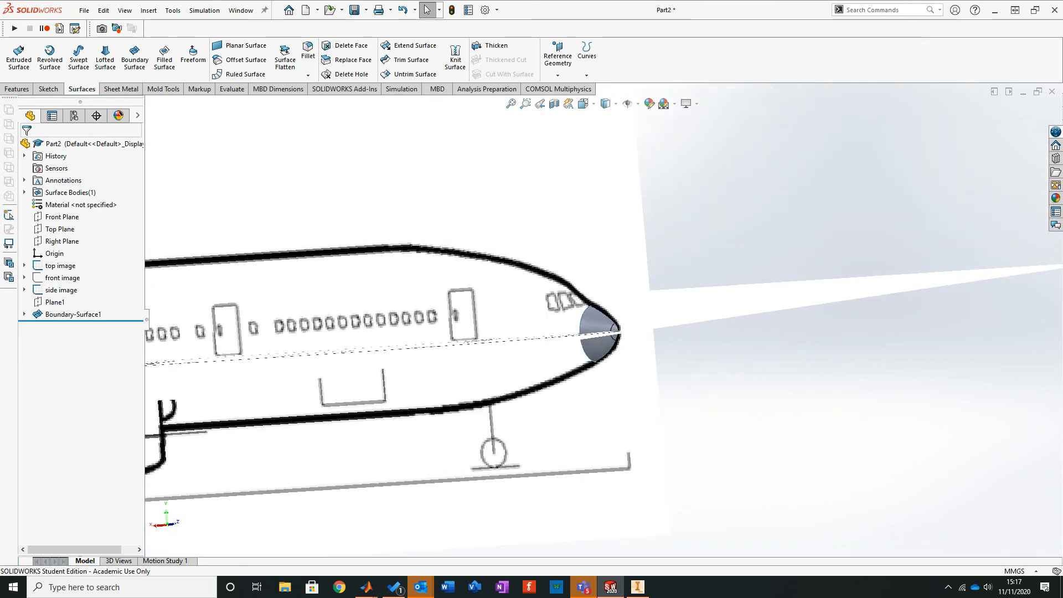
scroll(615, 330, down, 5)
scroll(625, 331, up, 3)
mouse_move(627, 331)
middle_down()
mouse_move(642, 333)
mouse_move(634, 339)
middle_up()
middle_drag(711, 385, 698, 366)
scroll(724, 369, down, 3)
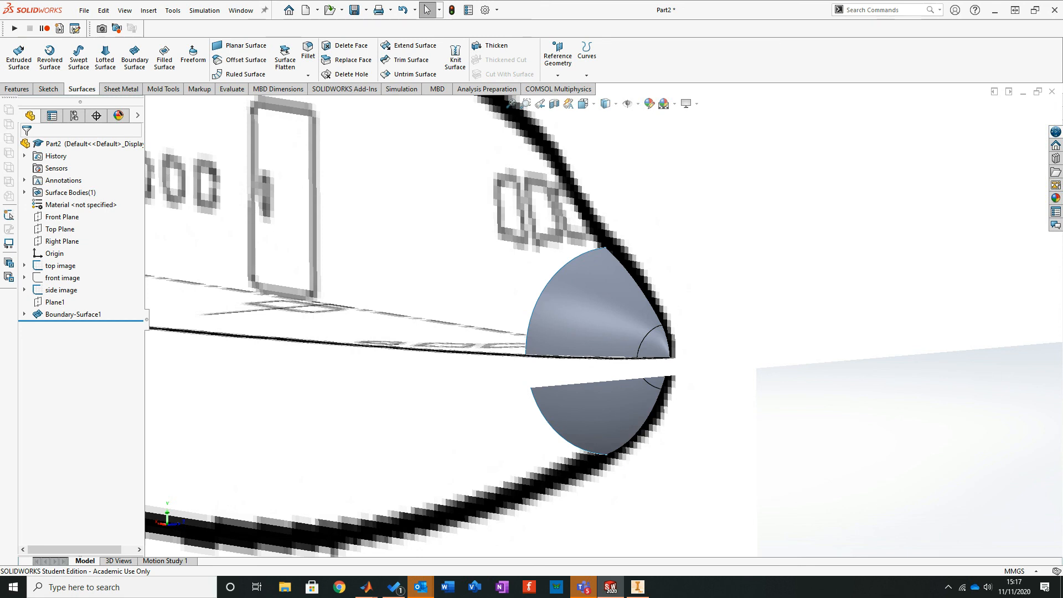
click(948, 587)
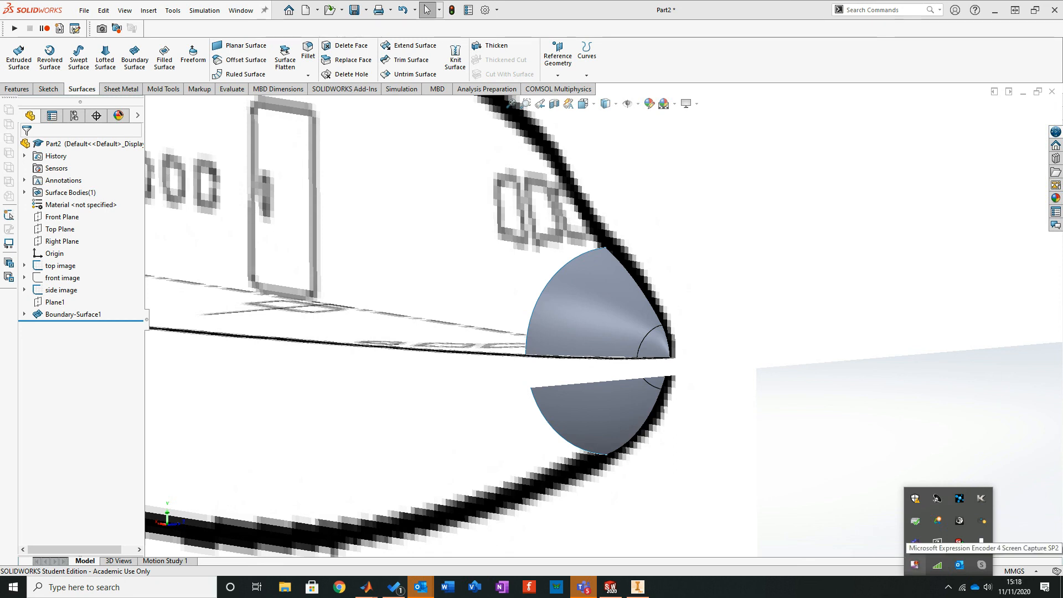
right_click(914, 565)
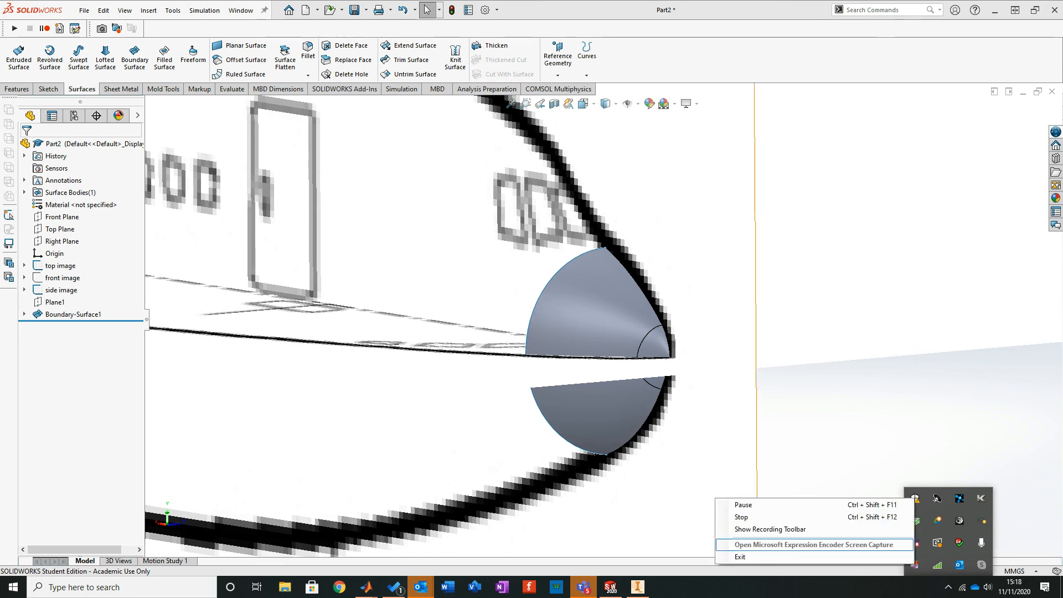